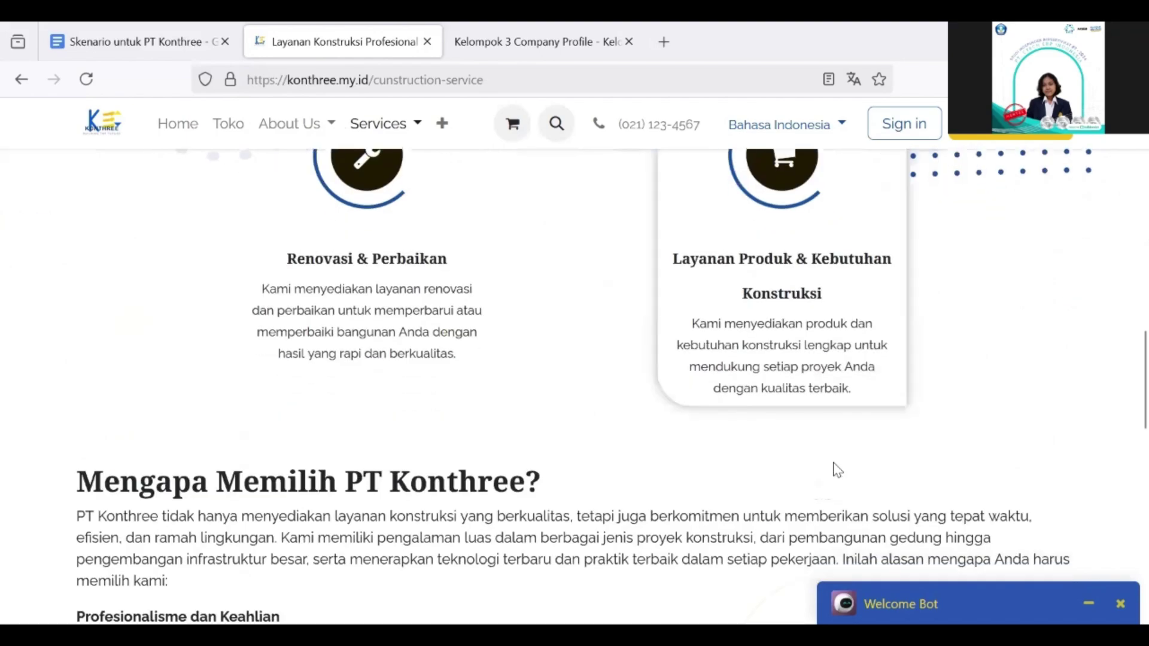
Step: Move from the Construction Service page to the Project Management service page and scroll through it
{"action": "scroll", "coordinate": [519, 371], "scroll_direction": "down", "scroll_amount": 2}
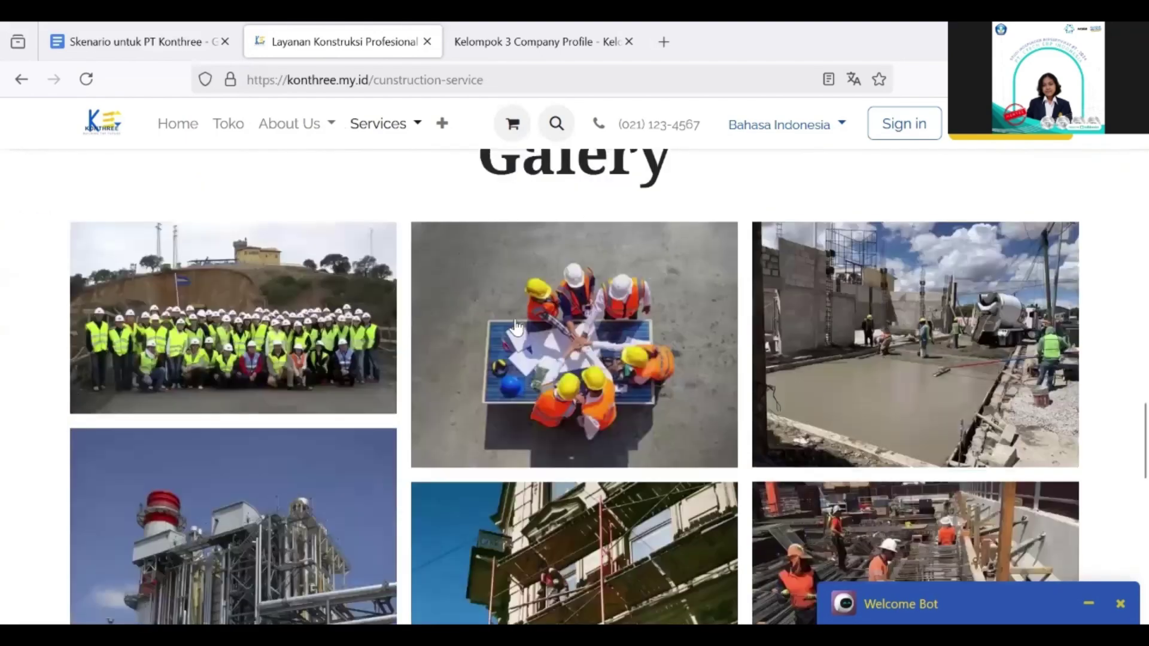
{"action": "scroll", "coordinate": [516, 328], "scroll_direction": "up", "scroll_amount": 1}
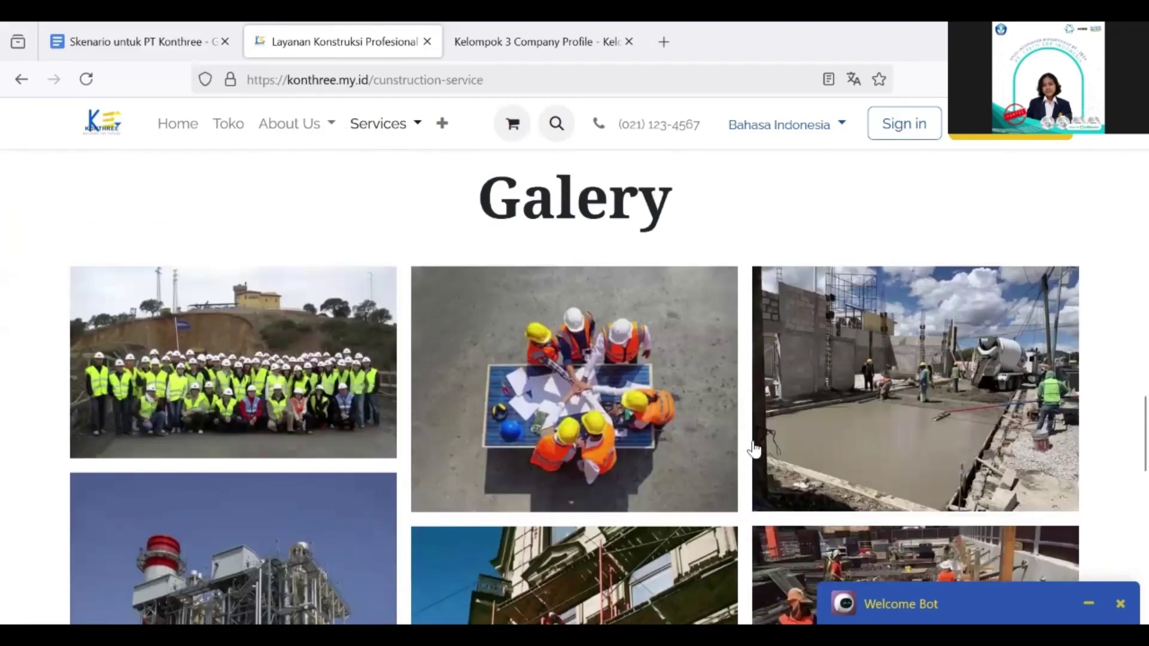
{"action": "scroll", "coordinate": [753, 449], "scroll_direction": "down", "scroll_amount": 1}
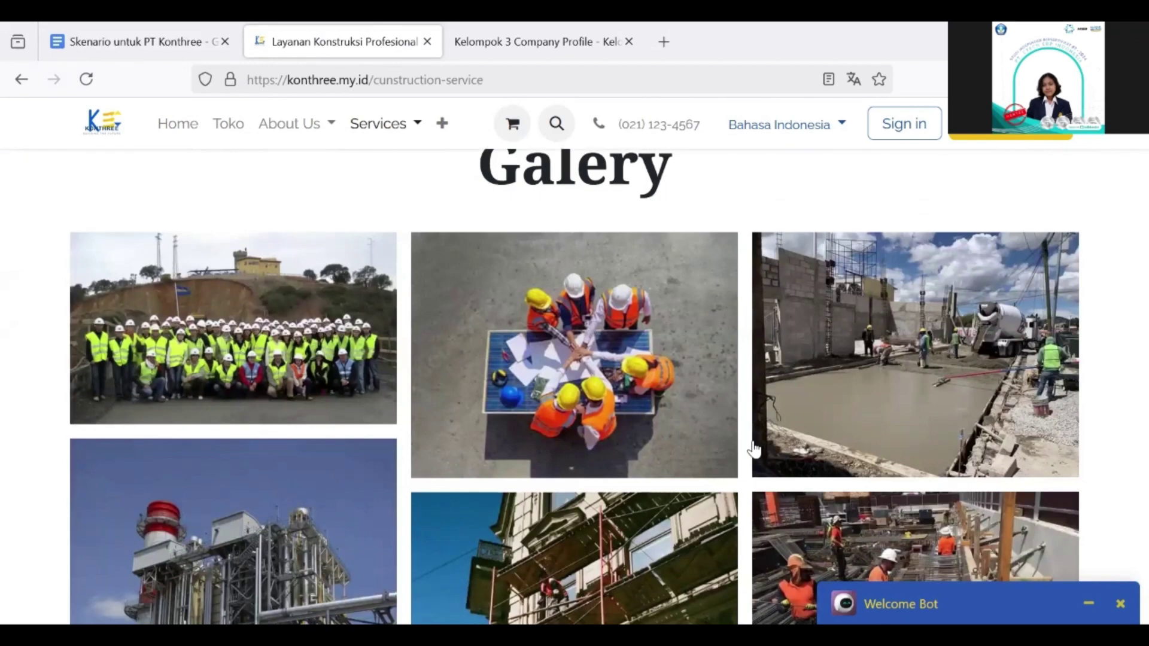
{"action": "scroll", "coordinate": [402, 124], "scroll_direction": "up", "scroll_amount": 6}
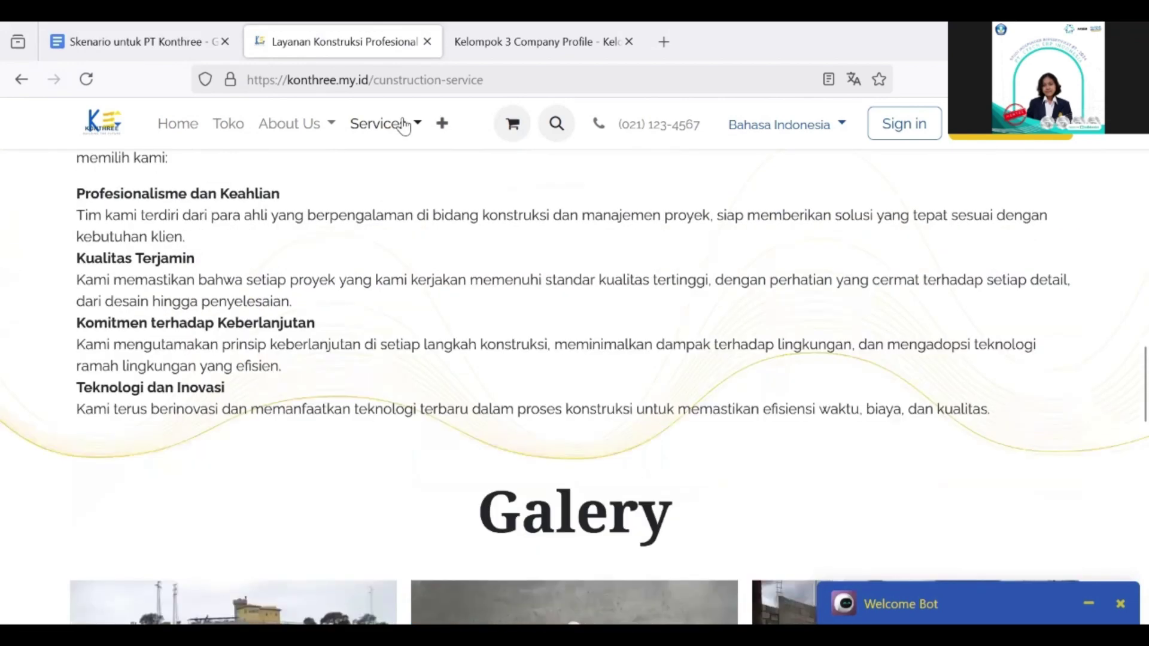
{"action": "left_click", "coordinate": [395, 125]}
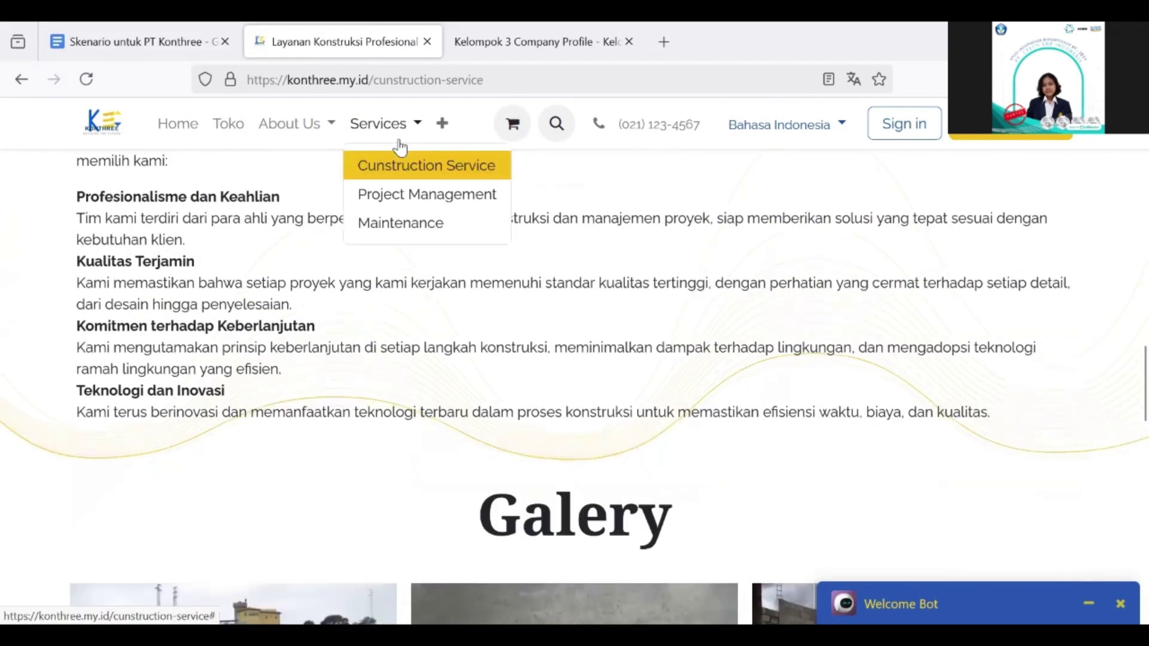
{"action": "left_click", "coordinate": [429, 184]}
{"action": "scroll", "coordinate": [435, 312], "scroll_direction": "down", "scroll_amount": 5}
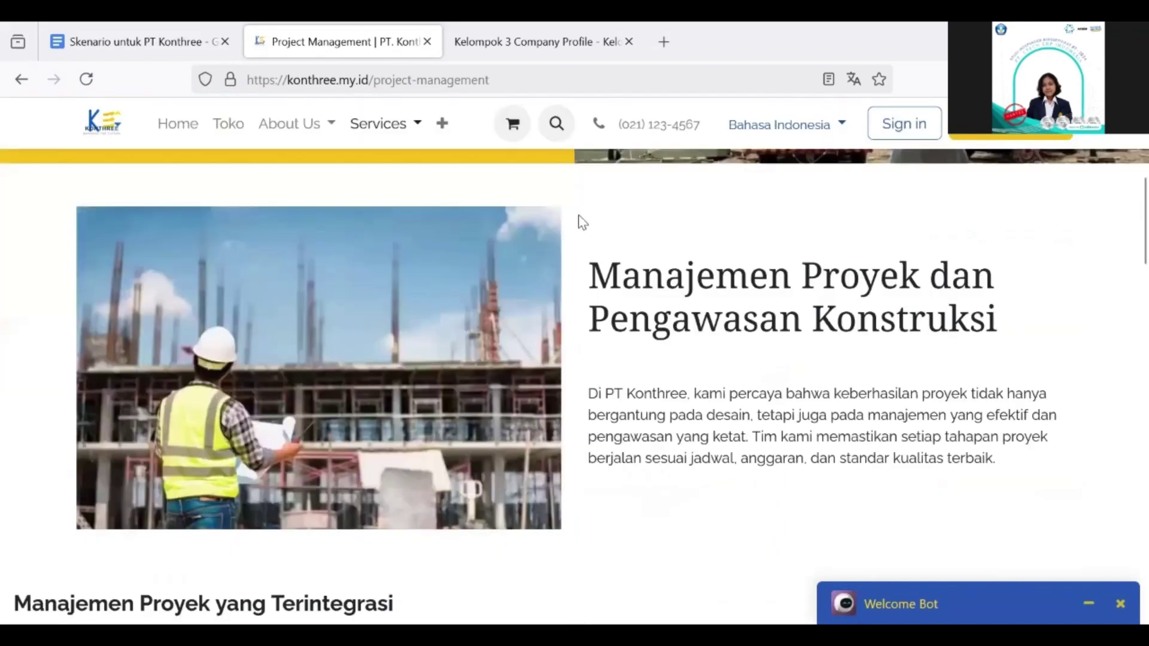
{"action": "scroll", "coordinate": [675, 291], "scroll_direction": "down", "scroll_amount": 1}
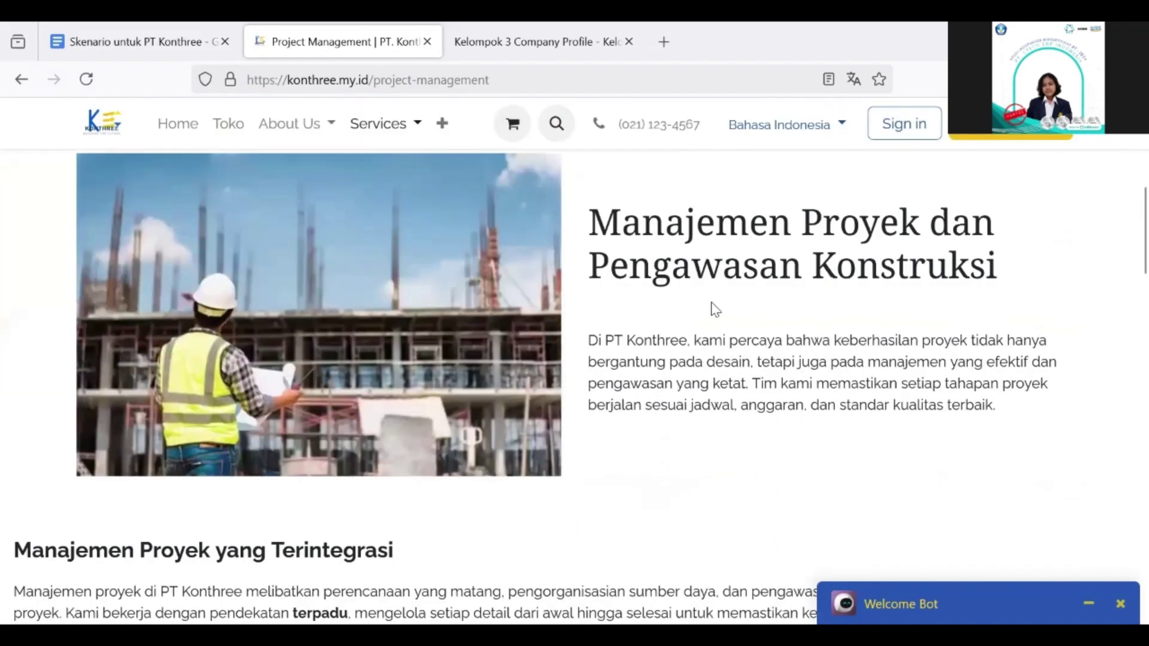
{"action": "scroll", "coordinate": [713, 309], "scroll_direction": "down", "scroll_amount": 10}
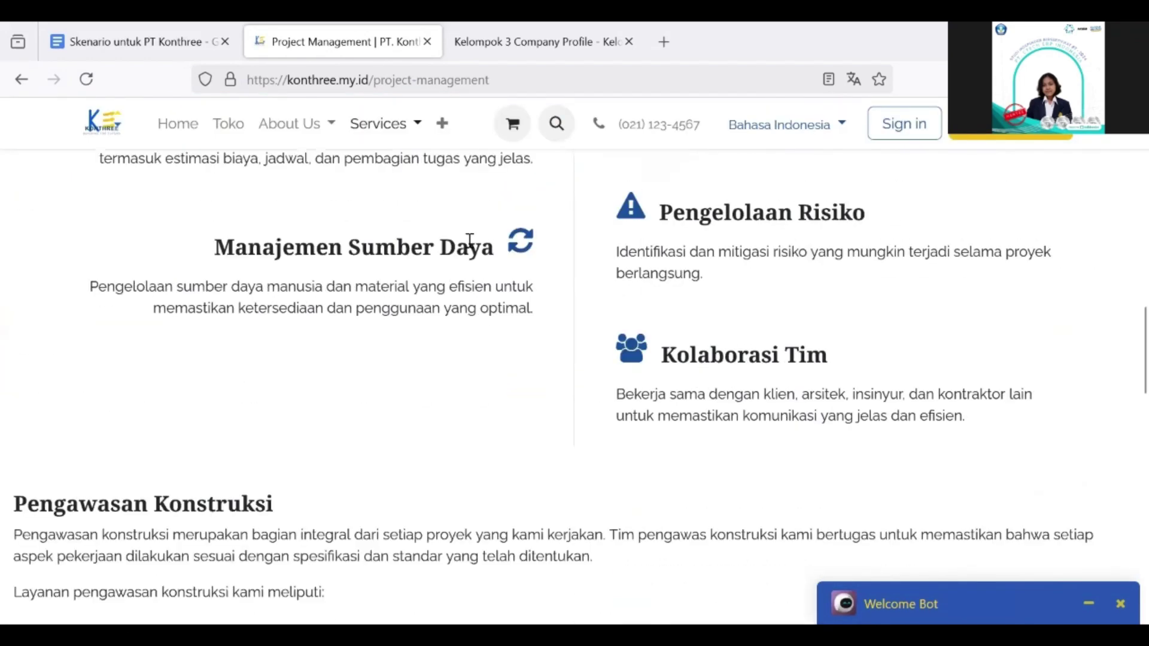
{"action": "scroll", "coordinate": [469, 239], "scroll_direction": "down", "scroll_amount": 12}
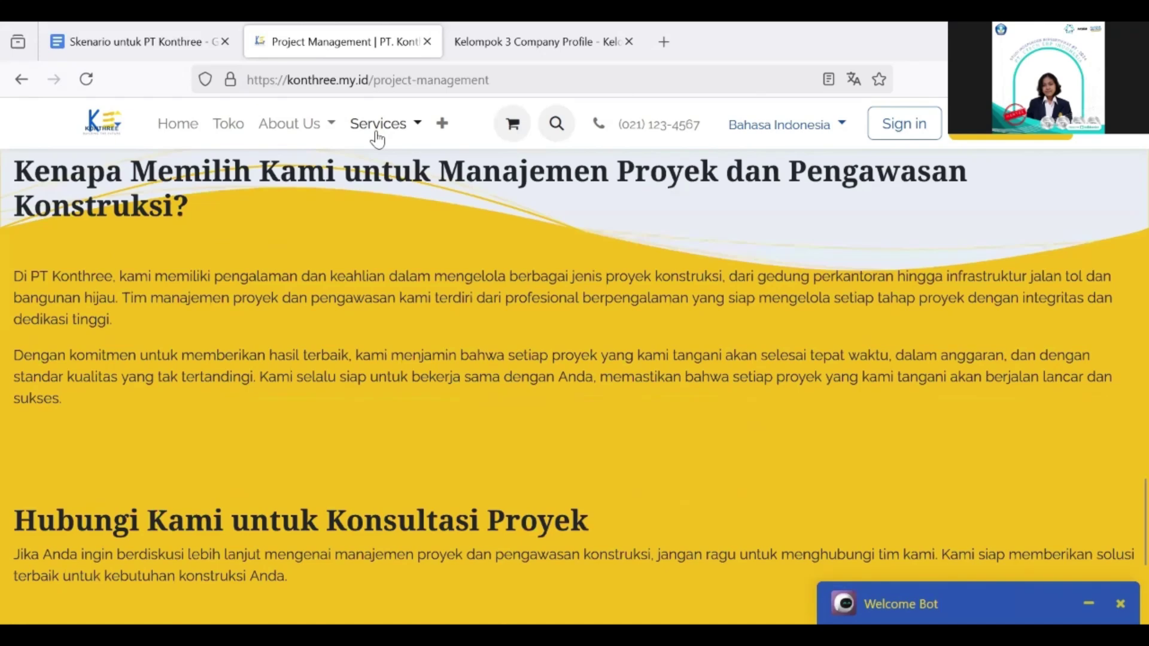
Step: Open the Maintenance service page, scroll through it, then go to the Projects page
{"action": "left_click", "coordinate": [378, 126]}
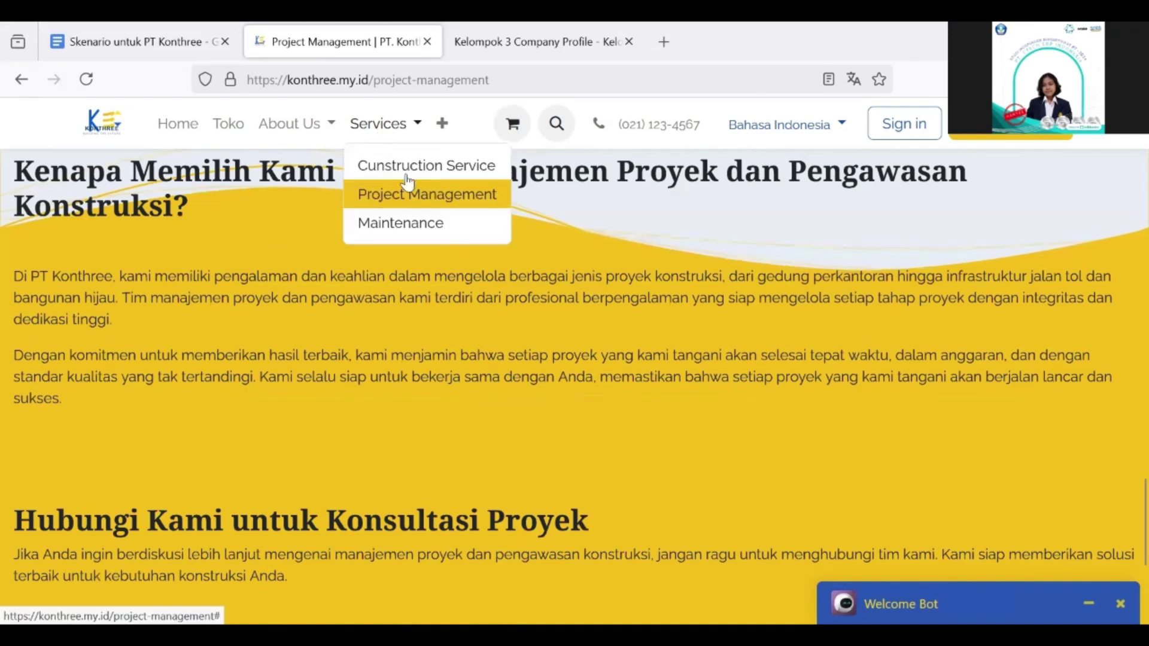
{"action": "left_click", "coordinate": [428, 225]}
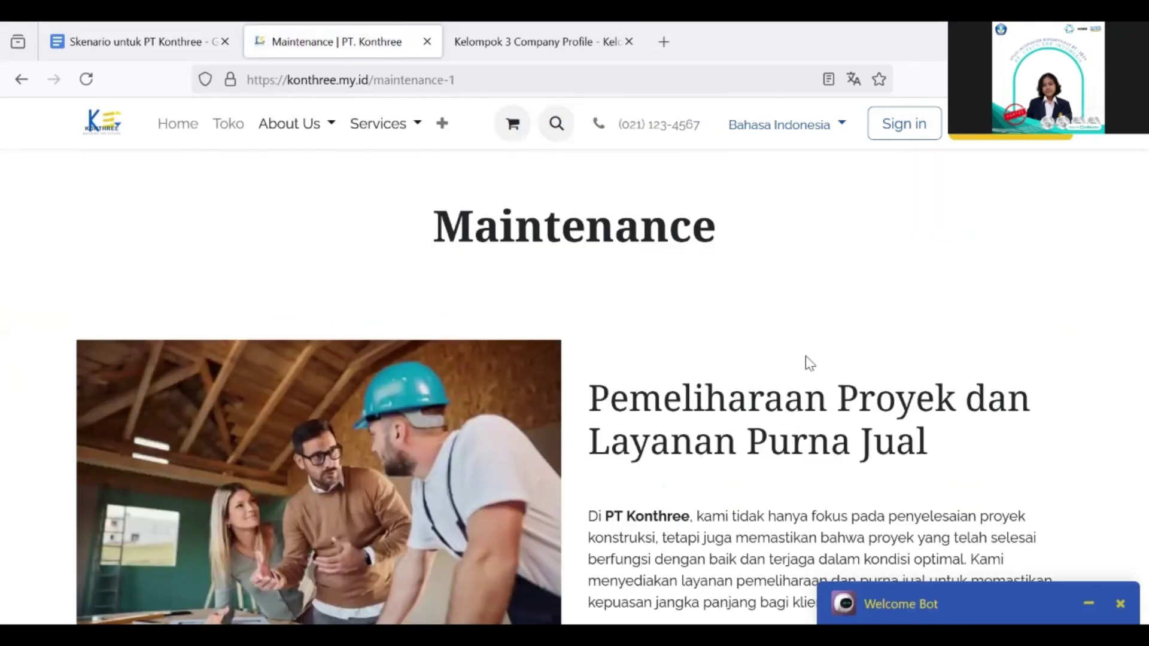
{"action": "scroll", "coordinate": [809, 363], "scroll_direction": "down", "scroll_amount": 10}
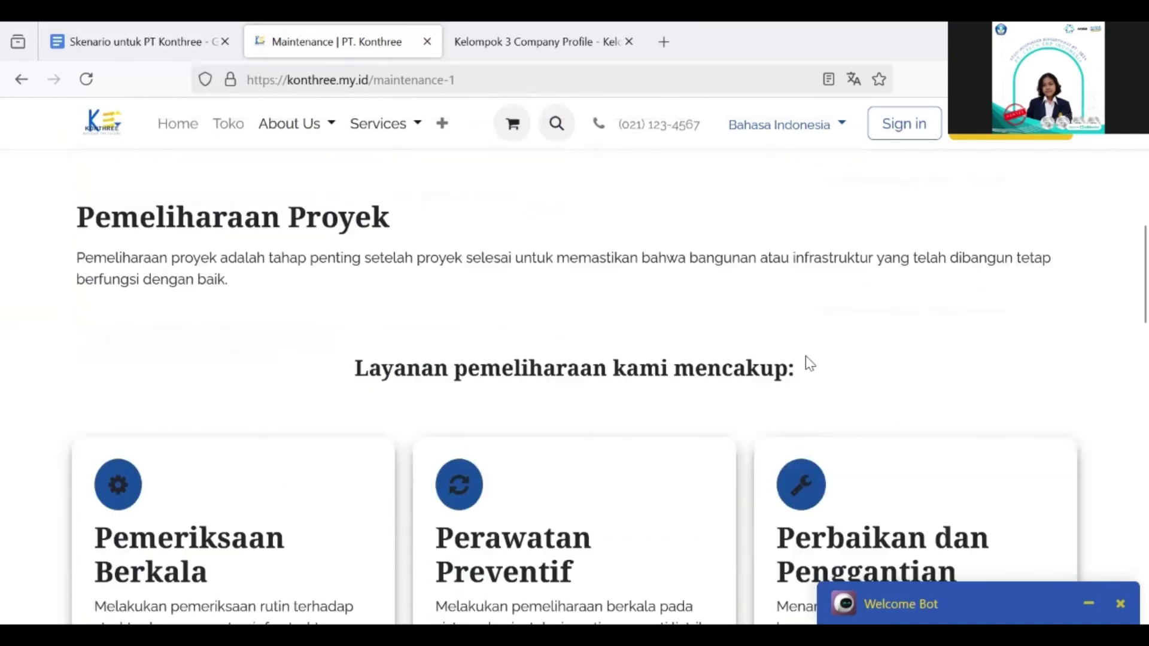
{"action": "scroll", "coordinate": [808, 363], "scroll_direction": "down", "scroll_amount": 3}
{"action": "scroll", "coordinate": [333, 398], "scroll_direction": "down", "scroll_amount": 7}
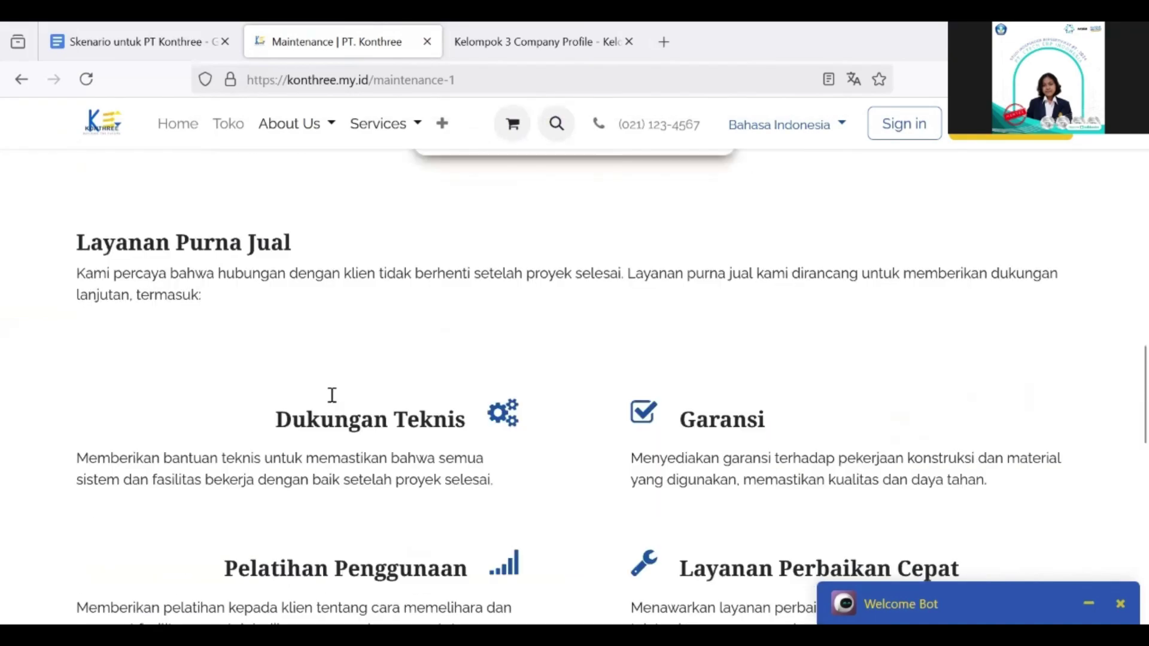
{"action": "scroll", "coordinate": [605, 464], "scroll_direction": "down", "scroll_amount": 9}
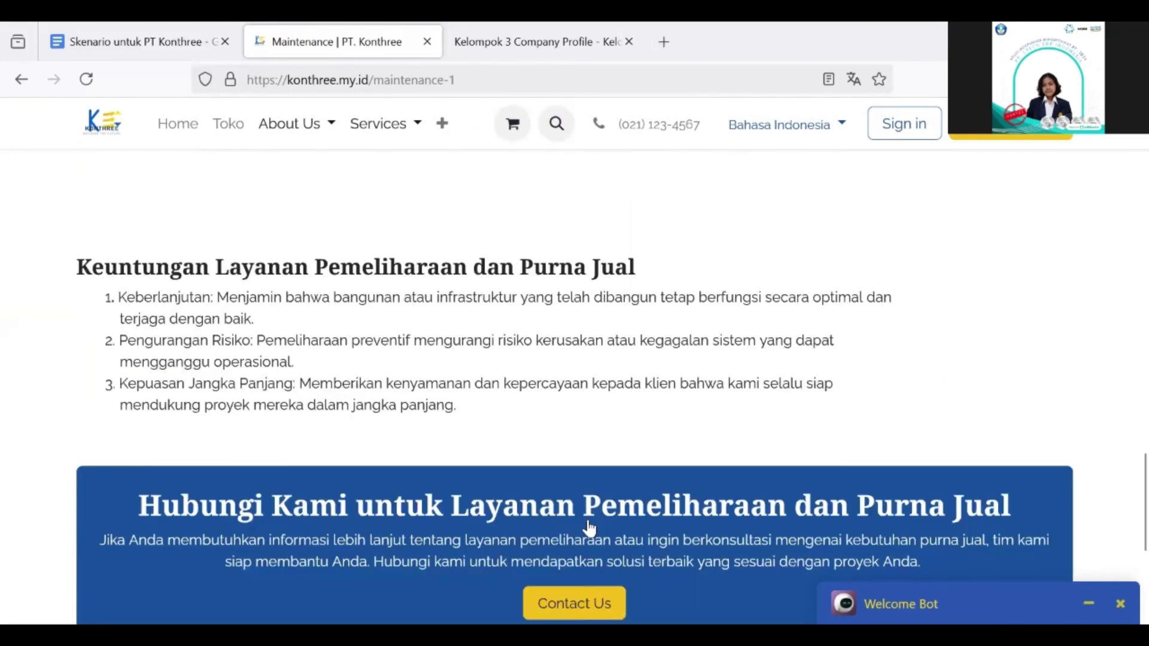
{"action": "scroll", "coordinate": [586, 516], "scroll_direction": "up", "scroll_amount": 5}
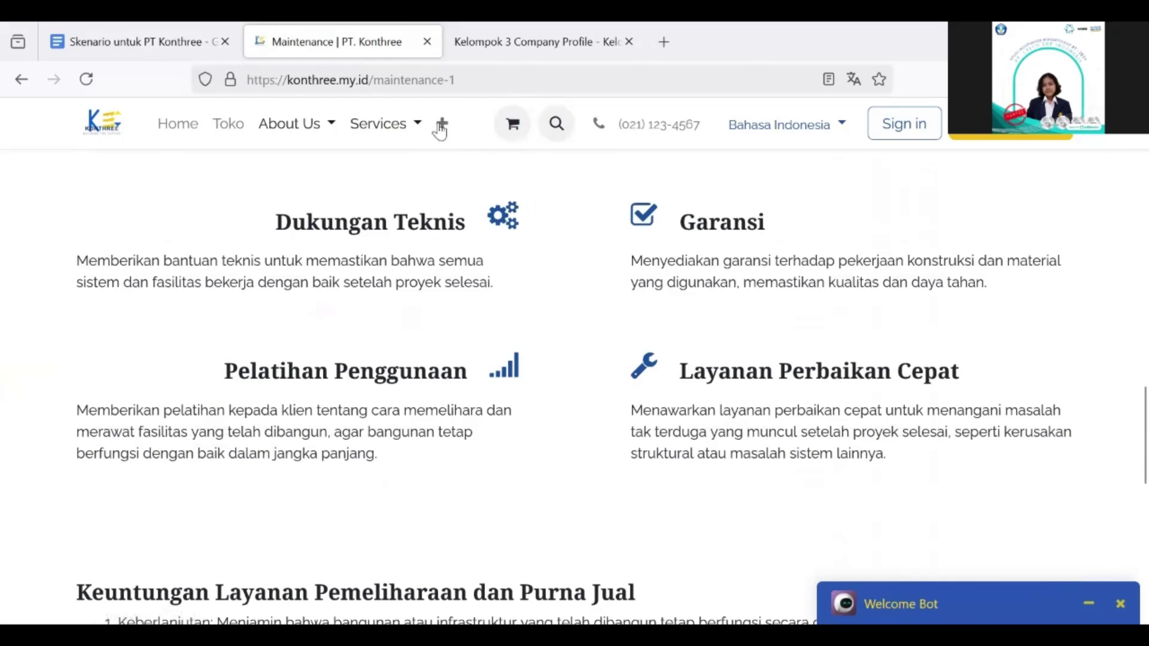
{"action": "left_click", "coordinate": [441, 125]}
{"action": "left_click", "coordinate": [488, 166]}
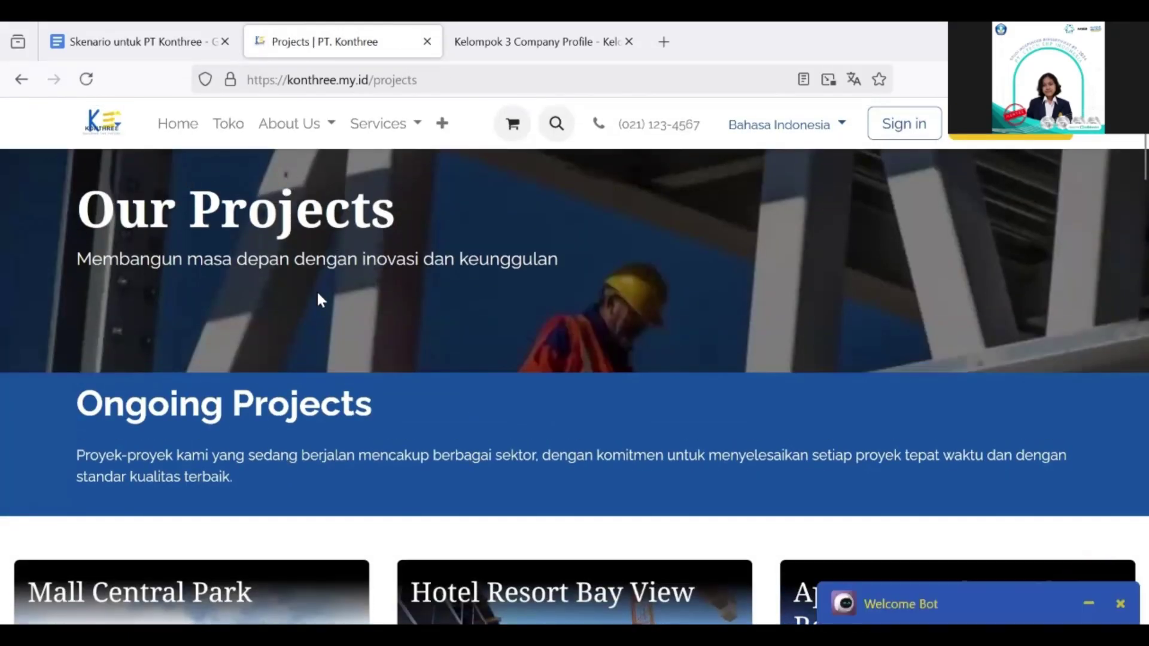
Step: Scroll the Projects page from Mall Central Park down to the completed projects
{"action": "scroll", "coordinate": [319, 295], "scroll_direction": "down", "scroll_amount": 1}
{"action": "scroll", "coordinate": [311, 316], "scroll_direction": "down", "scroll_amount": 10}
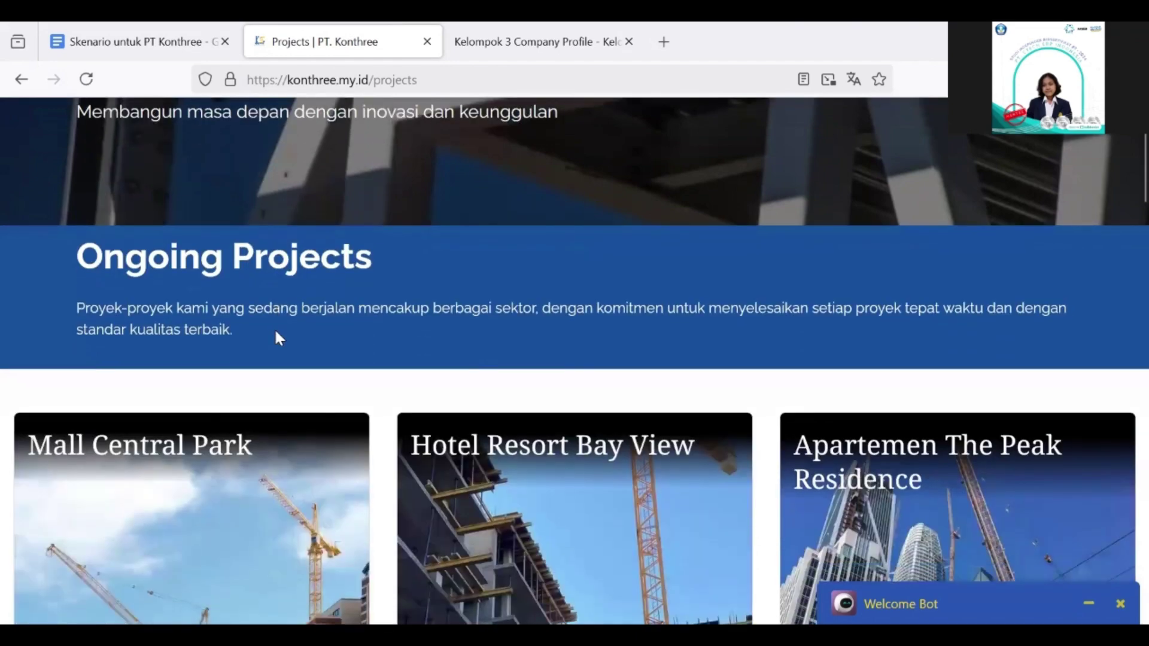
{"action": "scroll", "coordinate": [277, 335], "scroll_direction": "up", "scroll_amount": 2}
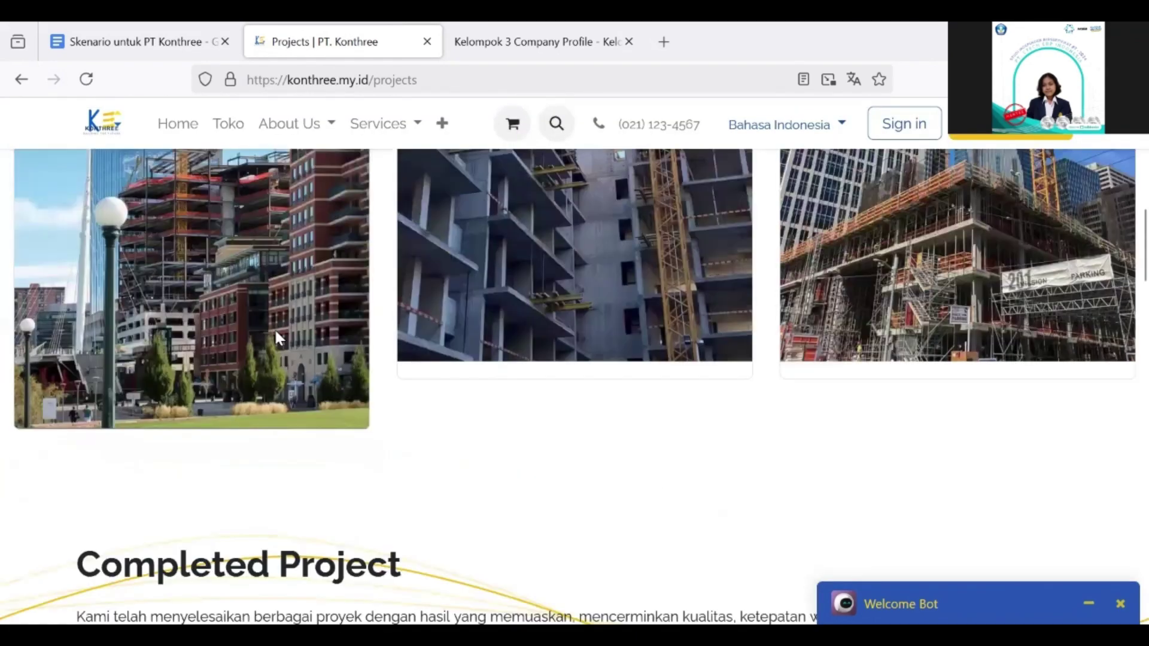
{"action": "scroll", "coordinate": [277, 335], "scroll_direction": "up", "scroll_amount": 4}
{"action": "scroll", "coordinate": [274, 328], "scroll_direction": "up", "scroll_amount": 4}
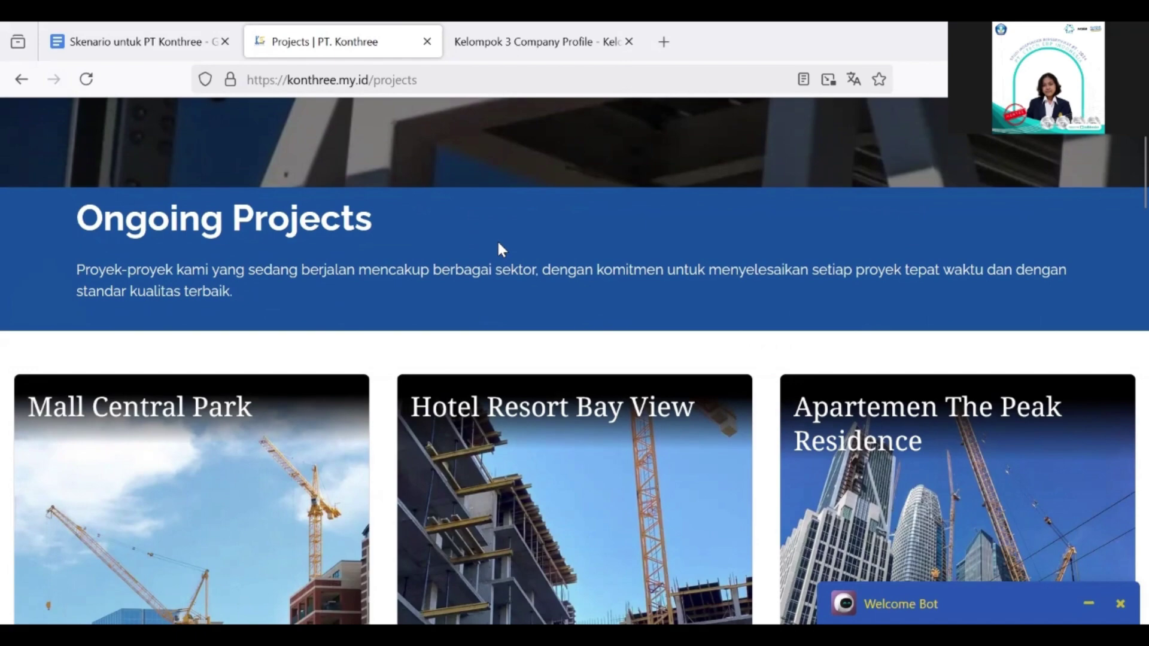
{"action": "scroll", "coordinate": [407, 361], "scroll_direction": "down", "scroll_amount": 3}
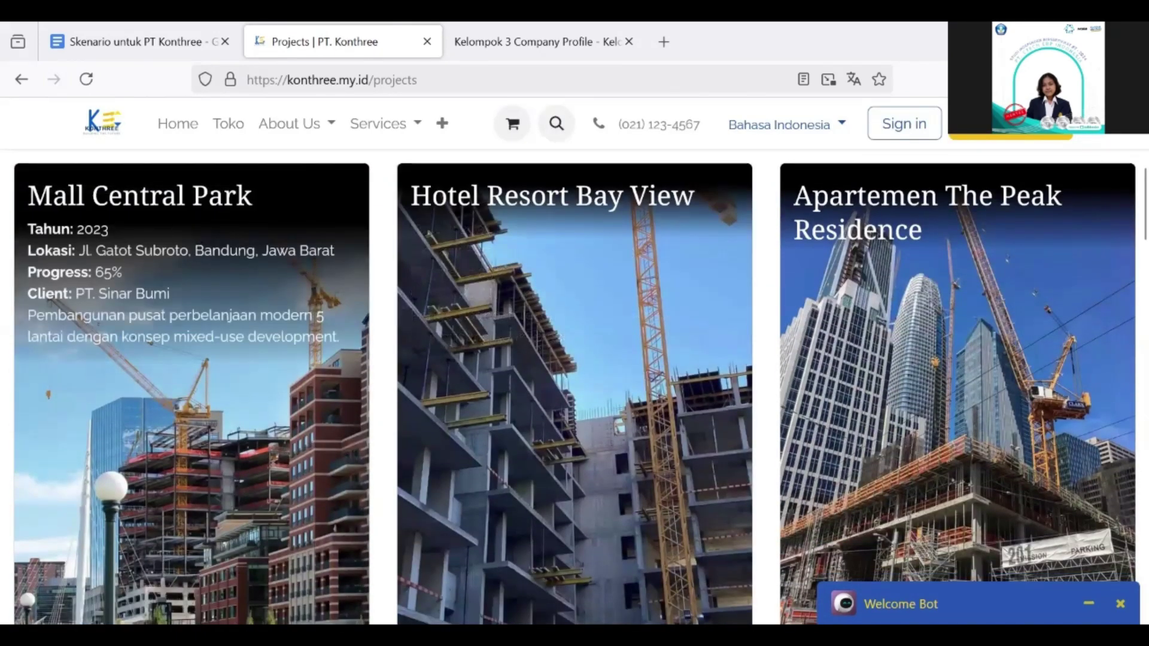
{"action": "scroll", "coordinate": [71, 195], "scroll_direction": "down", "scroll_amount": 1}
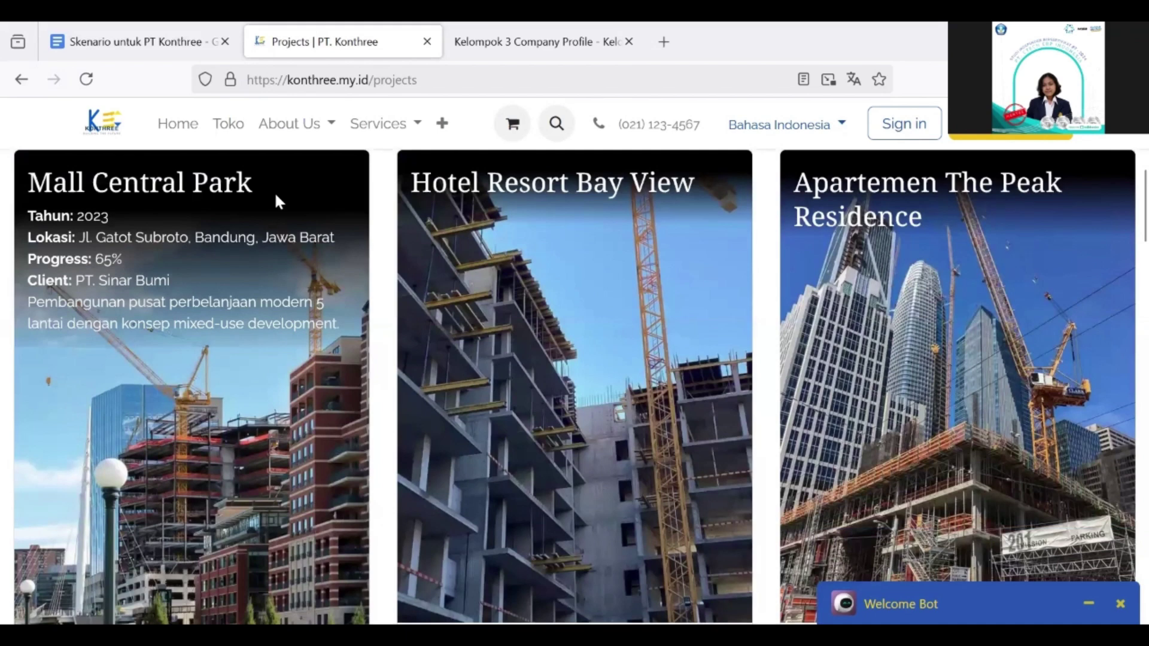
{"action": "scroll", "coordinate": [200, 206], "scroll_direction": "up", "scroll_amount": 1}
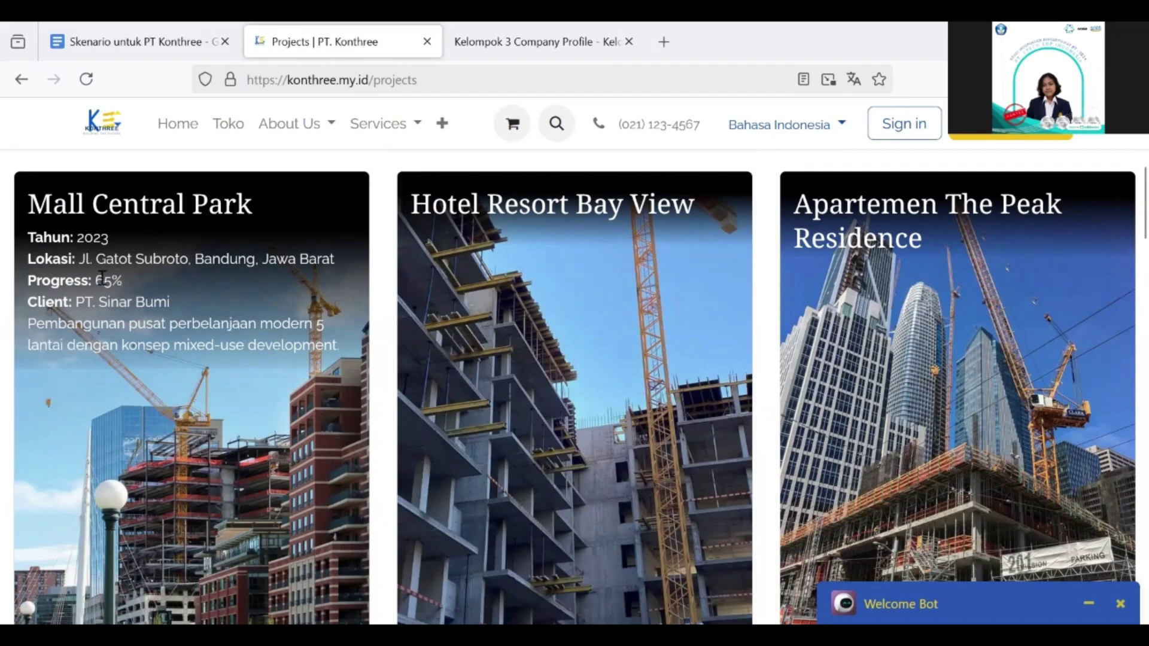
{"action": "mouse_move", "coordinate": [926, 368]}
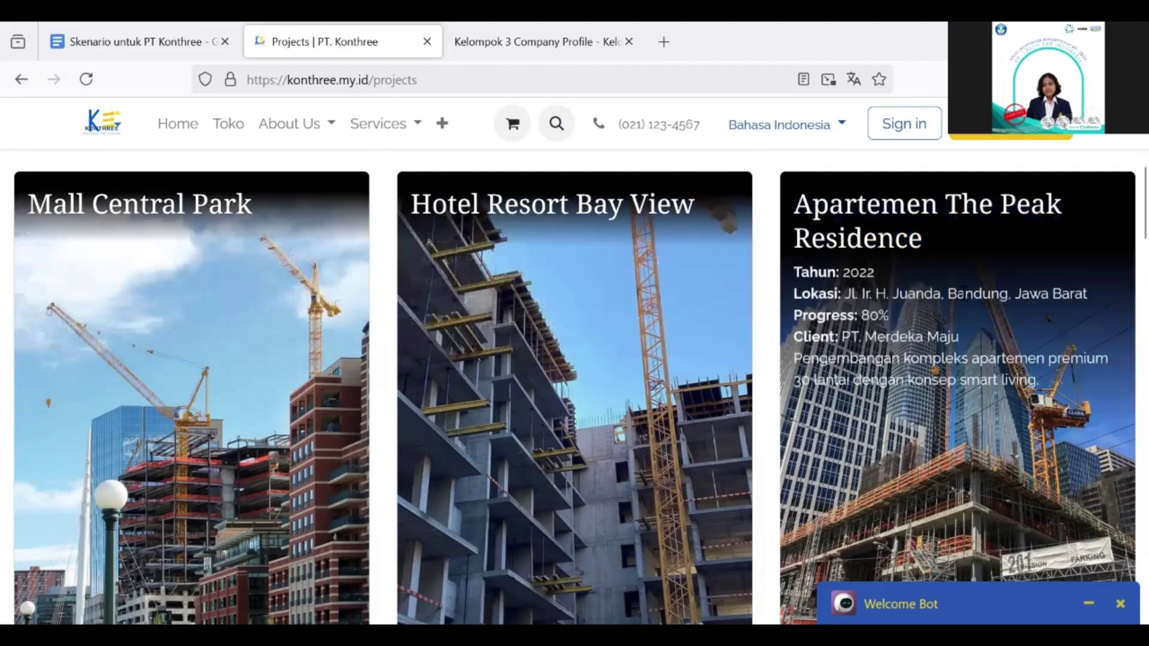
{"action": "scroll", "coordinate": [962, 292], "scroll_direction": "down", "scroll_amount": 10}
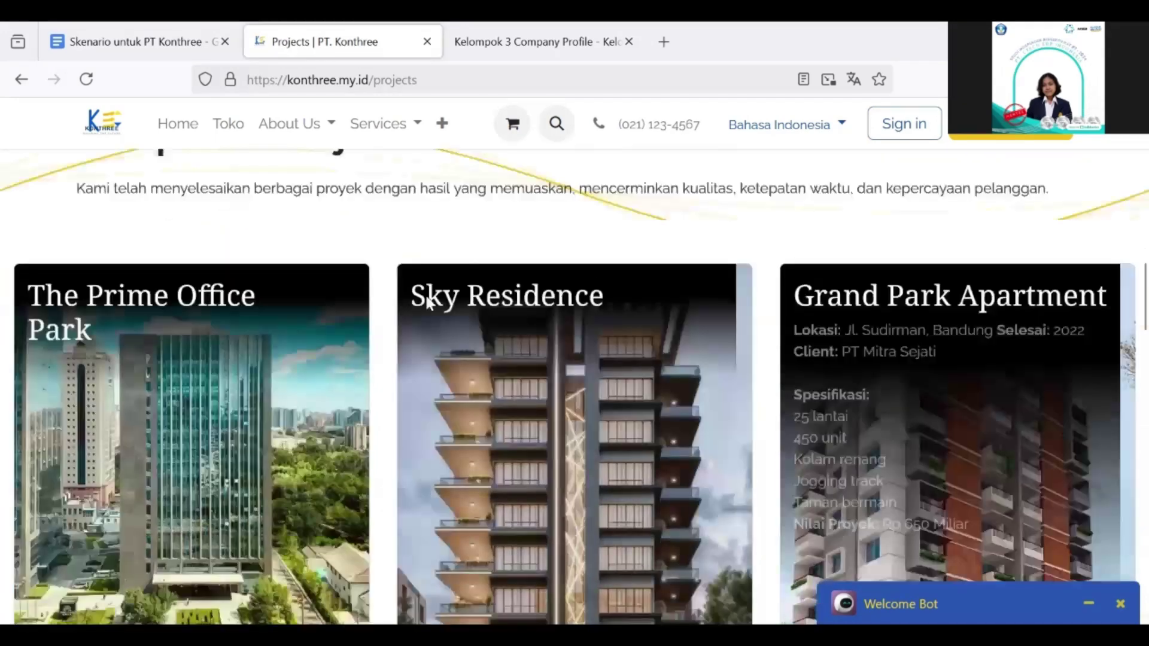
Step: Scroll the Projects page down through the Testimonials section
{"action": "scroll", "coordinate": [429, 302], "scroll_direction": "up", "scroll_amount": 2}
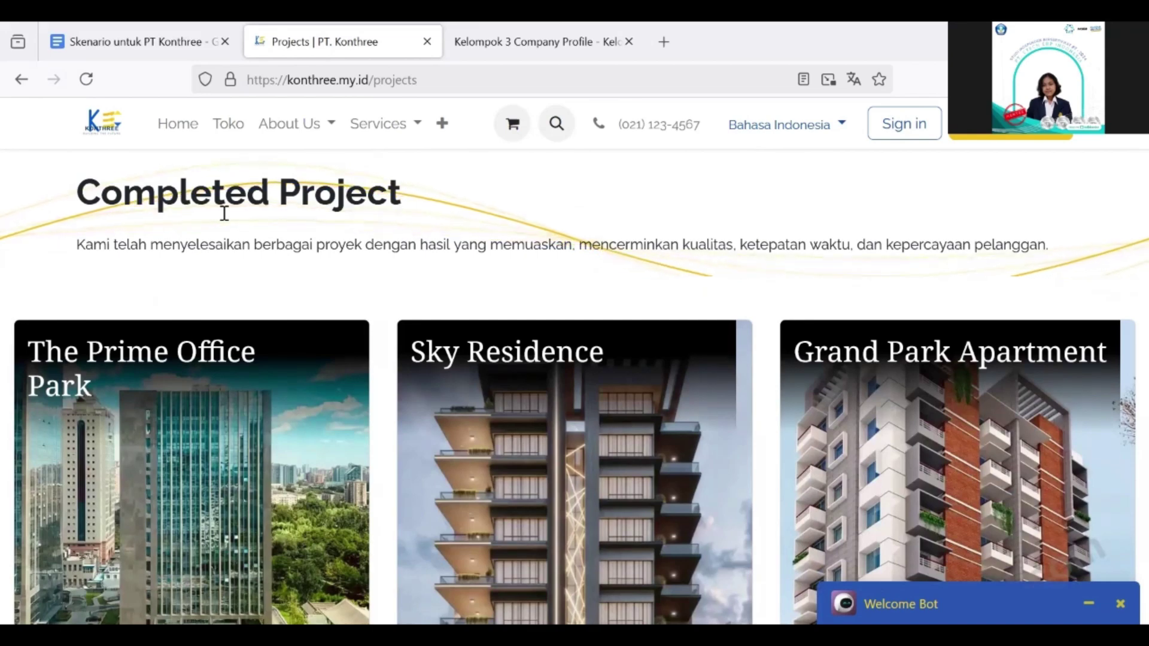
{"action": "scroll", "coordinate": [224, 213], "scroll_direction": "down", "scroll_amount": 3}
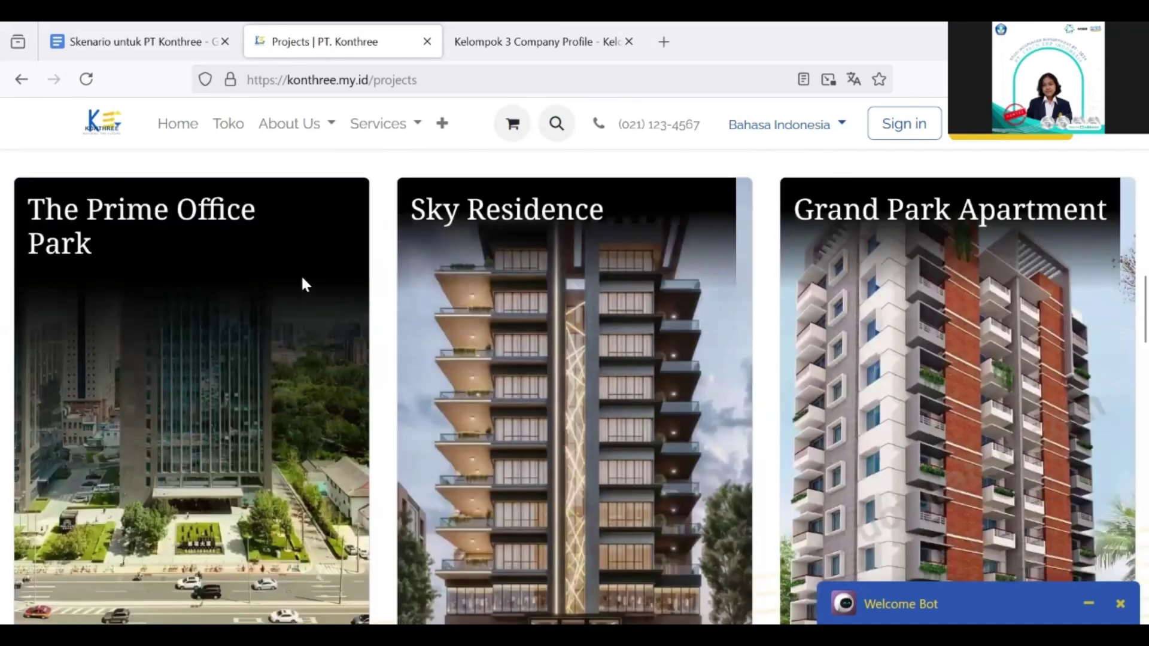
{"action": "mouse_move", "coordinate": [302, 278]}
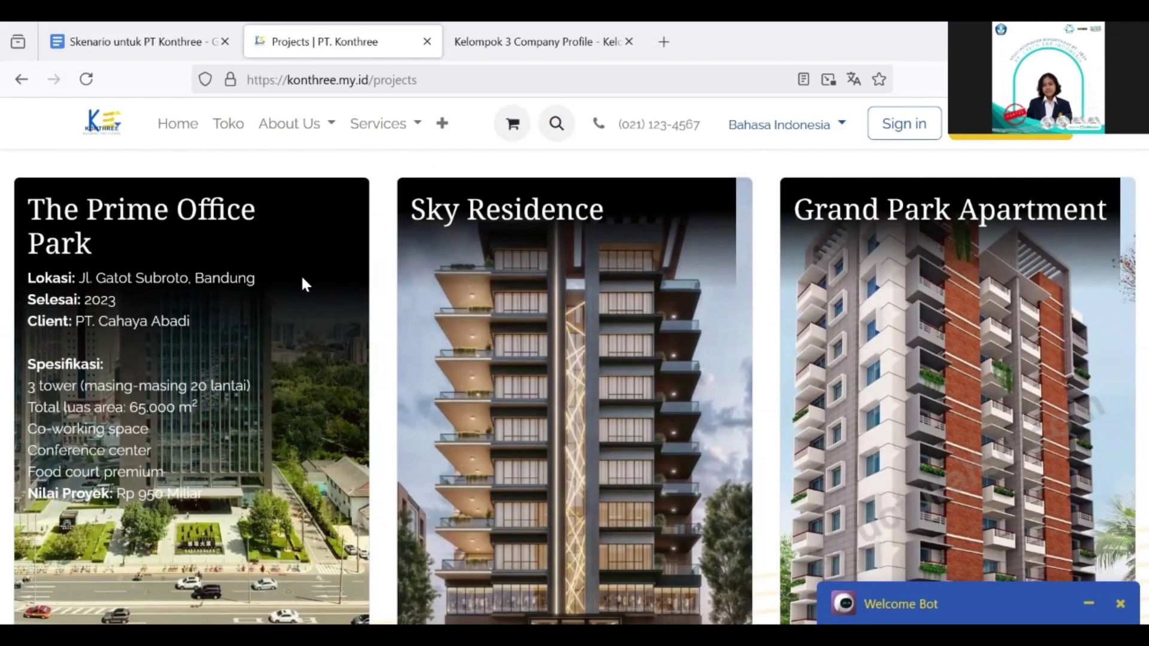
{"action": "scroll", "coordinate": [300, 274], "scroll_direction": "down", "scroll_amount": 1}
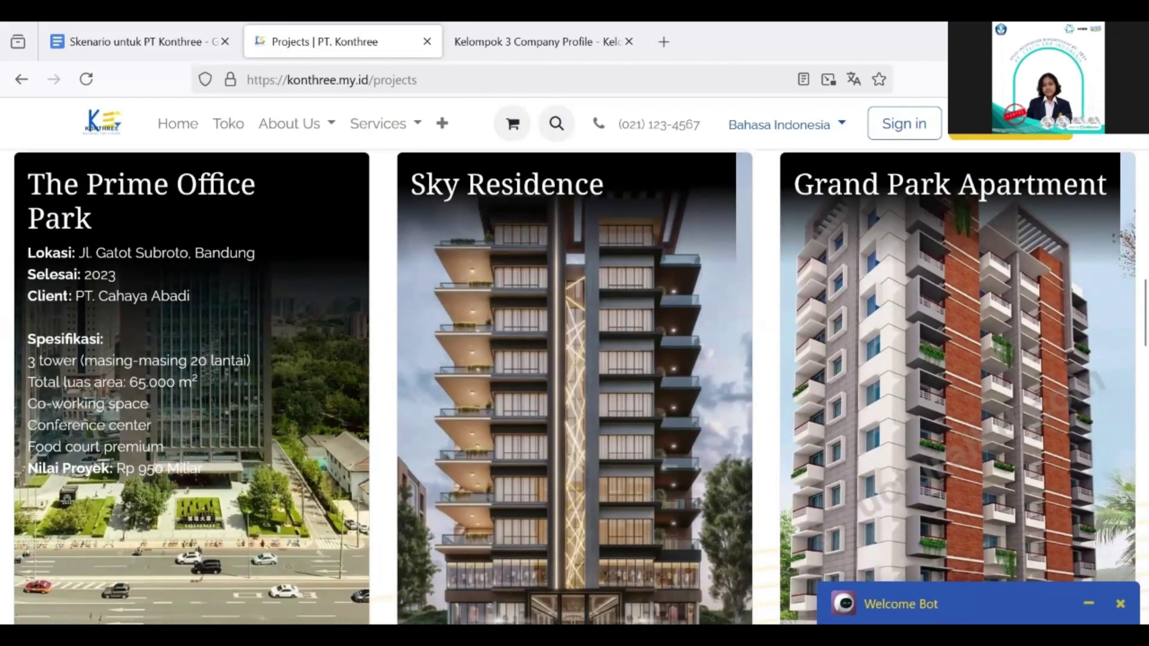
{"action": "scroll", "coordinate": [92, 296], "scroll_direction": "down", "scroll_amount": 1}
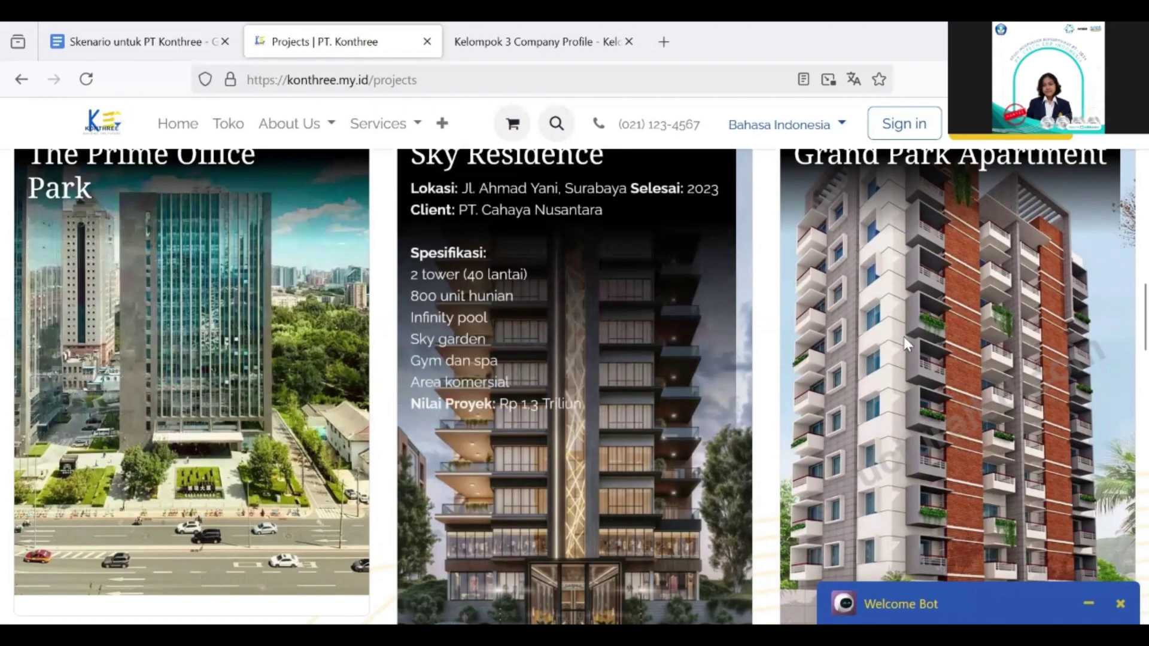
{"action": "mouse_move", "coordinate": [951, 344]}
{"action": "scroll", "coordinate": [951, 344], "scroll_direction": "down", "scroll_amount": 10}
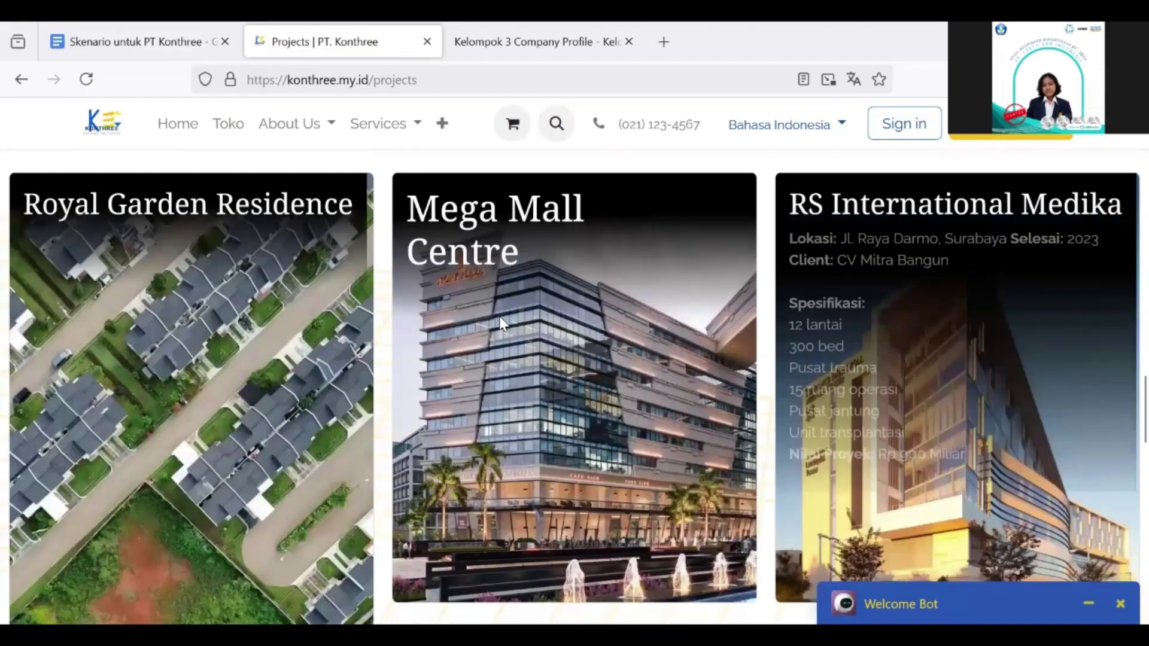
{"action": "scroll", "coordinate": [200, 306], "scroll_direction": "down", "scroll_amount": 7}
Step: Continue down to Project Documentation and bring up the extra site pages list
{"action": "scroll", "coordinate": [494, 419], "scroll_direction": "up", "scroll_amount": 5}
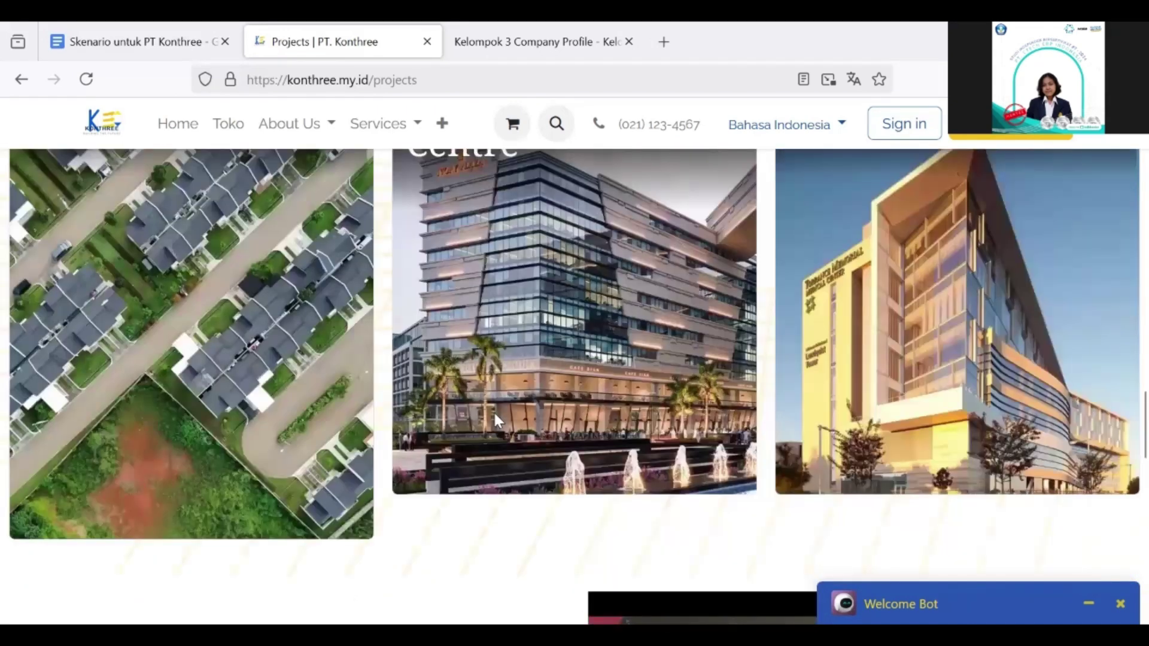
{"action": "scroll", "coordinate": [494, 419], "scroll_direction": "down", "scroll_amount": 5}
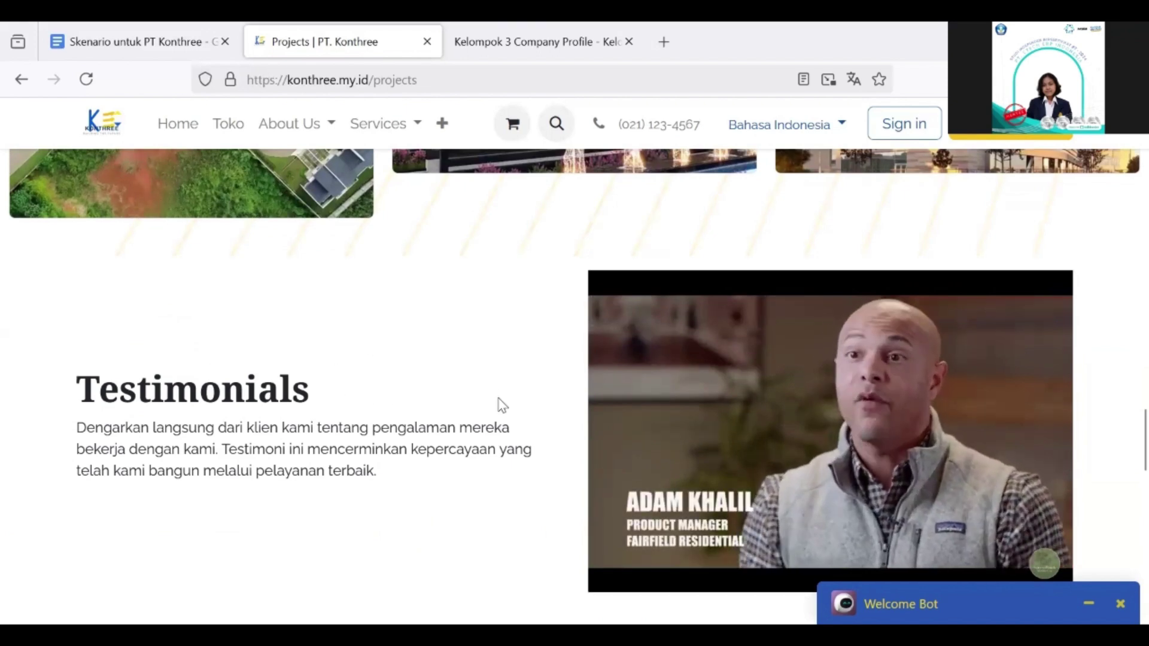
{"action": "scroll", "coordinate": [501, 405], "scroll_direction": "down", "scroll_amount": 4}
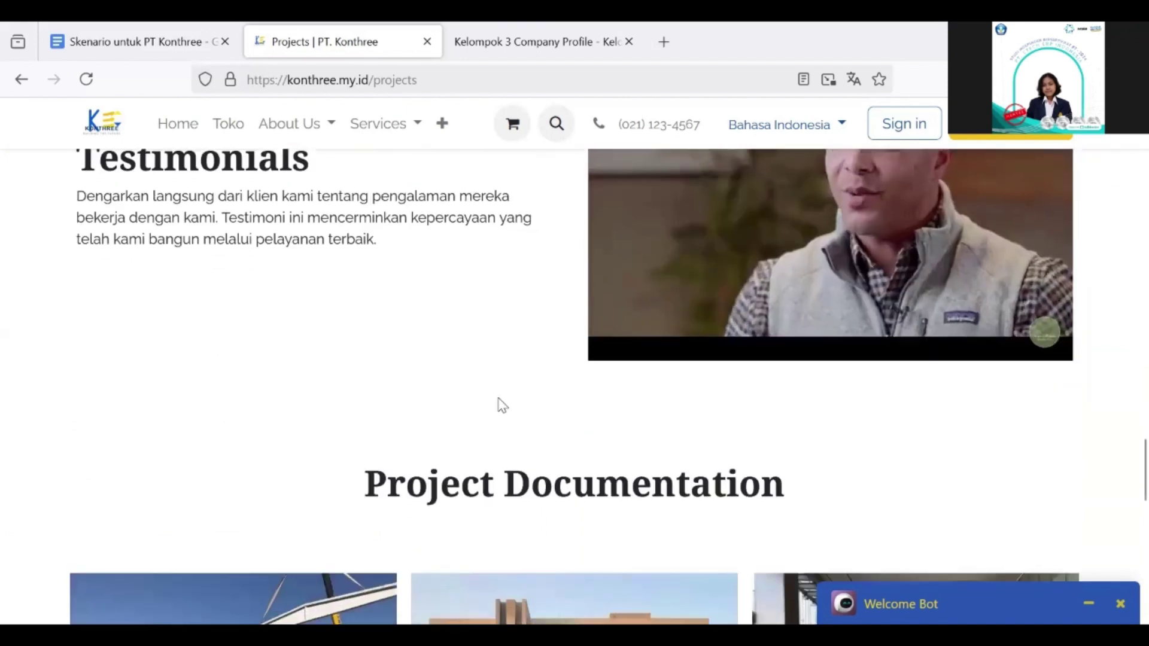
{"action": "scroll", "coordinate": [501, 405], "scroll_direction": "down", "scroll_amount": 4}
{"action": "scroll", "coordinate": [772, 275], "scroll_direction": "down", "scroll_amount": 1}
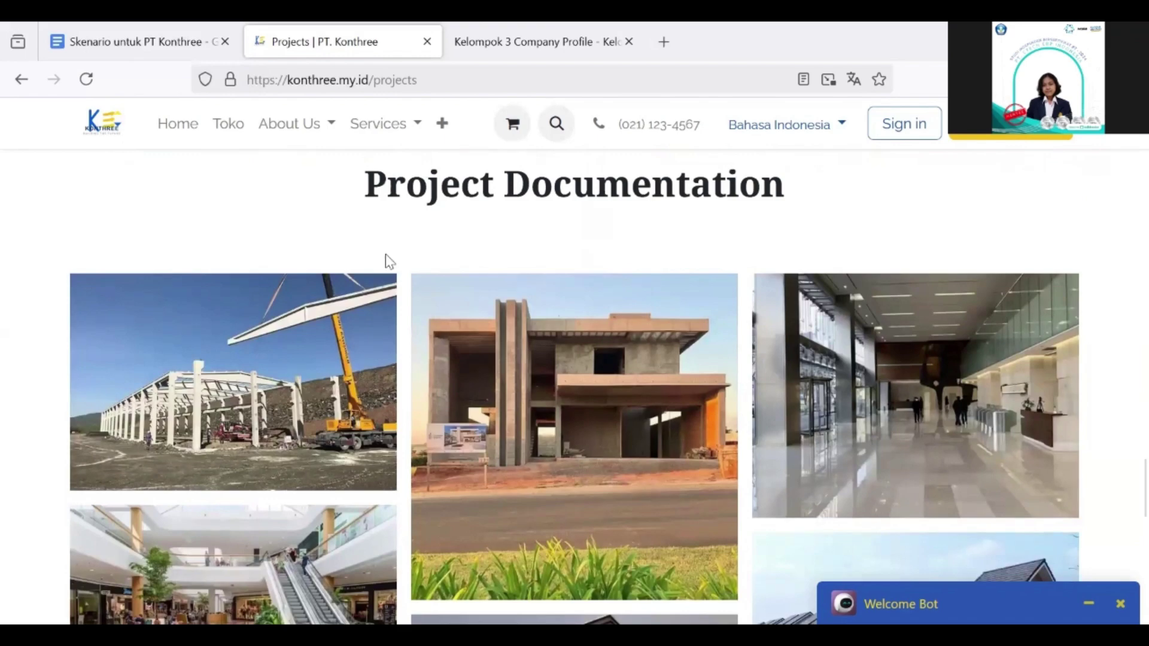
{"action": "scroll", "coordinate": [386, 255], "scroll_direction": "down", "scroll_amount": 1}
{"action": "scroll", "coordinate": [386, 262], "scroll_direction": "down", "scroll_amount": 3}
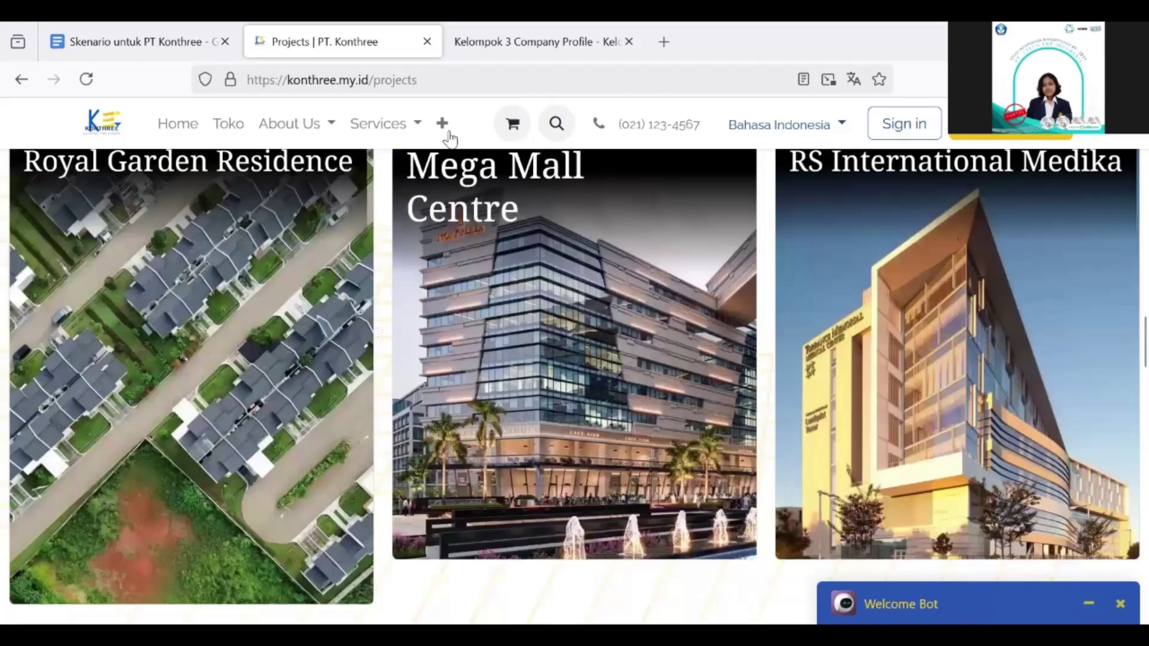
{"action": "left_click", "coordinate": [442, 123]}
Step: Open the News / Blogs page and scroll through its construction articles
{"action": "left_click", "coordinate": [506, 223]}
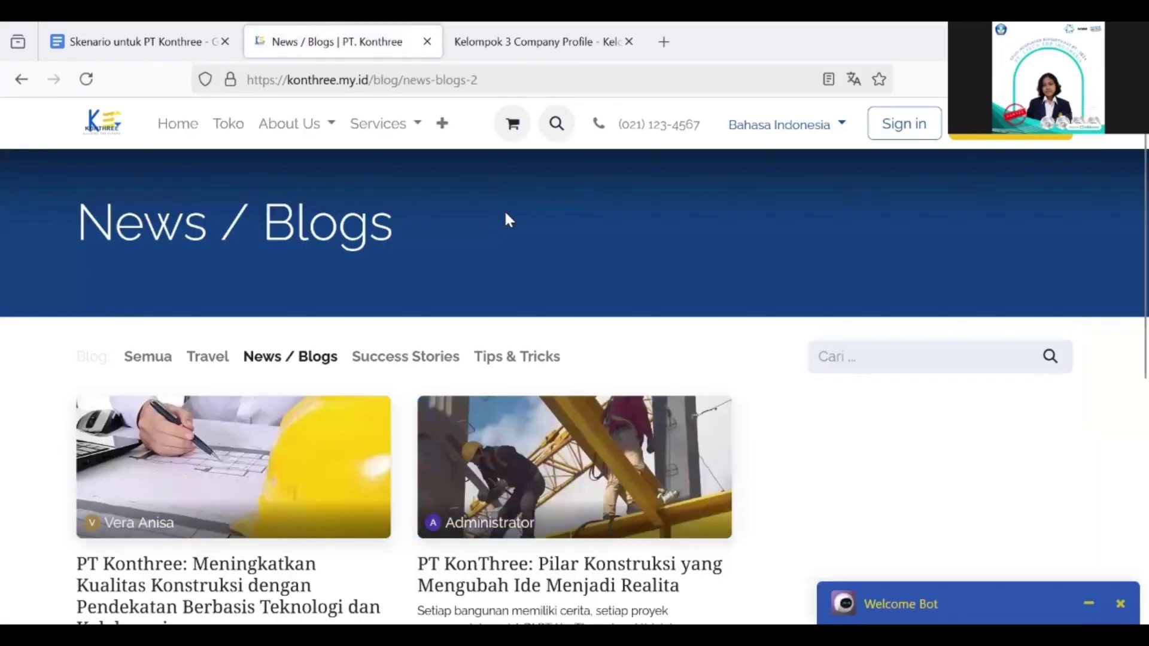
{"action": "scroll", "coordinate": [472, 310], "scroll_direction": "down", "scroll_amount": 2}
{"action": "scroll", "coordinate": [431, 300], "scroll_direction": "down", "scroll_amount": 1}
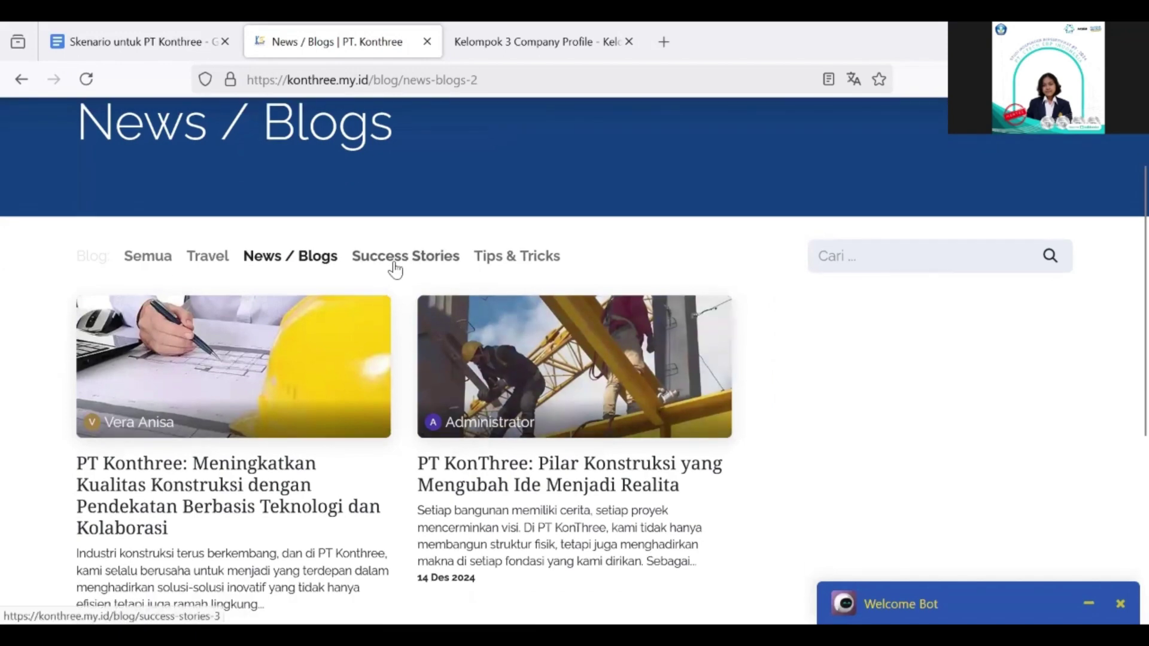
{"action": "scroll", "coordinate": [532, 272], "scroll_direction": "up", "scroll_amount": 2}
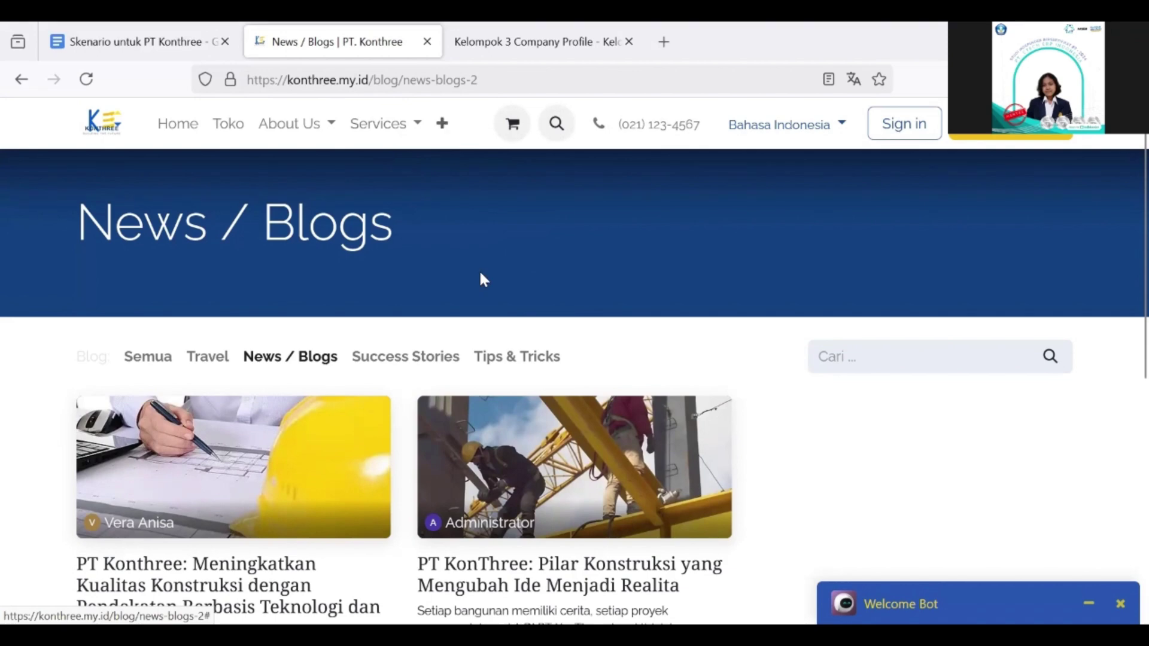
{"action": "scroll", "coordinate": [431, 275], "scroll_direction": "down", "scroll_amount": 3}
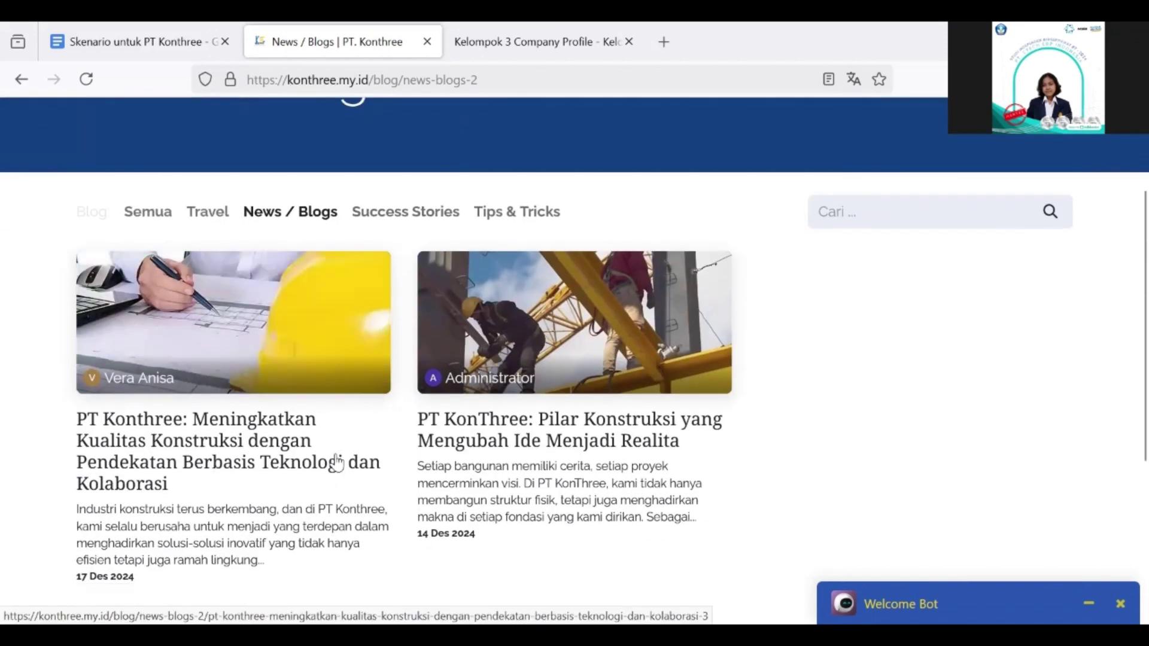
{"action": "scroll", "coordinate": [449, 251], "scroll_direction": "up", "scroll_amount": 1}
Step: Filter the blog to Success Stories, then to the Tips & Tricks posts
{"action": "left_click", "coordinate": [440, 247]}
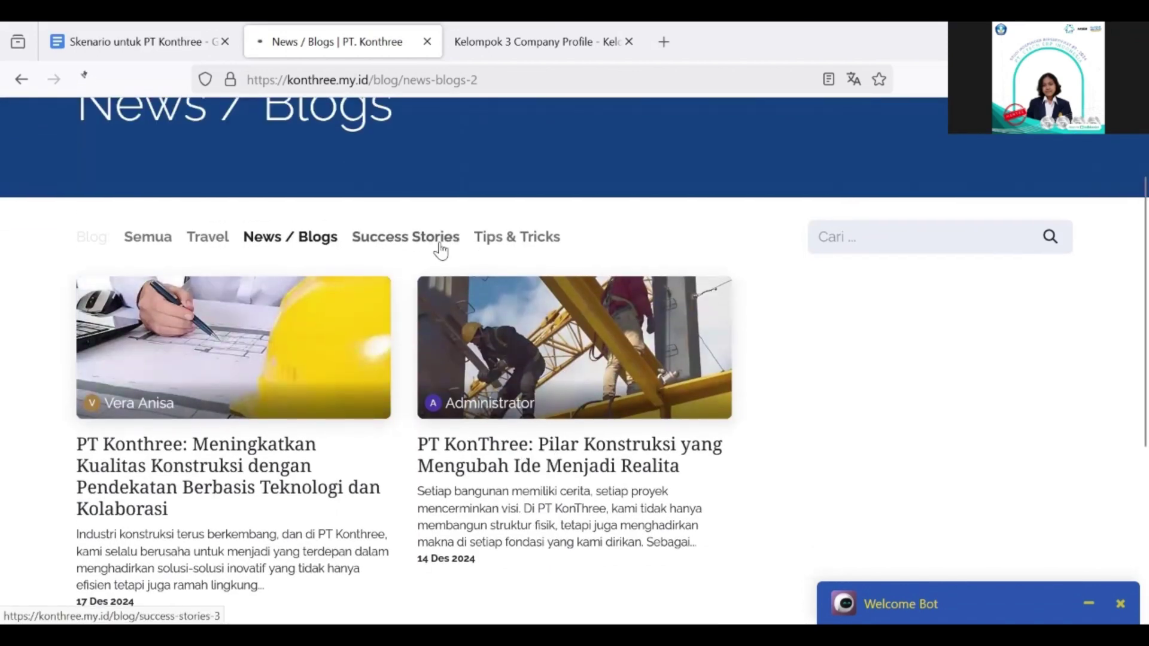
{"action": "scroll", "coordinate": [441, 248], "scroll_direction": "down", "scroll_amount": 3}
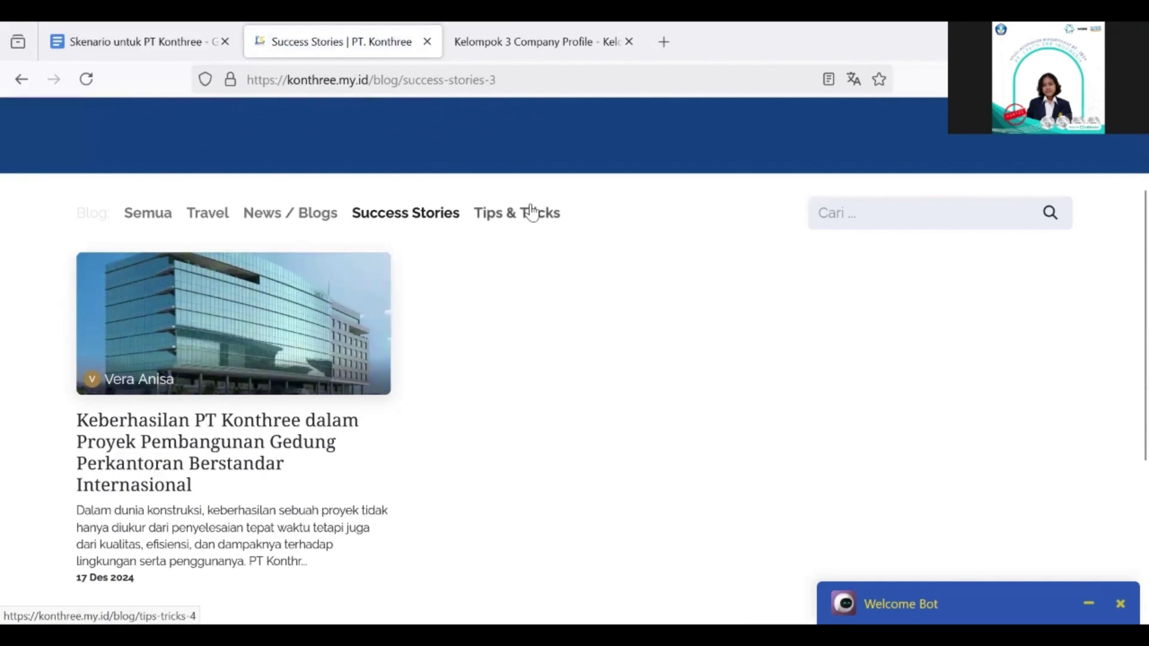
{"action": "left_click", "coordinate": [531, 213]}
{"action": "scroll", "coordinate": [359, 419], "scroll_direction": "down", "scroll_amount": 3}
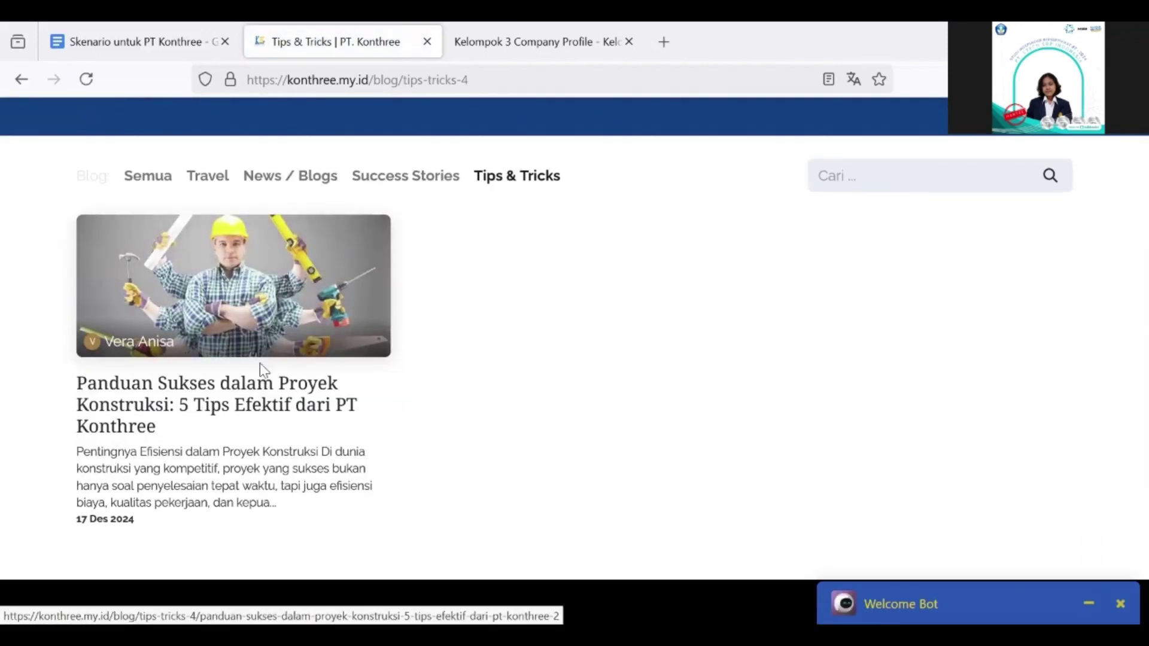
Step: Open and read the '5 Tips Efektif dari PT Konthree' construction article
{"action": "left_click", "coordinate": [271, 348]}
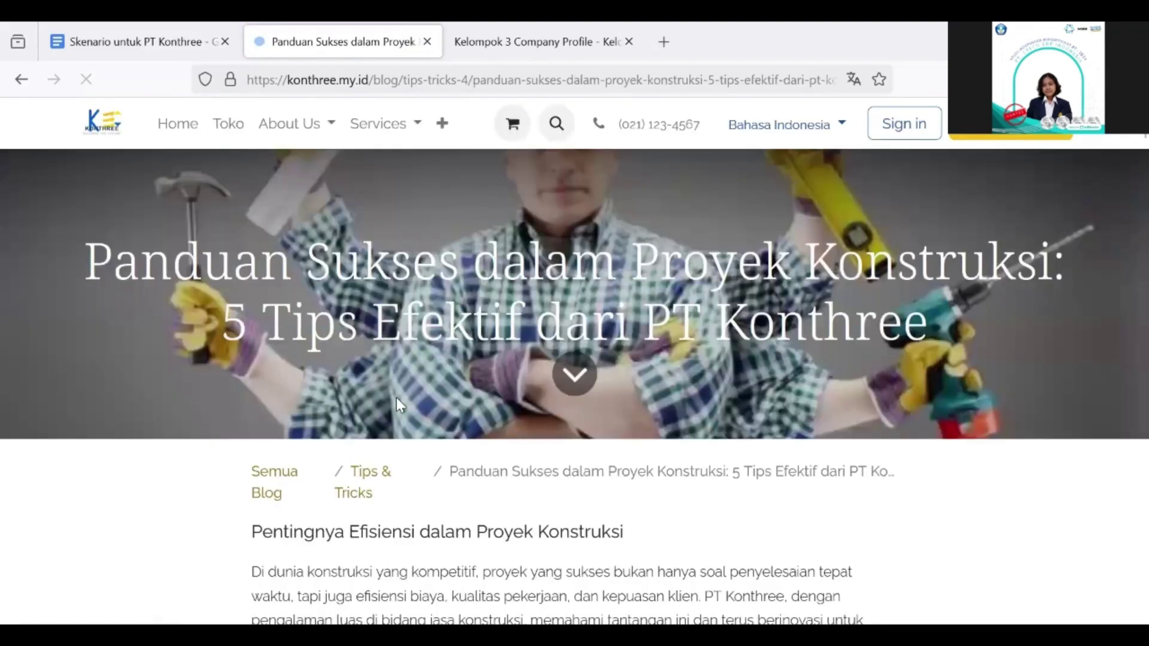
{"action": "scroll", "coordinate": [396, 397], "scroll_direction": "down", "scroll_amount": 3}
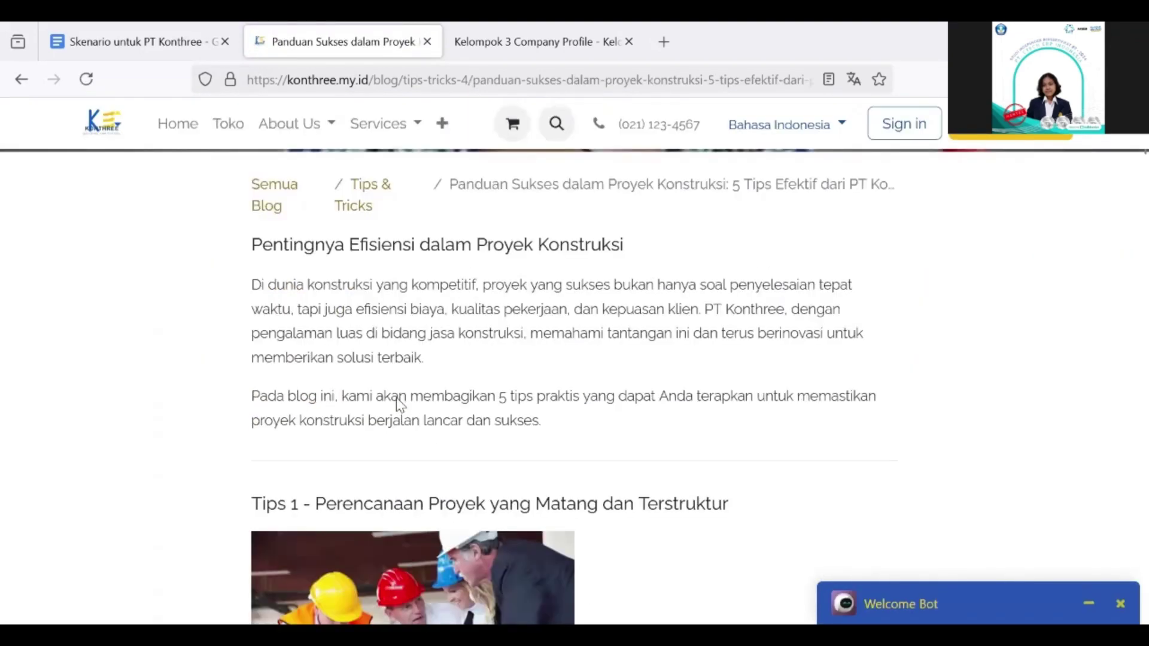
{"action": "scroll", "coordinate": [398, 398], "scroll_direction": "down", "scroll_amount": 10}
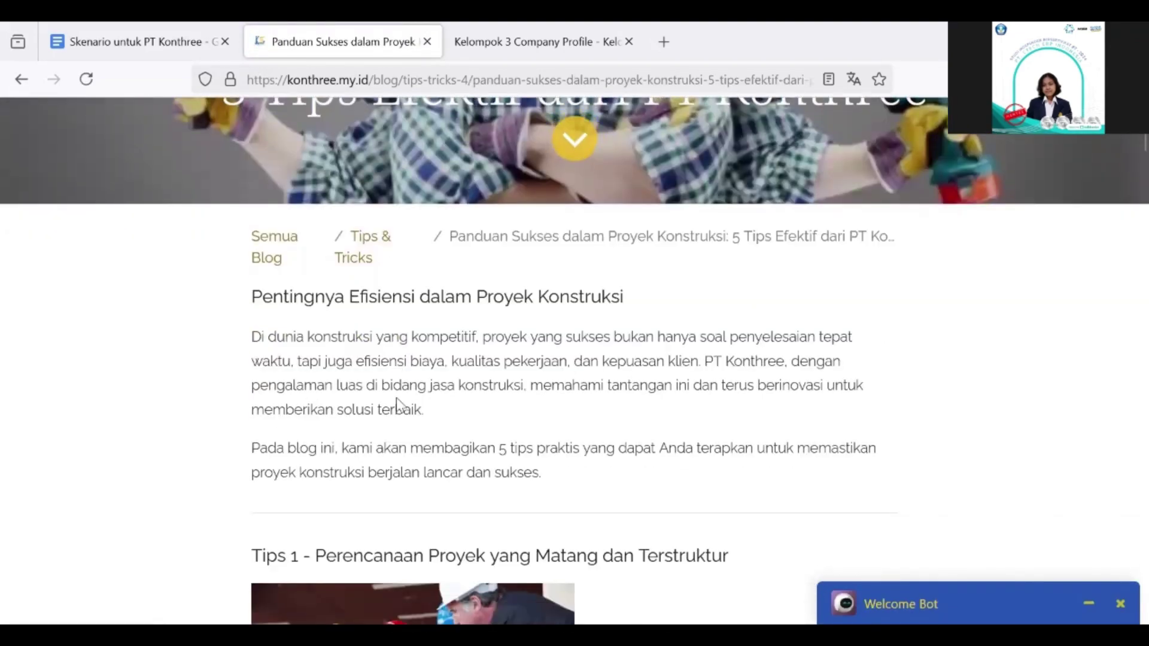
{"action": "scroll", "coordinate": [396, 397], "scroll_direction": "down", "scroll_amount": 10}
Step: Dismiss the extra site pages menu and return to the homepage
{"action": "left_click", "coordinate": [442, 124]}
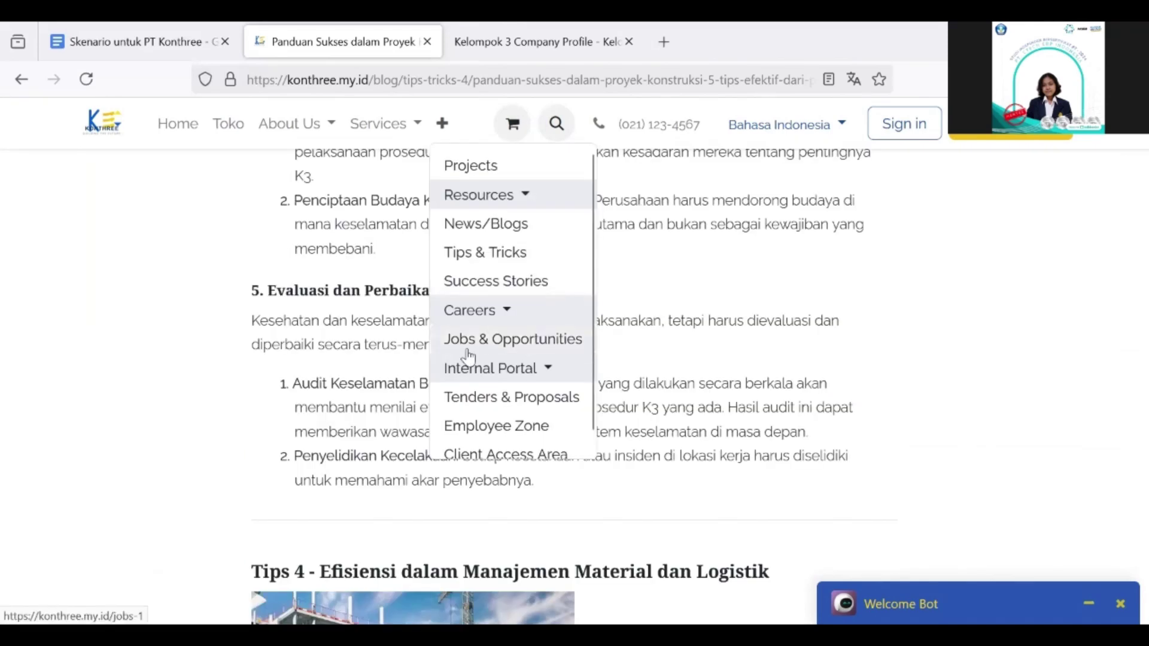
{"action": "left_click", "coordinate": [611, 325]}
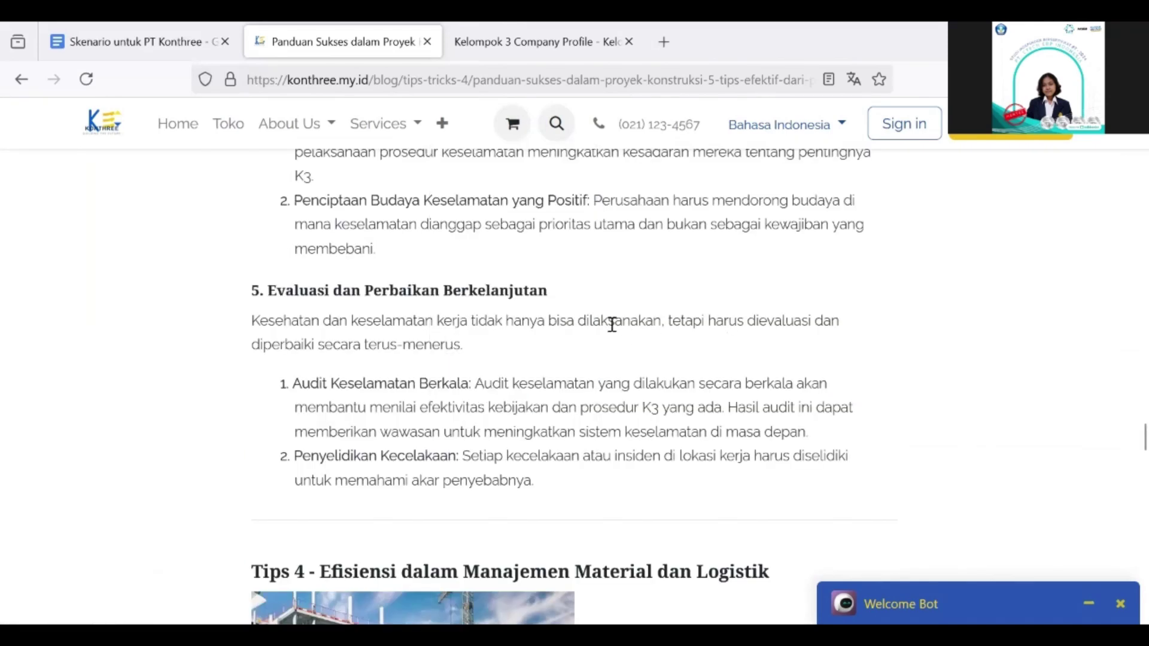
{"action": "left_click", "coordinate": [191, 142]}
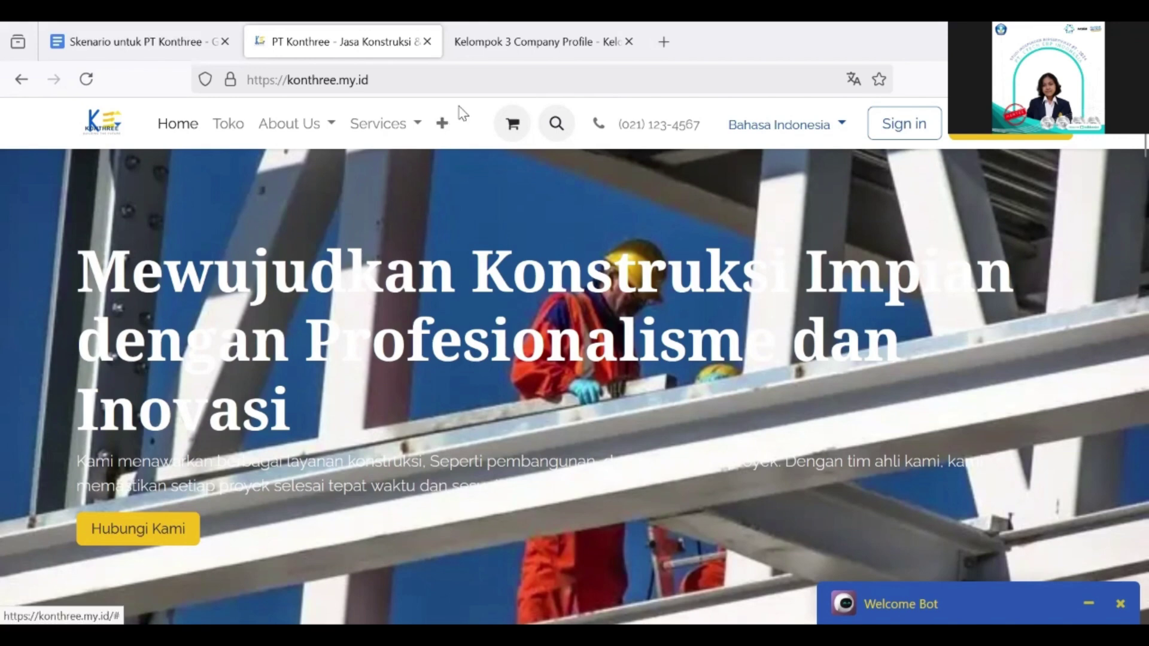
Step: Go to Jobs & Opportunities and scroll down to the View Open Position button
{"action": "left_click", "coordinate": [441, 129]}
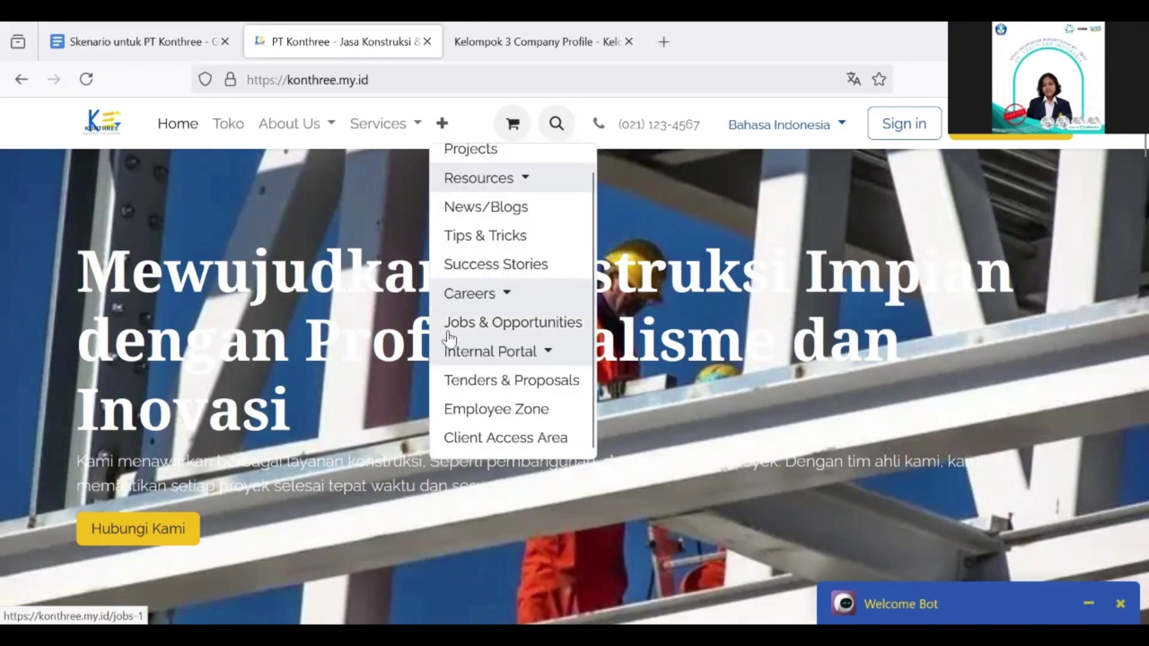
{"action": "left_click", "coordinate": [559, 326]}
{"action": "scroll", "coordinate": [563, 326], "scroll_direction": "down", "scroll_amount": 1}
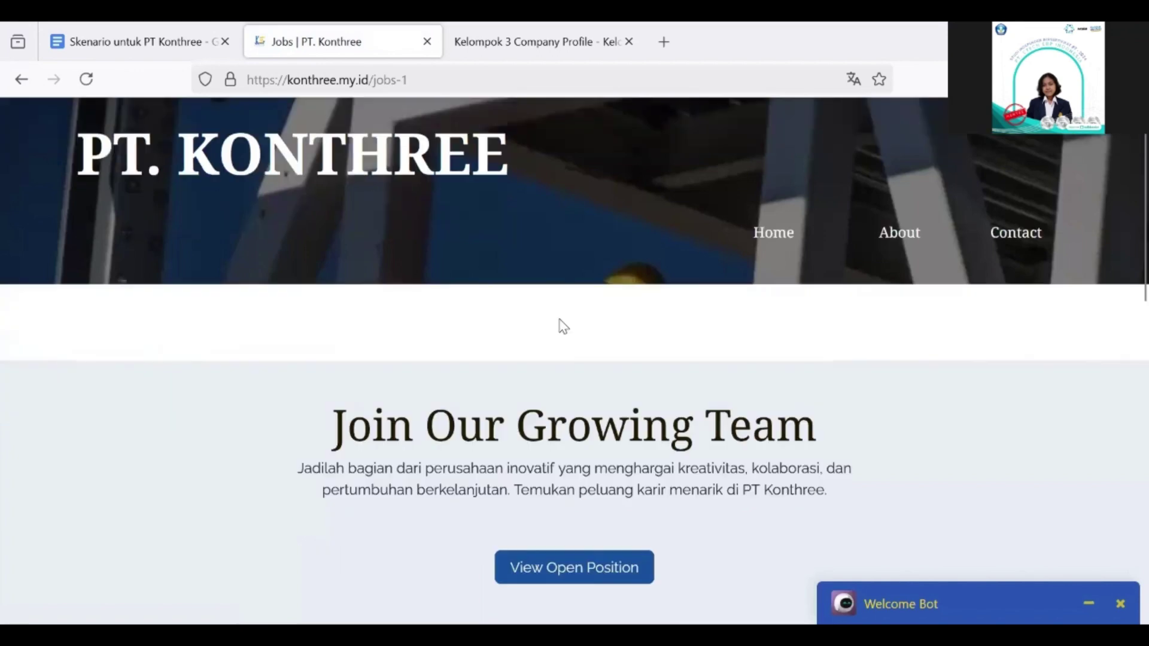
{"action": "scroll", "coordinate": [566, 347], "scroll_direction": "down", "scroll_amount": 4}
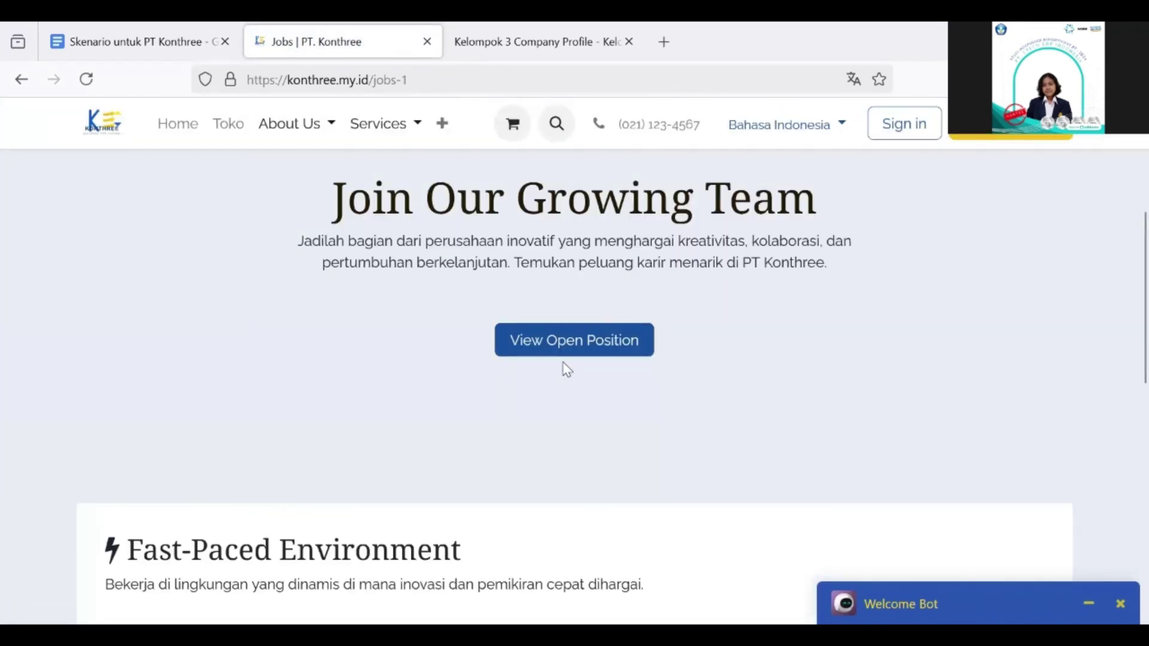
{"action": "scroll", "coordinate": [566, 369], "scroll_direction": "up", "scroll_amount": 5}
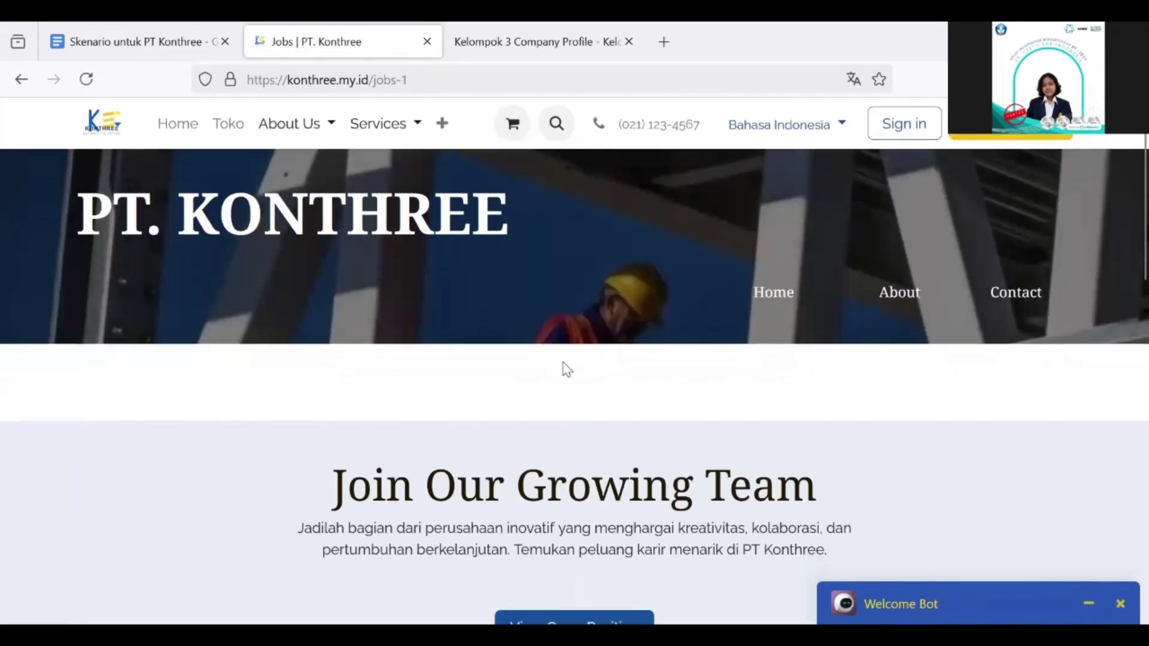
{"action": "scroll", "coordinate": [567, 369], "scroll_direction": "down", "scroll_amount": 3}
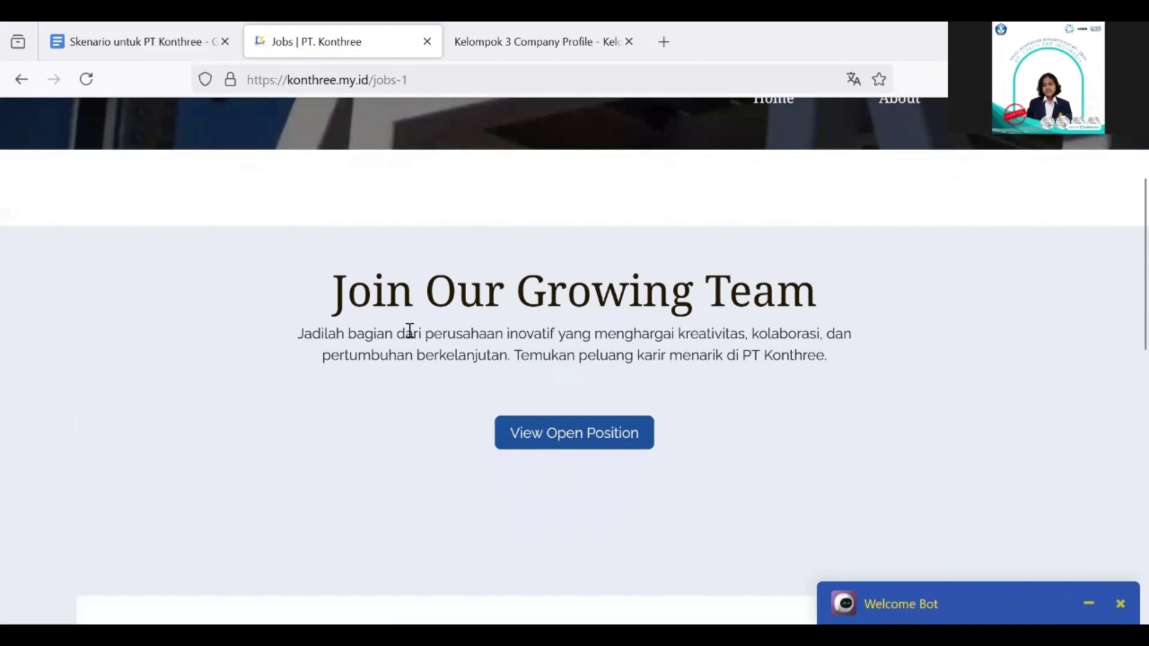
{"action": "scroll", "coordinate": [658, 444], "scroll_direction": "down", "scroll_amount": 1}
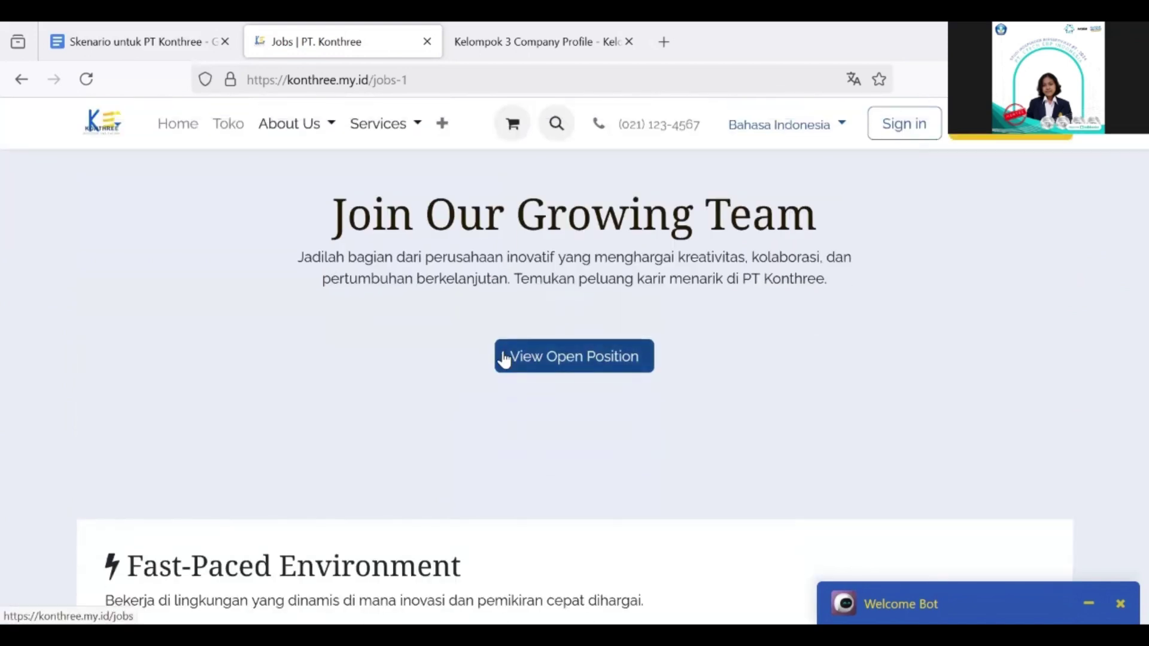
Step: Show the open positions and bring the Site Engineer card with 3 vacancies into view
{"action": "left_click", "coordinate": [576, 359]}
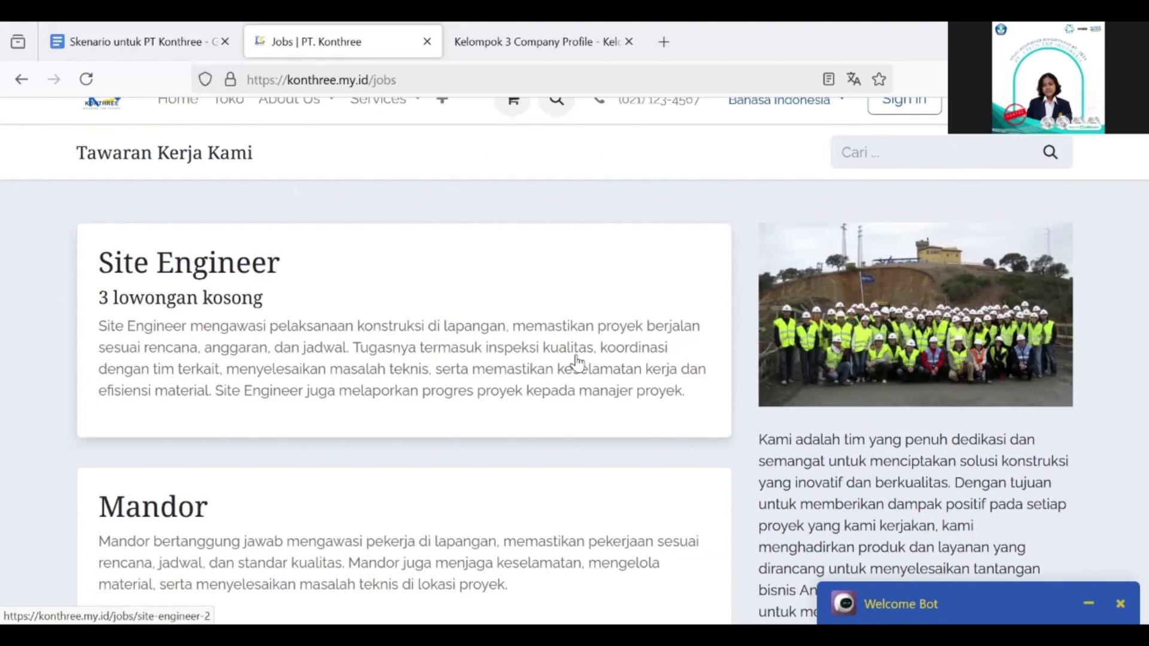
{"action": "scroll", "coordinate": [263, 287], "scroll_direction": "down", "scroll_amount": 1}
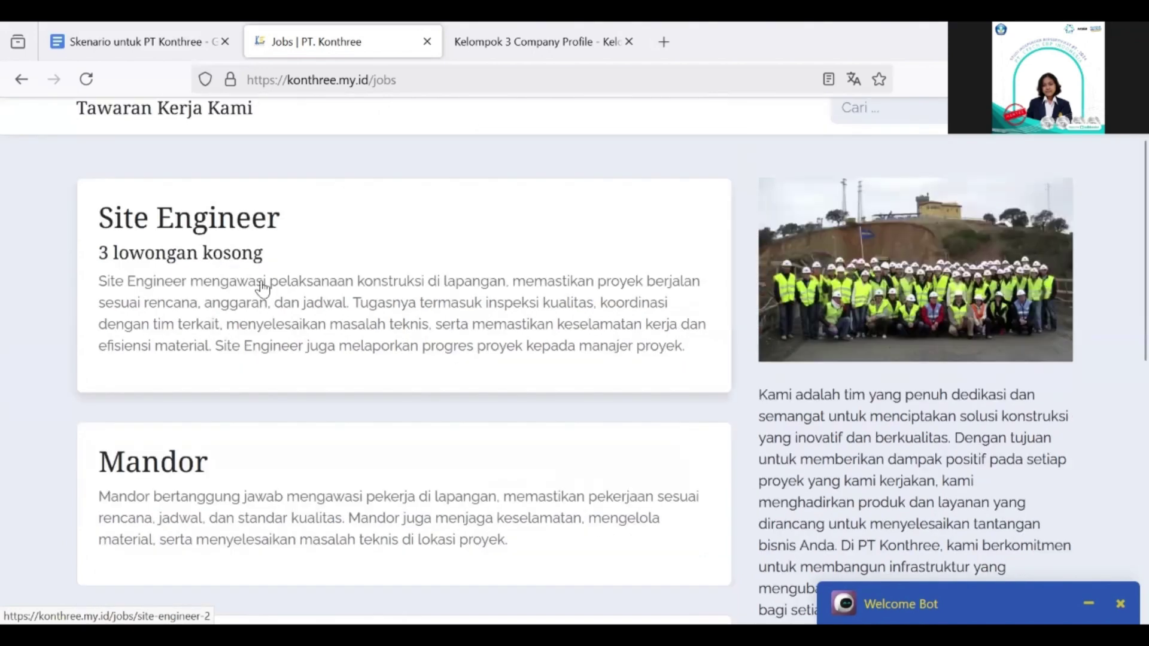
{"action": "scroll", "coordinate": [263, 287], "scroll_direction": "down", "scroll_amount": 1}
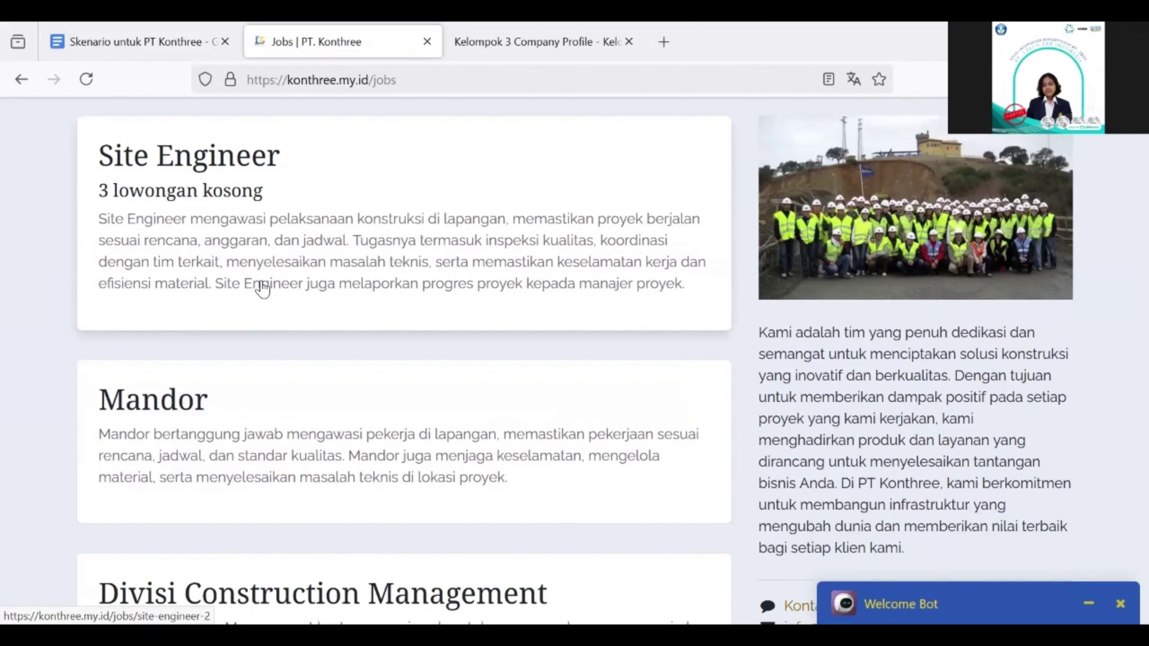
{"action": "scroll", "coordinate": [367, 461], "scroll_direction": "down", "scroll_amount": 4}
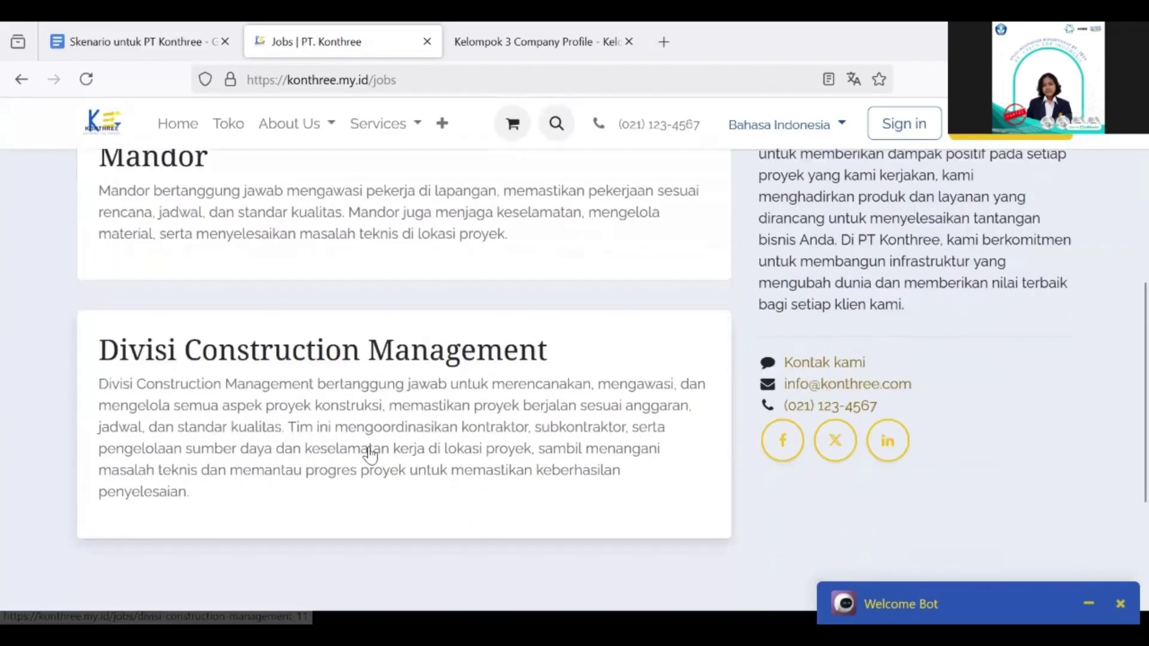
{"action": "scroll", "coordinate": [369, 456], "scroll_direction": "up", "scroll_amount": 3}
{"action": "scroll", "coordinate": [372, 455], "scroll_direction": "down", "scroll_amount": 1}
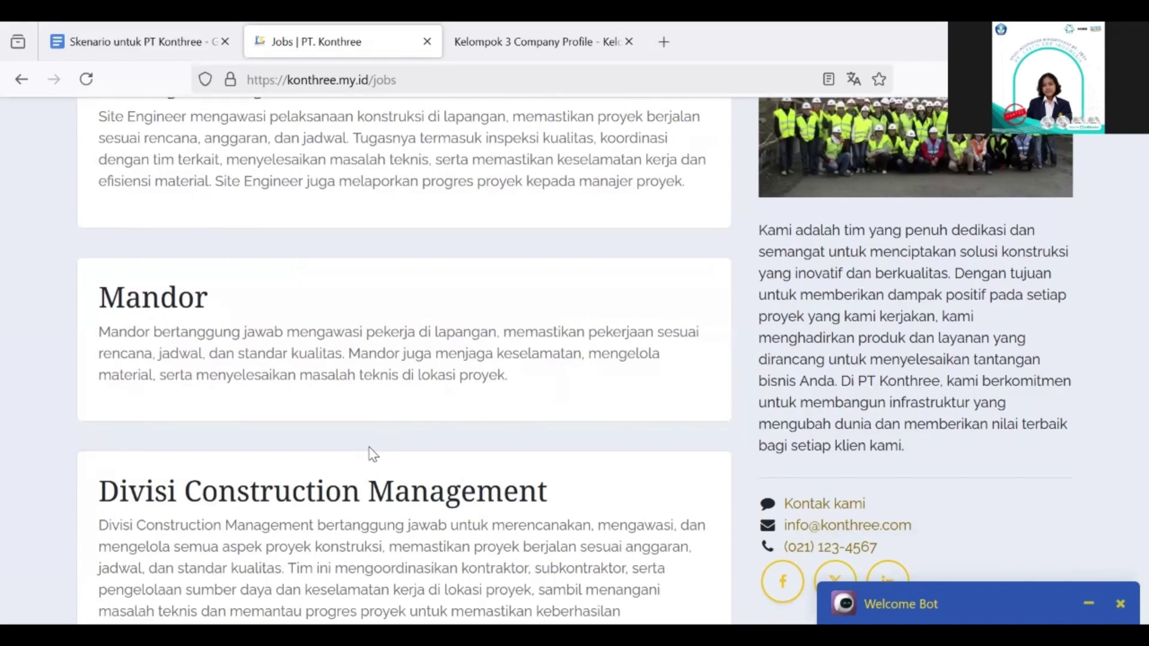
{"action": "scroll", "coordinate": [372, 454], "scroll_direction": "up", "scroll_amount": 1}
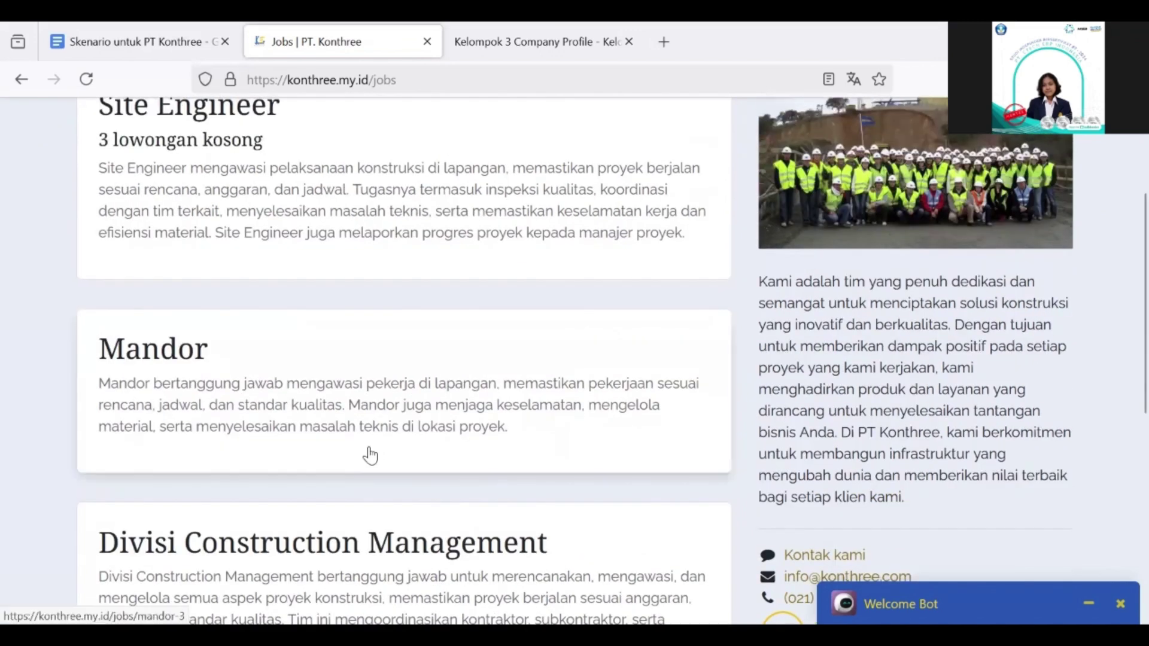
{"action": "scroll", "coordinate": [371, 456], "scroll_direction": "up", "scroll_amount": 1}
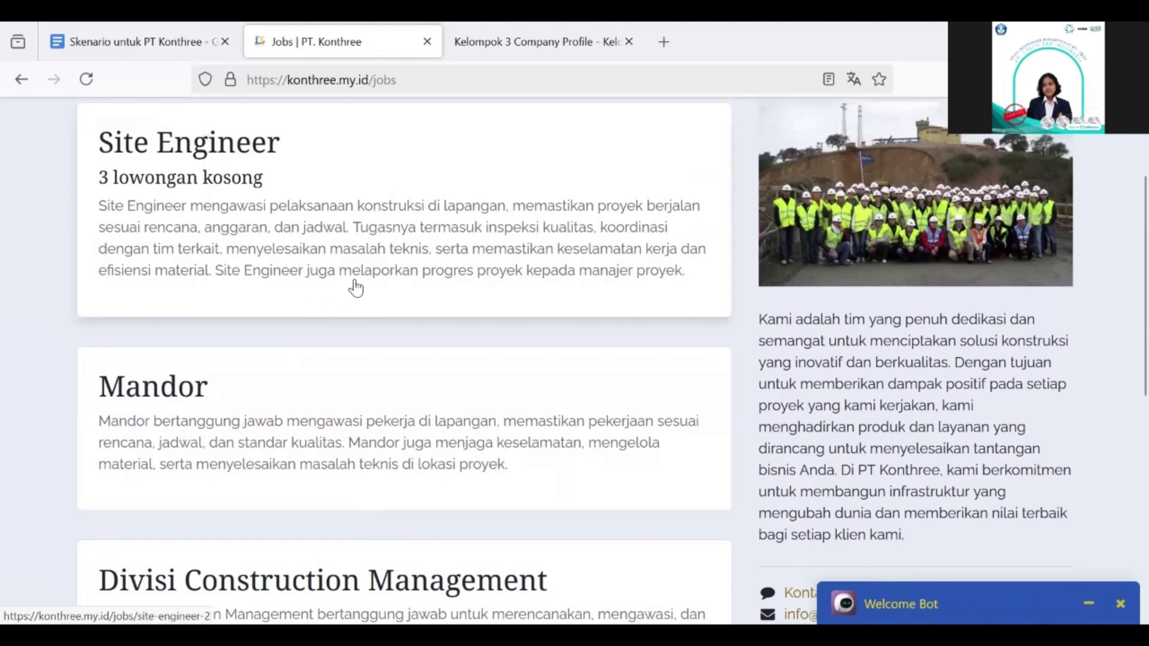
{"action": "scroll", "coordinate": [251, 215], "scroll_direction": "up", "scroll_amount": 1}
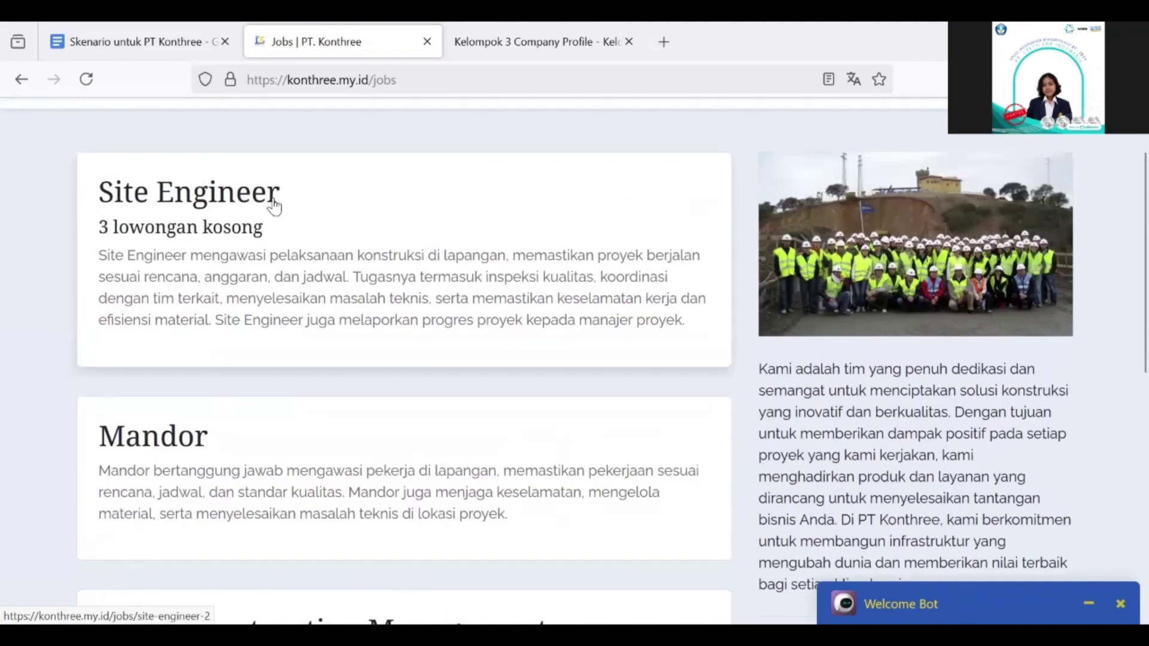
Step: Open the Site Engineer job details and its application form
{"action": "left_click", "coordinate": [229, 211]}
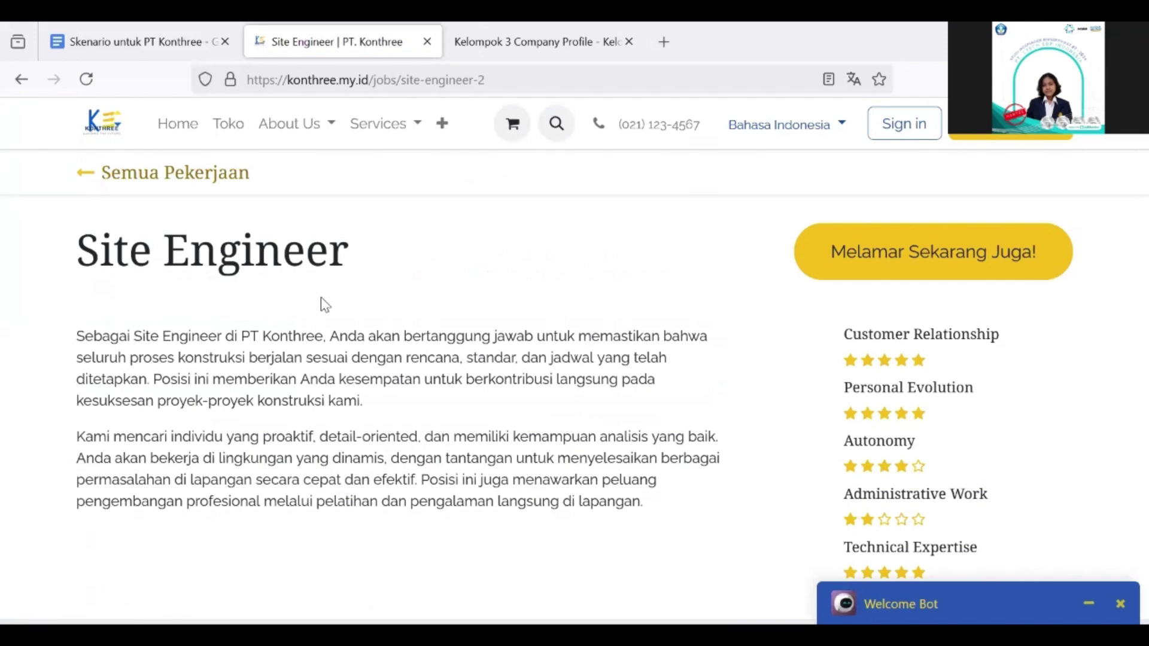
{"action": "scroll", "coordinate": [518, 297], "scroll_direction": "down", "scroll_amount": 20}
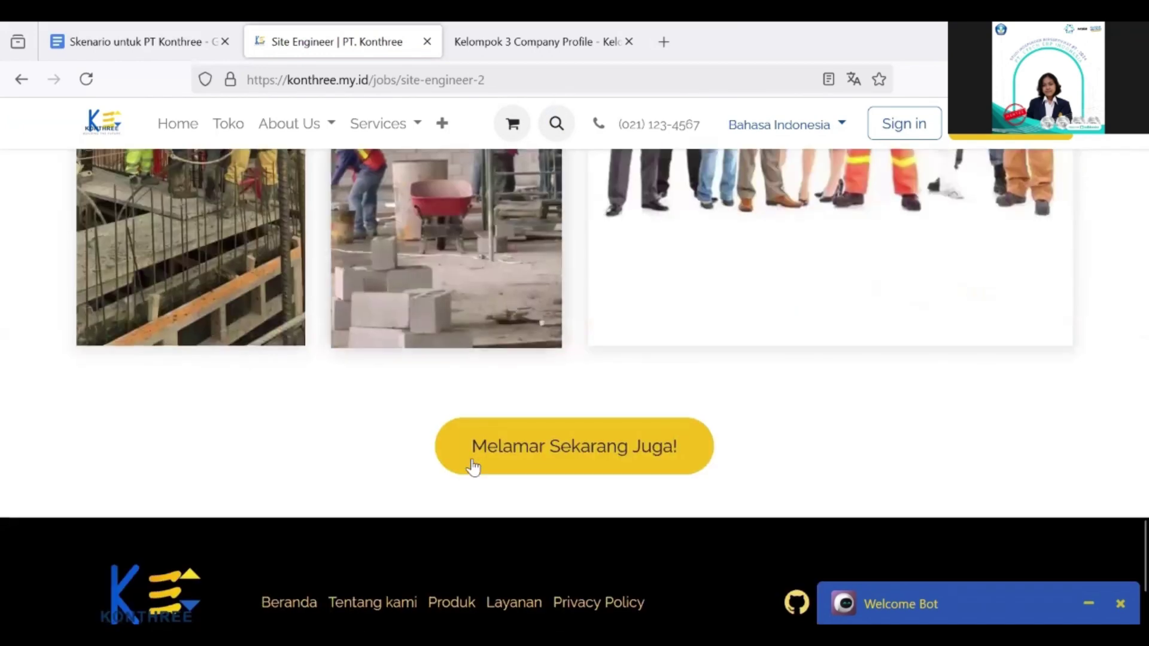
{"action": "scroll", "coordinate": [586, 398], "scroll_direction": "up", "scroll_amount": 2}
{"action": "scroll", "coordinate": [666, 489], "scroll_direction": "down", "scroll_amount": 5}
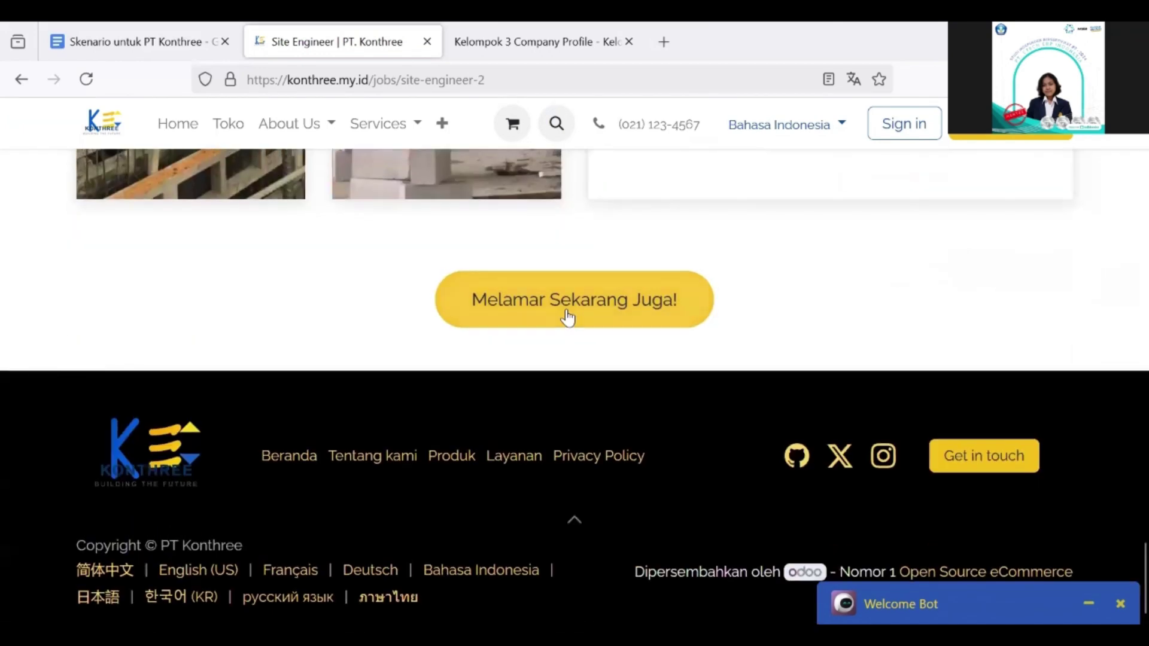
{"action": "left_click", "coordinate": [622, 317]}
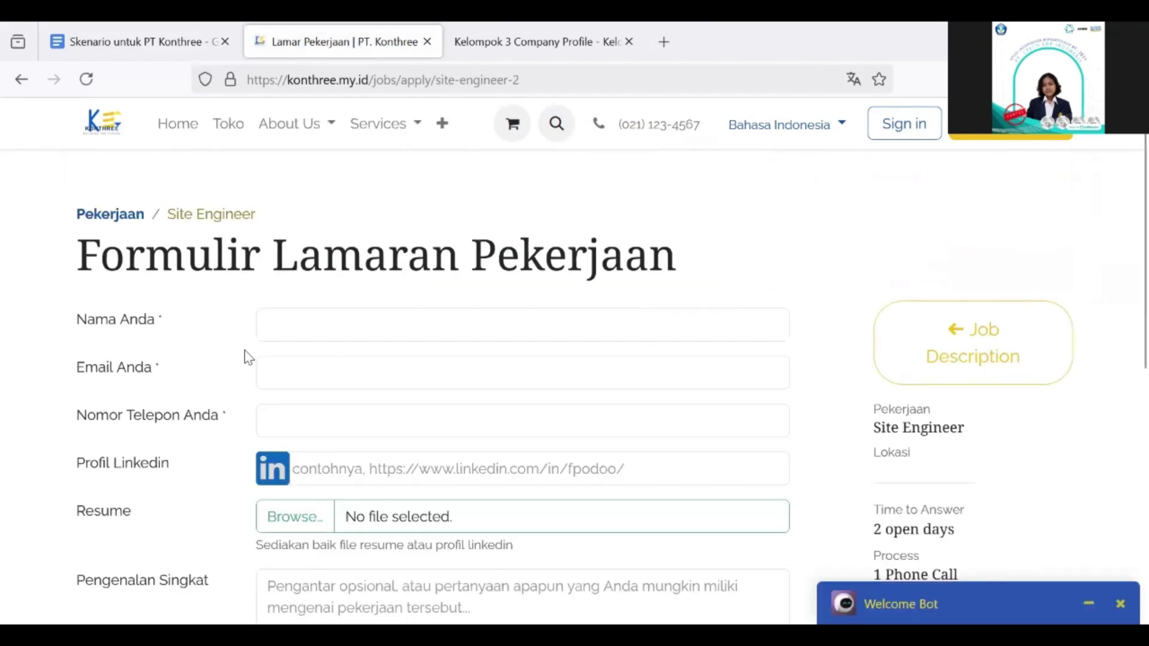
Step: Enter the applicant's name and LinkedIn profile, and attach the CV from Downloads
{"action": "left_click", "coordinate": [349, 324]}
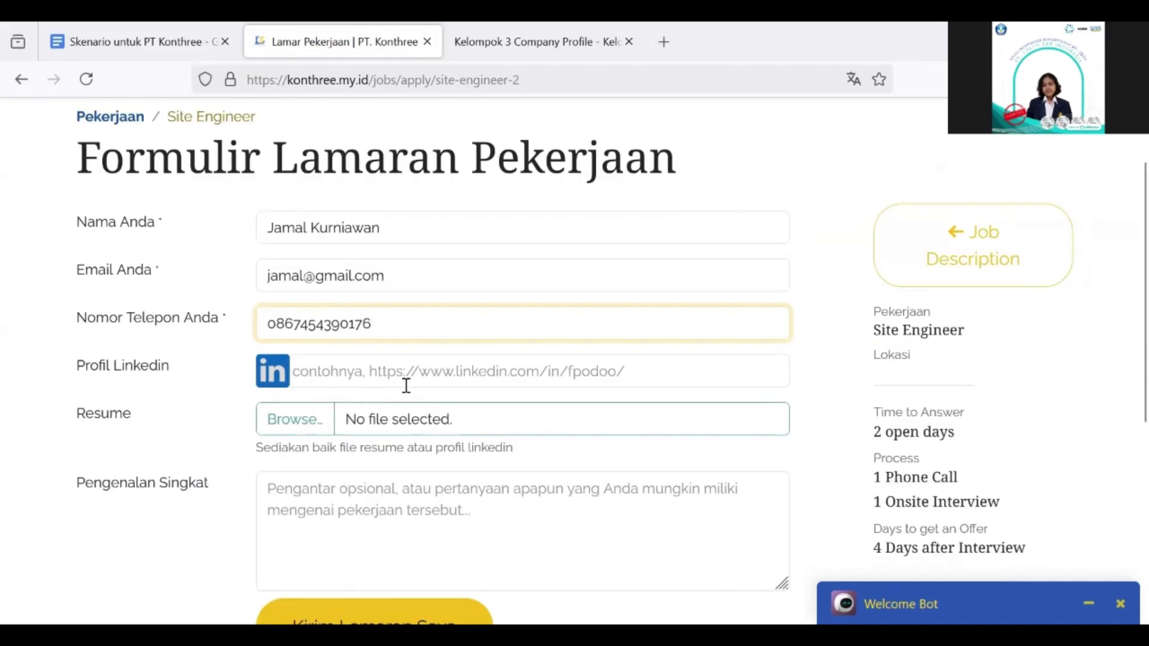
{"action": "left_click", "coordinate": [419, 377]}
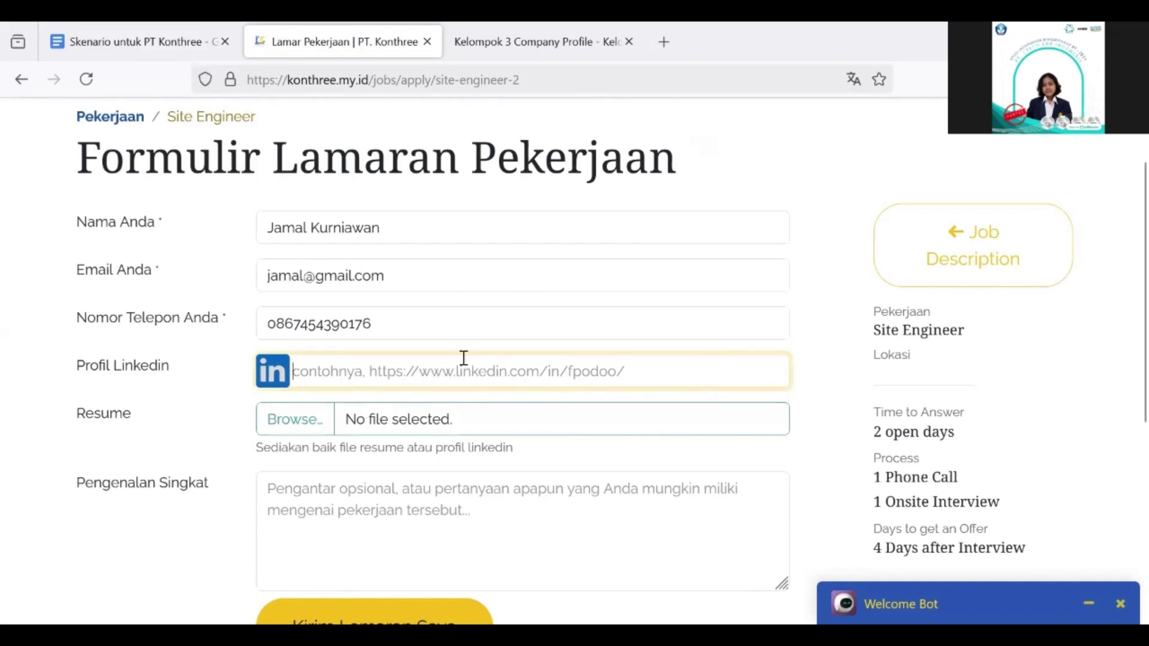
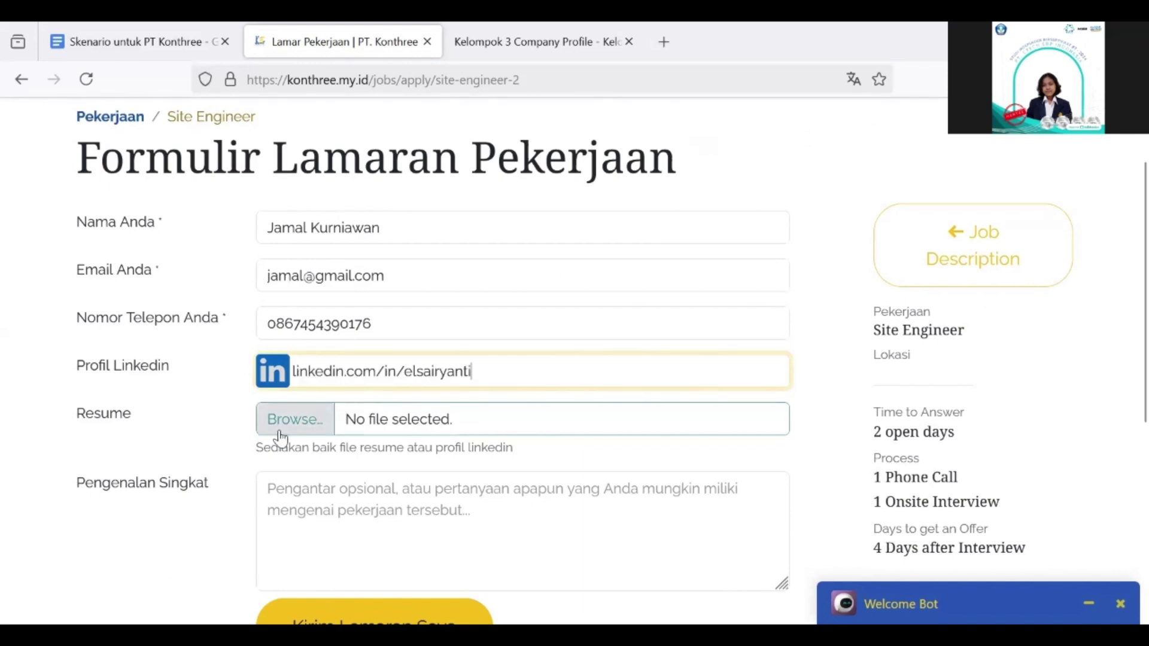
{"action": "left_click", "coordinate": [291, 435]}
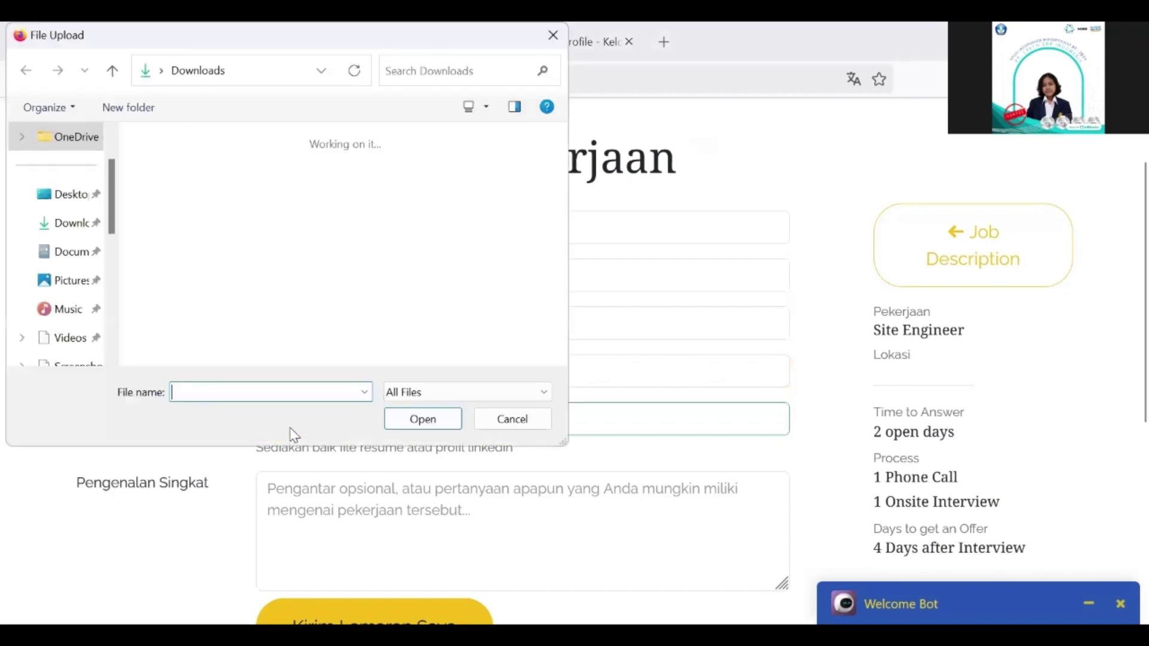
{"action": "left_click", "coordinate": [278, 195]}
{"action": "left_click", "coordinate": [423, 419]}
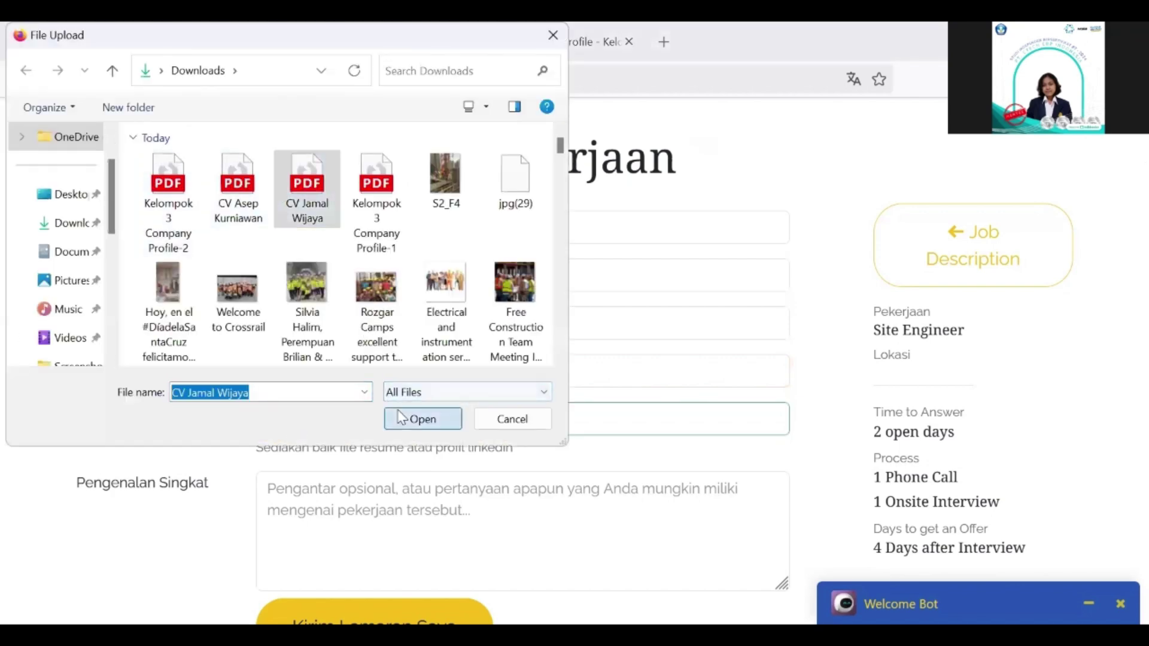
Step: Paste the self-introduction and submit the Site Engineer application
{"action": "scroll", "coordinate": [400, 417], "scroll_direction": "down", "scroll_amount": 2}
{"action": "scroll", "coordinate": [401, 417], "scroll_direction": "down", "scroll_amount": 1}
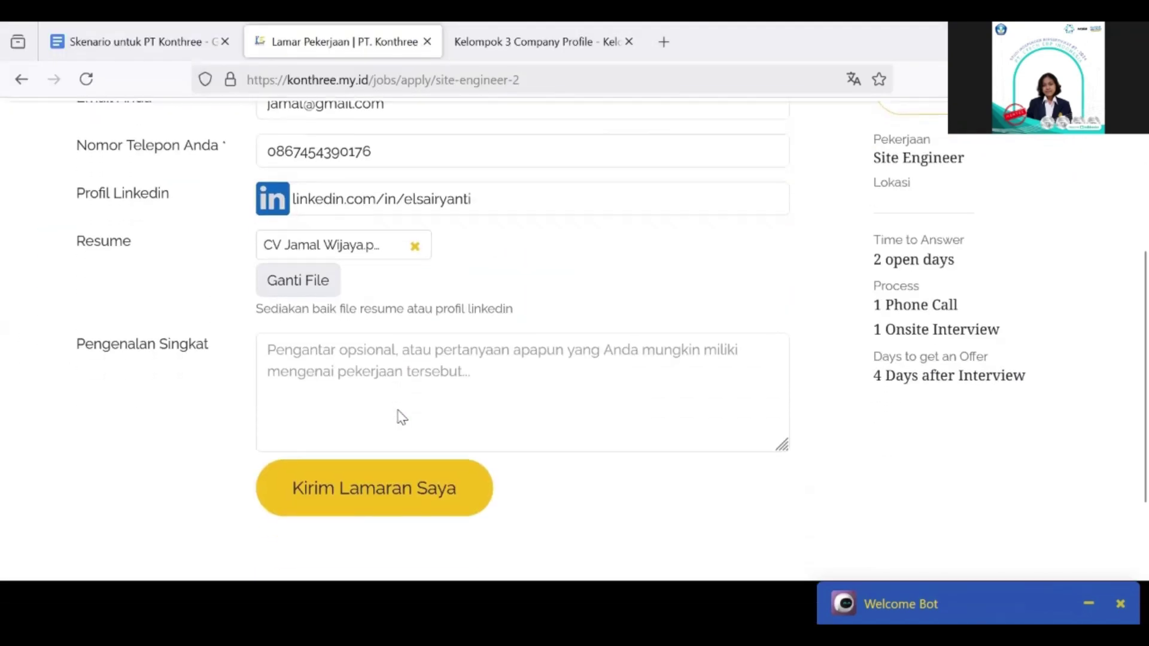
{"action": "left_click", "coordinate": [339, 375]}
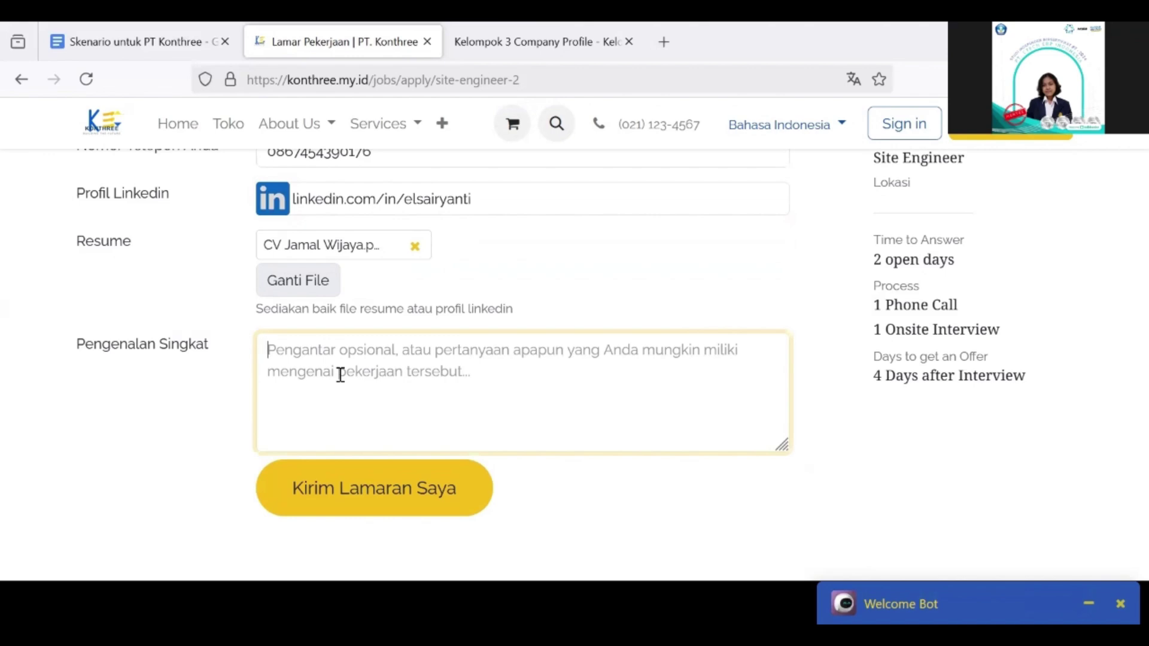
{"action": "key", "text": "ctrl+v"}
{"action": "scroll", "coordinate": [477, 300], "scroll_direction": "up", "scroll_amount": 3}
{"action": "scroll", "coordinate": [477, 293], "scroll_direction": "down", "scroll_amount": 4}
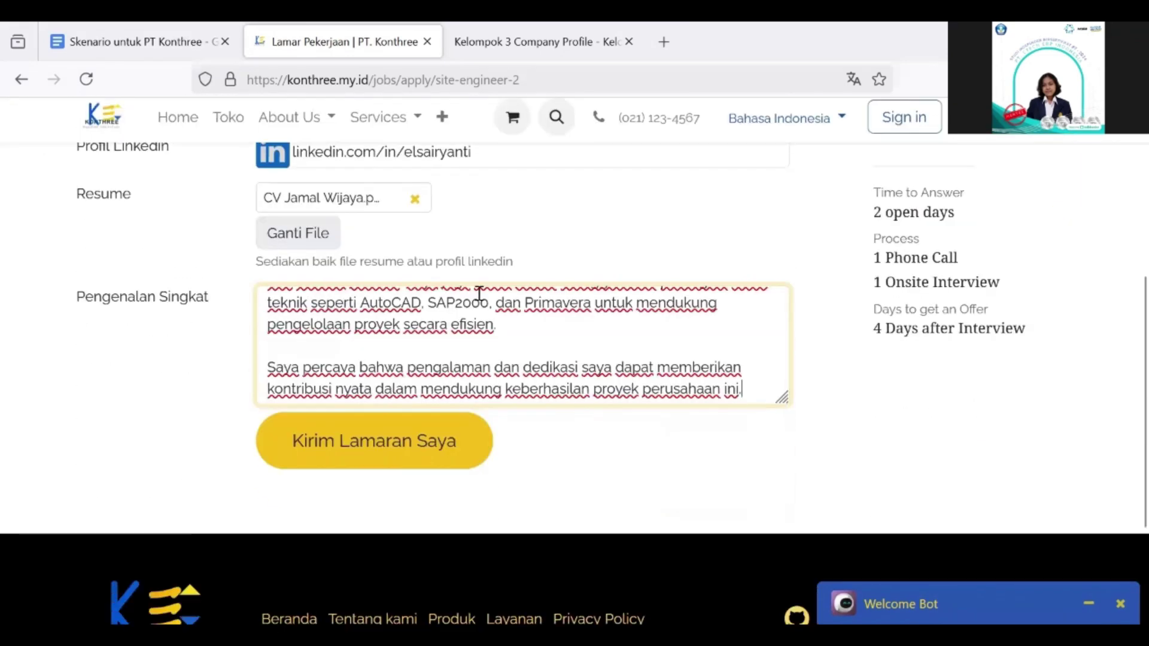
{"action": "scroll", "coordinate": [538, 252], "scroll_direction": "up", "scroll_amount": 1}
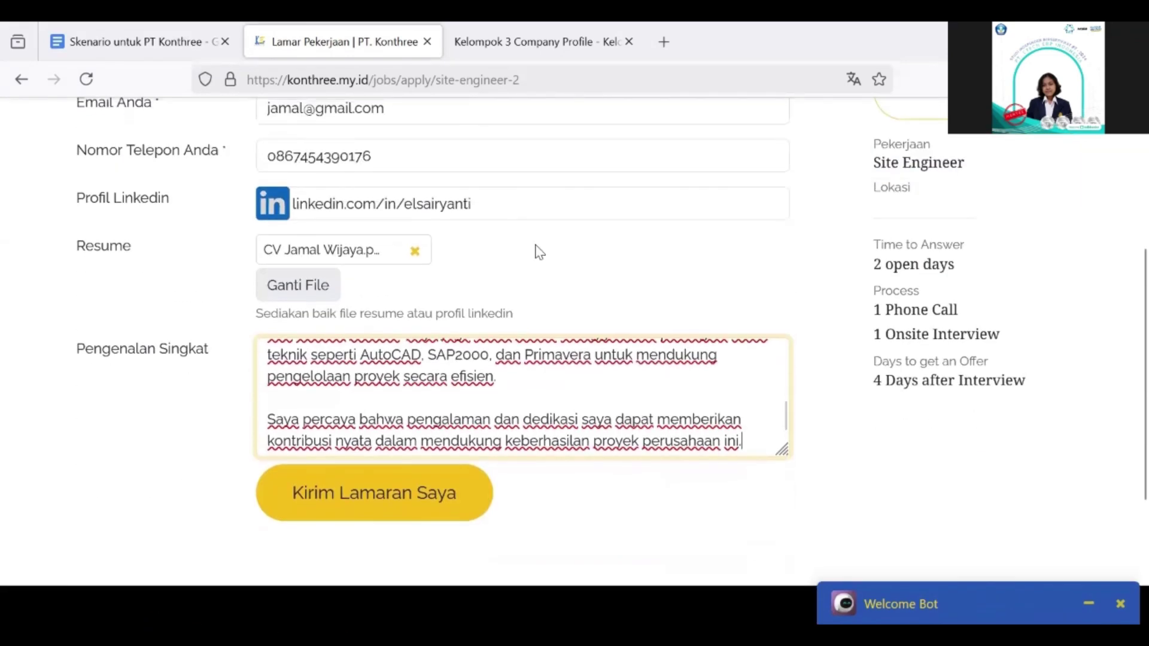
{"action": "scroll", "coordinate": [539, 251], "scroll_direction": "down", "scroll_amount": 1}
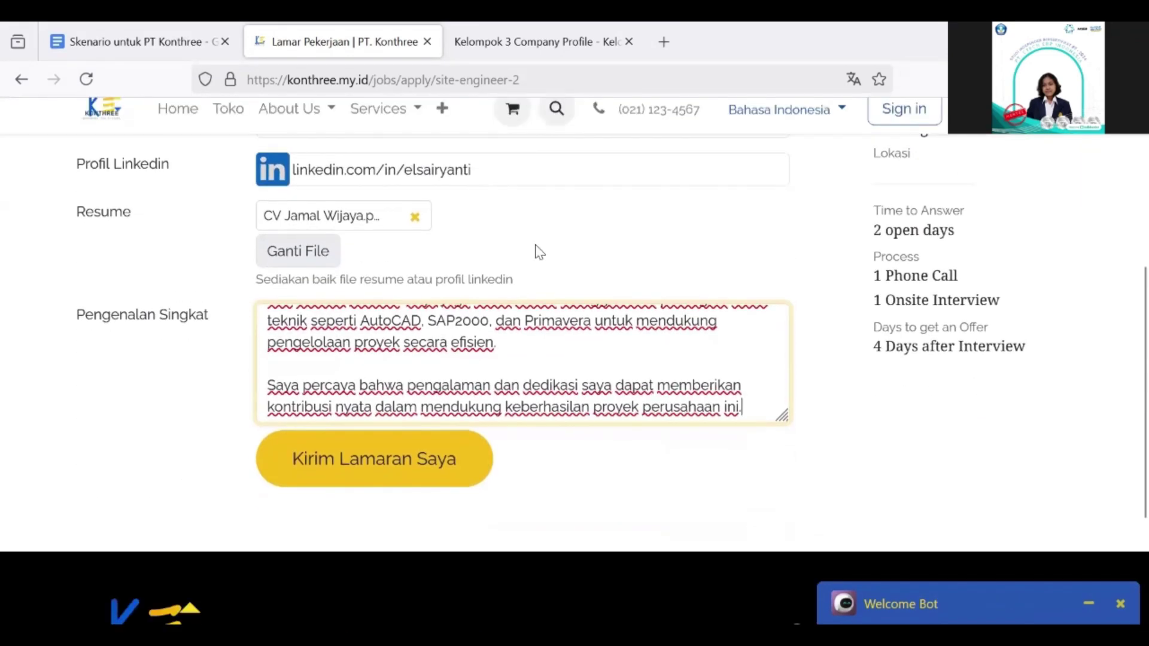
{"action": "left_click", "coordinate": [420, 461]}
{"action": "scroll", "coordinate": [620, 308], "scroll_direction": "down", "scroll_amount": 1}
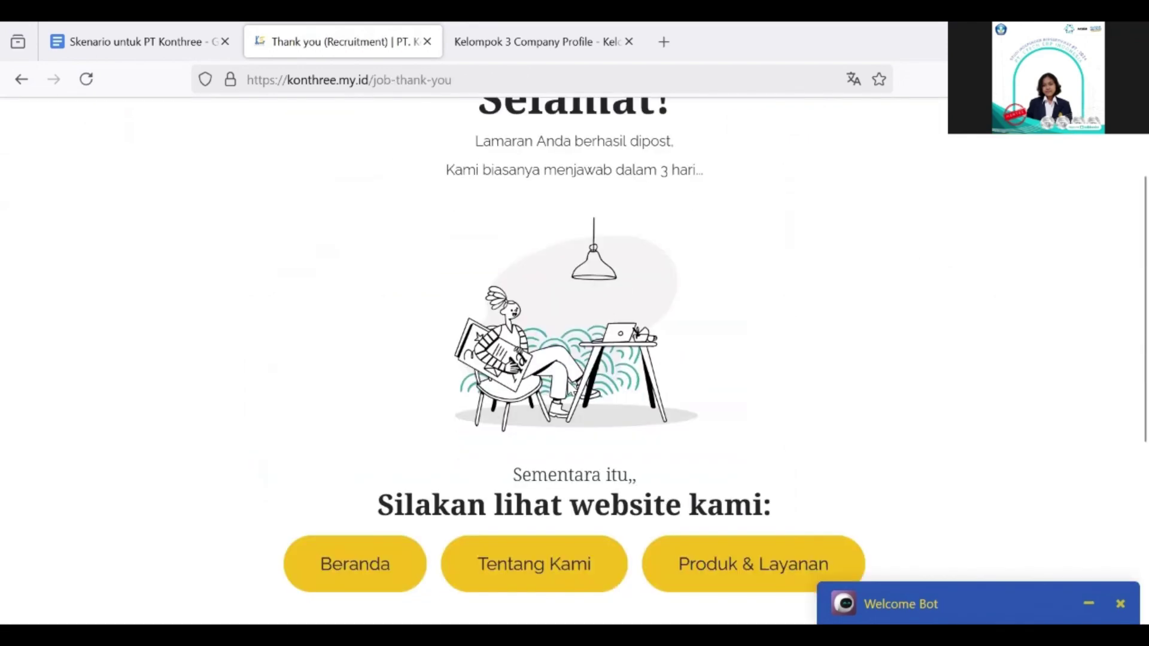
Step: Review the 'Selamat!' confirmation page and drop down the '+' menu with Careers and Jobs & Opportunities
{"action": "scroll", "coordinate": [646, 366], "scroll_direction": "up", "scroll_amount": 1}
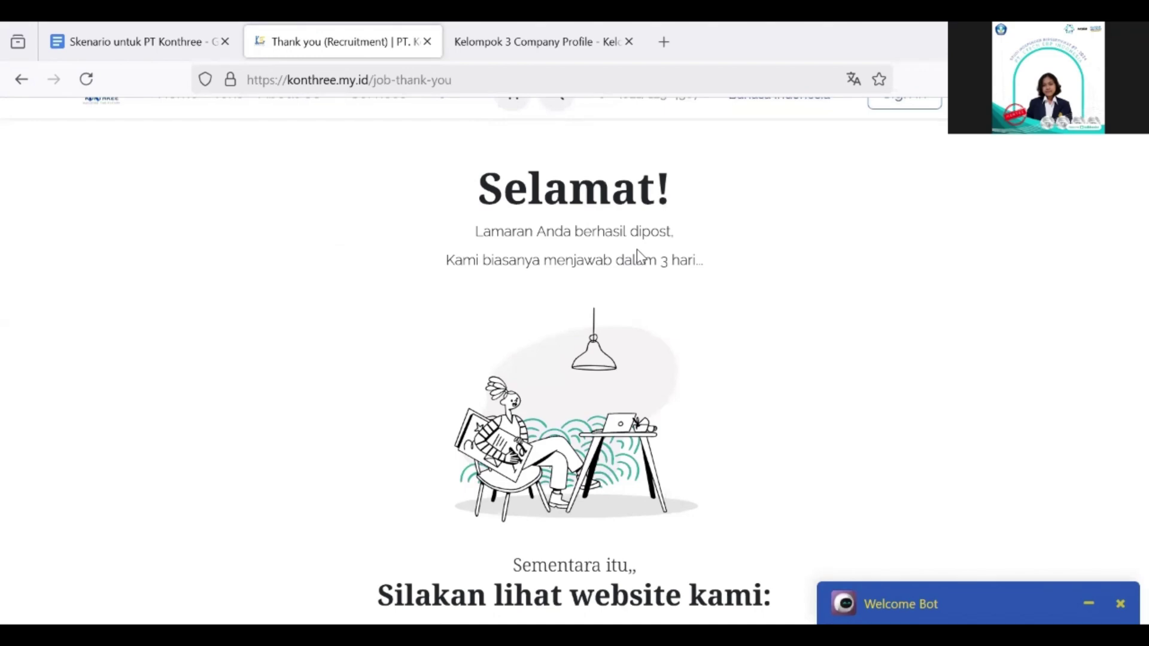
{"action": "scroll", "coordinate": [636, 249], "scroll_direction": "down", "scroll_amount": 5}
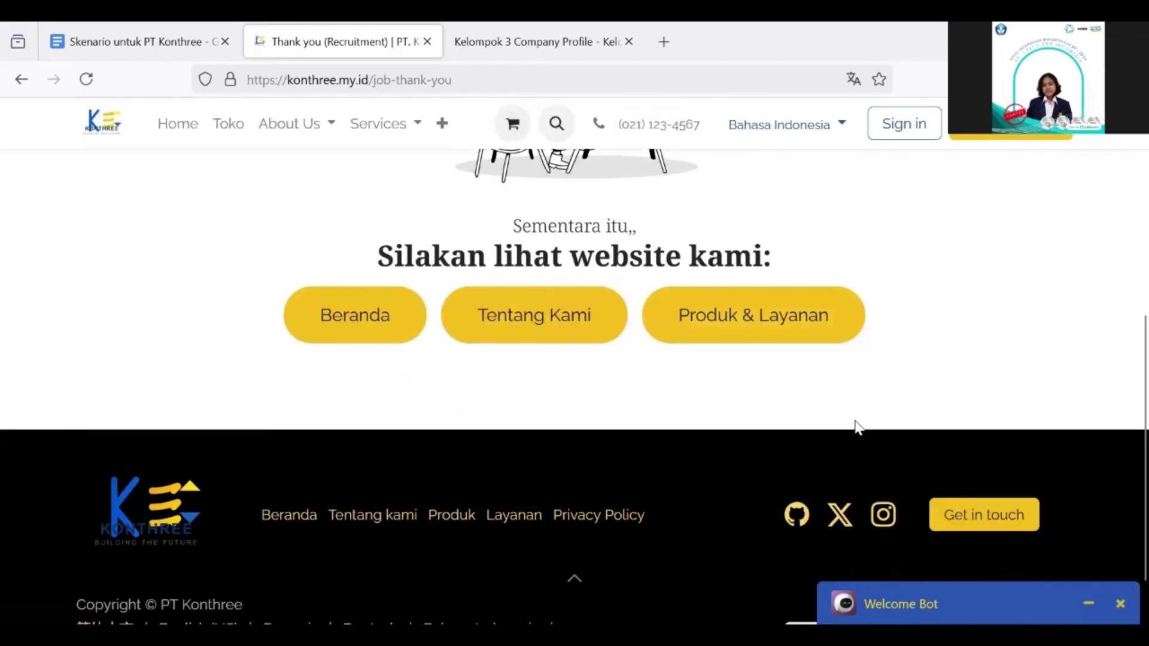
{"action": "scroll", "coordinate": [856, 425], "scroll_direction": "up", "scroll_amount": 3}
{"action": "scroll", "coordinate": [655, 262], "scroll_direction": "up", "scroll_amount": 4}
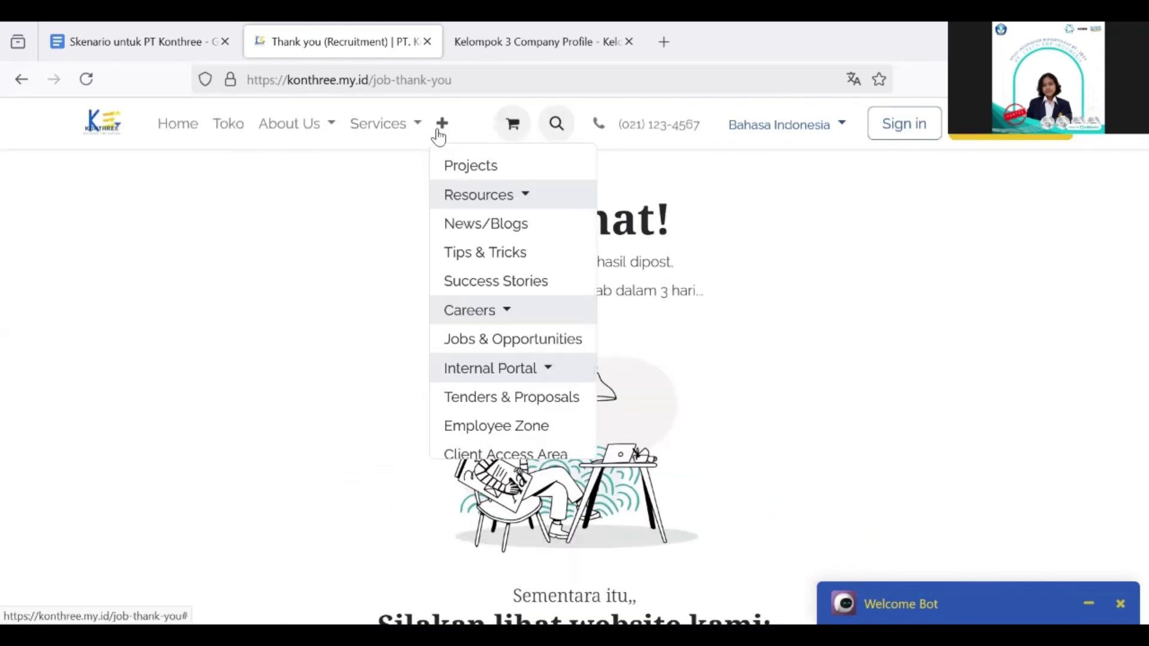
{"action": "mouse_move", "coordinate": [445, 135]}
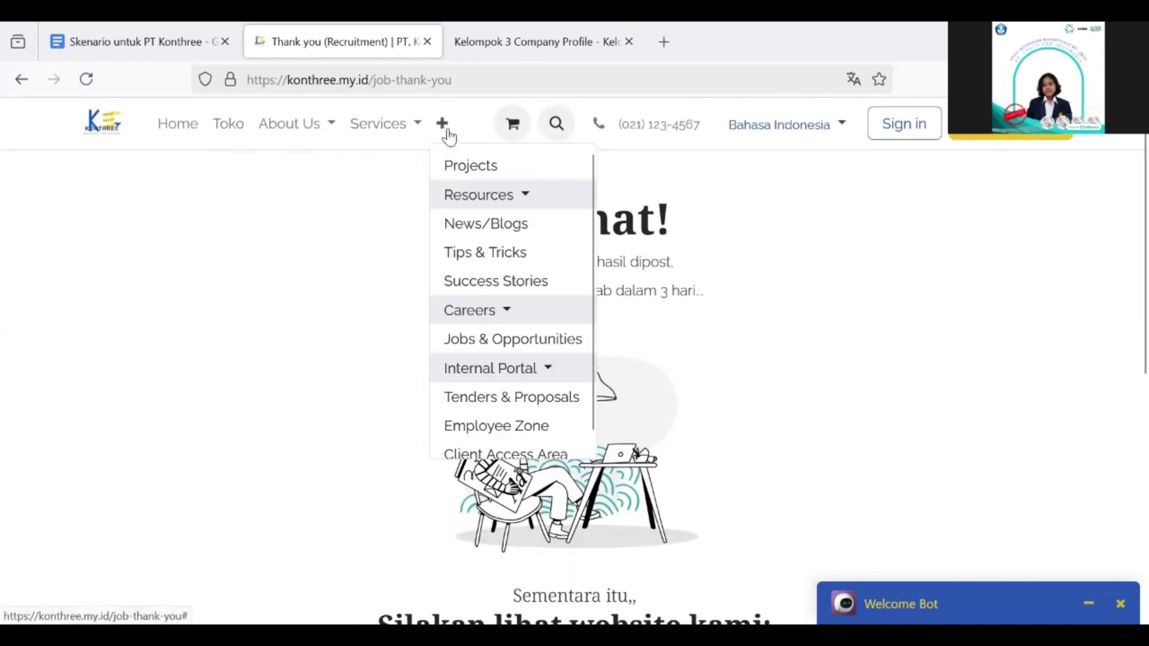
Step: Go to Jobs & Opportunities and list the open positions, including Divisi Construction Management
{"action": "left_click", "coordinate": [510, 339]}
{"action": "scroll", "coordinate": [426, 357], "scroll_direction": "down", "scroll_amount": 4}
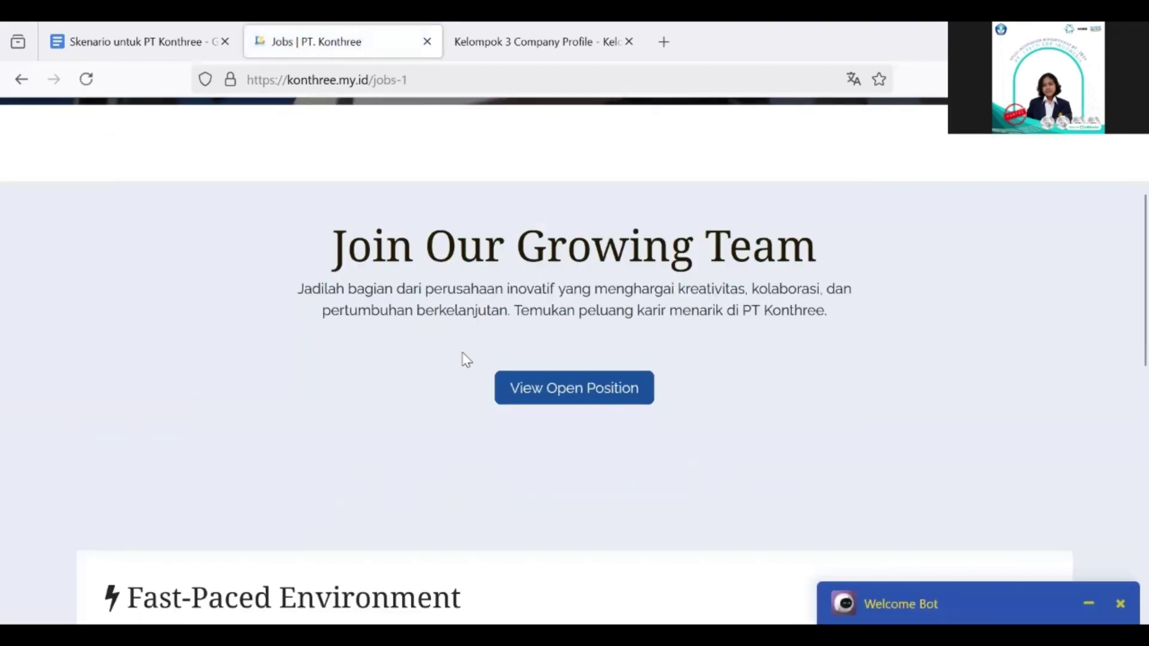
{"action": "left_click", "coordinate": [578, 388]}
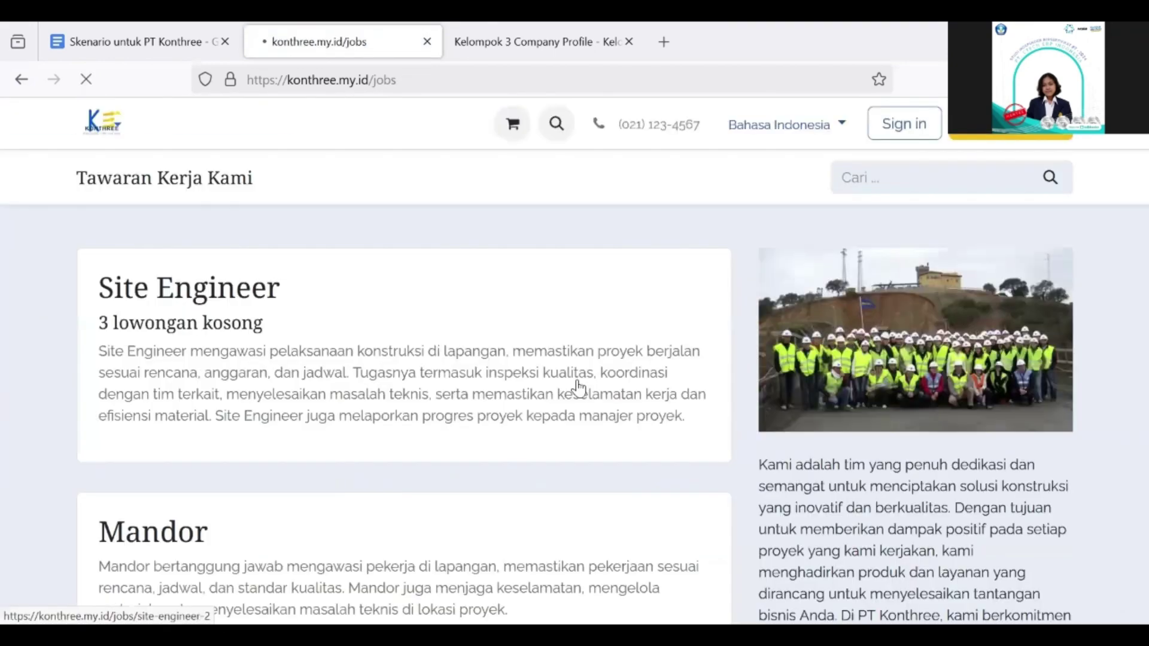
{"action": "scroll", "coordinate": [578, 388], "scroll_direction": "down", "scroll_amount": 6}
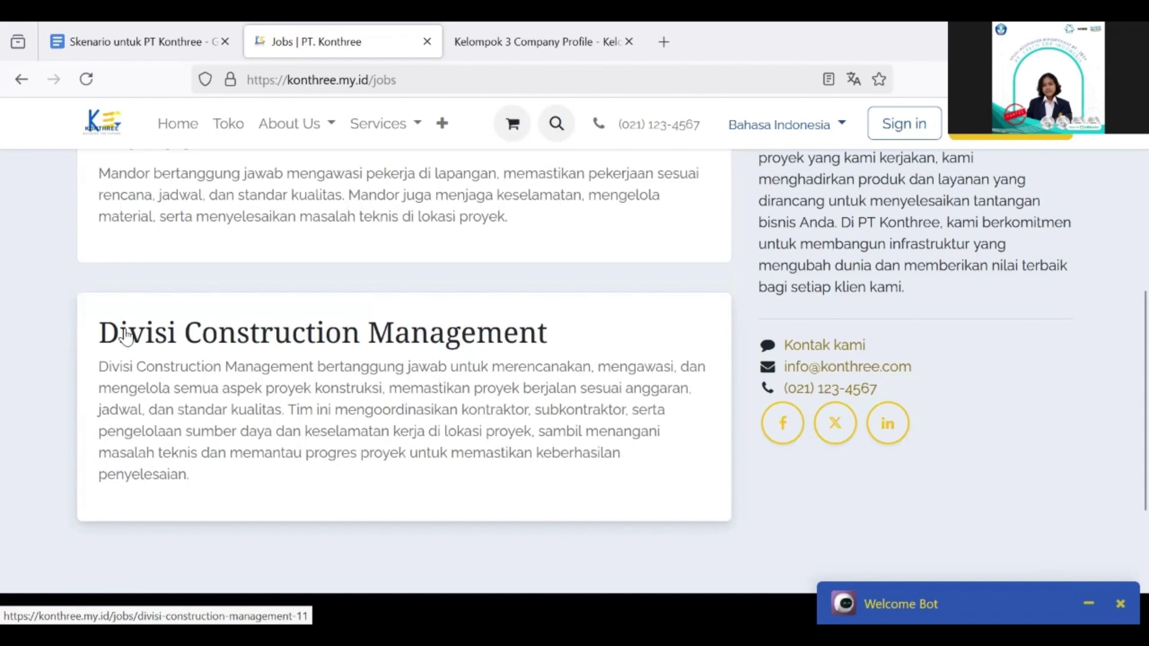
Step: Open the Divisi Construction Management job posting and read through its details
{"action": "left_click", "coordinate": [360, 337]}
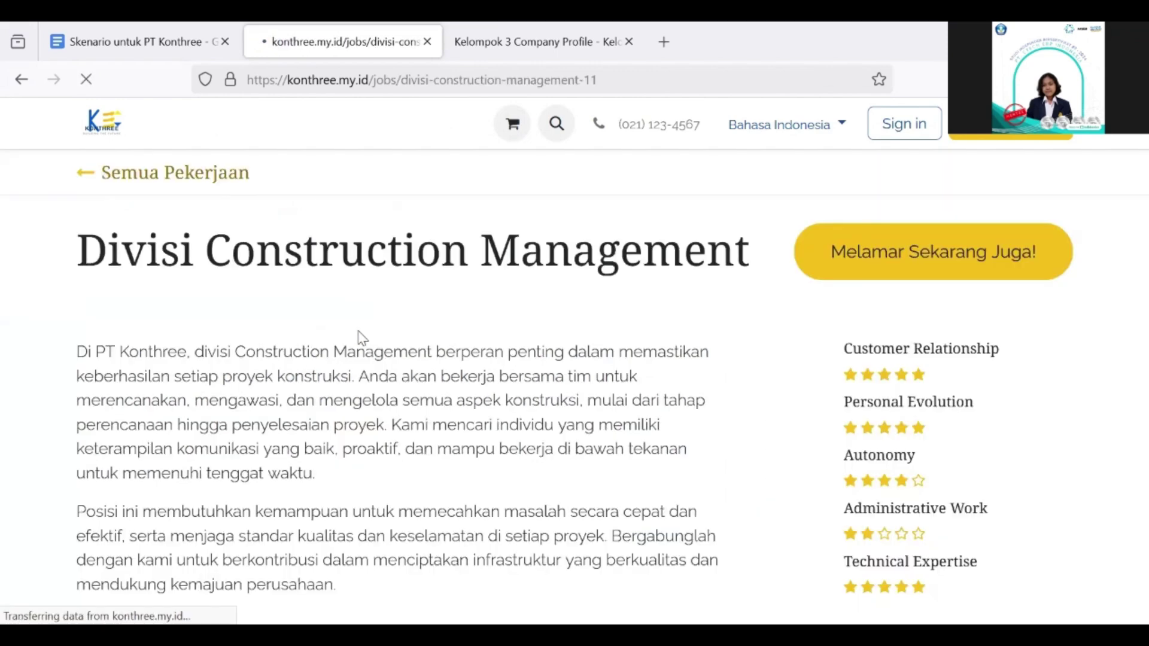
{"action": "scroll", "coordinate": [423, 376], "scroll_direction": "down", "scroll_amount": 2}
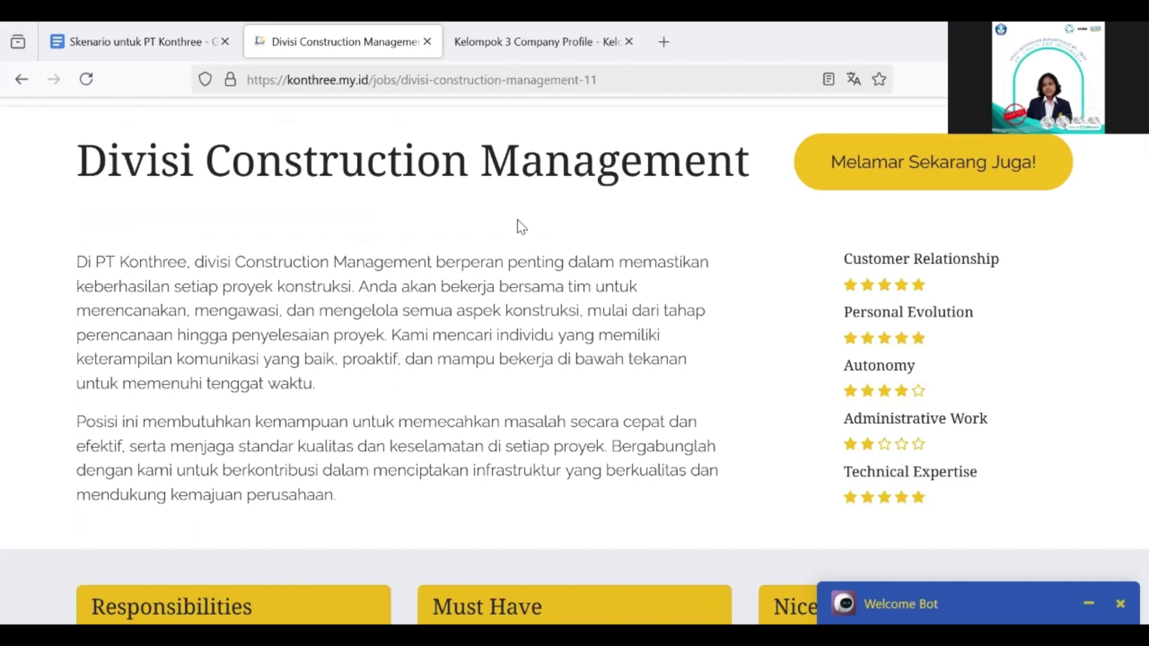
{"action": "scroll", "coordinate": [561, 257], "scroll_direction": "down", "scroll_amount": 15}
{"action": "scroll", "coordinate": [541, 364], "scroll_direction": "up", "scroll_amount": 3}
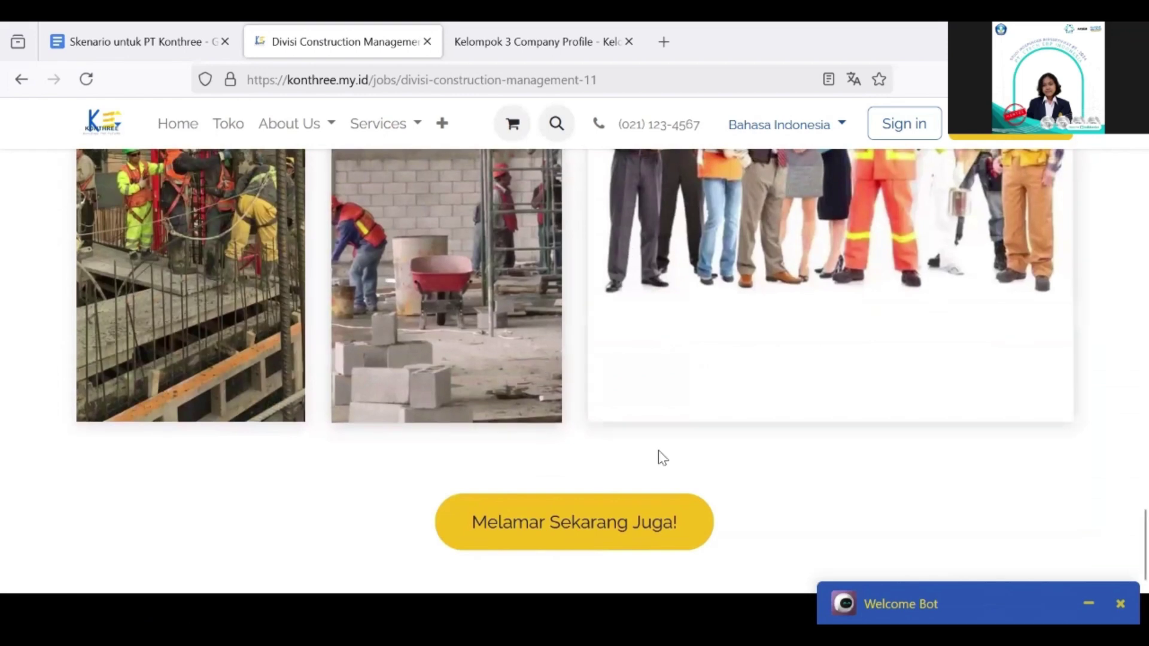
Step: Fill in the application form and submit it, reaching the Selamat! confirmation page
{"action": "left_click", "coordinate": [579, 525]}
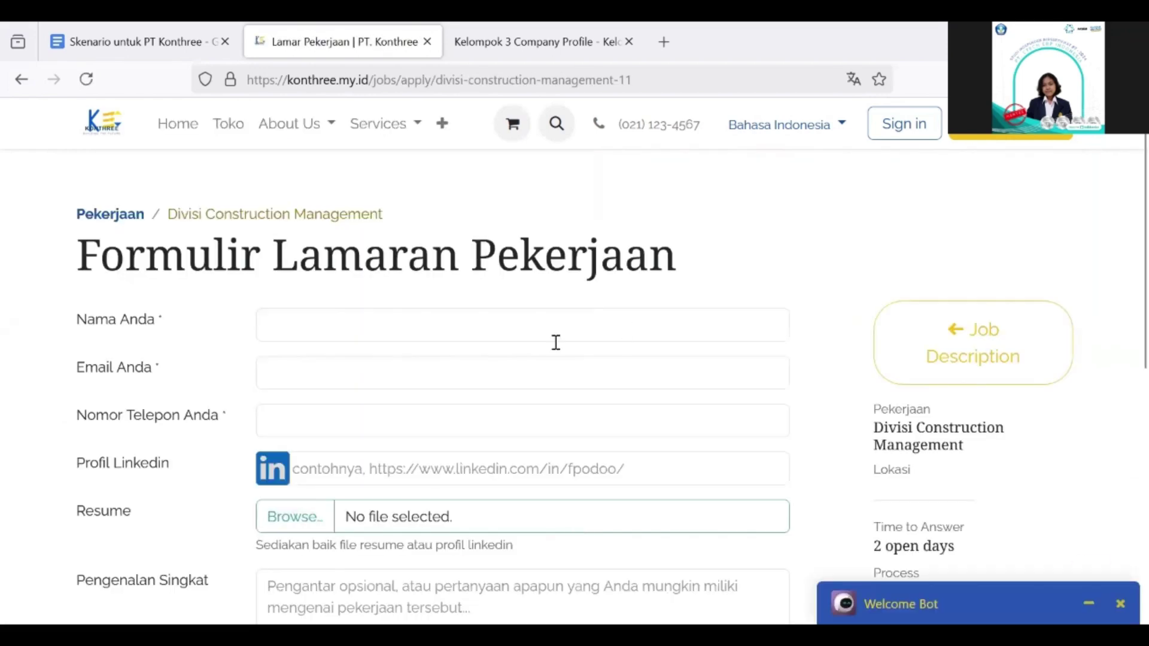
{"action": "left_click", "coordinate": [530, 325]}
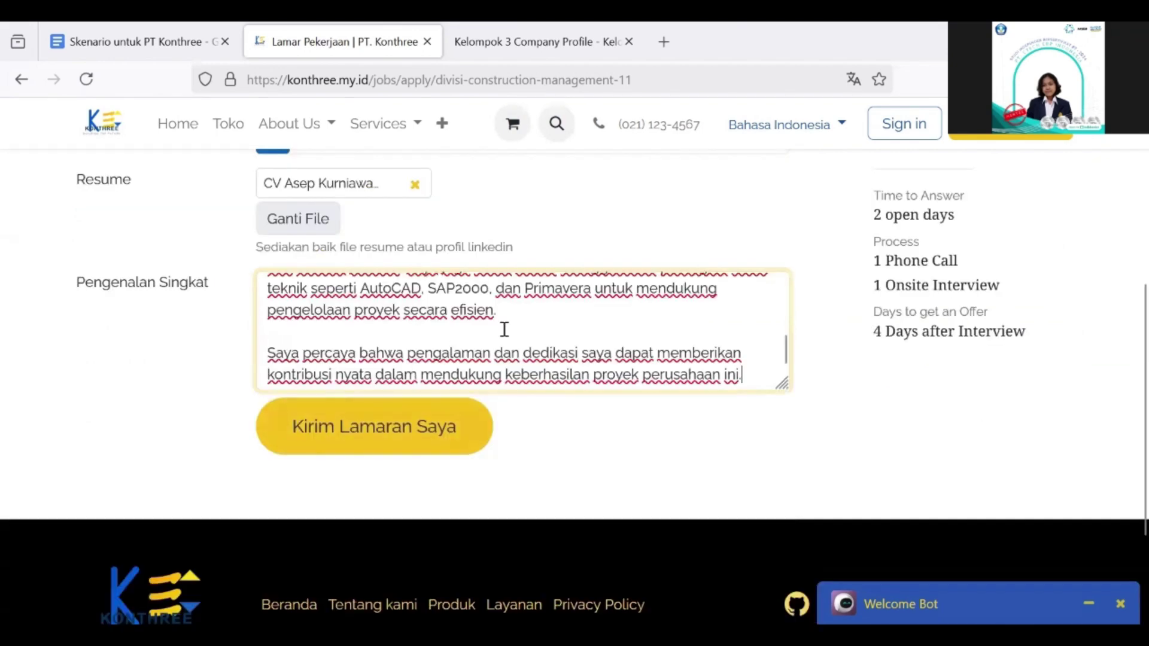
{"action": "scroll", "coordinate": [590, 204], "scroll_direction": "up", "scroll_amount": 4}
{"action": "scroll", "coordinate": [590, 203], "scroll_direction": "down", "scroll_amount": 4}
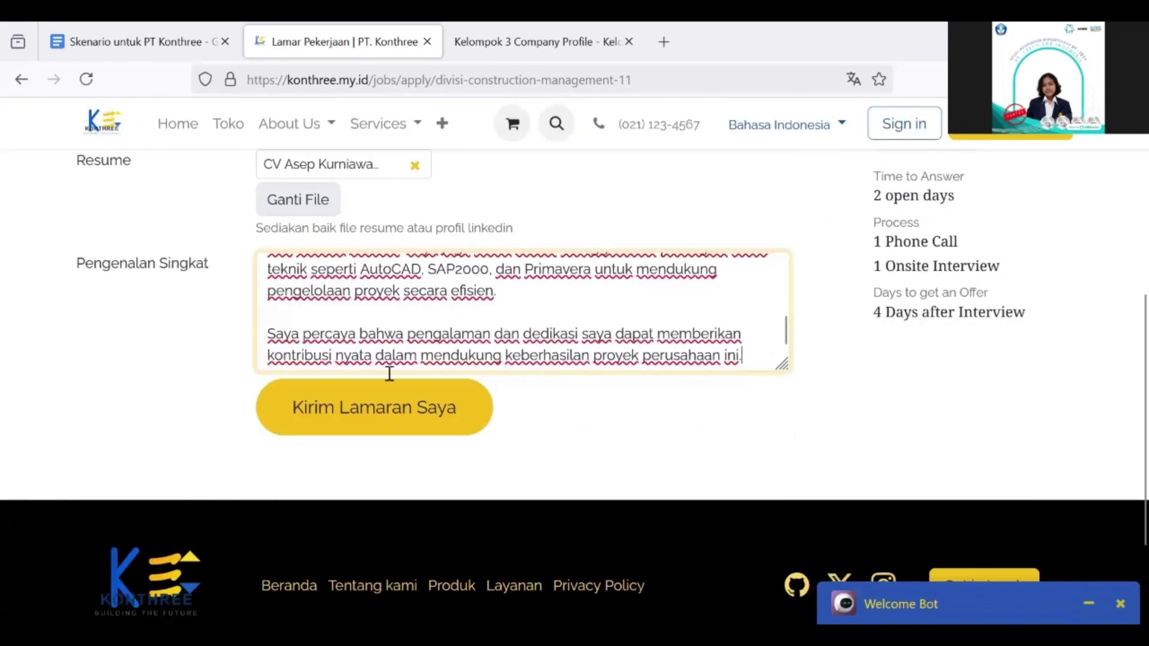
{"action": "left_click", "coordinate": [363, 423]}
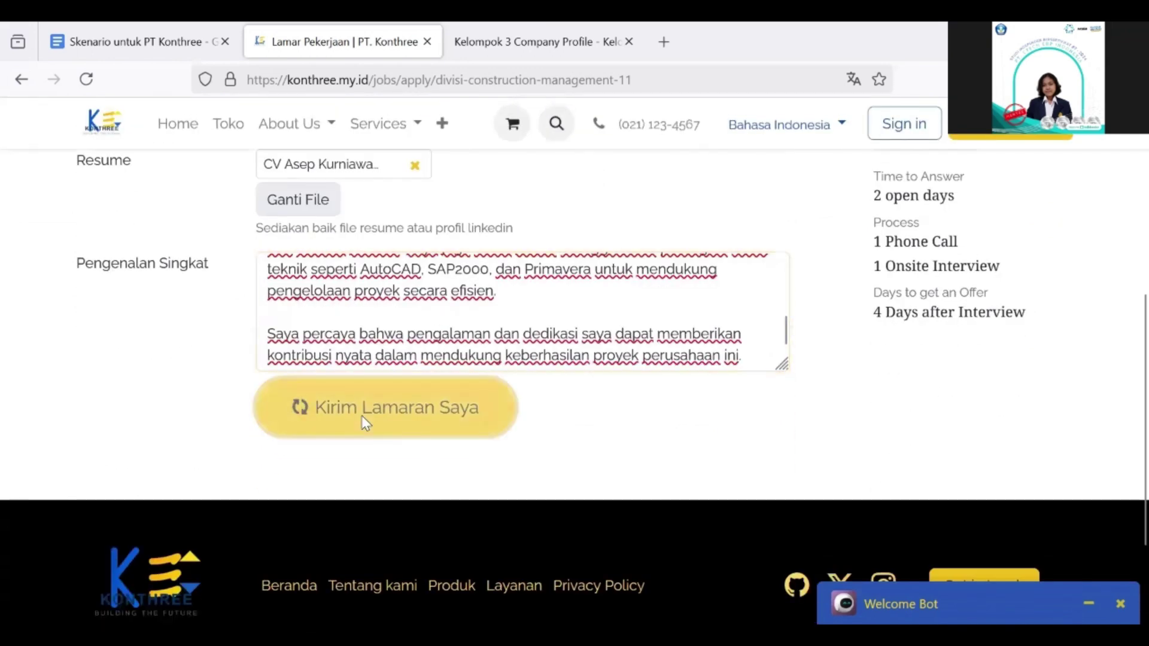
{"action": "scroll", "coordinate": [362, 420], "scroll_direction": "down", "scroll_amount": 1}
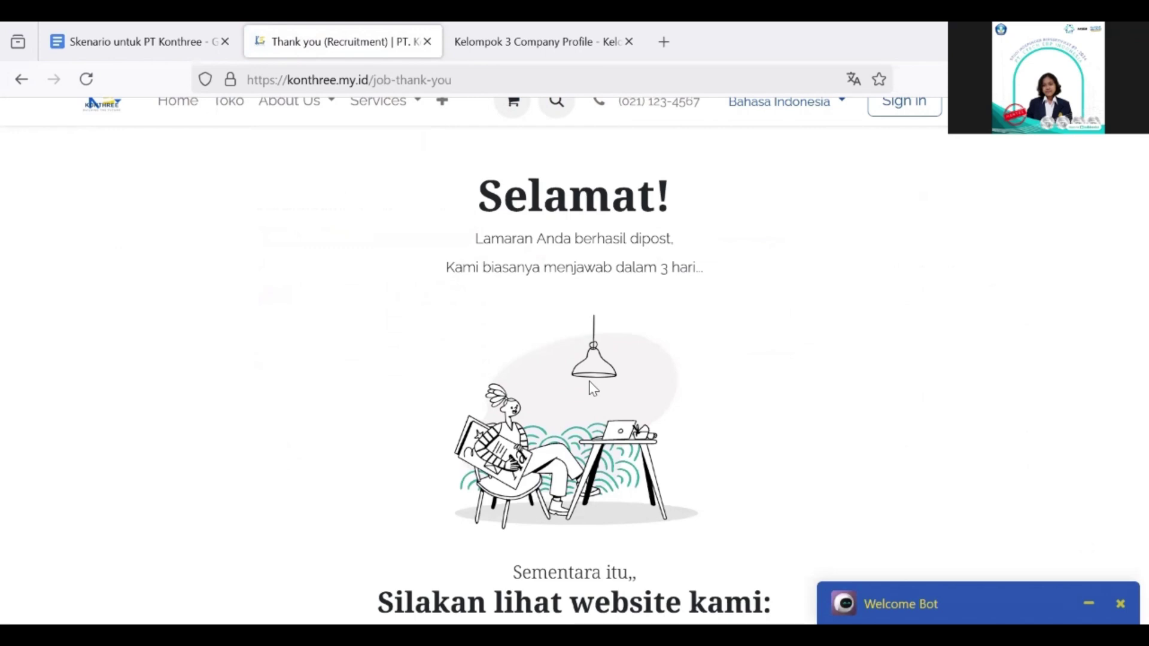
Step: Go to Tenders & Proposals via the navbar '+' menu's Internal Portal section
{"action": "scroll", "coordinate": [593, 389], "scroll_direction": "up", "scroll_amount": 1}
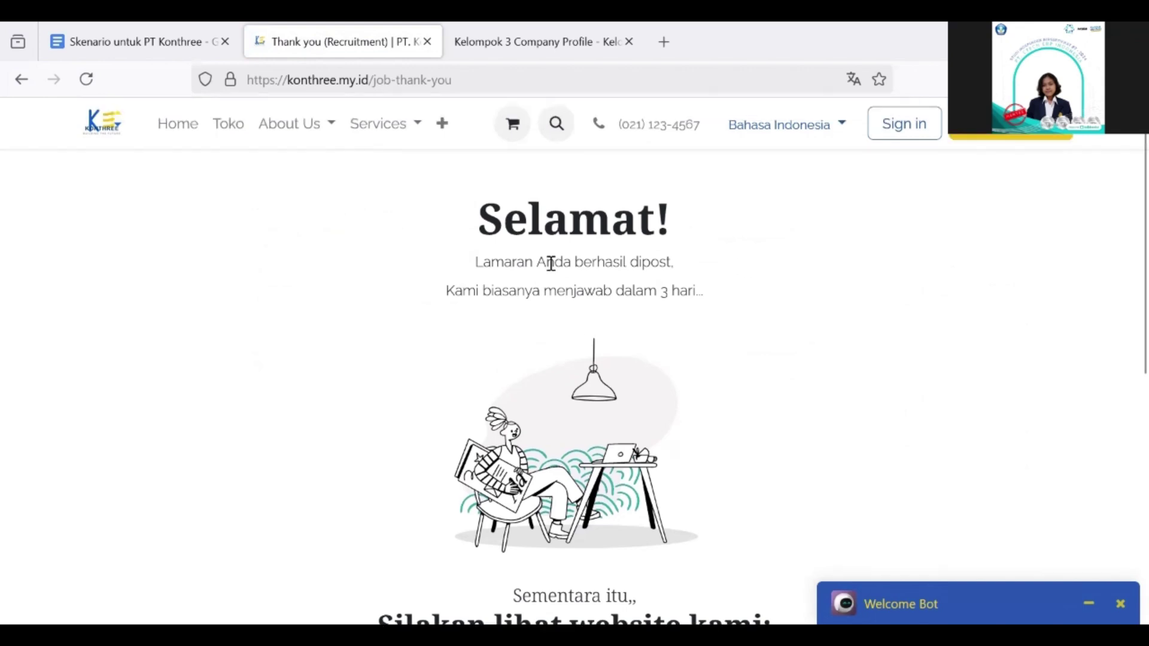
{"action": "left_click", "coordinate": [442, 125]}
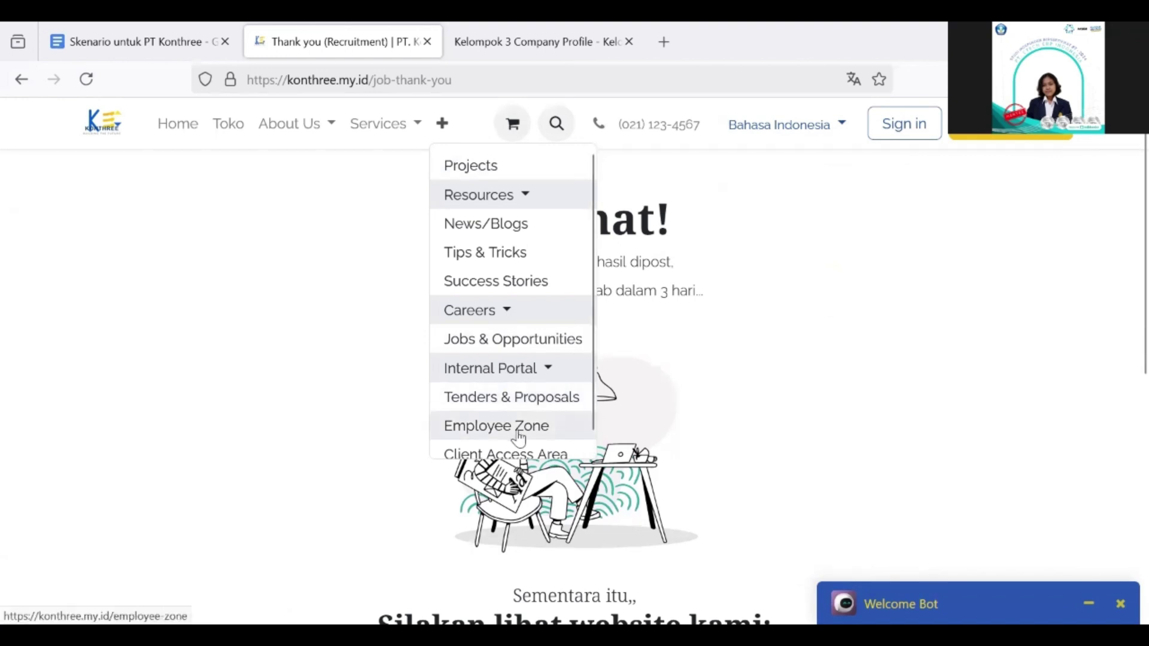
{"action": "scroll", "coordinate": [518, 437], "scroll_direction": "down", "scroll_amount": 1}
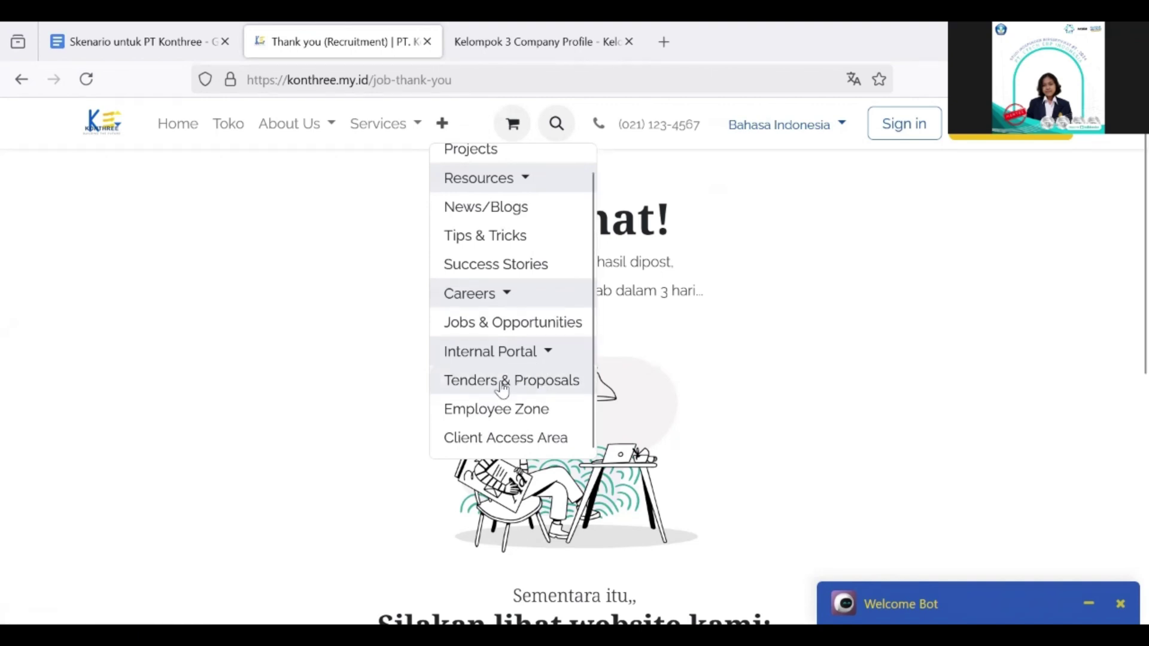
{"action": "left_click", "coordinate": [504, 386]}
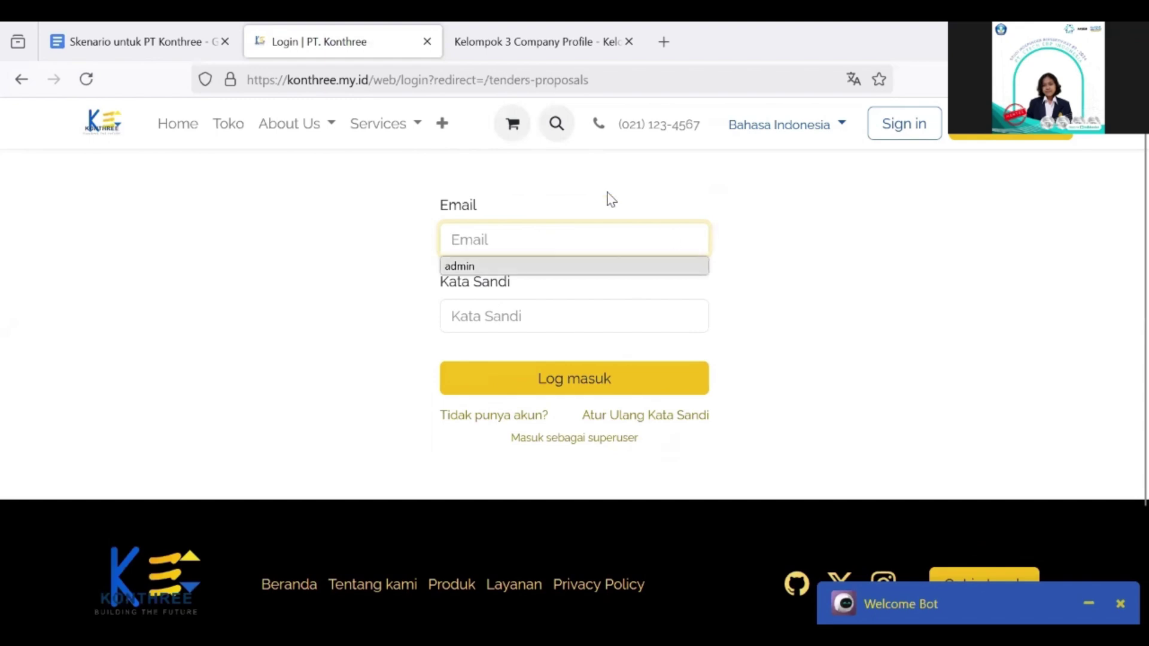
Step: Log in with the staff account's username and password to open the proposals portal
{"action": "left_click", "coordinate": [554, 246]}
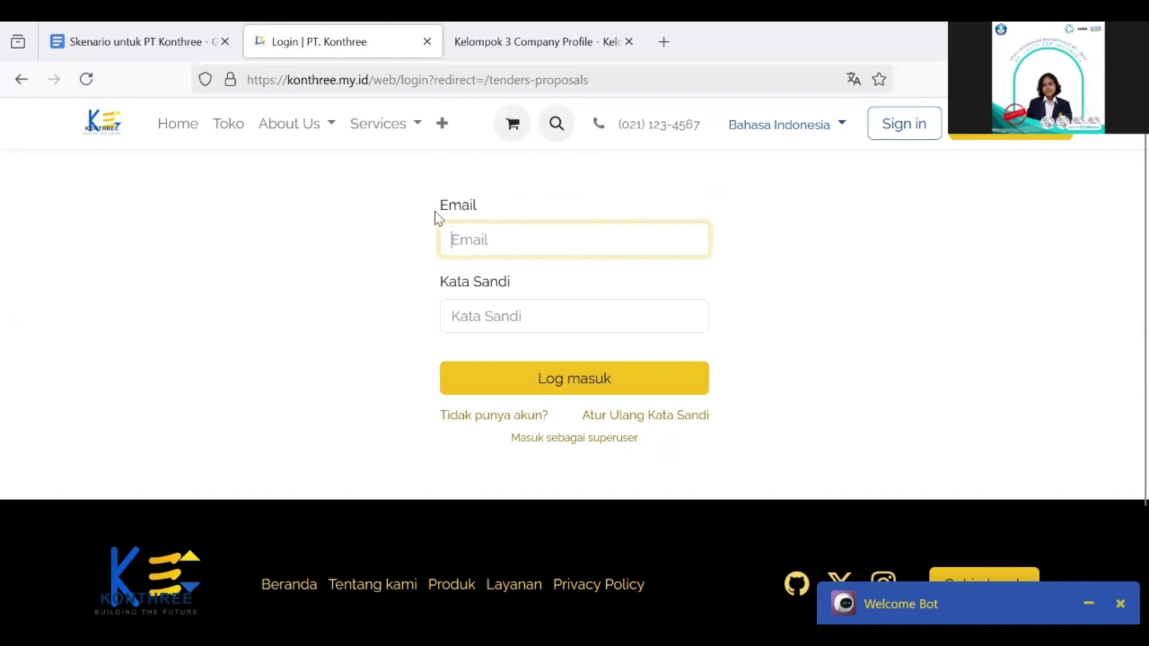
{"action": "left_click", "coordinate": [480, 241]}
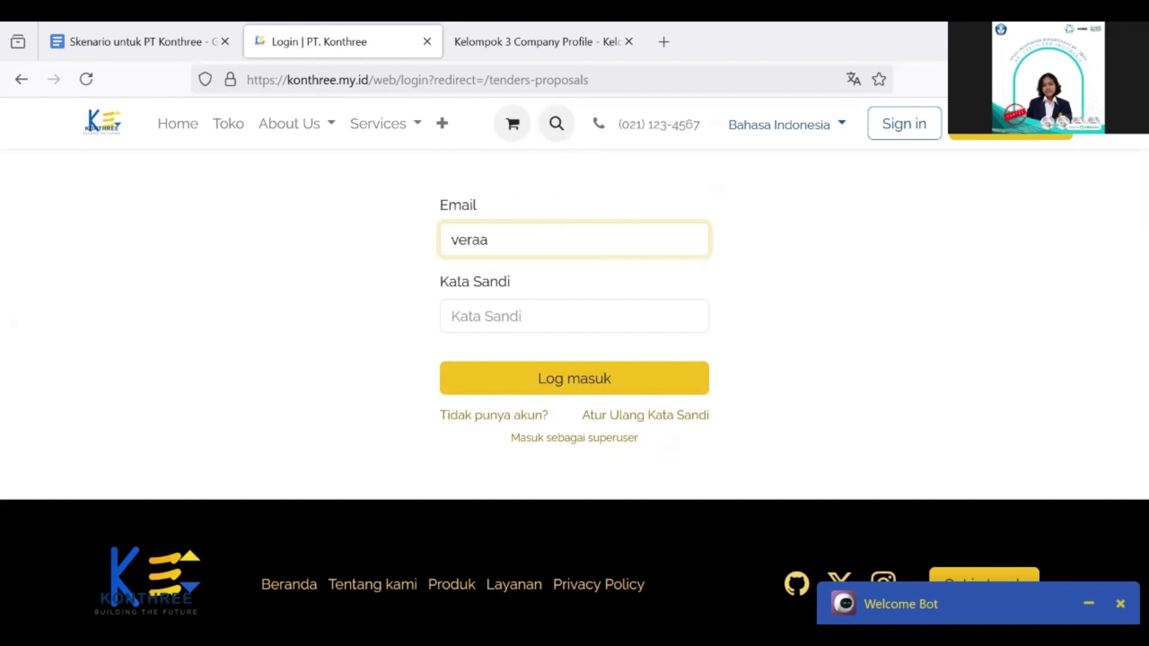
{"action": "left_click", "coordinate": [477, 316]}
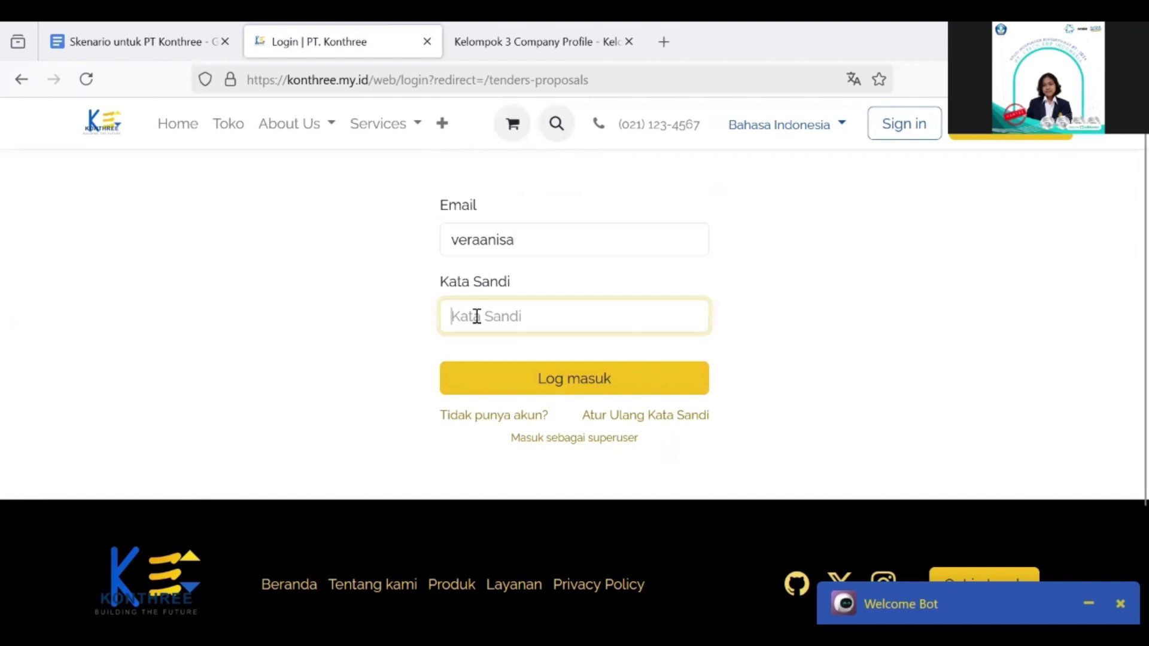
{"action": "type", "text": "••••••"}
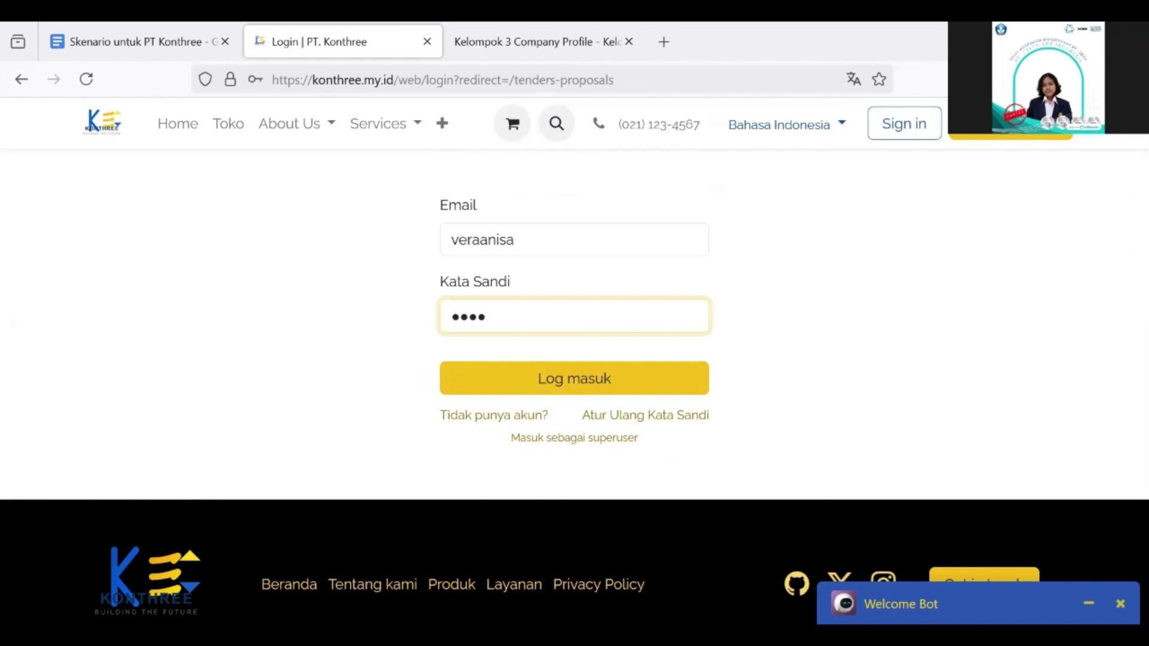
{"action": "type", "text": "••••••"}
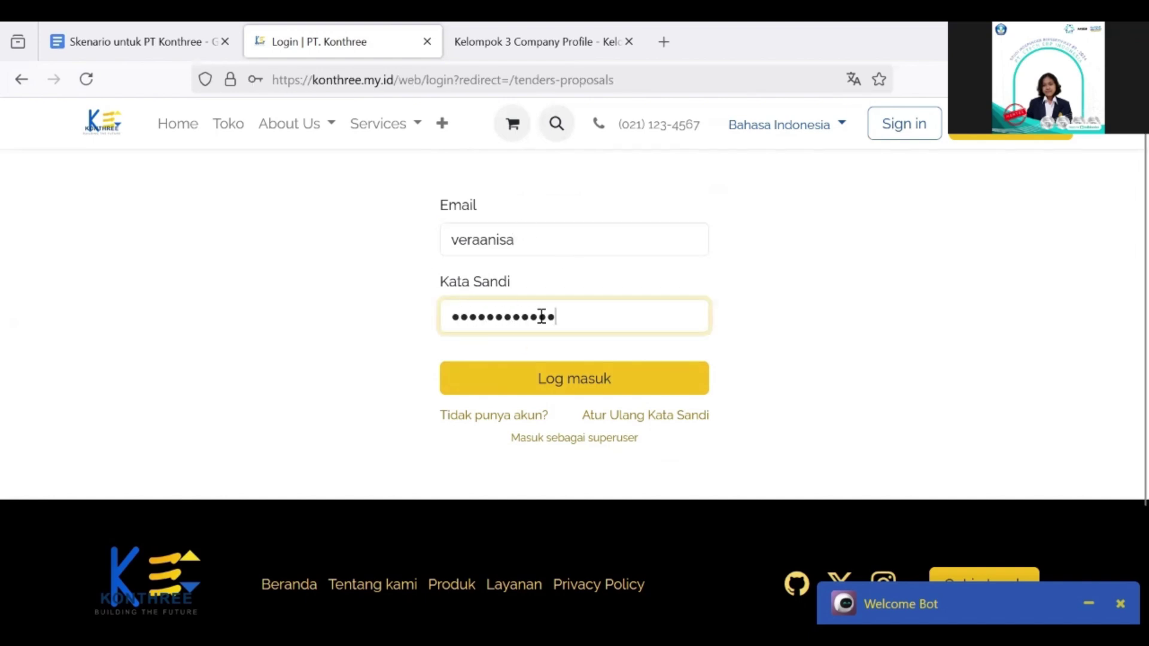
{"action": "left_click", "coordinate": [604, 382]}
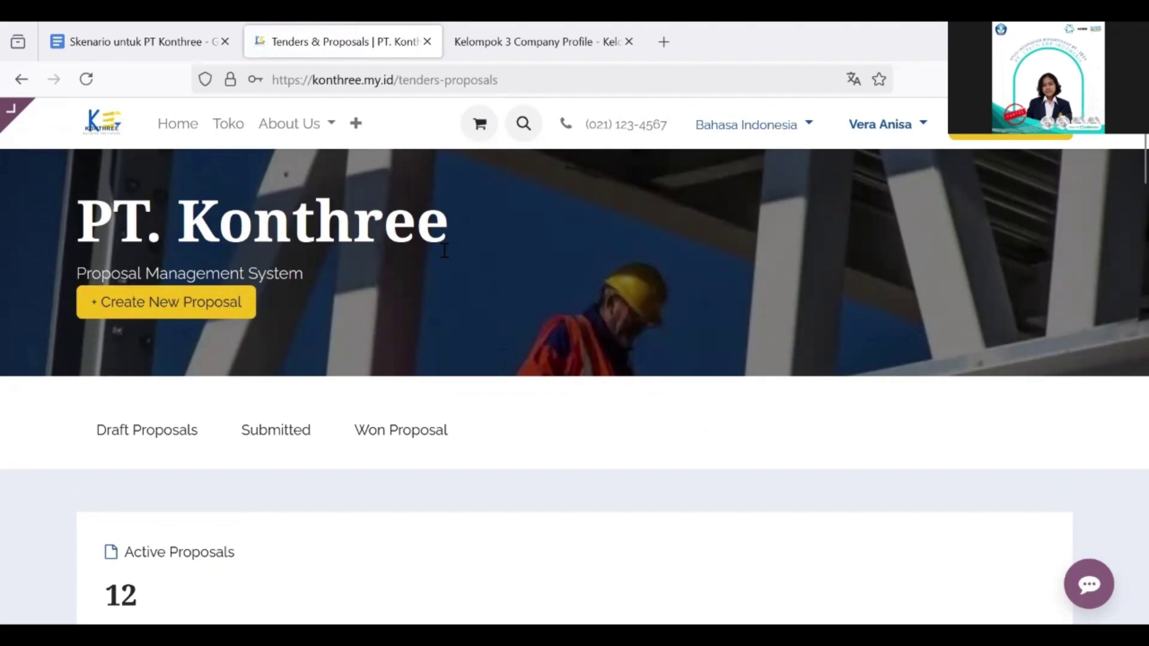
Step: Look over the proposal statistics, then jump to the Draft Proposals section
{"action": "scroll", "coordinate": [443, 251], "scroll_direction": "down", "scroll_amount": 6}
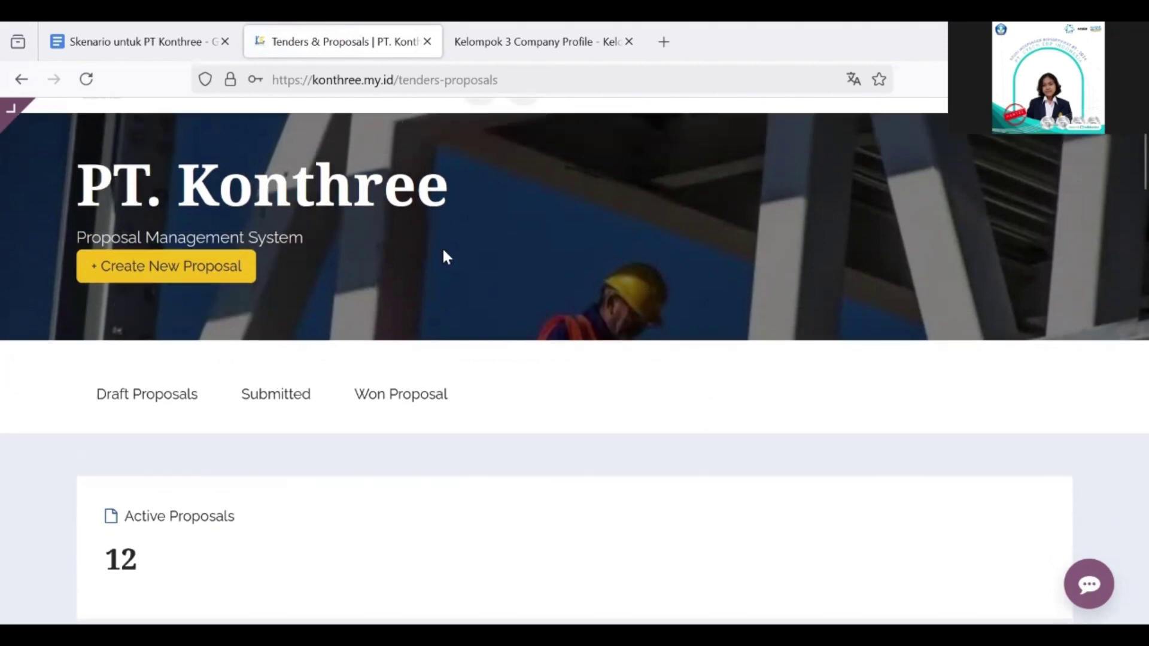
{"action": "scroll", "coordinate": [443, 251], "scroll_direction": "down", "scroll_amount": 3}
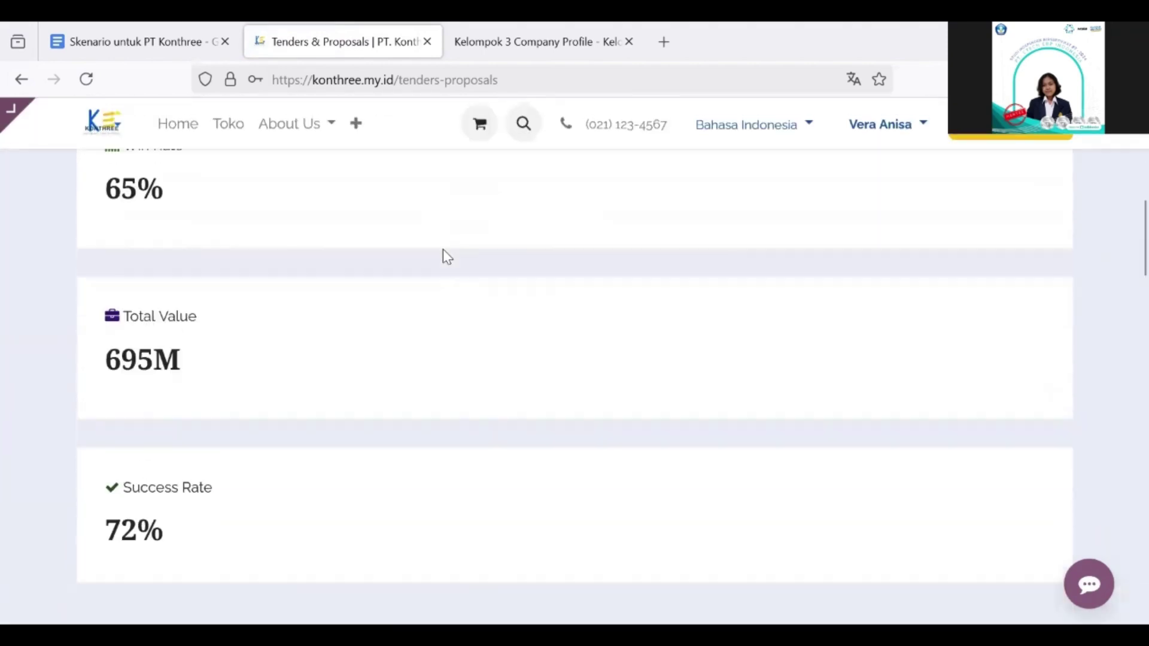
{"action": "scroll", "coordinate": [442, 251], "scroll_direction": "up", "scroll_amount": 6}
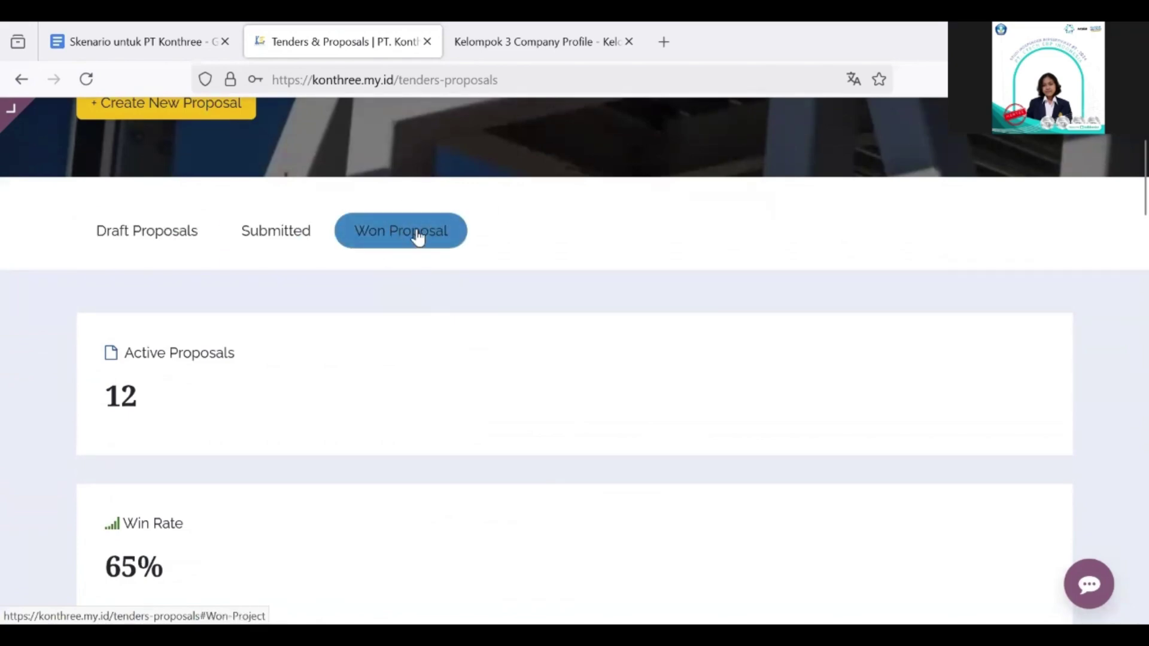
{"action": "left_click", "coordinate": [154, 238]}
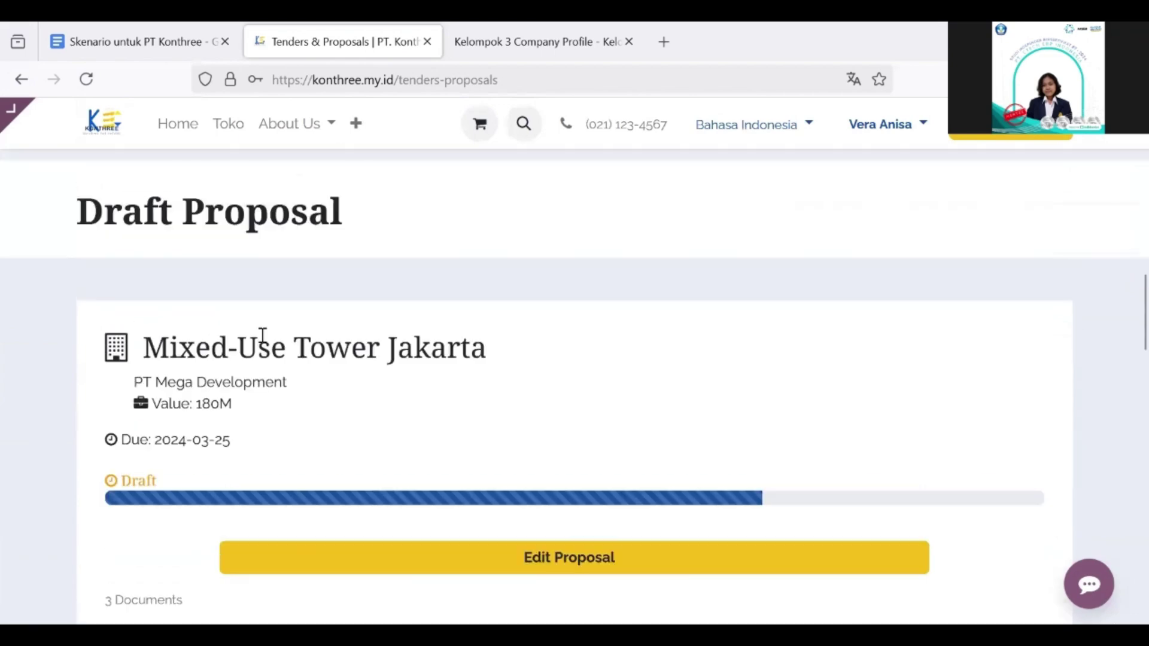
Step: Browse the Draft, Submitted and Won proposals, then open the '+' pages menu
{"action": "scroll", "coordinate": [235, 294], "scroll_direction": "down", "scroll_amount": 15}
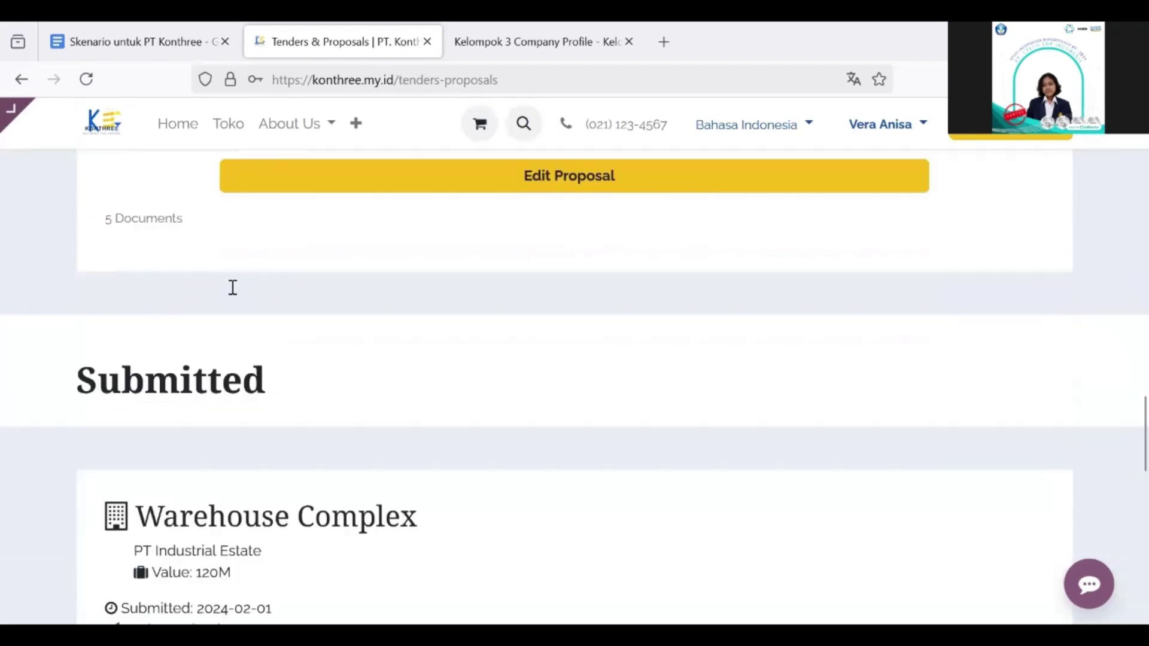
{"action": "scroll", "coordinate": [235, 295], "scroll_direction": "down", "scroll_amount": 10}
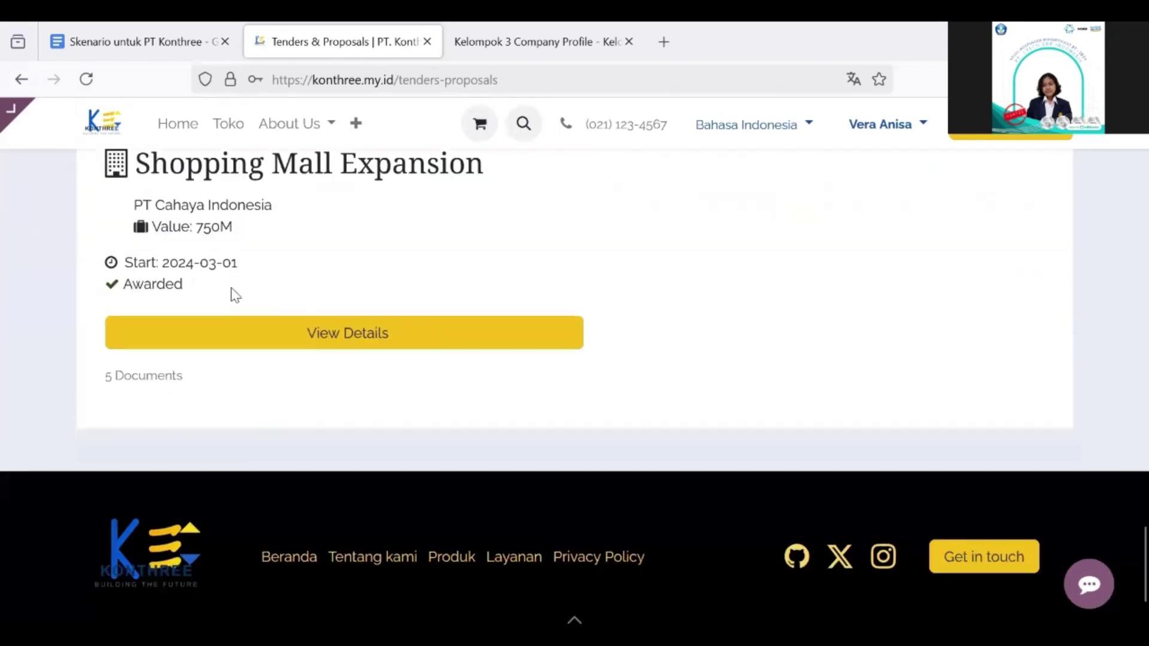
{"action": "scroll", "coordinate": [234, 286], "scroll_direction": "up", "scroll_amount": 2}
{"action": "scroll", "coordinate": [234, 286], "scroll_direction": "up", "scroll_amount": 6}
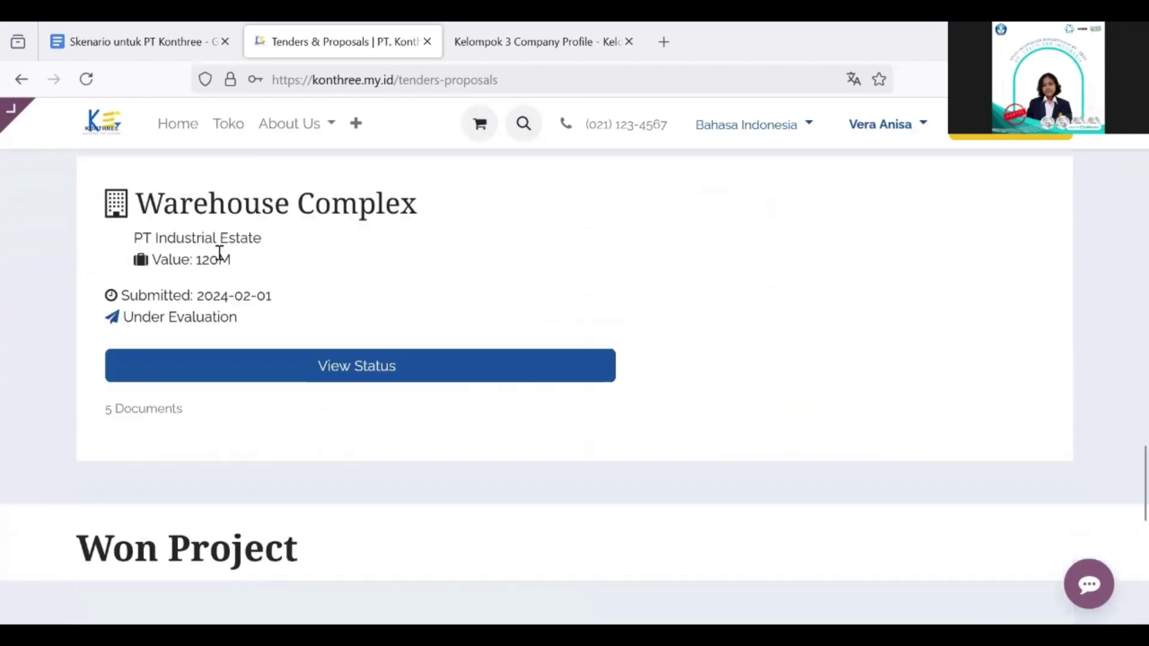
{"action": "scroll", "coordinate": [352, 107], "scroll_direction": "up", "scroll_amount": 5}
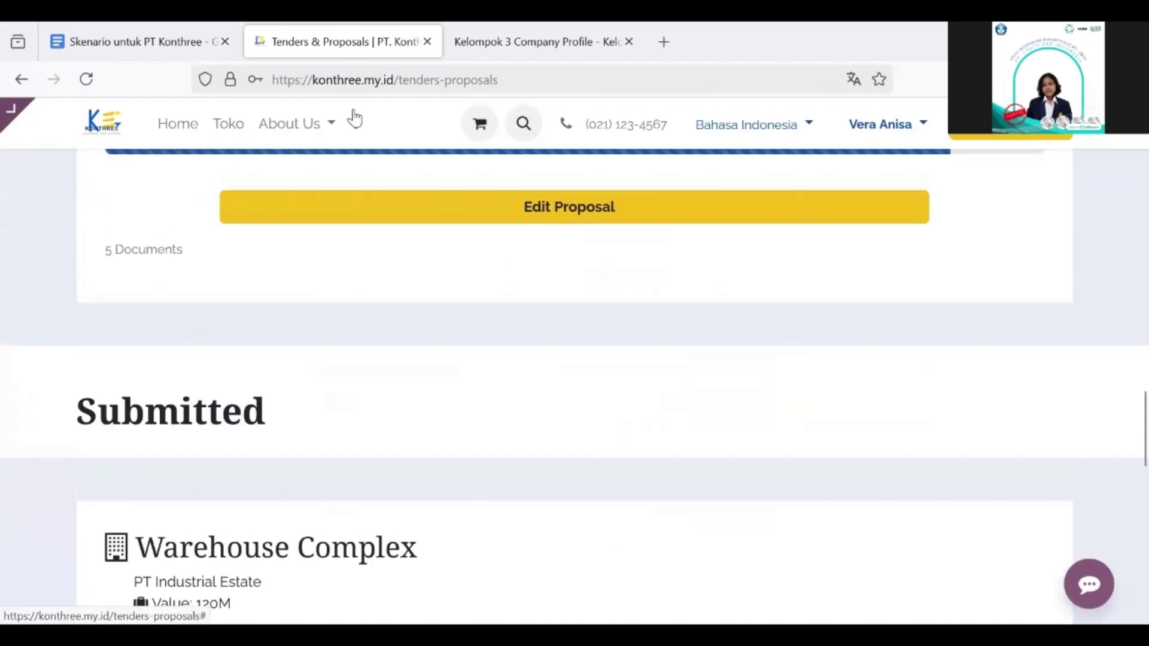
{"action": "left_click", "coordinate": [357, 124]}
{"action": "scroll", "coordinate": [406, 379], "scroll_direction": "down", "scroll_amount": 3}
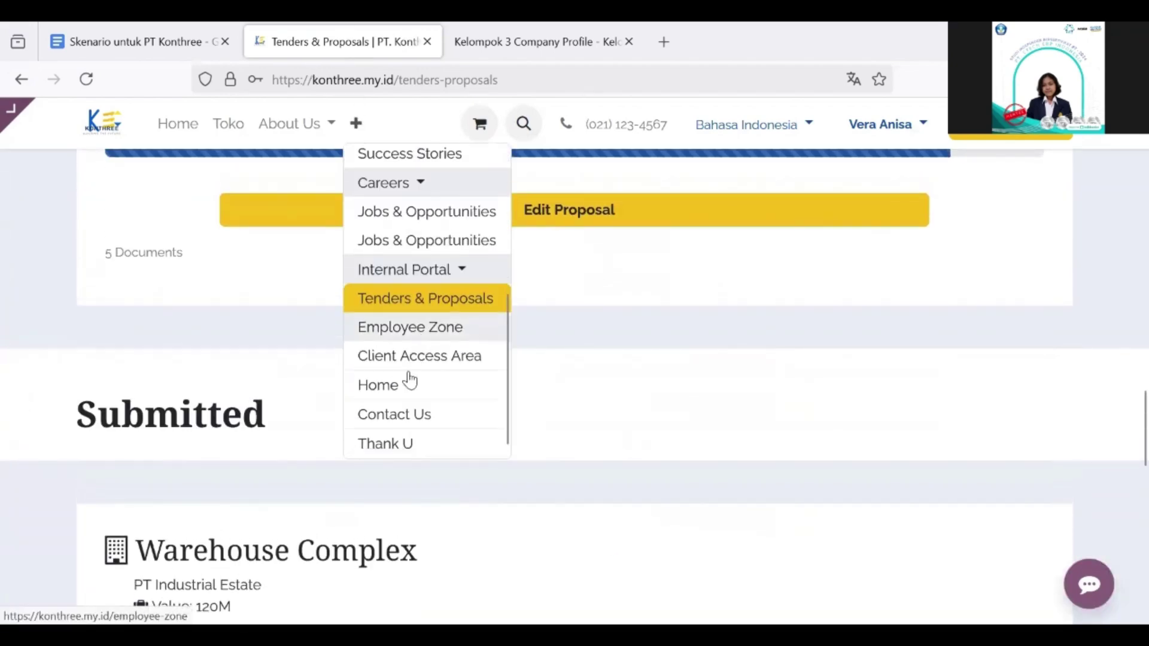
Step: Browse Employee Zone's divisions, attendance, documents and announcements, then reopen the '+' pages menu
{"action": "left_click", "coordinate": [445, 336]}
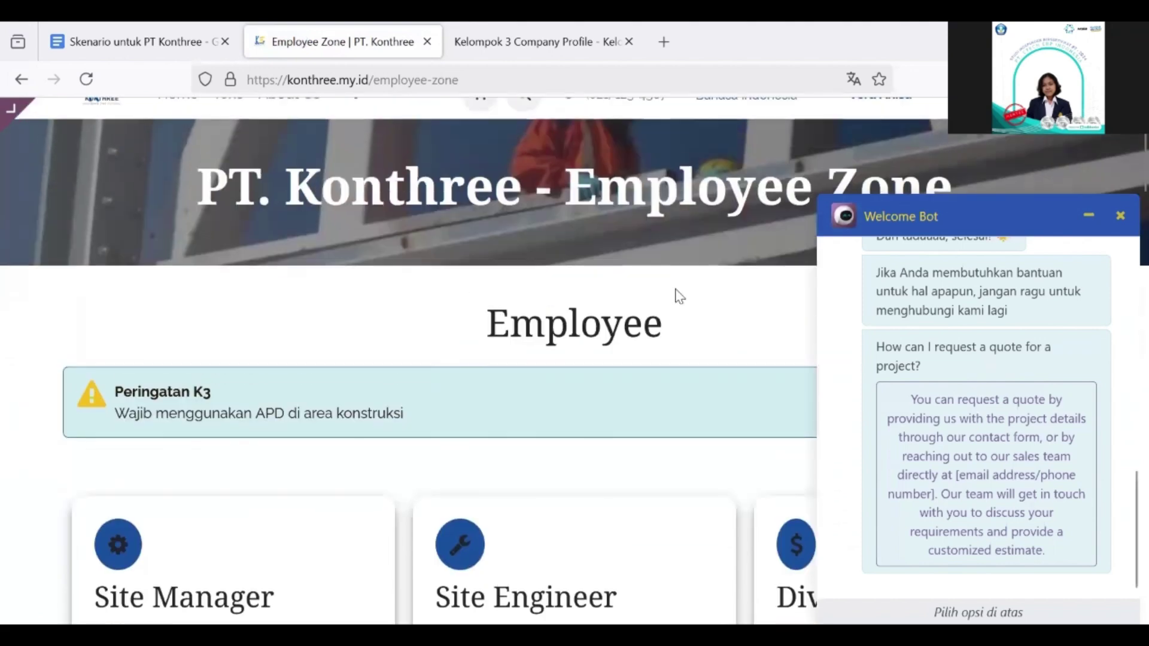
{"action": "left_click", "coordinate": [1088, 216]}
{"action": "scroll", "coordinate": [846, 426], "scroll_direction": "down", "scroll_amount": 5}
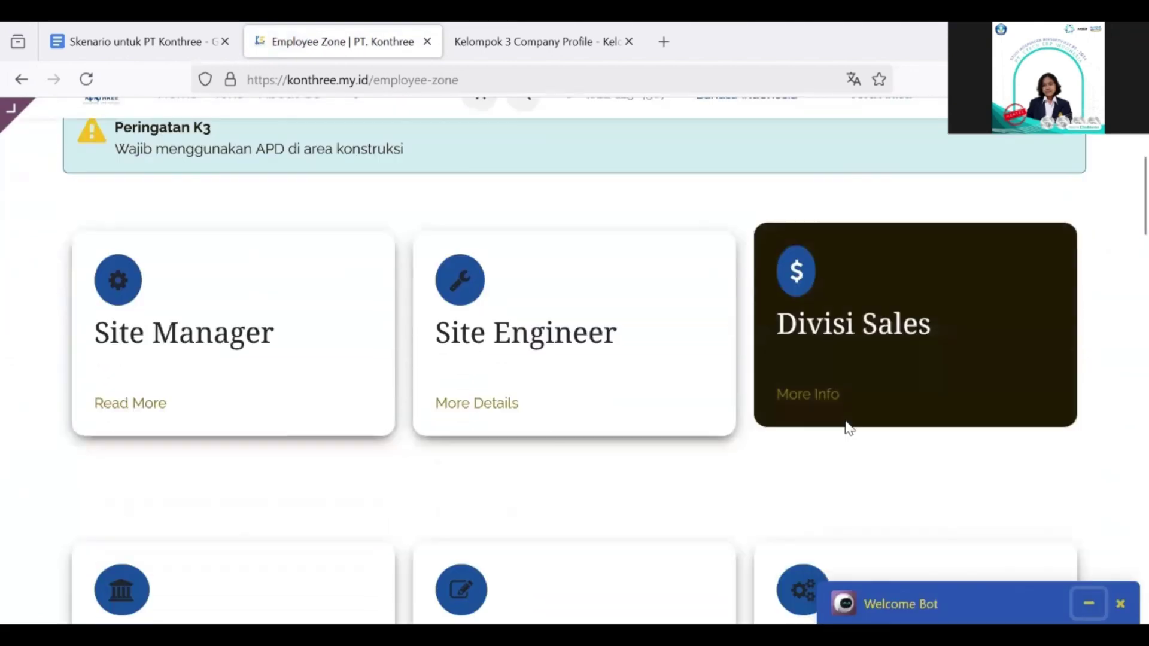
{"action": "scroll", "coordinate": [846, 426], "scroll_direction": "up", "scroll_amount": 3}
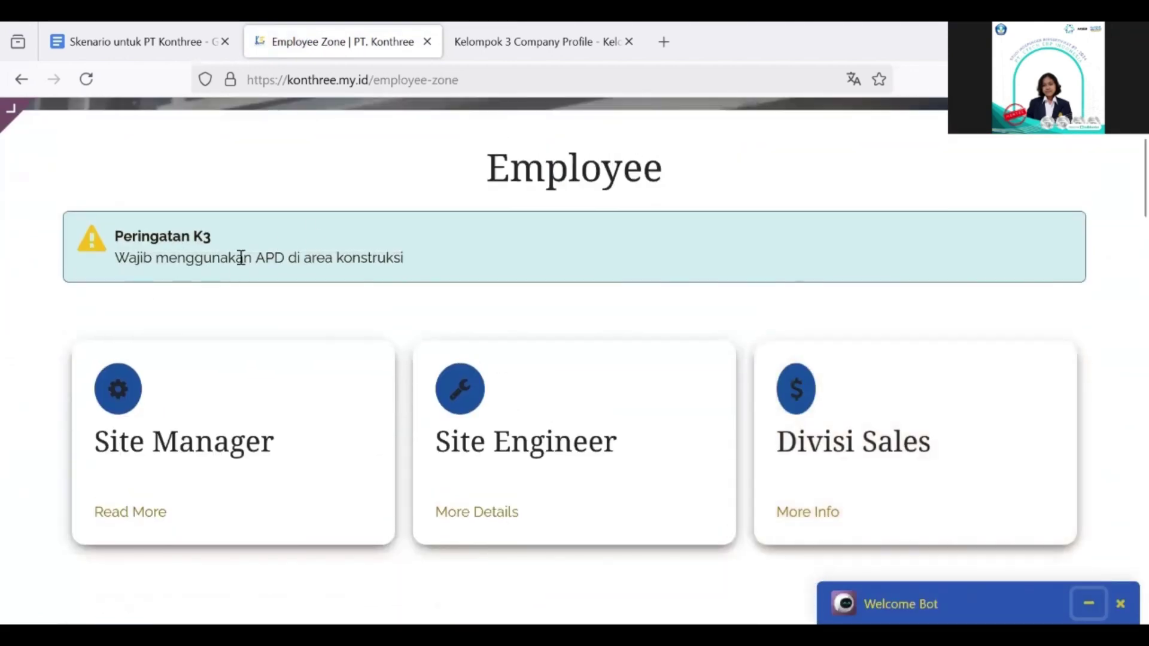
{"action": "scroll", "coordinate": [325, 293], "scroll_direction": "down", "scroll_amount": 2}
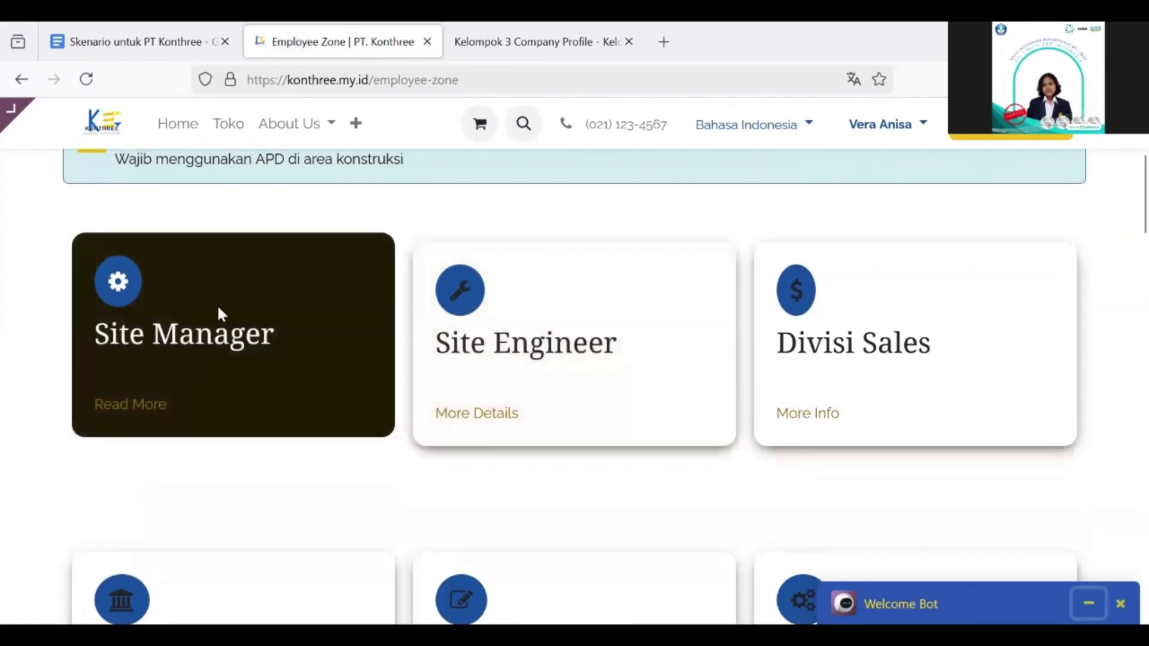
{"action": "scroll", "coordinate": [833, 359], "scroll_direction": "down", "scroll_amount": 1}
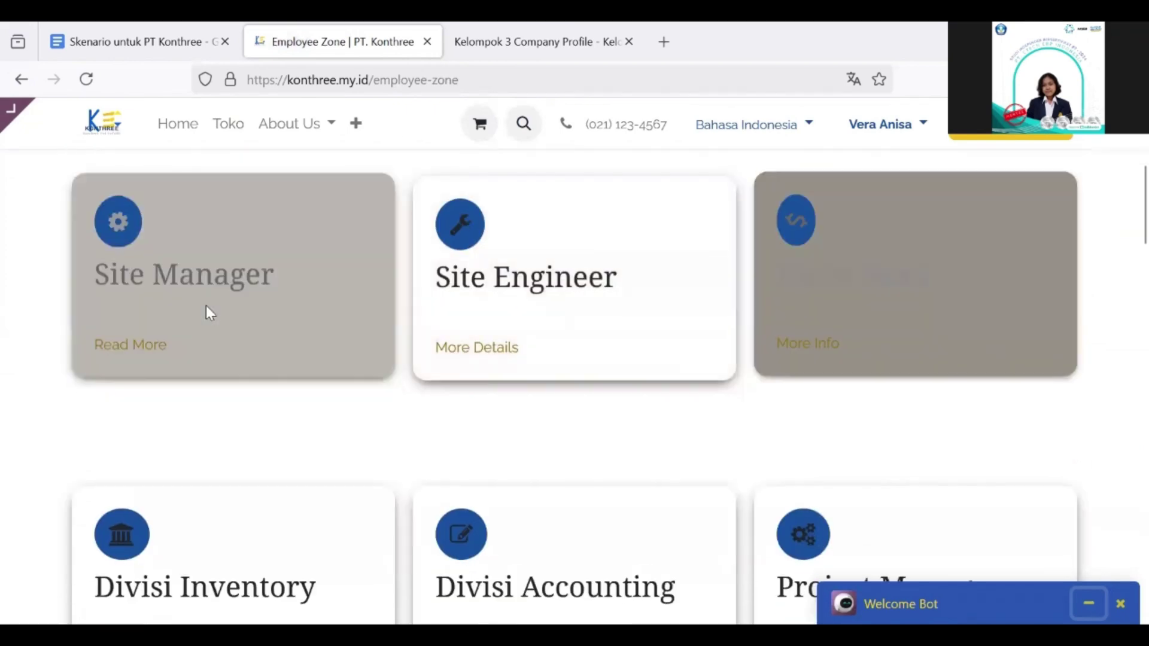
{"action": "scroll", "coordinate": [831, 334], "scroll_direction": "down", "scroll_amount": 10}
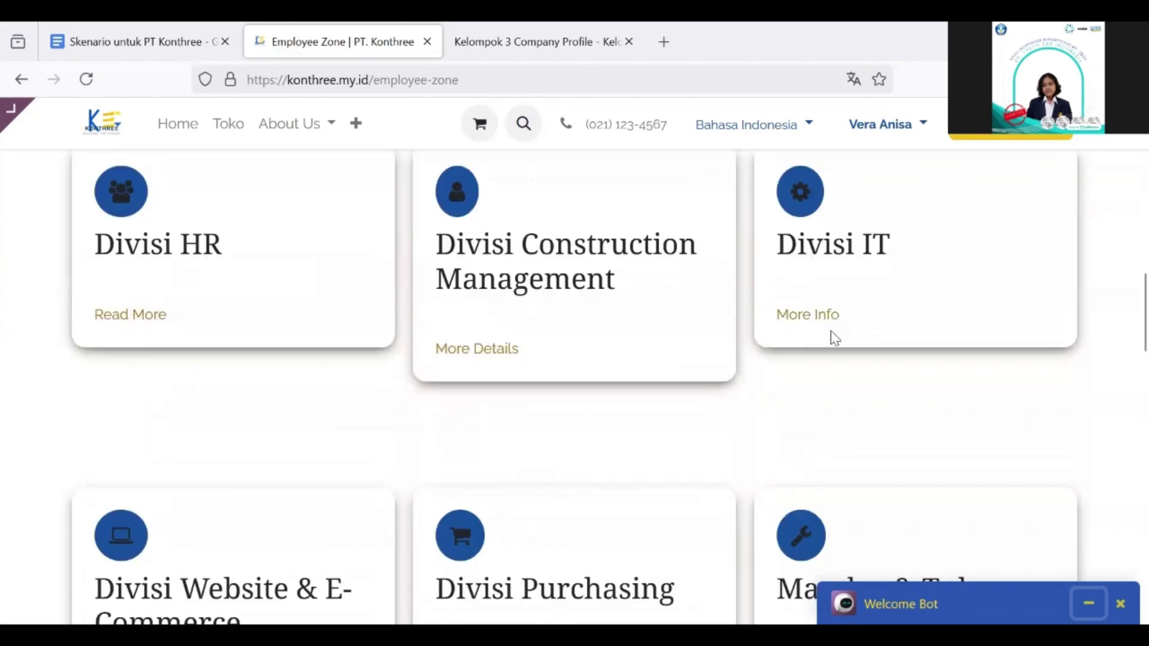
{"action": "scroll", "coordinate": [624, 412], "scroll_direction": "down", "scroll_amount": 5}
{"action": "scroll", "coordinate": [429, 333], "scroll_direction": "down", "scroll_amount": 4}
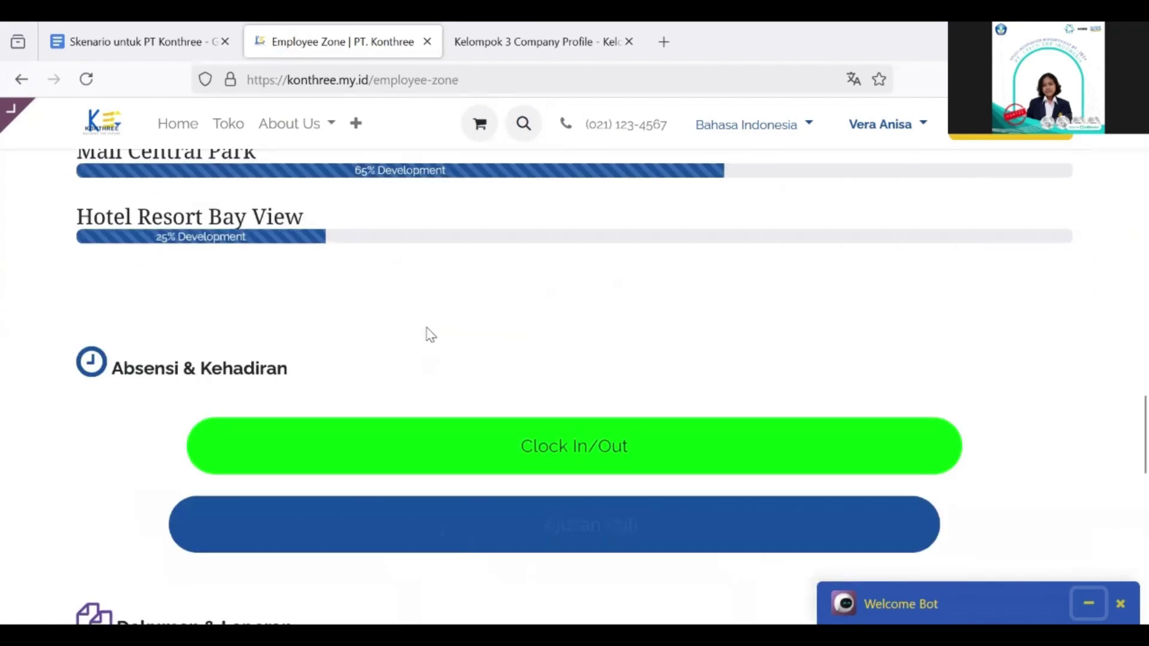
{"action": "scroll", "coordinate": [260, 414], "scroll_direction": "down", "scroll_amount": 6}
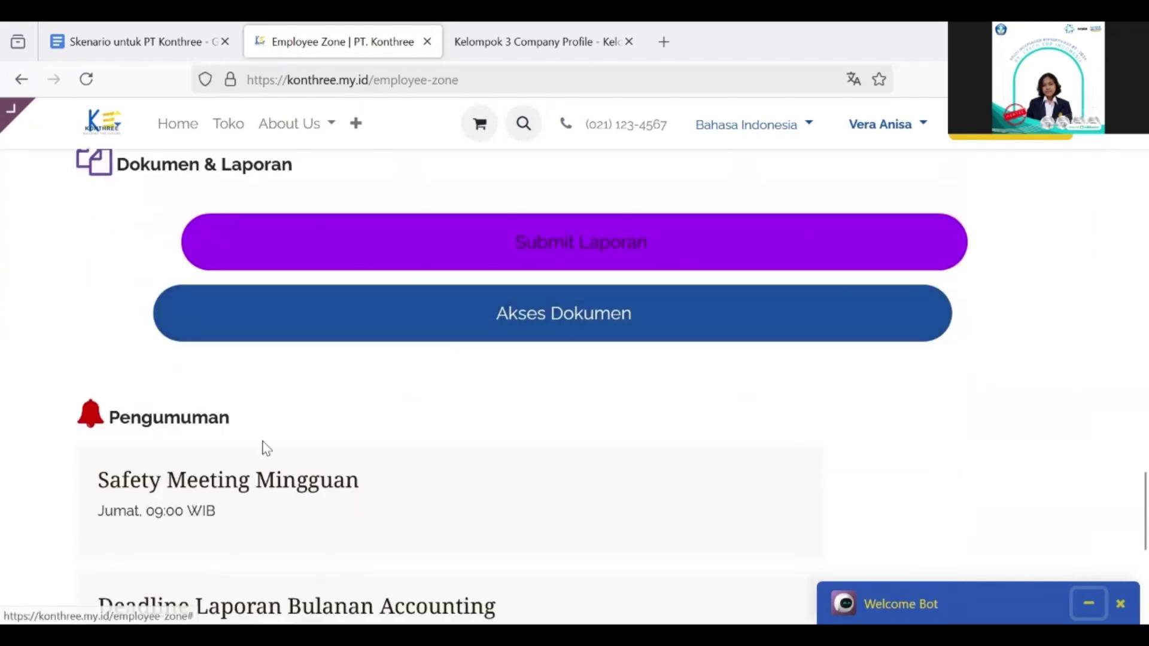
{"action": "scroll", "coordinate": [324, 433], "scroll_direction": "down", "scroll_amount": 2}
{"action": "scroll", "coordinate": [324, 433], "scroll_direction": "up", "scroll_amount": 2}
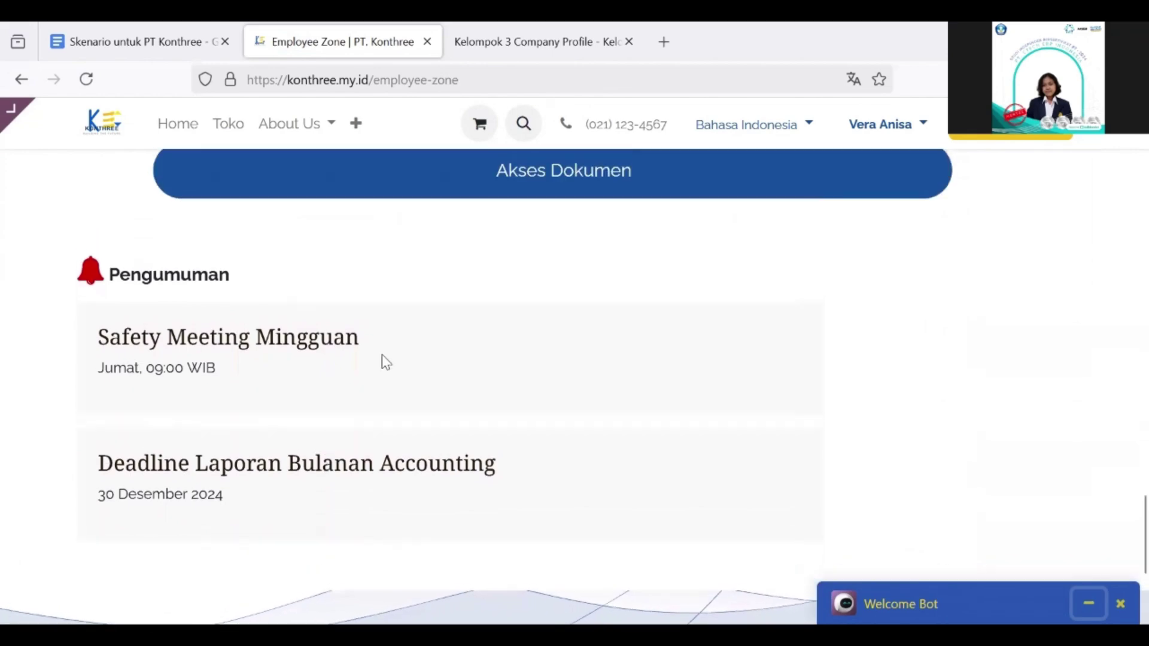
{"action": "scroll", "coordinate": [515, 407], "scroll_direction": "up", "scroll_amount": 20}
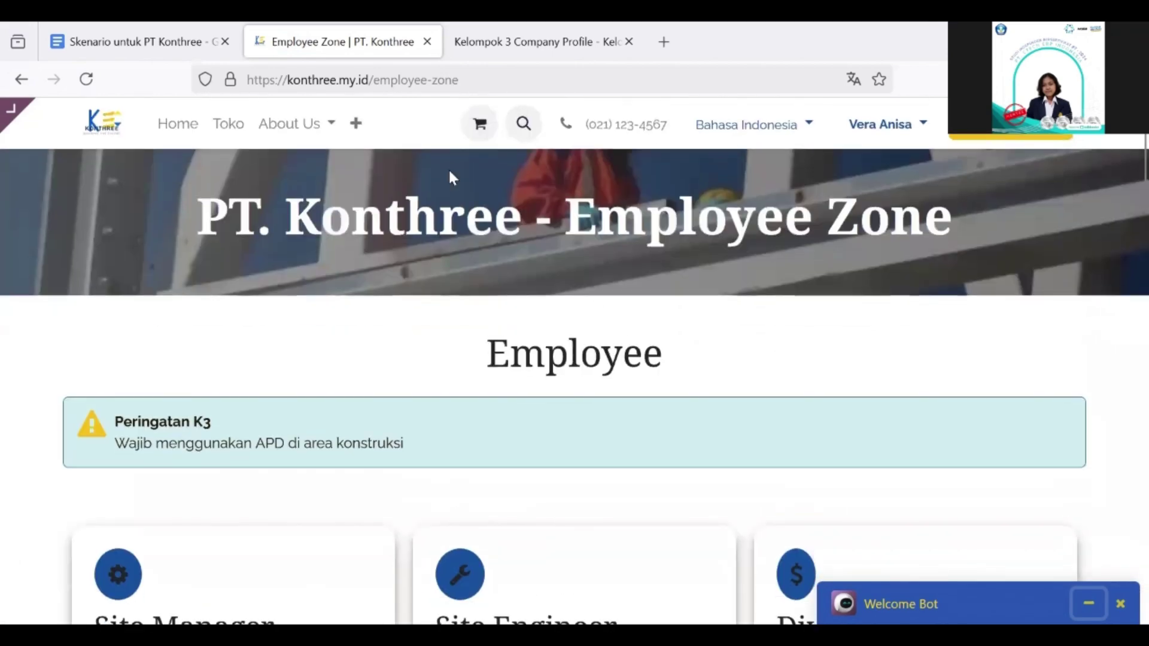
{"action": "left_click", "coordinate": [355, 123]}
Step: Open Client Access Area and scroll through its project status, timeline, updates and site photos
{"action": "scroll", "coordinate": [430, 364], "scroll_direction": "down", "scroll_amount": 3}
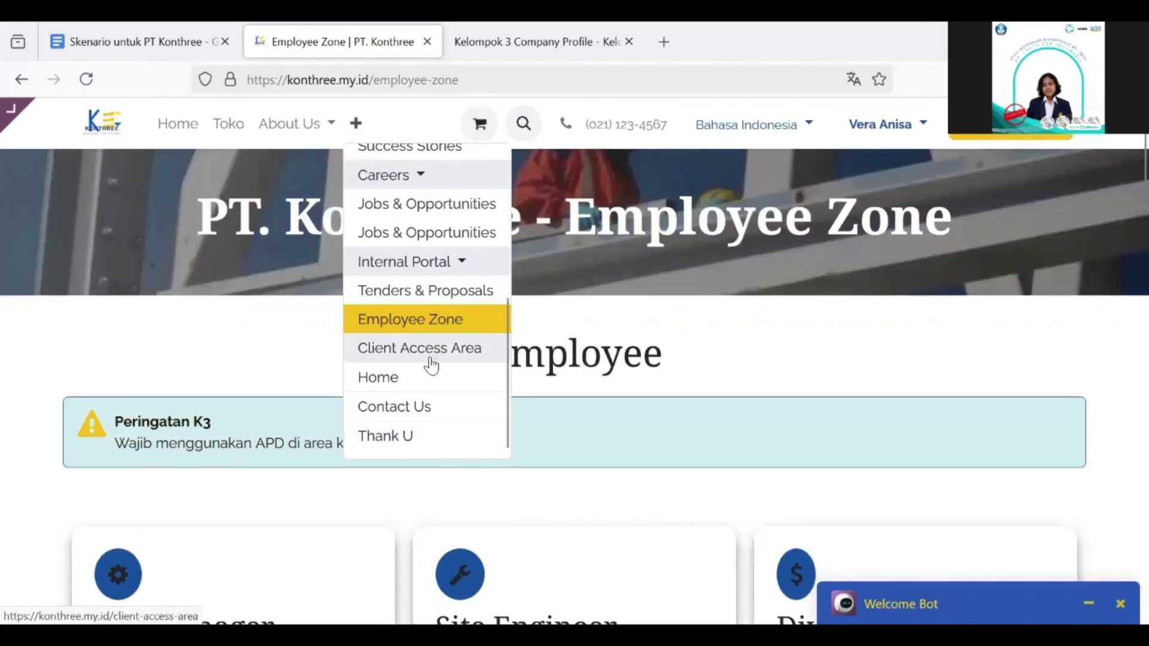
{"action": "left_click", "coordinate": [446, 356]}
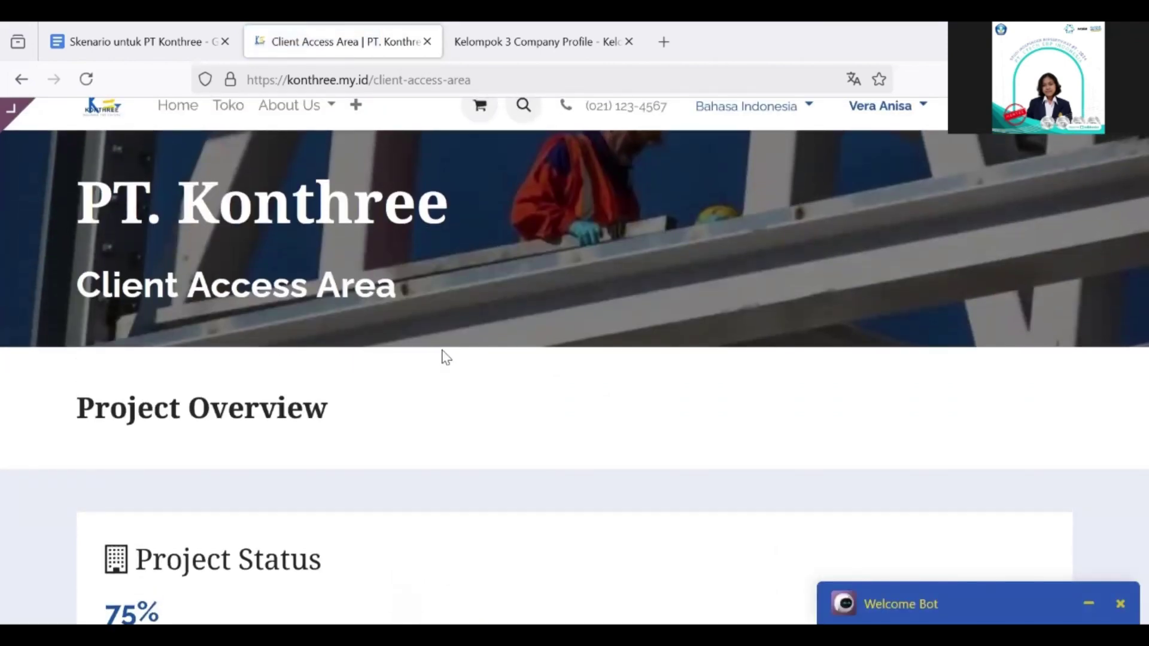
{"action": "scroll", "coordinate": [445, 357], "scroll_direction": "down", "scroll_amount": 2}
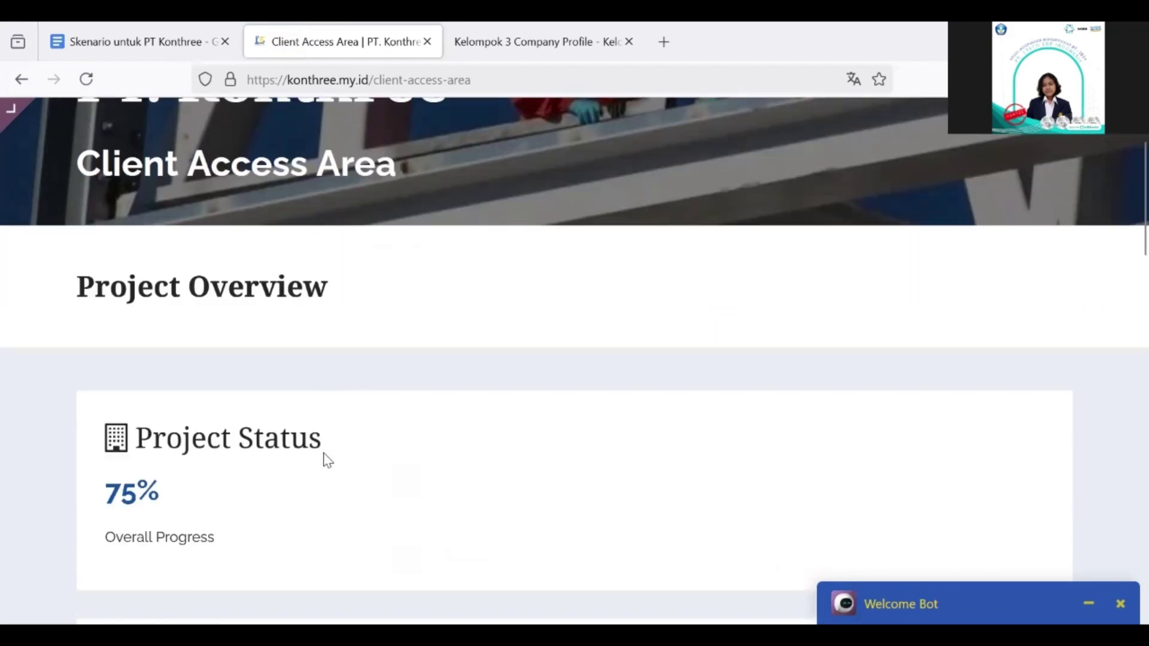
{"action": "scroll", "coordinate": [223, 351], "scroll_direction": "down", "scroll_amount": 3}
{"action": "scroll", "coordinate": [231, 361], "scroll_direction": "down", "scroll_amount": 7}
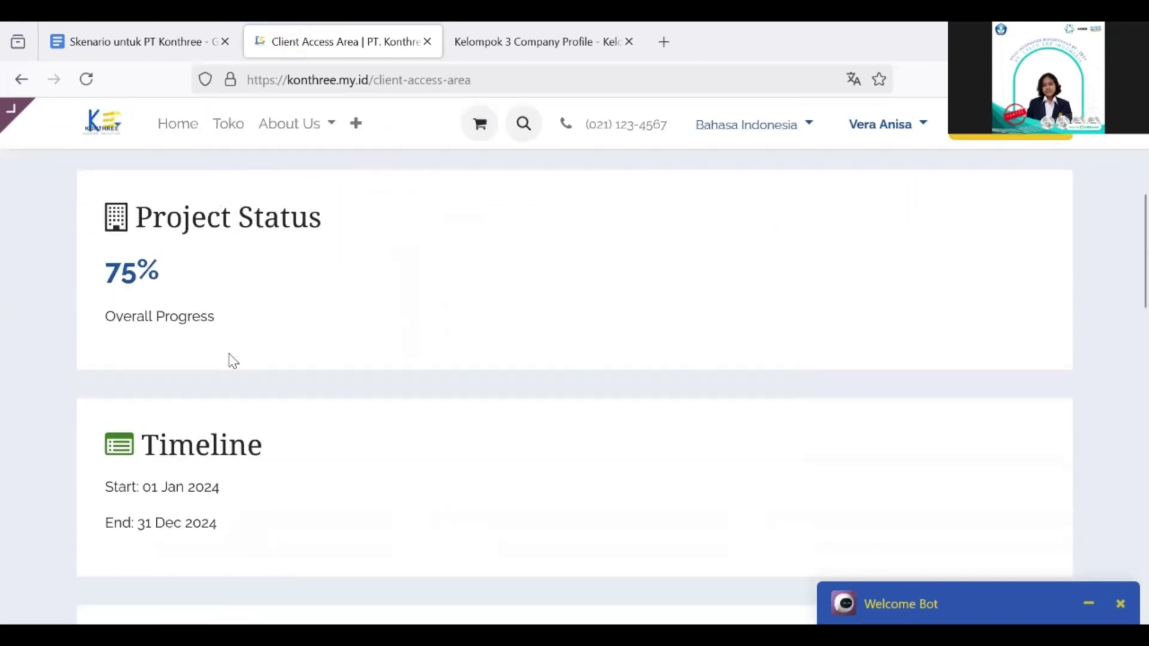
{"action": "scroll", "coordinate": [303, 326], "scroll_direction": "down", "scroll_amount": 10}
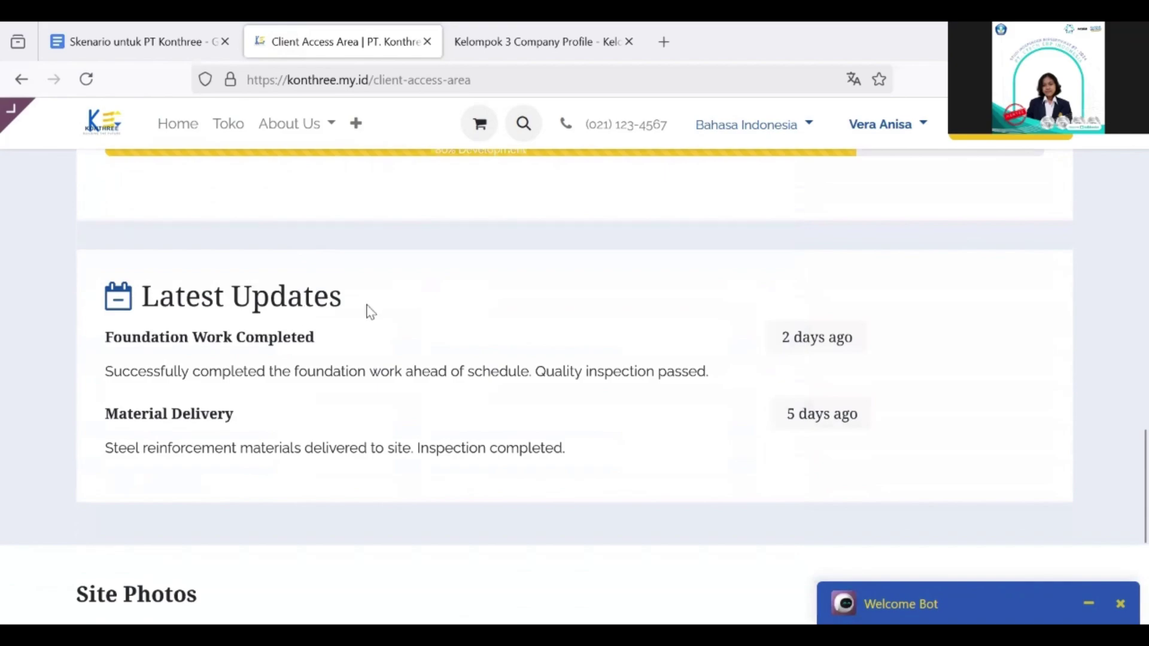
{"action": "scroll", "coordinate": [367, 310], "scroll_direction": "down", "scroll_amount": 6}
{"action": "scroll", "coordinate": [281, 381], "scroll_direction": "down", "scroll_amount": 5}
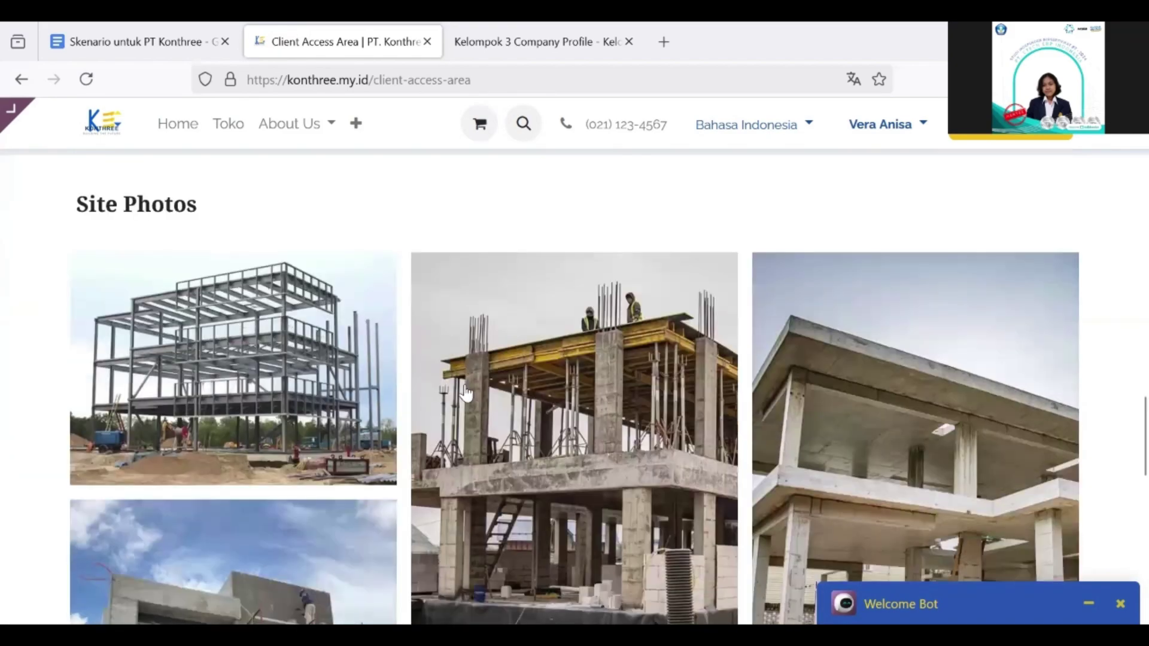
{"action": "scroll", "coordinate": [619, 304], "scroll_direction": "down", "scroll_amount": 6}
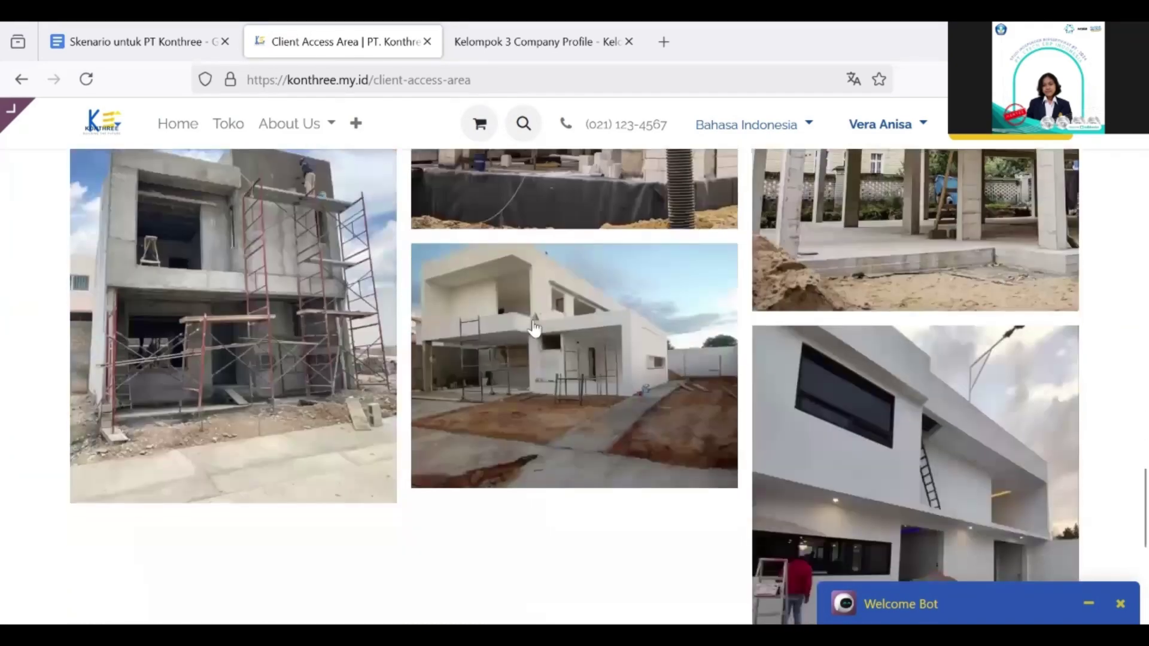
{"action": "scroll", "coordinate": [685, 274], "scroll_direction": "up", "scroll_amount": 5}
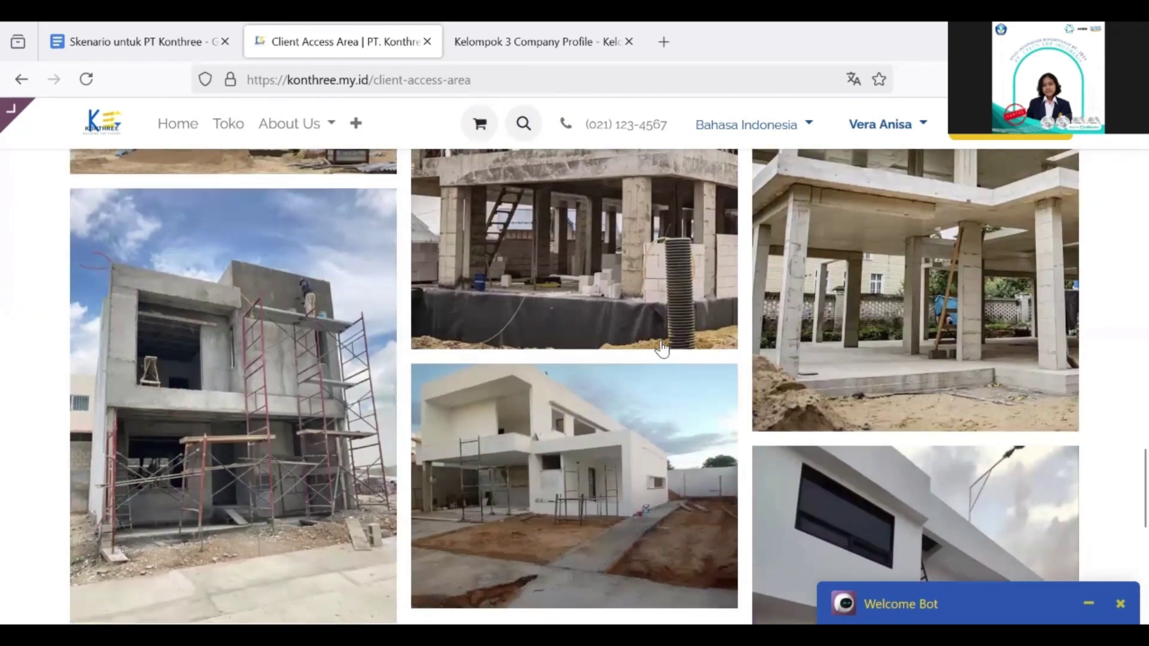
{"action": "scroll", "coordinate": [661, 349], "scroll_direction": "up", "scroll_amount": 2}
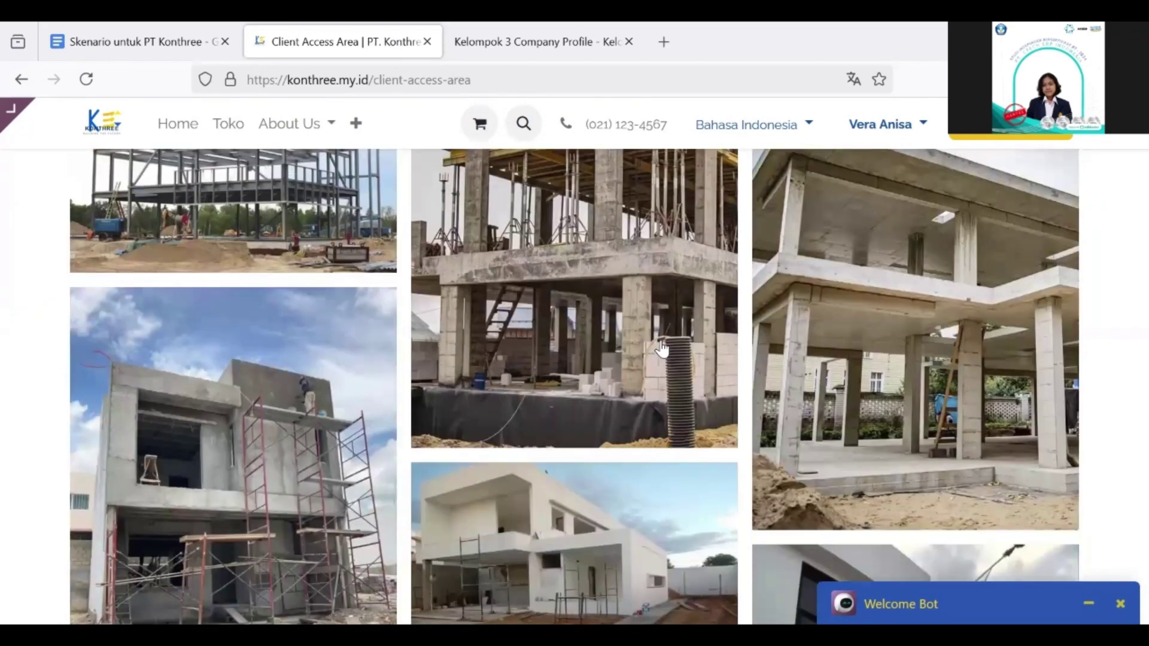
{"action": "scroll", "coordinate": [661, 348], "scroll_direction": "up", "scroll_amount": 2}
{"action": "scroll", "coordinate": [661, 348], "scroll_direction": "down", "scroll_amount": 2}
{"action": "scroll", "coordinate": [494, 221], "scroll_direction": "up", "scroll_amount": 10}
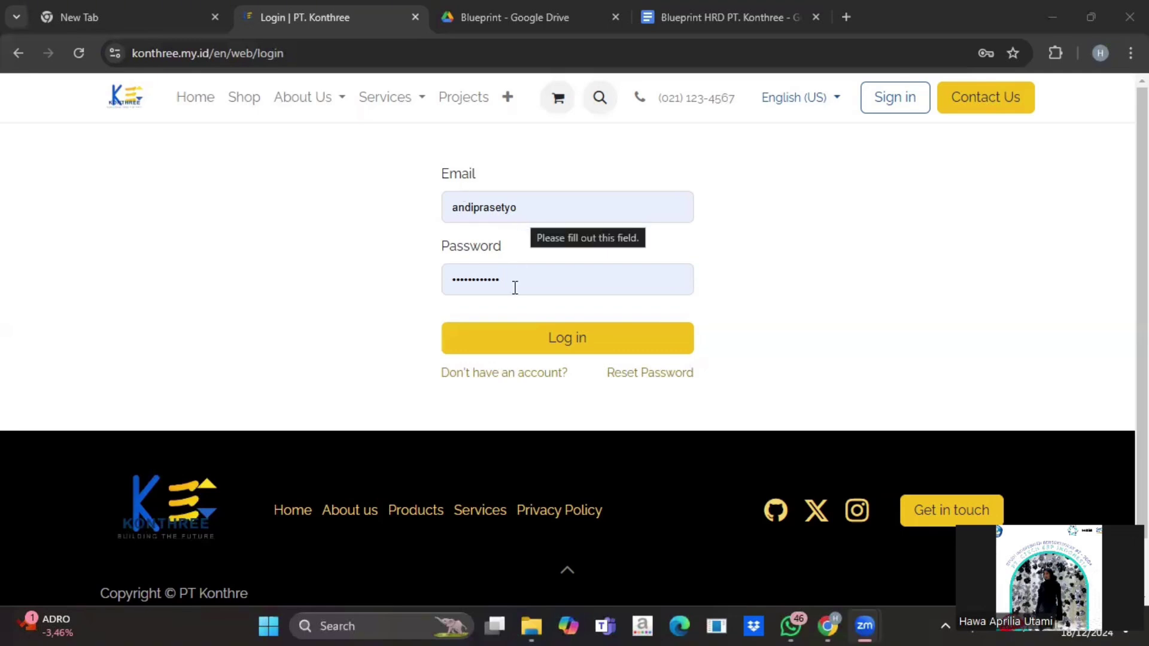
Step: Submit the pre-filled employee login form to reach the Odoo Dashboard
{"action": "left_click", "coordinate": [549, 350]}
{"action": "left_click", "coordinate": [547, 342]}
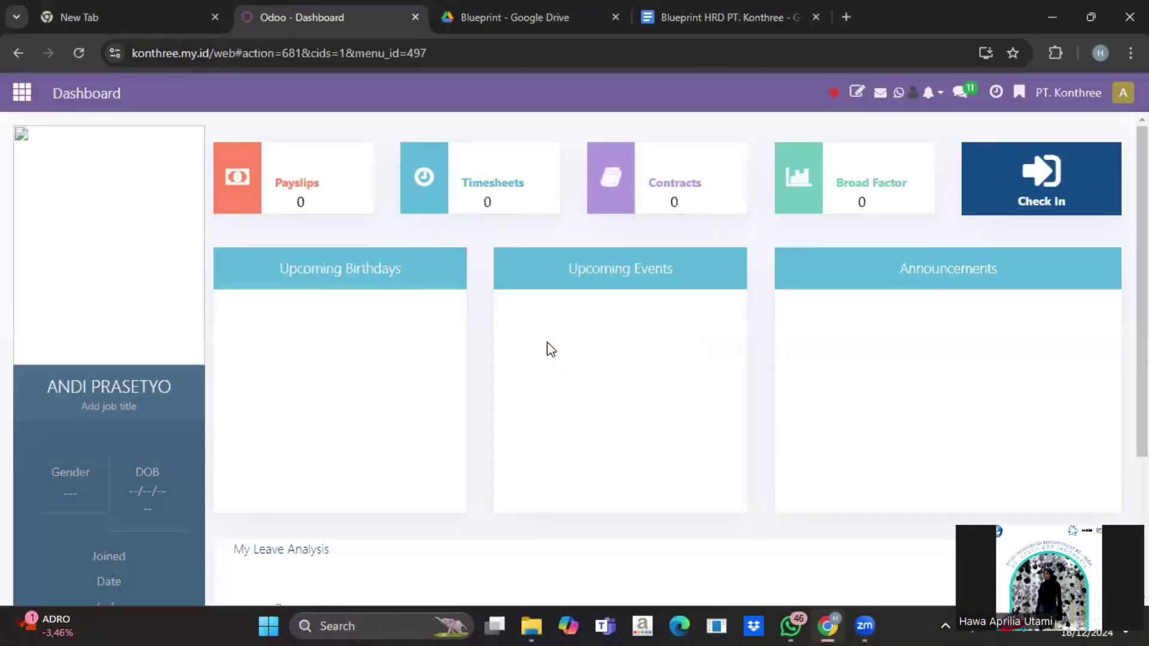
Step: Scroll the employee Dashboard to My Leave Analysis and back, then open the apps menu
{"action": "scroll", "coordinate": [594, 338], "scroll_direction": "down", "scroll_amount": 3}
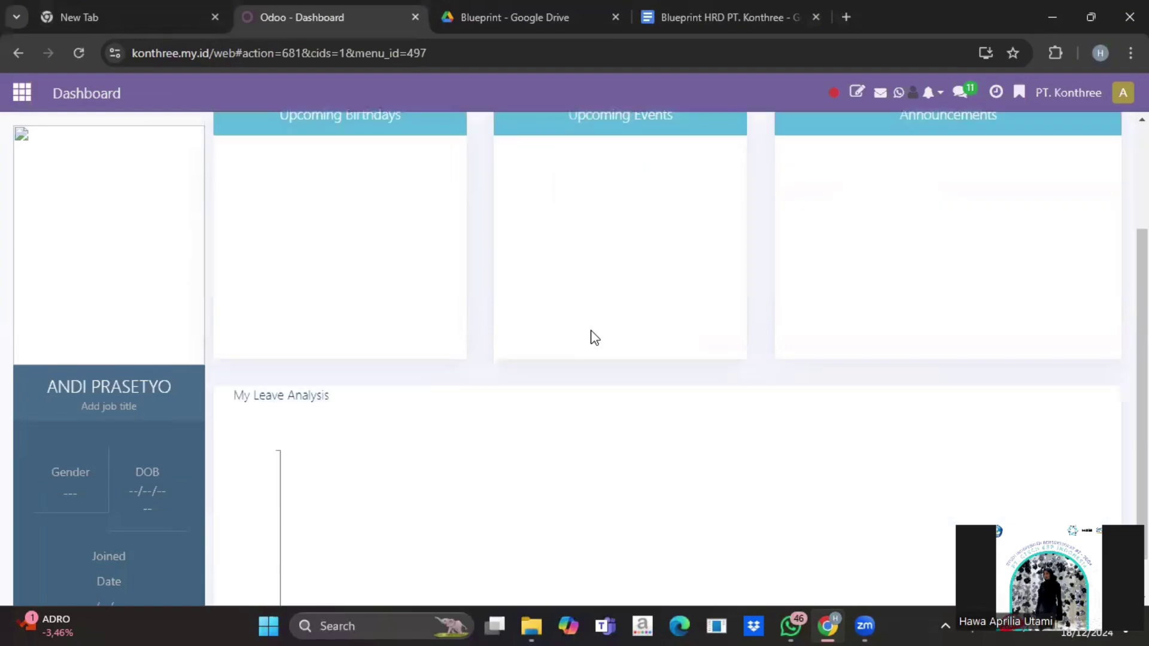
{"action": "scroll", "coordinate": [594, 338], "scroll_direction": "up", "scroll_amount": 3}
{"action": "scroll", "coordinate": [594, 338], "scroll_direction": "down", "scroll_amount": 3}
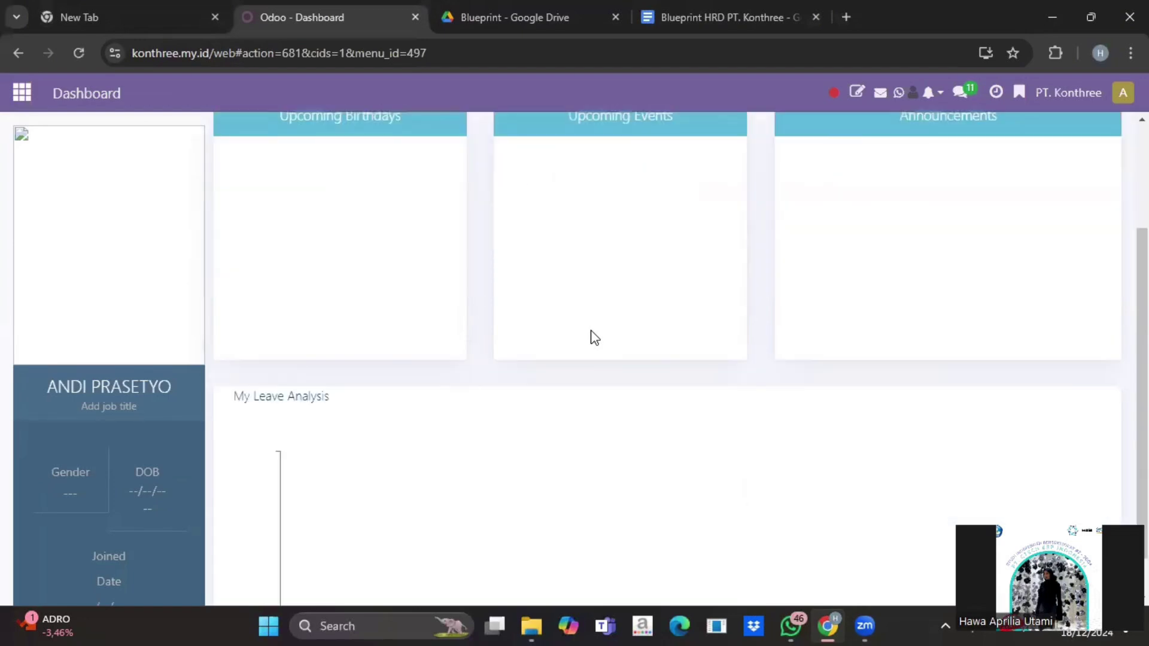
{"action": "scroll", "coordinate": [594, 338], "scroll_direction": "up", "scroll_amount": 3}
{"action": "scroll", "coordinate": [590, 336], "scroll_direction": "down", "scroll_amount": 4}
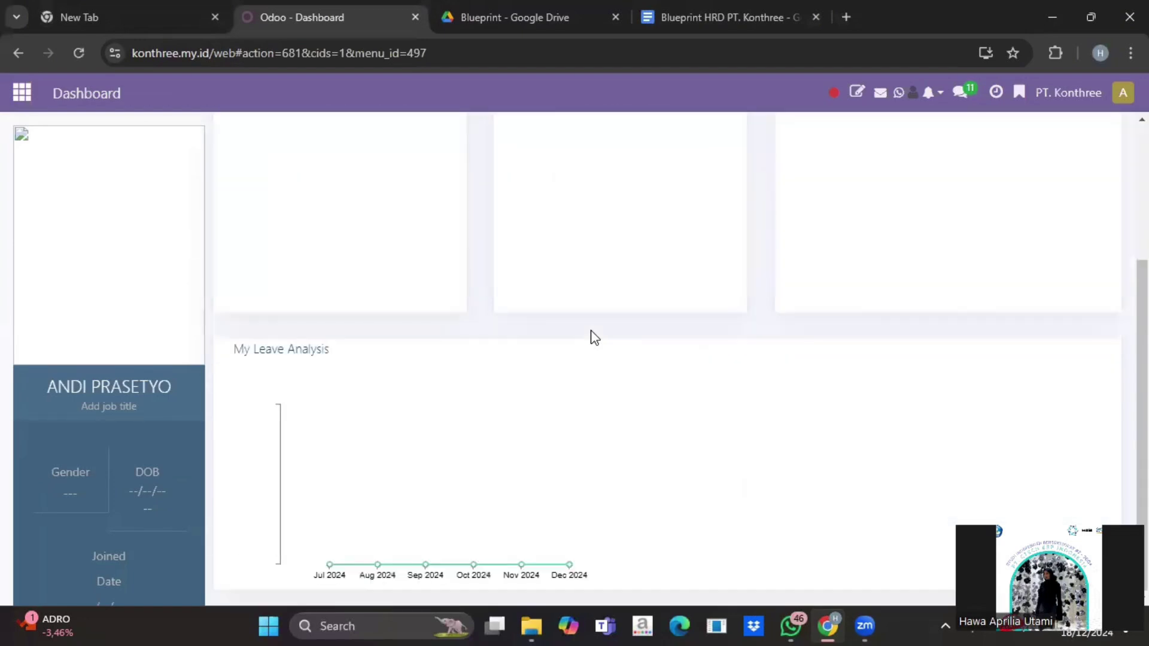
{"action": "scroll", "coordinate": [590, 333], "scroll_direction": "up", "scroll_amount": 4}
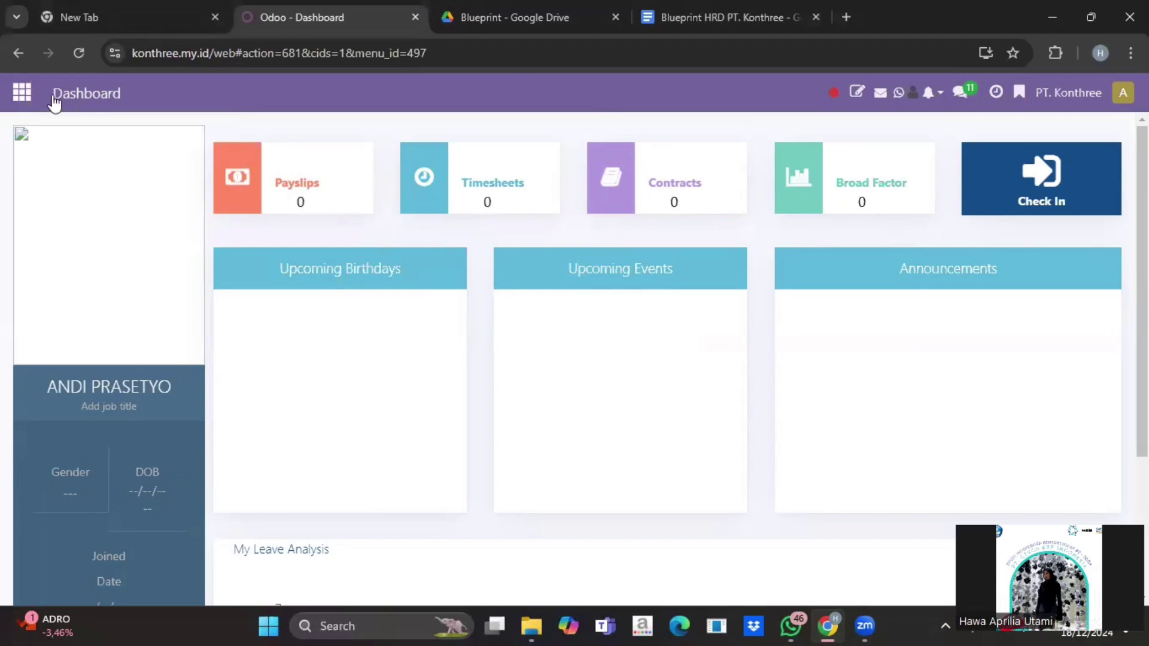
{"action": "left_click", "coordinate": [21, 93]}
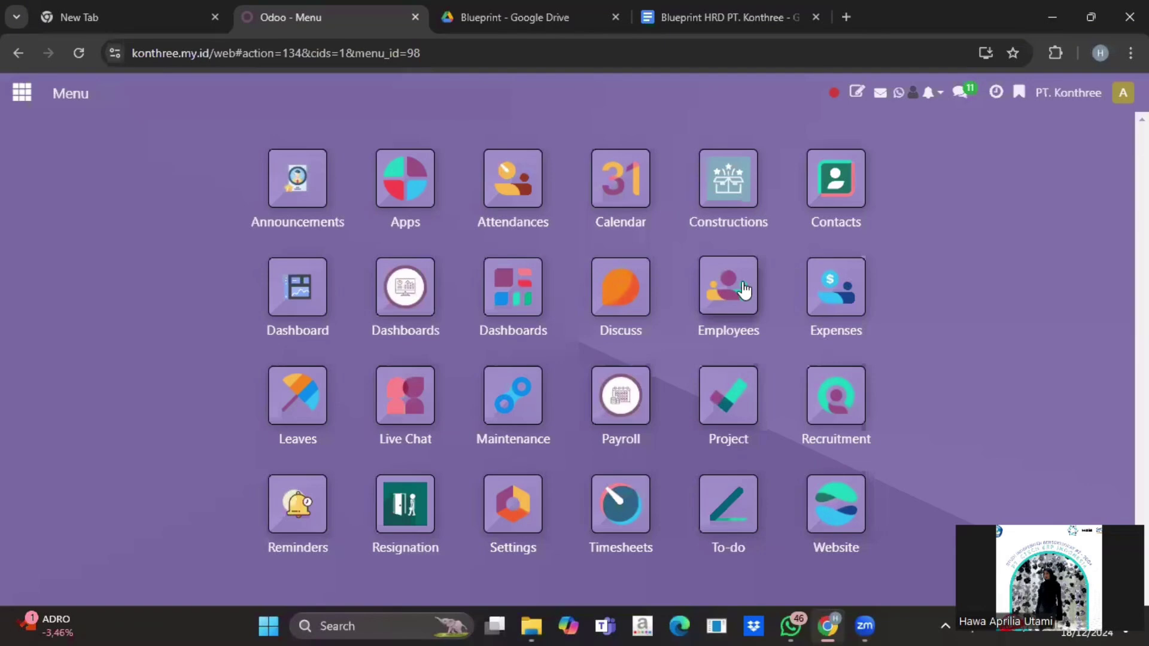
Step: Import Master Data Employee PT.xlsx into Employees and test it for valid column mapping
{"action": "left_click", "coordinate": [744, 290]}
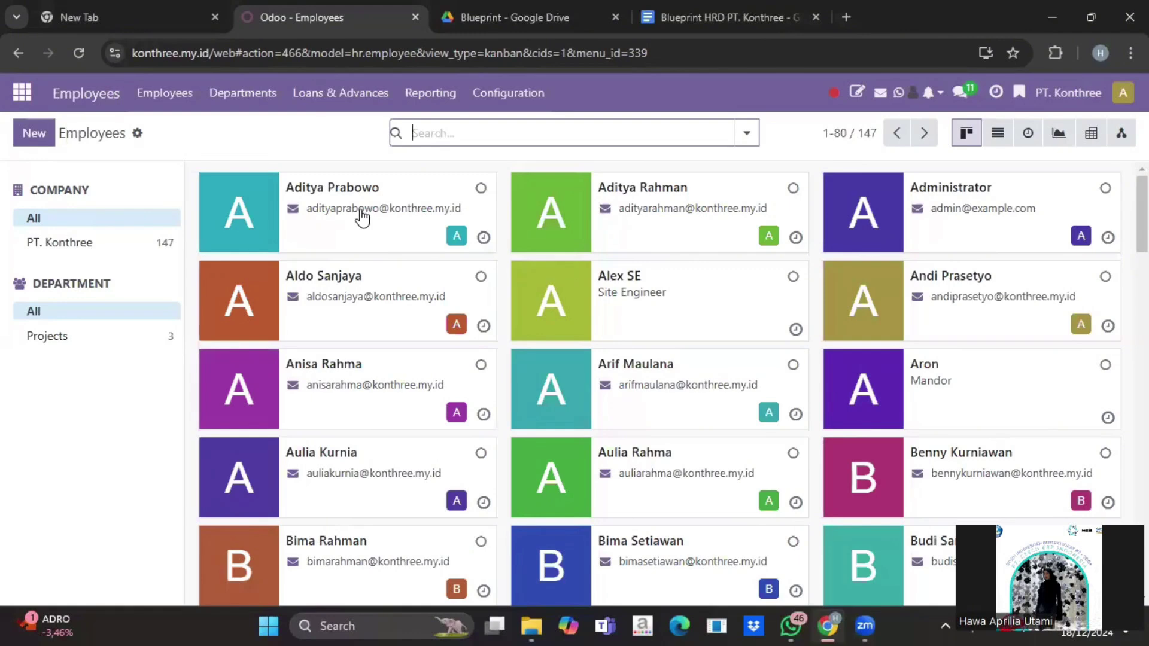
{"action": "left_click", "coordinate": [137, 133]}
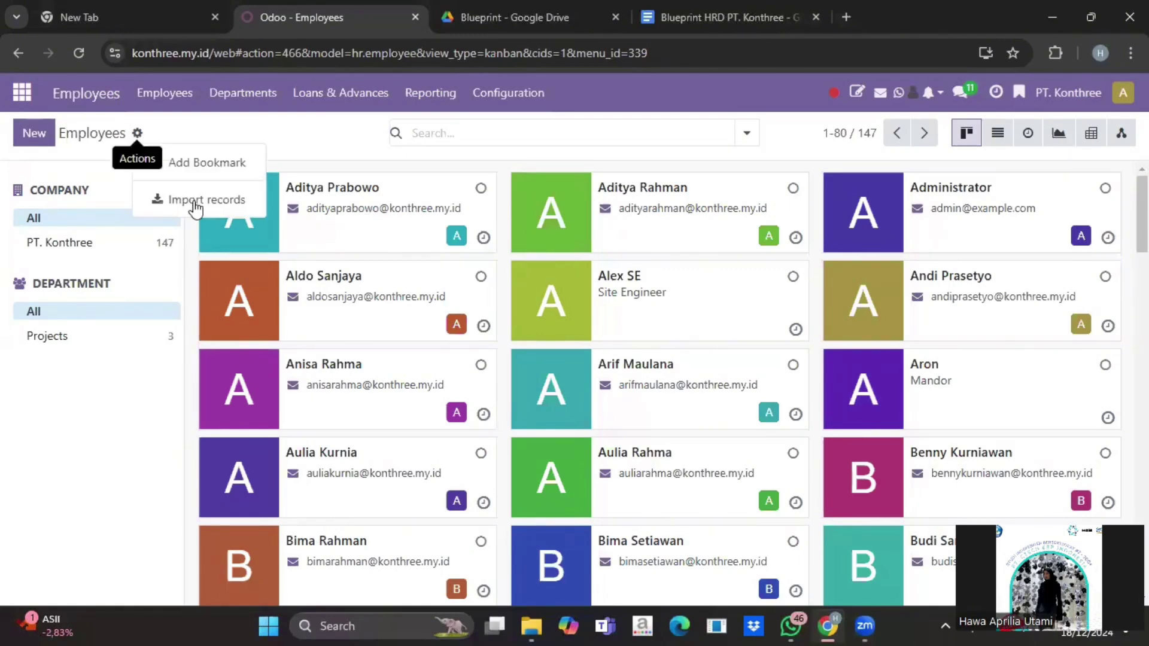
{"action": "left_click", "coordinate": [196, 205]}
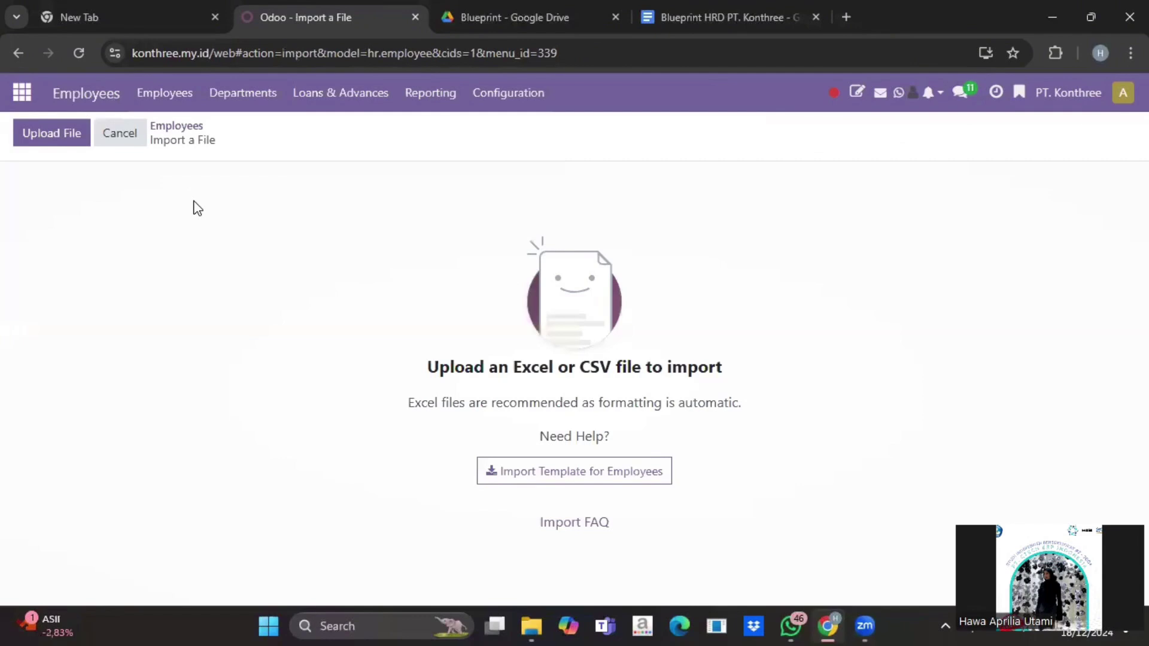
{"action": "left_click", "coordinate": [66, 142]}
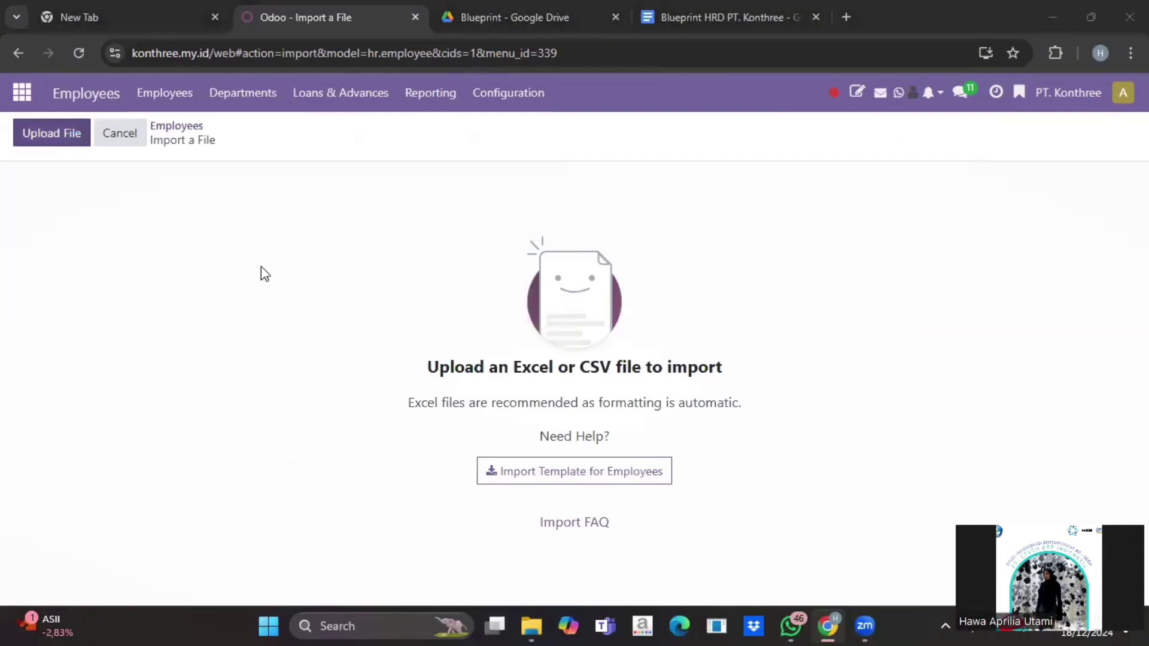
{"action": "scroll", "coordinate": [257, 247], "scroll_direction": "down", "scroll_amount": 1}
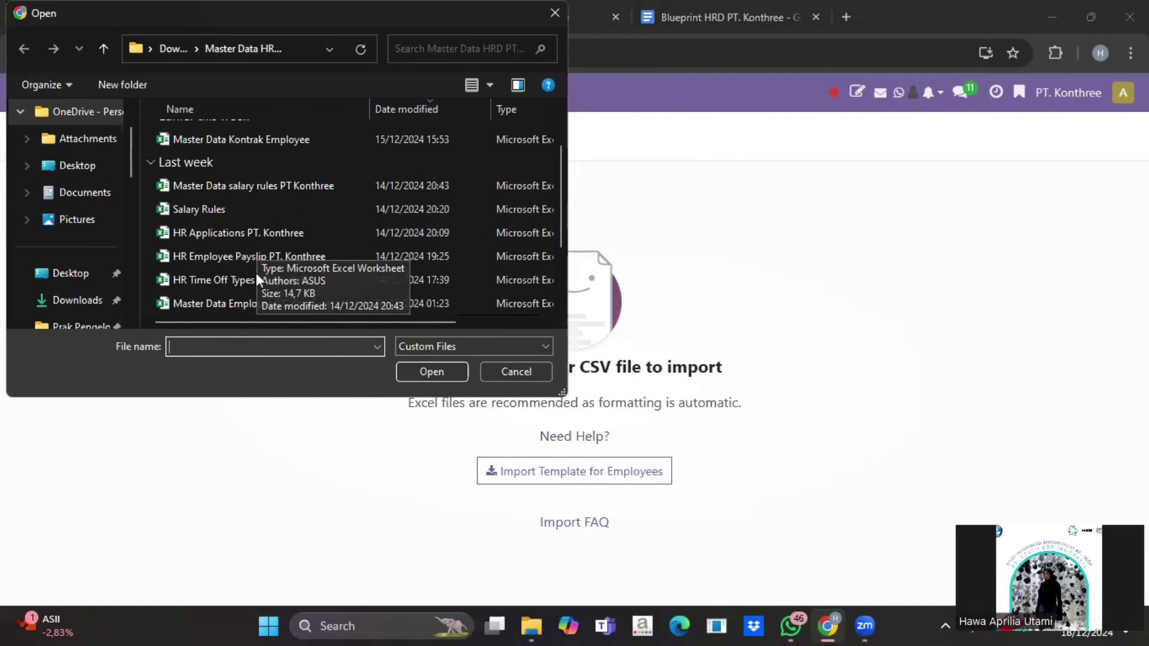
{"action": "left_click", "coordinate": [436, 367]}
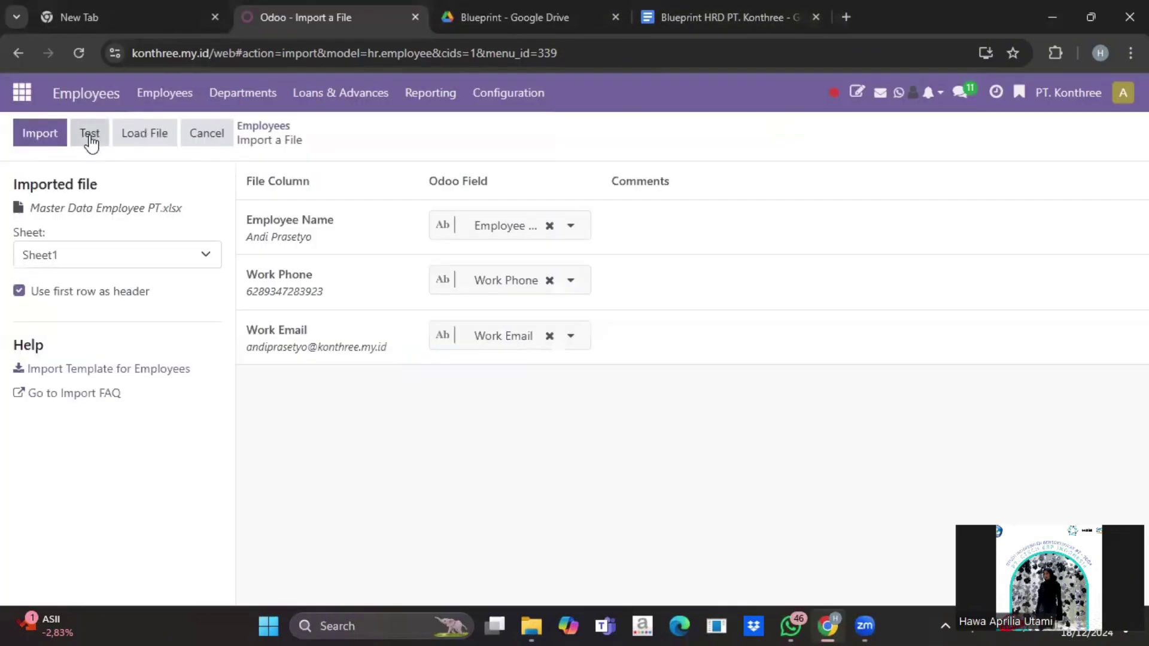
{"action": "left_click", "coordinate": [89, 137]}
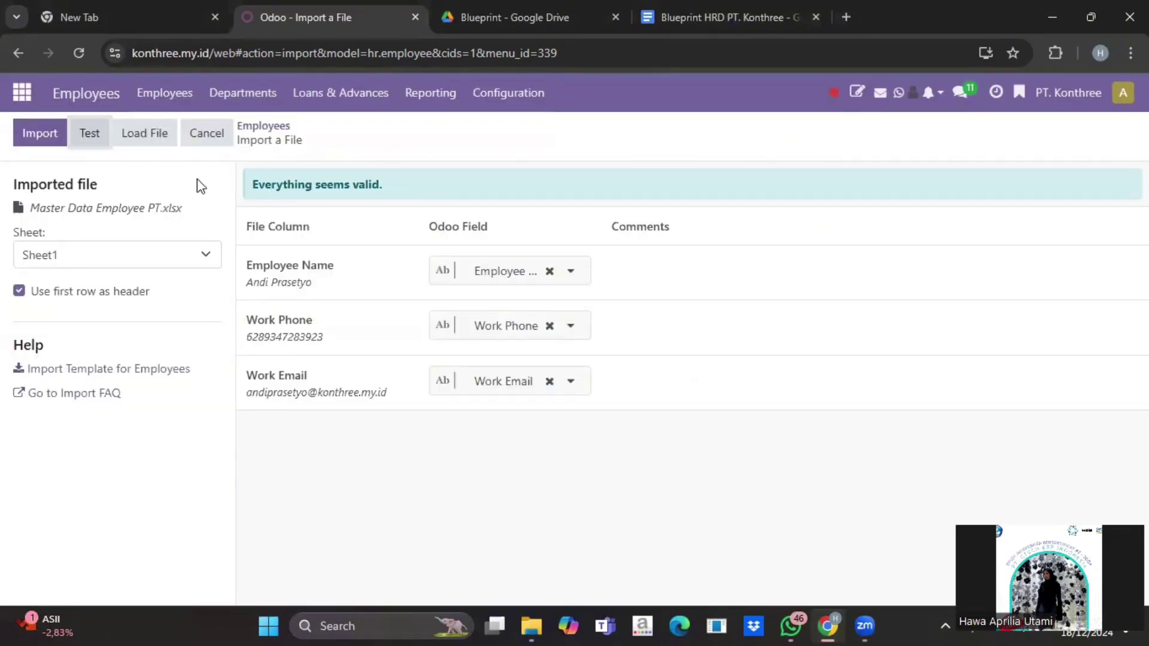
{"action": "left_click", "coordinate": [214, 146]}
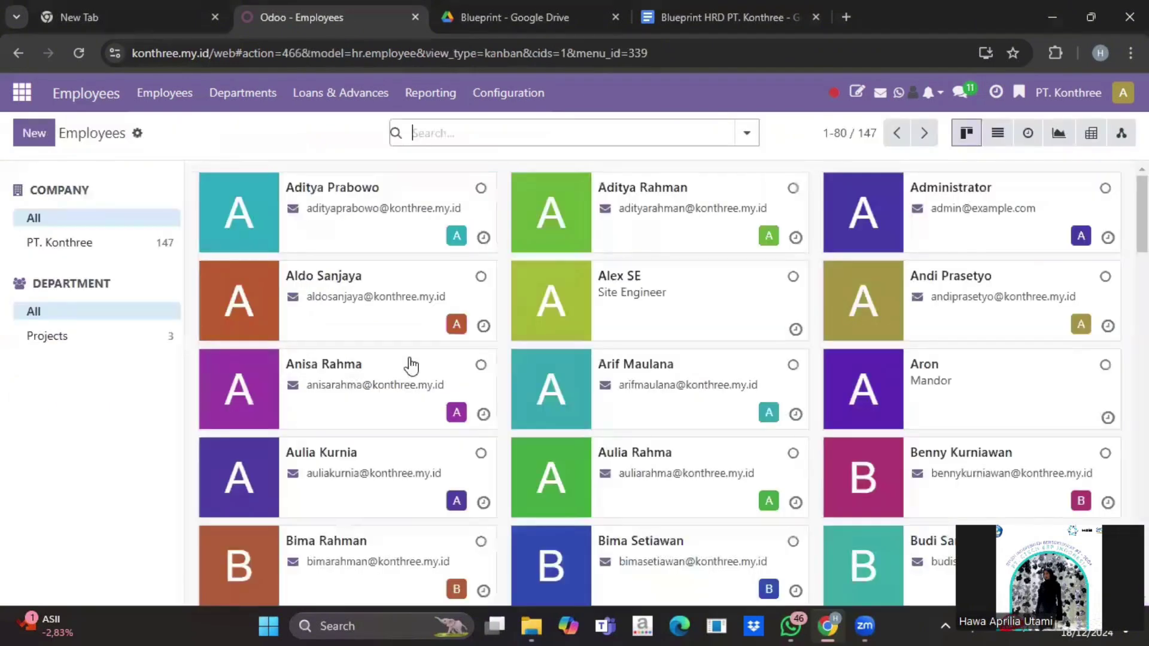
{"action": "scroll", "coordinate": [410, 365], "scroll_direction": "down", "scroll_amount": 3}
{"action": "scroll", "coordinate": [410, 365], "scroll_direction": "down", "scroll_amount": 12}
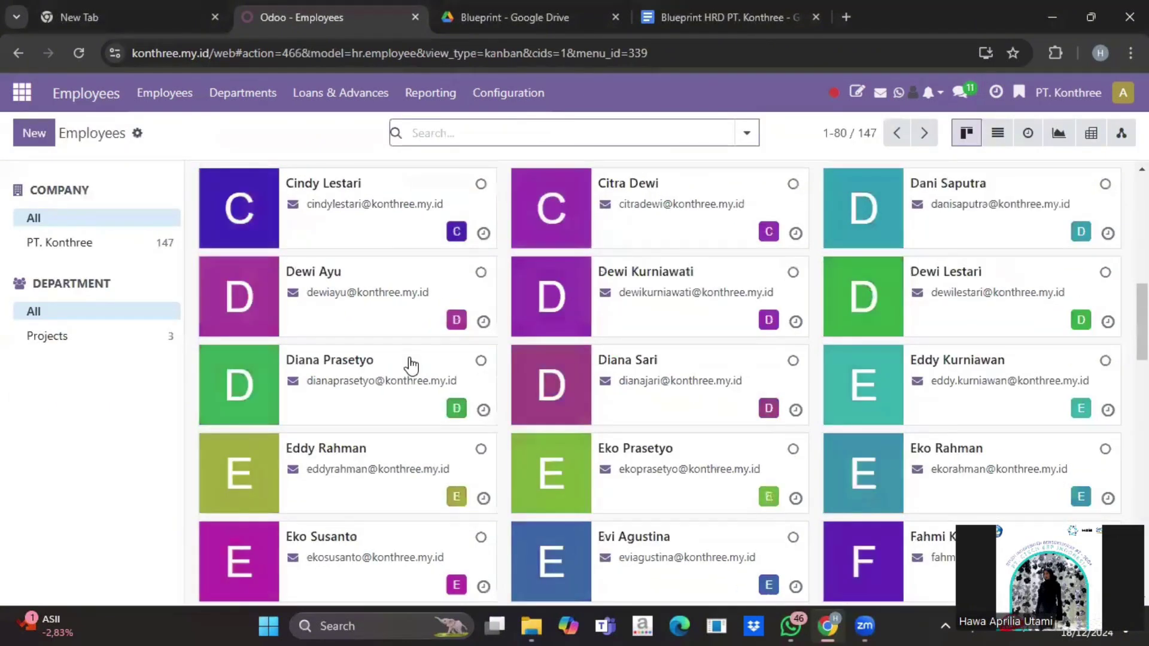
{"action": "scroll", "coordinate": [411, 365], "scroll_direction": "up", "scroll_amount": 12}
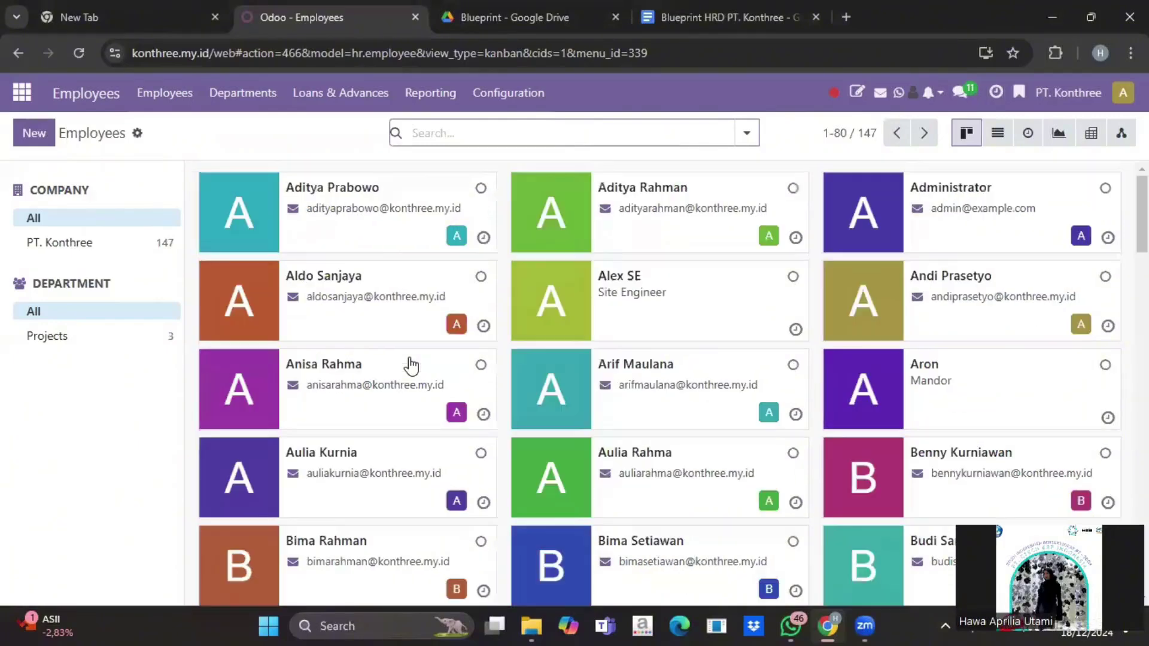
{"action": "scroll", "coordinate": [411, 365], "scroll_direction": "down", "scroll_amount": 10}
{"action": "scroll", "coordinate": [410, 364], "scroll_direction": "up", "scroll_amount": 10}
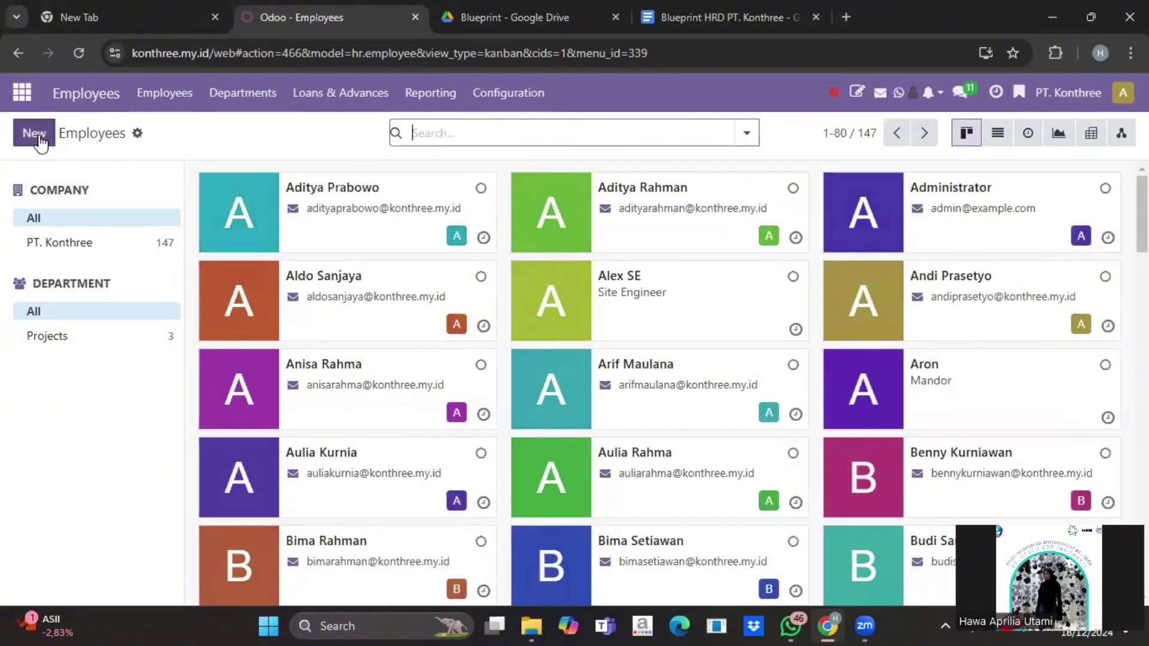
{"action": "left_click", "coordinate": [35, 133]}
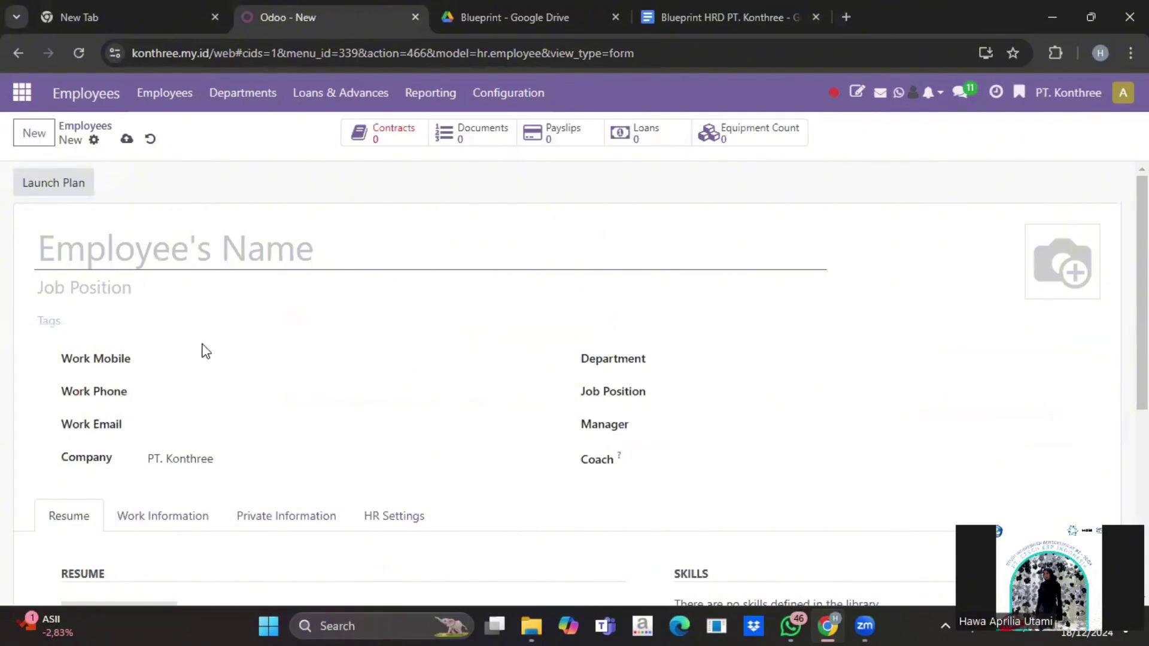
{"action": "scroll", "coordinate": [202, 352], "scroll_direction": "down", "scroll_amount": 2}
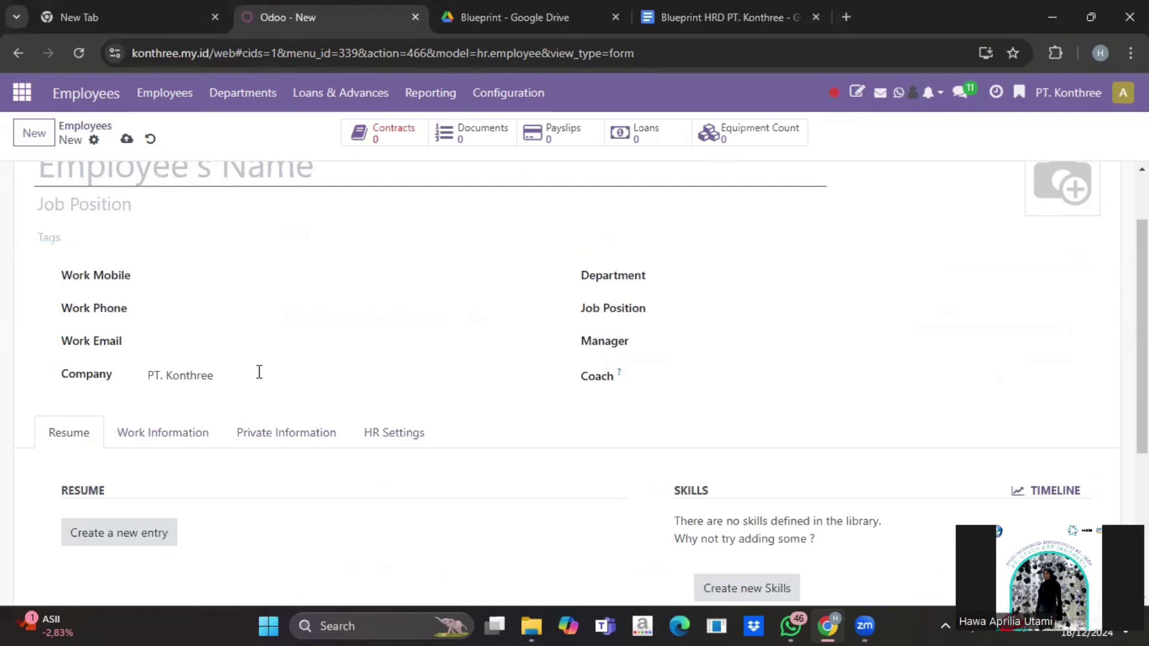
{"action": "scroll", "coordinate": [131, 173], "scroll_direction": "up", "scroll_amount": 2}
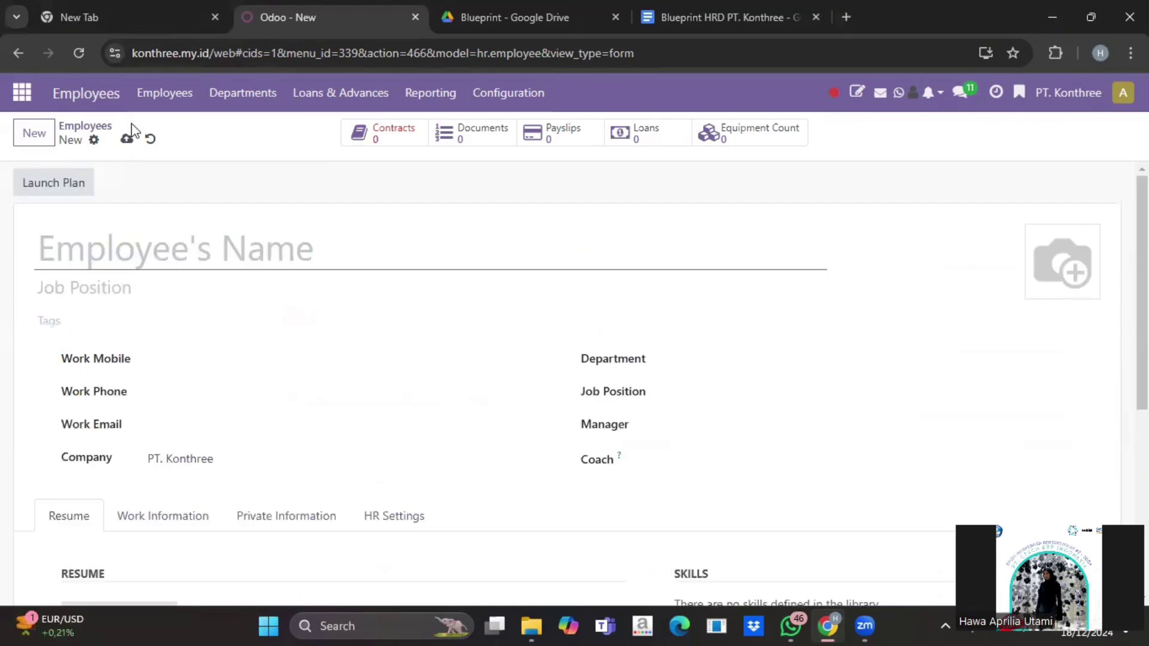
{"action": "left_click", "coordinate": [81, 135]}
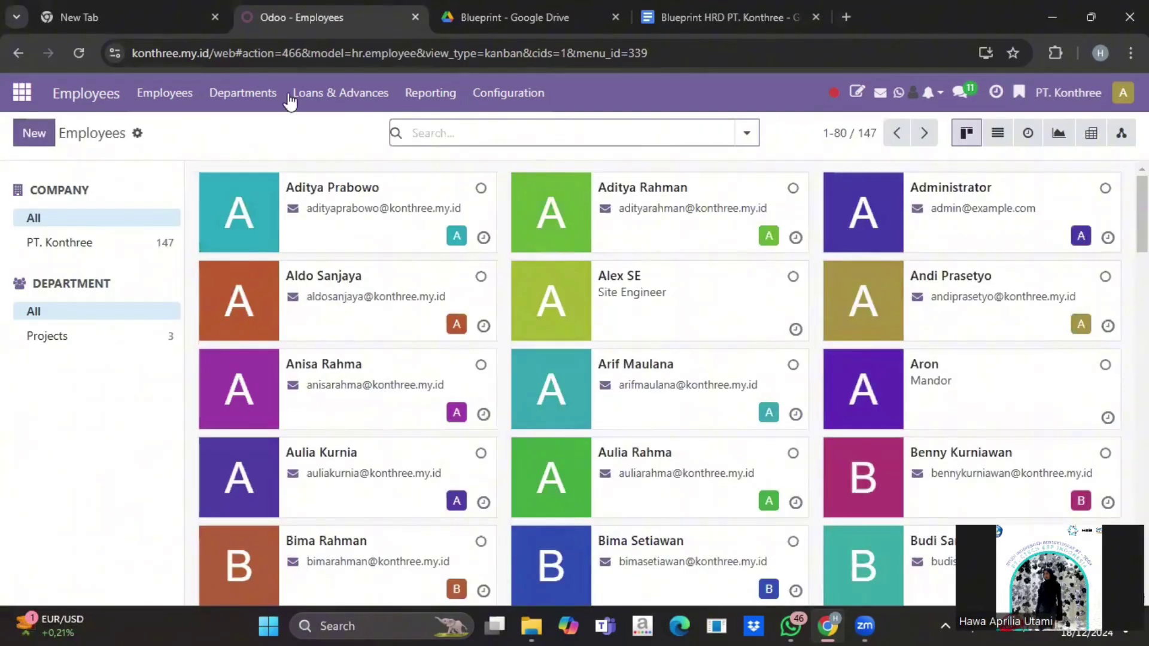
Step: Load Master Data Department HR.xlsx into a Departments import and run a first test
{"action": "left_click", "coordinate": [228, 93]}
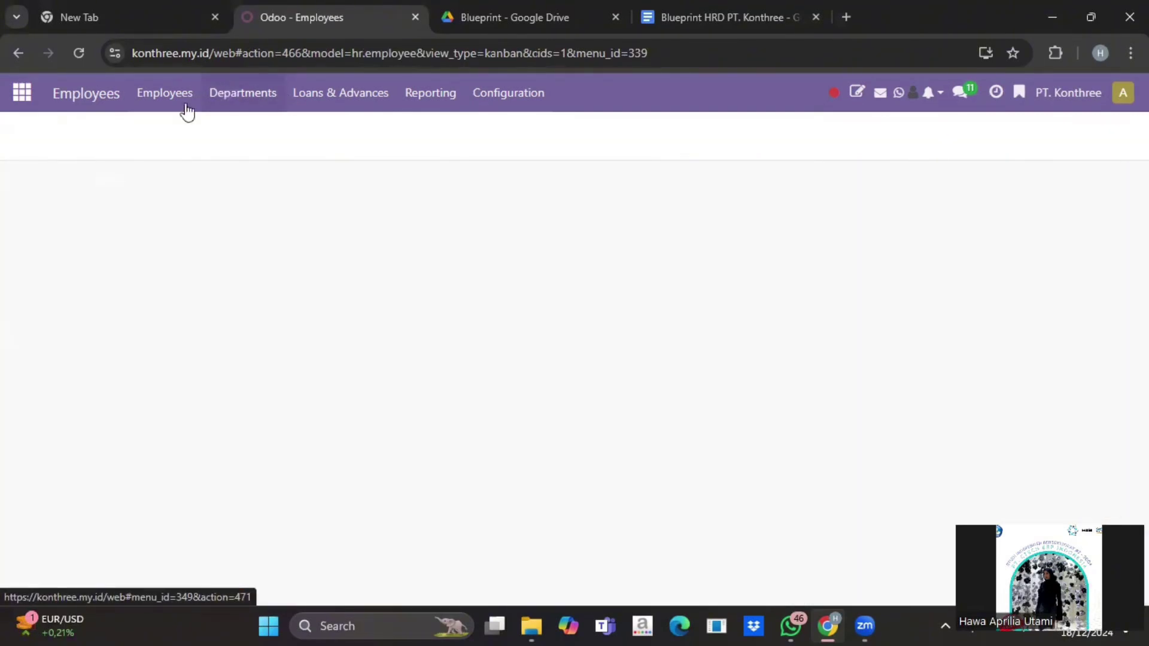
{"action": "left_click", "coordinate": [152, 133]}
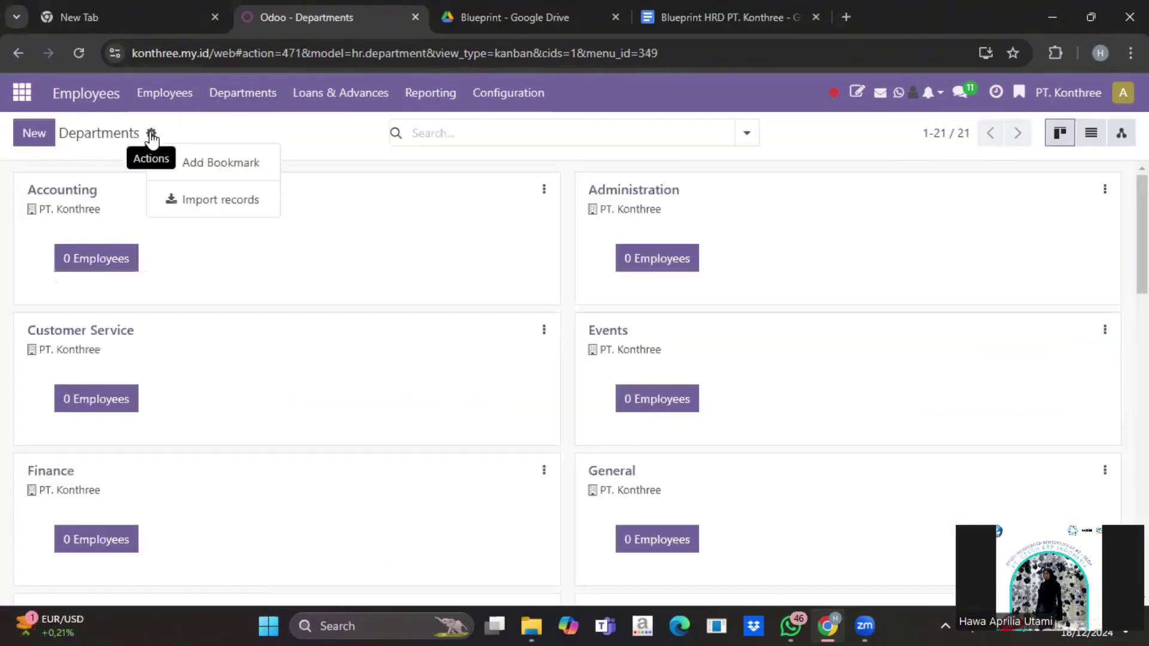
{"action": "left_click", "coordinate": [216, 208]}
{"action": "left_click", "coordinate": [61, 139]}
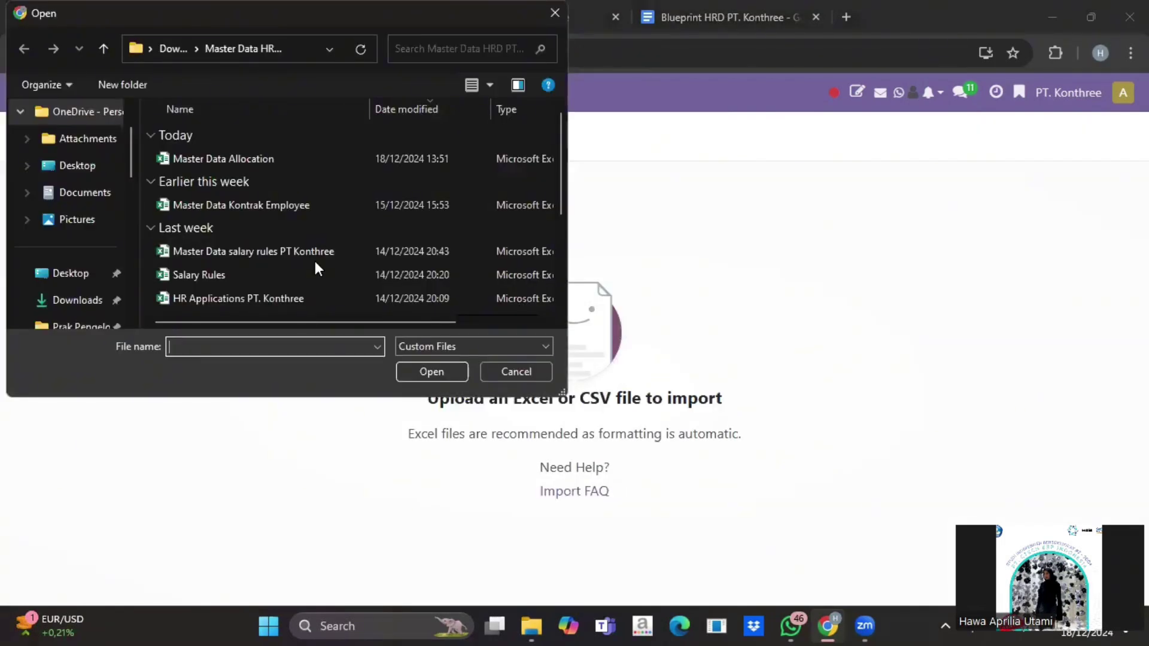
{"action": "scroll", "coordinate": [317, 267], "scroll_direction": "down", "scroll_amount": 2}
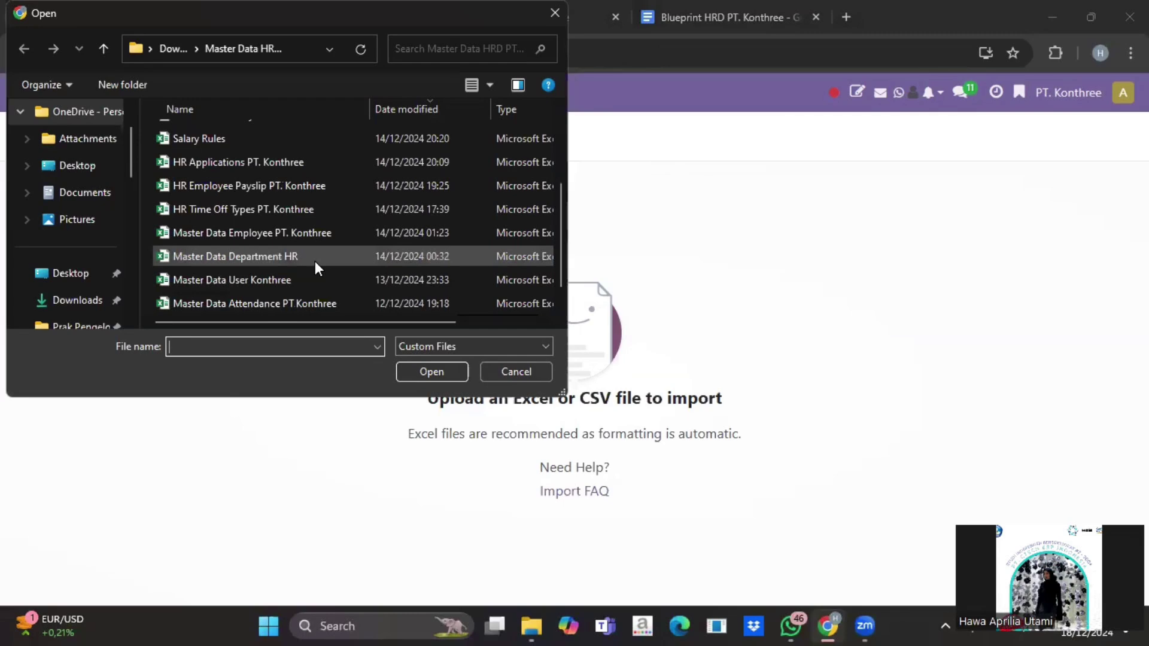
{"action": "left_click", "coordinate": [315, 261]}
{"action": "left_click", "coordinate": [433, 372]}
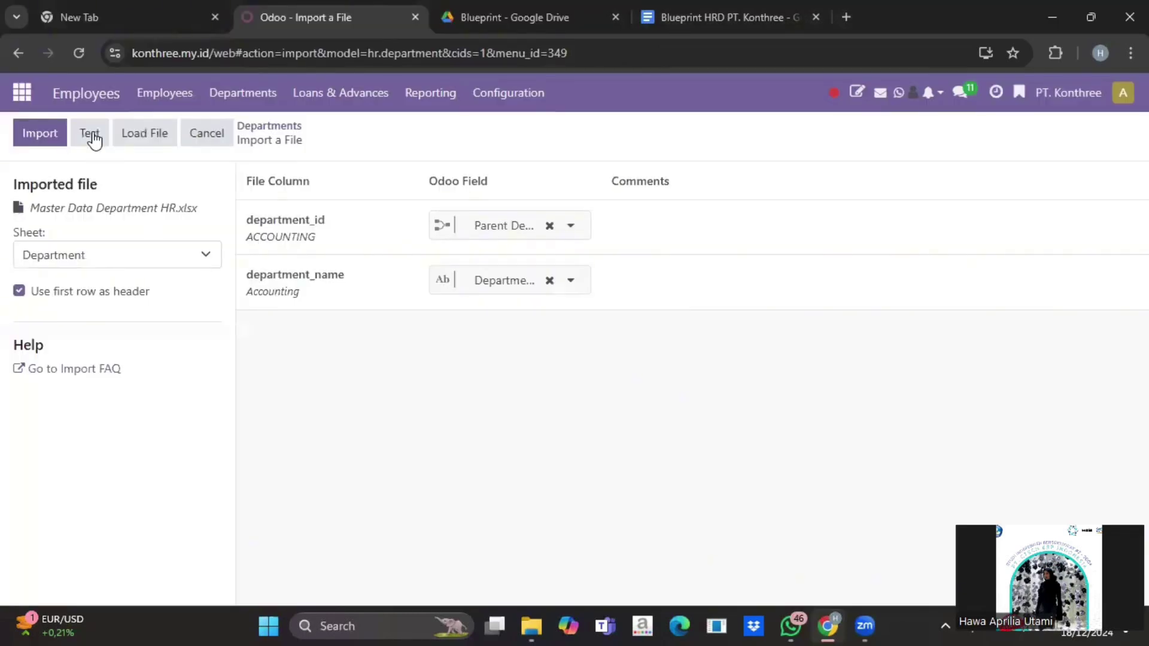
{"action": "left_click", "coordinate": [91, 132]}
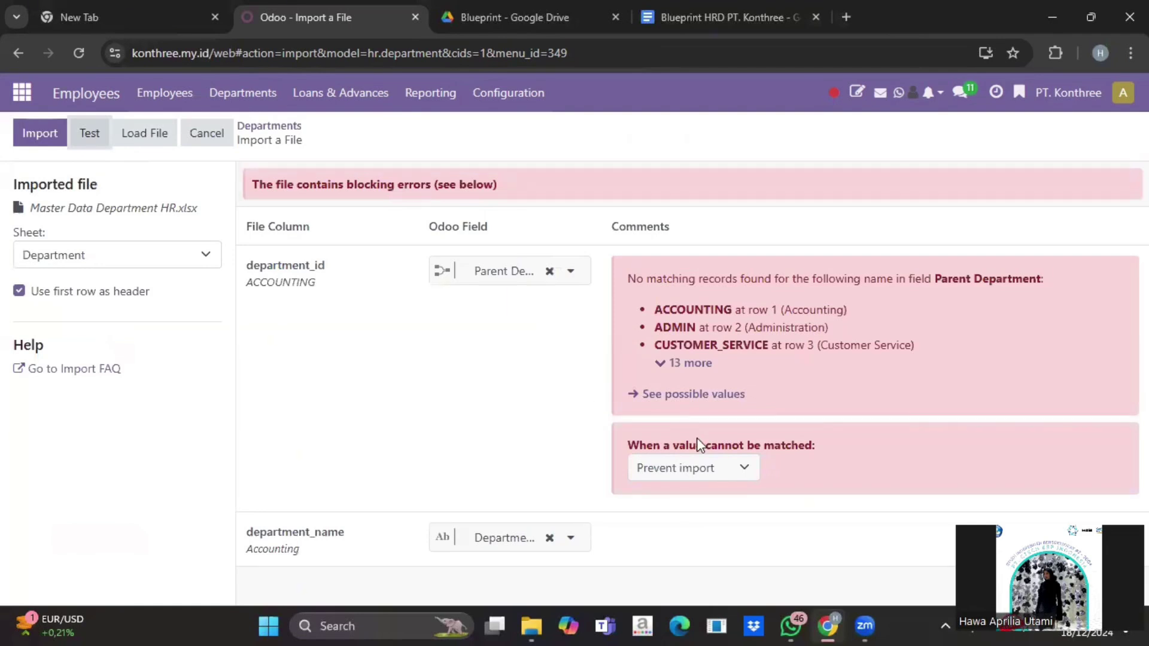
Step: Set unmatched parent departments to Create new values, re-test as valid, then leave the import
{"action": "left_click", "coordinate": [726, 469]}
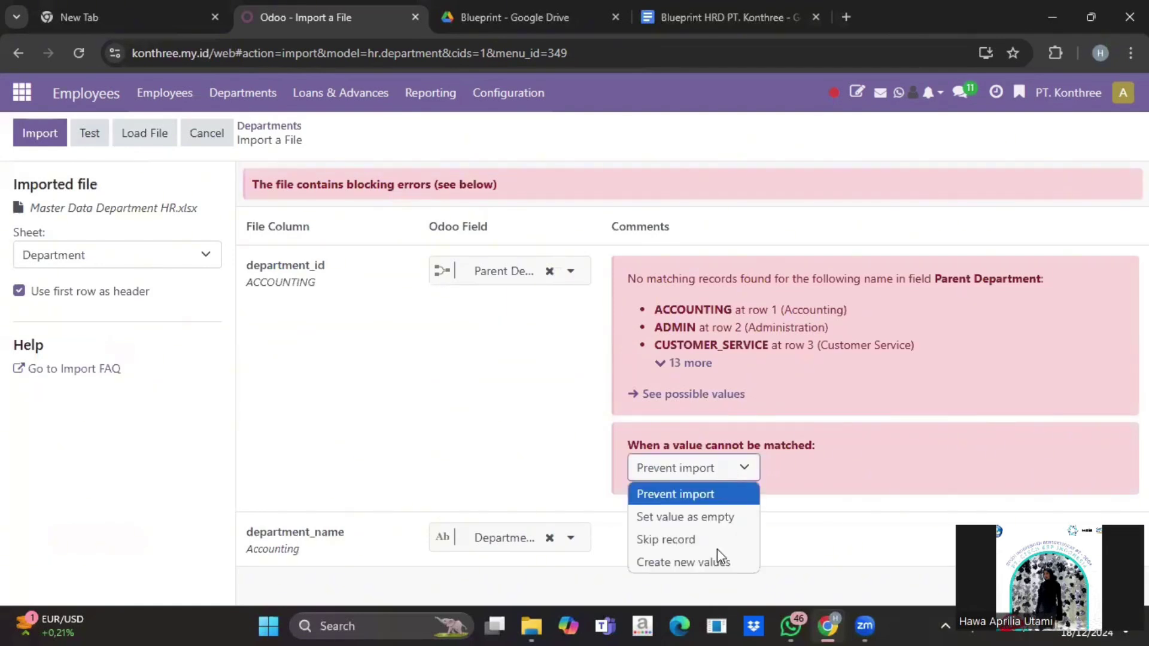
{"action": "left_click", "coordinate": [717, 562]}
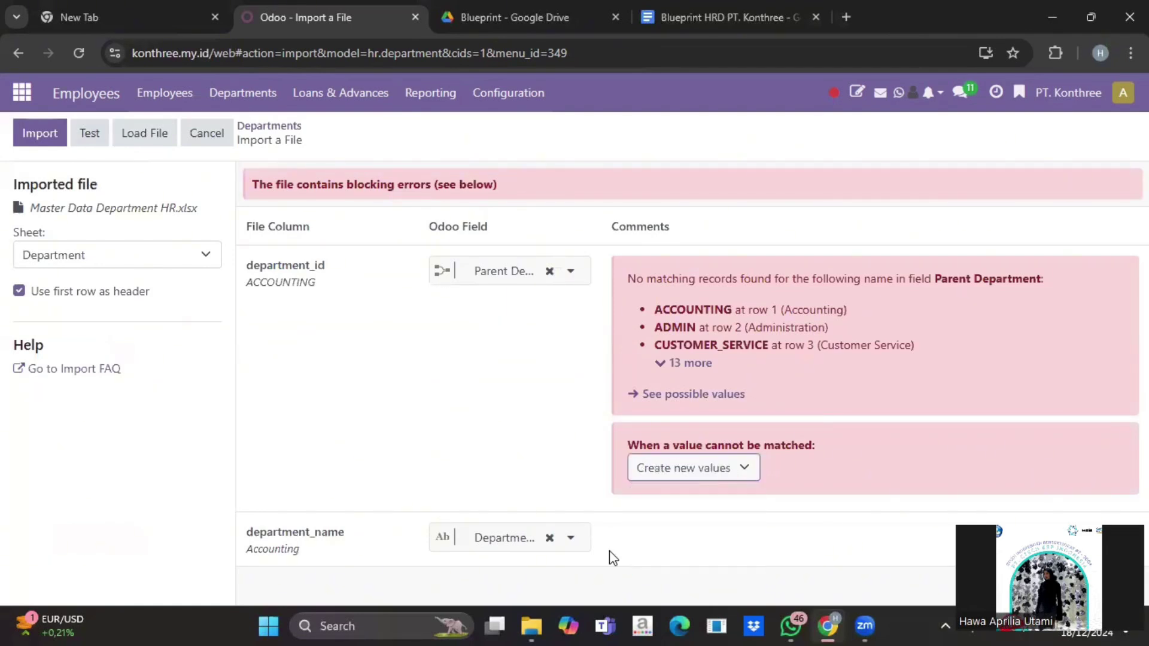
{"action": "left_click", "coordinate": [96, 136]}
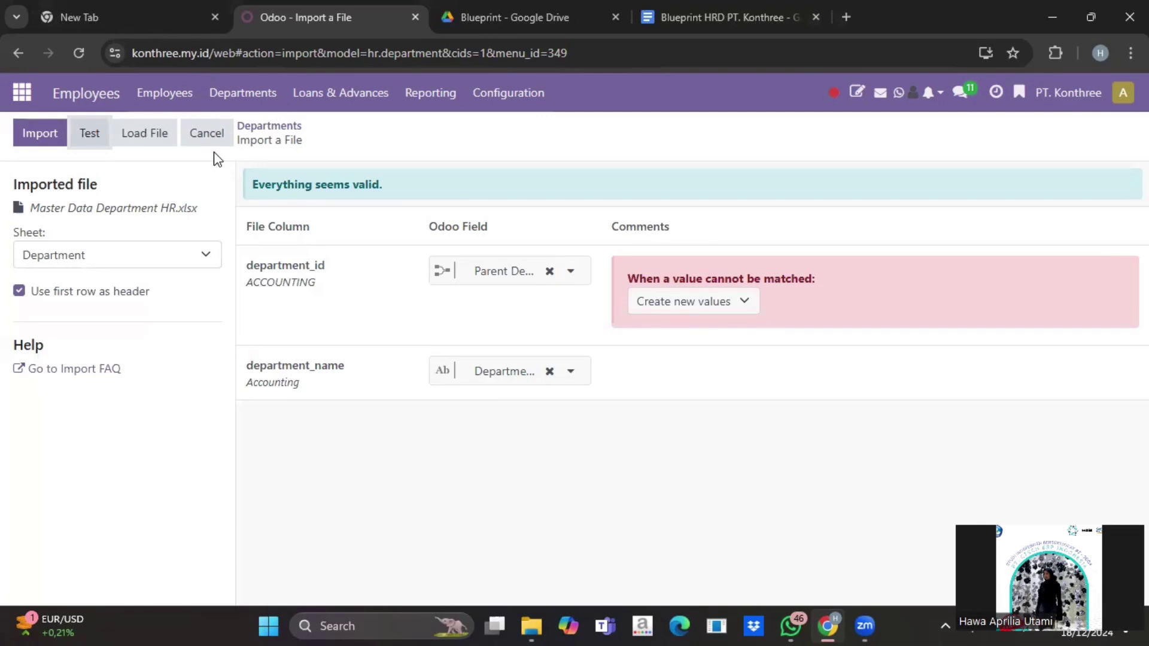
{"action": "left_click", "coordinate": [214, 143]}
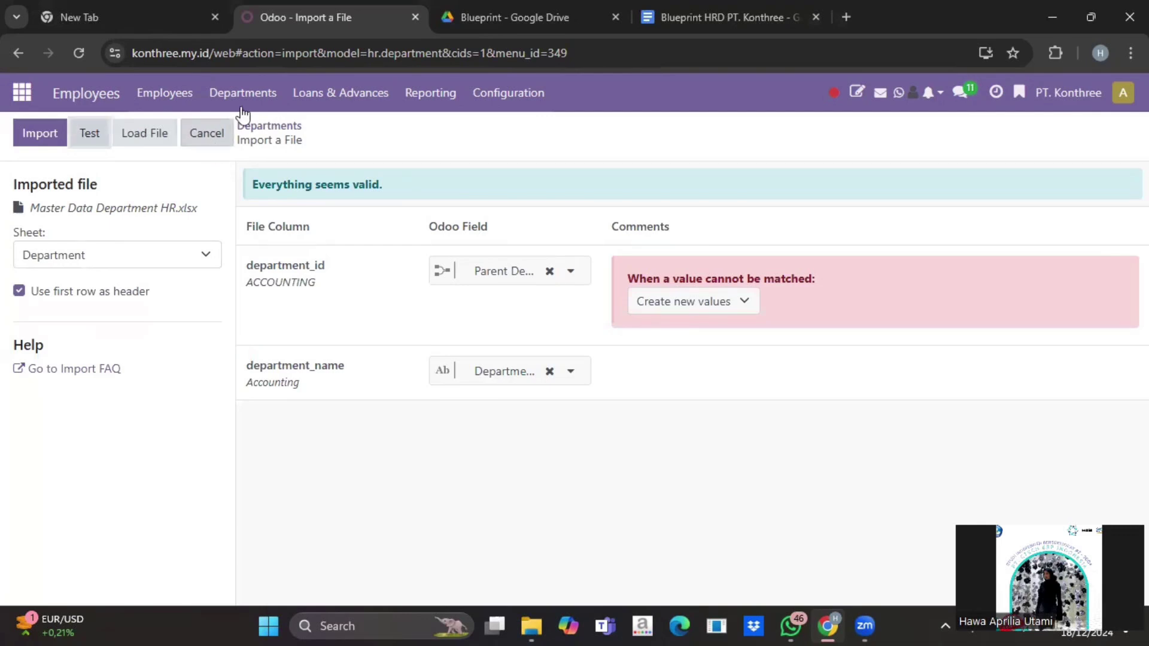
Step: Review the 21 PT. Konthree departments in the Departments kanban, then return to the apps menu
{"action": "scroll", "coordinate": [269, 325], "scroll_direction": "down", "scroll_amount": 8}
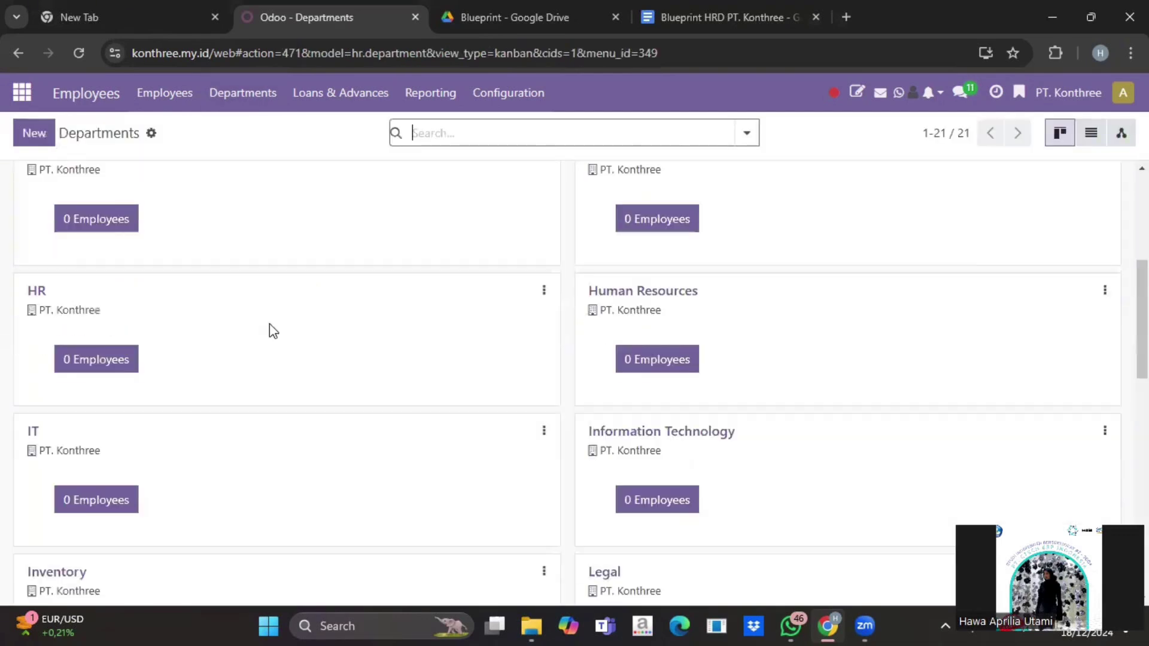
{"action": "scroll", "coordinate": [270, 324], "scroll_direction": "down", "scroll_amount": 7}
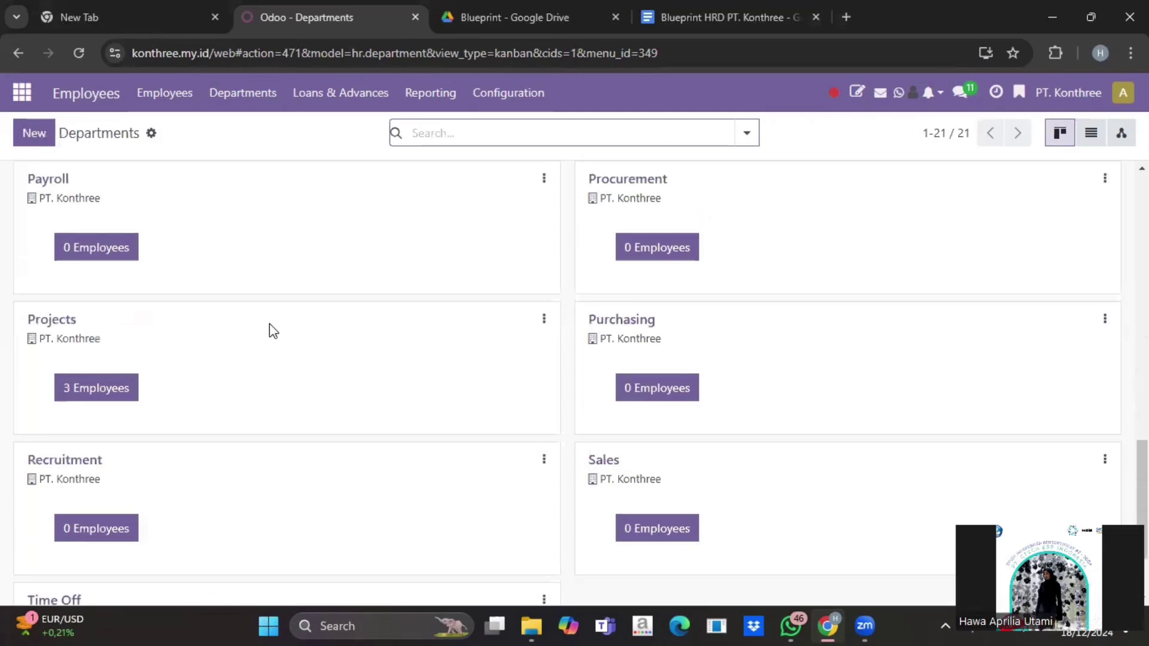
{"action": "scroll", "coordinate": [273, 331], "scroll_direction": "up", "scroll_amount": 15}
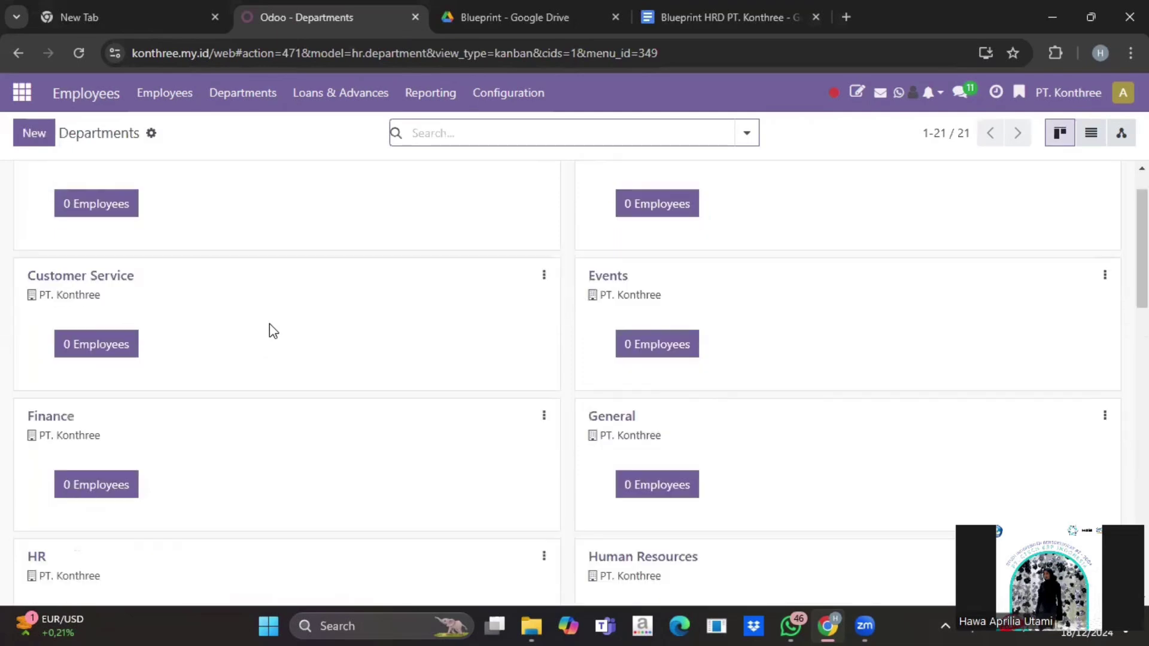
{"action": "scroll", "coordinate": [273, 330], "scroll_direction": "up", "scroll_amount": 2}
{"action": "scroll", "coordinate": [273, 330], "scroll_direction": "down", "scroll_amount": 10}
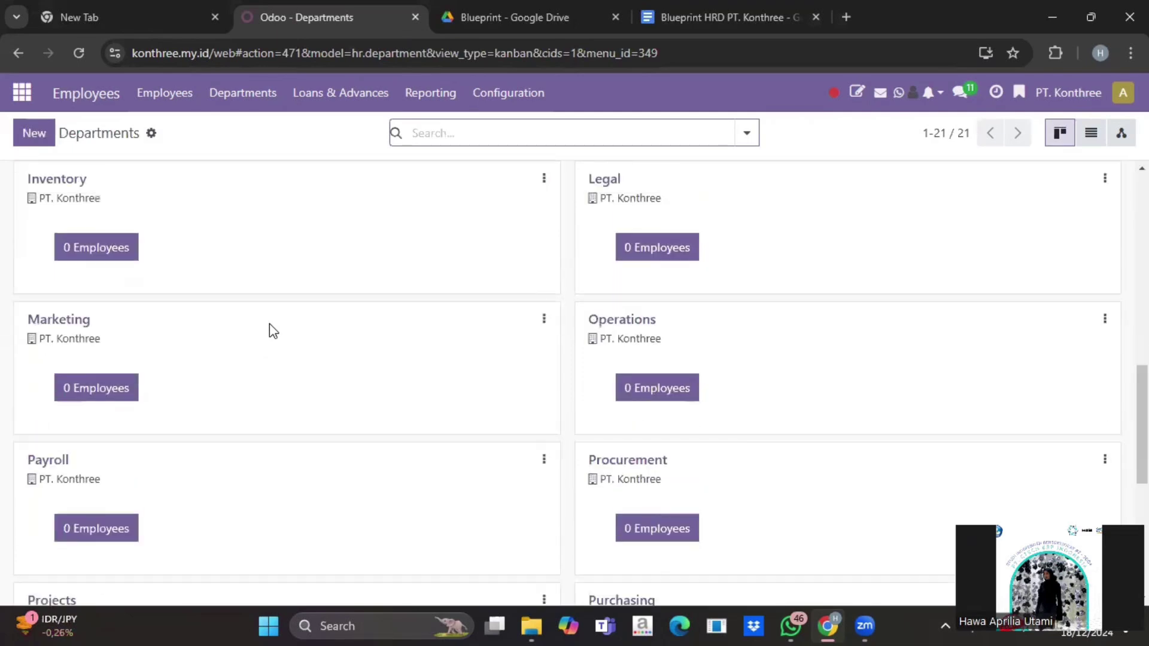
{"action": "left_click", "coordinate": [242, 92]}
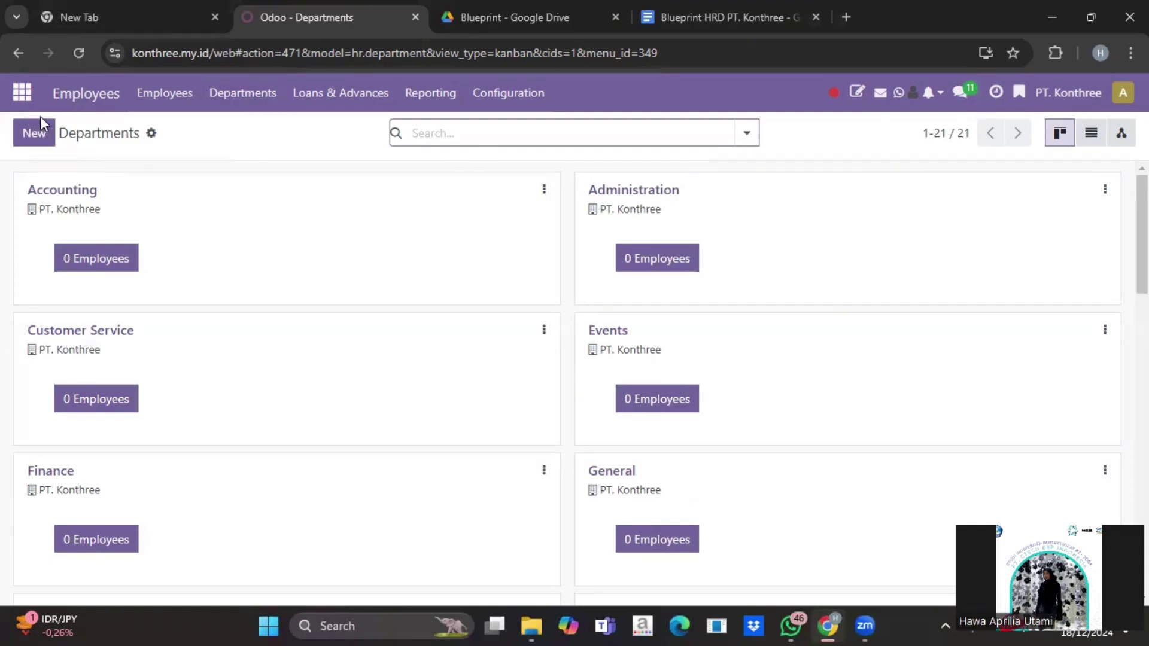
{"action": "left_click", "coordinate": [20, 94]}
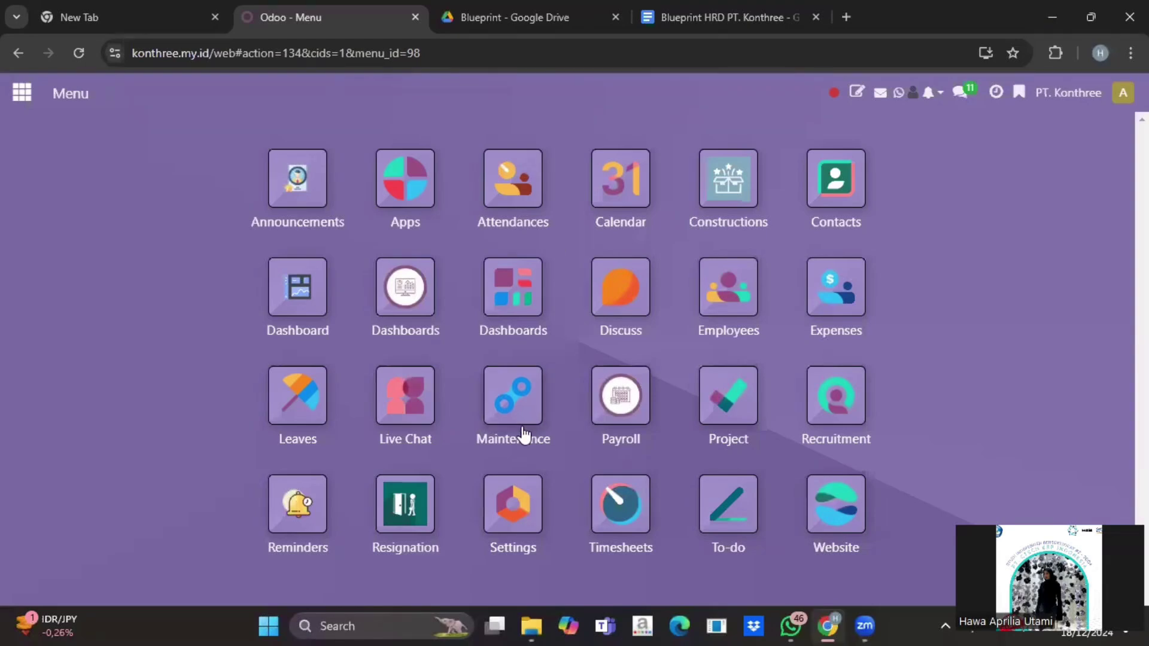
Step: Open the Recruitment app's list of all job applications
{"action": "left_click", "coordinate": [839, 393]}
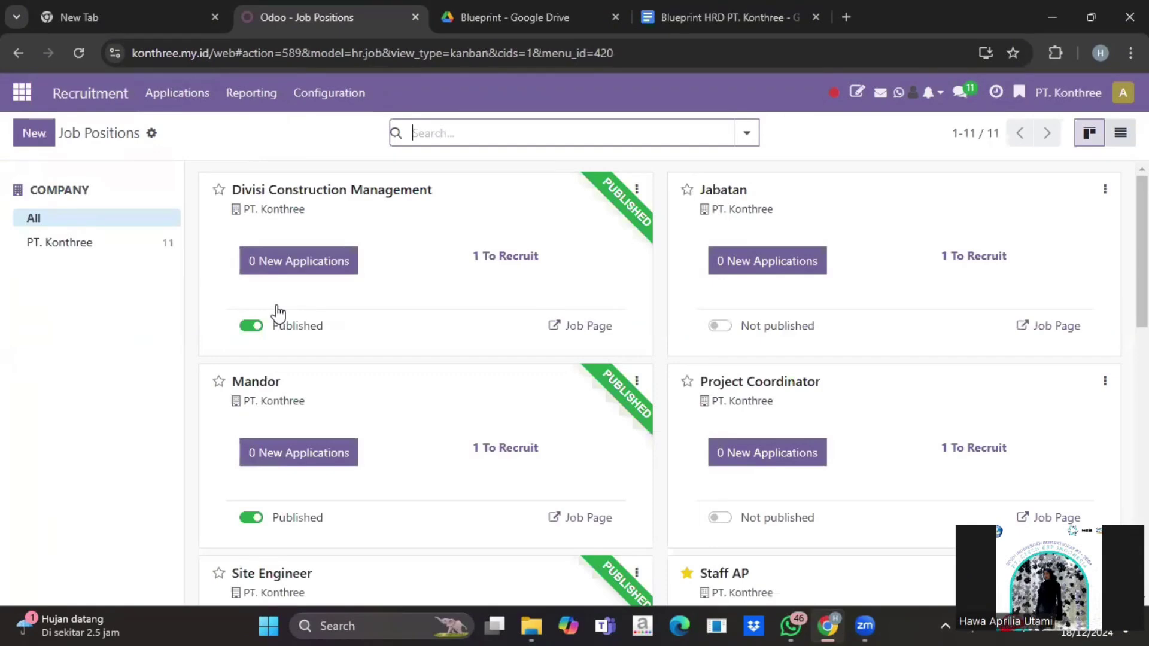
{"action": "left_click", "coordinate": [185, 95]}
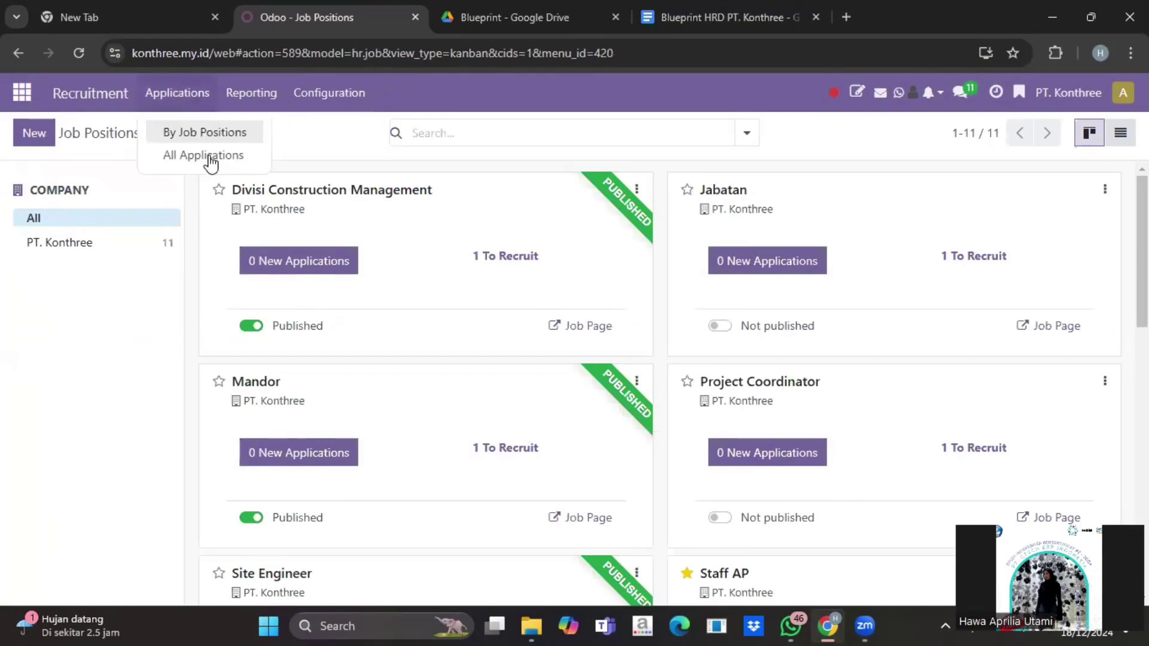
{"action": "left_click", "coordinate": [207, 154]}
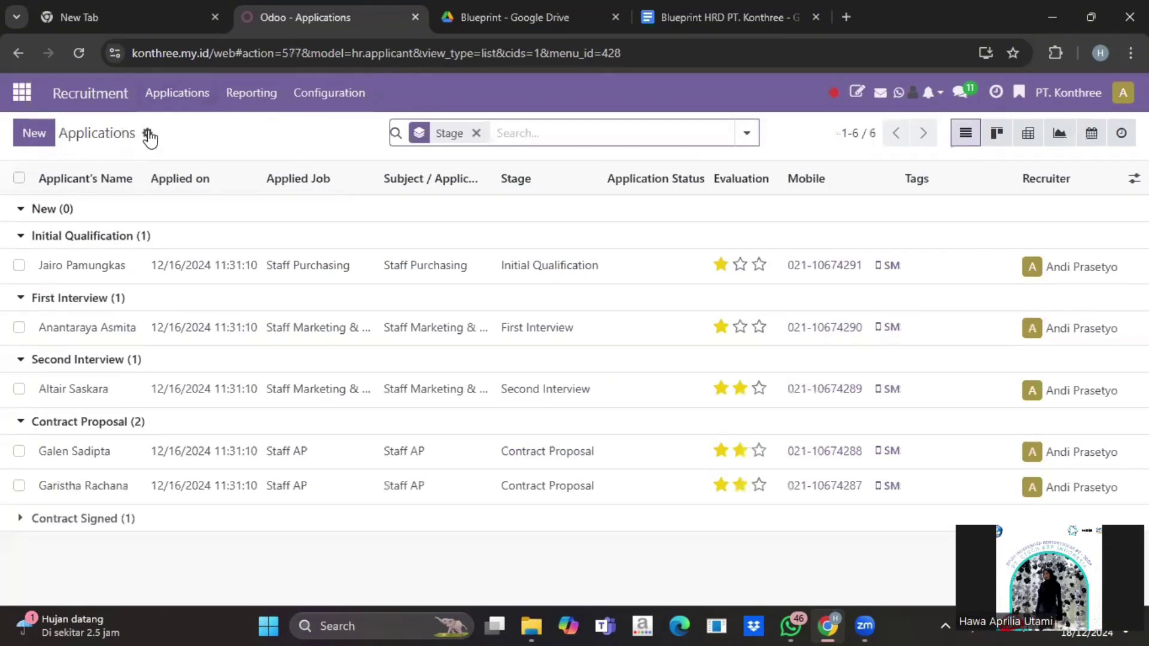
Step: Load 'HR Applications PT. Konthree' into the applications import and test the column mappings
{"action": "left_click", "coordinate": [147, 133]}
{"action": "left_click", "coordinate": [186, 210]}
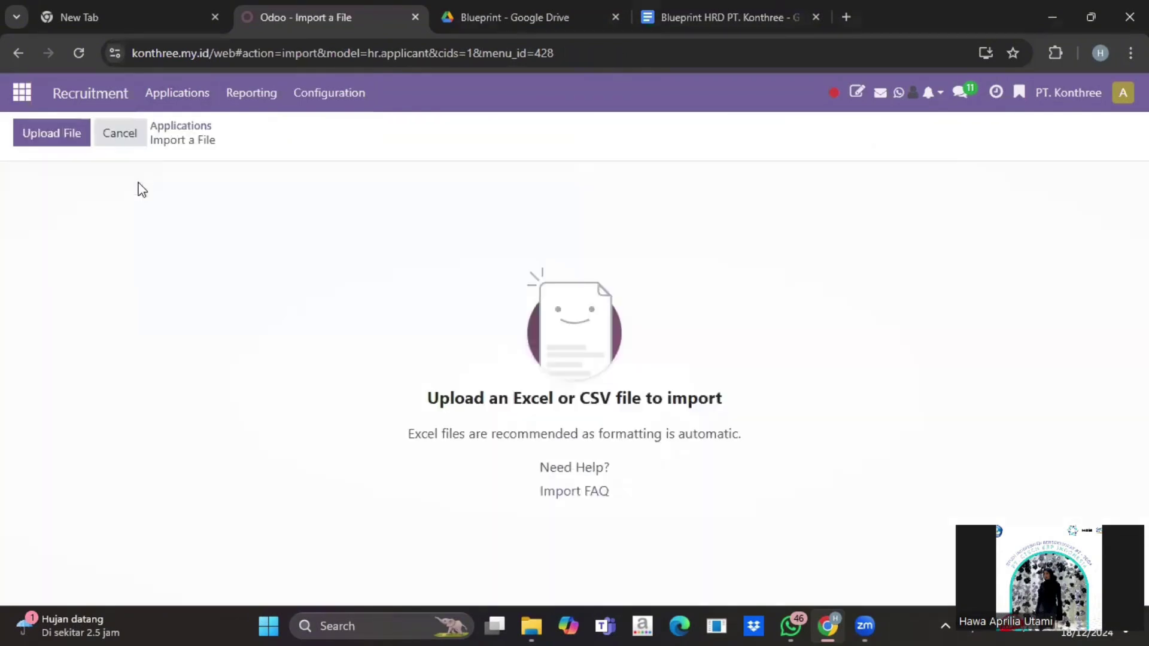
{"action": "left_click", "coordinate": [70, 131]}
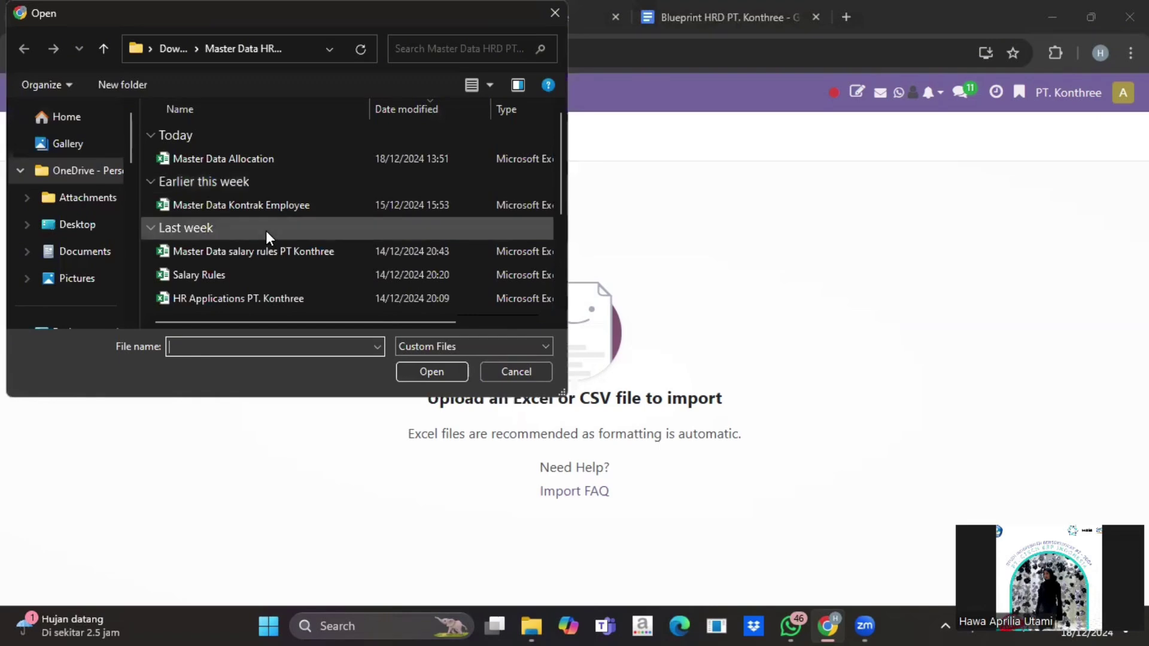
{"action": "scroll", "coordinate": [265, 231], "scroll_direction": "down", "scroll_amount": 1}
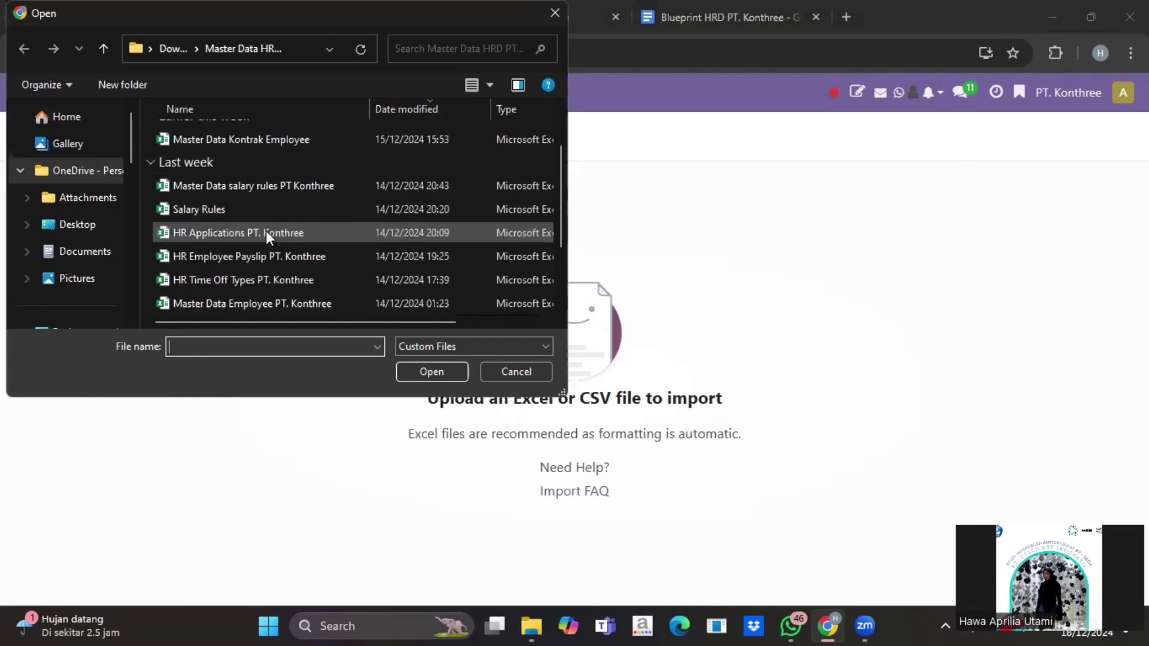
{"action": "left_click", "coordinate": [437, 376]}
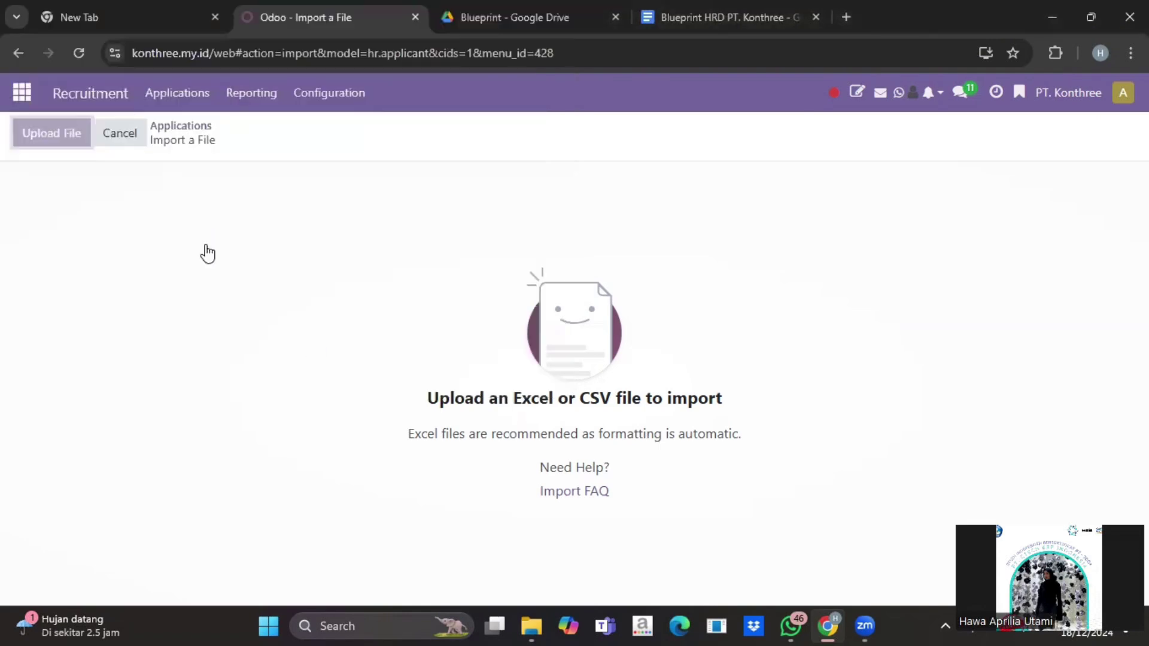
{"action": "left_click", "coordinate": [89, 135]}
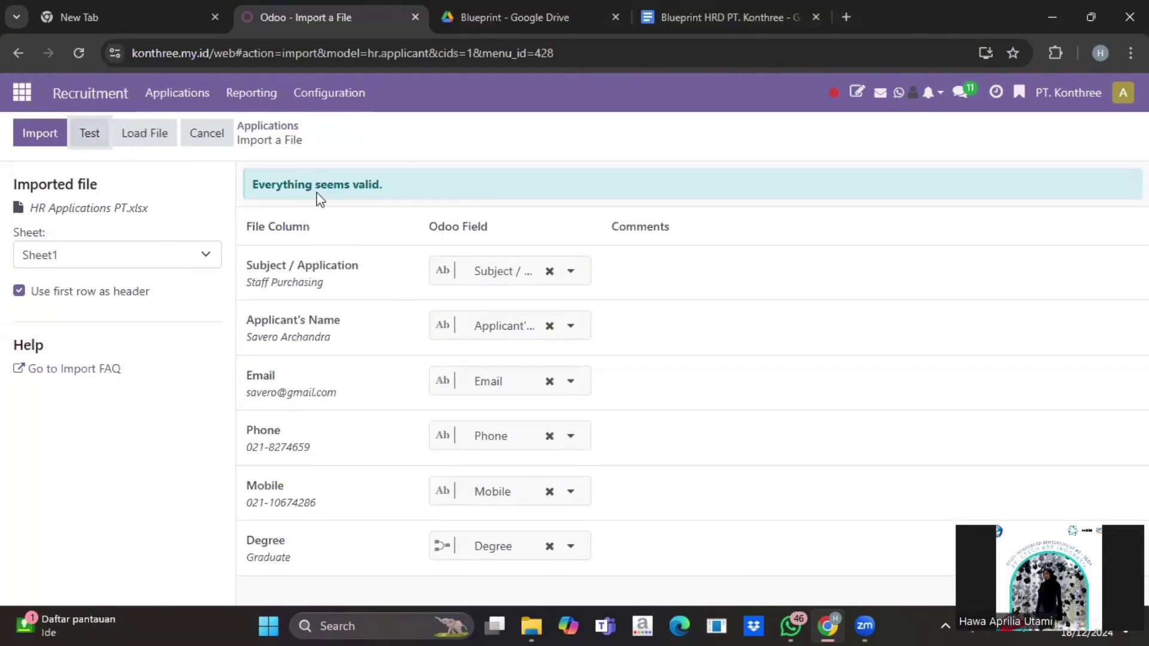
Step: Cancel the import and look through the Staff Purchasing applicant's form details
{"action": "left_click", "coordinate": [195, 141]}
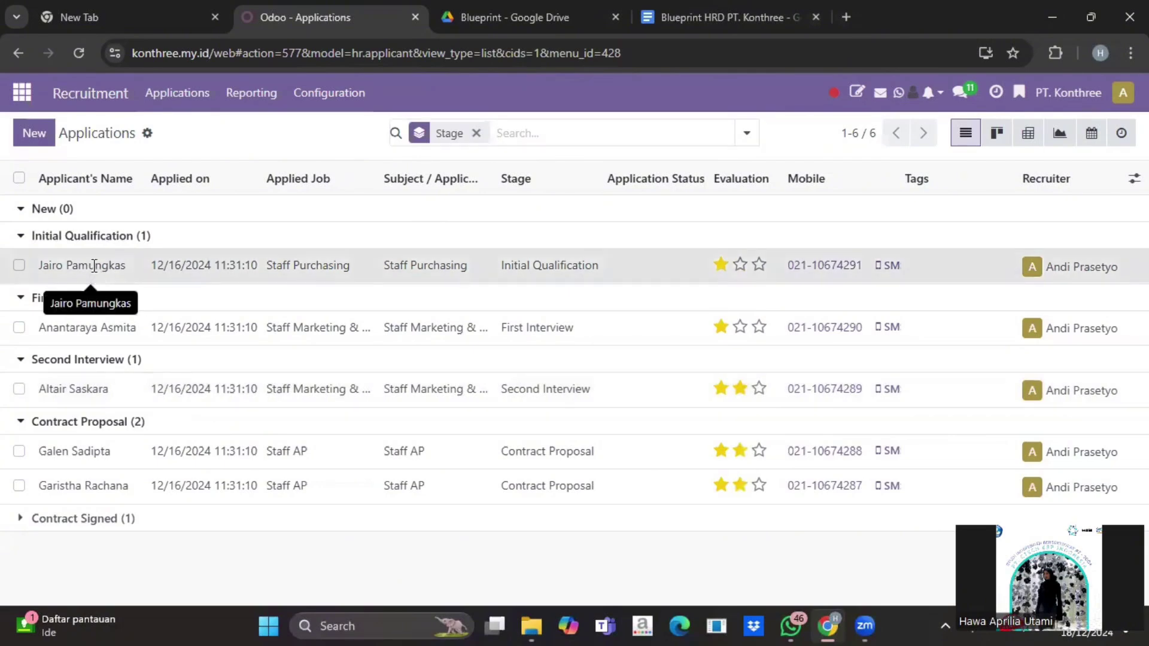
{"action": "left_click", "coordinate": [94, 271]}
{"action": "scroll", "coordinate": [200, 397], "scroll_direction": "down", "scroll_amount": 1}
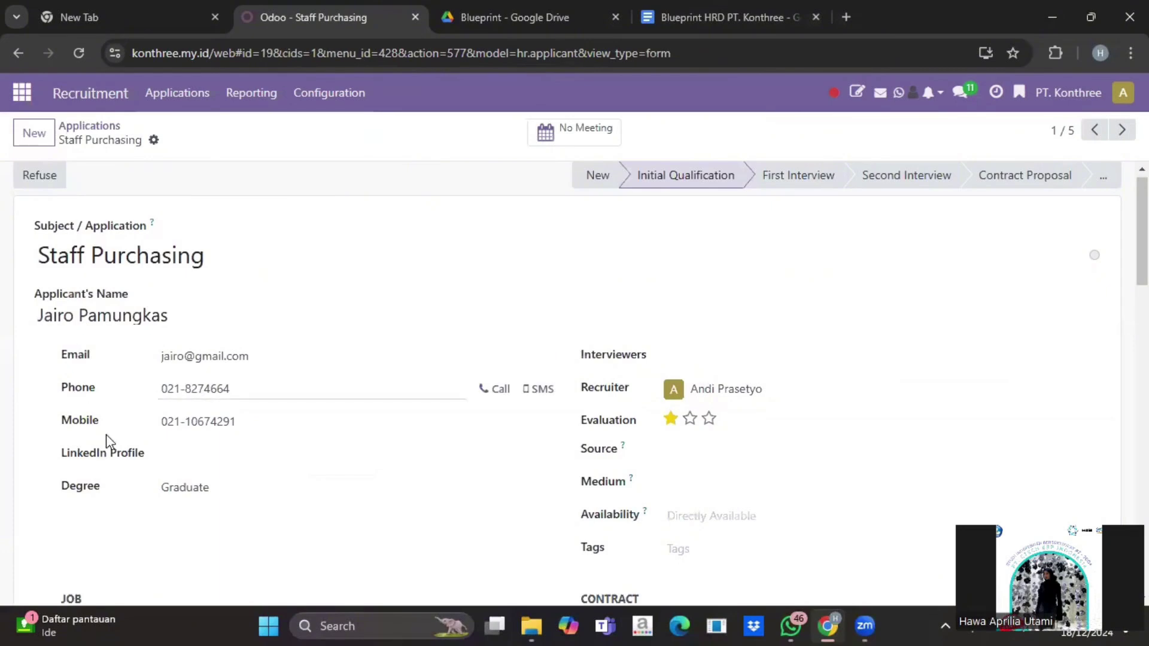
{"action": "scroll", "coordinate": [501, 447], "scroll_direction": "down", "scroll_amount": 2}
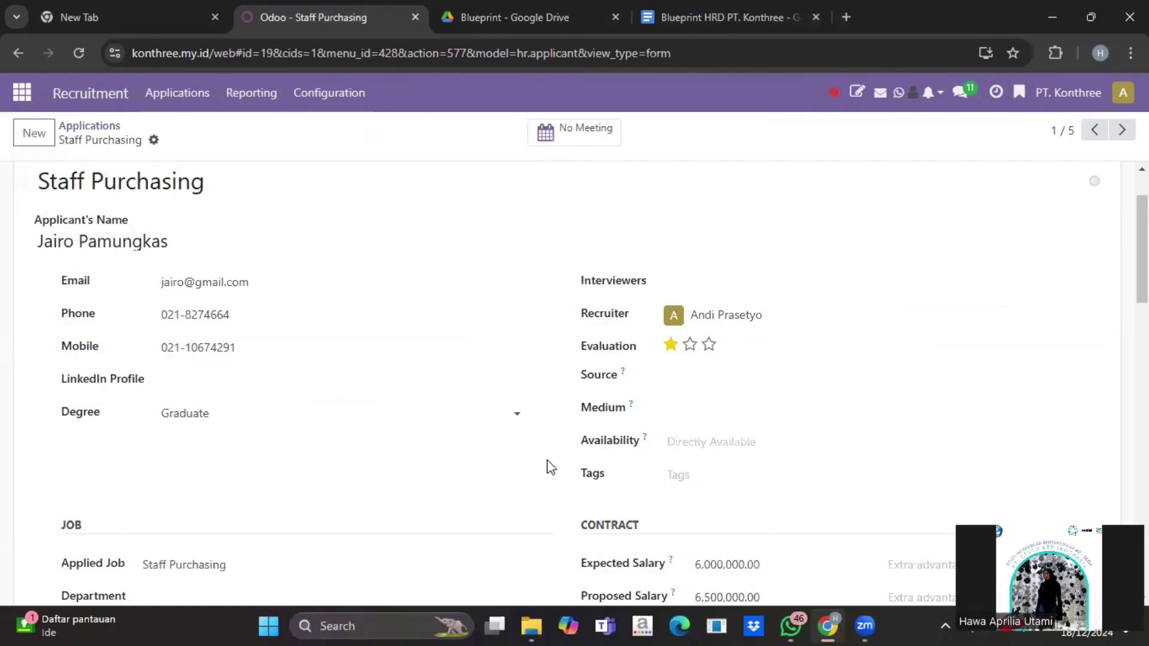
{"action": "scroll", "coordinate": [547, 465], "scroll_direction": "down", "scroll_amount": 3}
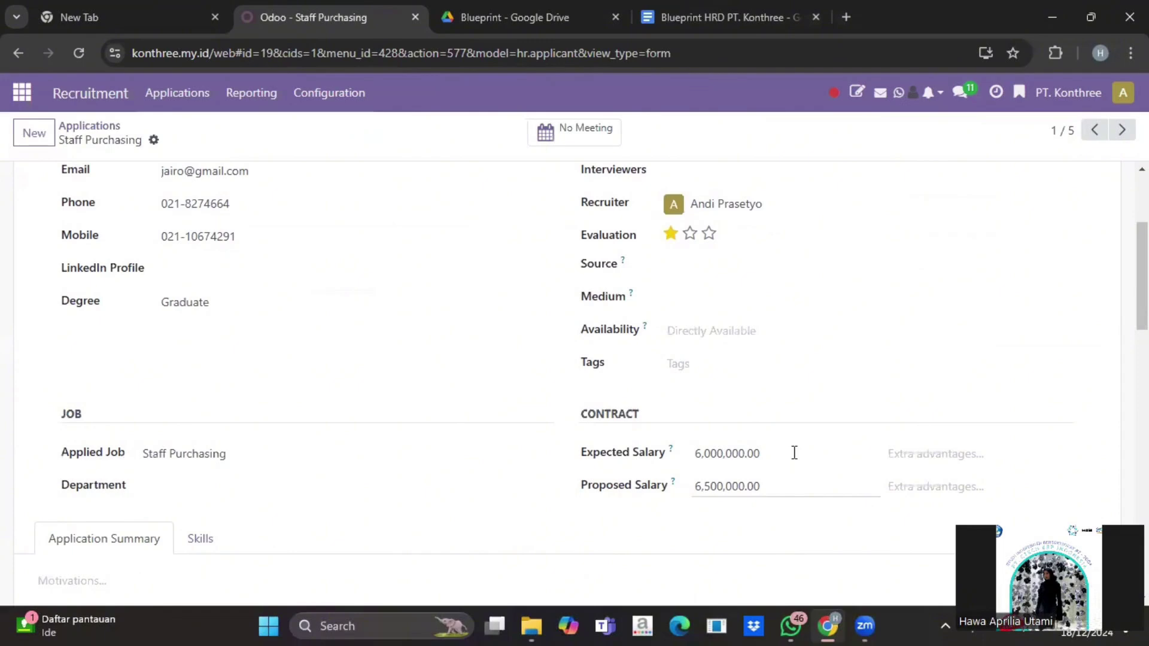
{"action": "scroll", "coordinate": [387, 367], "scroll_direction": "up", "scroll_amount": 3}
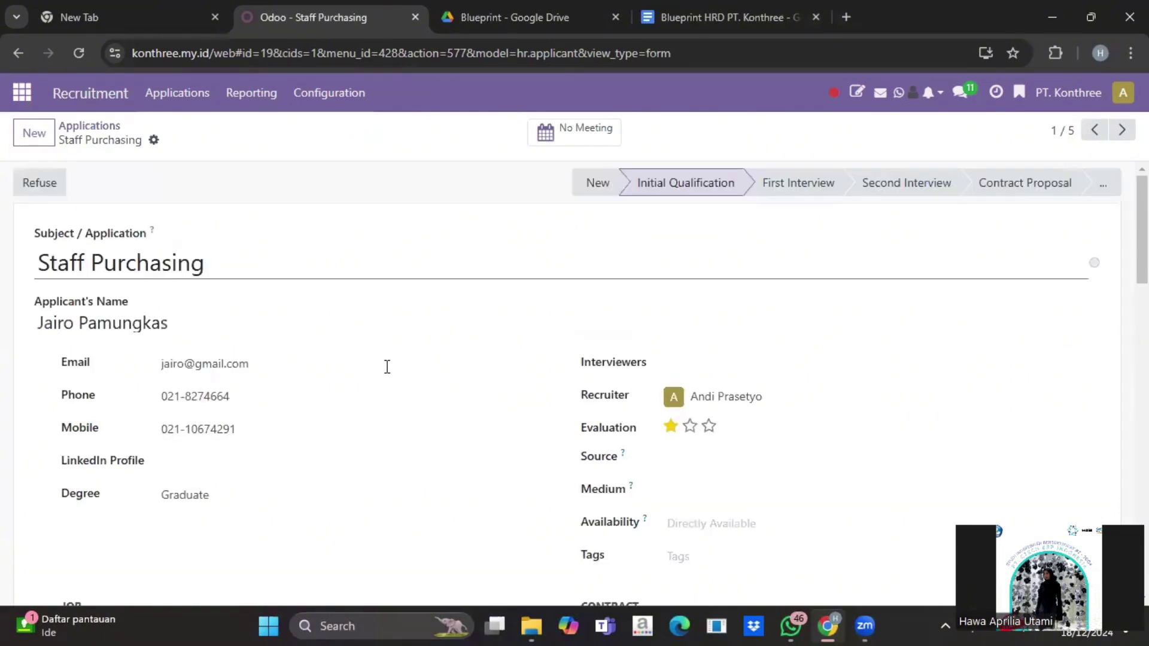
{"action": "scroll", "coordinate": [387, 367], "scroll_direction": "down", "scroll_amount": 2}
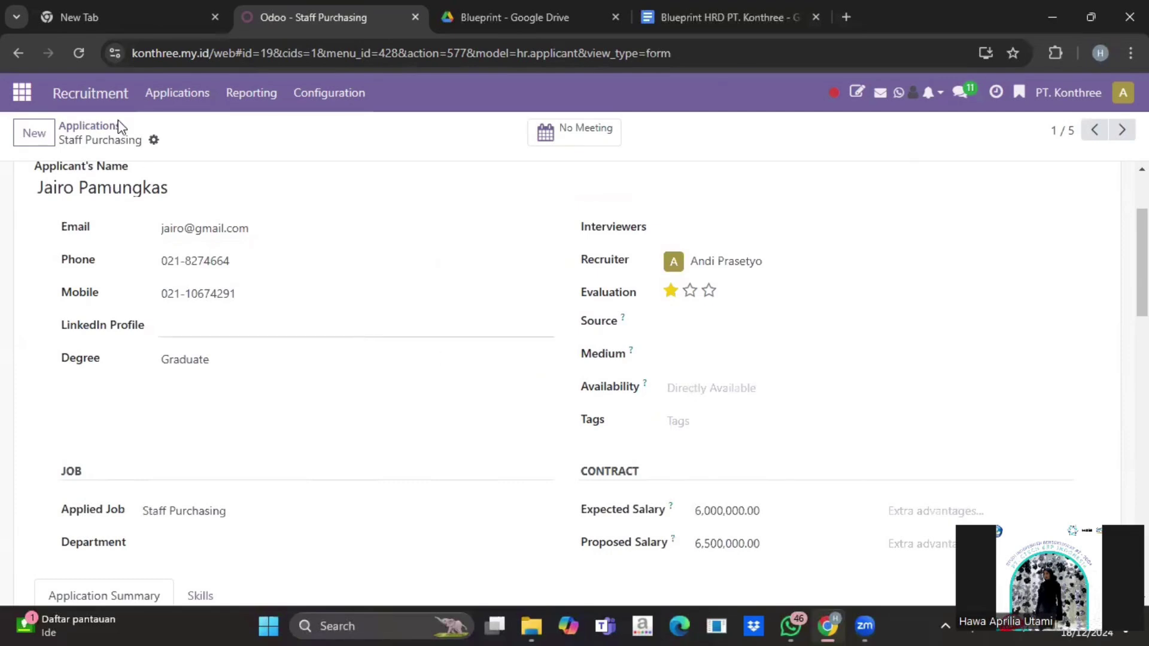
{"action": "scroll", "coordinate": [103, 130], "scroll_direction": "up", "scroll_amount": 2}
Step: Return to Applications and browse the 11 job positions and their application counts by job position
{"action": "left_click", "coordinate": [103, 130]}
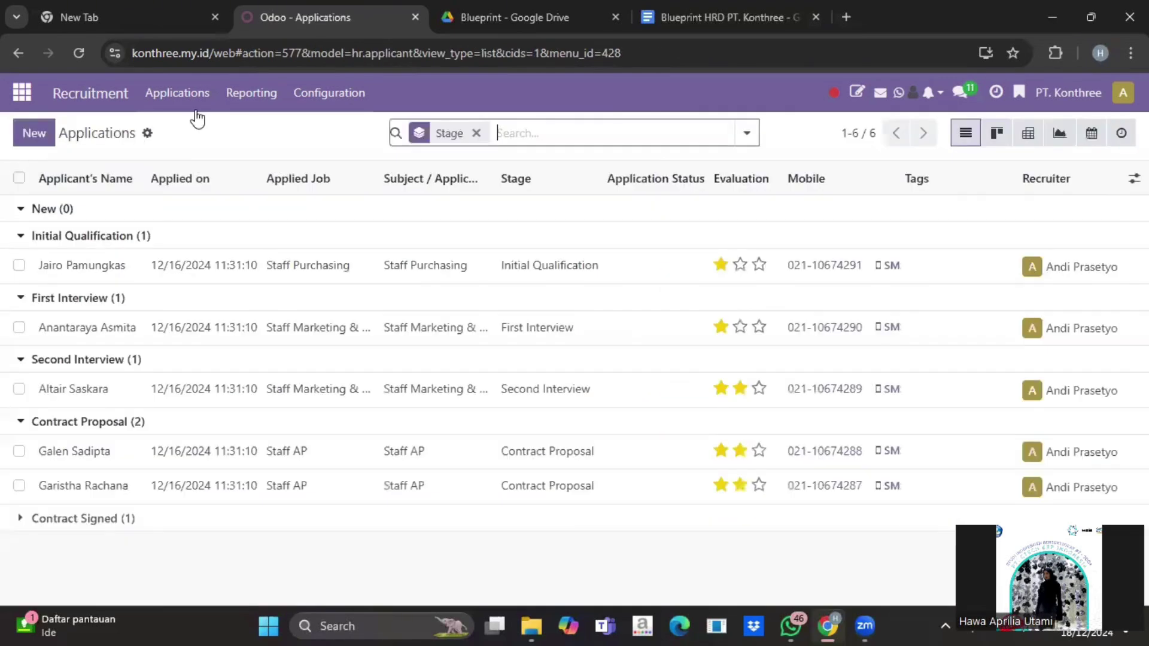
{"action": "left_click", "coordinate": [189, 92]}
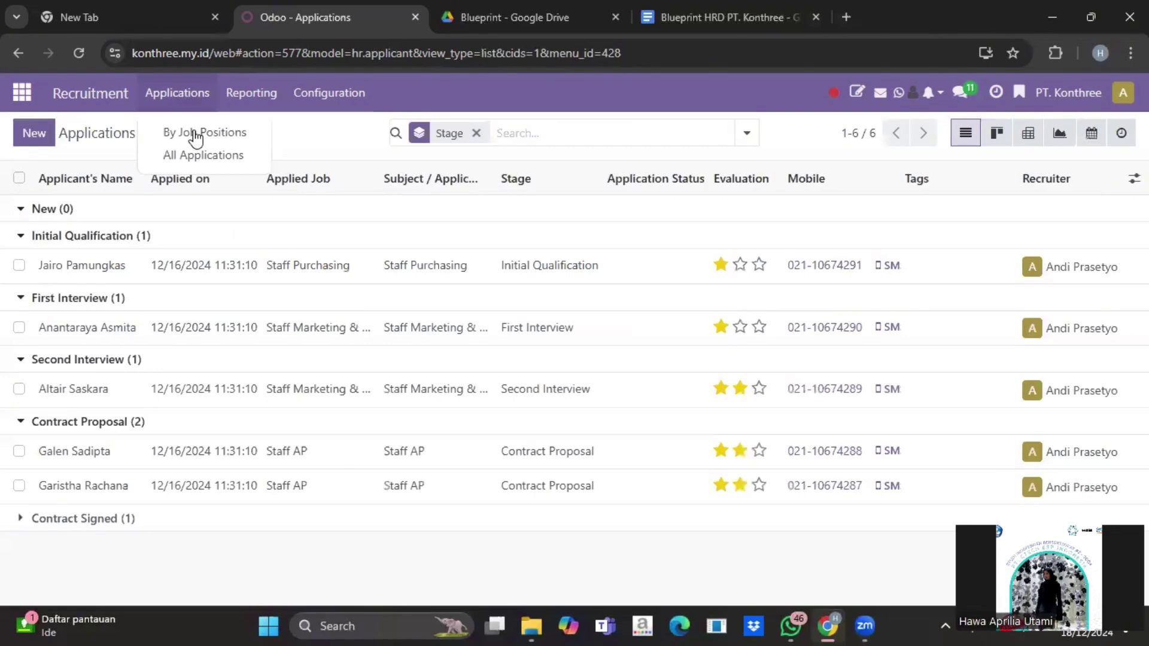
{"action": "left_click", "coordinate": [196, 134]}
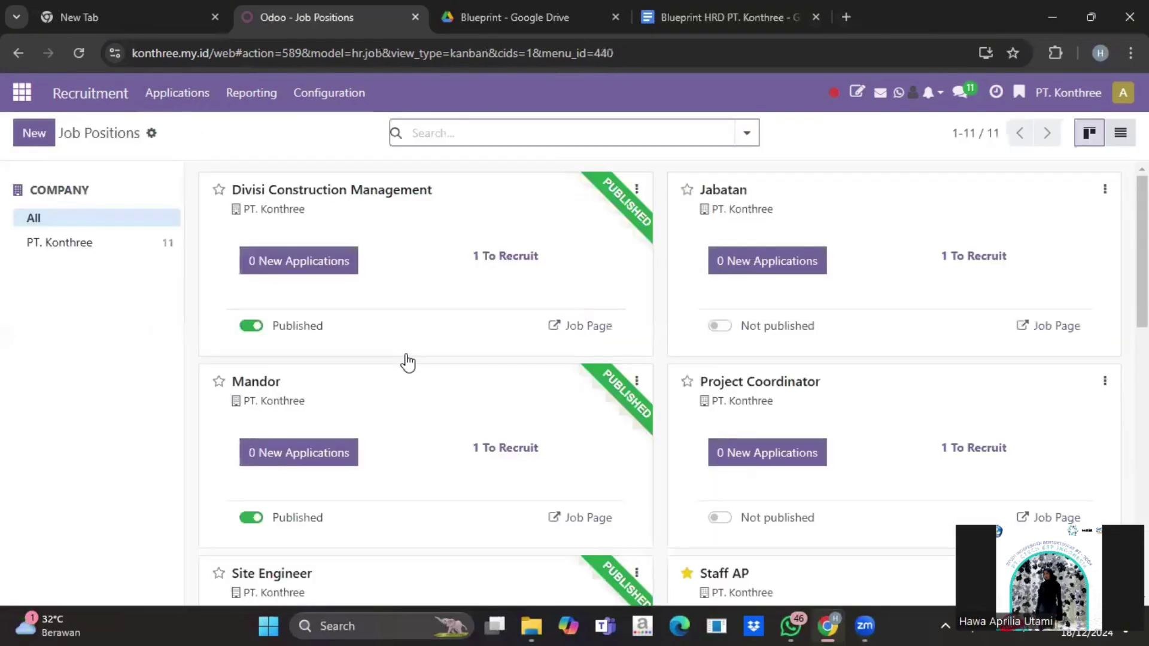
{"action": "scroll", "coordinate": [406, 363], "scroll_direction": "down", "scroll_amount": 2}
{"action": "scroll", "coordinate": [407, 362], "scroll_direction": "down", "scroll_amount": 5}
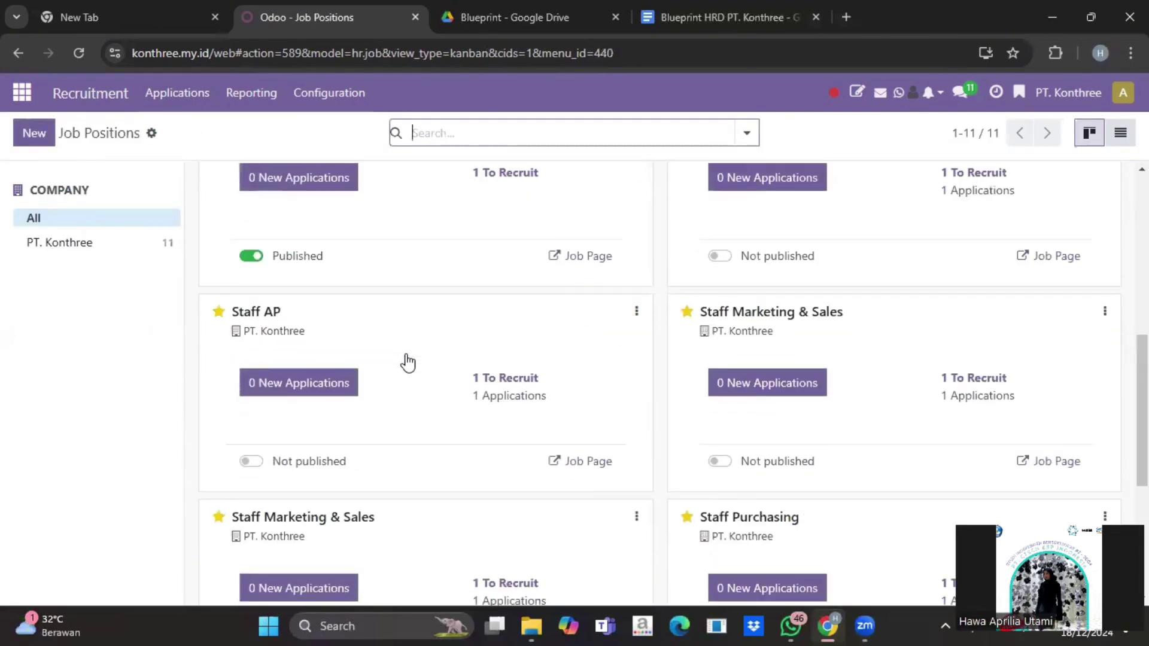
{"action": "scroll", "coordinate": [407, 363], "scroll_direction": "down", "scroll_amount": 2}
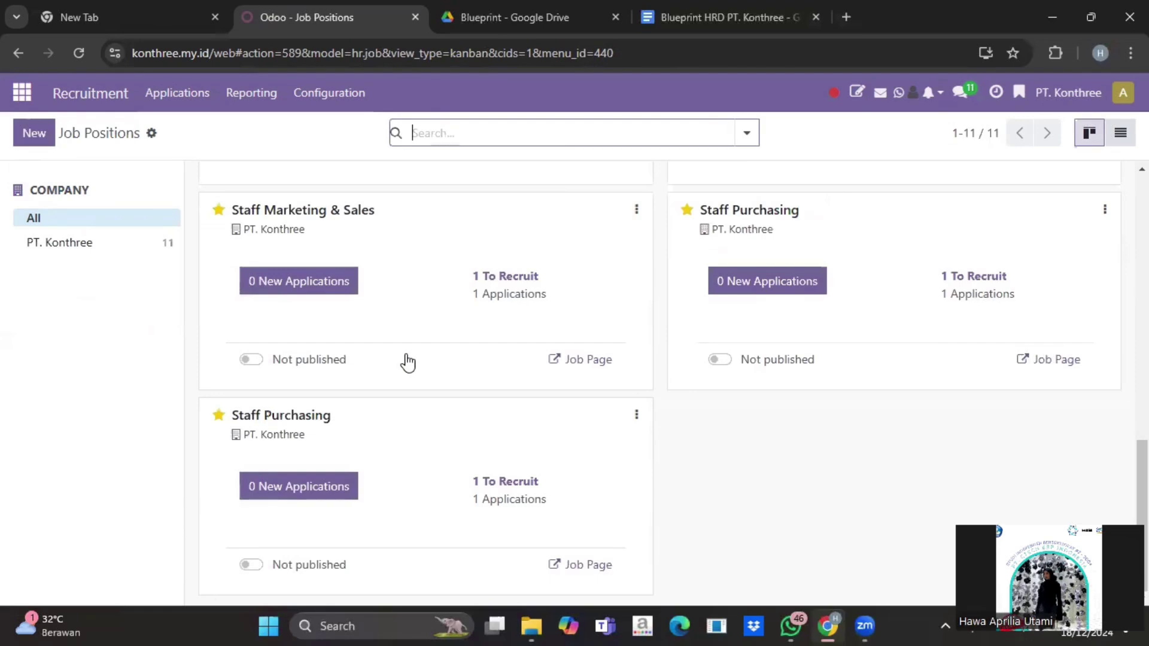
{"action": "scroll", "coordinate": [408, 363], "scroll_direction": "up", "scroll_amount": 3}
{"action": "scroll", "coordinate": [407, 363], "scroll_direction": "up", "scroll_amount": 6}
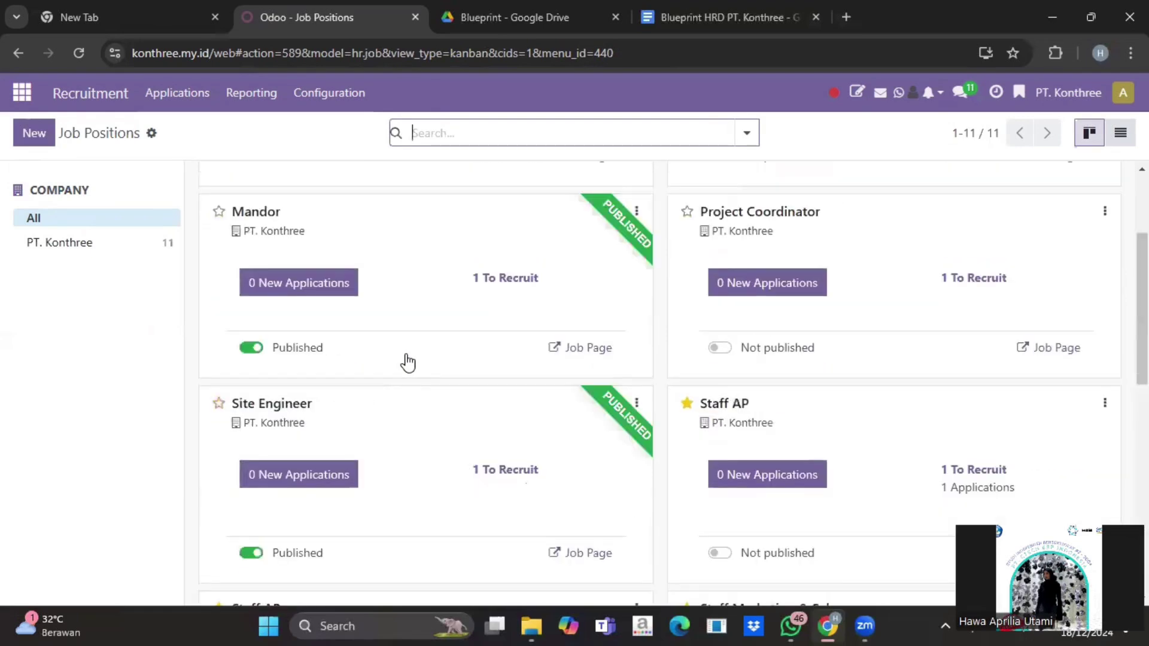
{"action": "scroll", "coordinate": [407, 362], "scroll_direction": "up", "scroll_amount": 3}
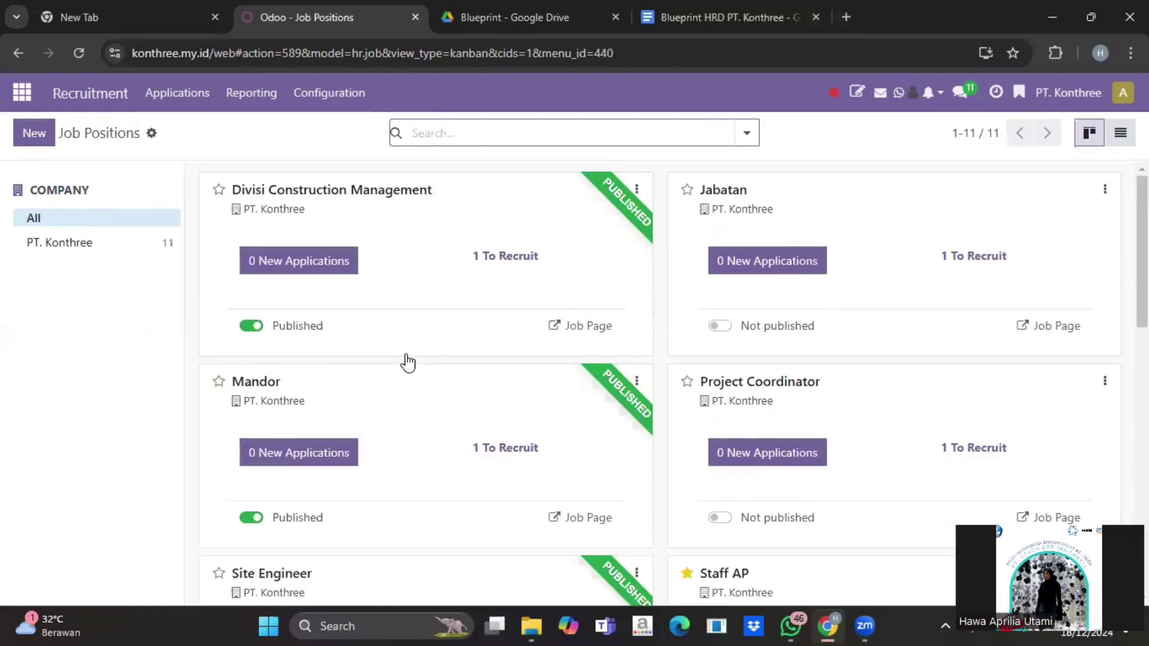
{"action": "scroll", "coordinate": [405, 361], "scroll_direction": "down", "scroll_amount": 8}
{"action": "scroll", "coordinate": [405, 361], "scroll_direction": "up", "scroll_amount": 8}
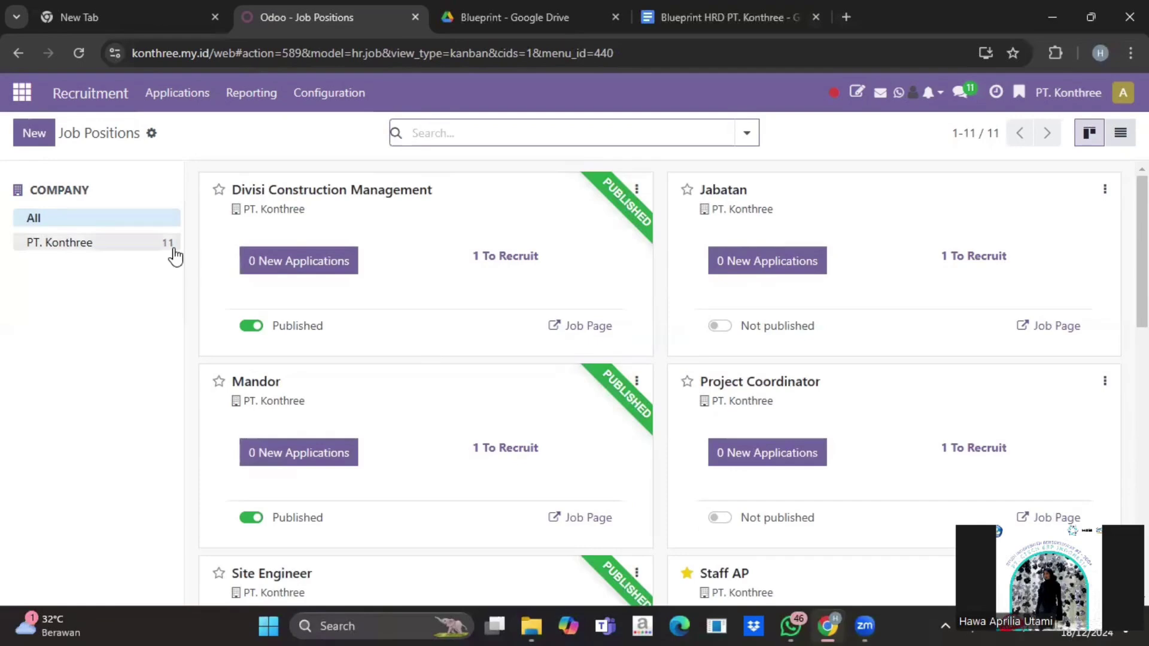
Step: Load 'HR Employee Payslip PT. Konthree' into the Payroll payslip import and test the mappings
{"action": "left_click", "coordinate": [22, 93]}
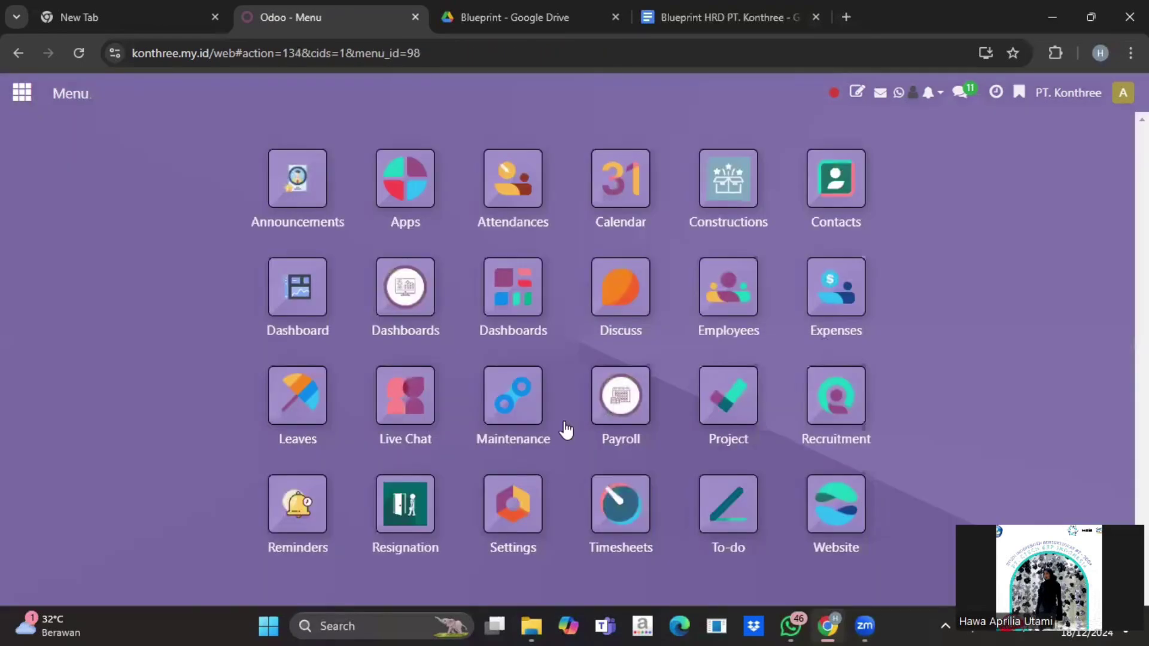
{"action": "left_click", "coordinate": [622, 398]}
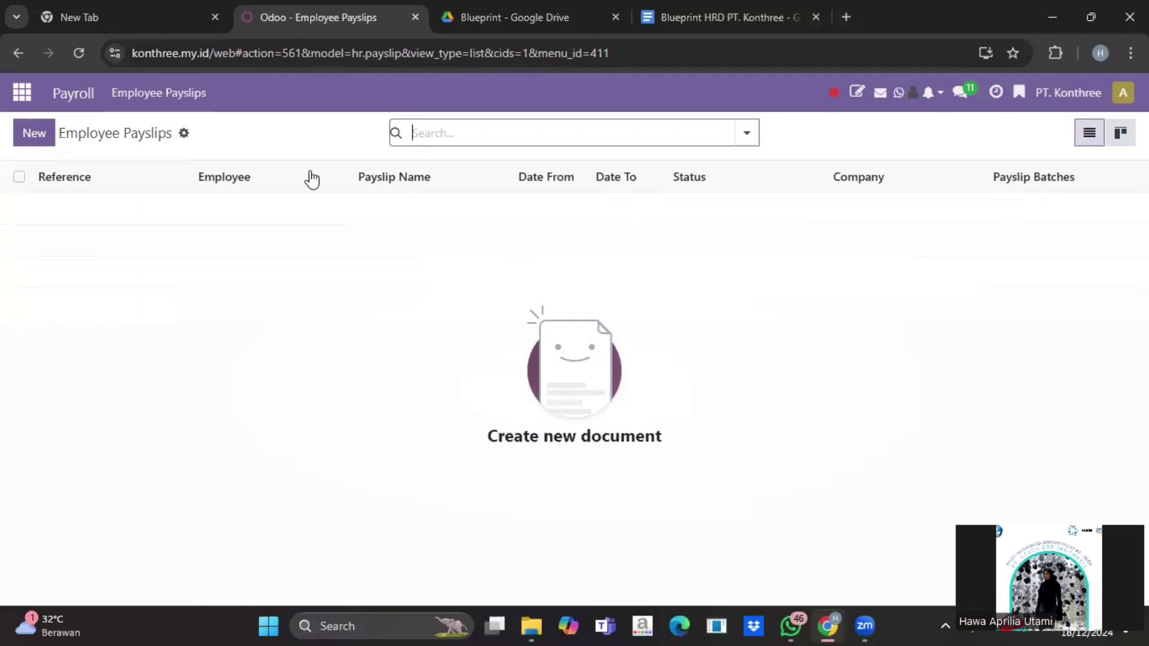
{"action": "left_click", "coordinate": [184, 134]}
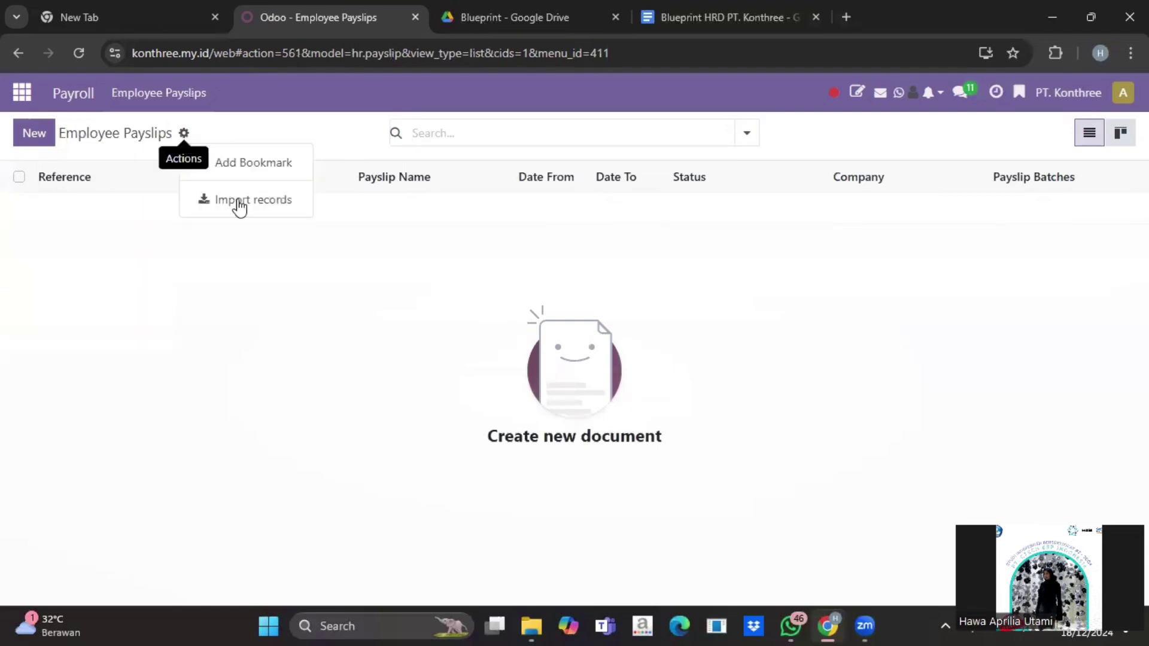
{"action": "left_click", "coordinate": [238, 202]}
{"action": "left_click", "coordinate": [67, 132]}
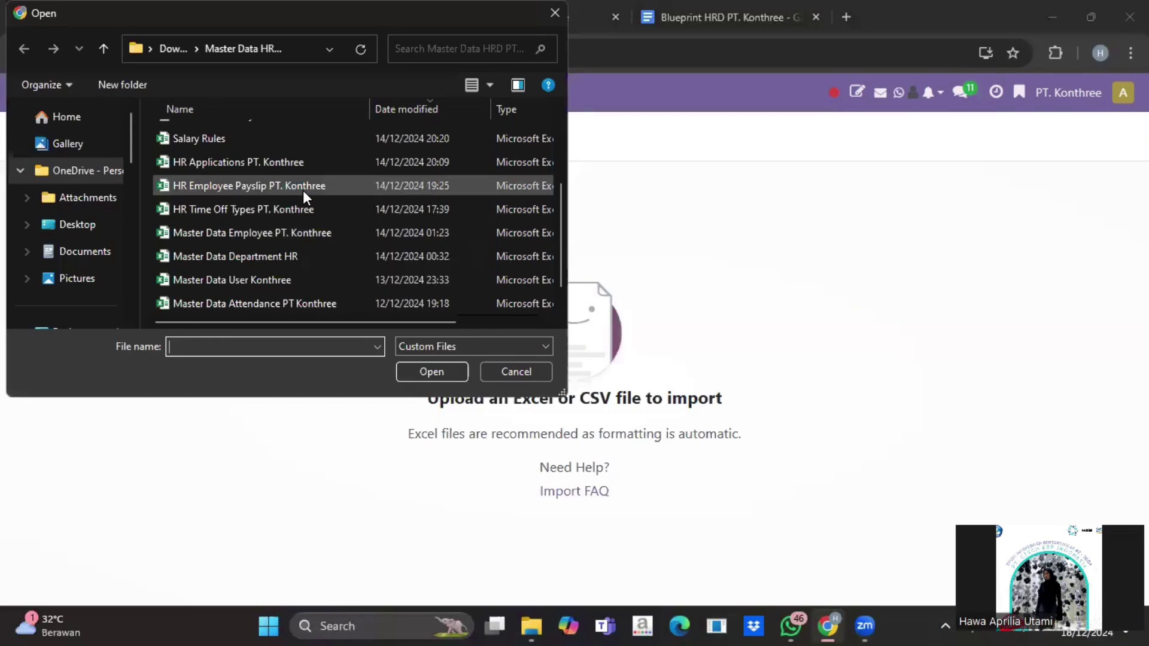
{"action": "left_click", "coordinate": [303, 187]}
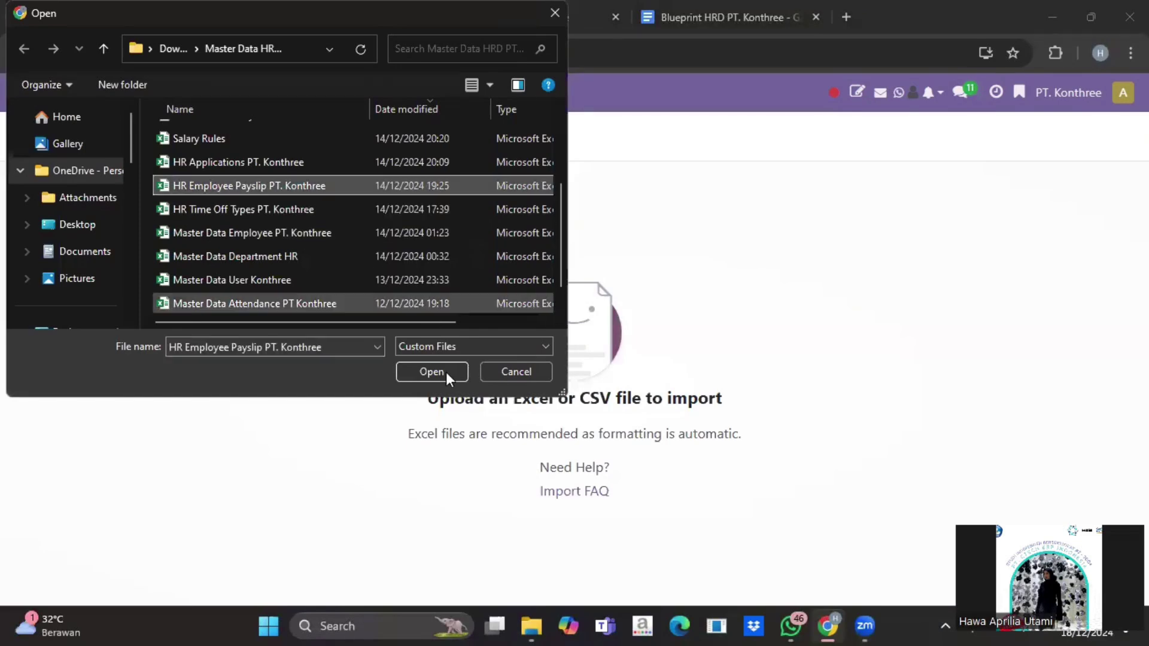
{"action": "left_click", "coordinate": [444, 372]}
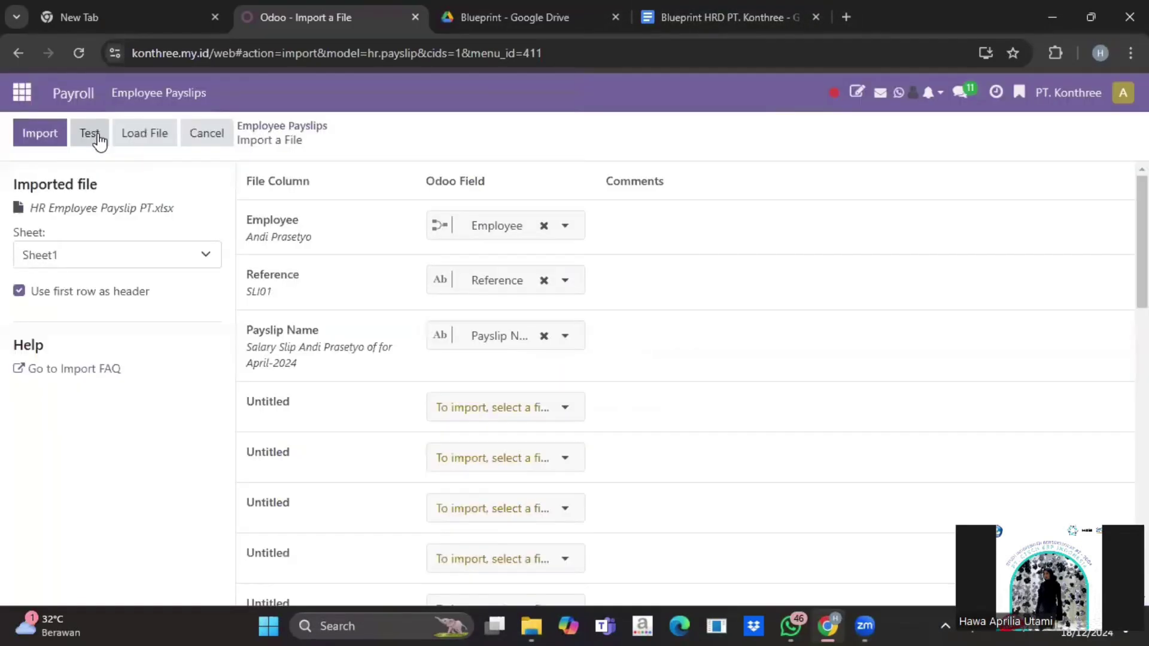
{"action": "left_click", "coordinate": [97, 132]}
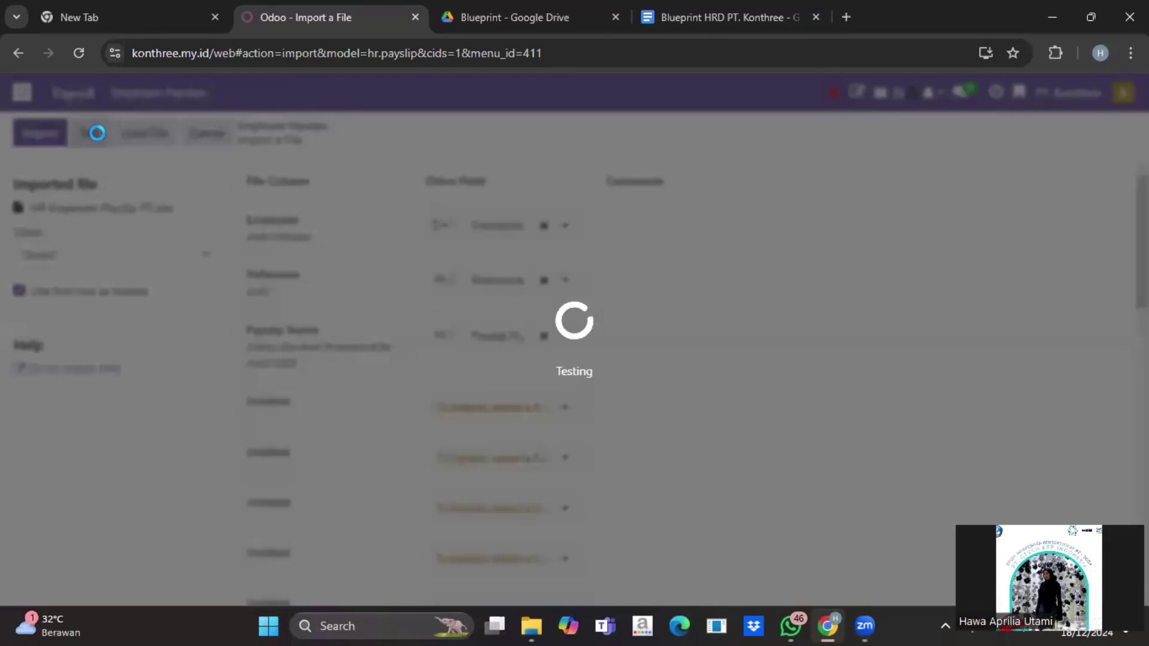
Step: Import the payslips, creating 15 draft April-2024 salary slips
{"action": "scroll", "coordinate": [376, 421], "scroll_direction": "down", "scroll_amount": 3}
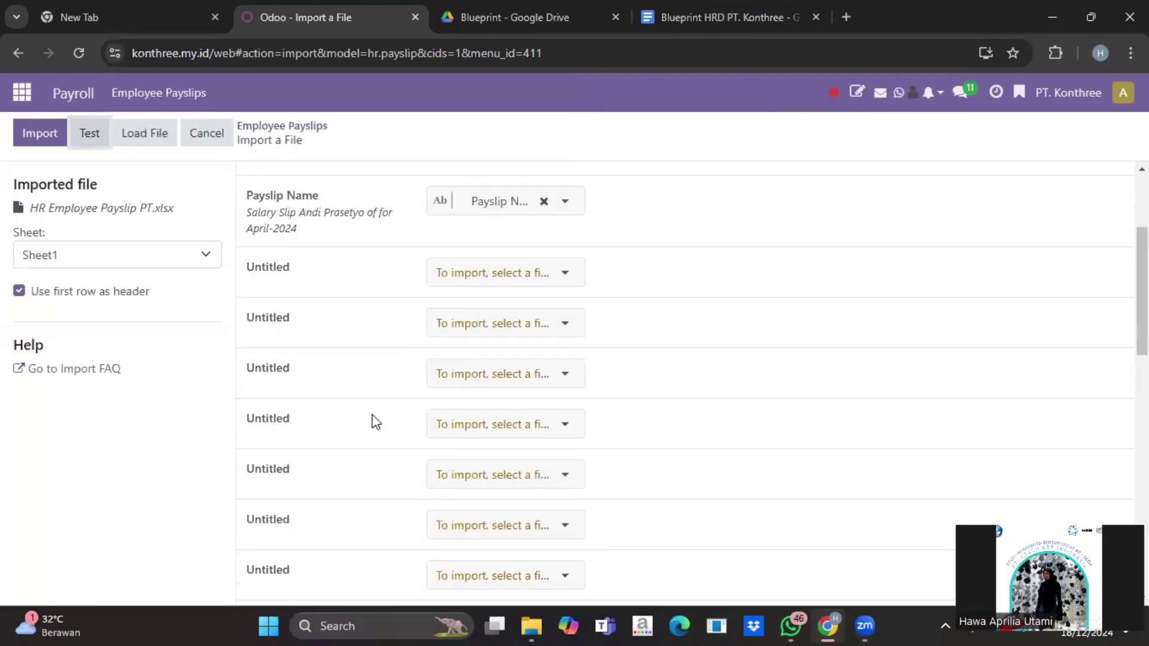
{"action": "scroll", "coordinate": [376, 420], "scroll_direction": "up", "scroll_amount": 3}
{"action": "mouse_move", "coordinate": [376, 421]}
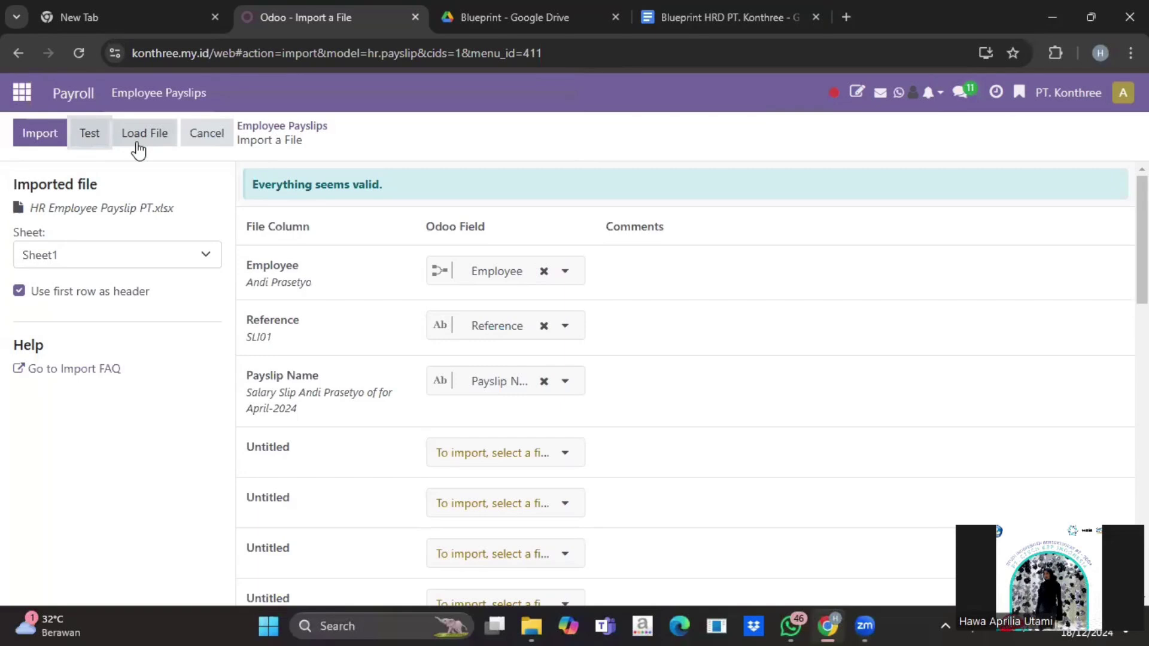
{"action": "left_click", "coordinate": [41, 143]}
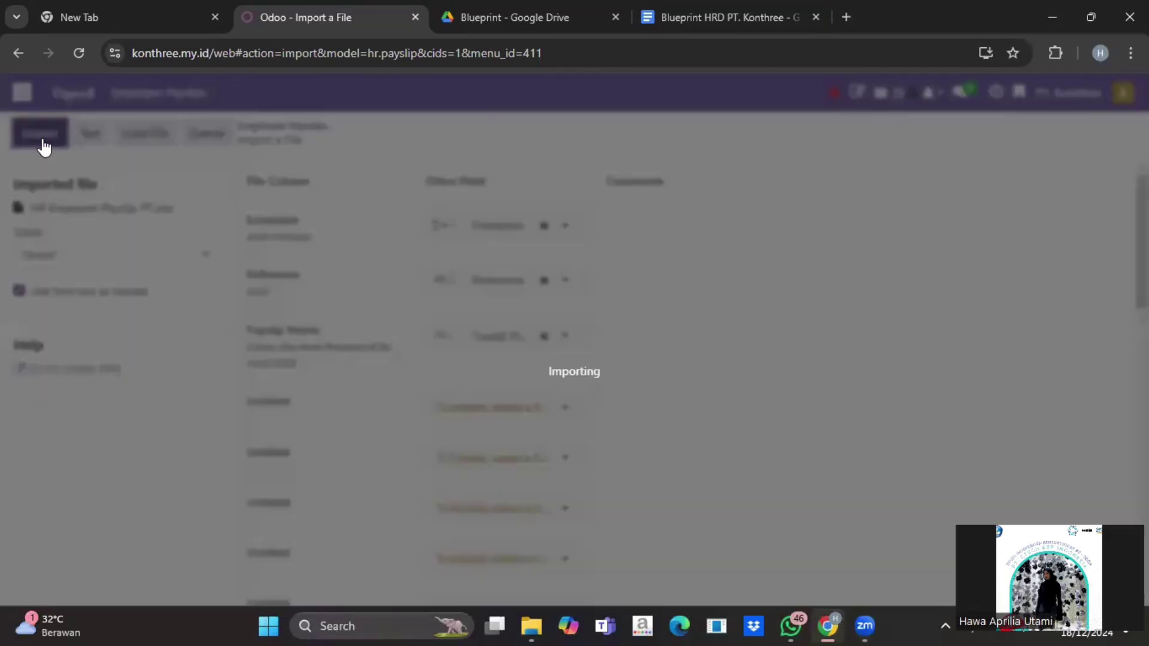
{"action": "scroll", "coordinate": [250, 354], "scroll_direction": "down", "scroll_amount": 2}
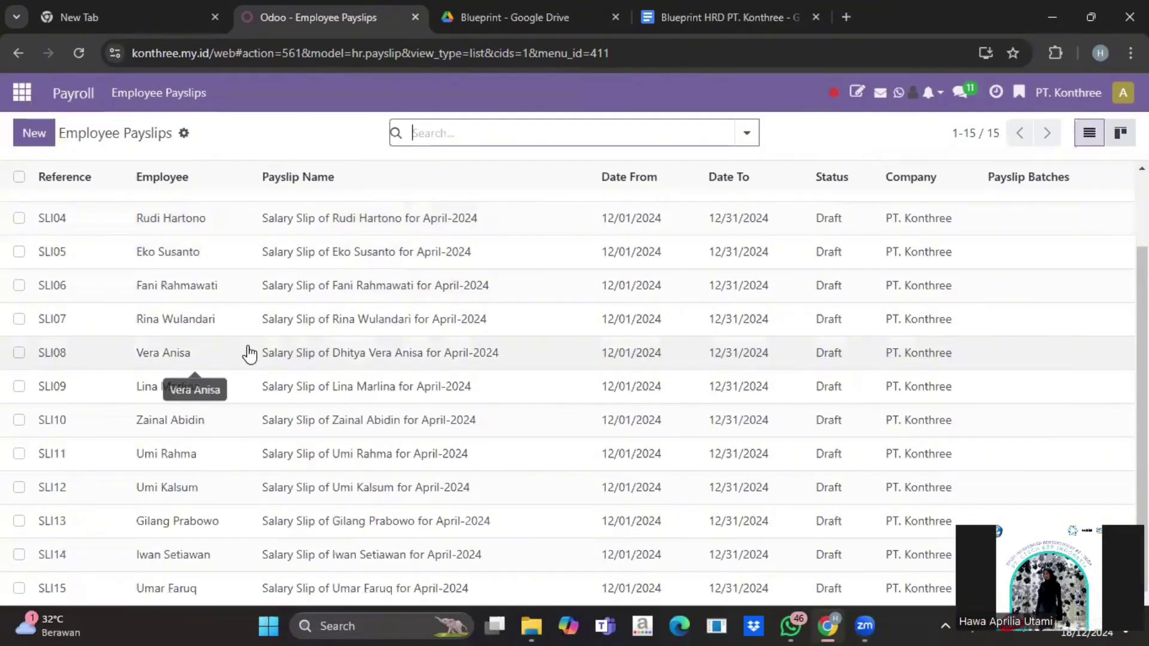
Step: Scroll through the 15 imported April-2024 payslips in Employee Payslips
{"action": "scroll", "coordinate": [249, 354], "scroll_direction": "up", "scroll_amount": 2}
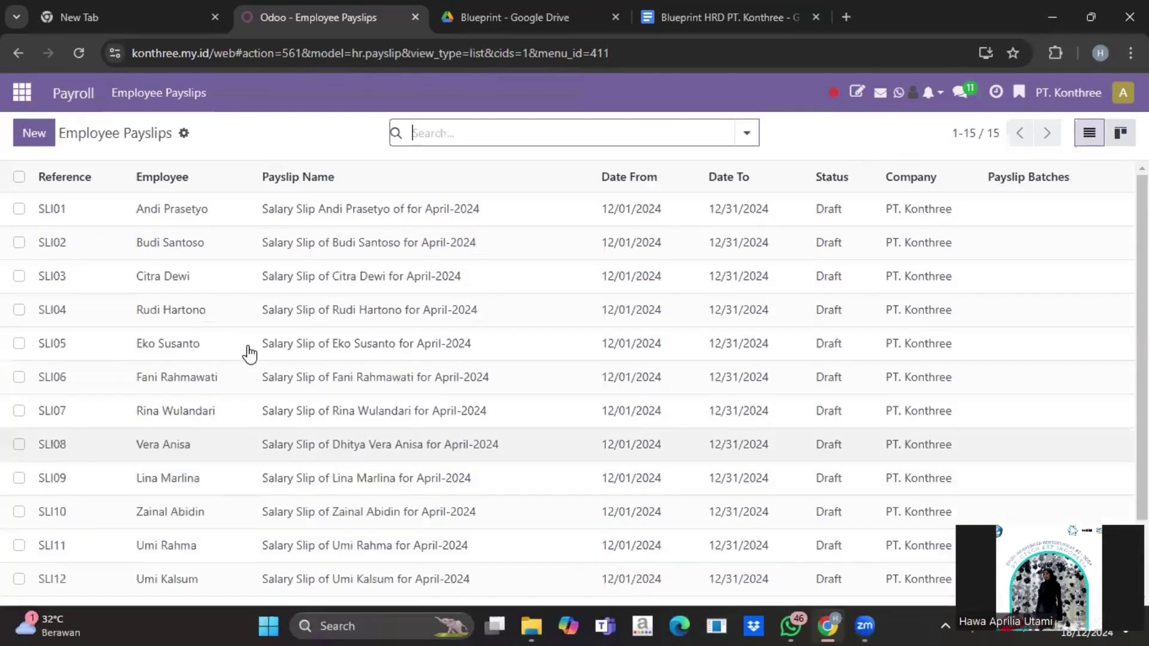
{"action": "scroll", "coordinate": [249, 354], "scroll_direction": "down", "scroll_amount": 2}
{"action": "scroll", "coordinate": [249, 353], "scroll_direction": "up", "scroll_amount": 2}
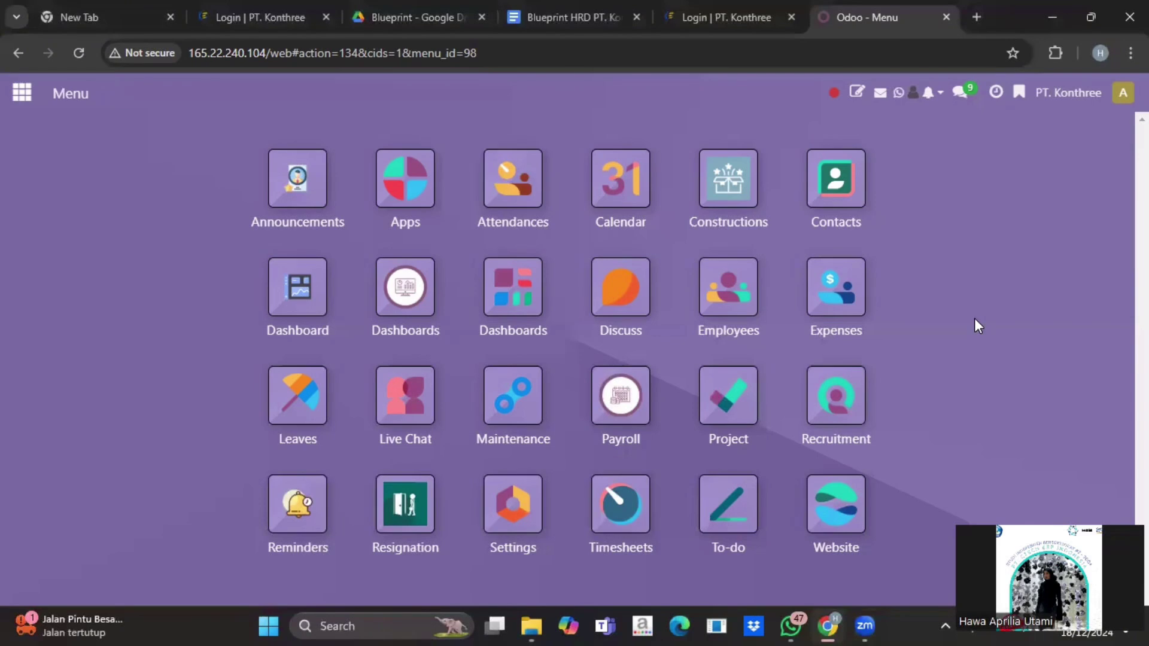
Step: Load 'Master Data Attendance PT Konthree' into the Attendances import to preview its field mapping
{"action": "left_click", "coordinate": [526, 190]}
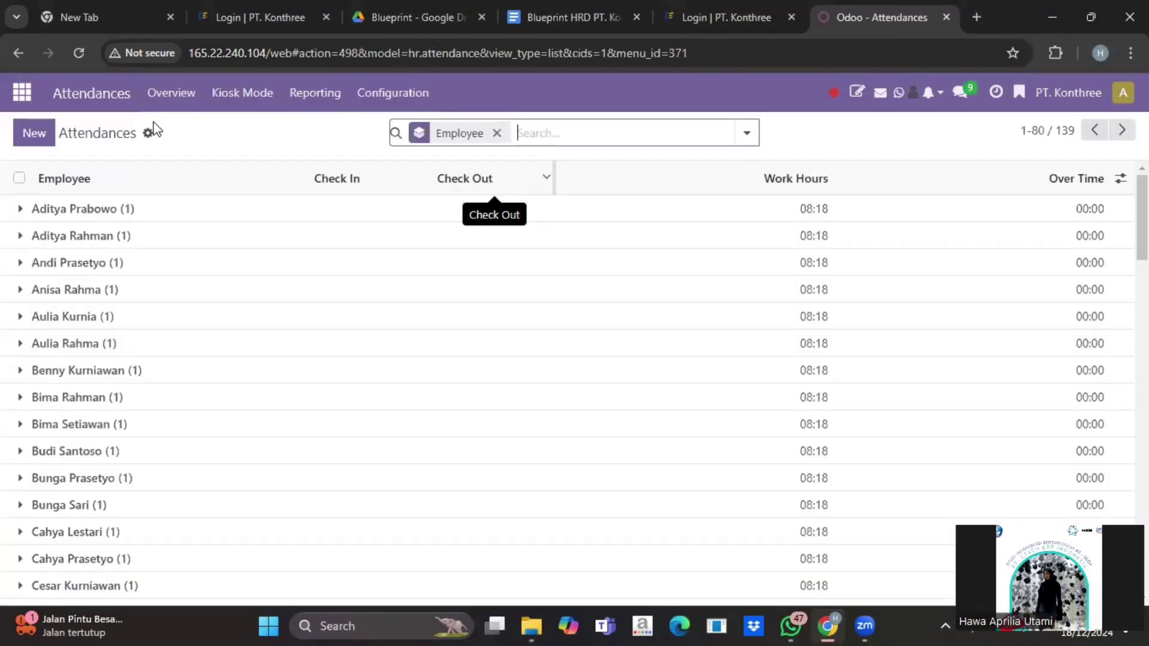
{"action": "left_click", "coordinate": [149, 134]}
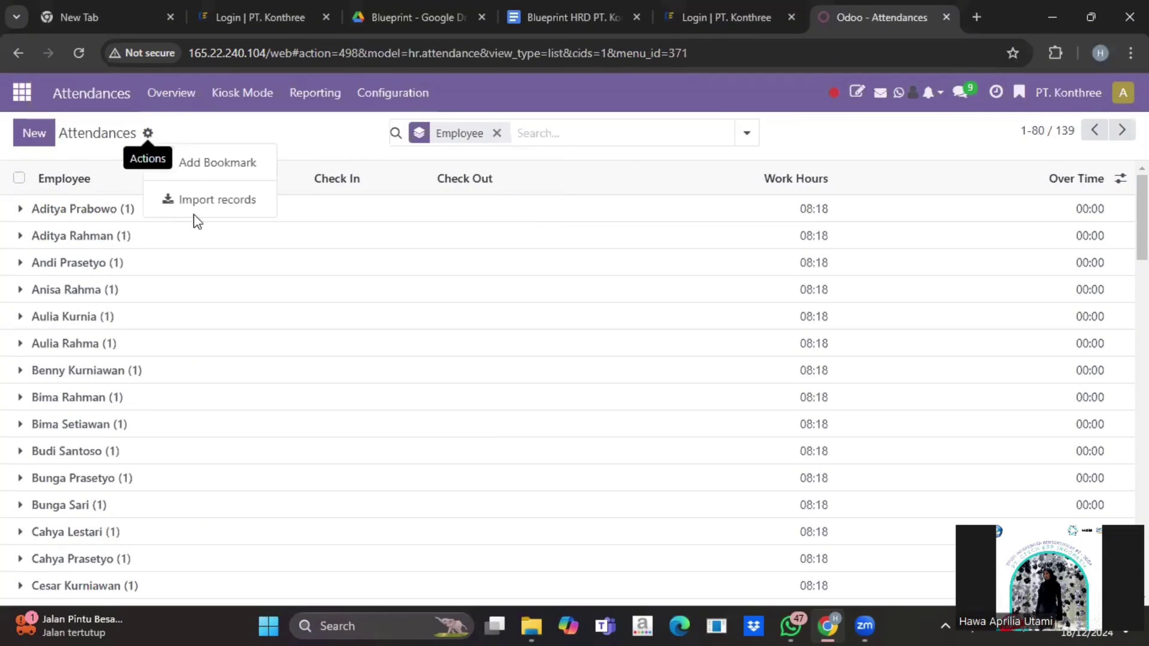
{"action": "left_click", "coordinate": [189, 199]}
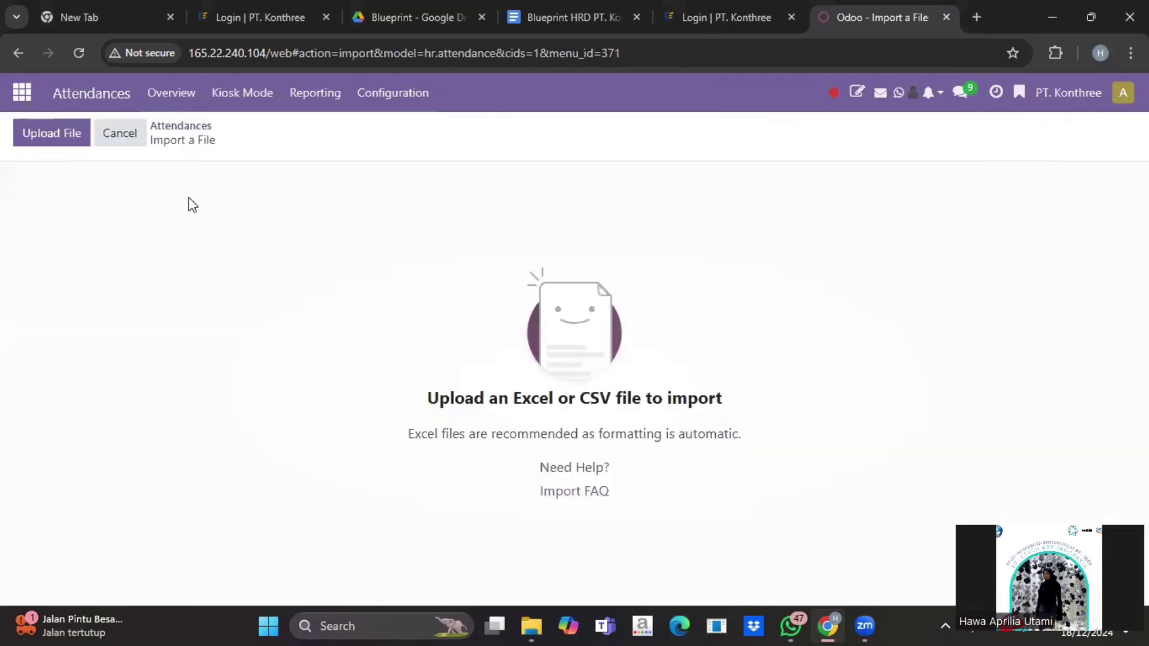
{"action": "left_click", "coordinate": [51, 130]}
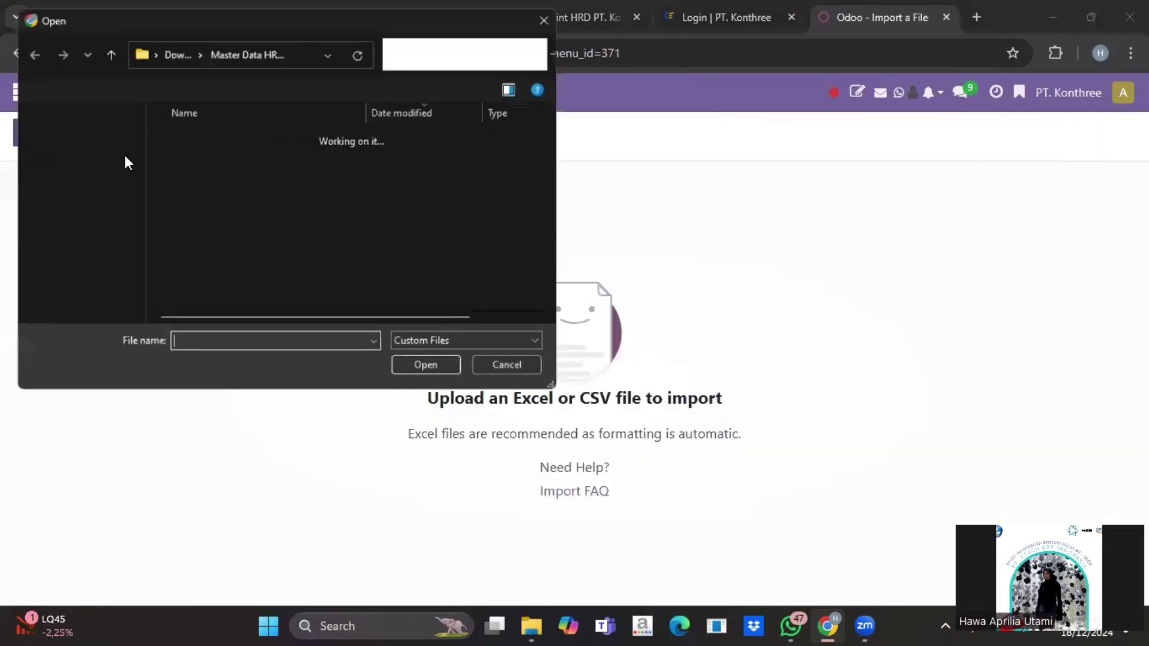
{"action": "scroll", "coordinate": [220, 206], "scroll_direction": "down", "scroll_amount": 2}
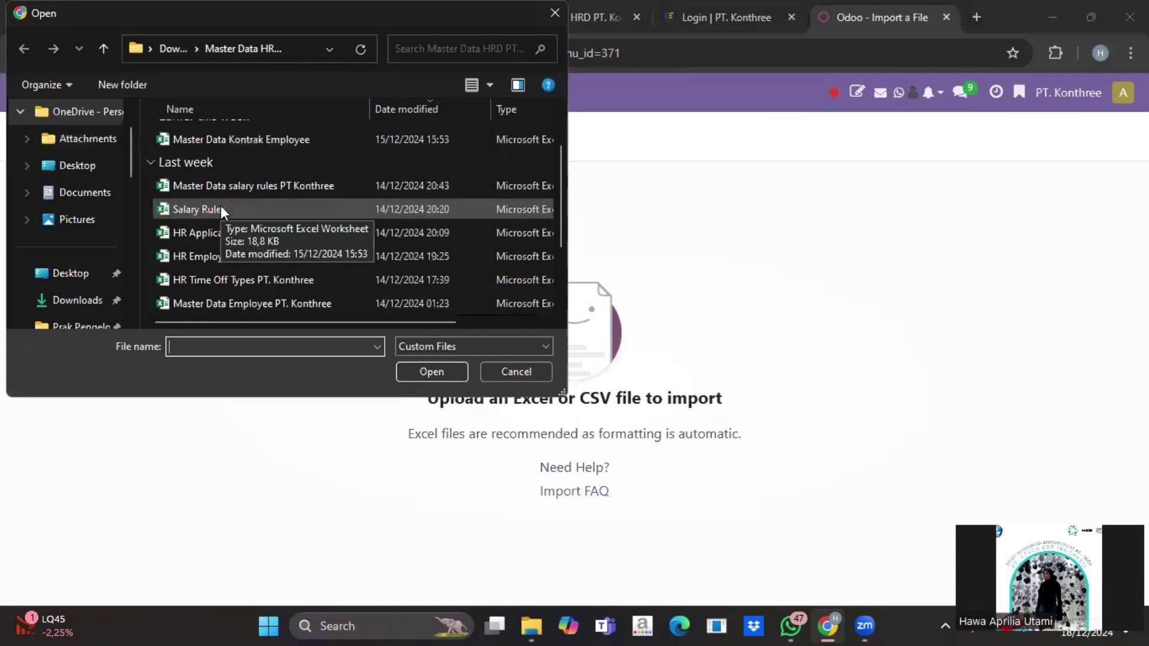
{"action": "scroll", "coordinate": [220, 206], "scroll_direction": "down", "scroll_amount": 1}
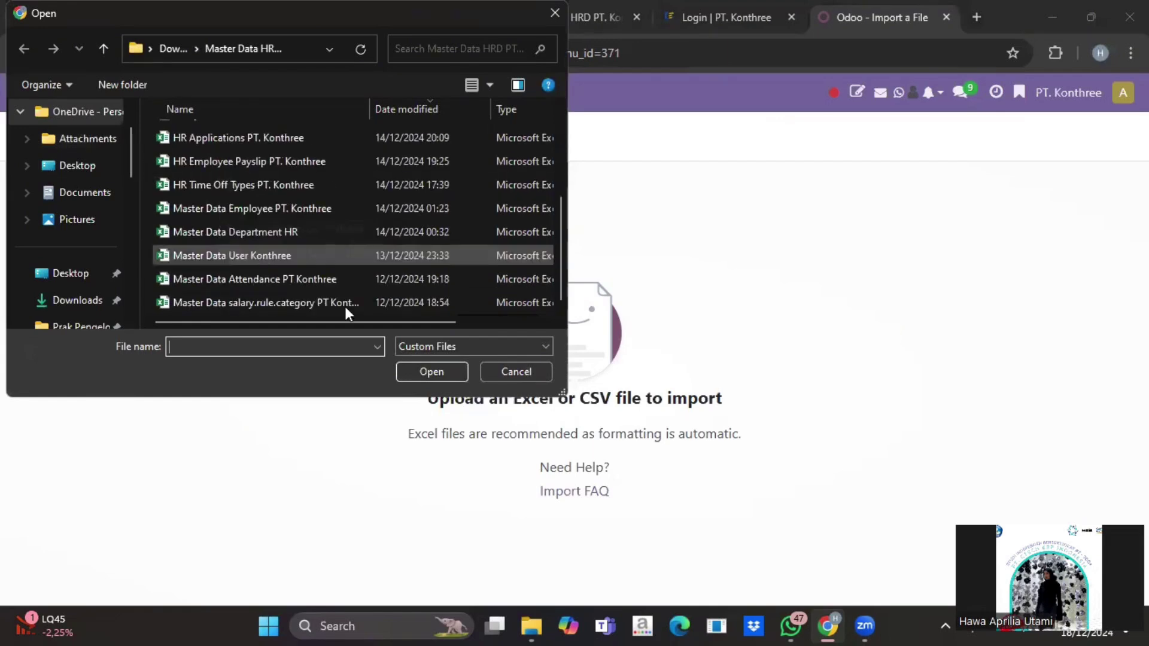
{"action": "left_click", "coordinate": [311, 279]}
{"action": "left_click", "coordinate": [450, 372]}
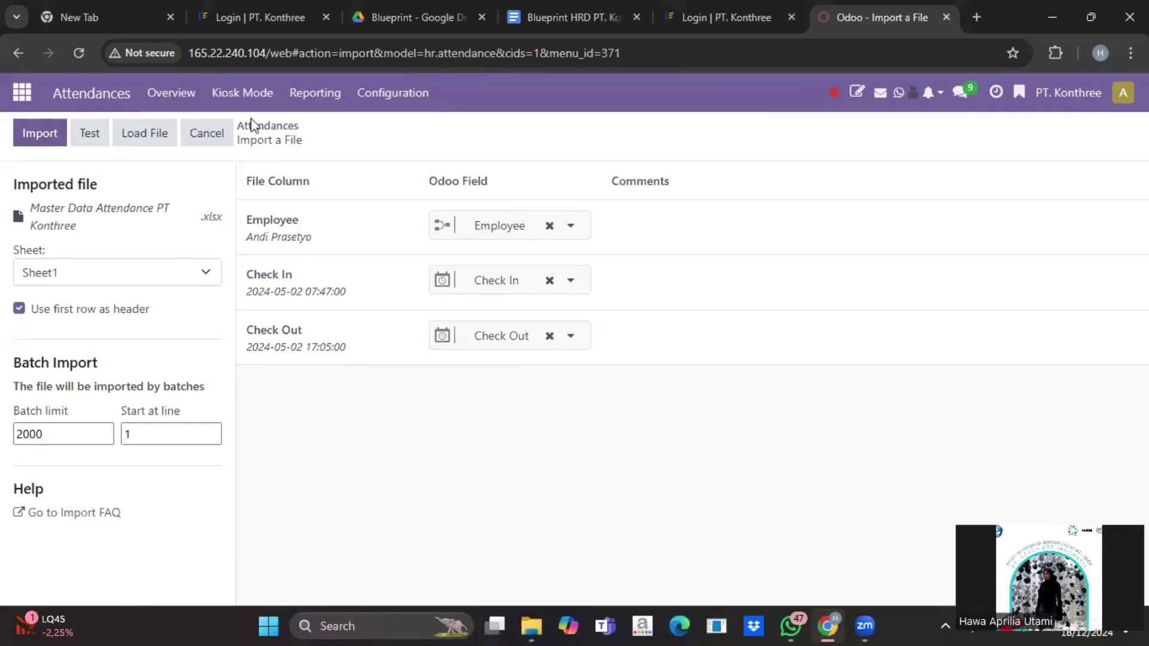
Step: Cancel the attendance import, review the 139 attendance records, and return to the apps menu
{"action": "left_click", "coordinate": [207, 134]}
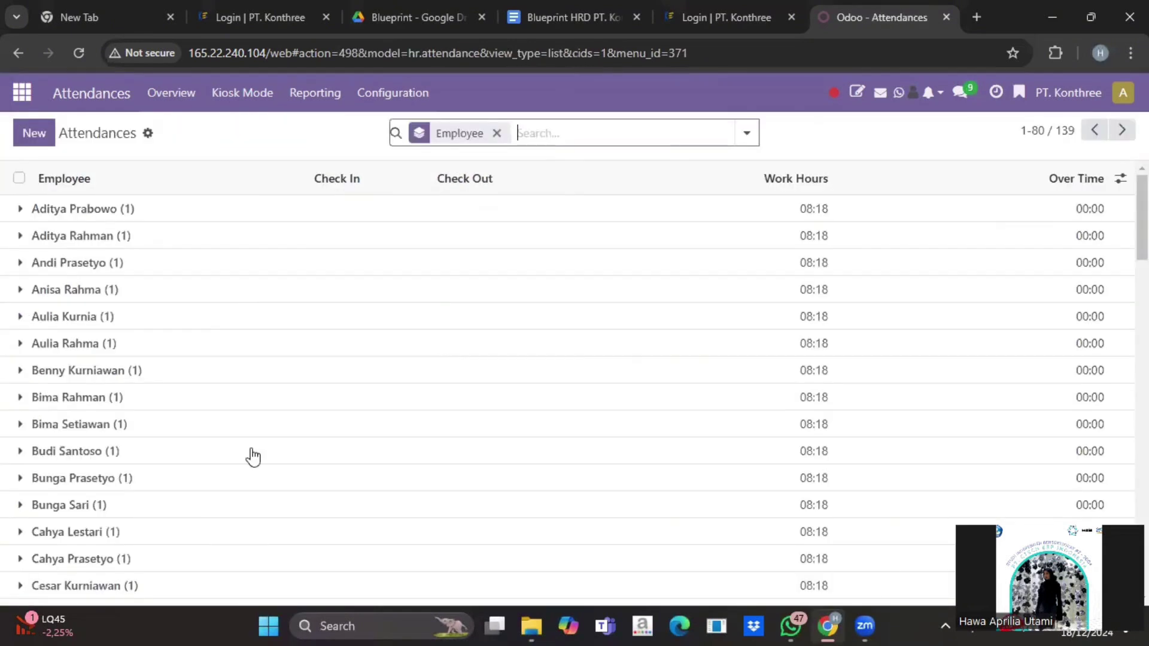
{"action": "scroll", "coordinate": [253, 456], "scroll_direction": "down", "scroll_amount": 8}
{"action": "scroll", "coordinate": [253, 456], "scroll_direction": "down", "scroll_amount": 4}
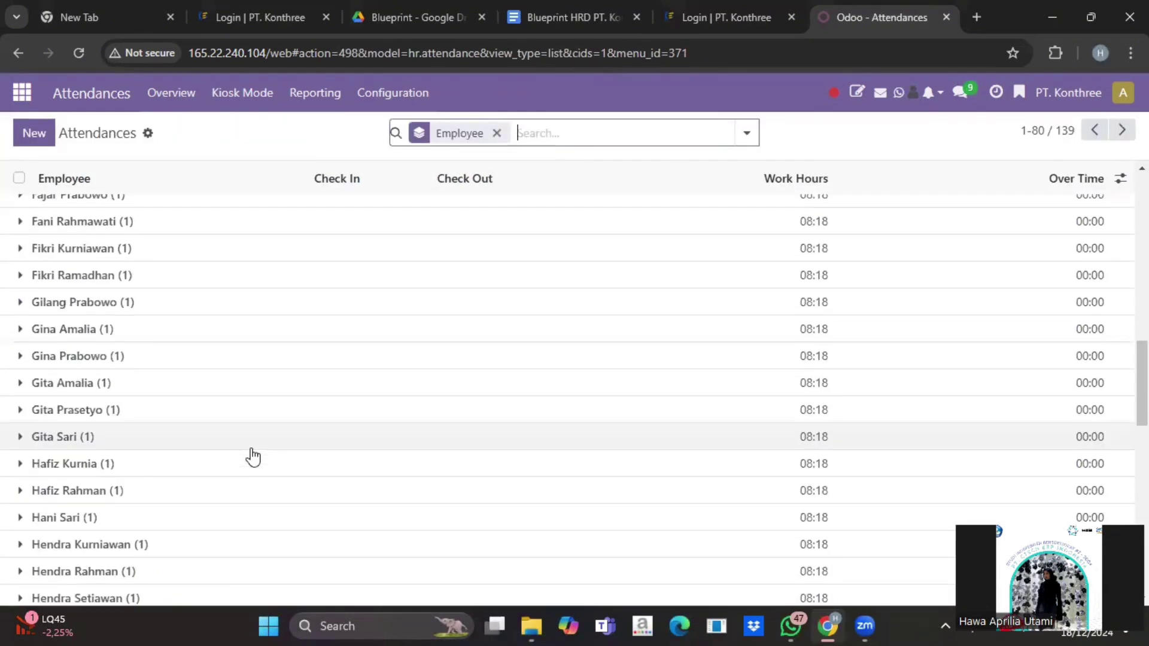
{"action": "scroll", "coordinate": [252, 457], "scroll_direction": "down", "scroll_amount": 10}
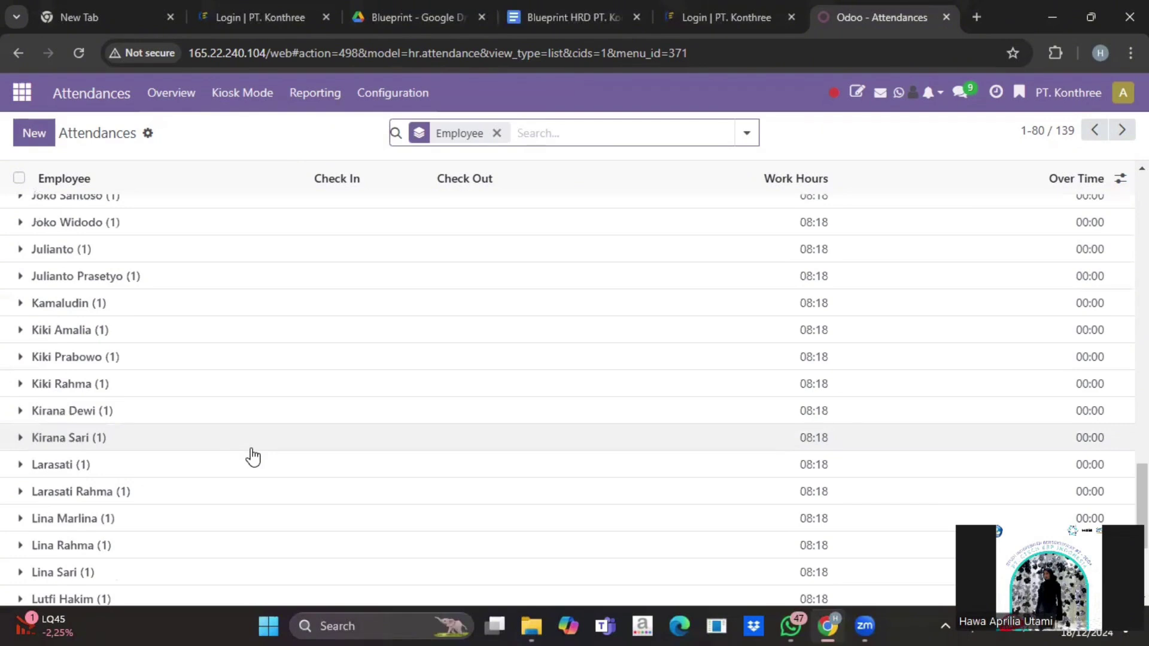
{"action": "scroll", "coordinate": [252, 457], "scroll_direction": "up", "scroll_amount": 20}
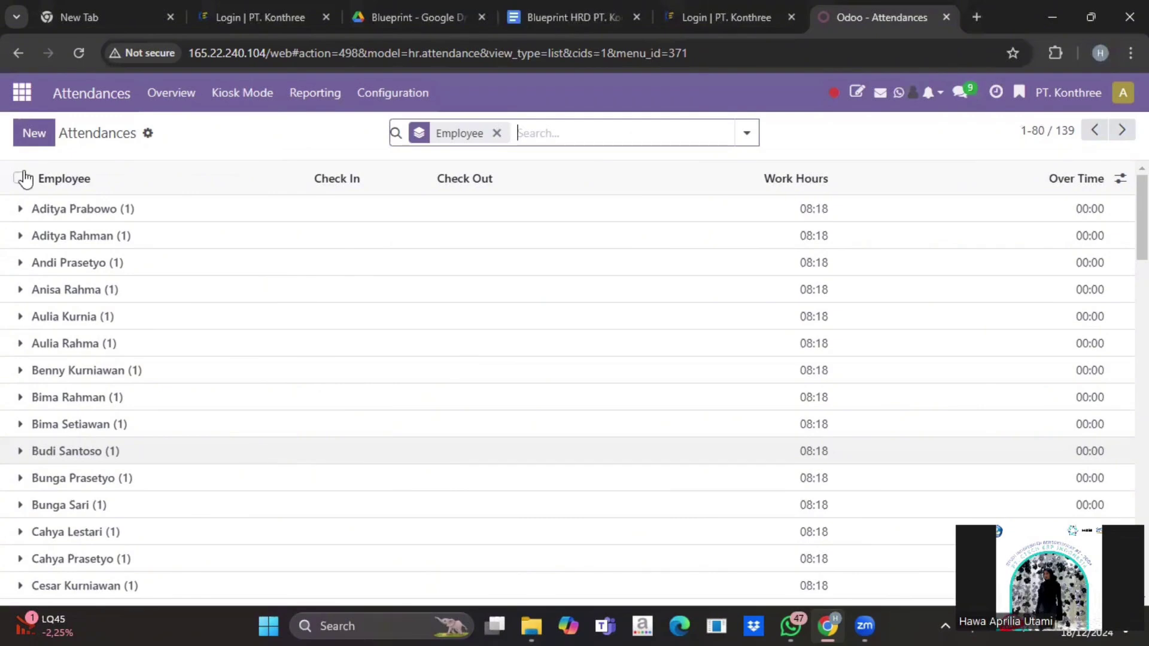
{"action": "left_click", "coordinate": [21, 98]}
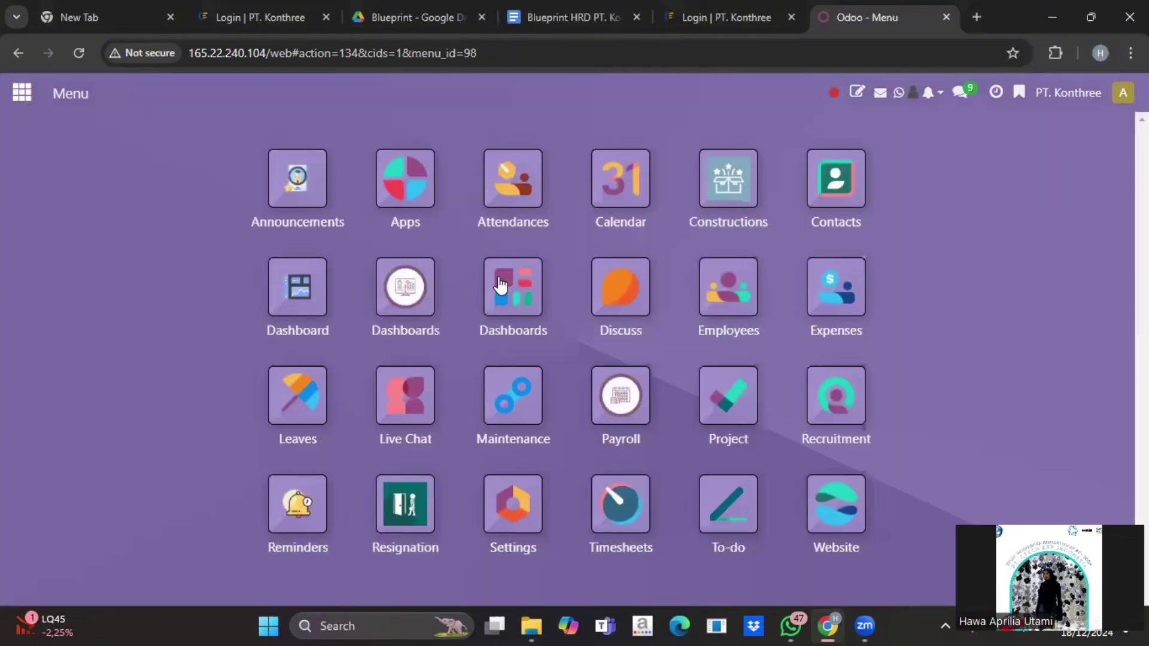
Step: Go to the Leaves app's Time Off Types list under Configuration
{"action": "left_click", "coordinate": [310, 377]}
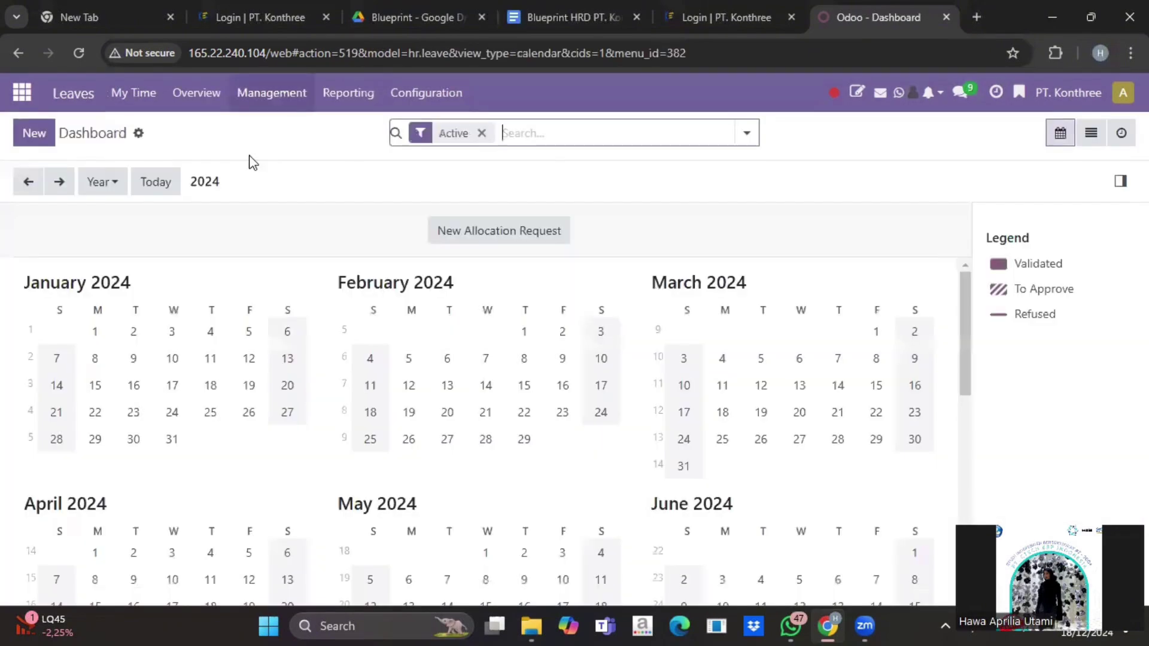
{"action": "left_click", "coordinate": [453, 96]}
{"action": "left_click", "coordinate": [448, 157]}
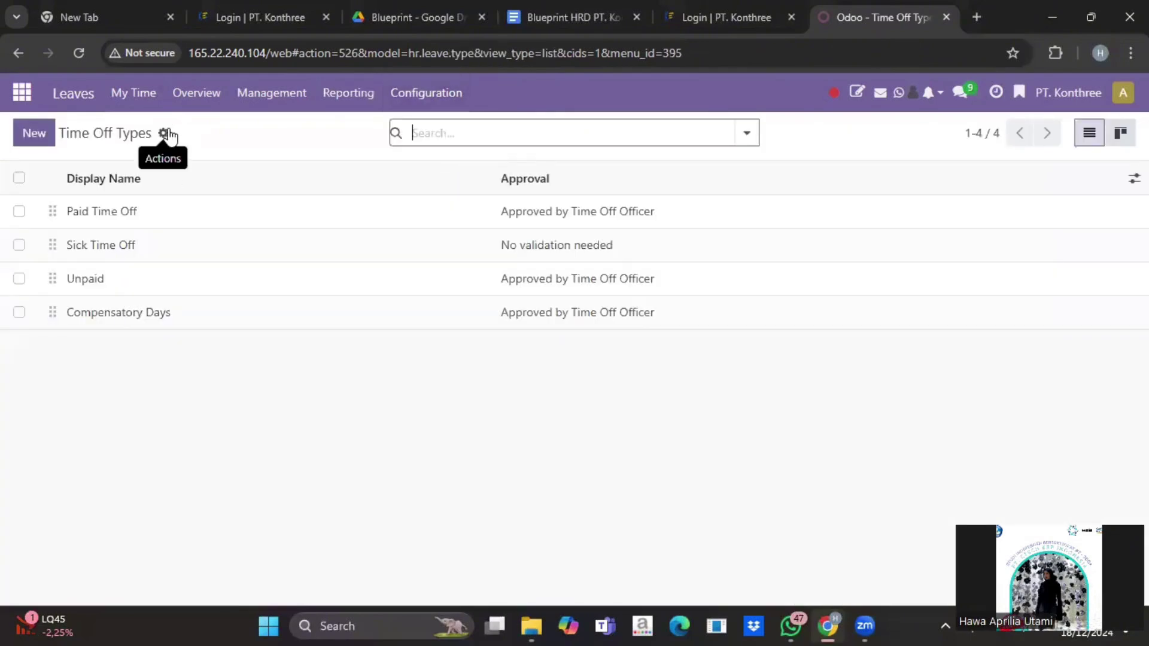
Step: Load 'HR Time Off Types PT. Konthree' into the import, test it, then cancel
{"action": "left_click", "coordinate": [164, 133]}
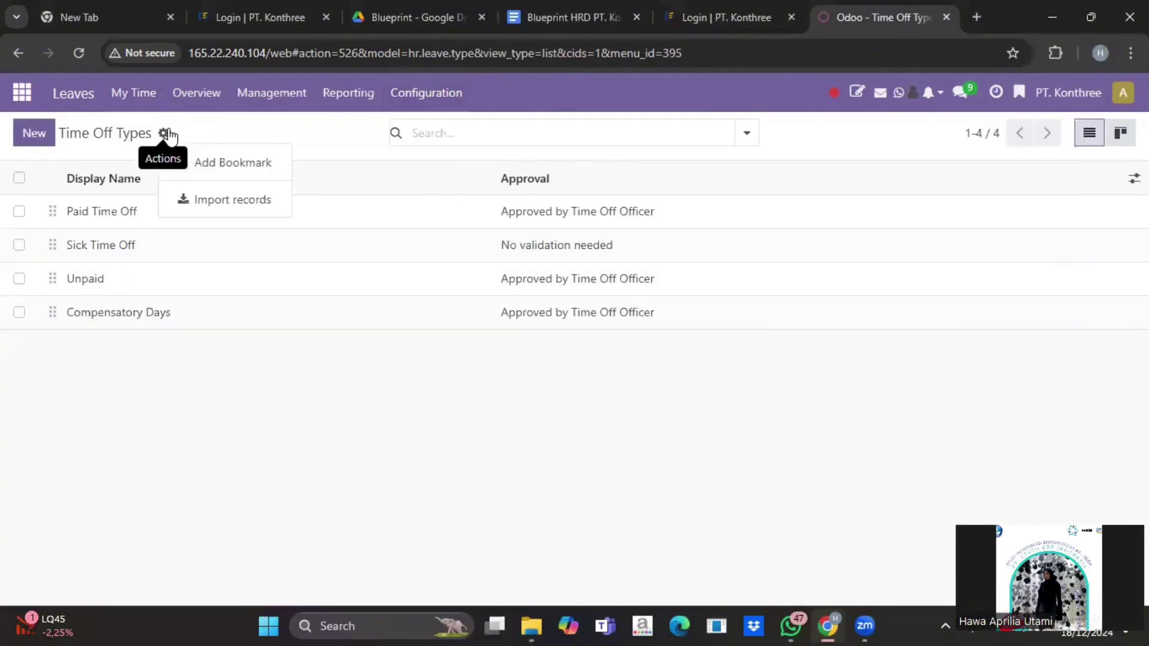
{"action": "left_click", "coordinate": [216, 205]}
{"action": "left_click", "coordinate": [58, 132]}
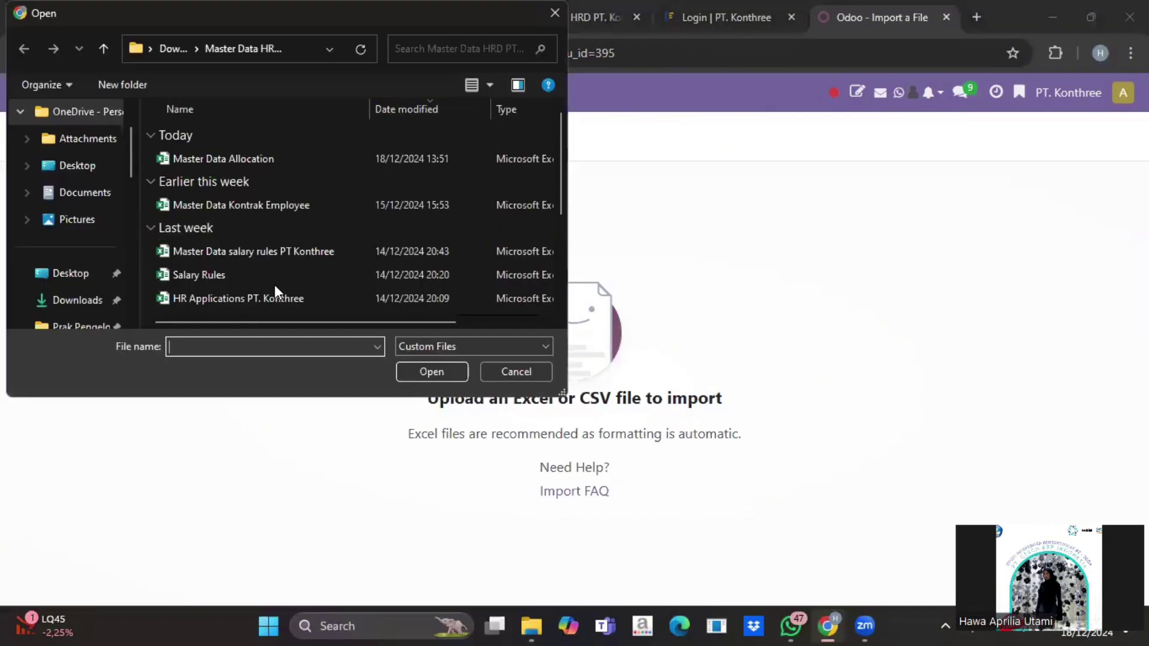
{"action": "scroll", "coordinate": [275, 286], "scroll_direction": "down", "scroll_amount": 1}
{"action": "left_click", "coordinate": [274, 282]}
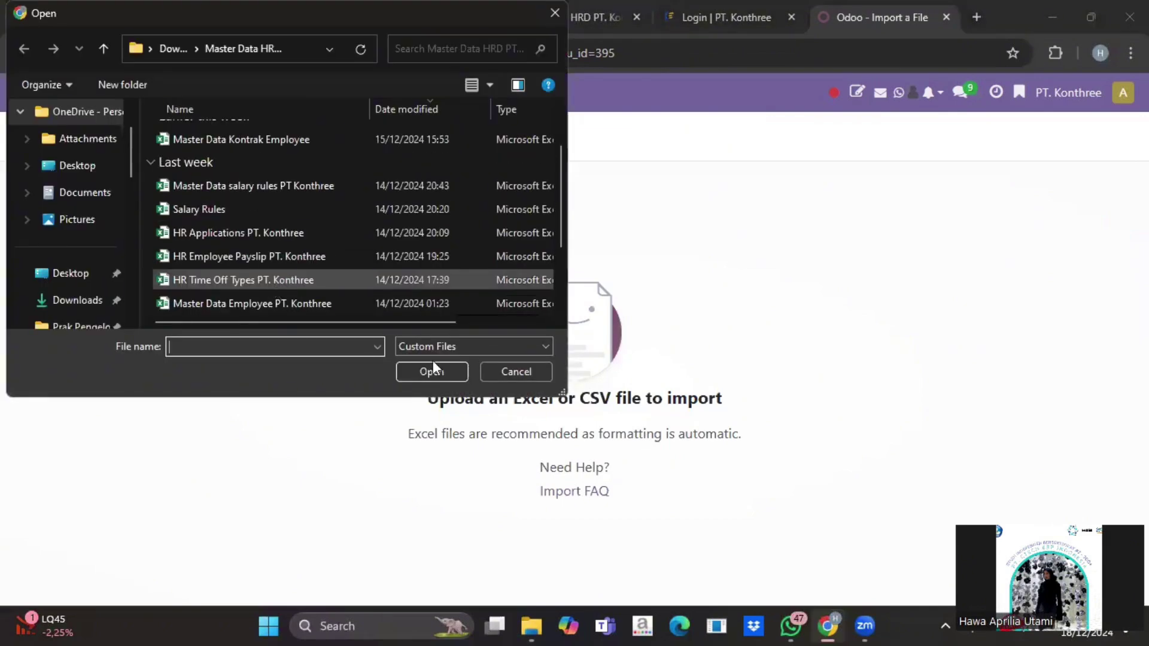
{"action": "left_click", "coordinate": [432, 372]}
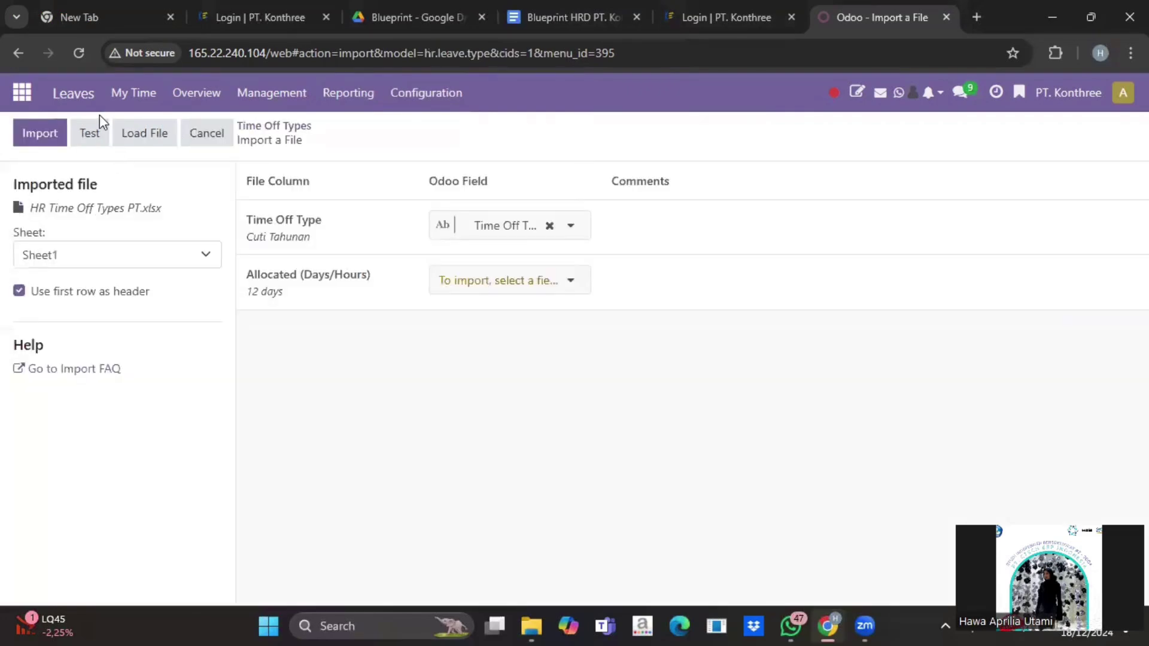
{"action": "left_click", "coordinate": [96, 134]}
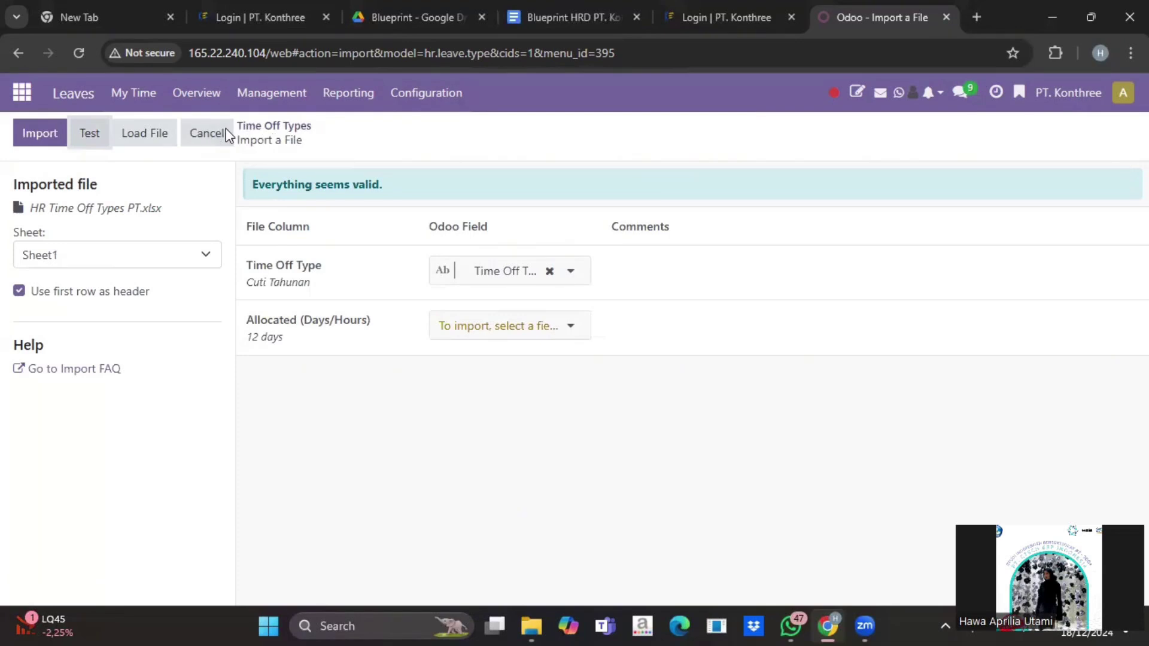
{"action": "left_click", "coordinate": [227, 134]}
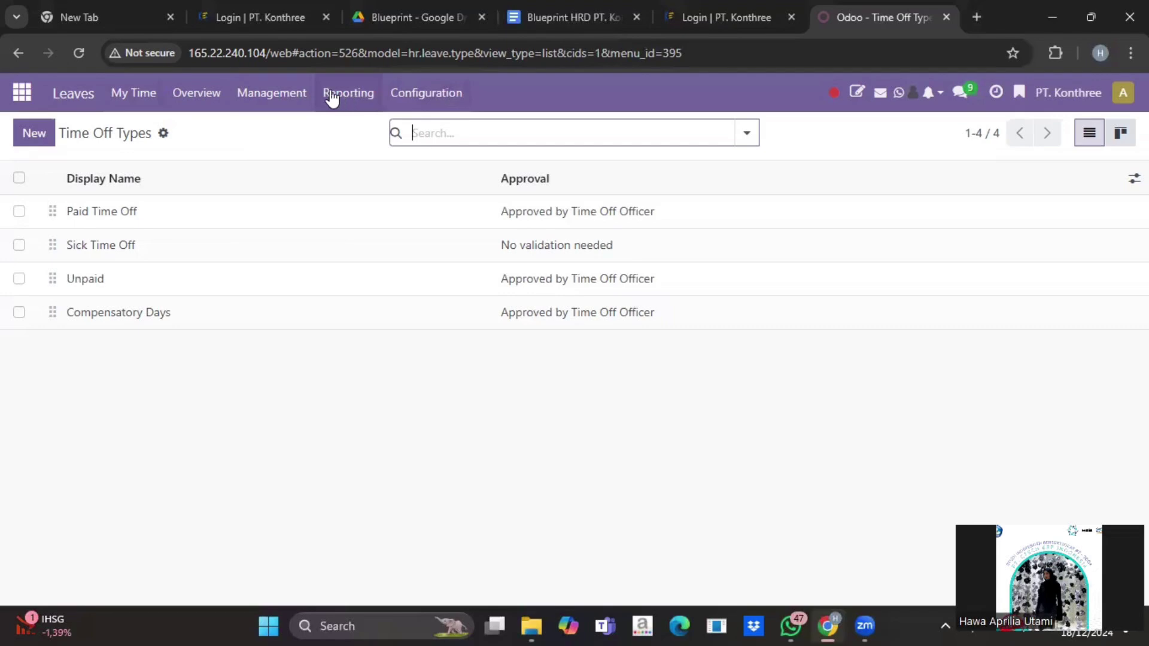
Step: Load 'Master Data Allocation' into the Leaves Allocations import
{"action": "left_click", "coordinate": [286, 95]}
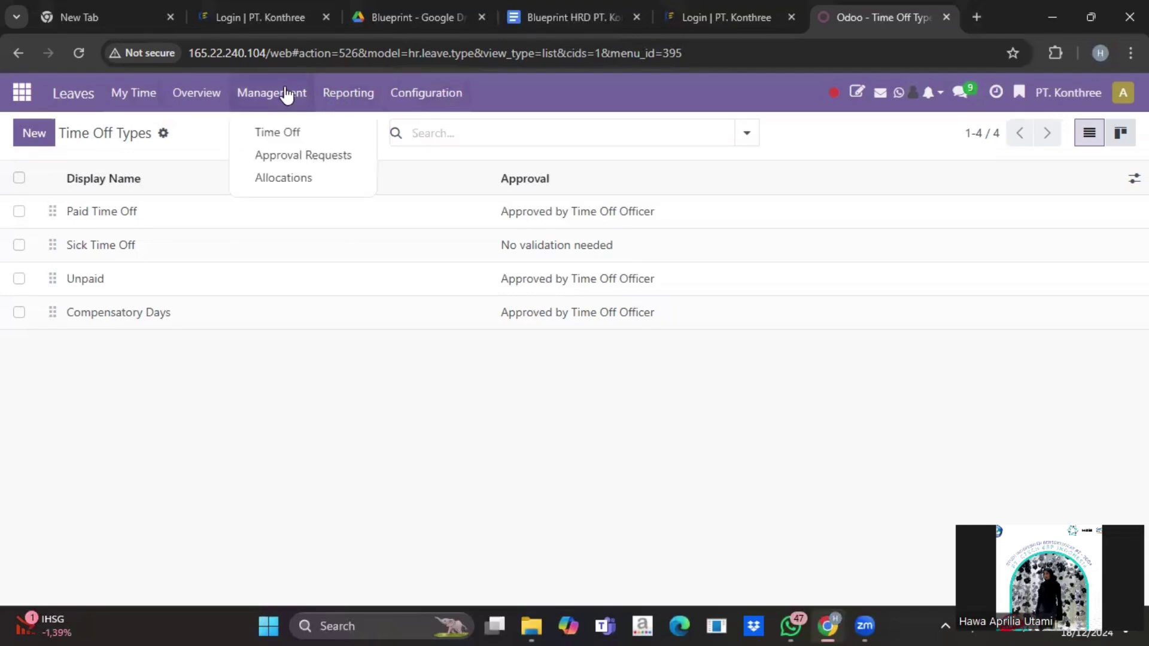
{"action": "left_click", "coordinate": [290, 179]}
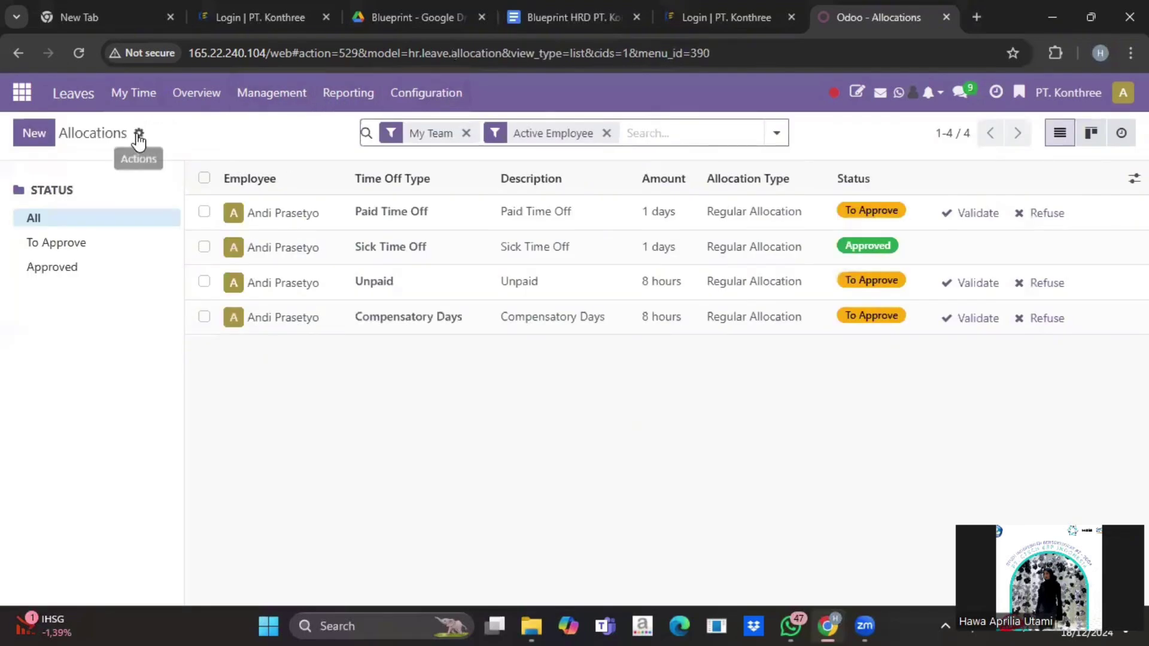
{"action": "left_click", "coordinate": [138, 134]}
{"action": "left_click", "coordinate": [178, 199]}
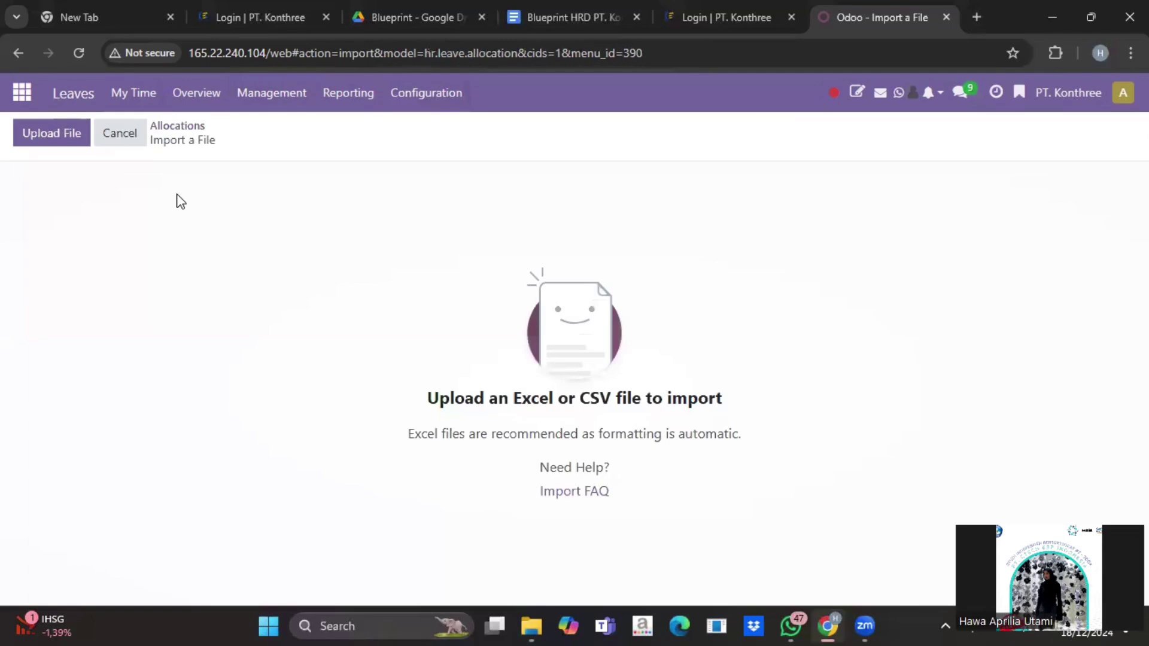
{"action": "left_click", "coordinate": [59, 126]}
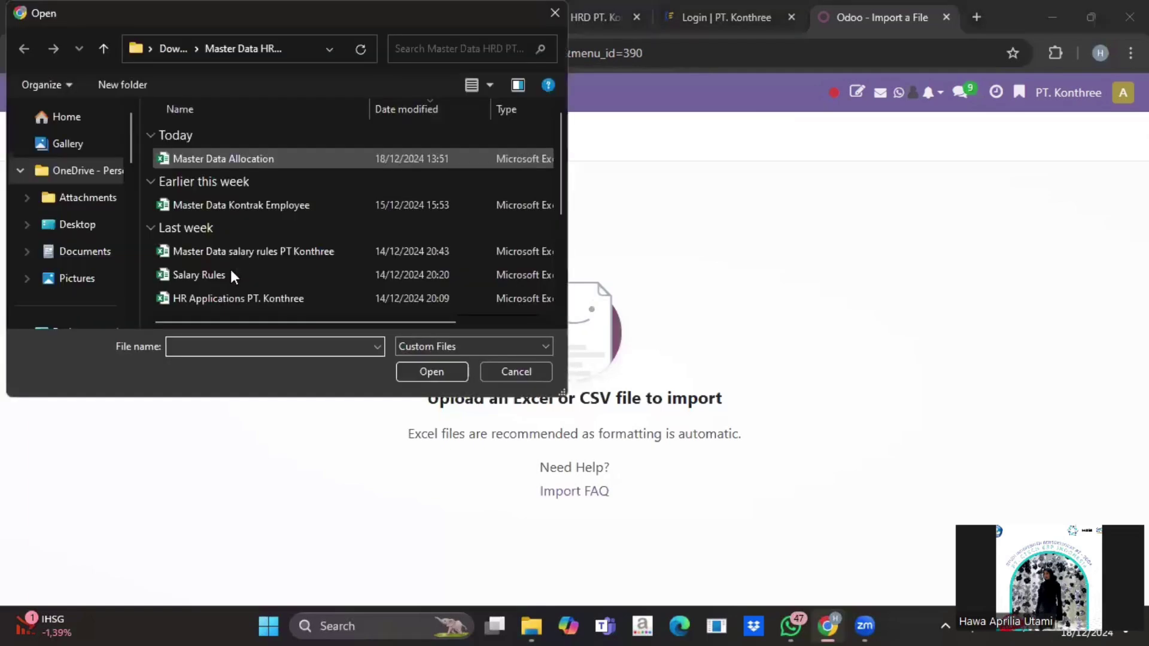
{"action": "left_click", "coordinate": [279, 153]}
{"action": "left_click", "coordinate": [440, 376]}
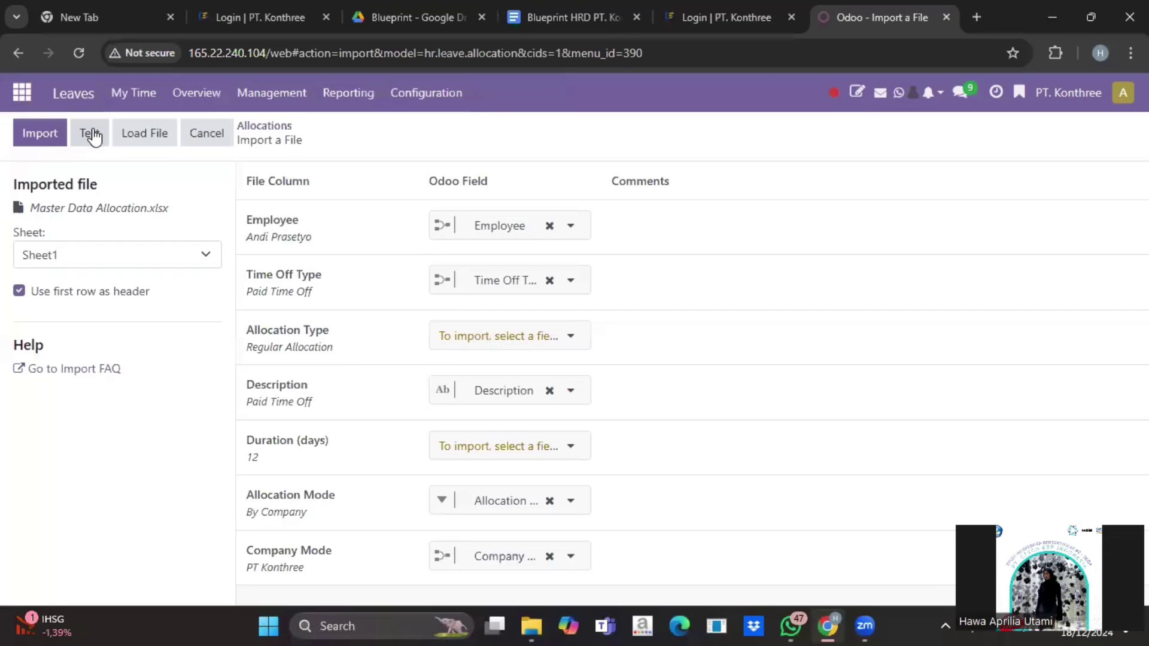
Step: Test the allocation mappings for errors, then cancel the import
{"action": "left_click", "coordinate": [91, 133]}
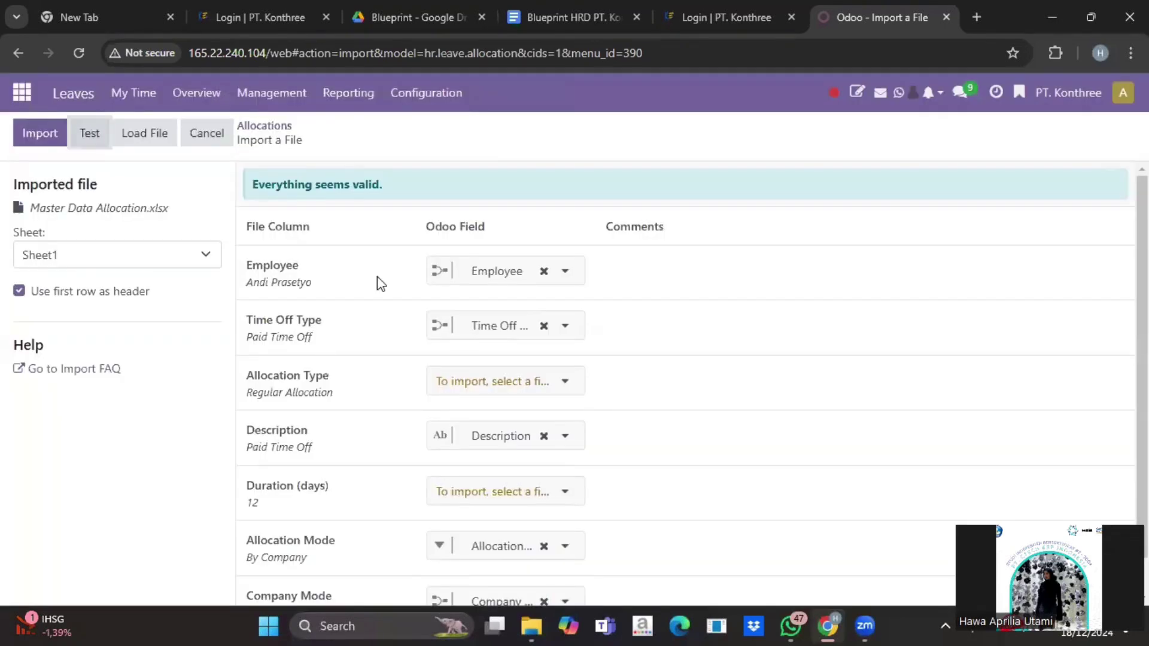
{"action": "scroll", "coordinate": [377, 276], "scroll_direction": "down", "scroll_amount": 1}
{"action": "scroll", "coordinate": [378, 173], "scroll_direction": "up", "scroll_amount": 1}
{"action": "left_click", "coordinate": [207, 134]}
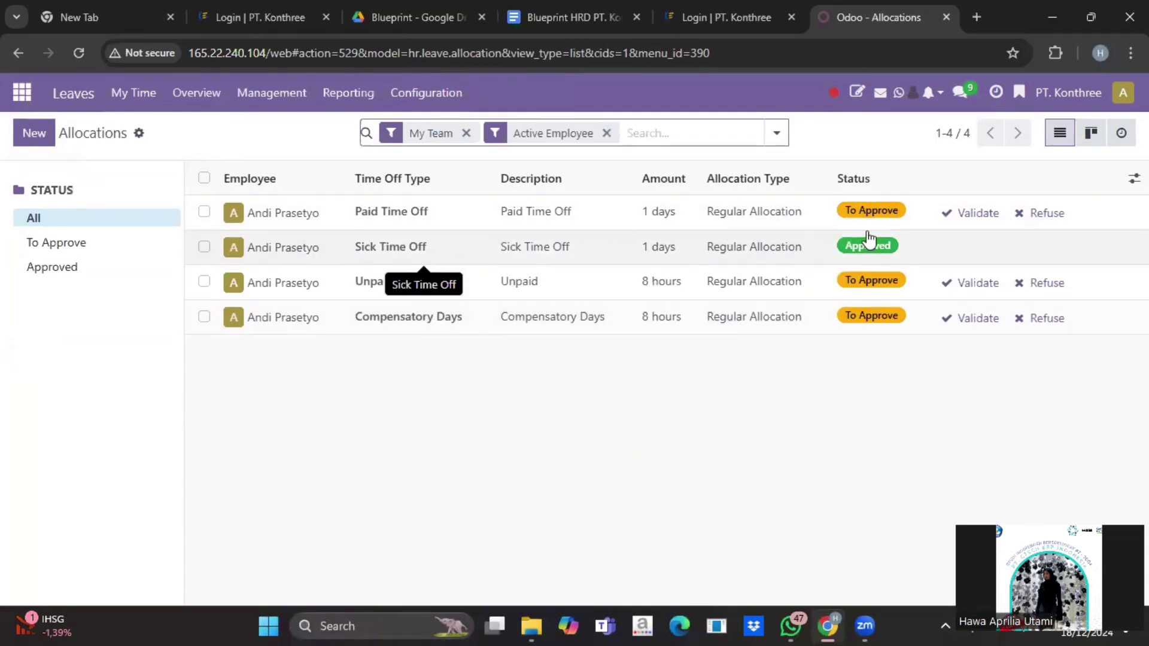
{"action": "left_click", "coordinate": [323, 248]}
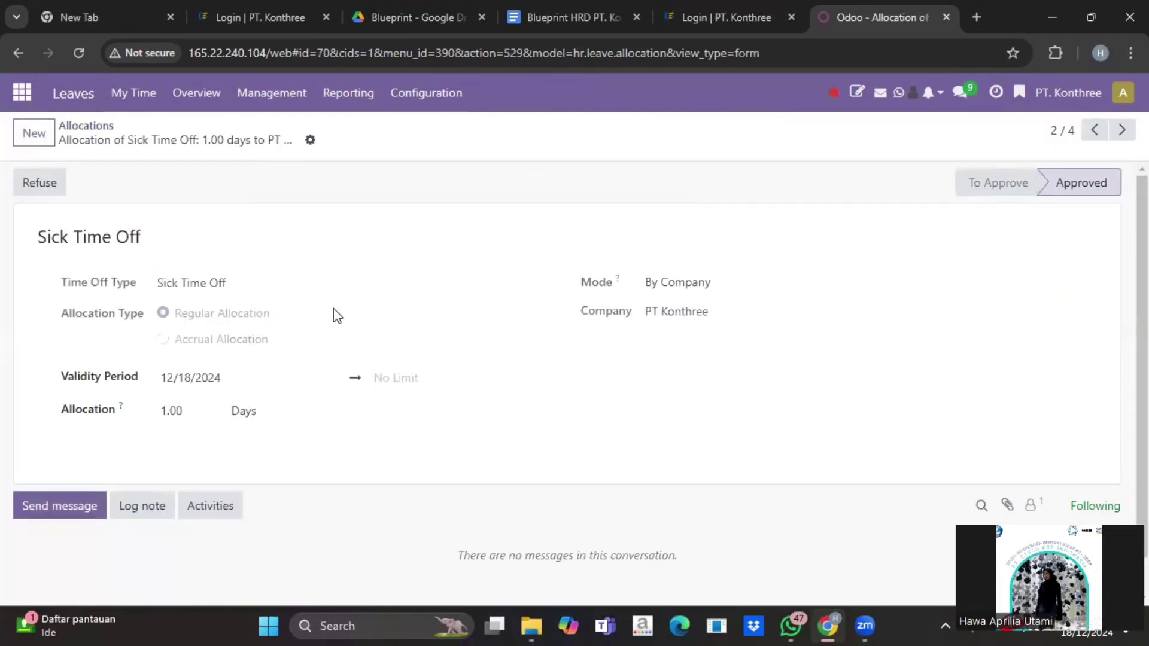
{"action": "scroll", "coordinate": [89, 198], "scroll_direction": "down", "scroll_amount": 1}
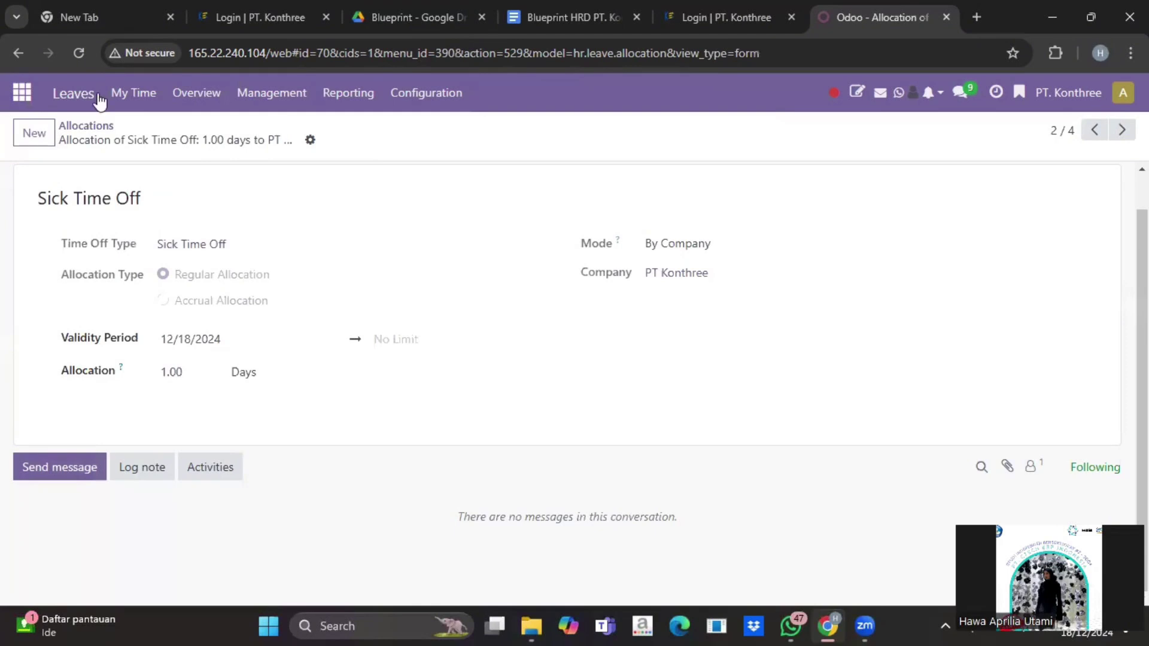
{"action": "left_click", "coordinate": [103, 125]}
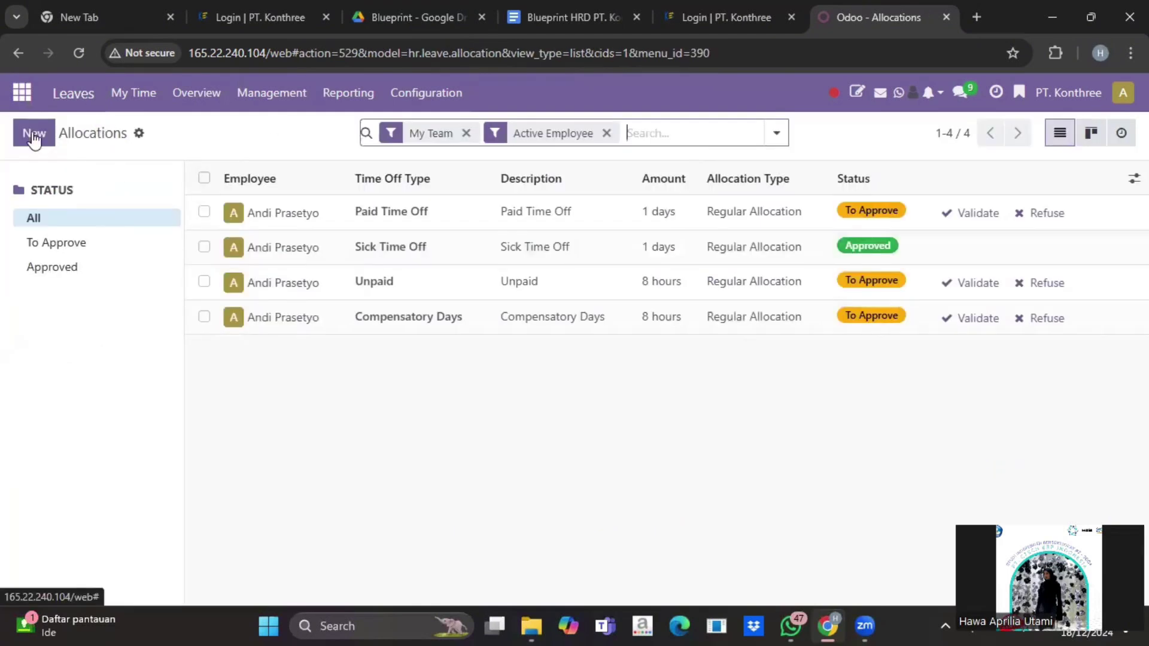
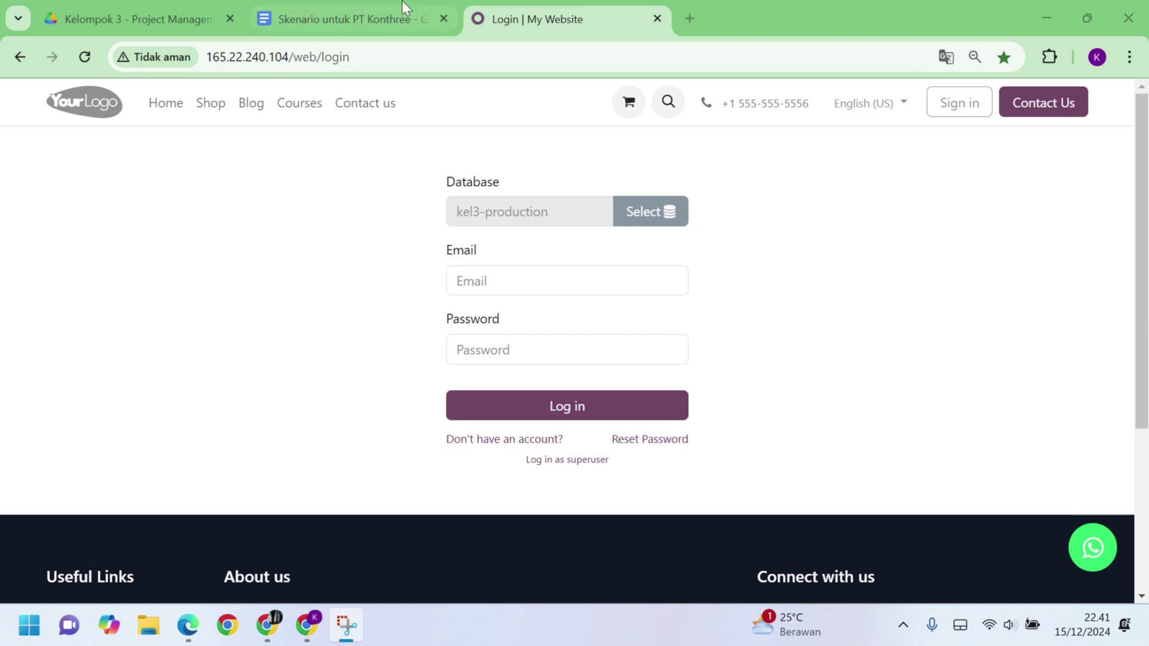
Step: Check the scenario document, then log in to kel3-production with the saved email and password
{"action": "left_click", "coordinate": [394, 18]}
{"action": "scroll", "coordinate": [490, 268], "scroll_direction": "down", "scroll_amount": 4}
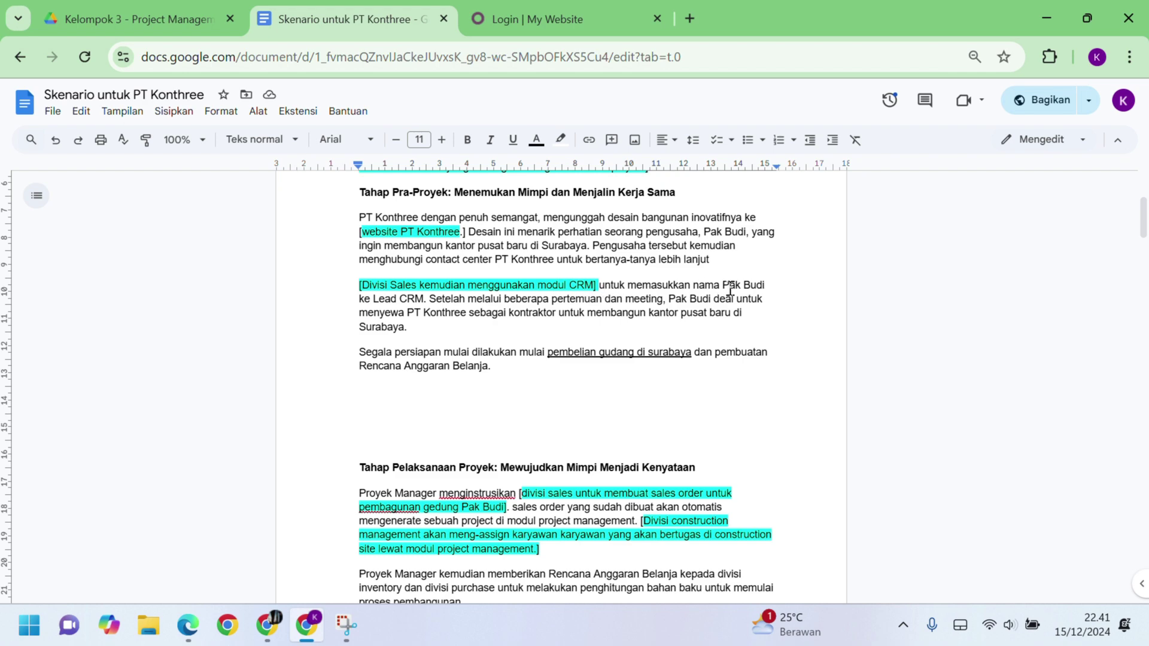
{"action": "key", "text": "ctrl+Tab"}
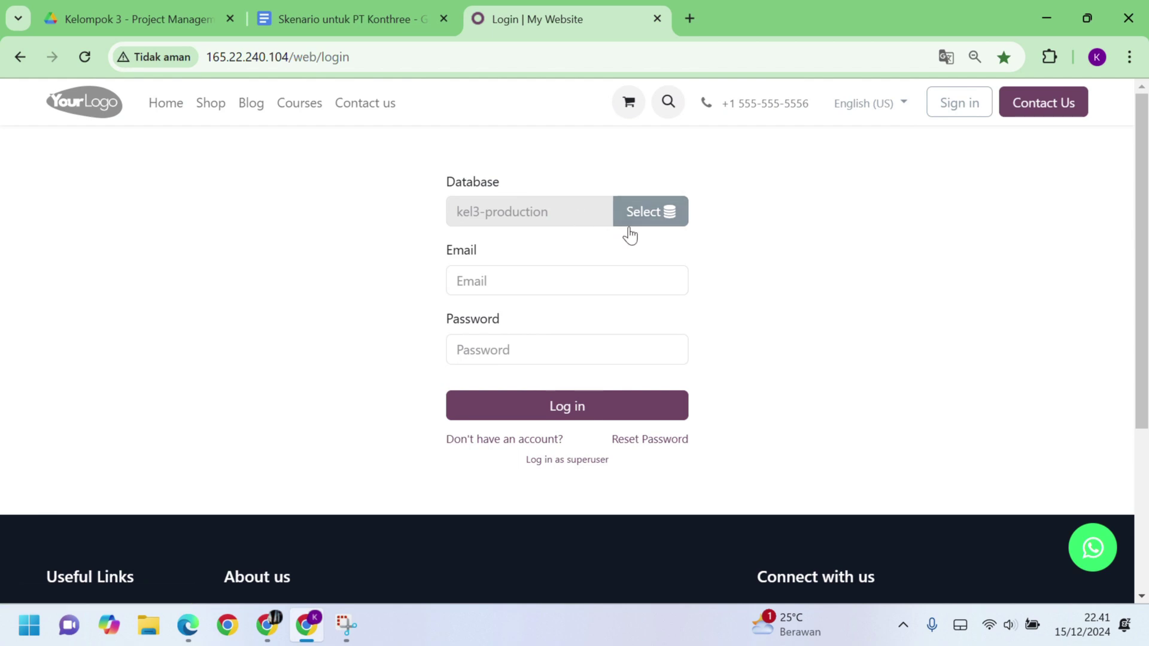
{"action": "left_click", "coordinate": [558, 282]}
{"action": "left_click", "coordinate": [575, 326]}
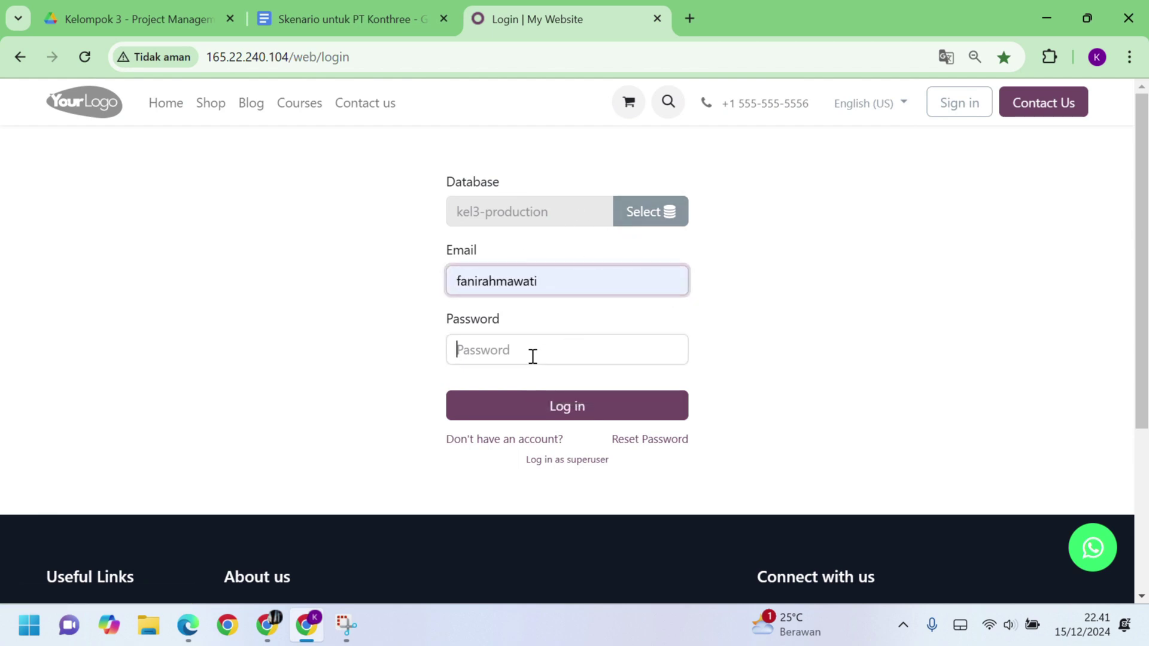
{"action": "left_click", "coordinate": [532, 356]}
{"action": "type", "text": "••"}
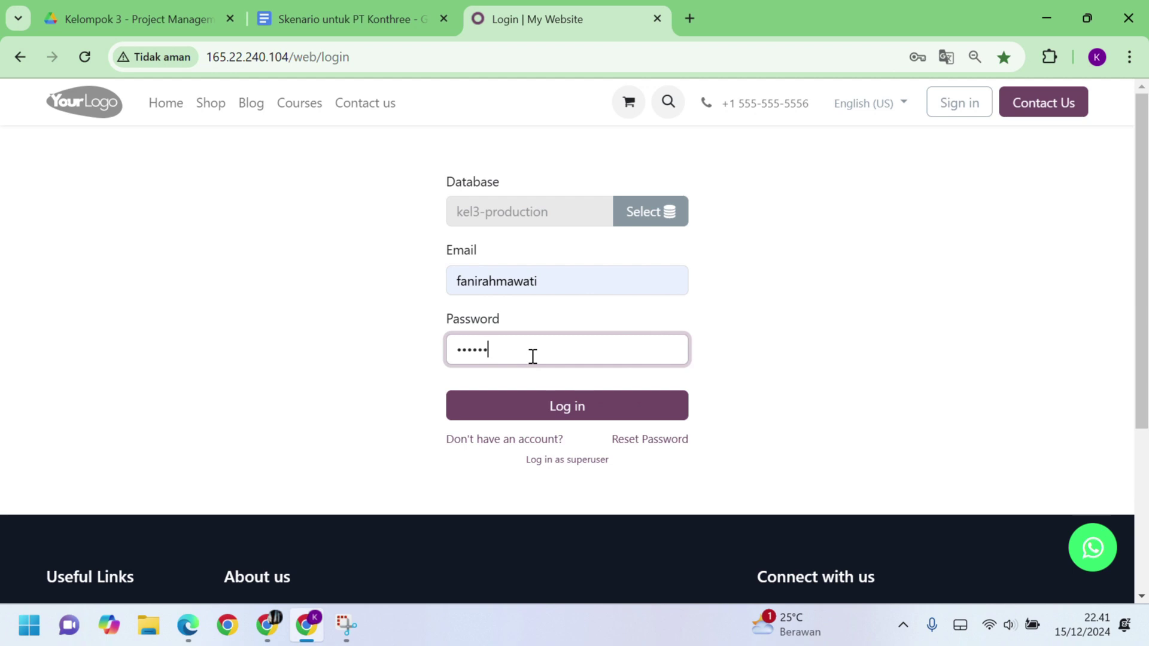
{"action": "left_click", "coordinate": [566, 405]}
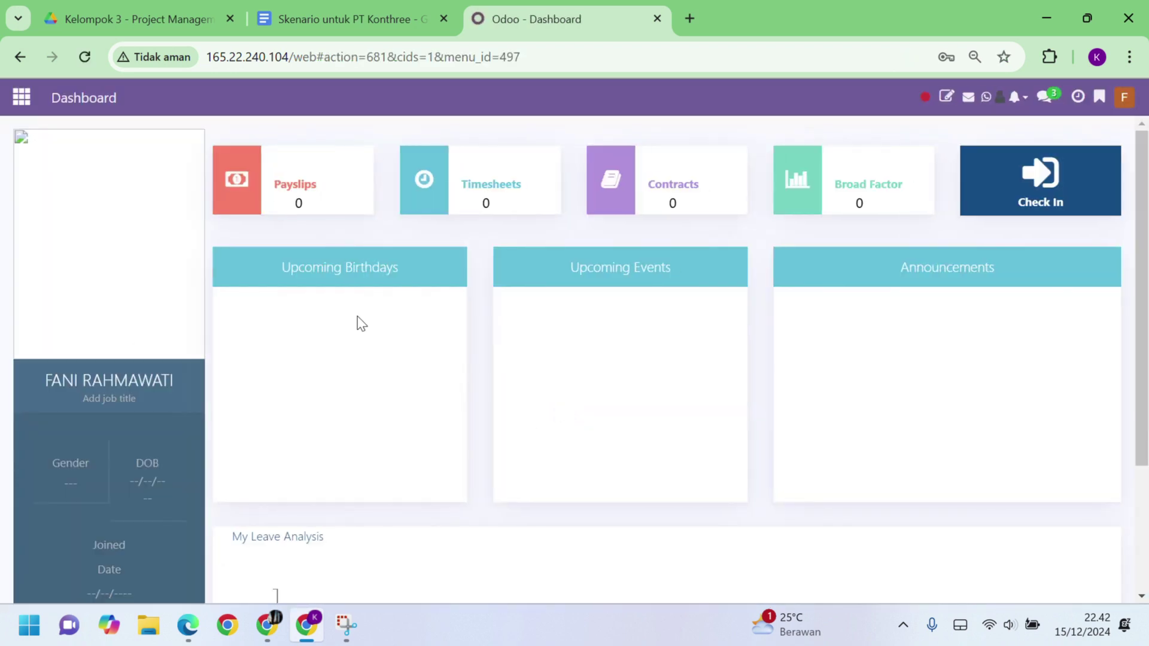
Step: Start a new CRM lead titled 'Pembangunan Kantor Pusat Surabaya'
{"action": "left_click", "coordinate": [21, 103]}
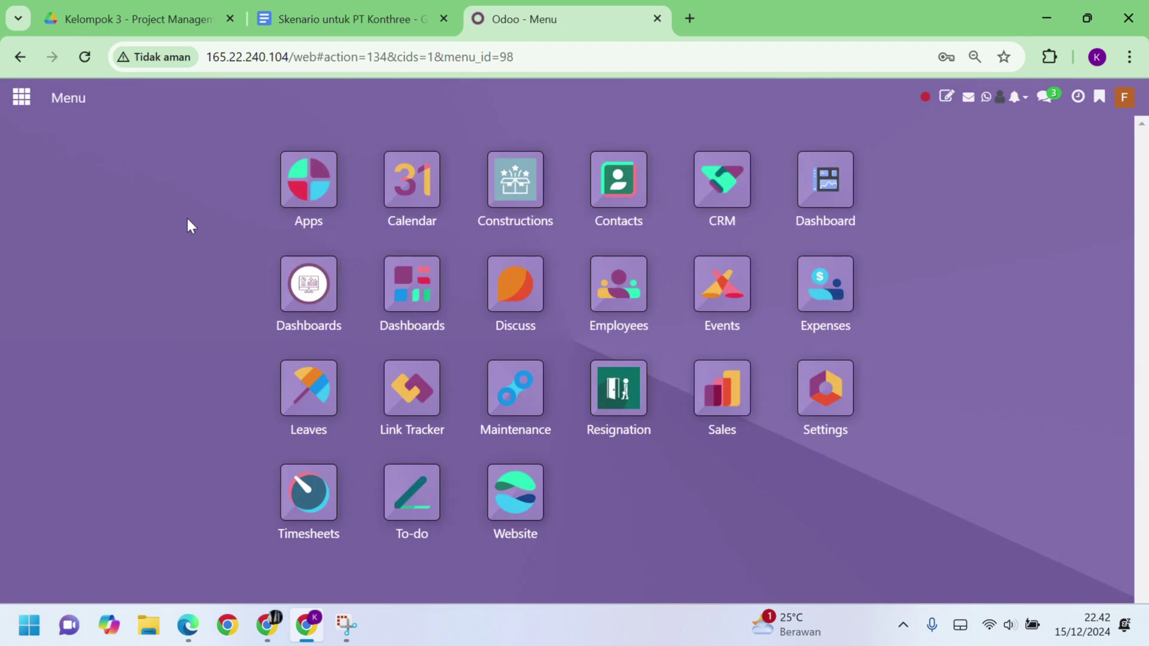
{"action": "left_click", "coordinate": [727, 184]}
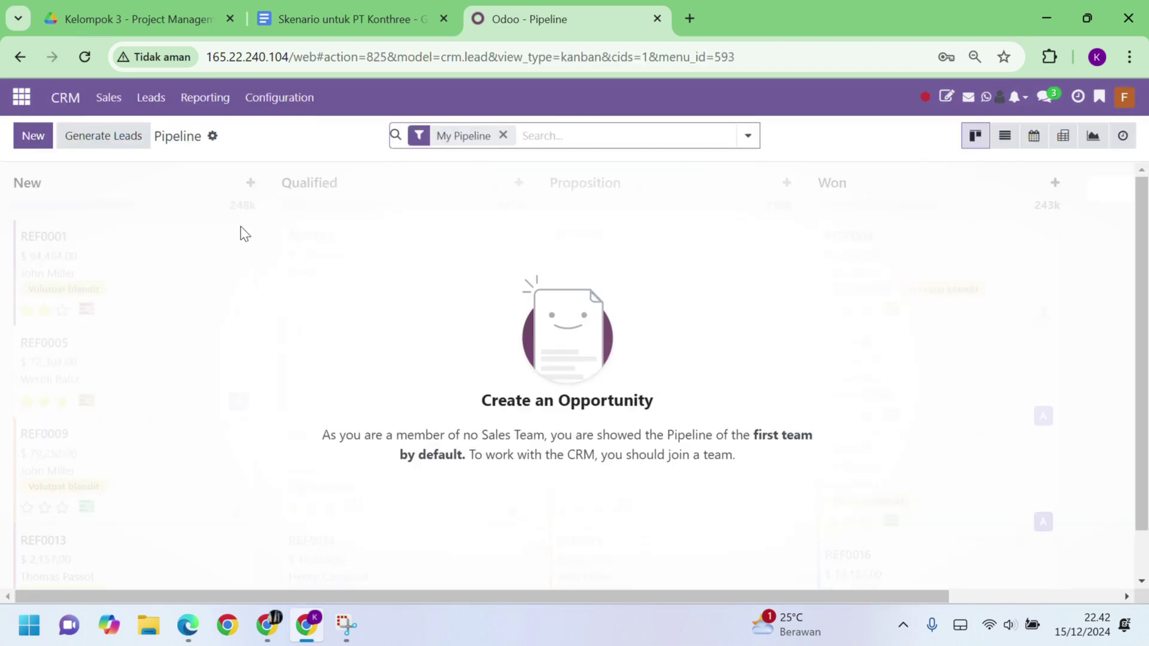
{"action": "left_click", "coordinate": [157, 106]}
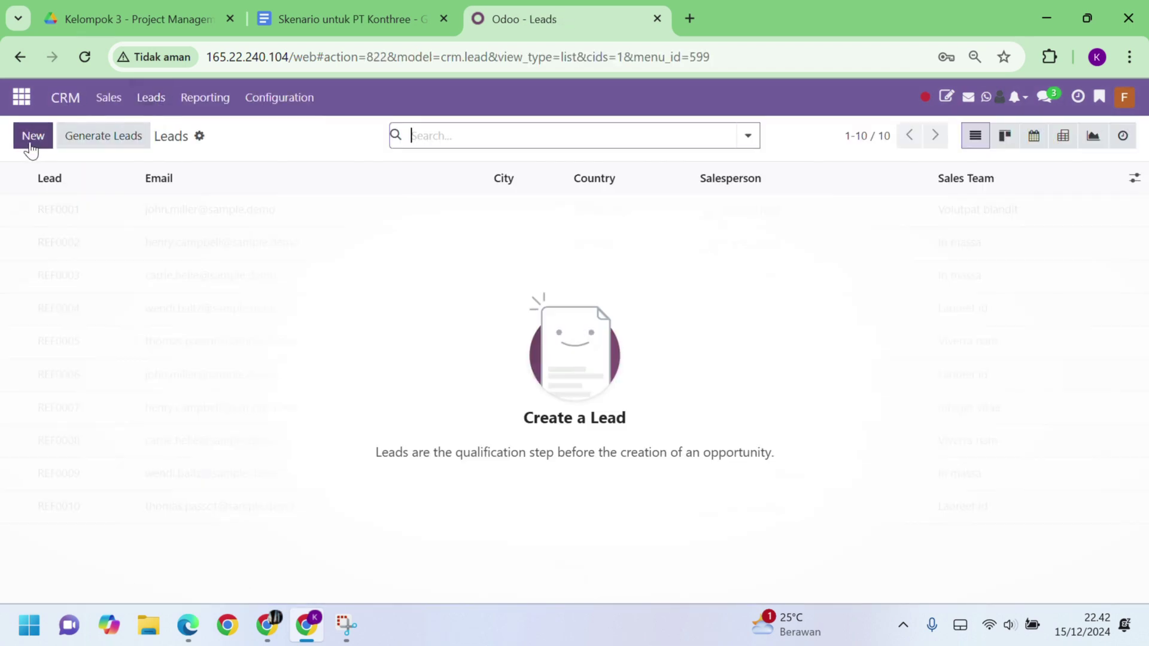
{"action": "left_click", "coordinate": [33, 137]}
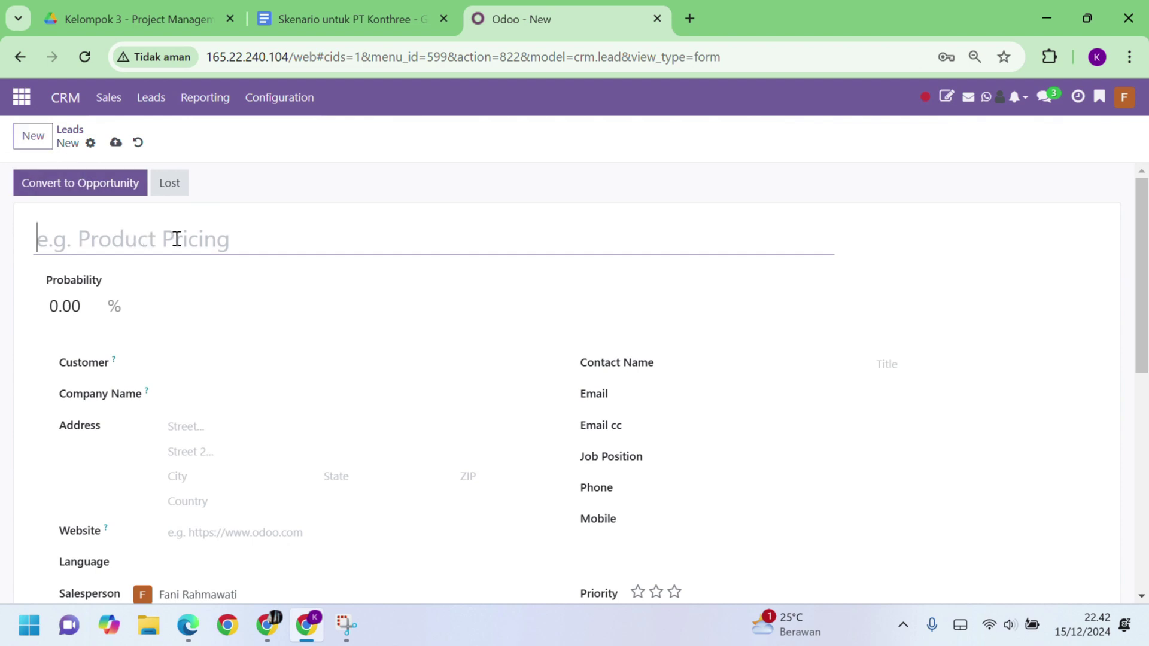
{"action": "type", "text": "Pe"}
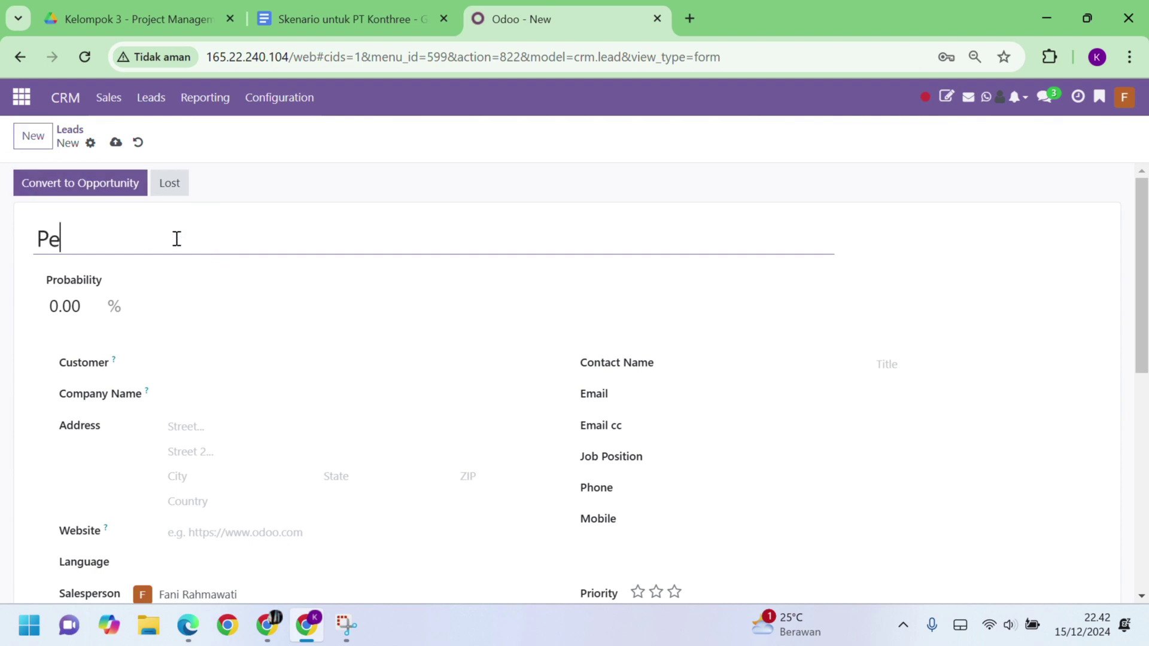
{"action": "type", "text": "mbangunan "}
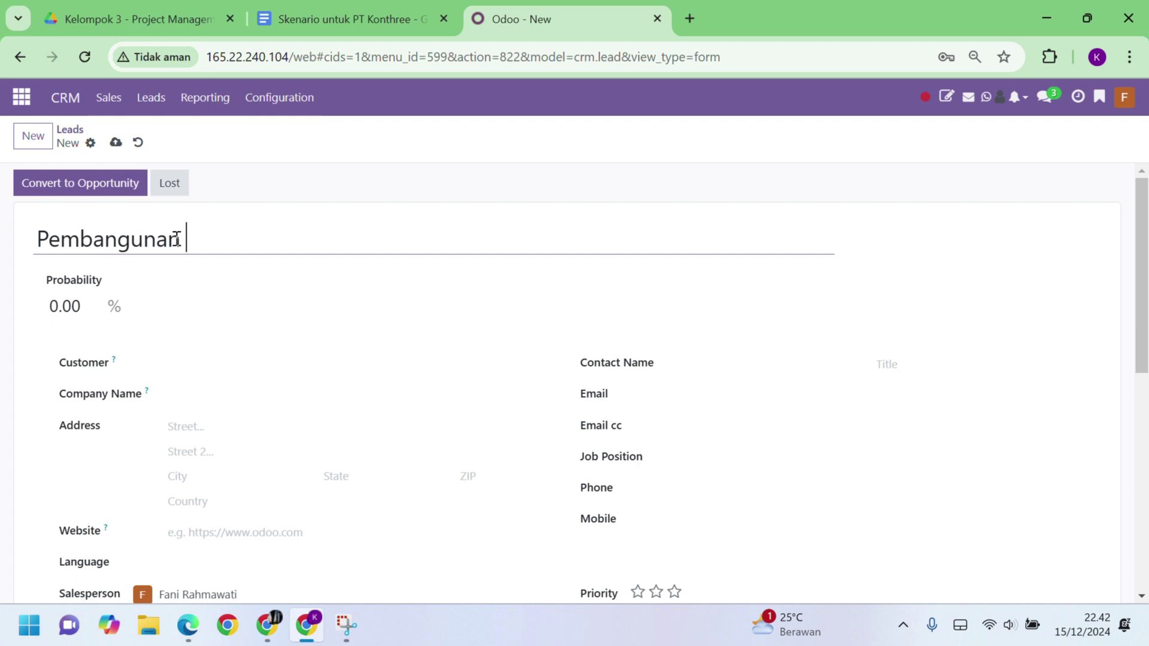
{"action": "type", "text": "Kantor Pusa"}
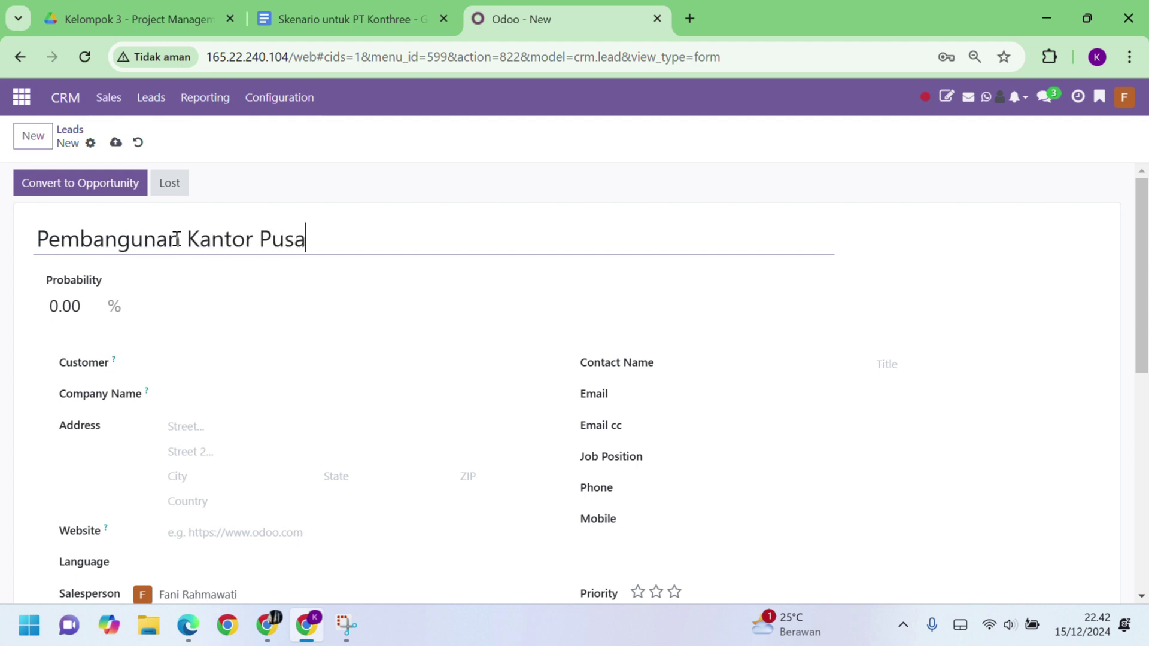
{"action": "type", "text": "t Surabaya"}
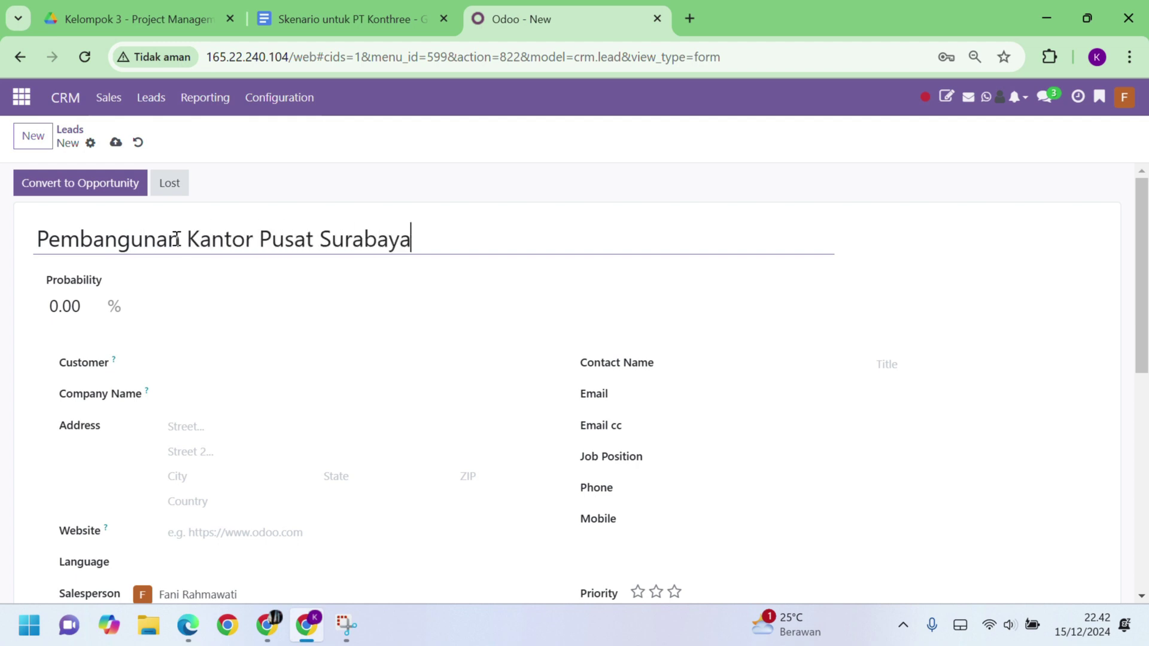
Step: Set PT. Mitra Sejati as customer, add the note about building a new head office, and save
{"action": "left_click", "coordinate": [230, 359]}
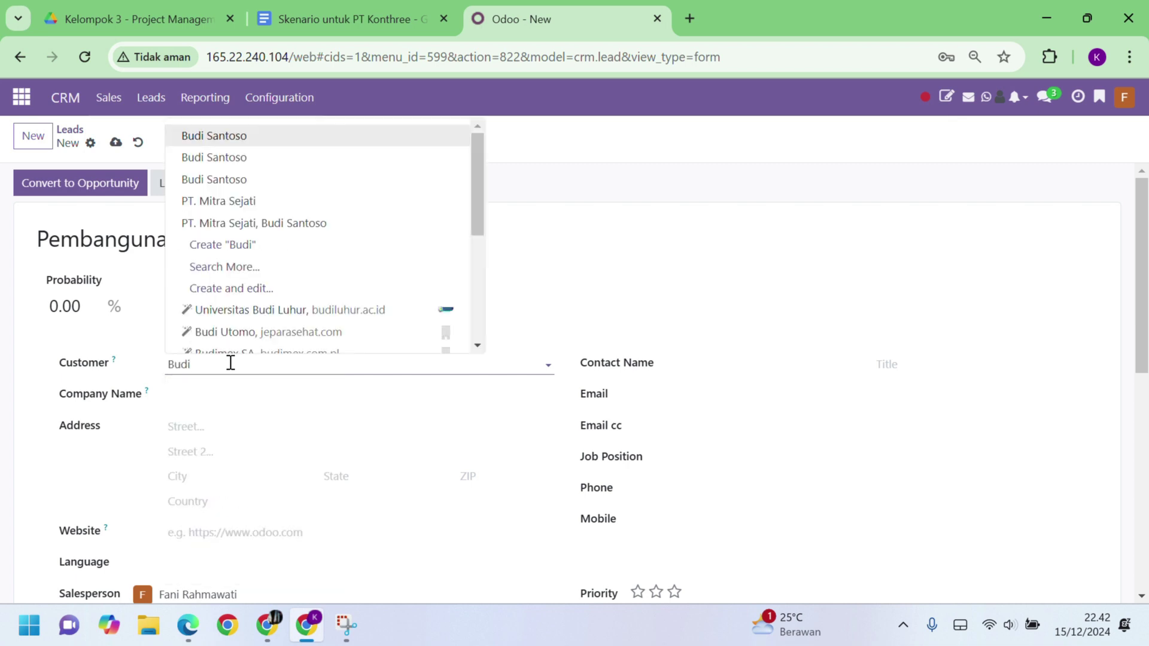
{"action": "left_click", "coordinate": [325, 228]}
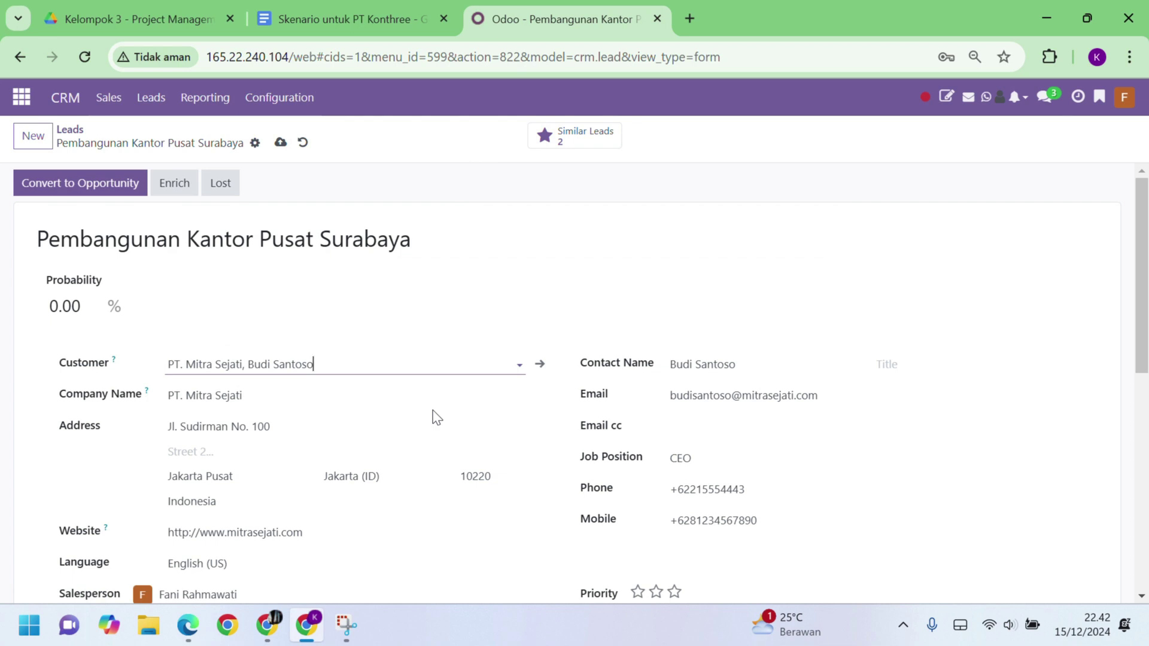
{"action": "scroll", "coordinate": [436, 417], "scroll_direction": "down", "scroll_amount": 5}
{"action": "left_click", "coordinate": [162, 386]}
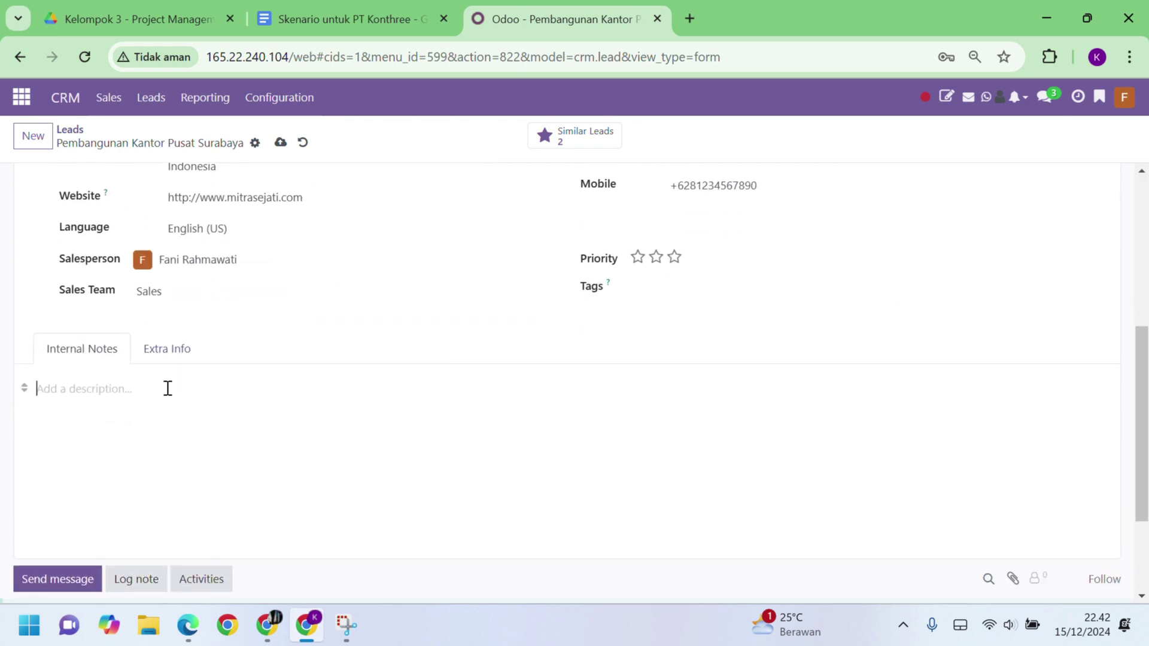
{"action": "type", "text": "Ingin membangun kanto"}
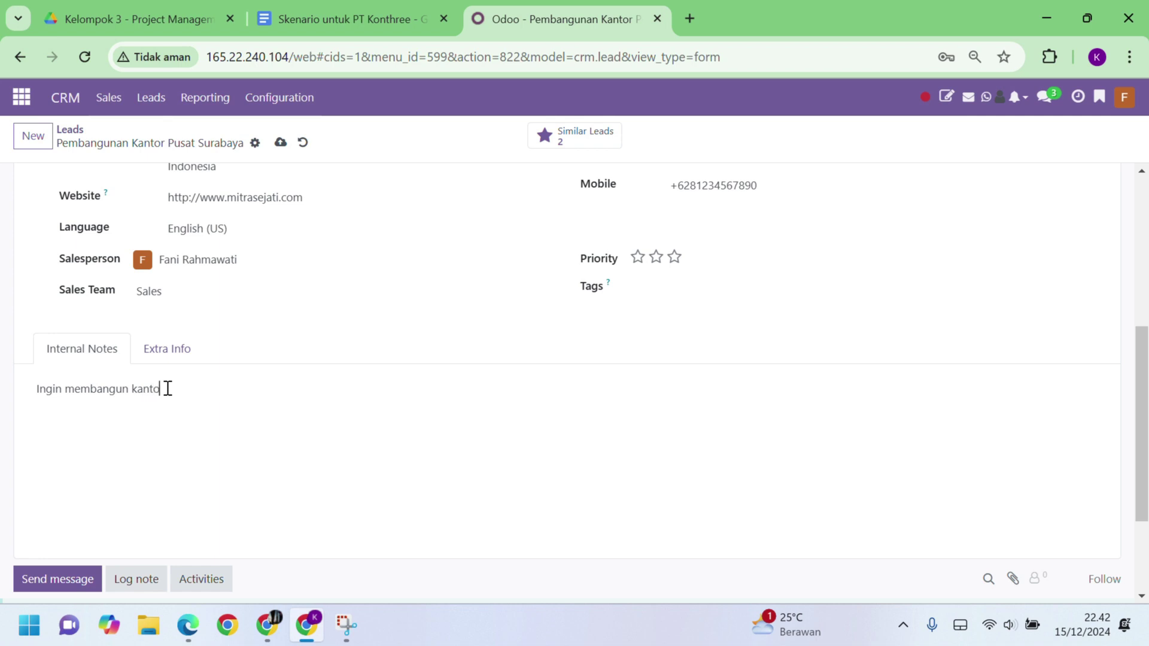
{"action": "type", "text": "r pusat baru di Surabaya"}
{"action": "scroll", "coordinate": [321, 426], "scroll_direction": "up", "scroll_amount": 5}
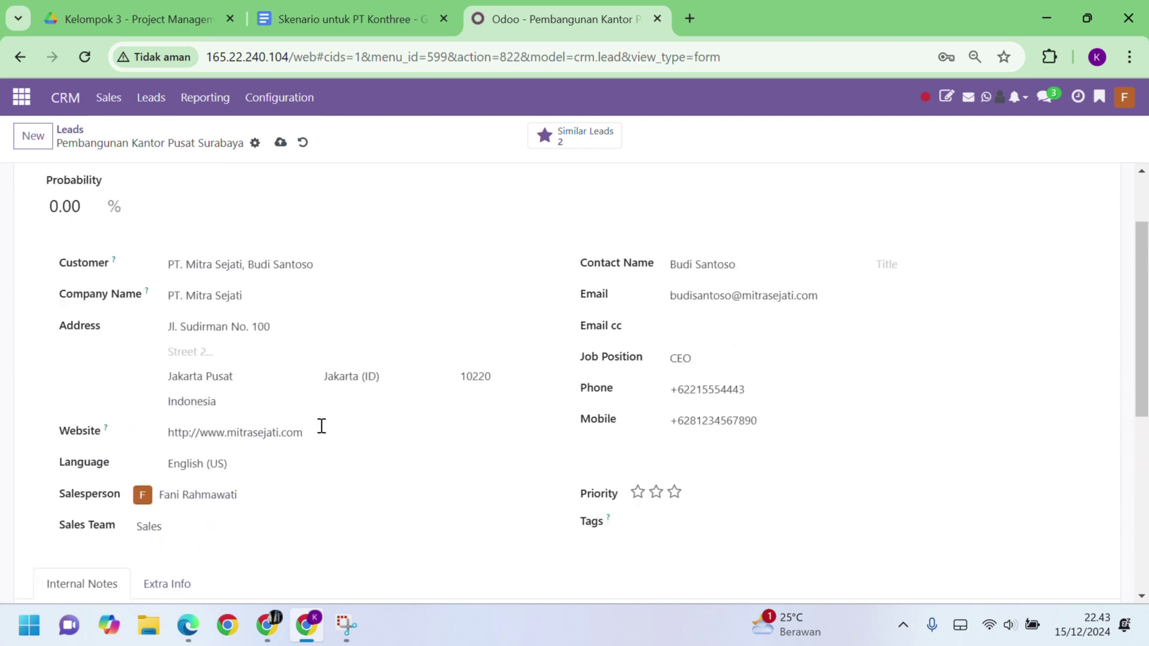
{"action": "left_click", "coordinate": [284, 143]}
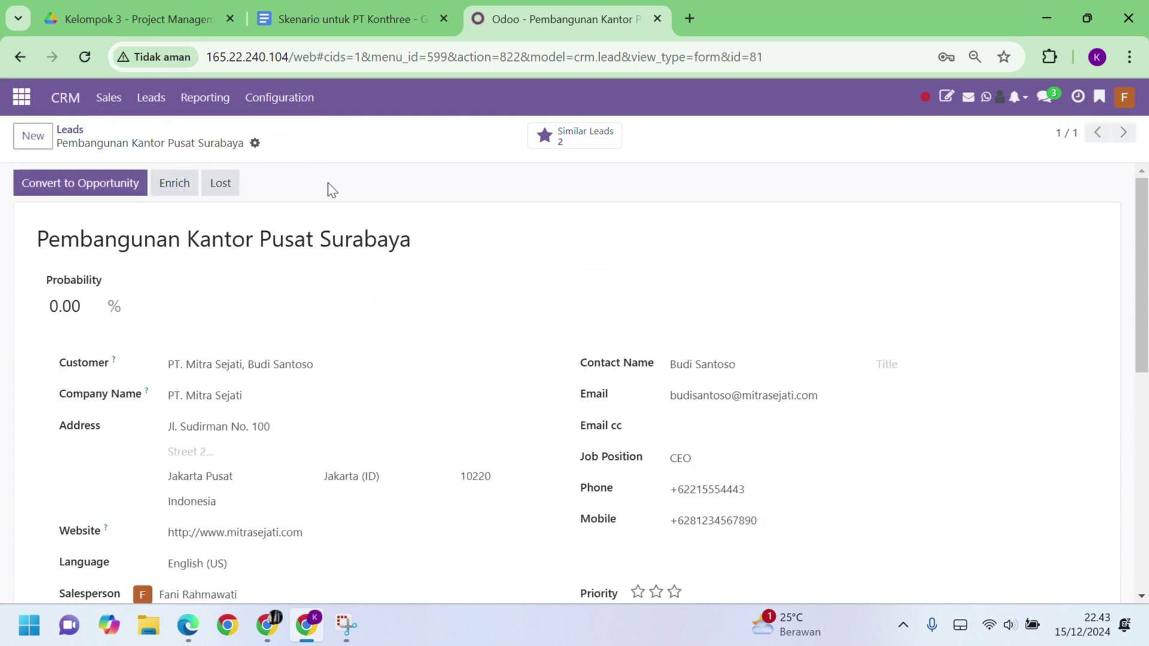
Step: Convert the lead into a new opportunity
{"action": "scroll", "coordinate": [344, 341], "scroll_direction": "down", "scroll_amount": 5}
{"action": "scroll", "coordinate": [341, 339], "scroll_direction": "up", "scroll_amount": 5}
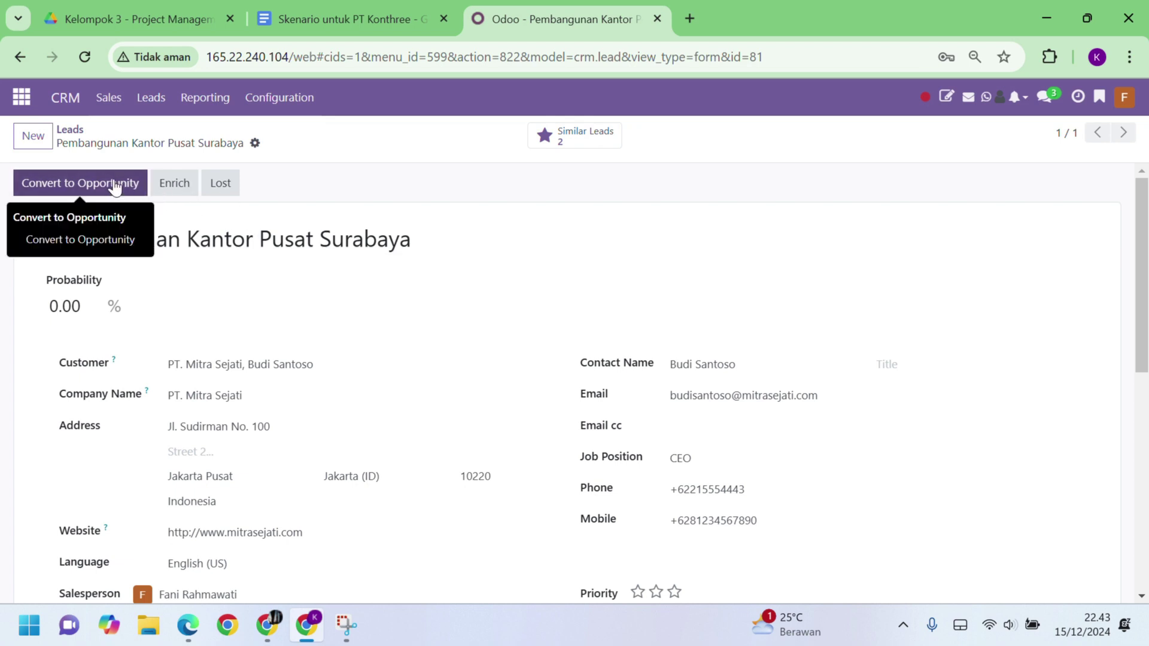
{"action": "left_click", "coordinate": [116, 184]}
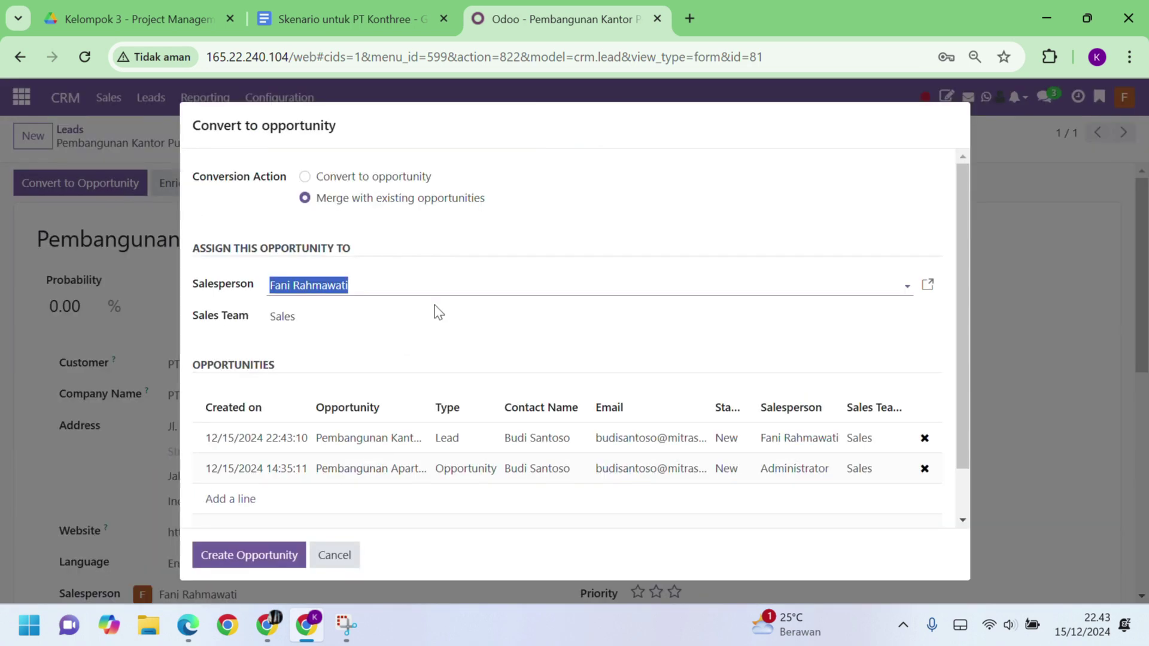
{"action": "left_click", "coordinate": [305, 178]}
{"action": "scroll", "coordinate": [351, 379], "scroll_direction": "down", "scroll_amount": 1}
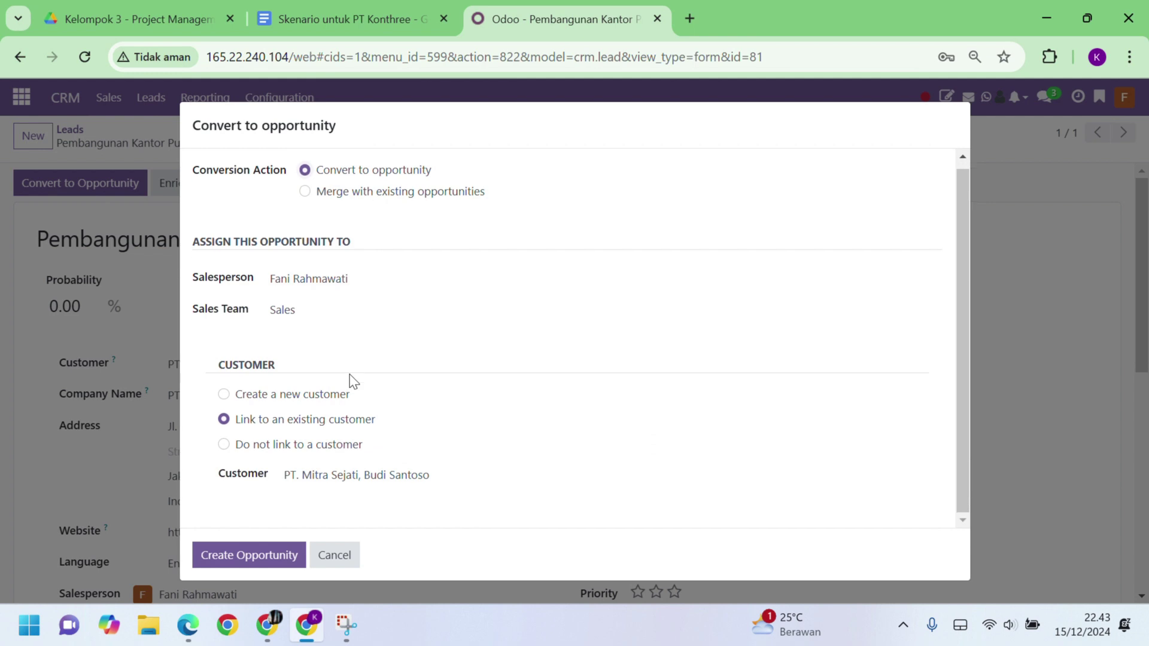
{"action": "left_click", "coordinate": [268, 566]}
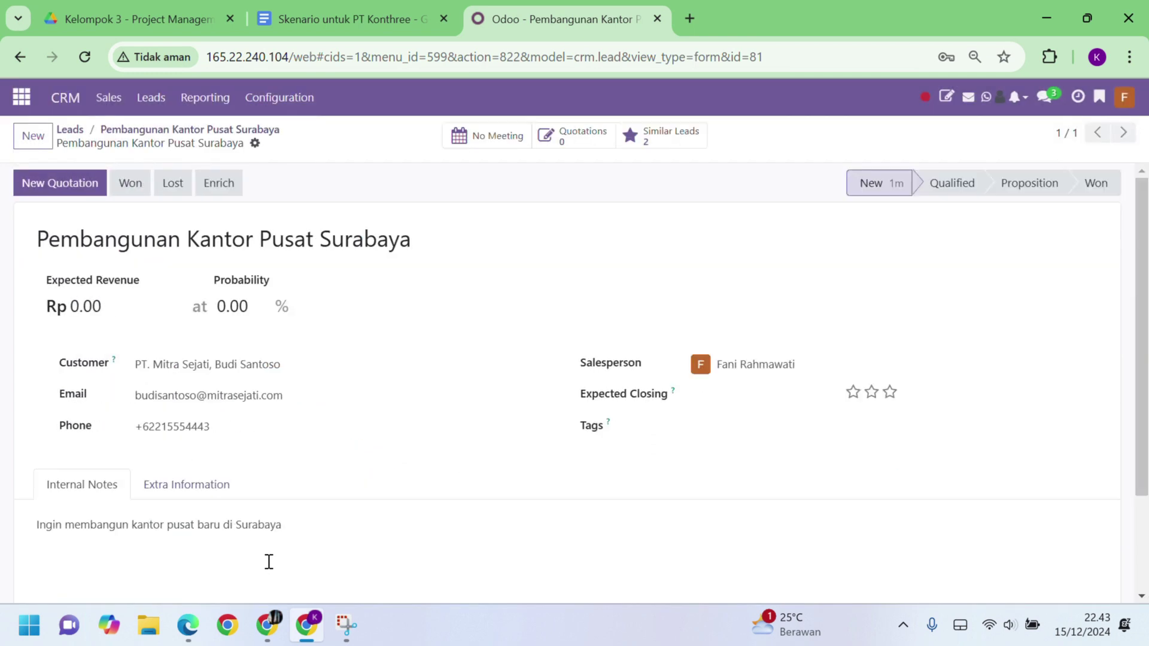
Step: Open the opportunity from My Pipeline and set expected revenue 1,000,000,000 and probability 85%
{"action": "left_click", "coordinate": [111, 99]}
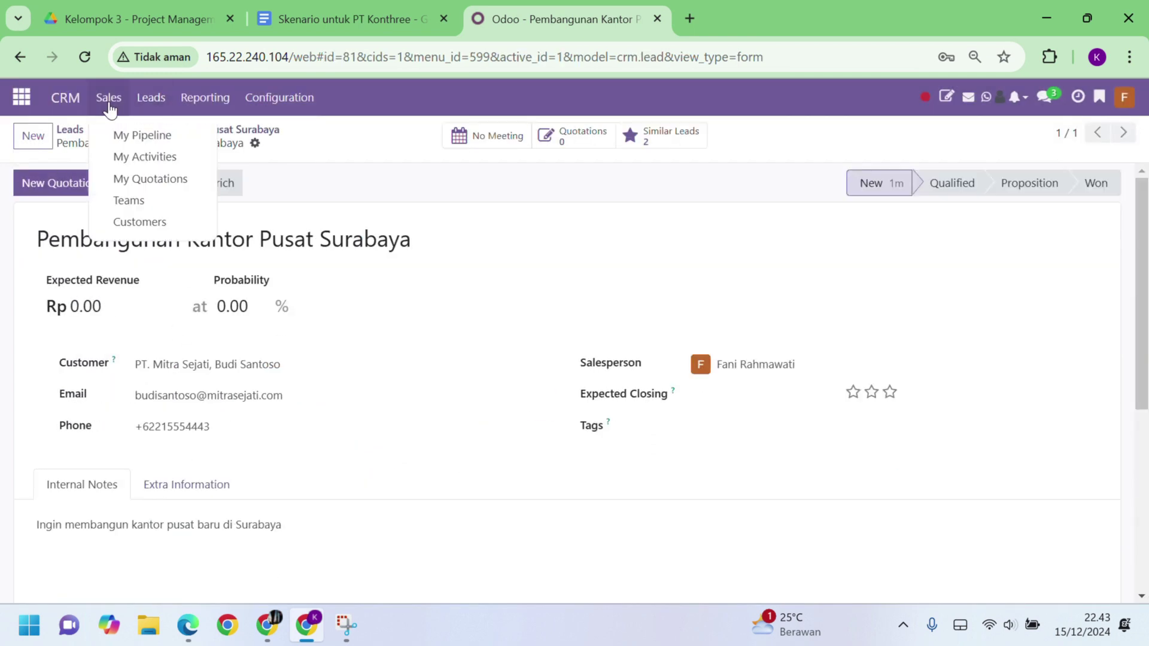
{"action": "left_click", "coordinate": [135, 139]}
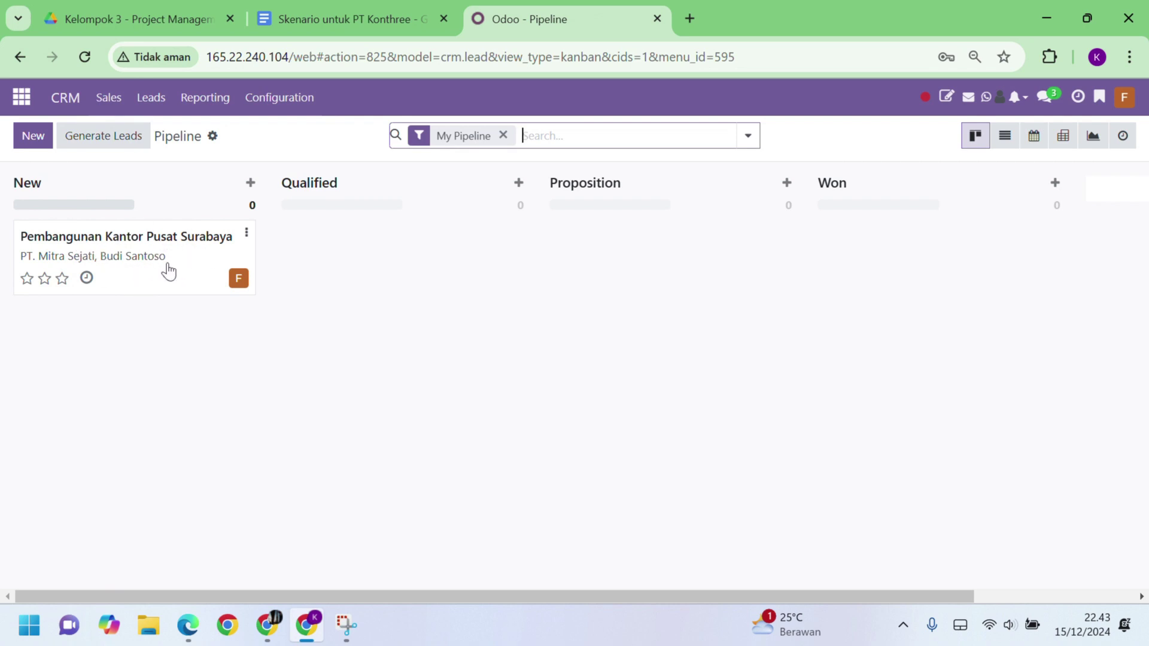
{"action": "left_click", "coordinate": [176, 273]}
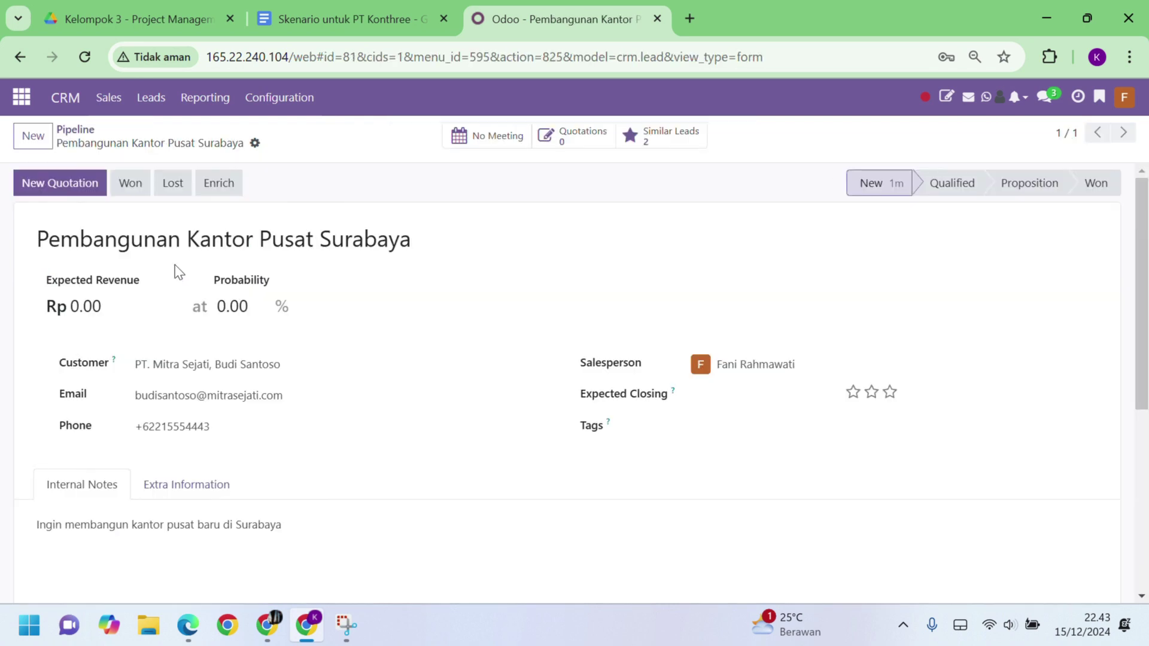
{"action": "left_click", "coordinate": [119, 306]}
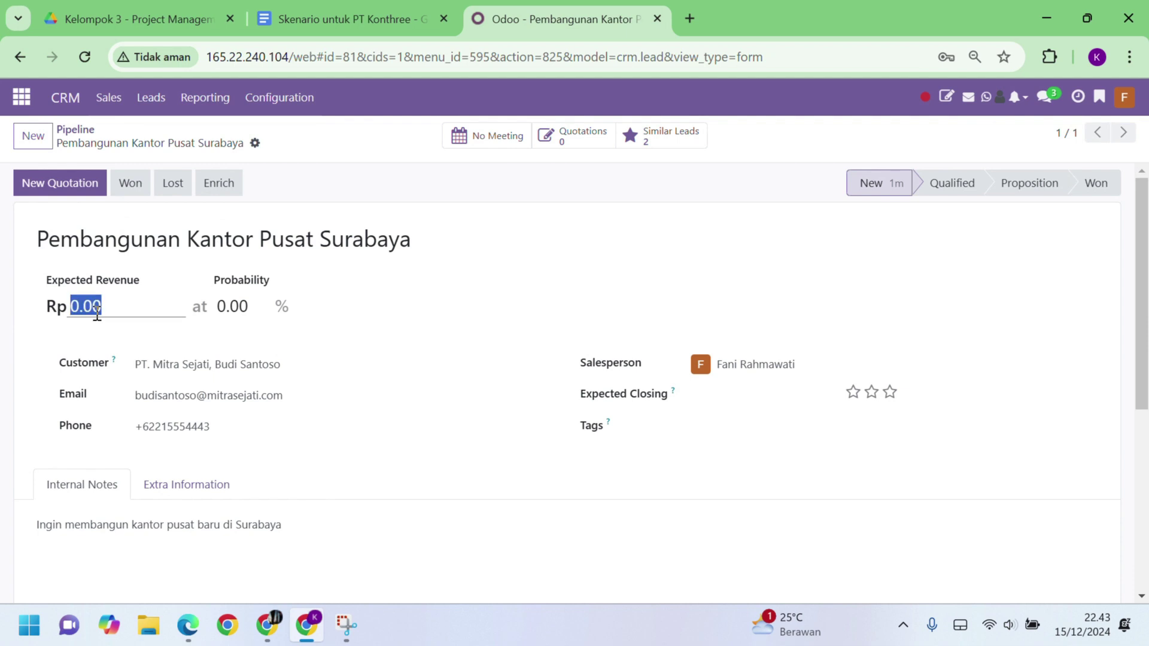
{"action": "type", "text": "1000000"}
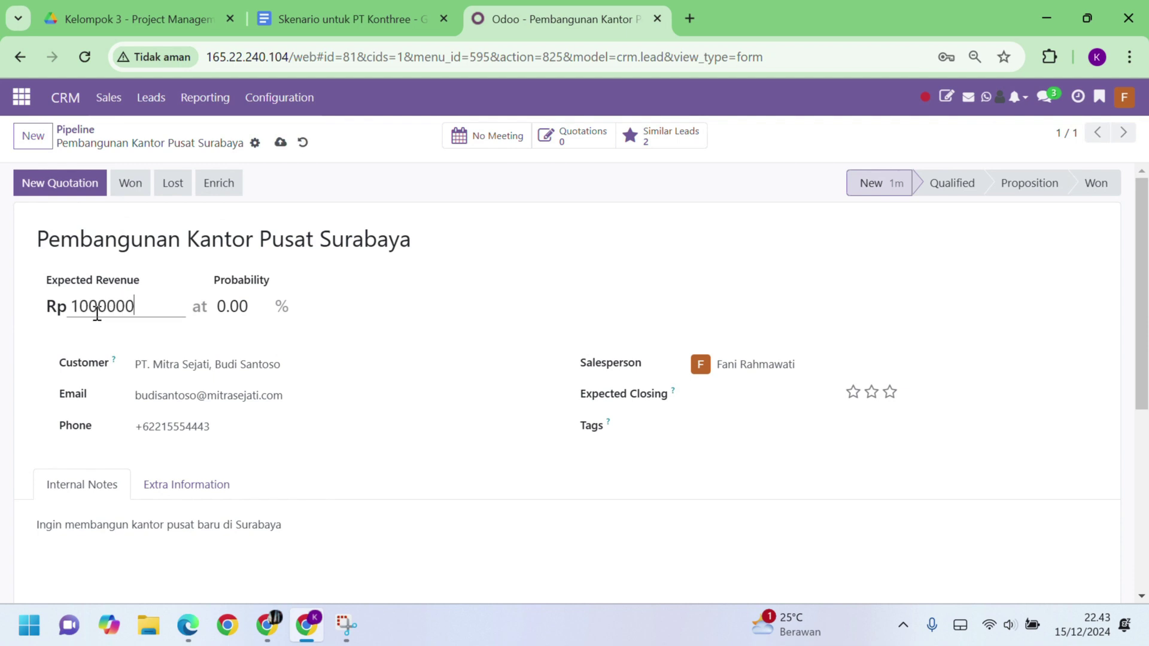
{"action": "type", "text": "000"}
{"action": "left_click", "coordinate": [242, 308]}
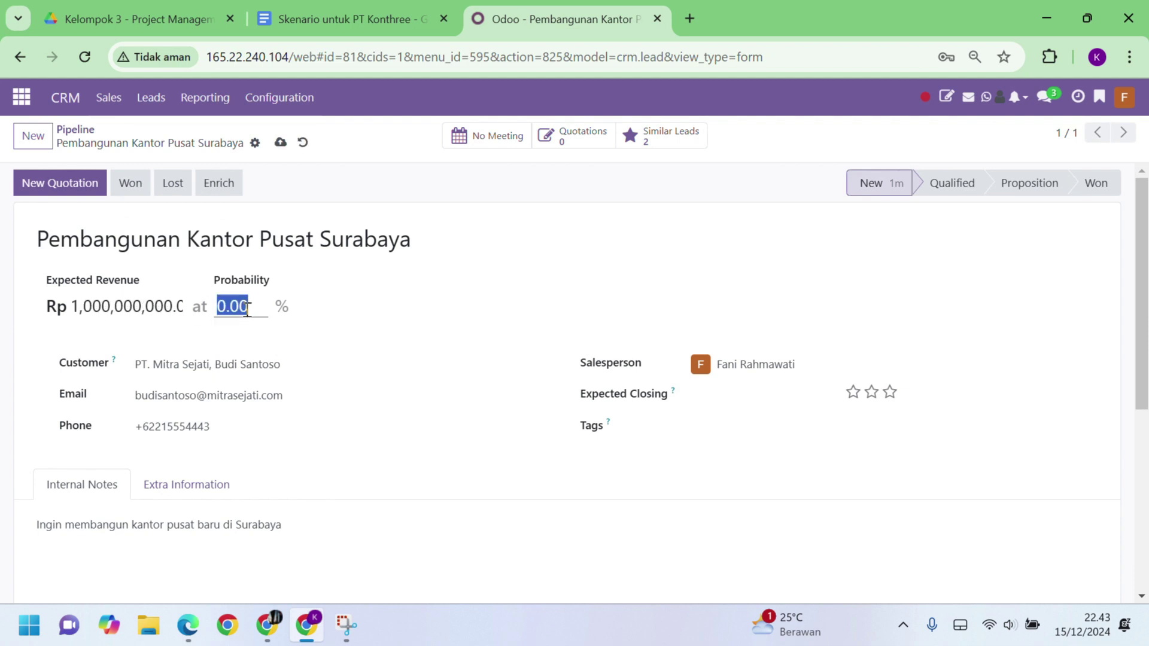
{"action": "type", "text": "85"}
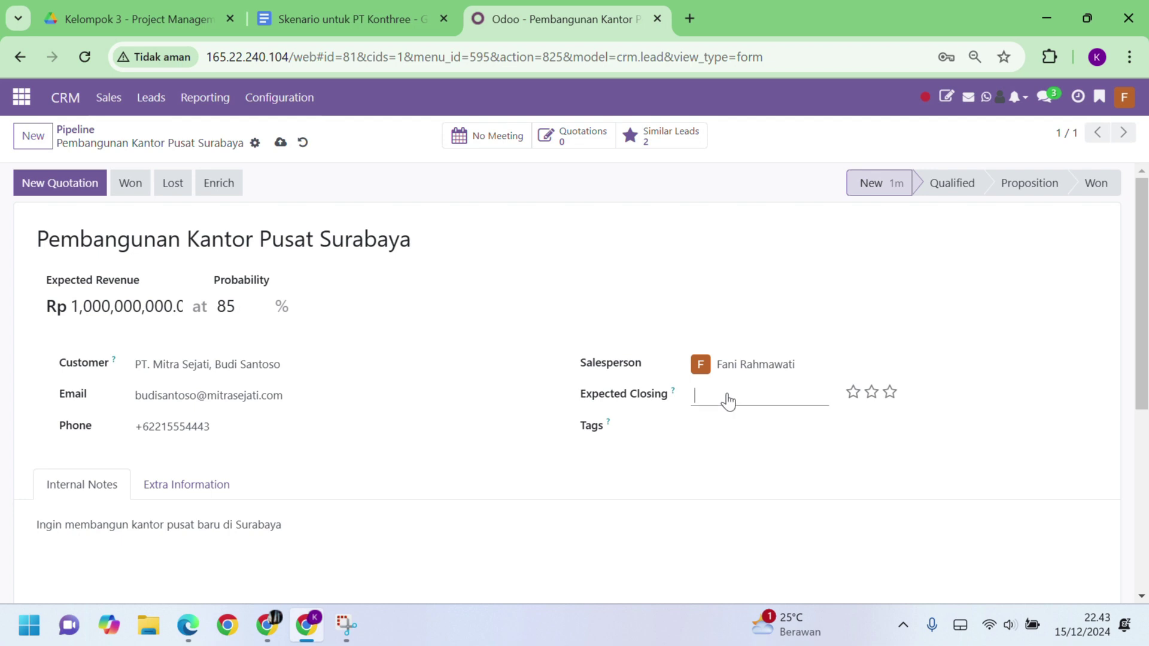
Step: Set the expected closing date to 12/20/2024 and top priority, then view the scenario document
{"action": "left_click", "coordinate": [723, 401]}
{"action": "left_click", "coordinate": [618, 413]}
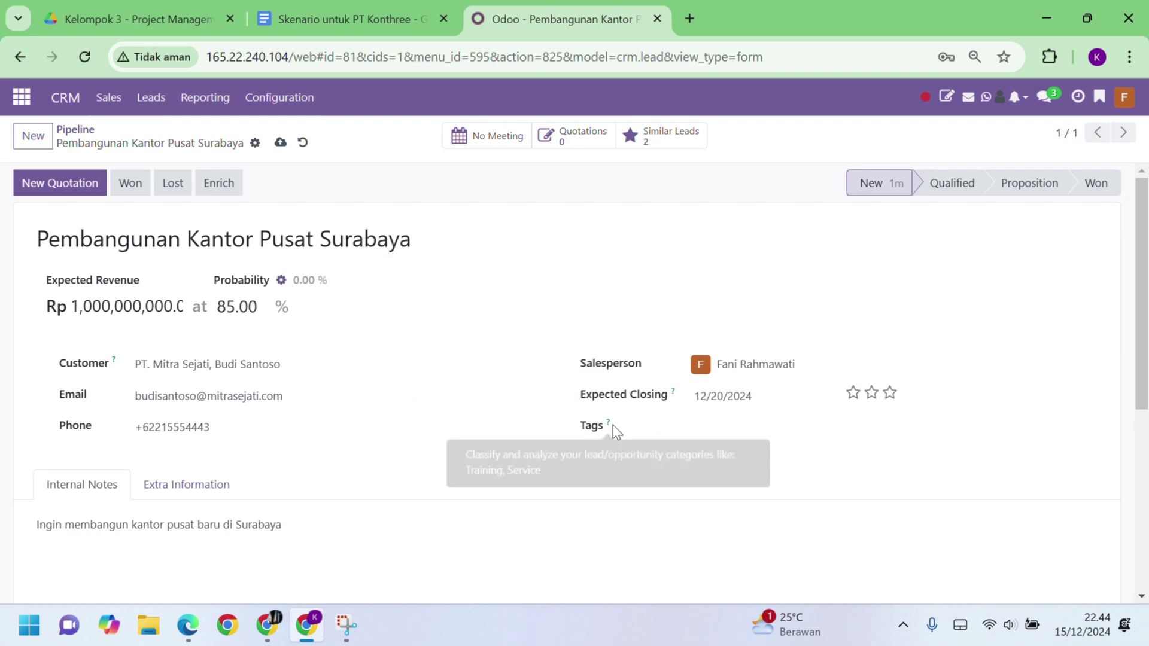
{"action": "left_click", "coordinate": [889, 394]}
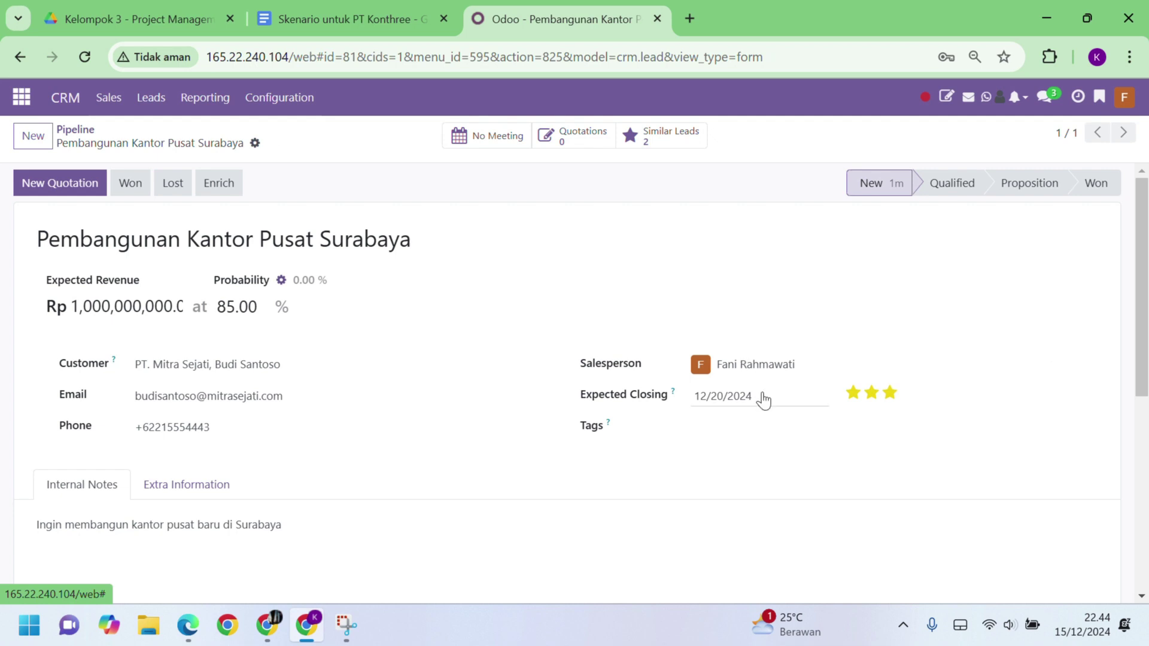
{"action": "left_click", "coordinate": [350, 18]}
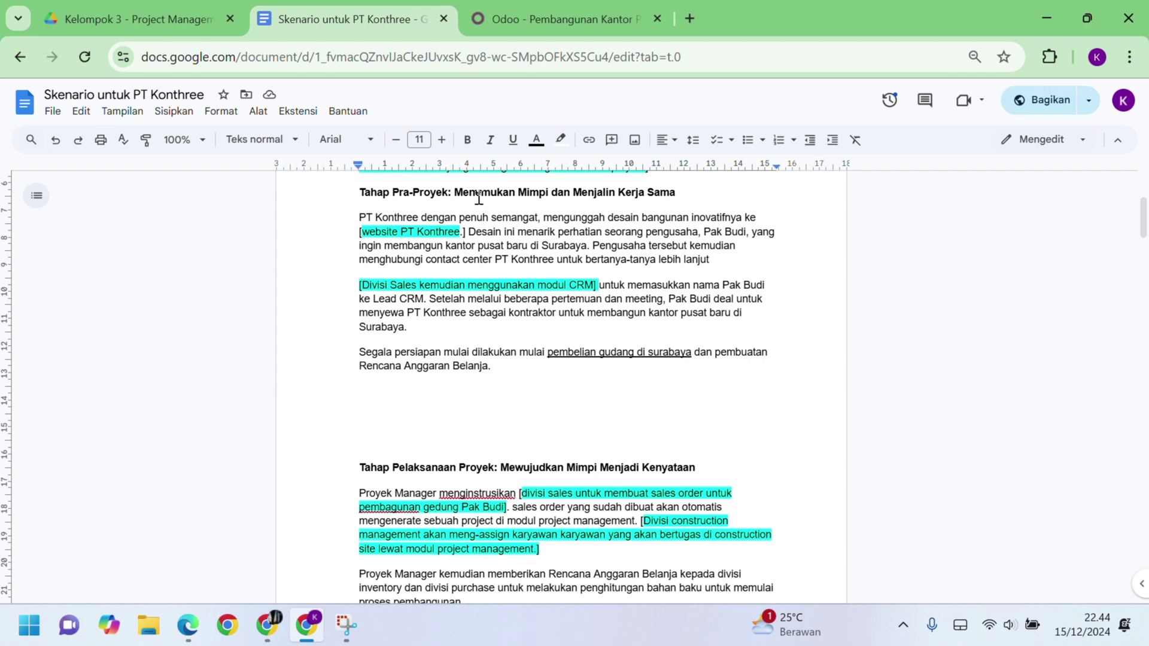
Step: Mark the Pembangunan Kantor Pusat Surabaya opportunity as Won and return to the pipeline
{"action": "key", "text": "ctrl+Tab"}
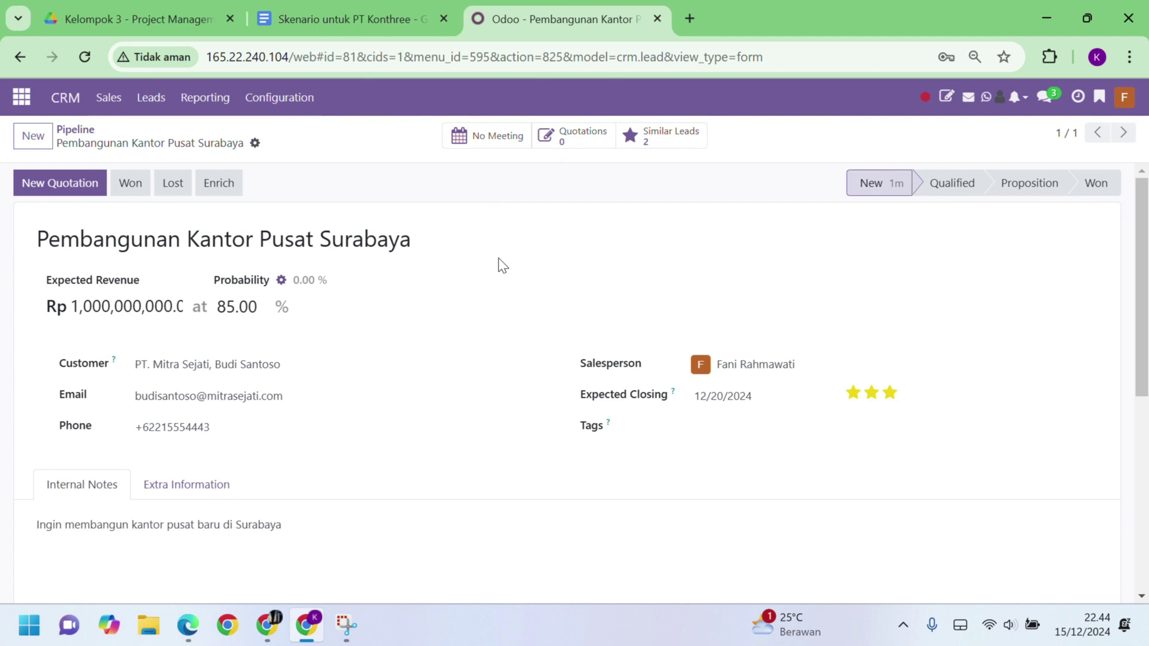
{"action": "left_click", "coordinate": [129, 185]}
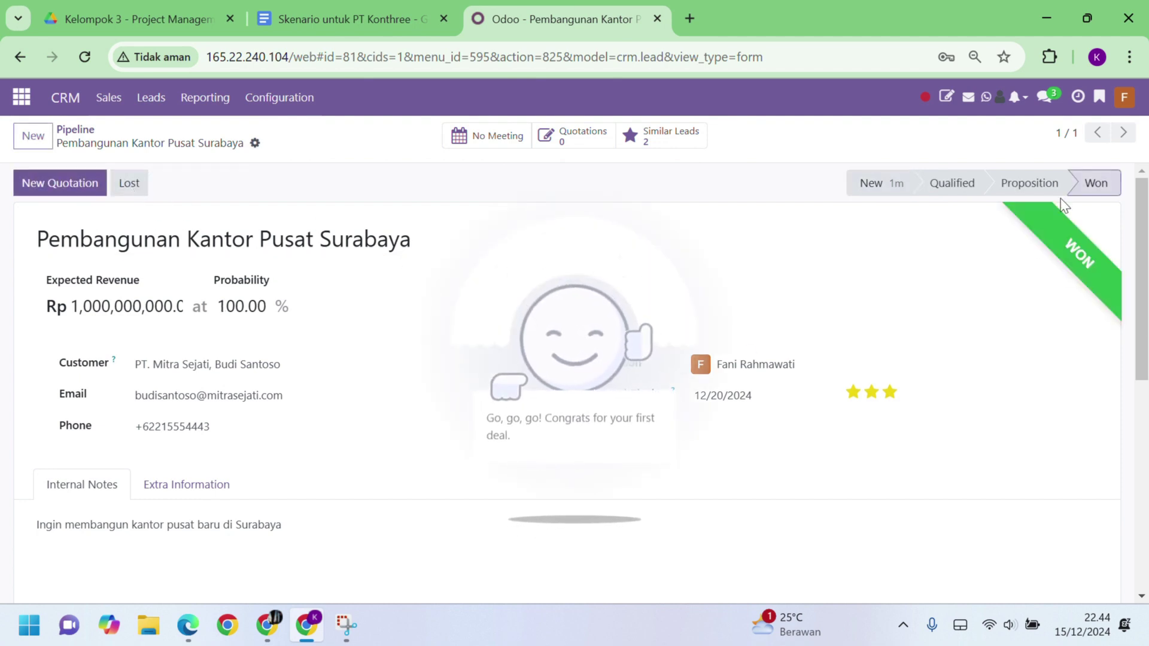
{"action": "left_click", "coordinate": [73, 129]}
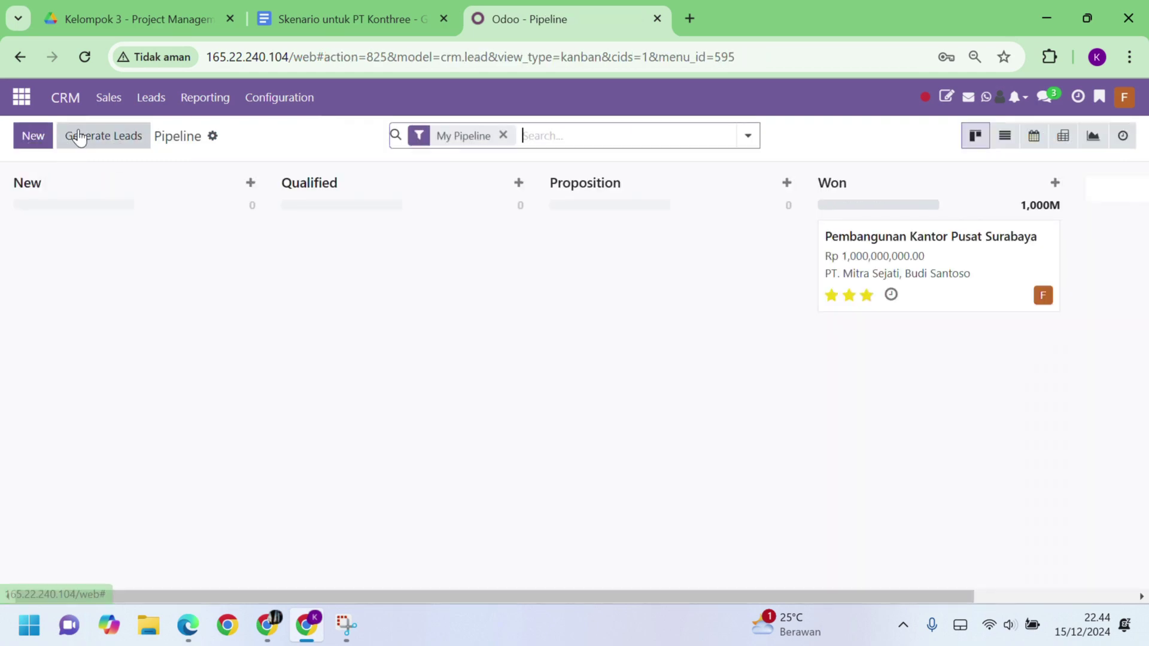
{"action": "key", "text": "ctrl+shift+Tab"}
{"action": "scroll", "coordinate": [523, 323], "scroll_direction": "down", "scroll_amount": 4}
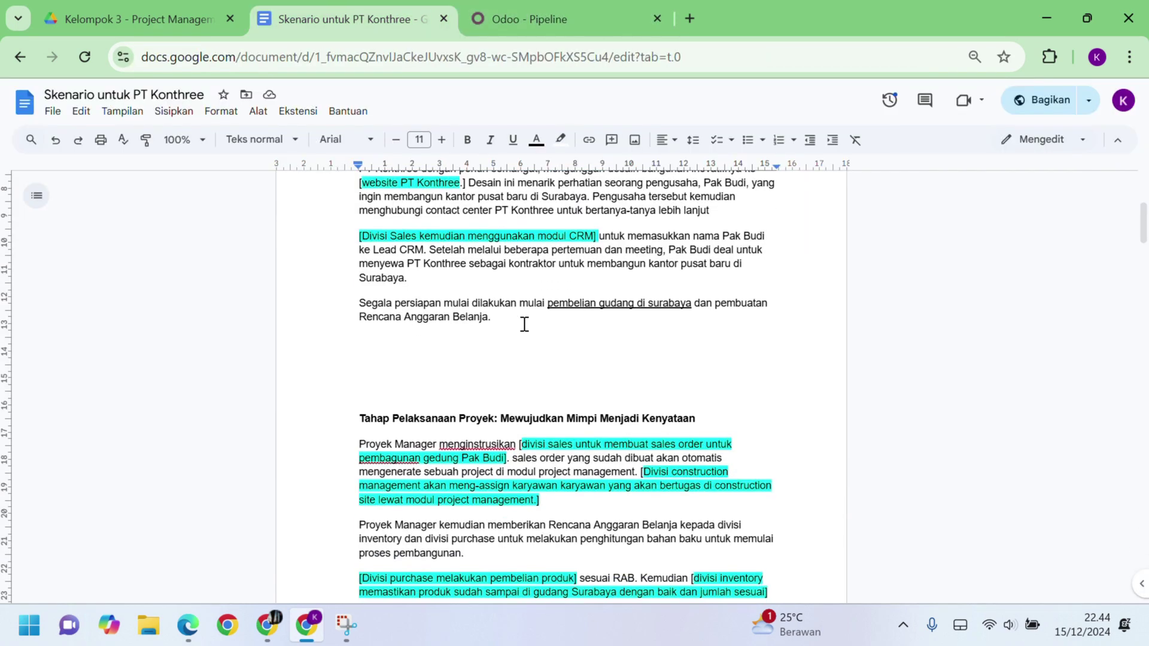
{"action": "scroll", "coordinate": [524, 324], "scroll_direction": "down", "scroll_amount": 2}
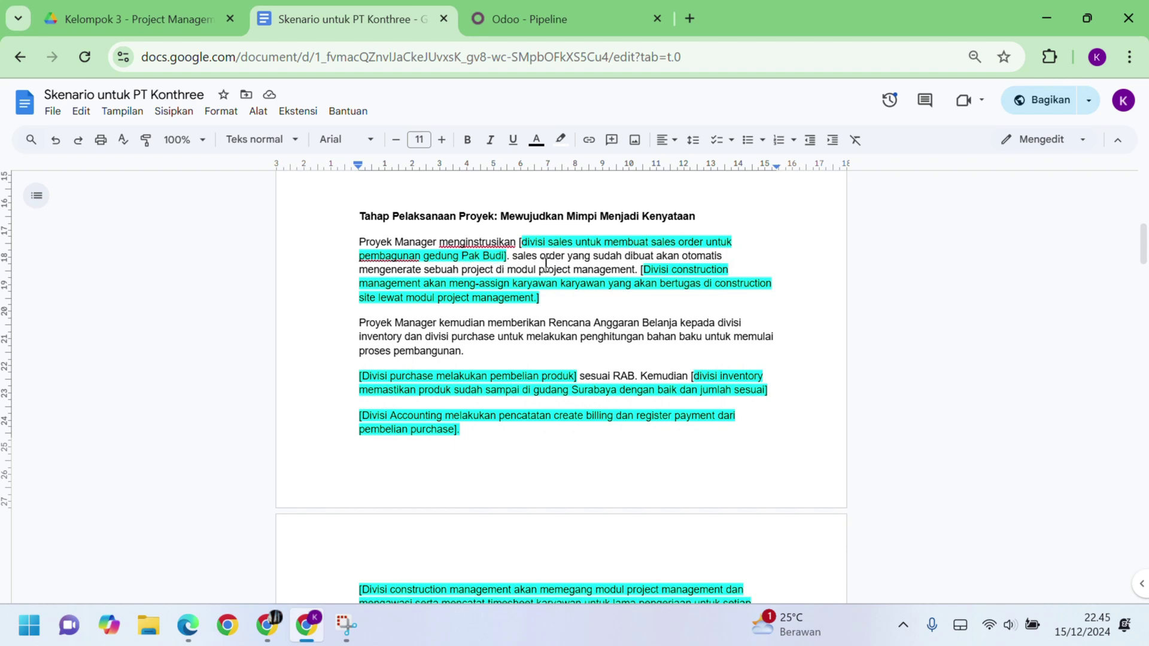
{"action": "key", "text": "ctrl+Tab"}
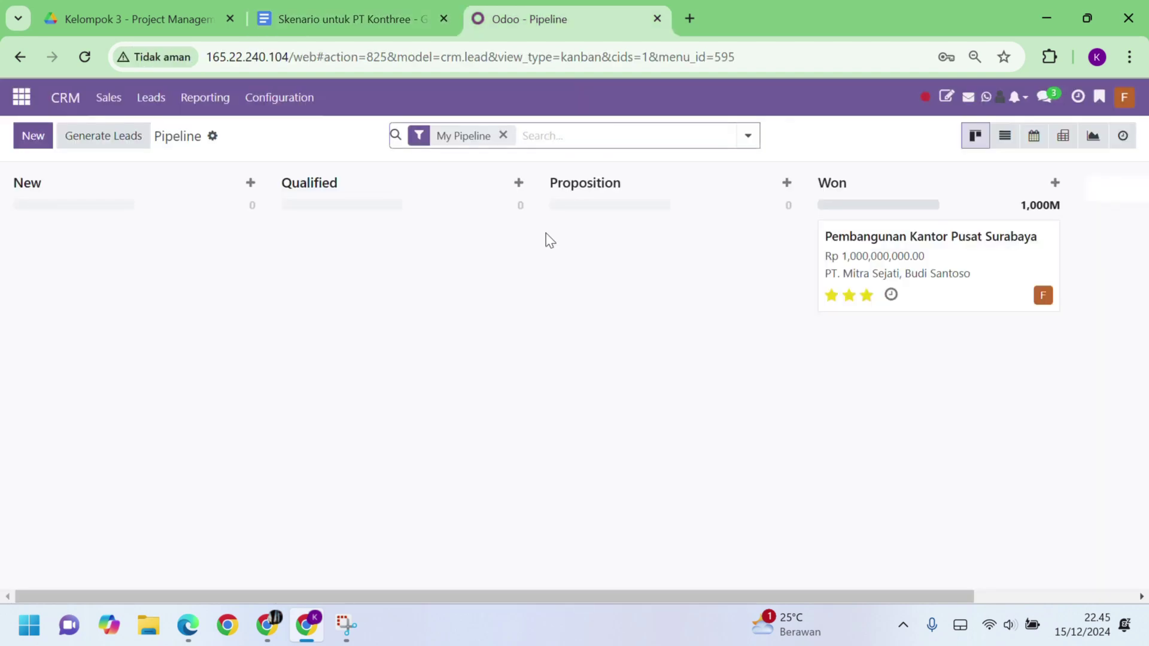
Step: Log out, sign back in with another saved account and password, and open the Sales app
{"action": "left_click", "coordinate": [1124, 98]}
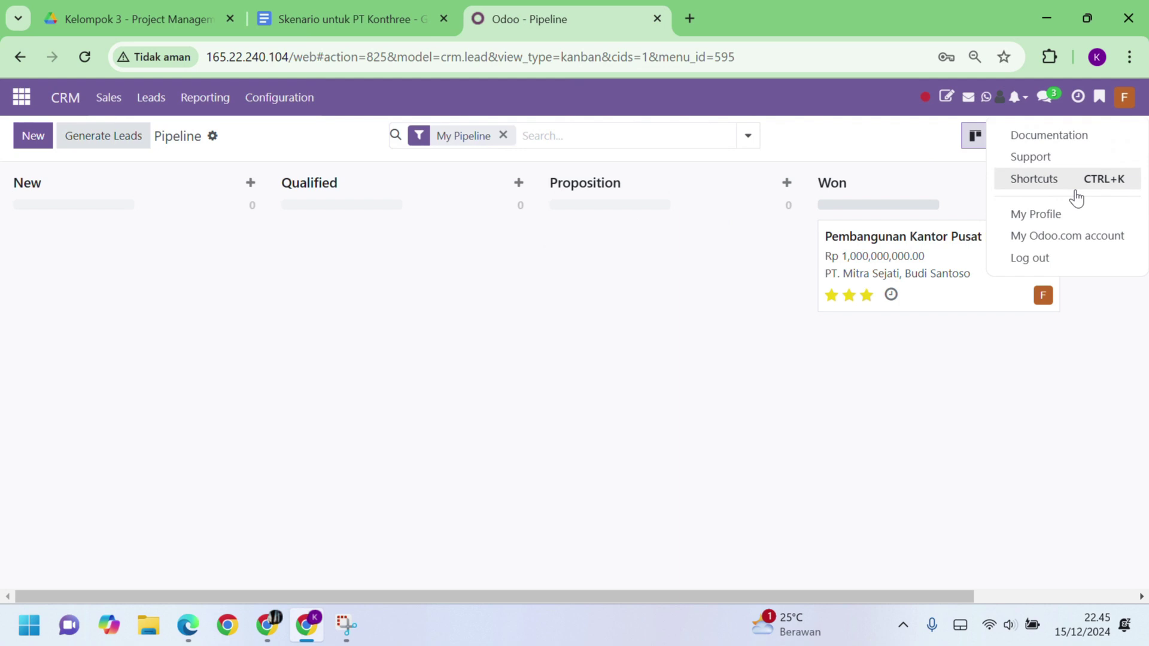
{"action": "left_click", "coordinate": [1029, 257]}
{"action": "left_click", "coordinate": [519, 272]}
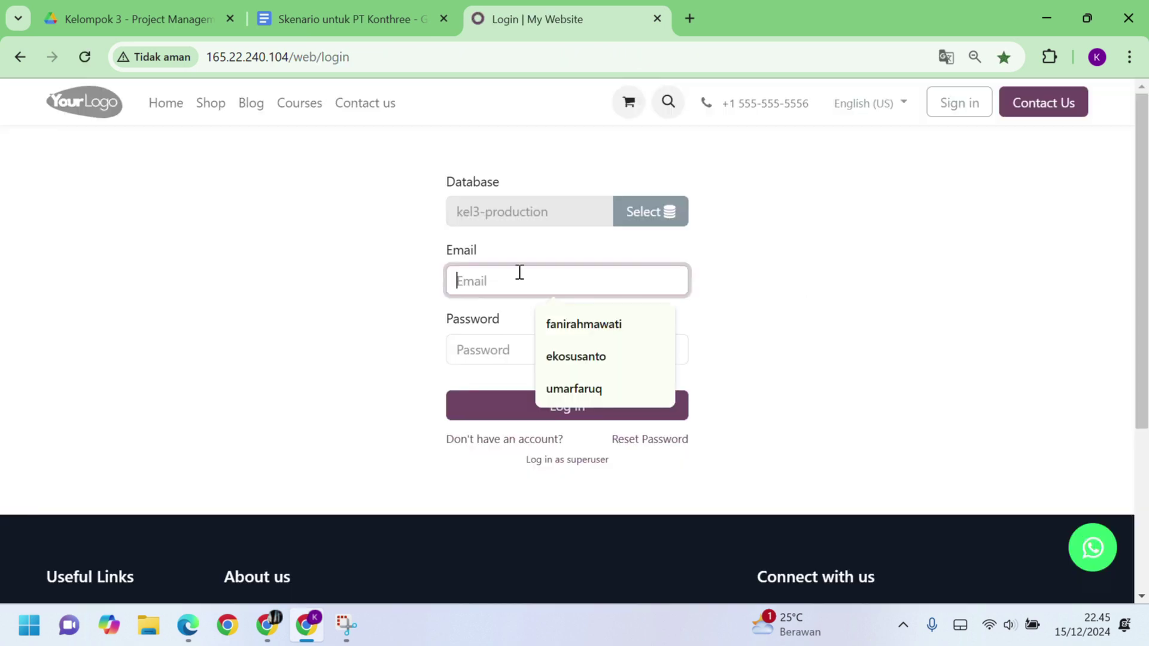
{"action": "left_click", "coordinate": [561, 364]}
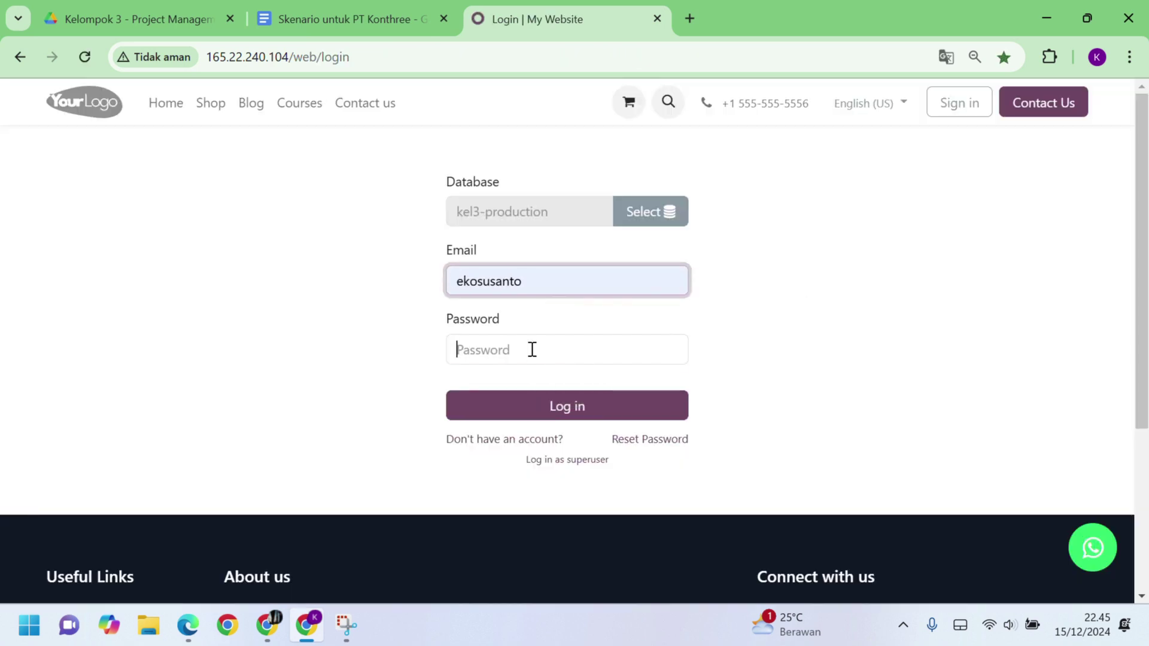
{"action": "left_click", "coordinate": [532, 350]}
{"action": "type", "text": "aaaaaaaaa"}
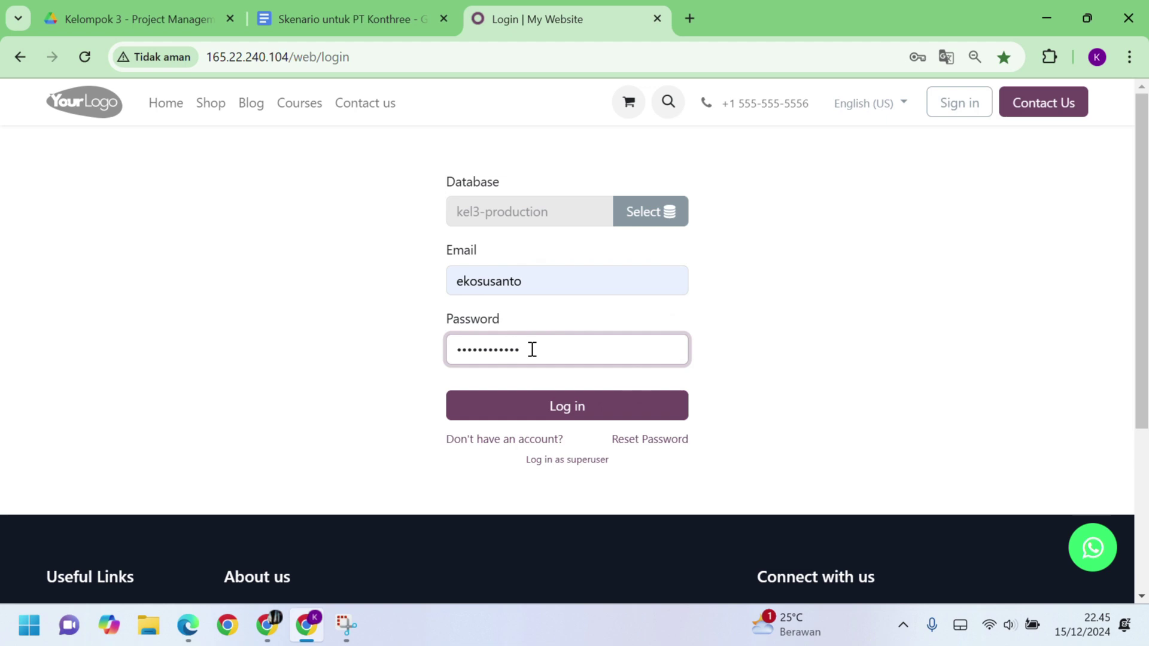
{"action": "left_click", "coordinate": [574, 419]}
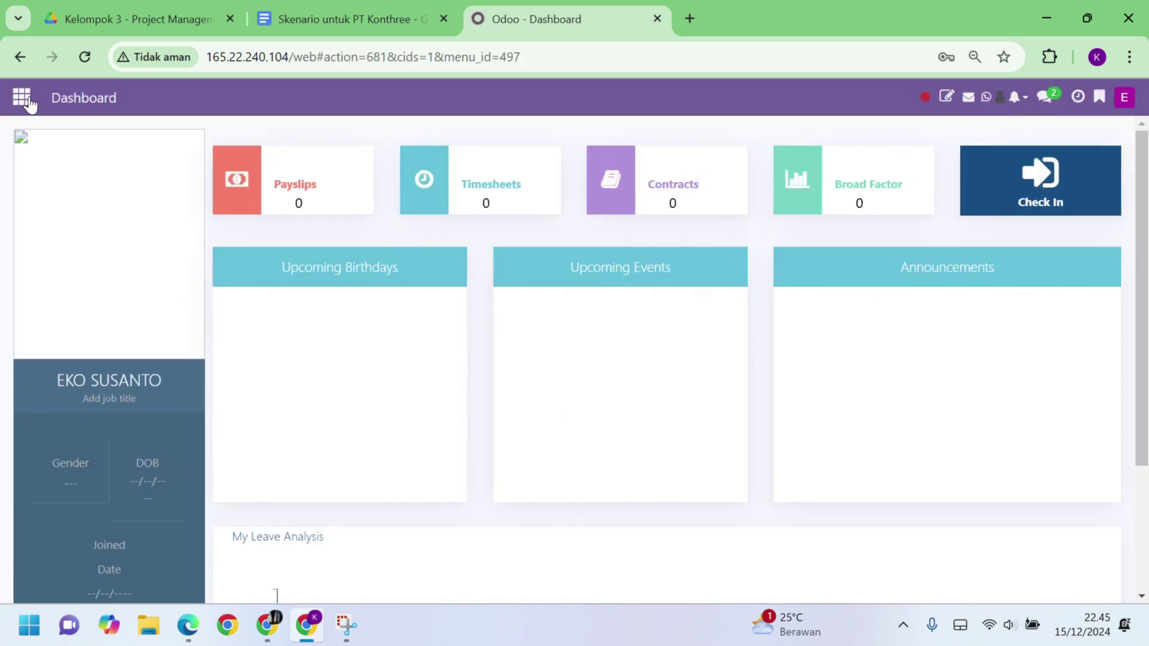
{"action": "left_click", "coordinate": [28, 100]}
{"action": "left_click", "coordinate": [735, 390]}
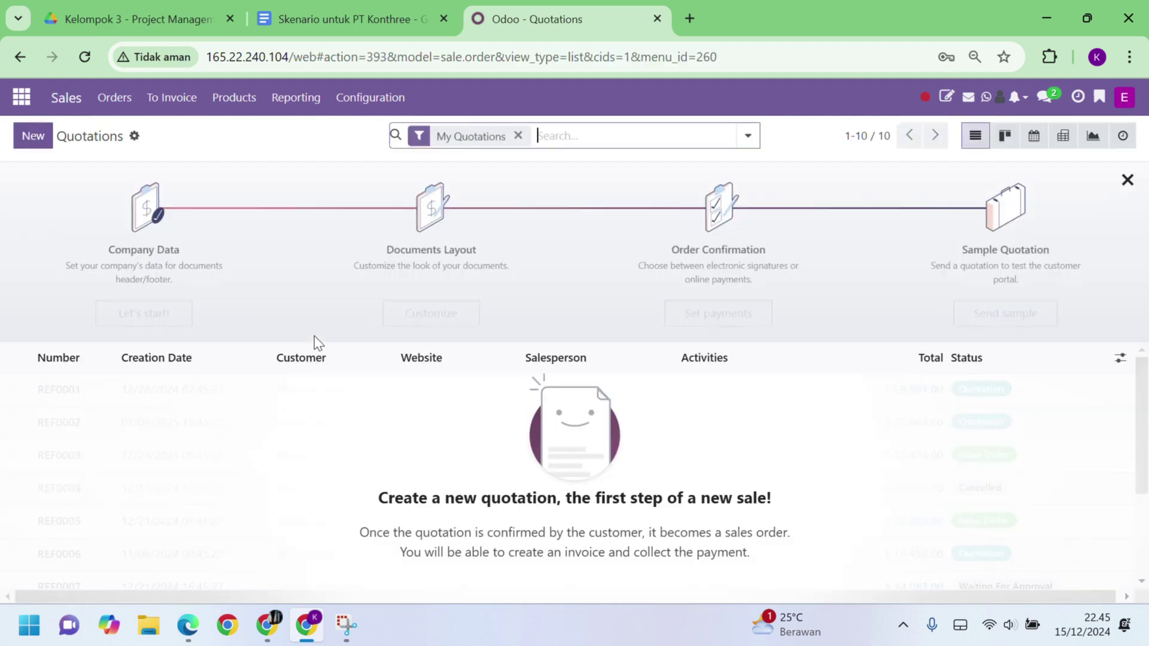
Step: Start a new quotation with PT. Mitra Sejati as the customer
{"action": "left_click", "coordinate": [30, 144]}
{"action": "left_click", "coordinate": [210, 289]}
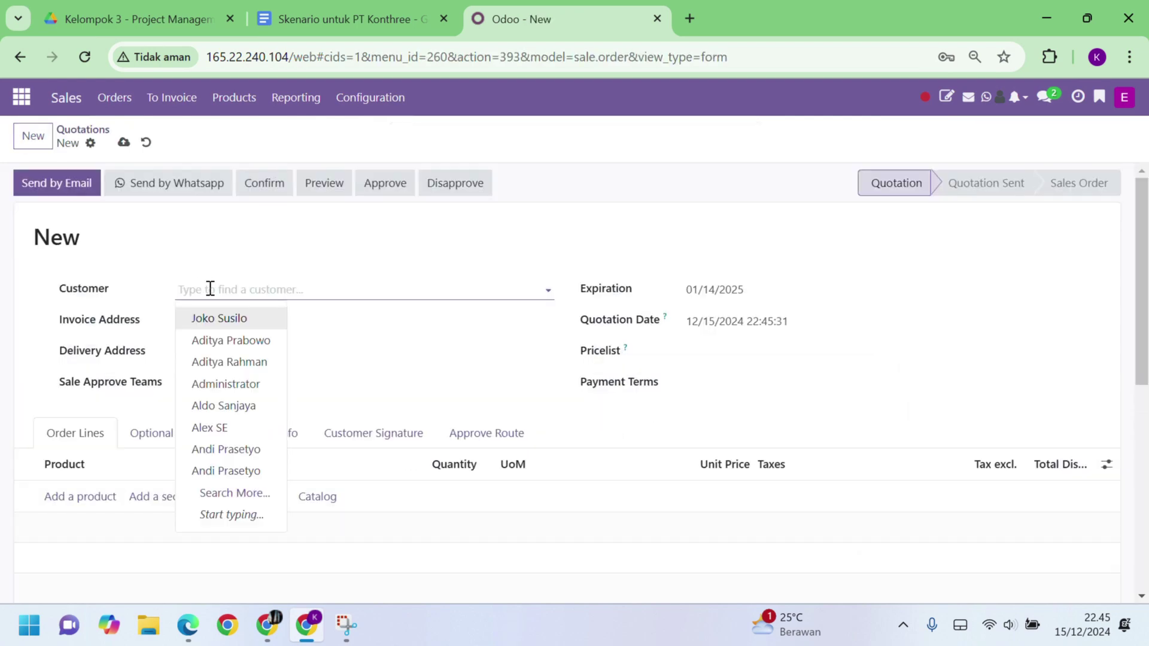
{"action": "type", "text": "Budi"}
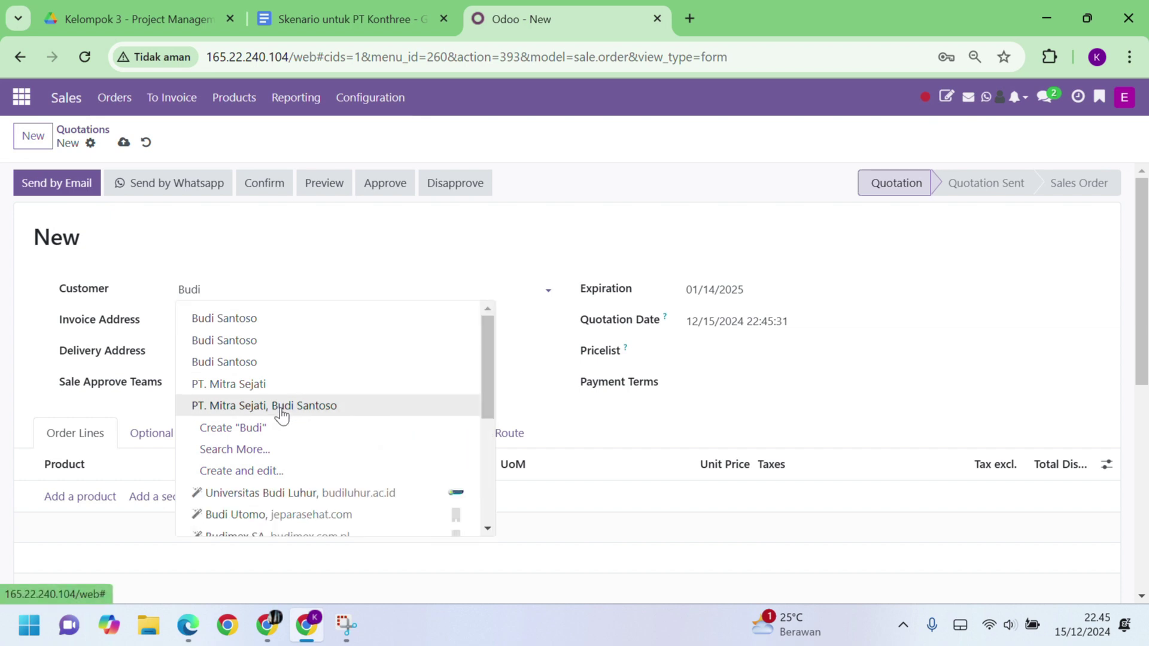
{"action": "left_click", "coordinate": [280, 405]}
{"action": "scroll", "coordinate": [413, 407], "scroll_direction": "down", "scroll_amount": 1}
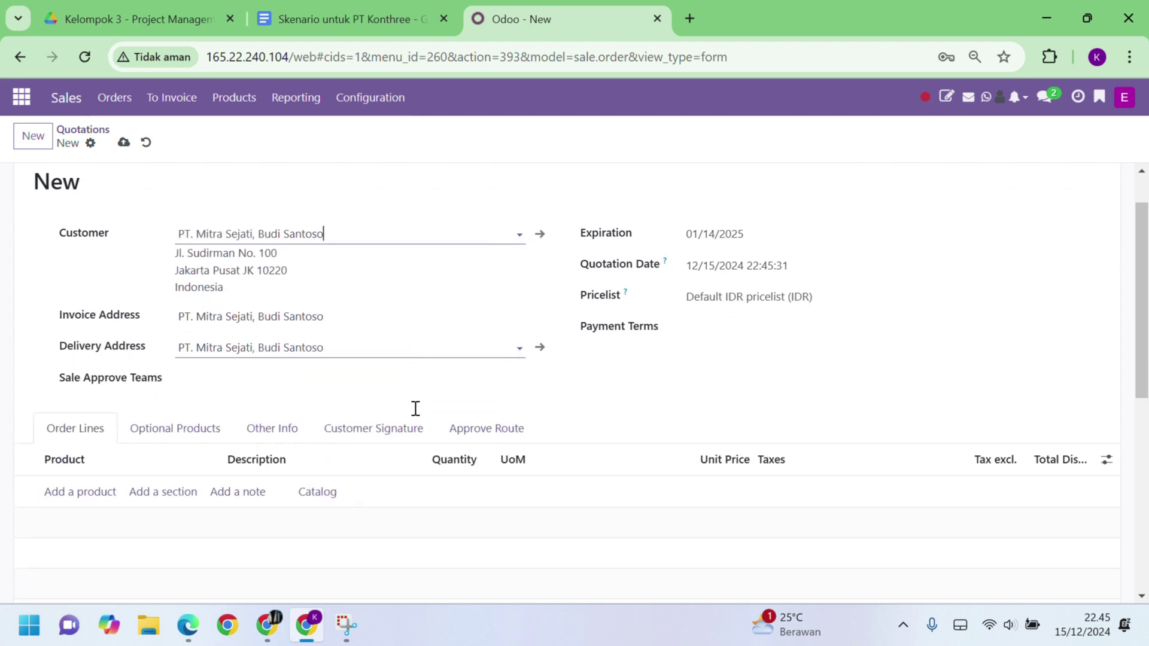
{"action": "scroll", "coordinate": [142, 464], "scroll_direction": "down", "scroll_amount": 4}
{"action": "scroll", "coordinate": [141, 463], "scroll_direction": "up", "scroll_amount": 5}
{"action": "scroll", "coordinate": [141, 465], "scroll_direction": "down", "scroll_amount": 1}
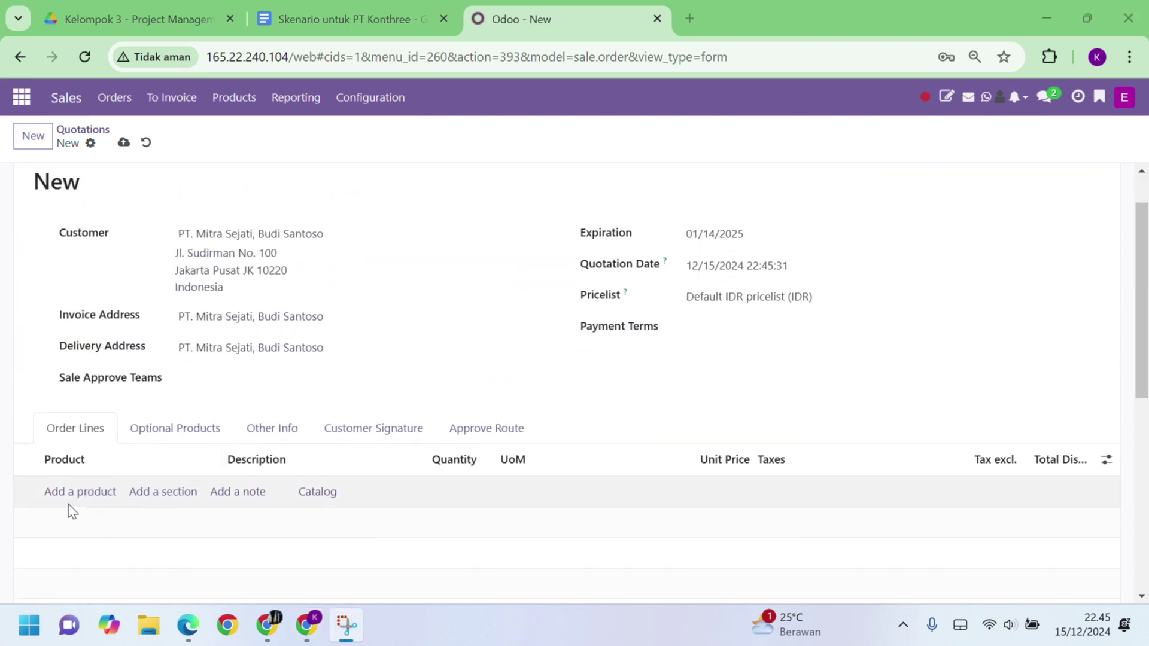
Step: Add a Pembangunan Kantor product line and save quotation S00002
{"action": "left_click", "coordinate": [69, 493]}
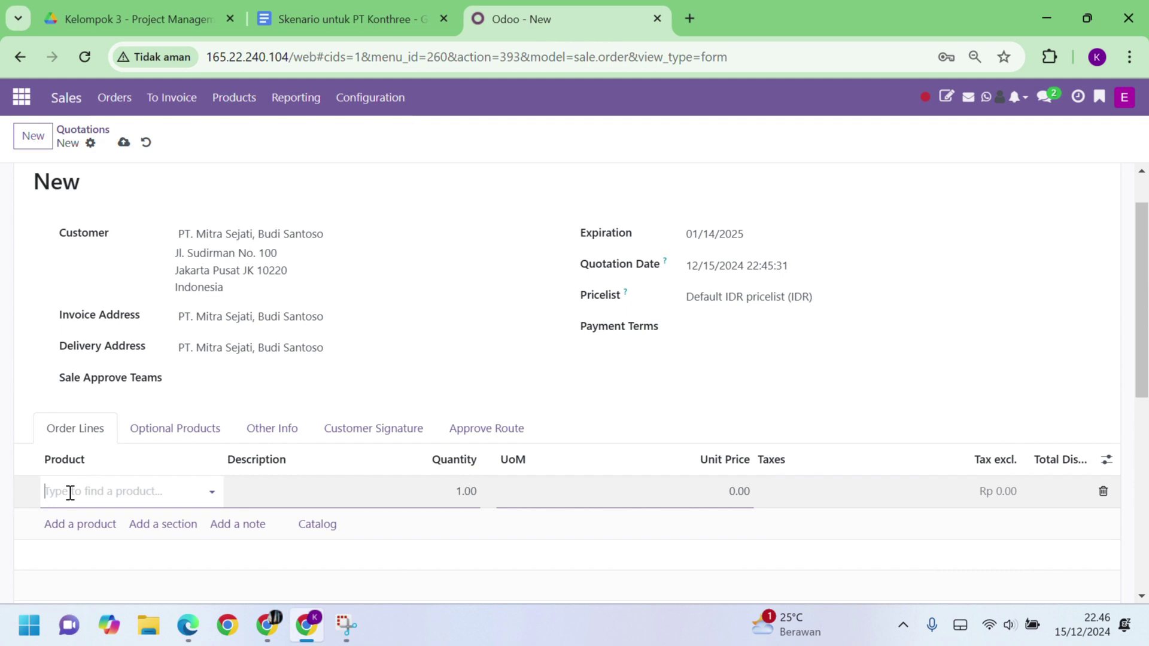
{"action": "type", "text": "pembangunan"}
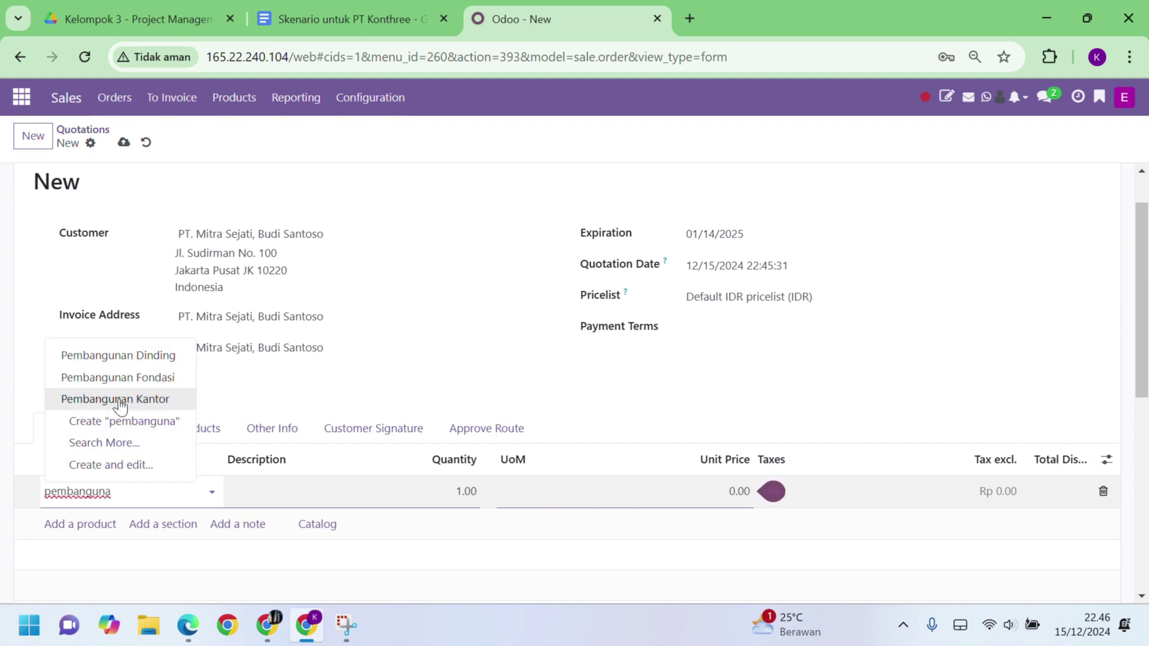
{"action": "left_click", "coordinate": [119, 402]}
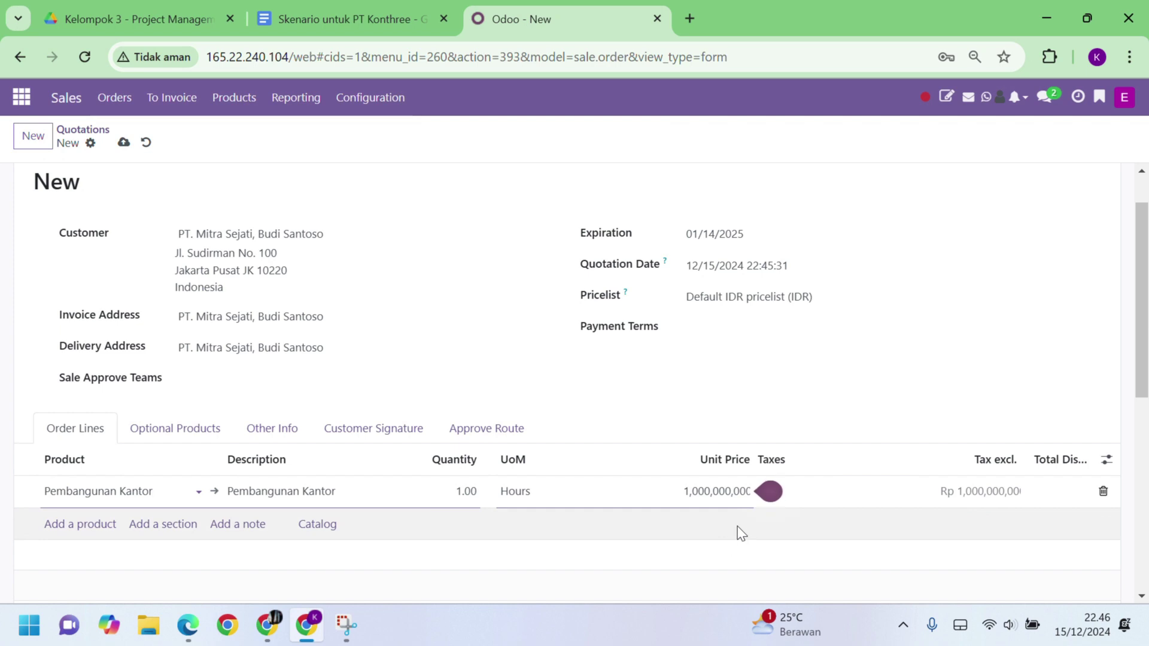
{"action": "scroll", "coordinate": [739, 531], "scroll_direction": "down", "scroll_amount": 3}
{"action": "scroll", "coordinate": [738, 532], "scroll_direction": "up", "scroll_amount": 5}
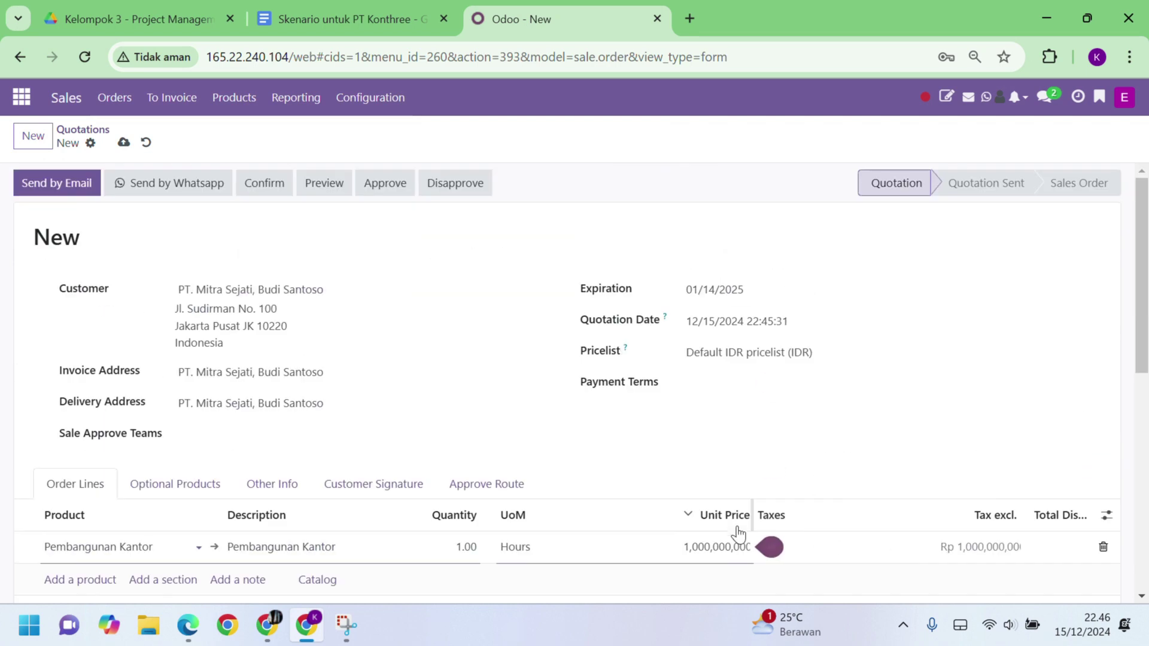
{"action": "left_click", "coordinate": [123, 143]}
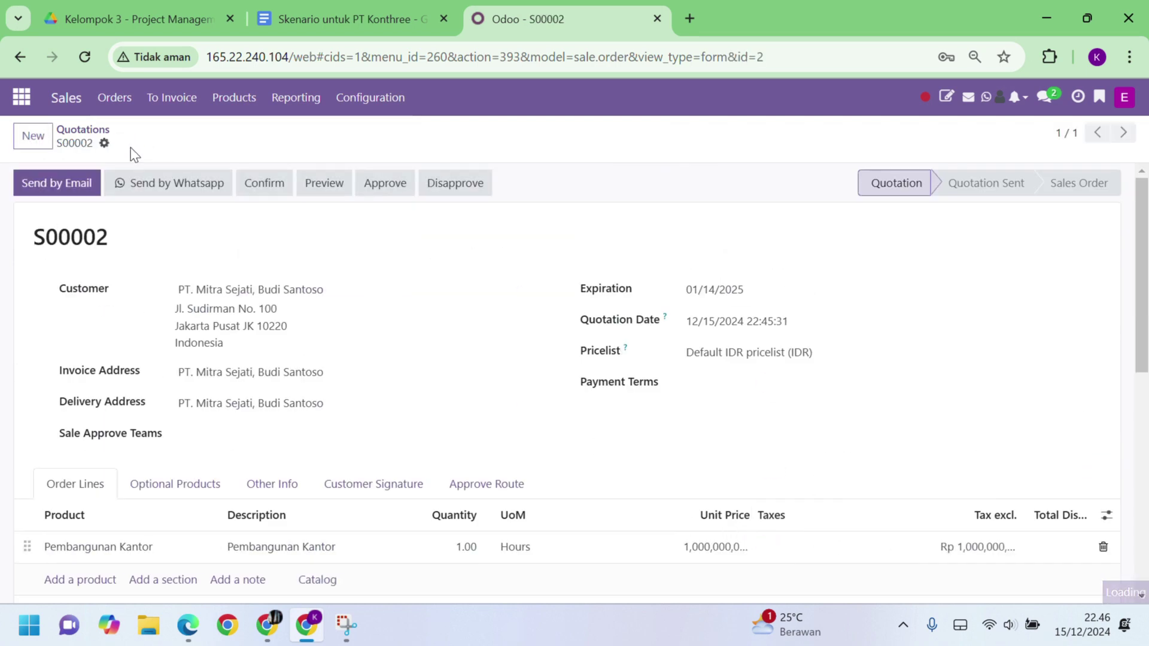
Step: Email quotation S00002 with its PDF to PT. Mitra Sejati
{"action": "left_click", "coordinate": [487, 38]}
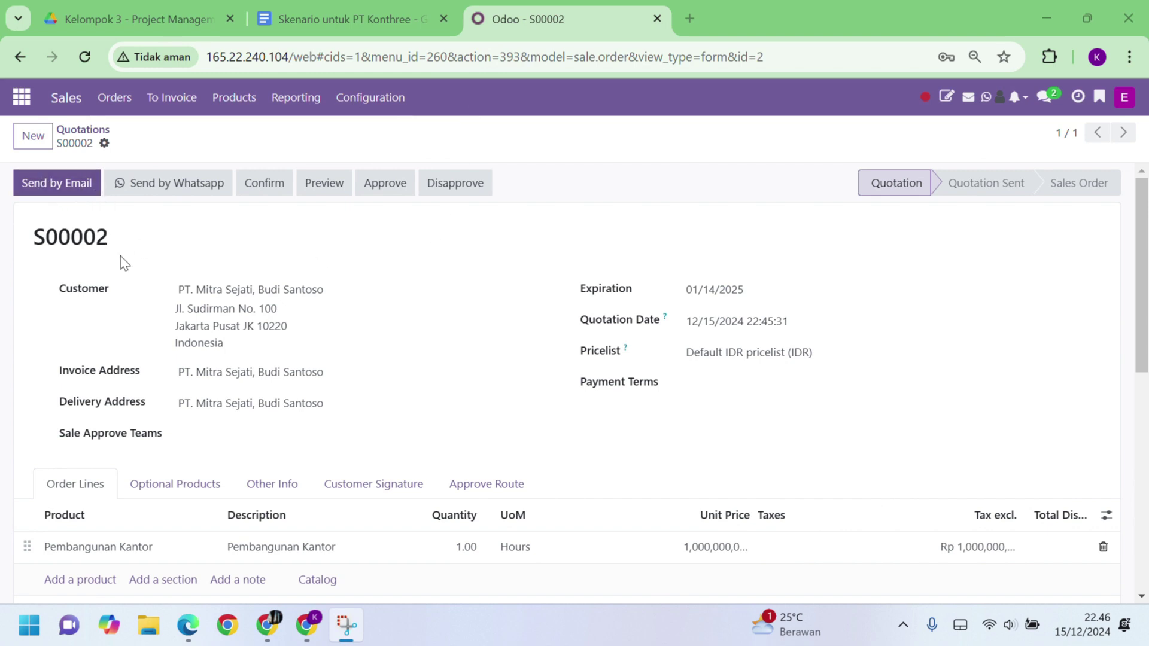
{"action": "left_click", "coordinate": [70, 188]}
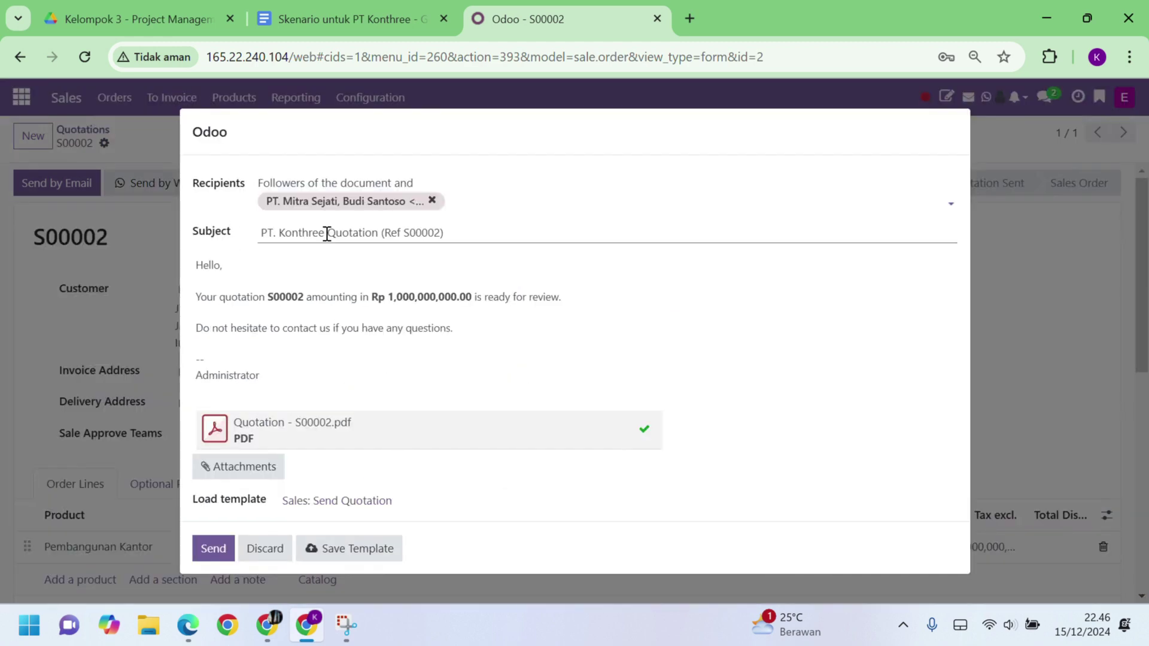
{"action": "left_click", "coordinate": [213, 548]}
{"action": "scroll", "coordinate": [337, 430], "scroll_direction": "down", "scroll_amount": 10}
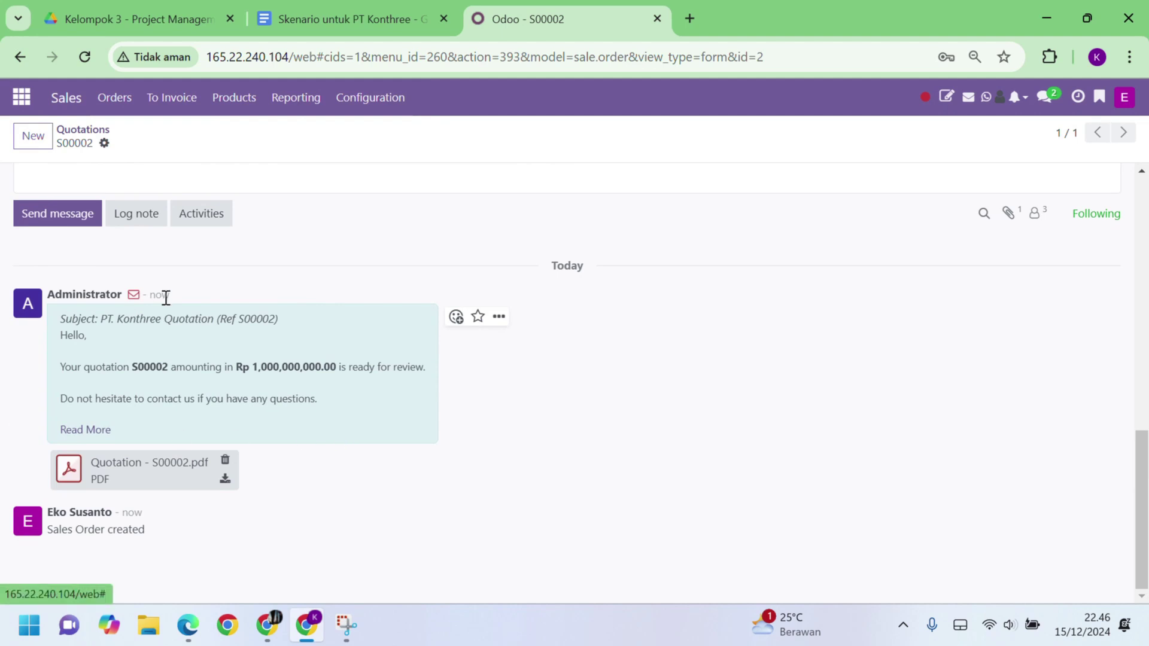
{"action": "scroll", "coordinate": [276, 400], "scroll_direction": "up", "scroll_amount": 10}
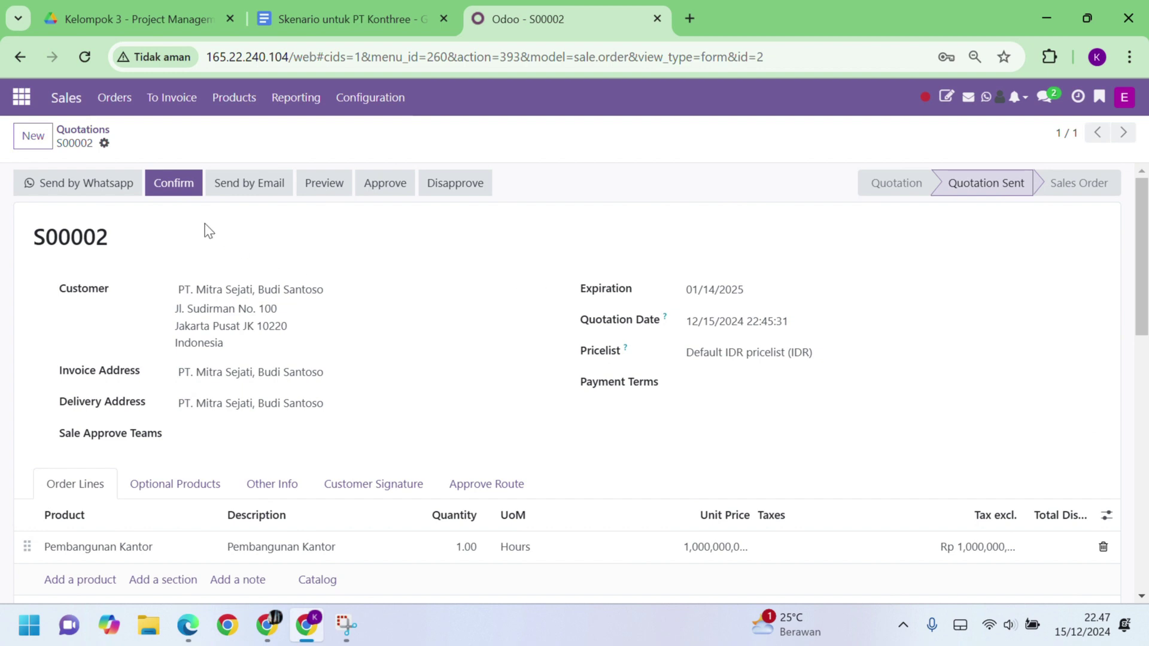
Step: Confirm S00002 as a sales order, reopen it from the unfiltered quotations list, then return to the menu
{"action": "left_click", "coordinate": [173, 183]}
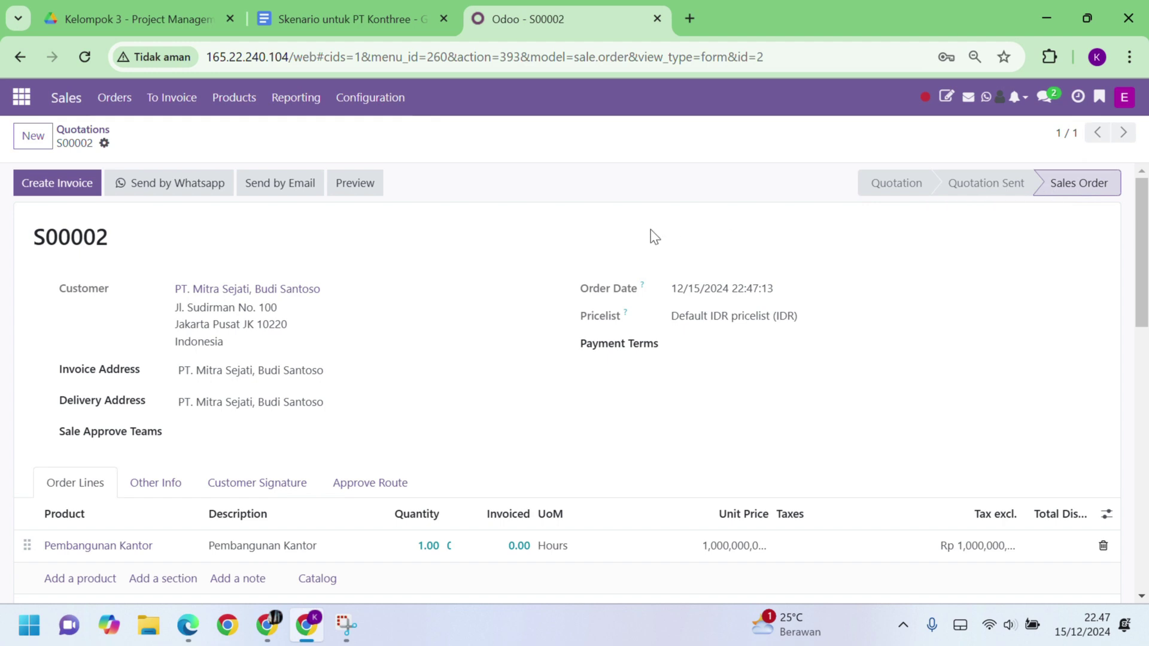
{"action": "left_click", "coordinate": [83, 129]}
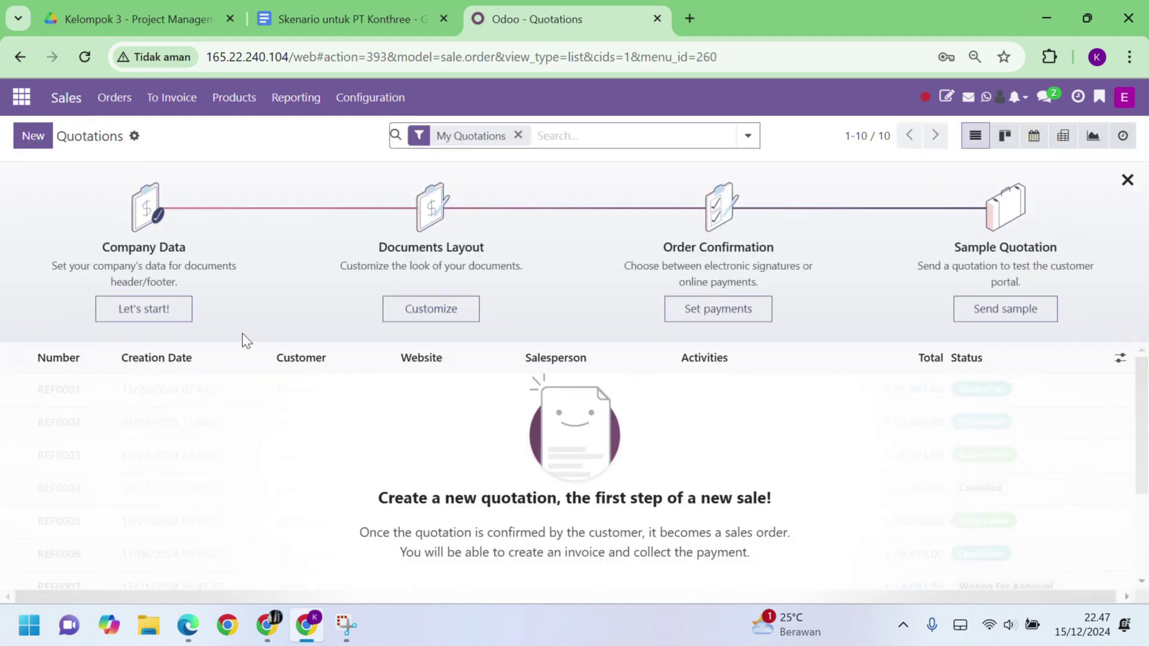
{"action": "left_click", "coordinate": [518, 136]}
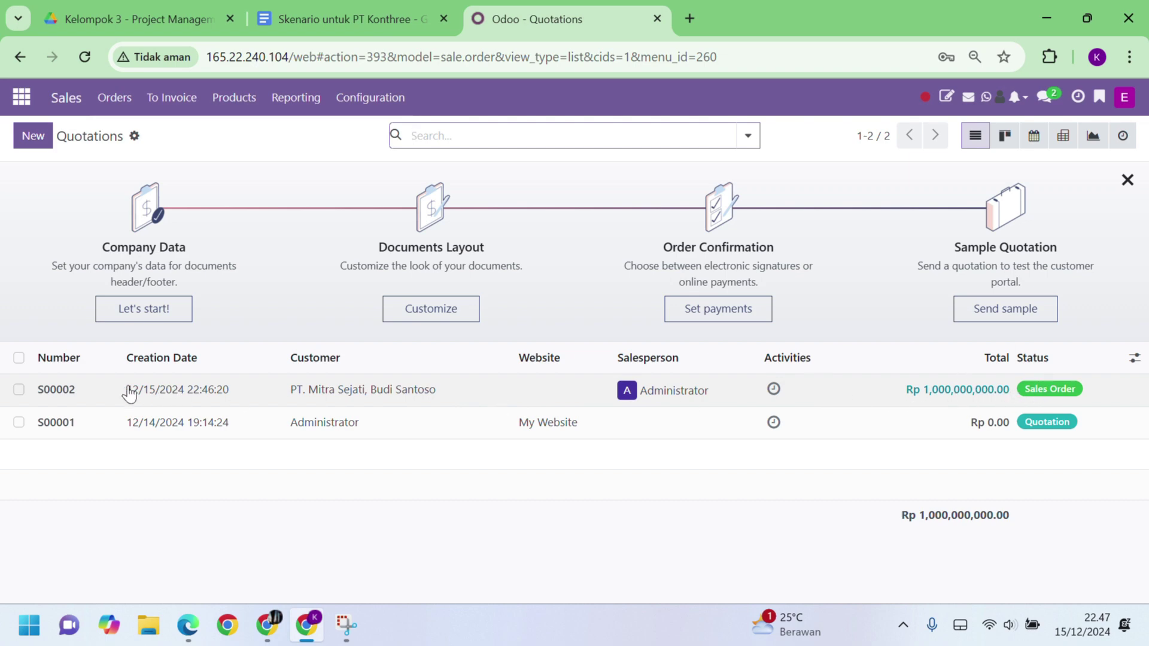
{"action": "left_click", "coordinate": [465, 404]}
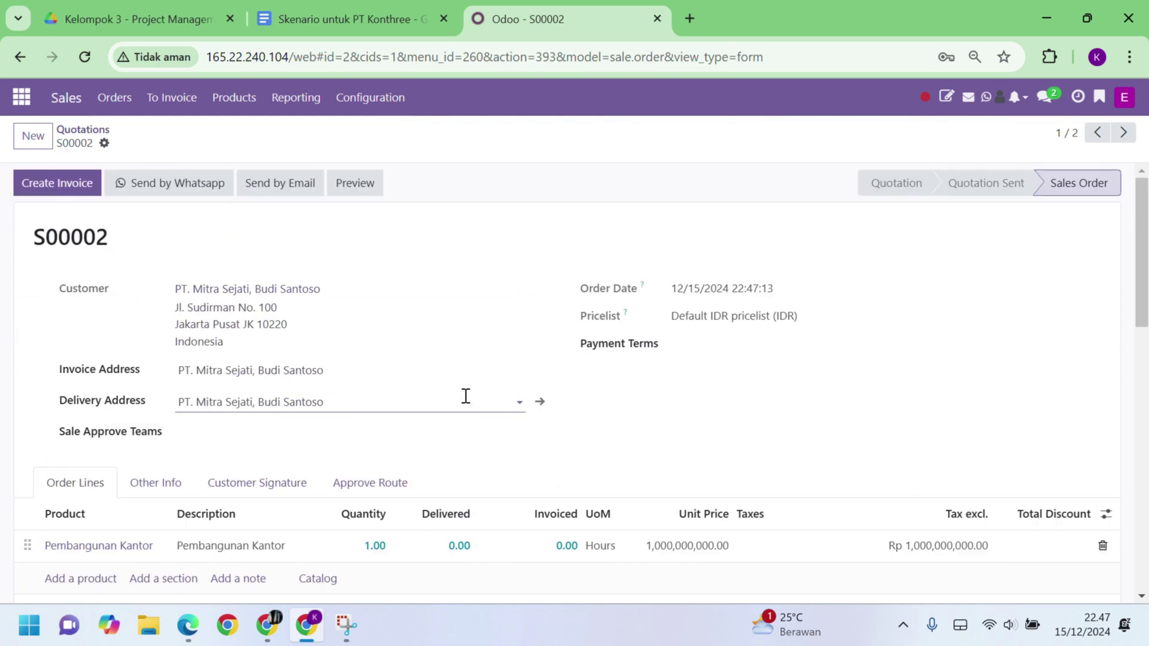
{"action": "left_click", "coordinate": [18, 98]}
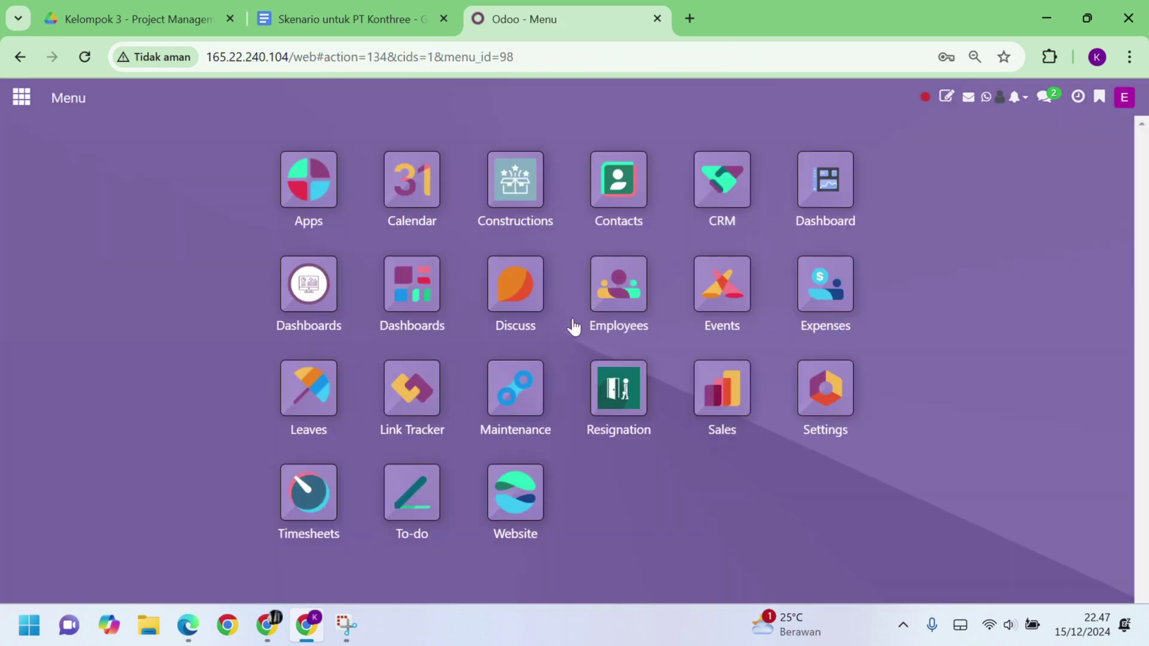
Step: Post an announcement in the Proyek Kantor Discuss channel that the Surabaya office sales order exists
{"action": "left_click", "coordinate": [531, 310]}
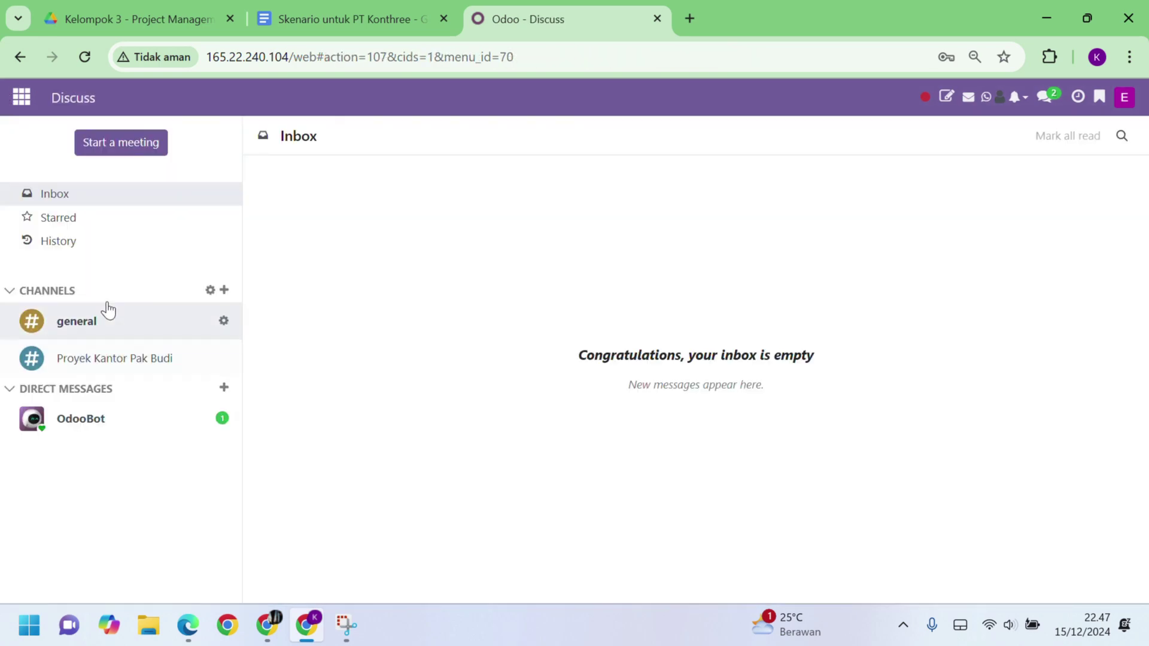
{"action": "left_click", "coordinate": [159, 357]}
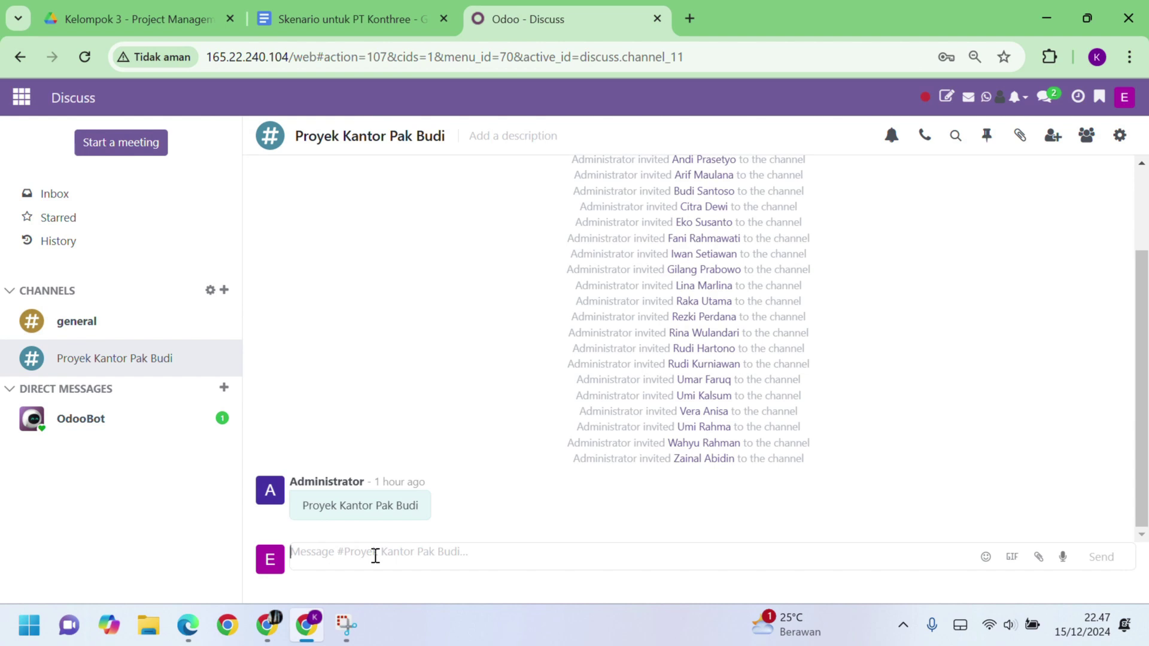
{"action": "type", "text": "S"}
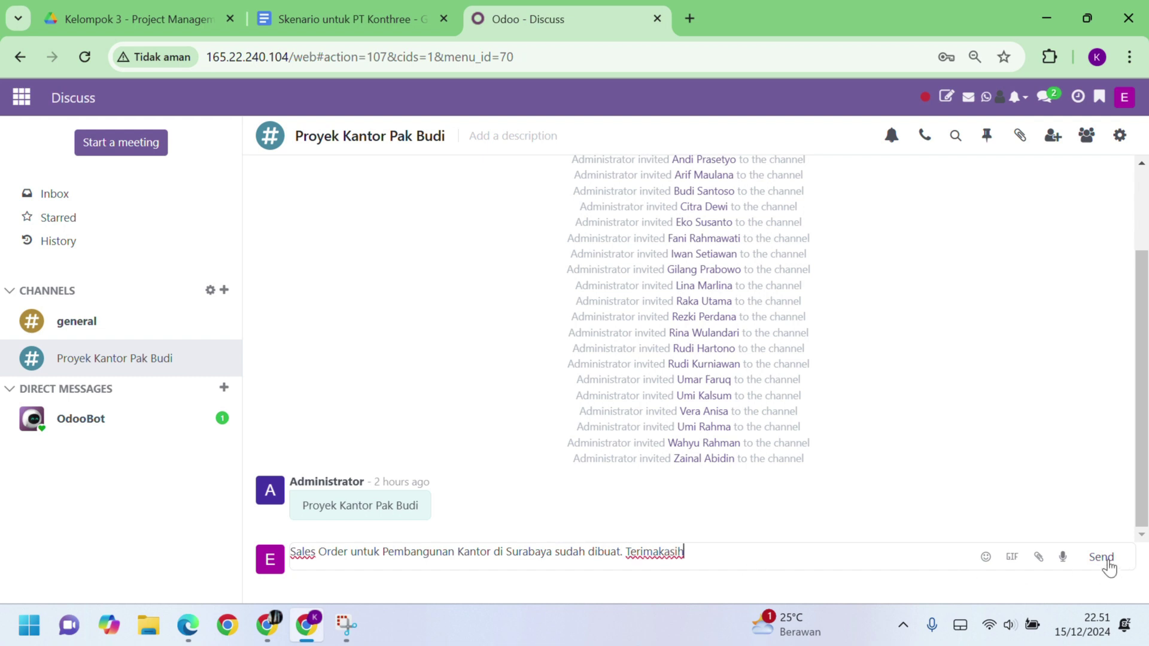
{"action": "left_click", "coordinate": [1103, 557]}
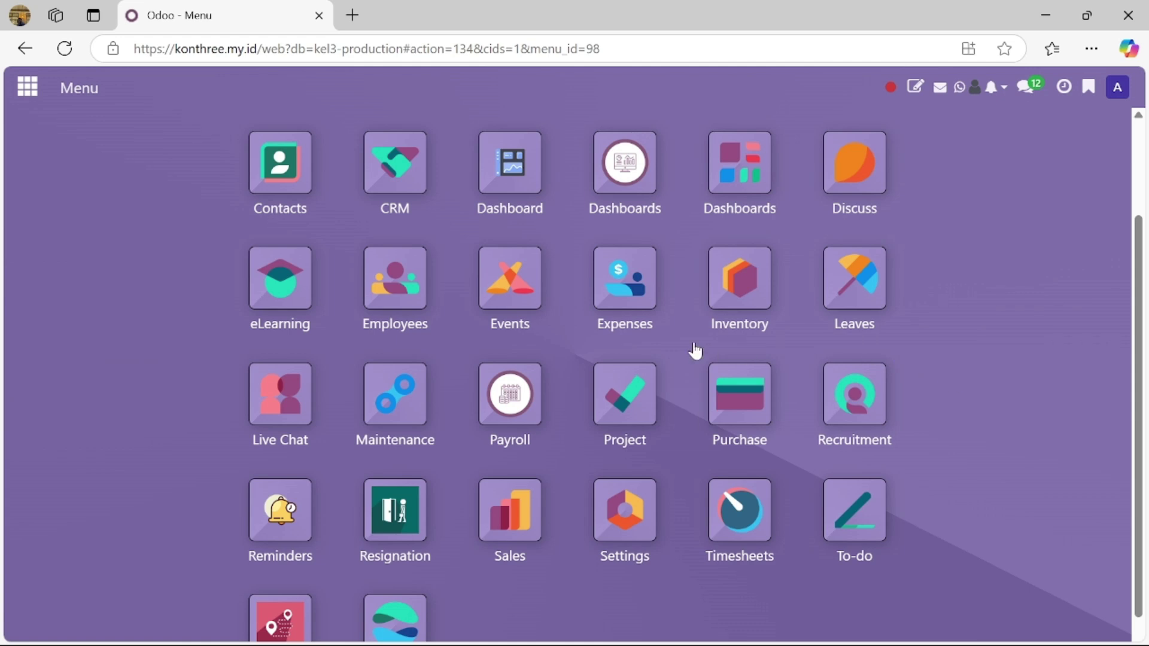
Step: Check the Pembangunan Kantor project's Invoicing settings linking it to S00002, then return to Projects
{"action": "left_click", "coordinate": [634, 399]}
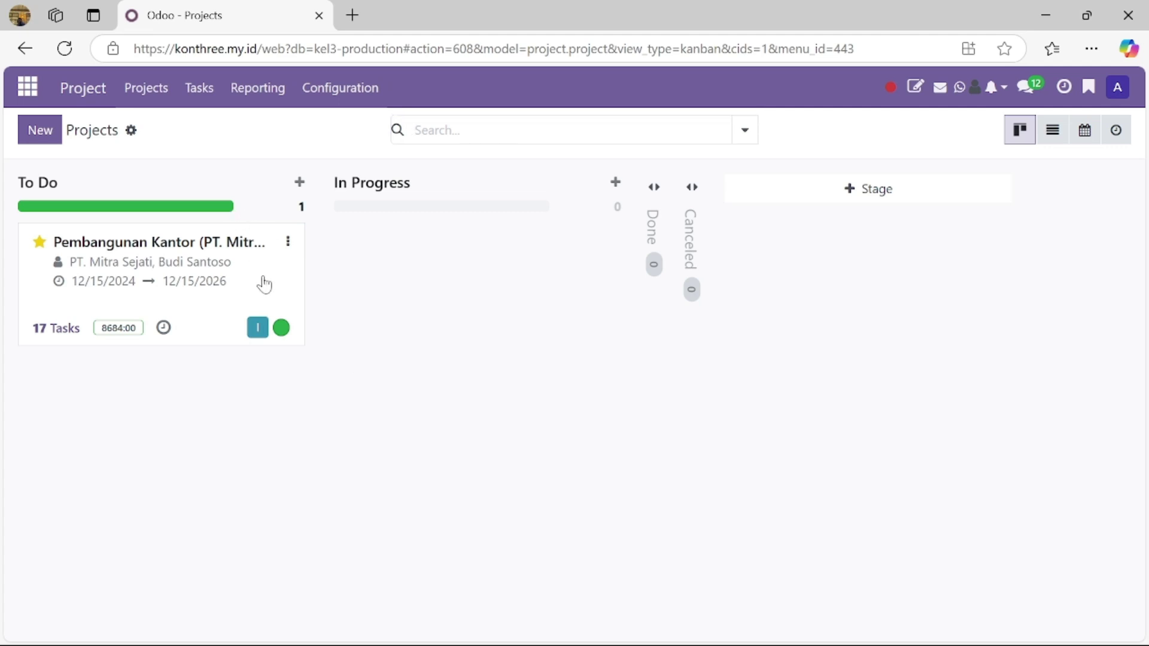
{"action": "left_click", "coordinate": [290, 243]}
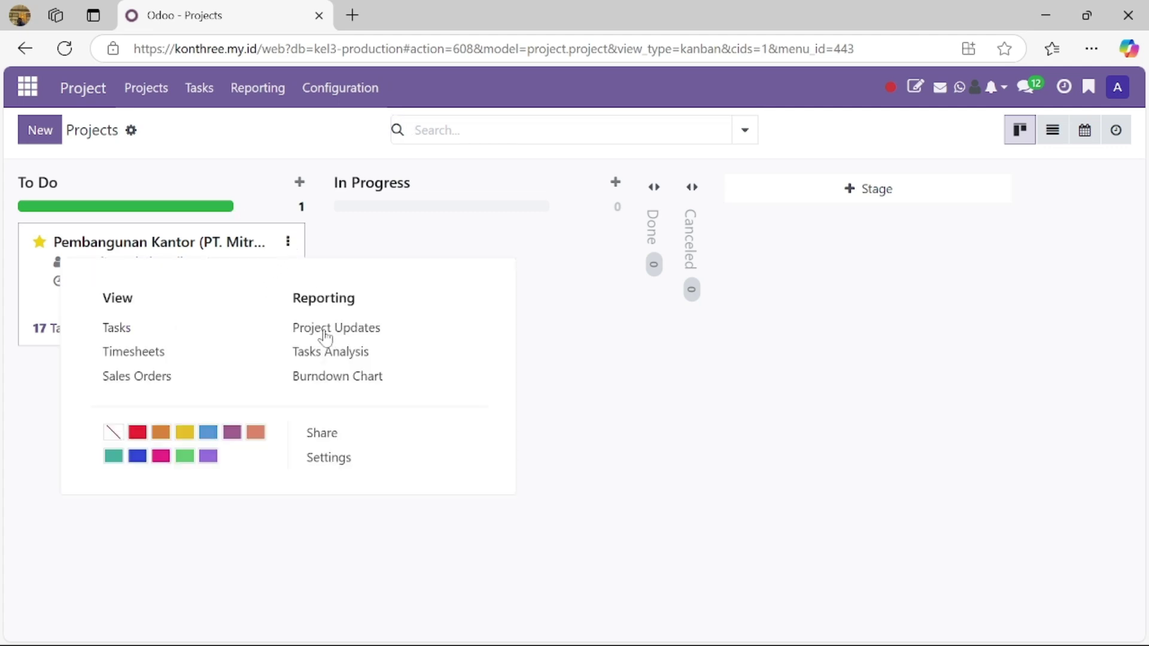
{"action": "left_click", "coordinate": [330, 462]}
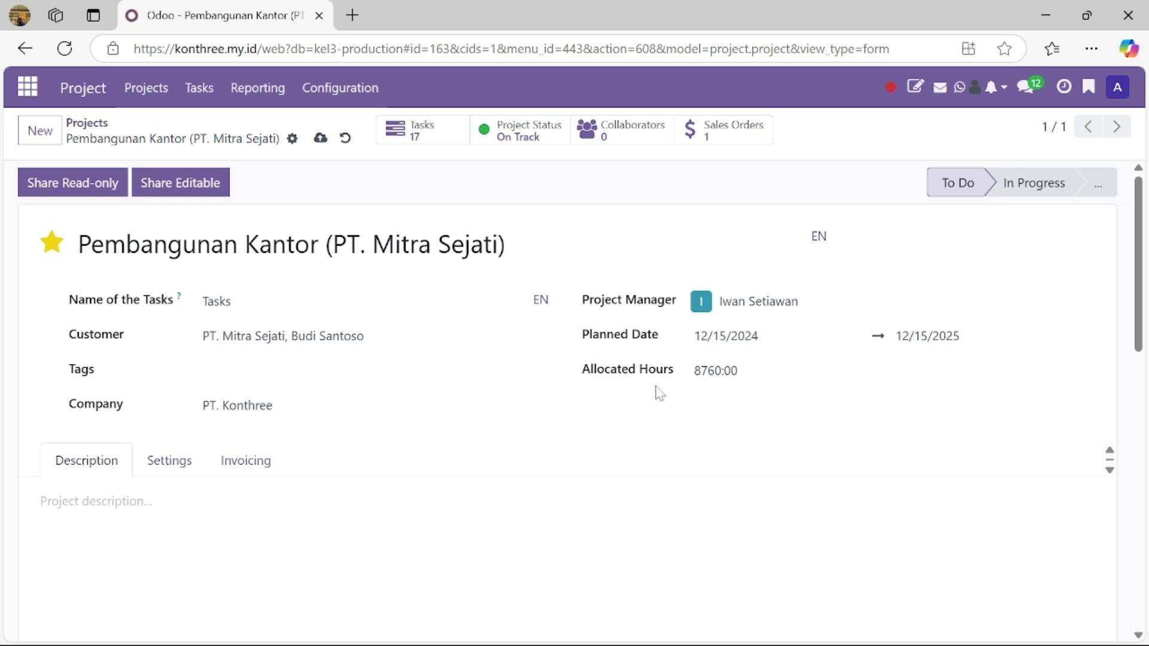
{"action": "scroll", "coordinate": [524, 437], "scroll_direction": "down", "scroll_amount": 2}
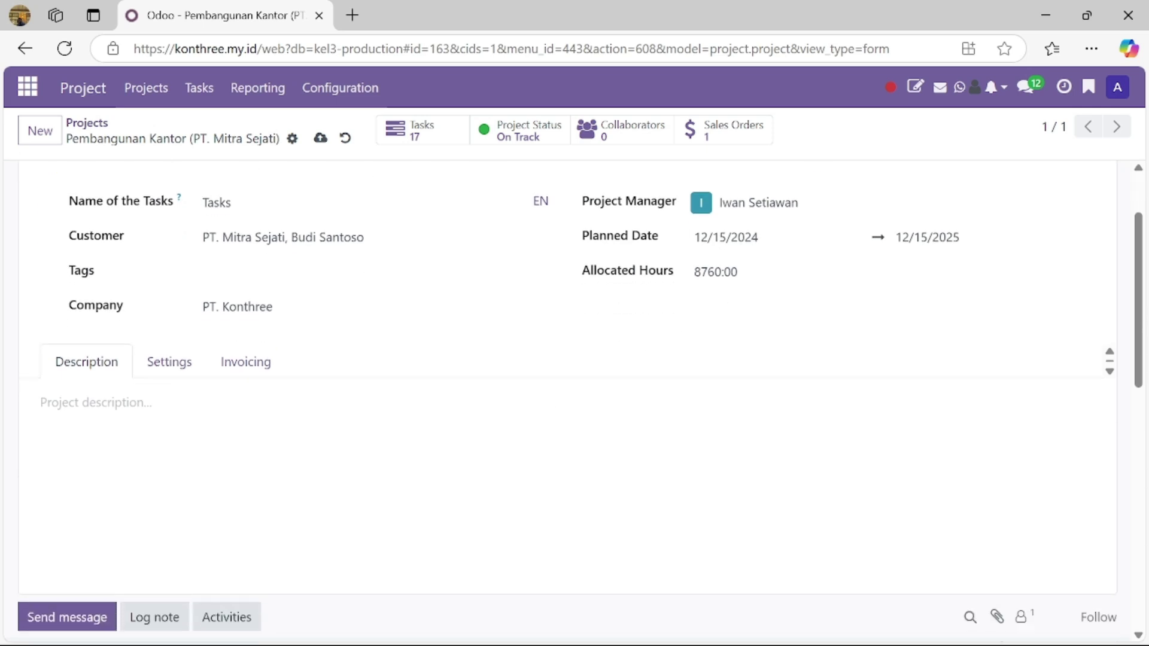
{"action": "left_click", "coordinate": [243, 362]}
{"action": "scroll", "coordinate": [164, 376], "scroll_direction": "down", "scroll_amount": 1}
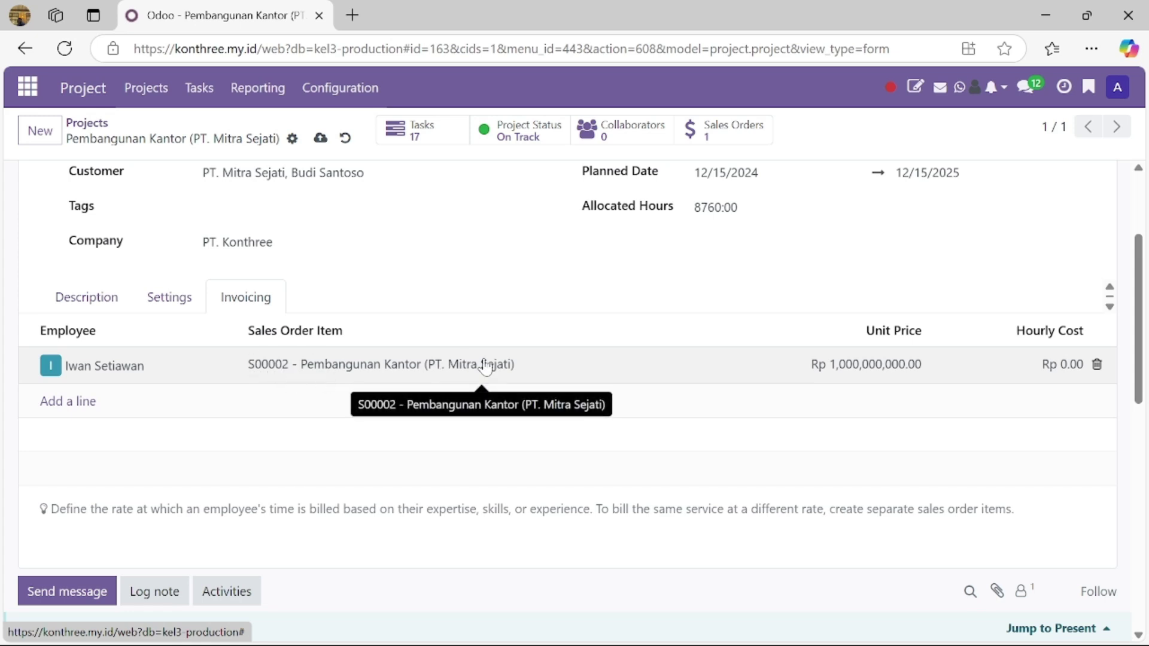
{"action": "scroll", "coordinate": [638, 364], "scroll_direction": "up", "scroll_amount": 3}
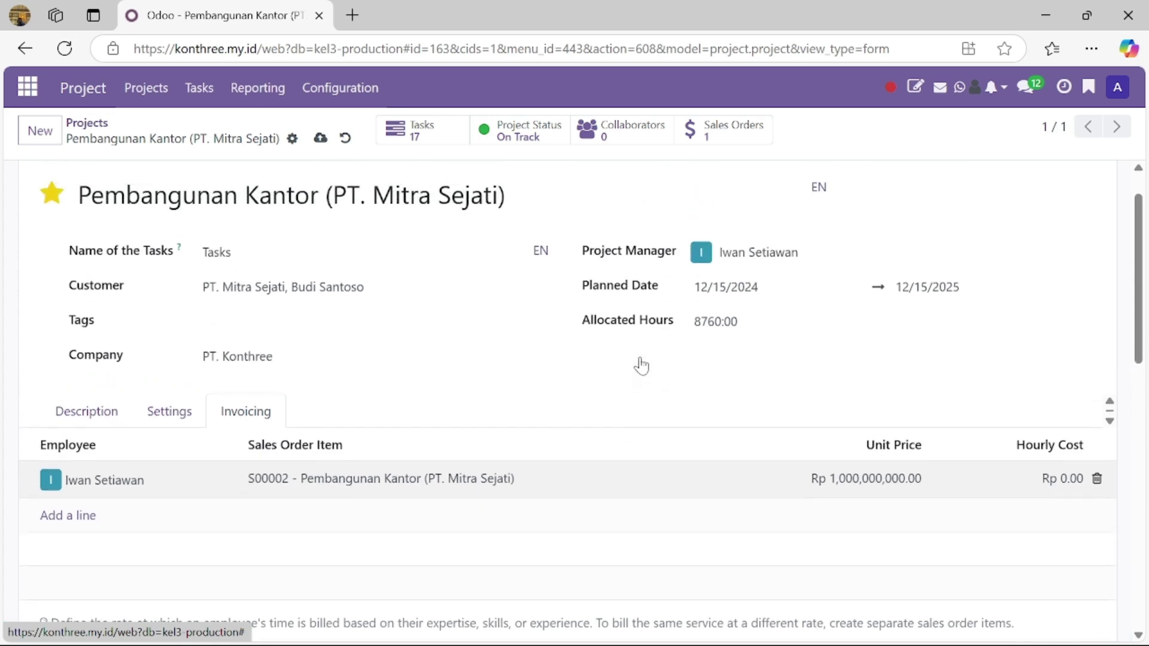
{"action": "left_click", "coordinate": [201, 106]}
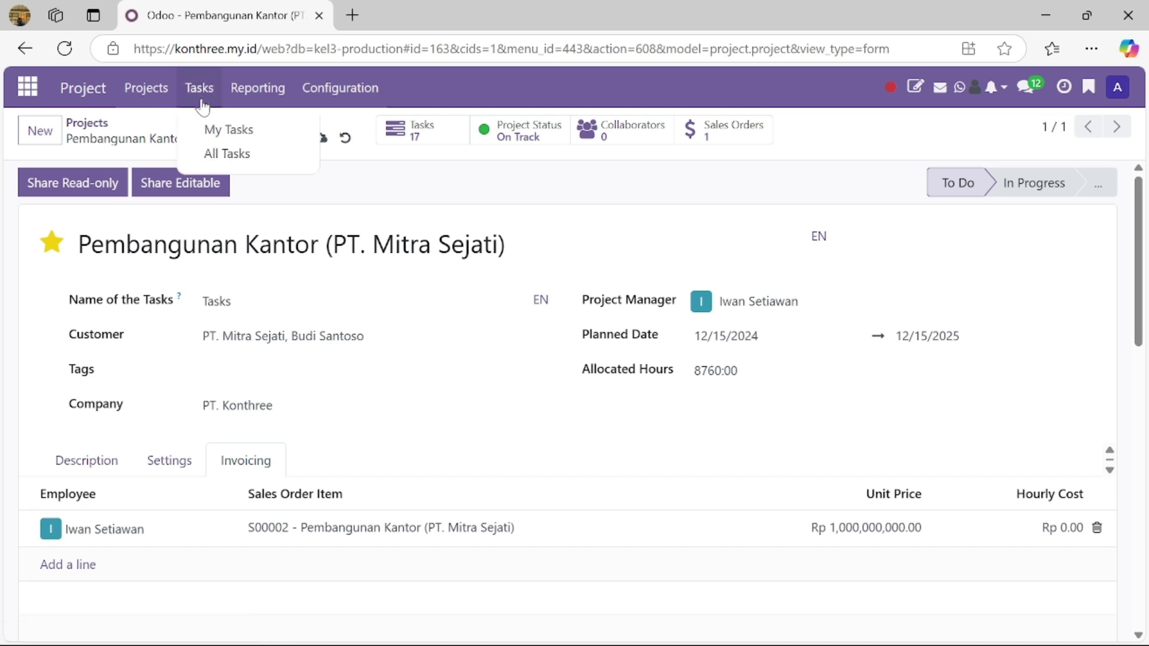
{"action": "left_click", "coordinate": [128, 97]}
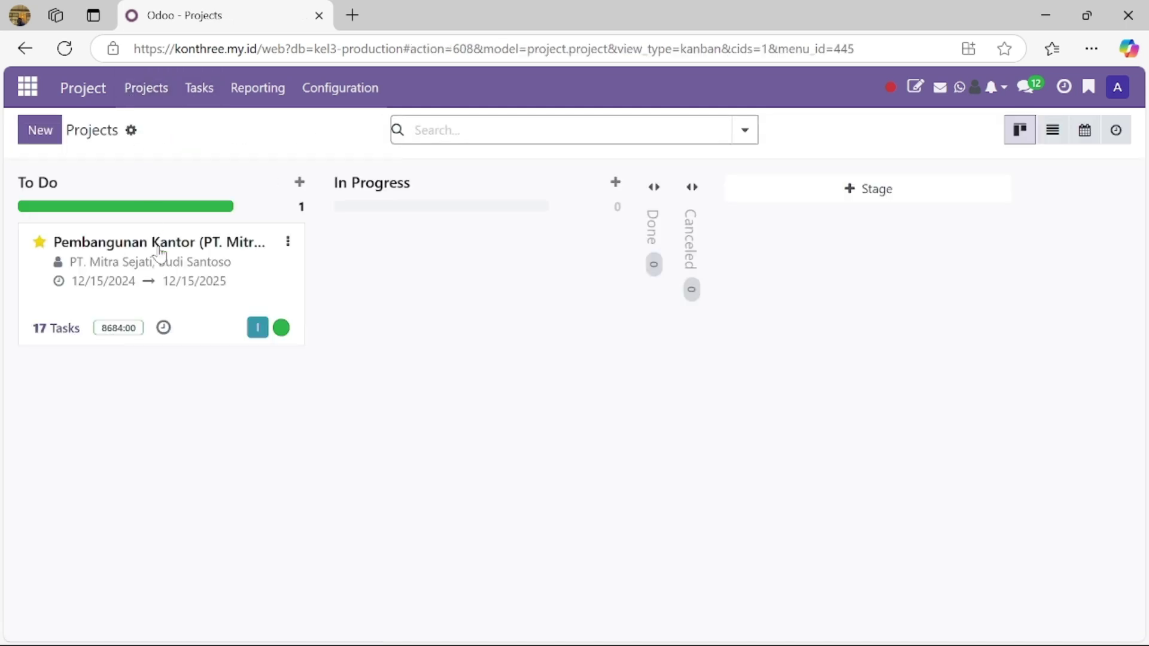
Step: Open the office construction project's tasks and clear the Open Tasks filter
{"action": "left_click", "coordinate": [285, 289]}
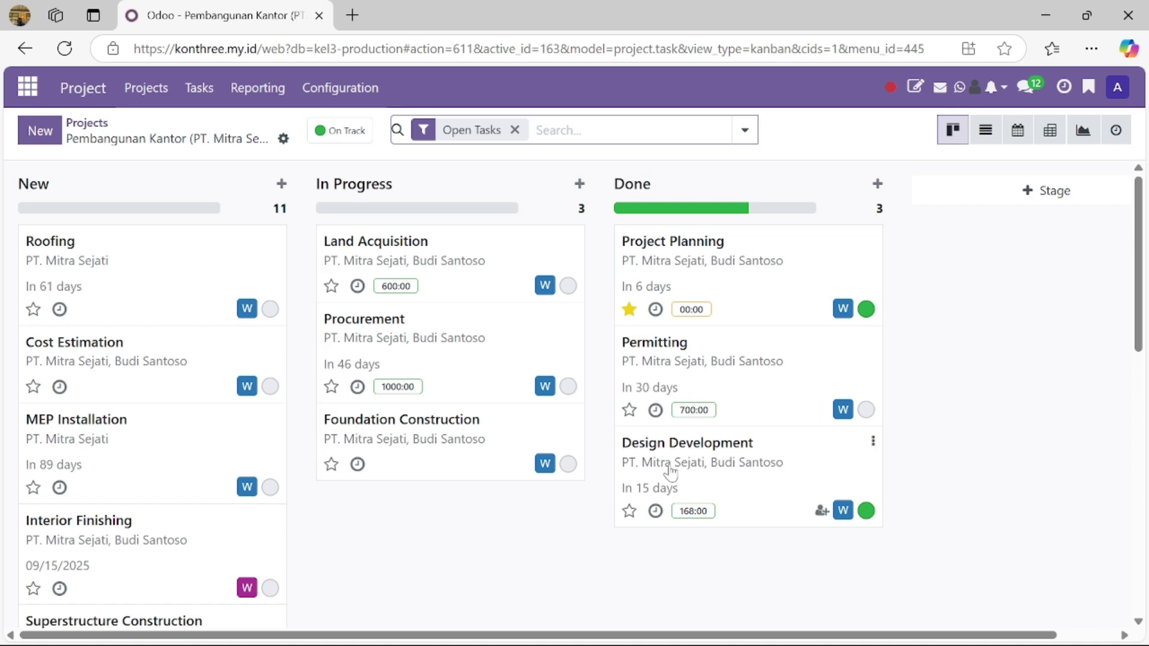
{"action": "scroll", "coordinate": [397, 341], "scroll_direction": "down", "scroll_amount": 10}
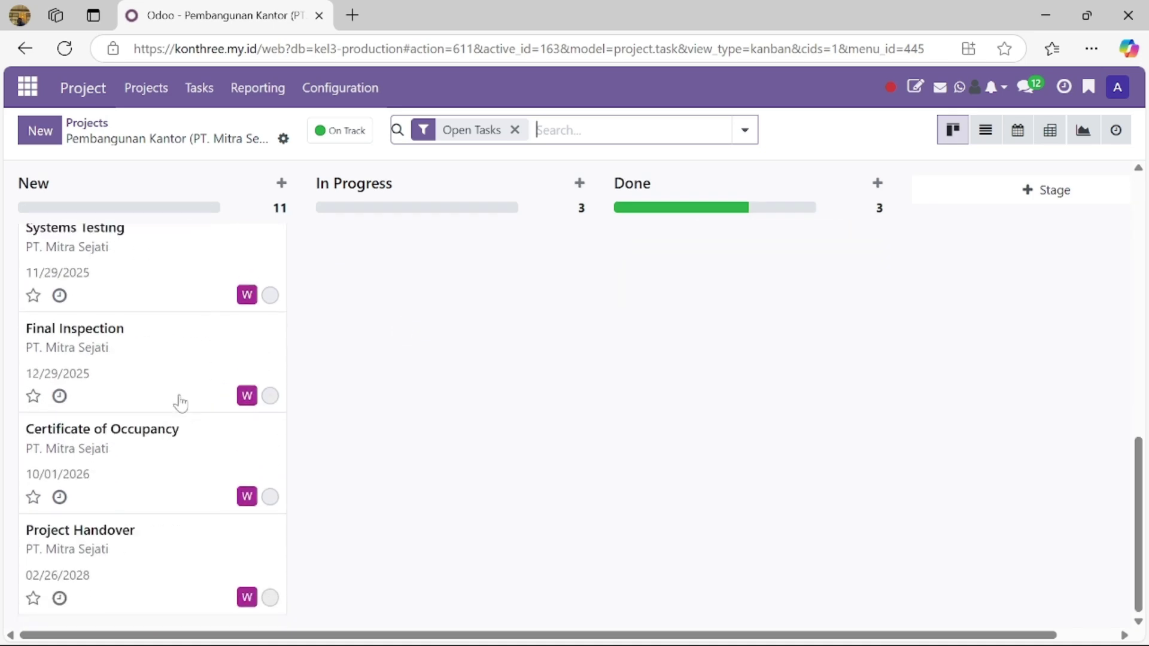
{"action": "scroll", "coordinate": [177, 428], "scroll_direction": "up", "scroll_amount": 10}
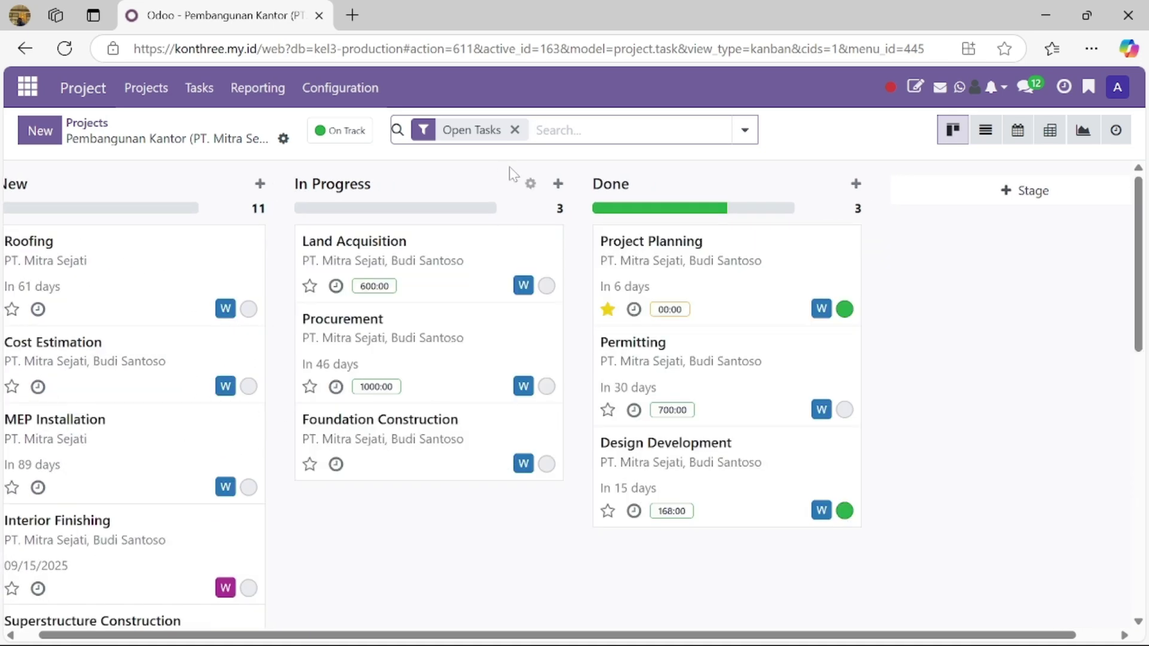
{"action": "left_click", "coordinate": [514, 130]}
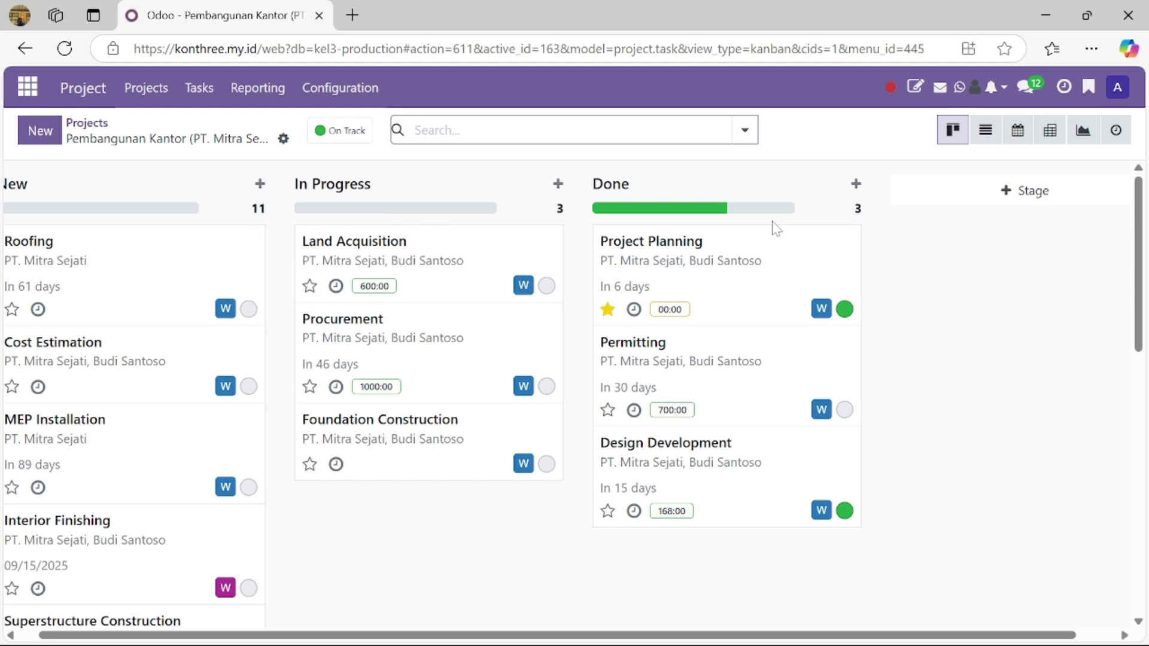
{"action": "scroll", "coordinate": [123, 243], "scroll_direction": "left", "scroll_amount": 1}
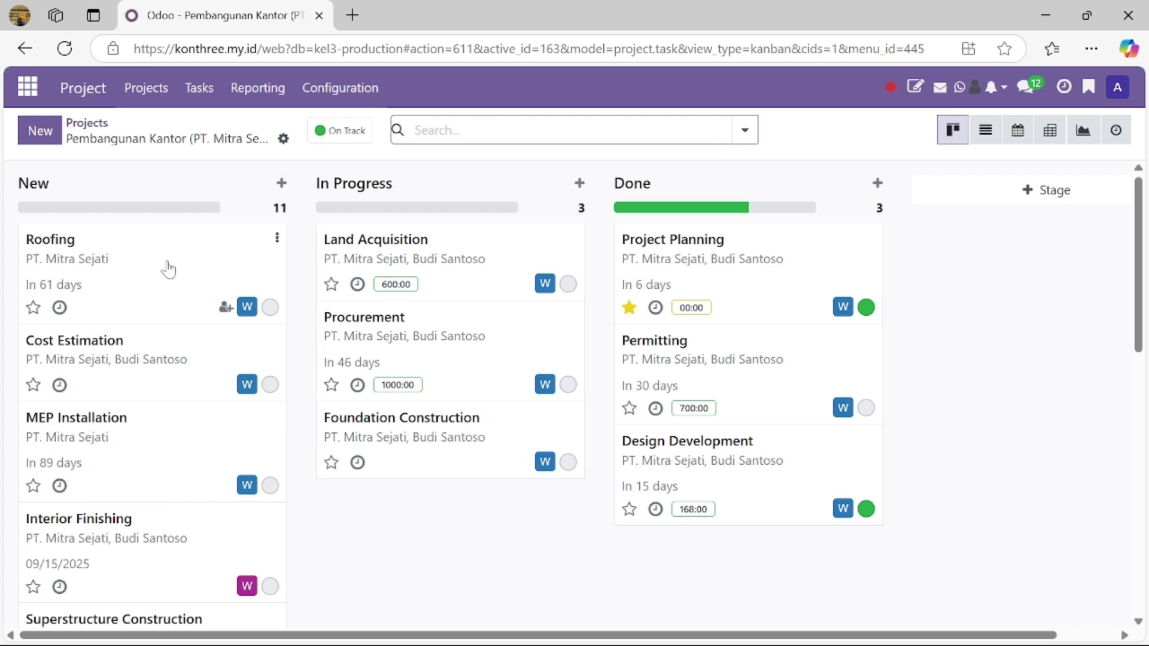
Step: Keep Roofing in New, move Permitting from Done back to In Progress, and open Procurement
{"action": "left_click_drag", "start_coordinate": [167, 264], "coordinate": [464, 355]}
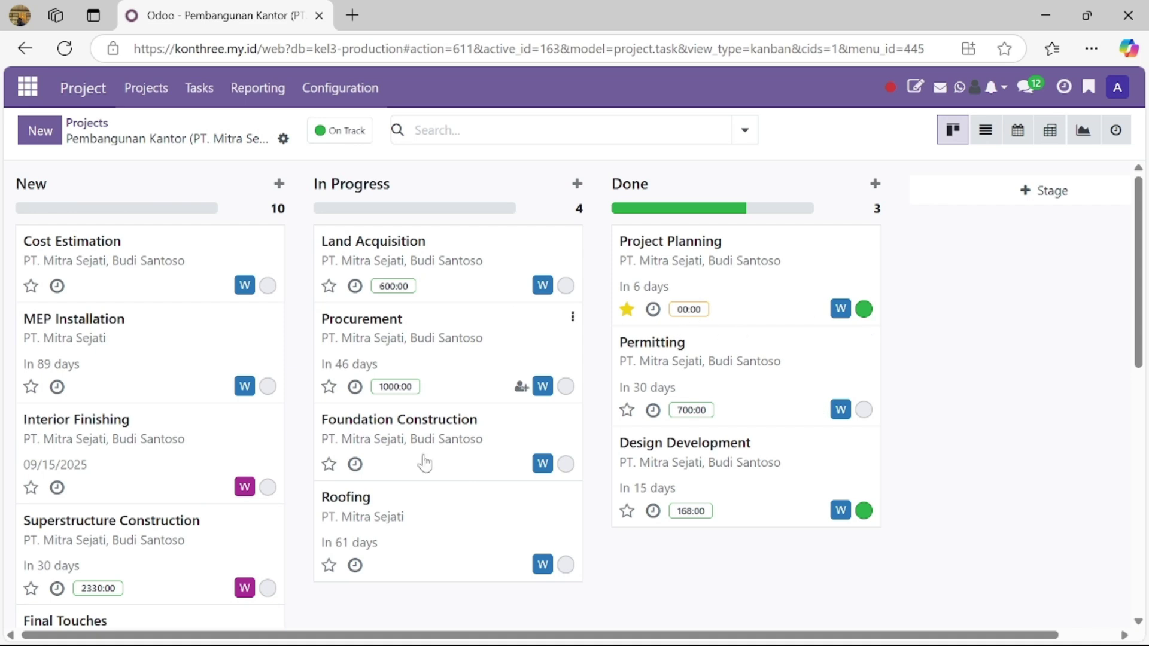
{"action": "left_click_drag", "start_coordinate": [398, 537], "coordinate": [110, 267]}
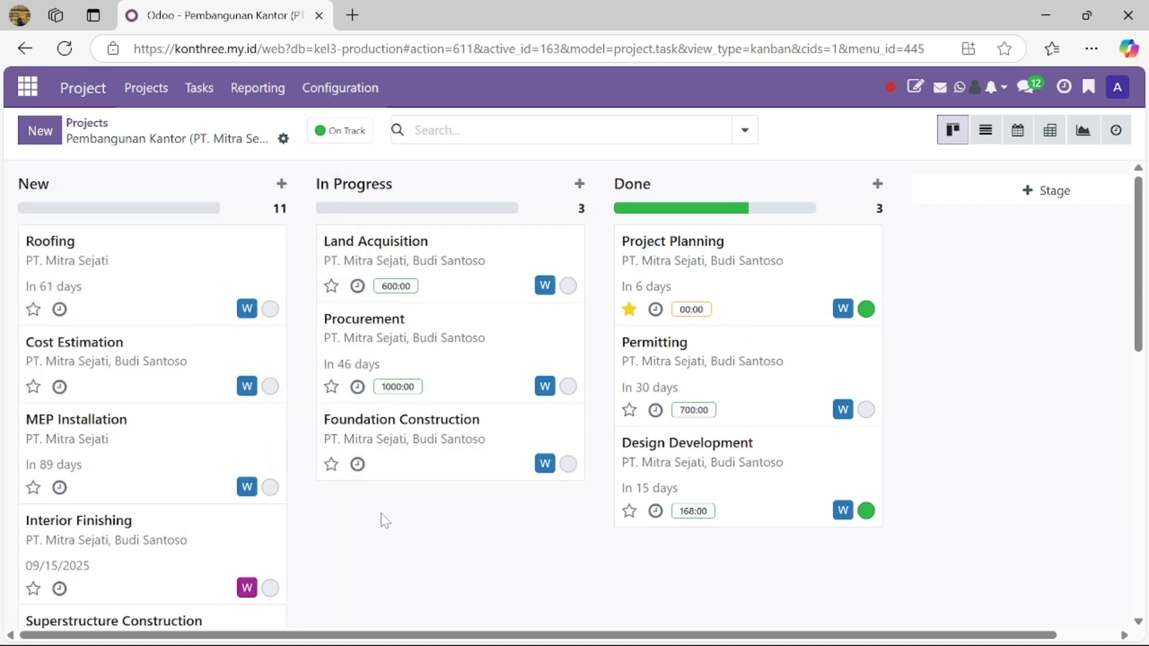
{"action": "left_click_drag", "start_coordinate": [655, 359], "coordinate": [436, 287]}
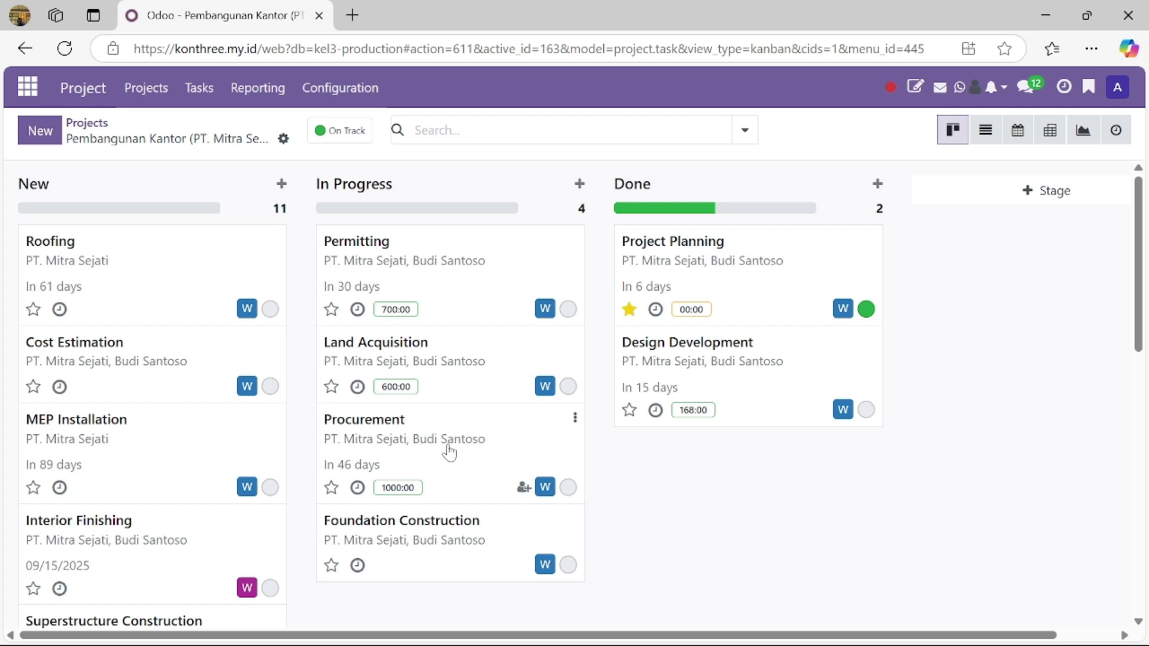
{"action": "left_click", "coordinate": [489, 435]}
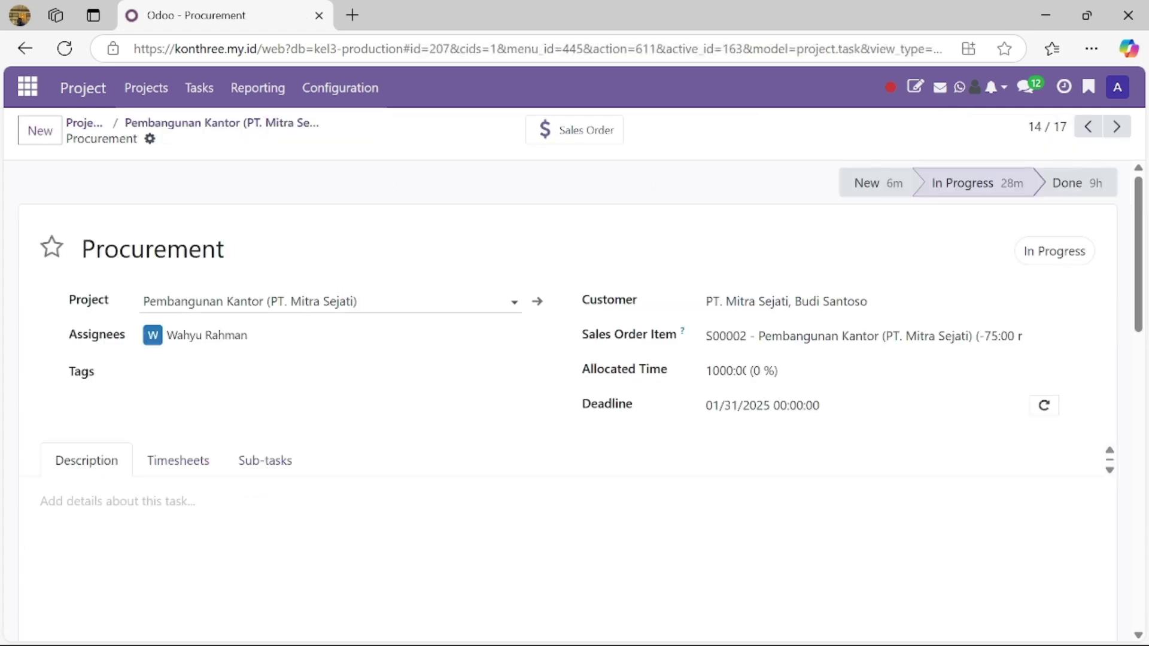
Step: Mark Procurement as high priority and add a timesheet line for a different employee
{"action": "left_click", "coordinate": [52, 246]}
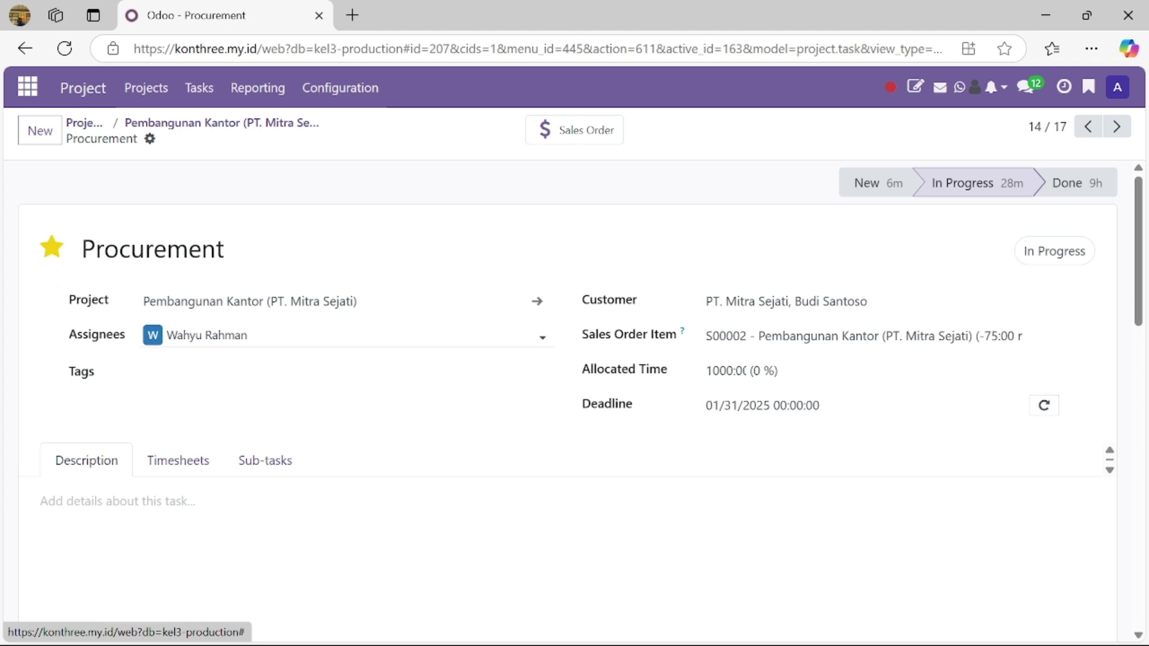
{"action": "left_click", "coordinate": [201, 476]}
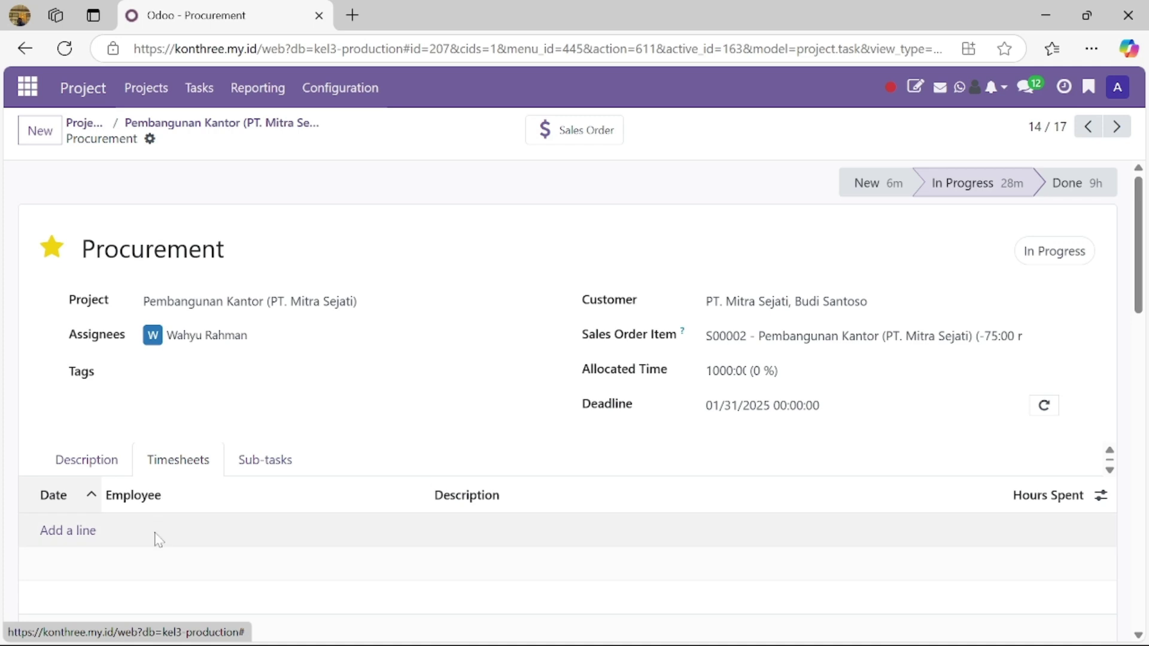
{"action": "left_click", "coordinate": [66, 532]}
{"action": "left_click", "coordinate": [179, 531]}
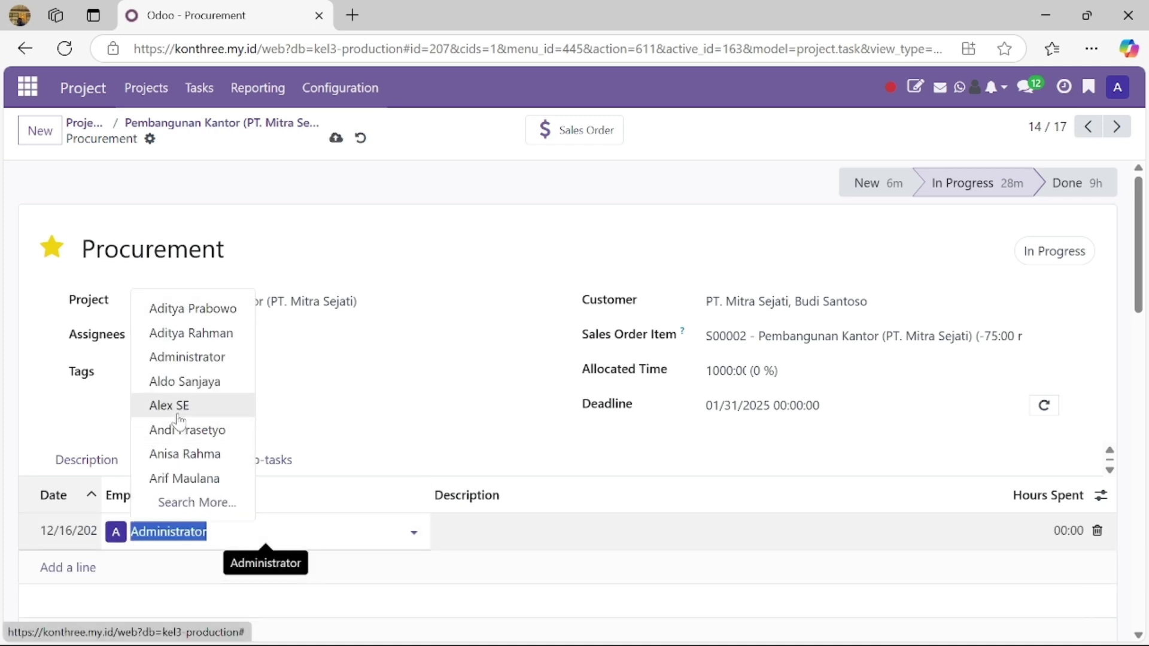
{"action": "left_click", "coordinate": [180, 405]}
{"action": "key", "text": "Tab"}
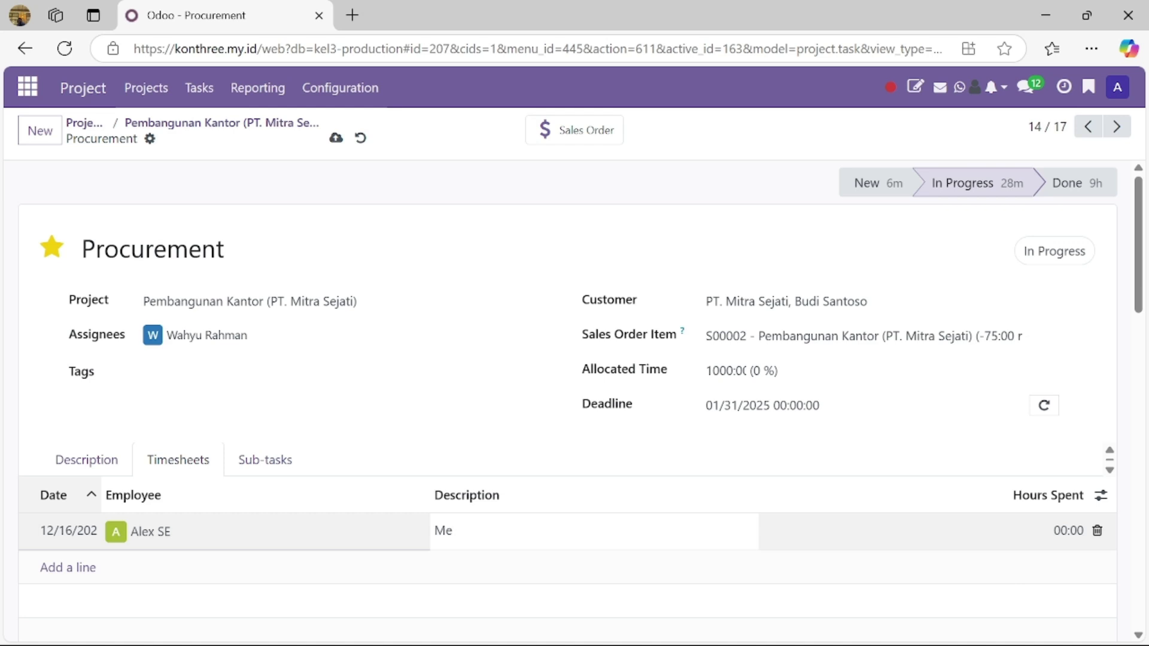
Step: Log 120:00 hours described 'Mengirim besi dan semen ke lokasi proyek', discarding the empty row
{"action": "type", "text": "Mengirim besi dan semen ke lok"}
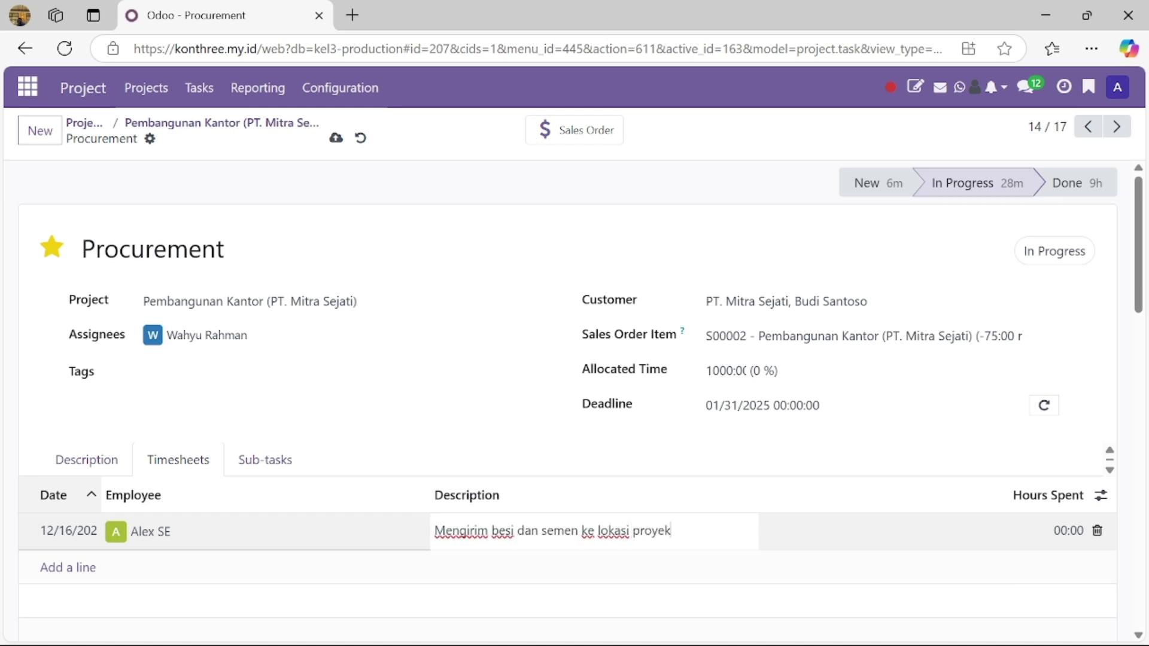
{"action": "type", "text": "asi proyek"}
{"action": "key", "text": "Tab"}
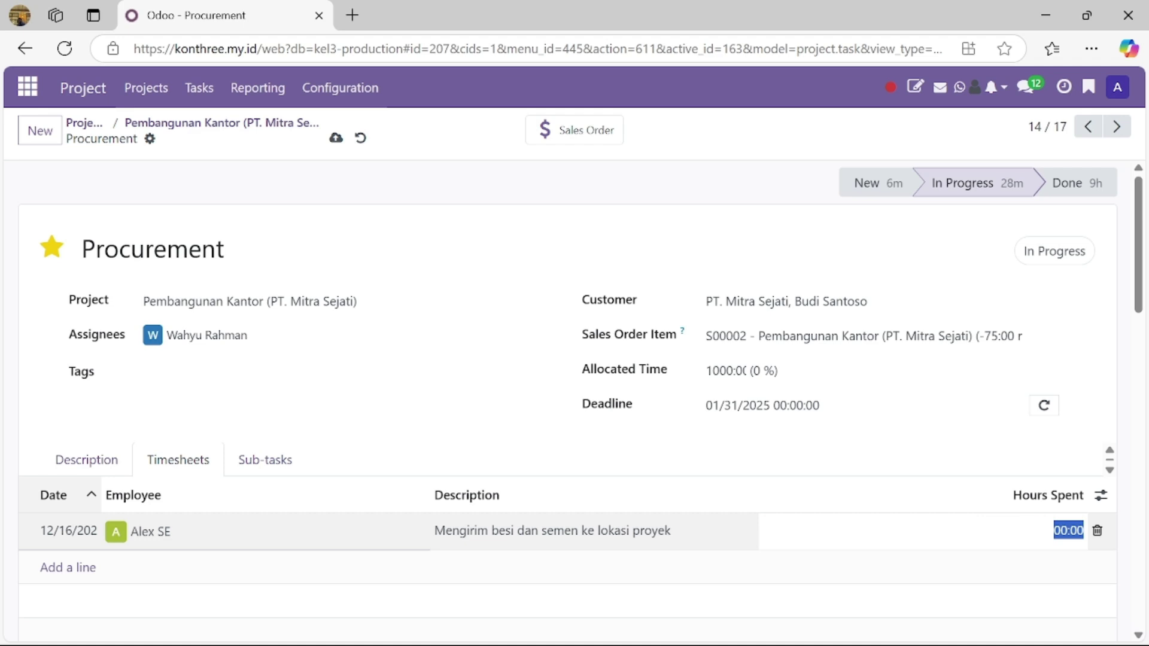
{"action": "type", "text": "12"}
{"action": "key", "text": "Return"}
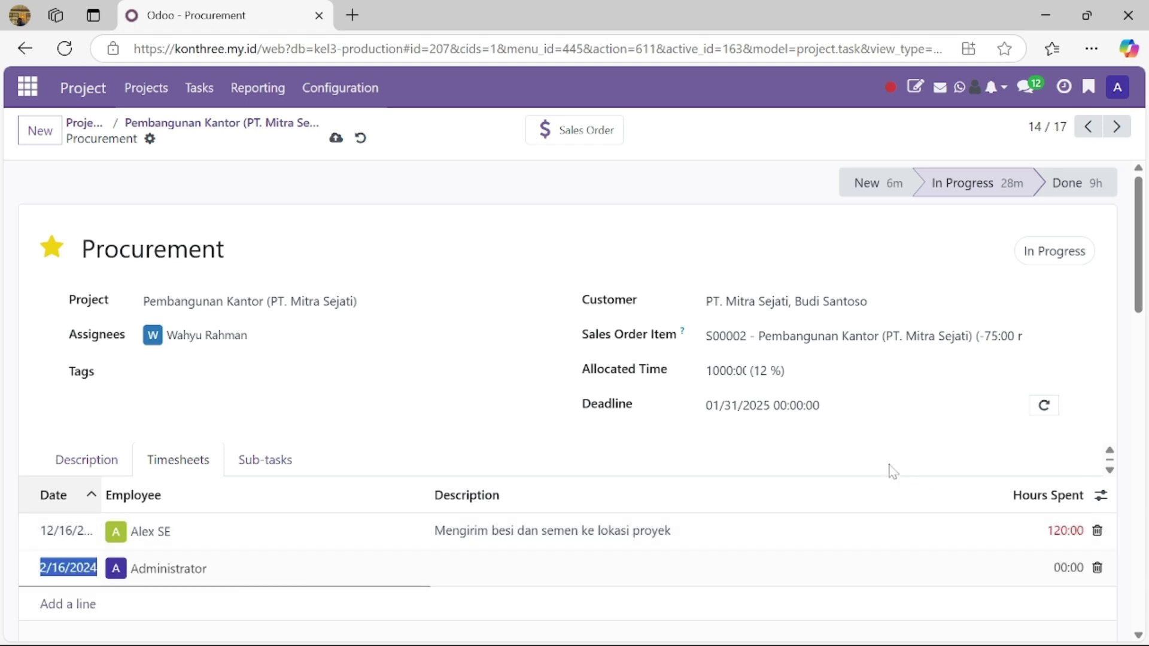
{"action": "scroll", "coordinate": [846, 468], "scroll_direction": "down", "scroll_amount": 2}
{"action": "left_click", "coordinate": [669, 611]}
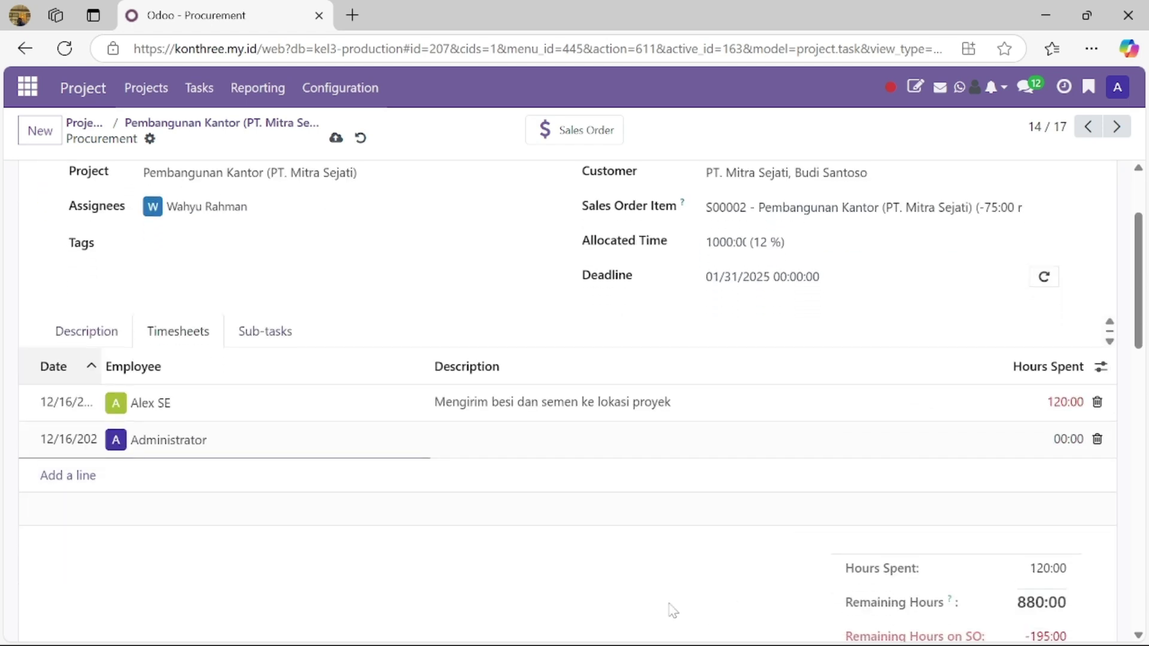
{"action": "scroll", "coordinate": [1003, 435], "scroll_direction": "down", "scroll_amount": 2}
{"action": "scroll", "coordinate": [1021, 464], "scroll_direction": "up", "scroll_amount": 5}
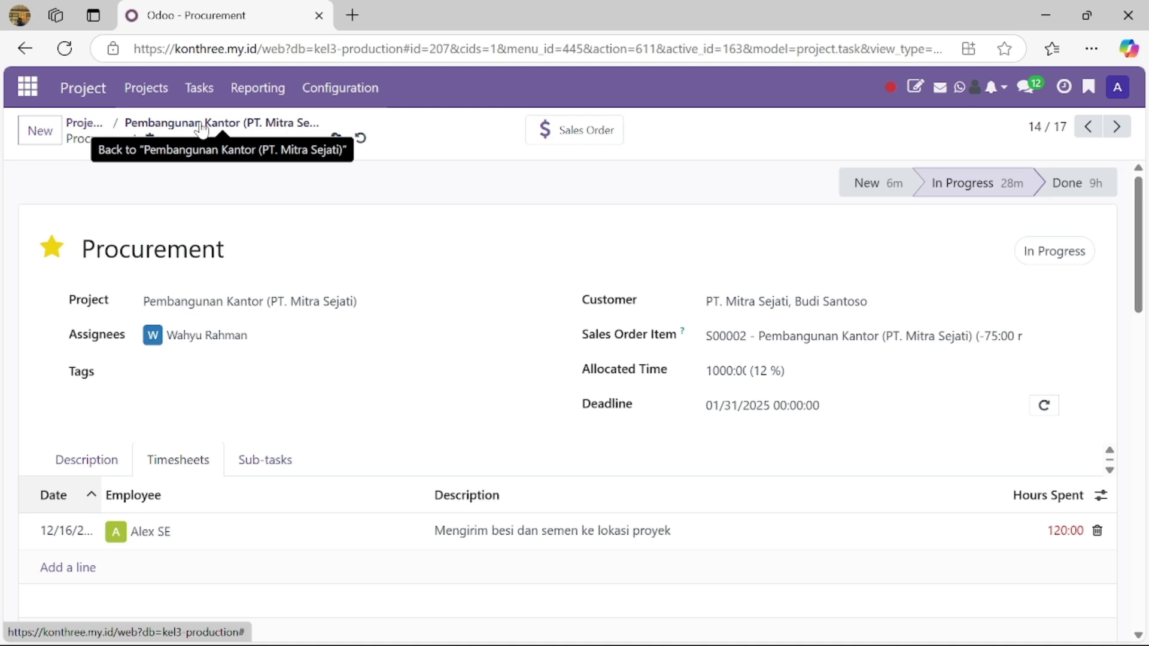
{"action": "scroll", "coordinate": [277, 452], "scroll_direction": "down", "scroll_amount": 2}
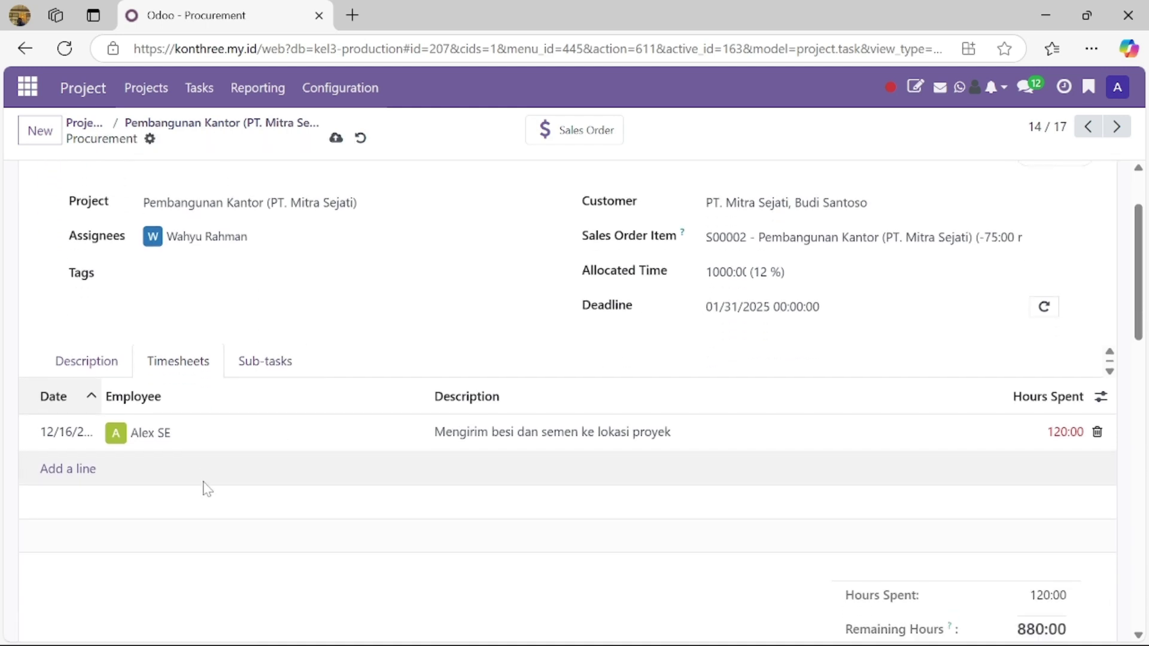
{"action": "scroll", "coordinate": [207, 489], "scroll_direction": "up", "scroll_amount": 2}
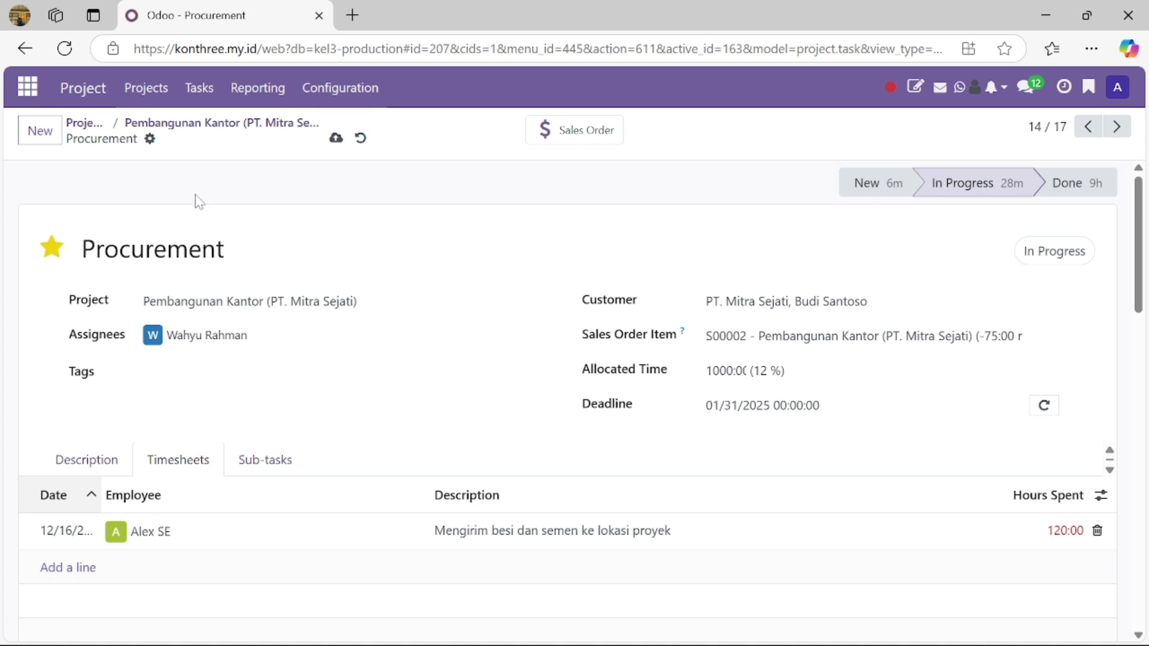
{"action": "left_click", "coordinate": [268, 91]}
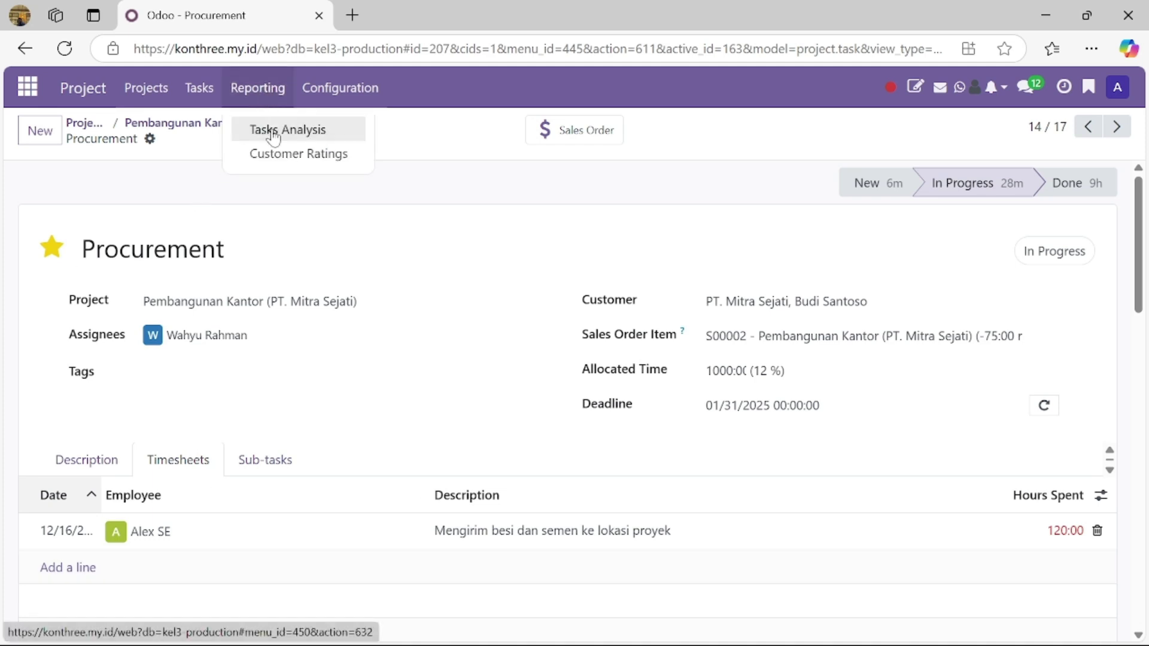
Step: Open the Tasks Analysis report and read the task counts per stage on the stacked bars
{"action": "left_click", "coordinate": [272, 132]}
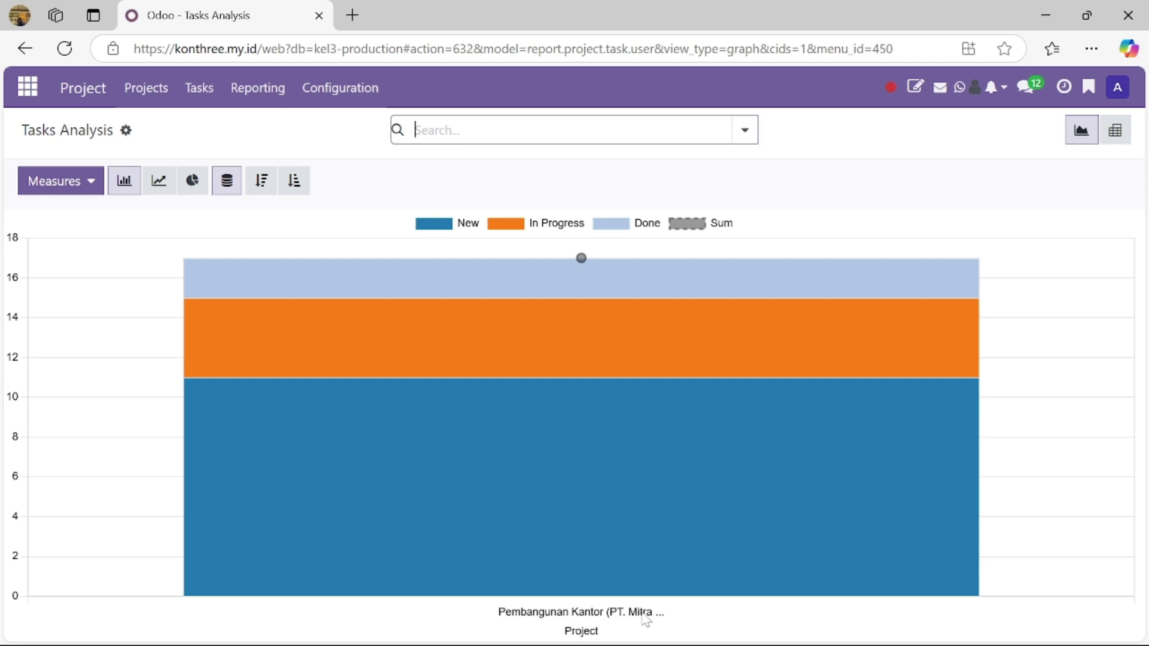
{"action": "mouse_move", "coordinate": [644, 589]}
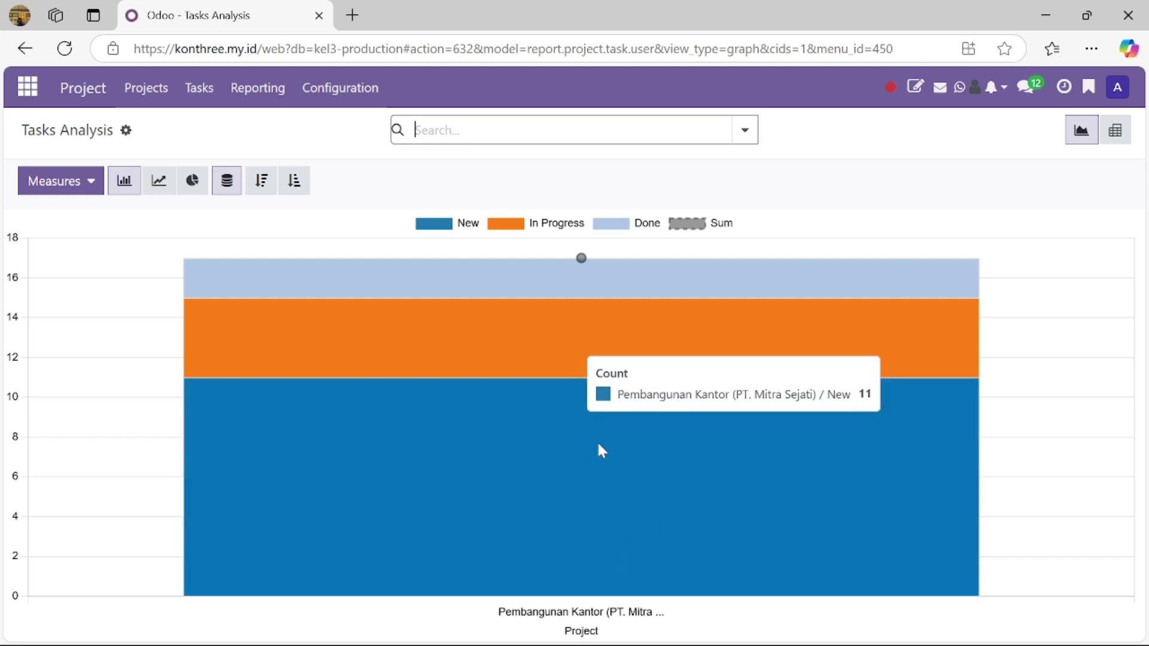
{"action": "mouse_move", "coordinate": [541, 277]}
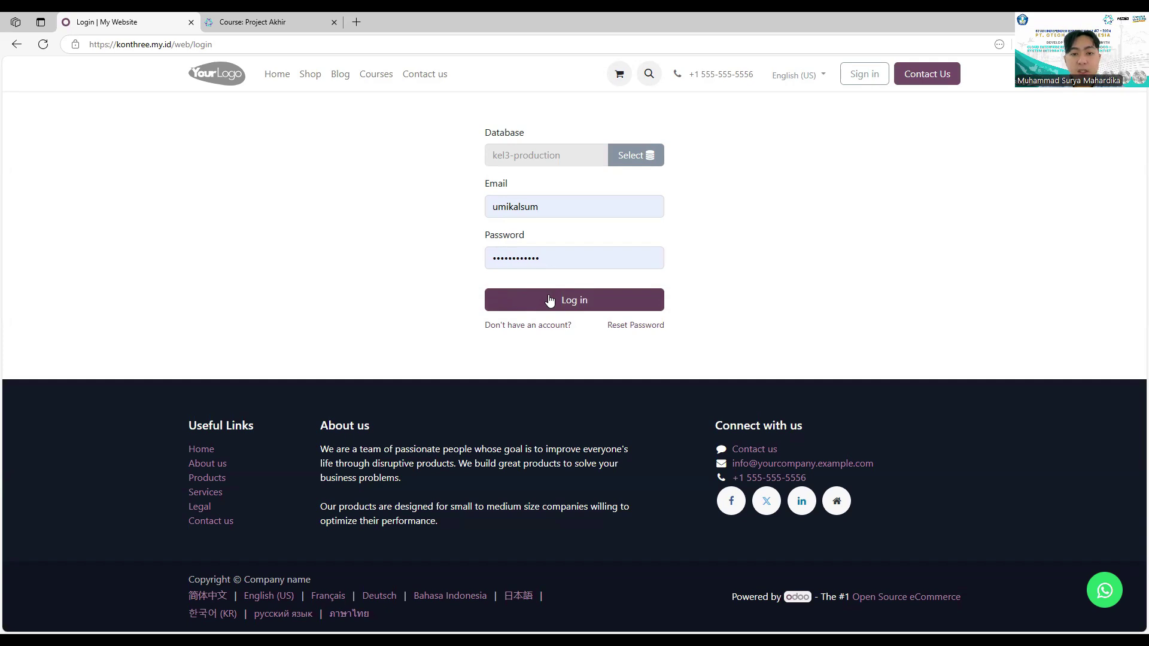
Step: Sign in as the other user and list their 3 purchase requests in Purchase
{"action": "left_click", "coordinate": [548, 288]}
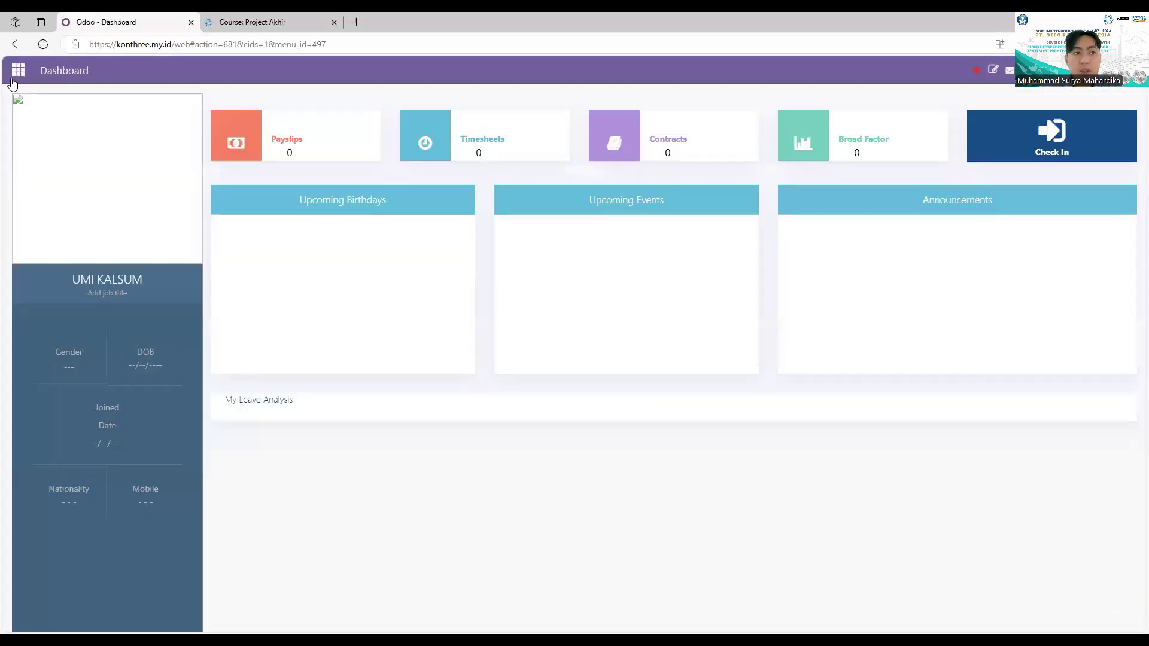
{"action": "left_click", "coordinate": [17, 74]}
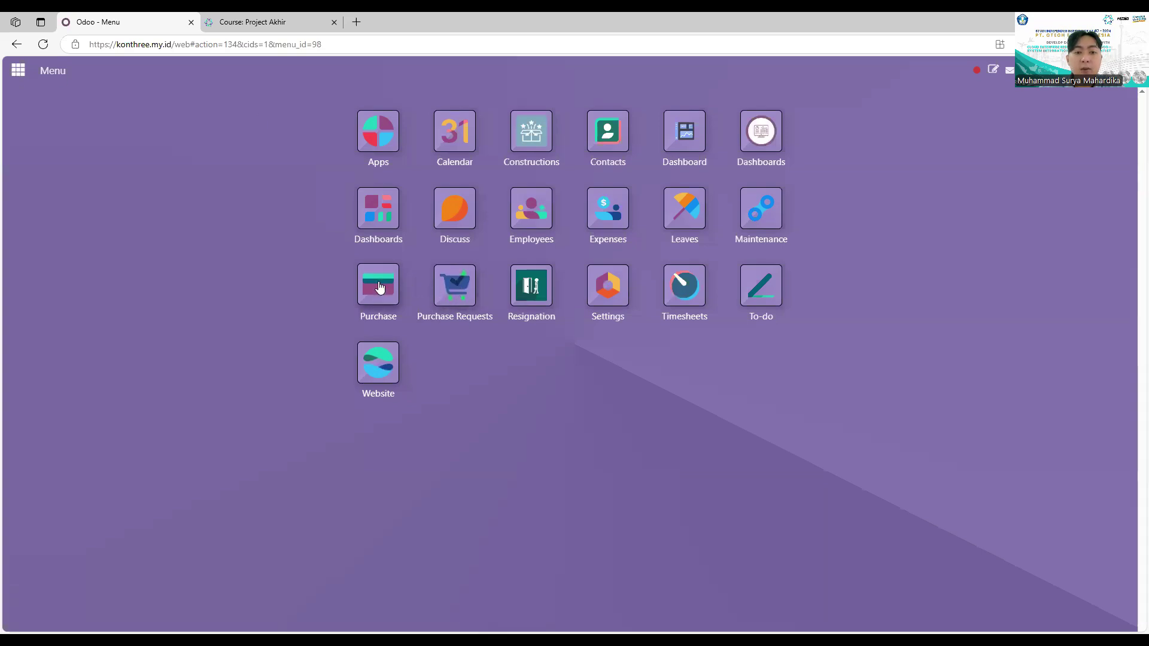
{"action": "left_click", "coordinate": [380, 287]}
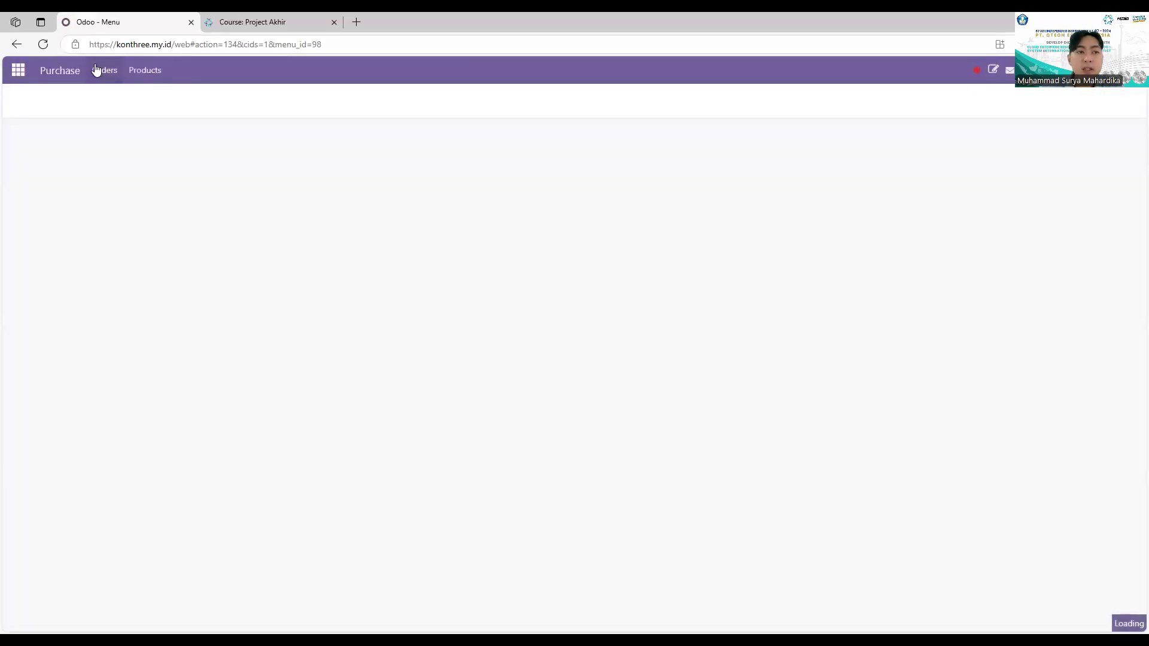
{"action": "left_click", "coordinate": [96, 70]}
{"action": "left_click", "coordinate": [134, 150]}
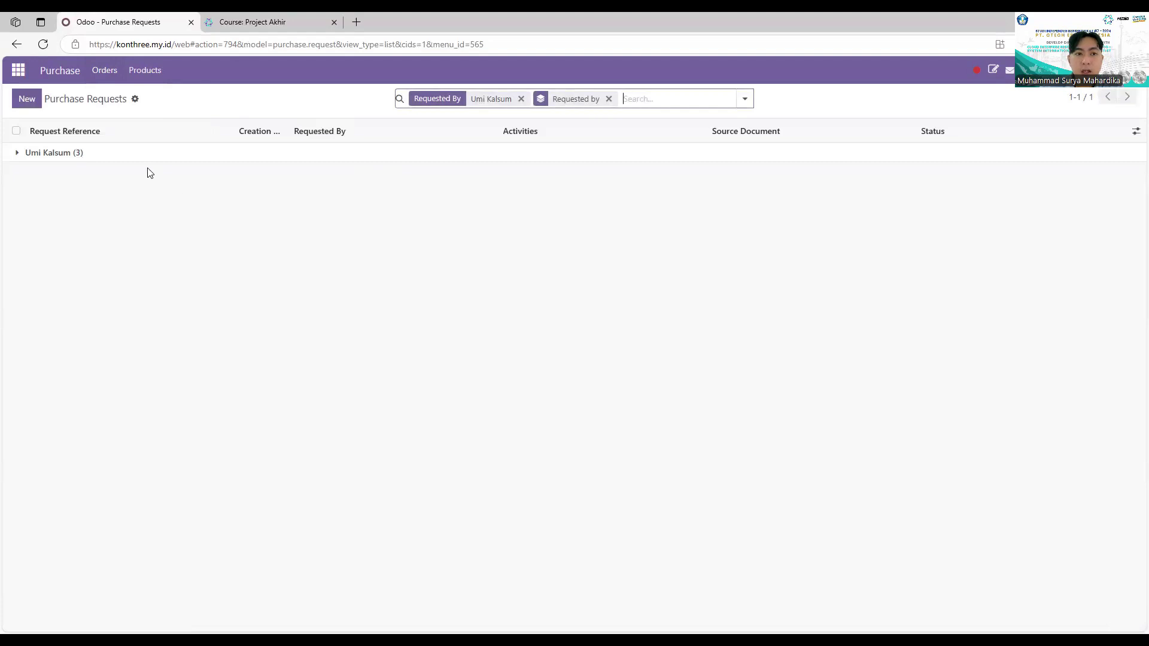
Step: Start a new purchase request with reference PR, an approver, and Receipts at Gudang Proyek Surabaya
{"action": "left_click", "coordinate": [28, 99]}
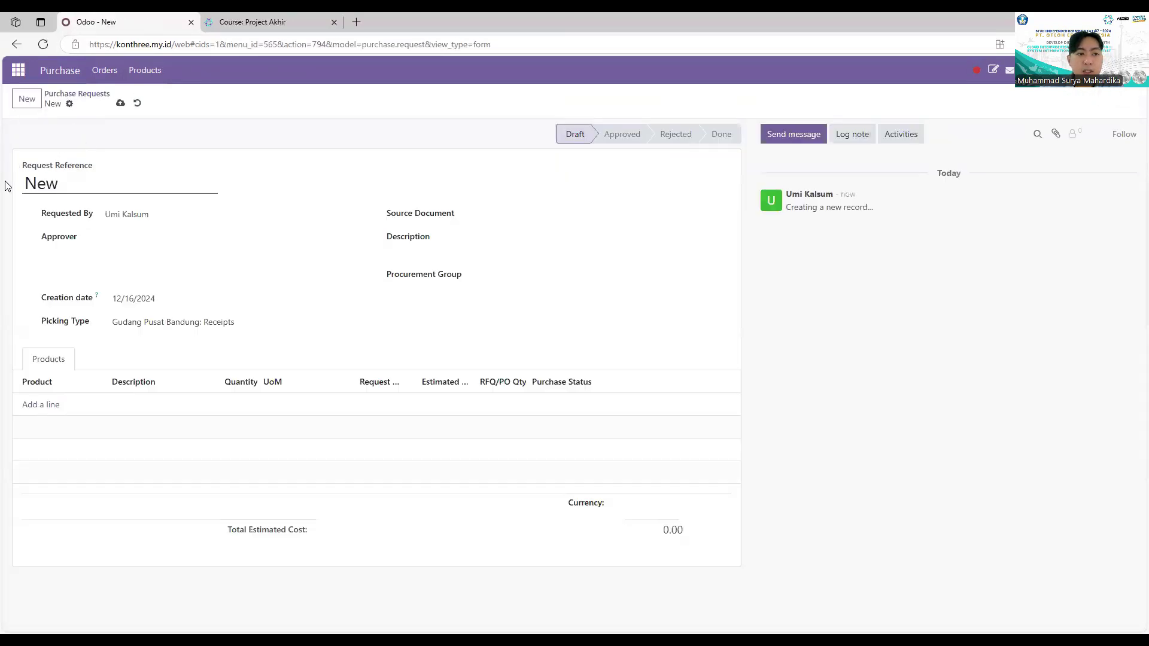
{"action": "double_click", "coordinate": [25, 173]}
{"action": "type", "text": "PR002"}
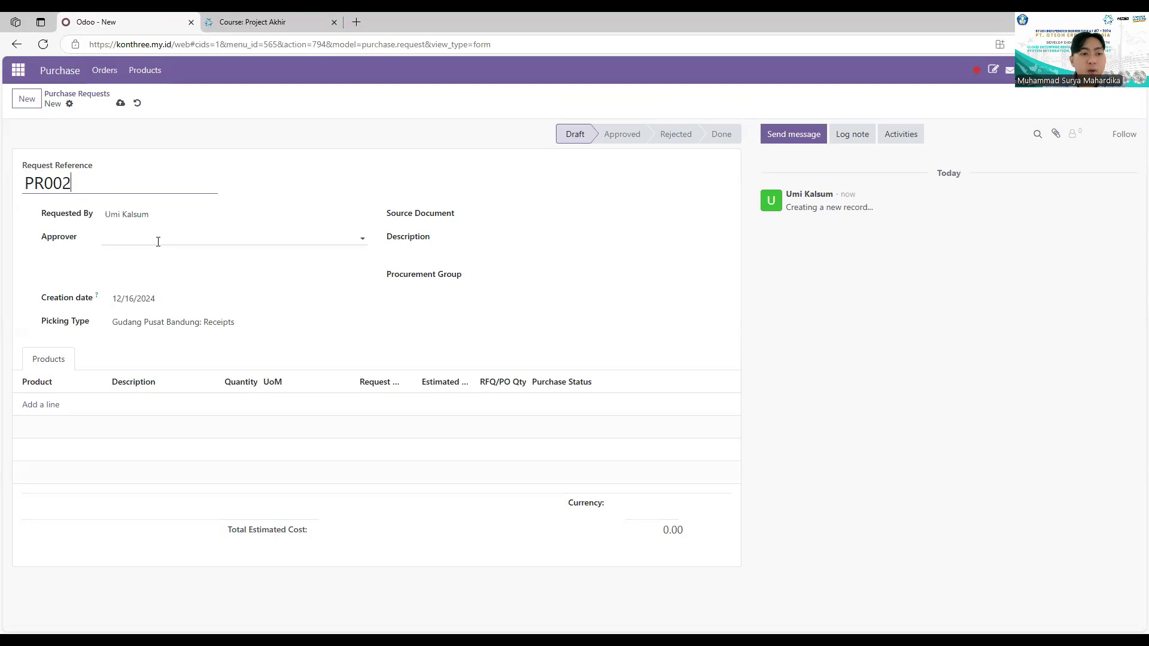
{"action": "left_click", "coordinate": [156, 240]}
{"action": "left_click", "coordinate": [144, 265]}
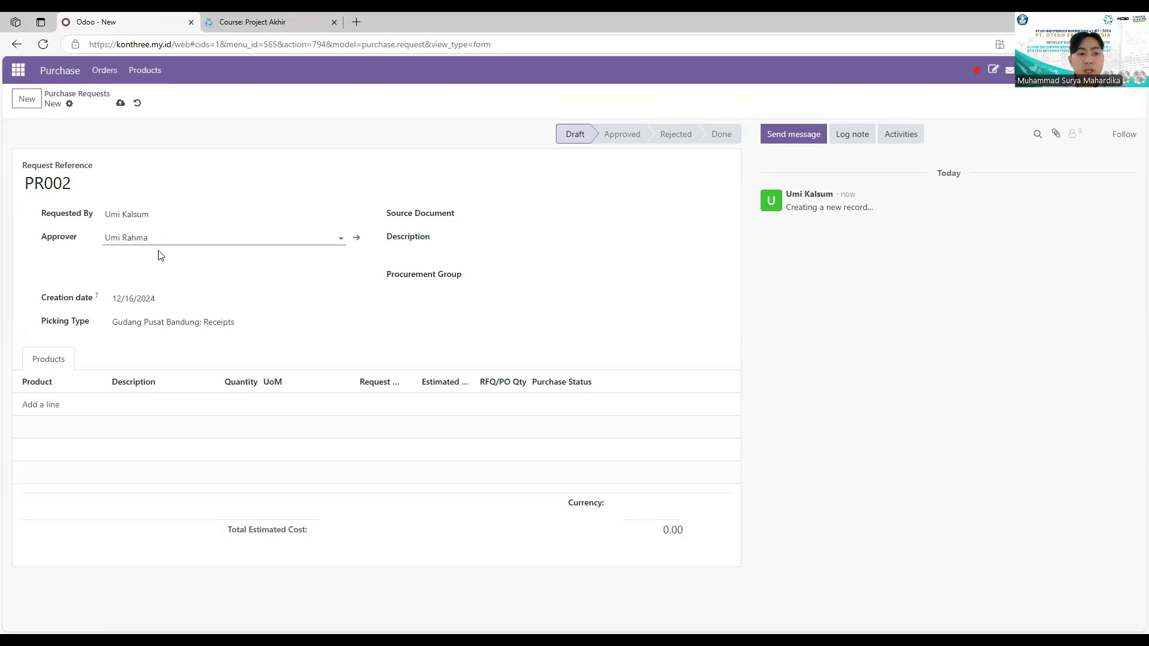
{"action": "left_click", "coordinate": [492, 240]}
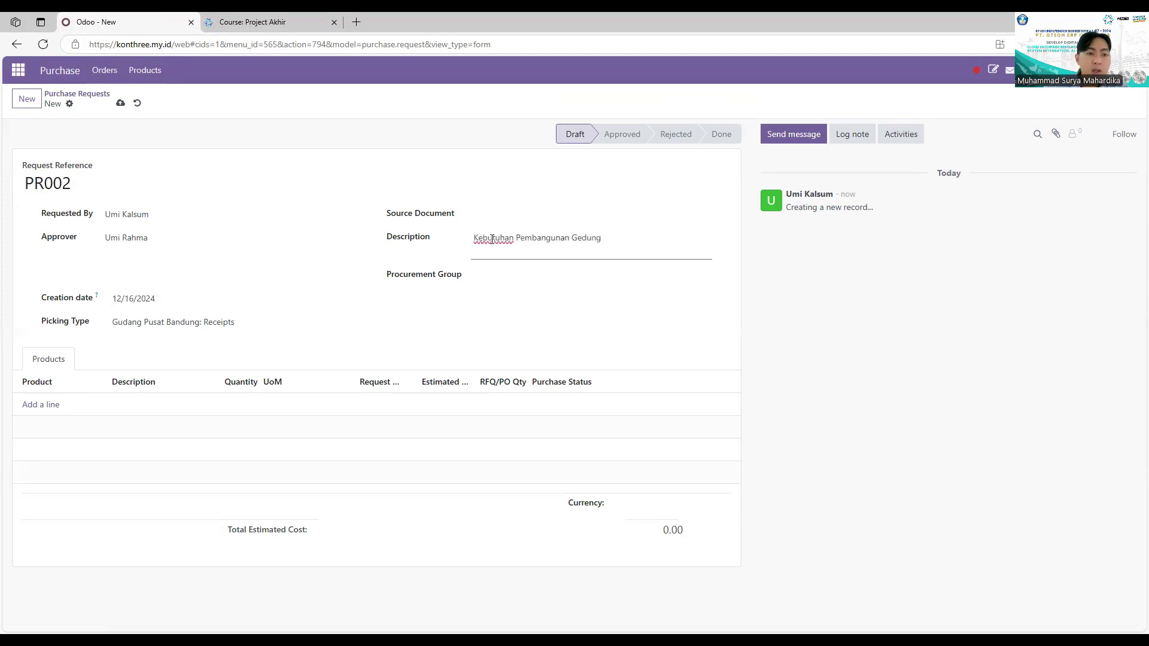
{"action": "left_click", "coordinate": [221, 329]}
{"action": "left_click", "coordinate": [231, 472]}
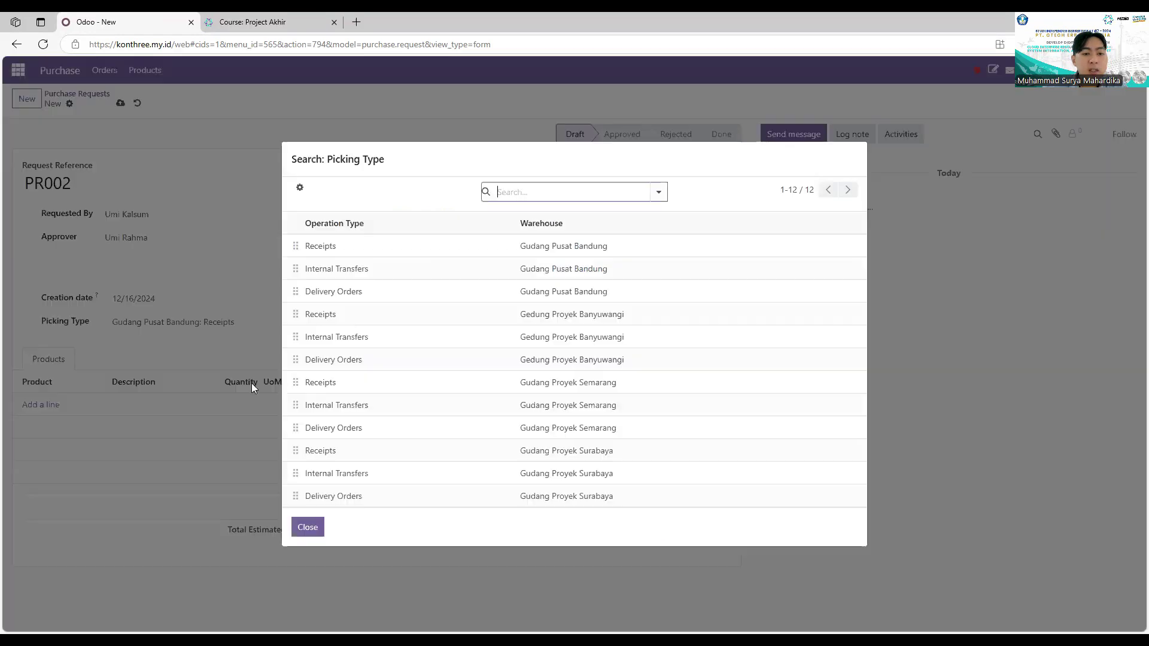
{"action": "left_click", "coordinate": [372, 452]}
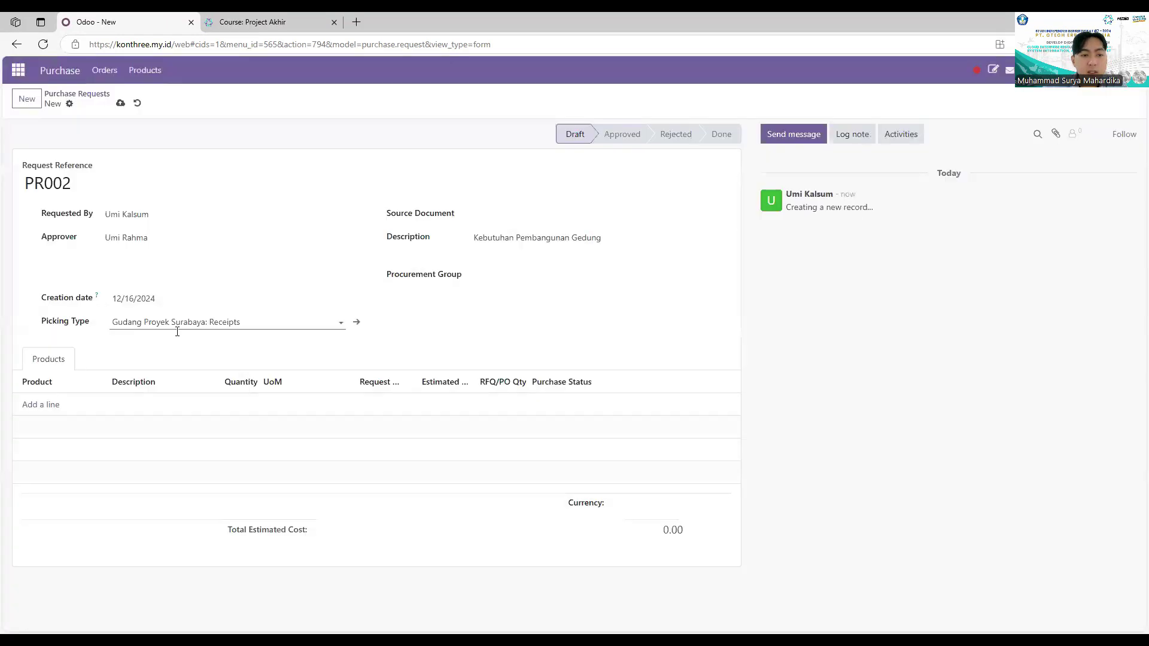
Step: Add Semen Portland and Bor Tangan product lines, with Bor Tangan quantity 10
{"action": "left_click", "coordinate": [63, 407]}
{"action": "type", "text": "Semen"}
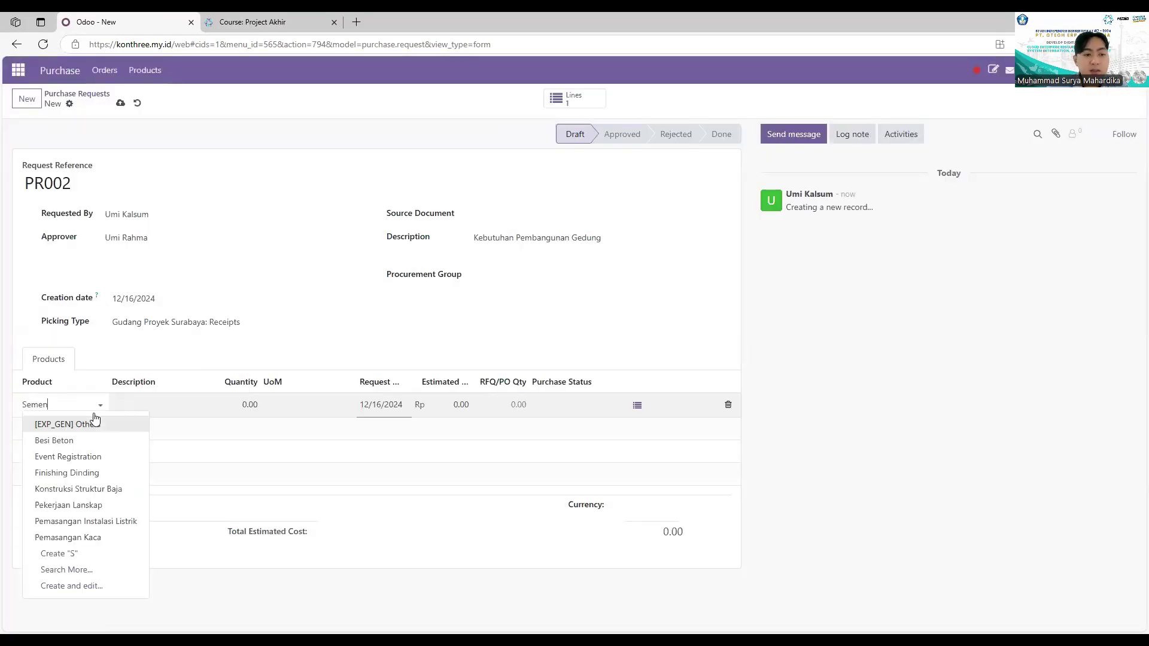
{"action": "left_click", "coordinate": [95, 423]}
{"action": "left_click", "coordinate": [47, 428]}
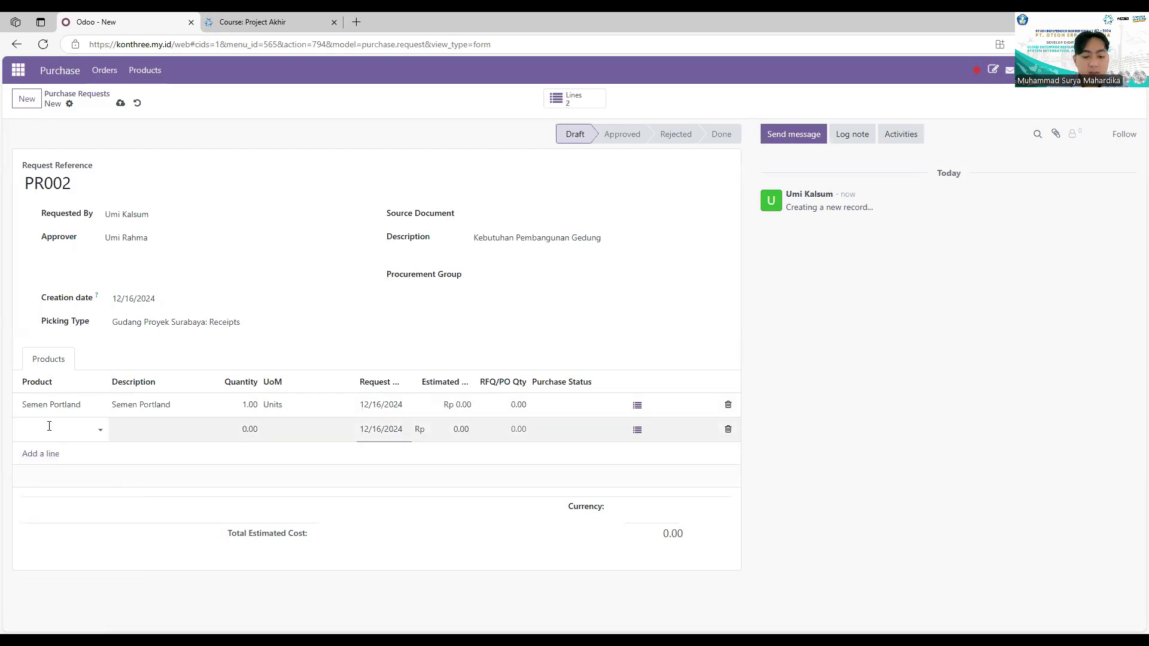
{"action": "type", "text": "Bo"}
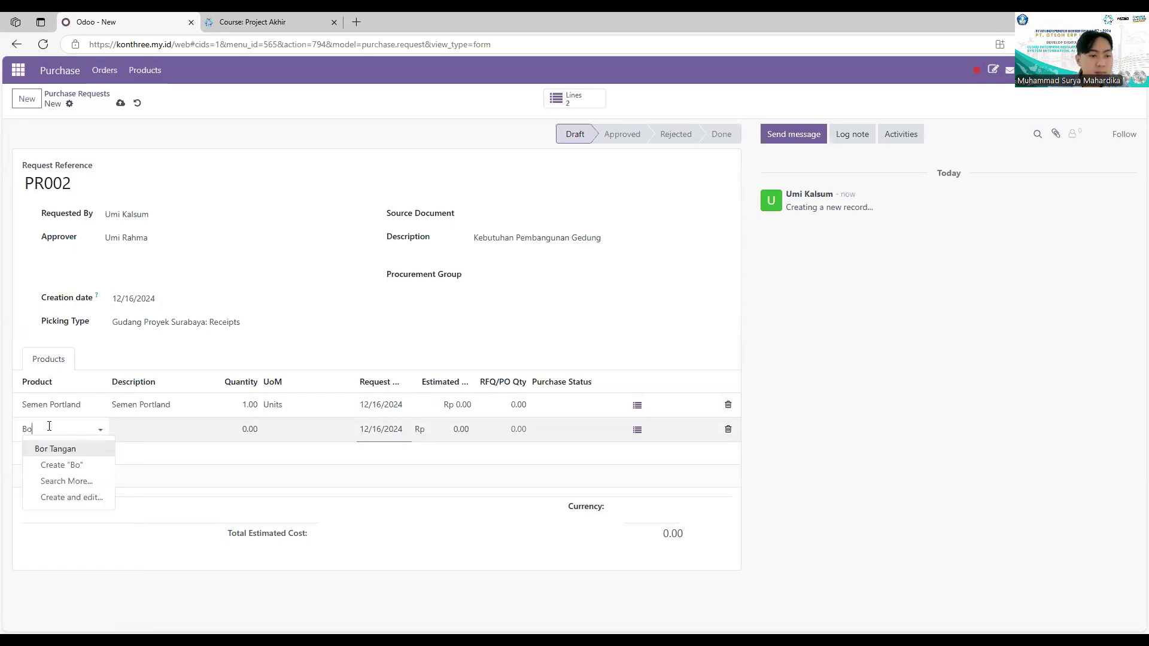
{"action": "left_click", "coordinate": [55, 449]}
{"action": "left_click", "coordinate": [250, 405]}
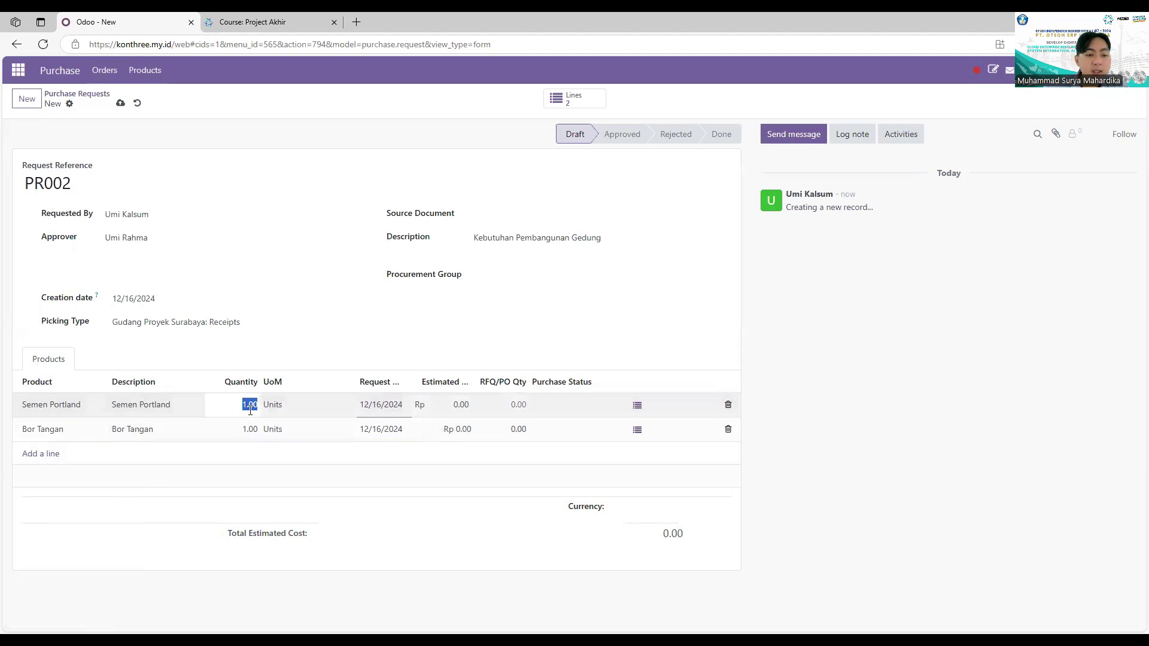
{"action": "left_click", "coordinate": [253, 427]}
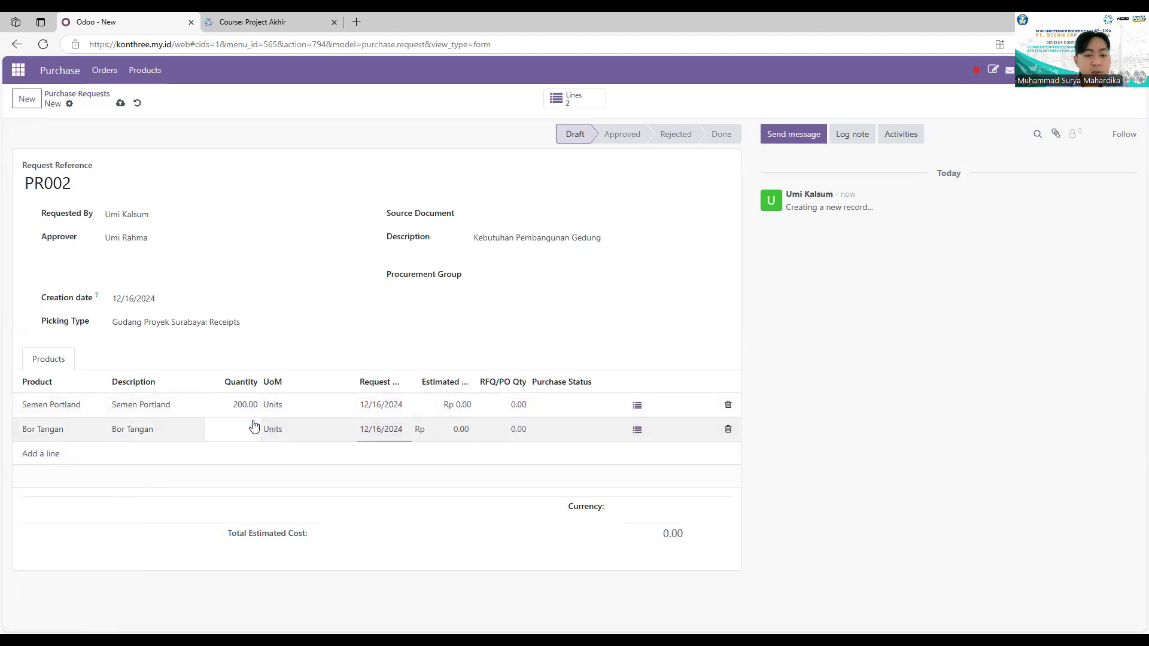
{"action": "type", "text": "10"}
Step: Set the Semen Portland estimated cost to 30,000,000
{"action": "left_click", "coordinate": [458, 404]}
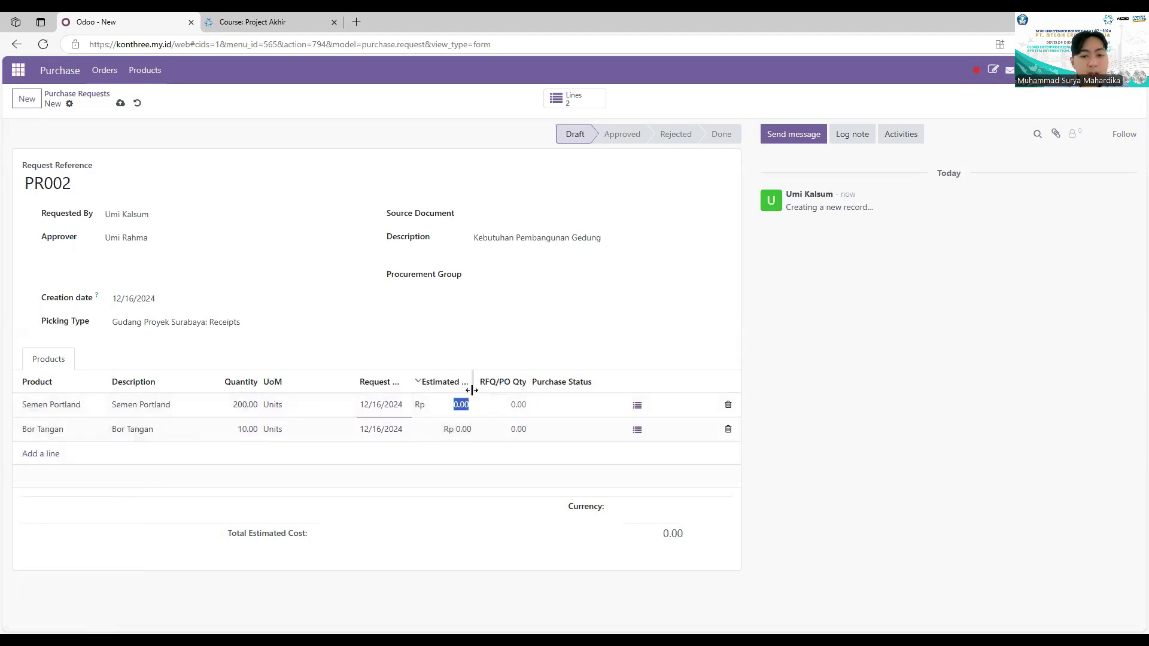
{"action": "left_click_drag", "start_coordinate": [472, 391], "coordinate": [495, 390]}
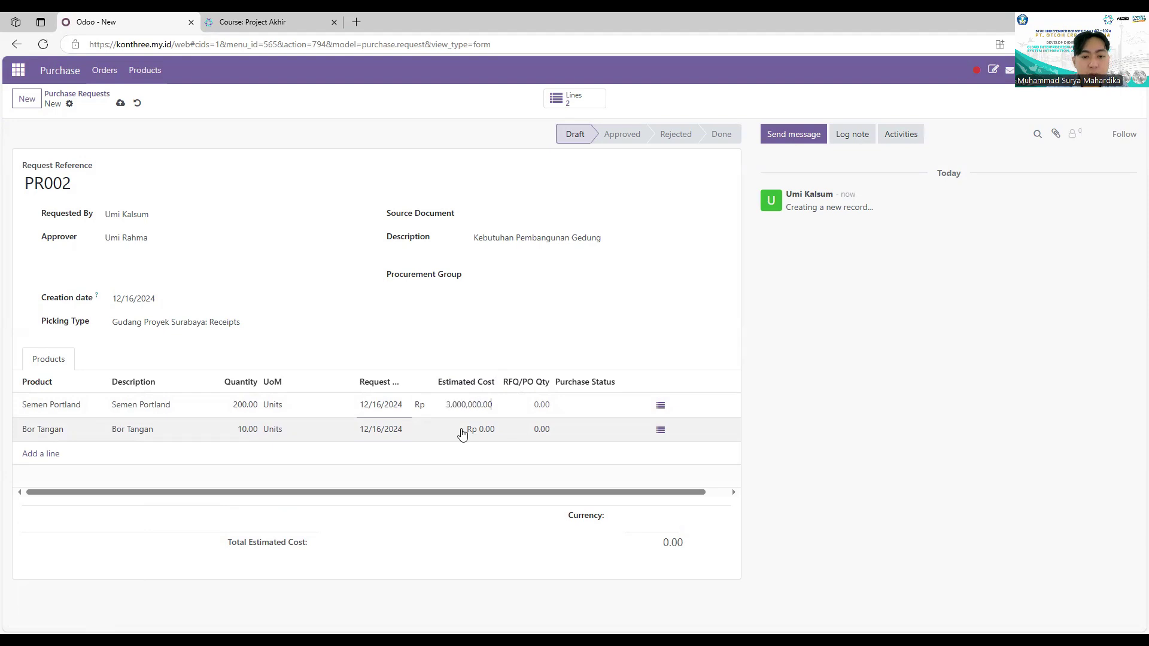
{"action": "left_click", "coordinate": [467, 432]}
{"action": "left_click", "coordinate": [481, 409]}
{"action": "left_click", "coordinate": [481, 409]}
{"action": "type", "text": "0"}
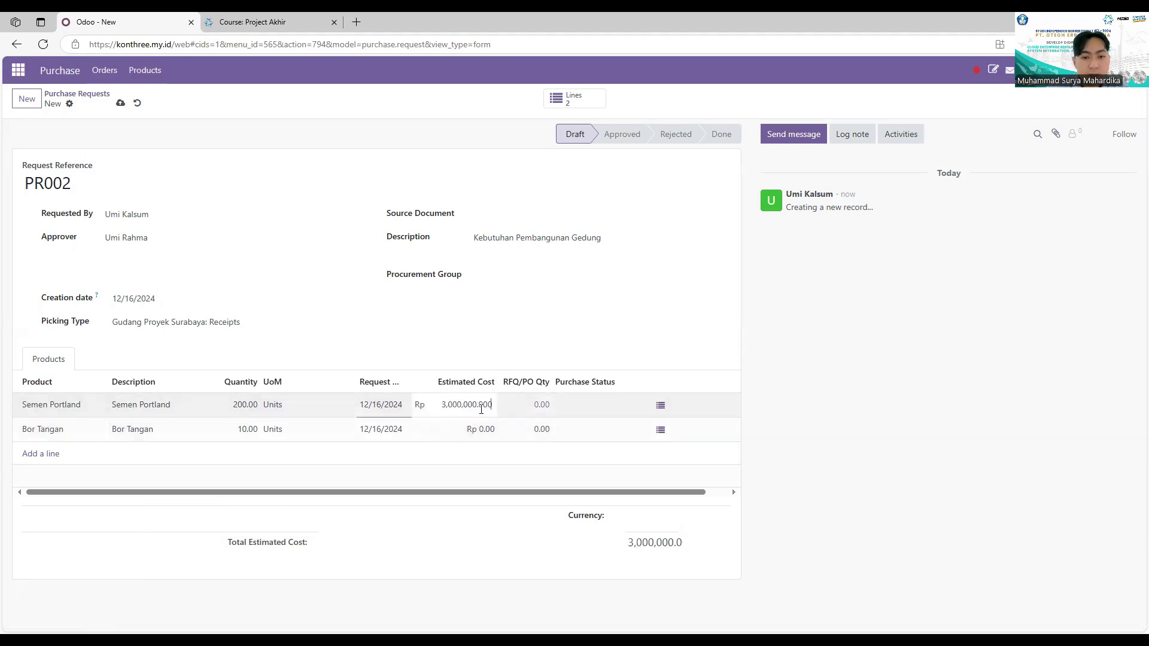
{"action": "key", "text": "BackSpace"}
{"action": "key", "text": "Return"}
{"action": "left_click", "coordinate": [480, 400]}
{"action": "type", "text": "3"}
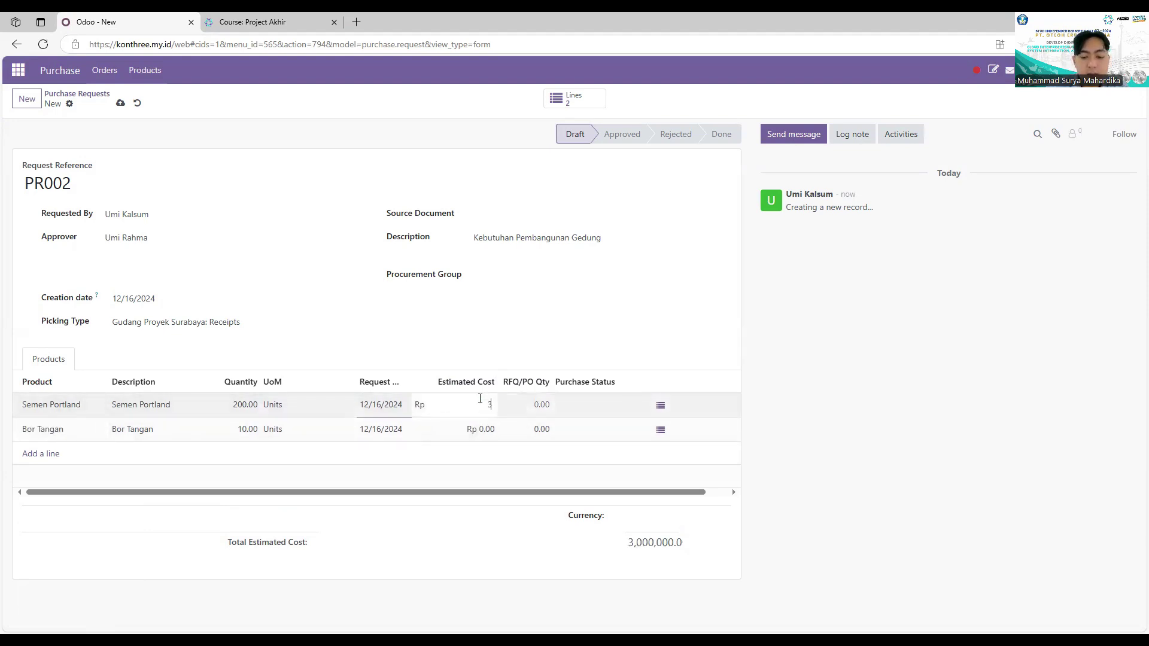
{"action": "key", "text": "Return"}
Step: Cost Bor Tangan at 15,000,000, drop the blank line, and save the request
{"action": "left_click", "coordinate": [482, 437]}
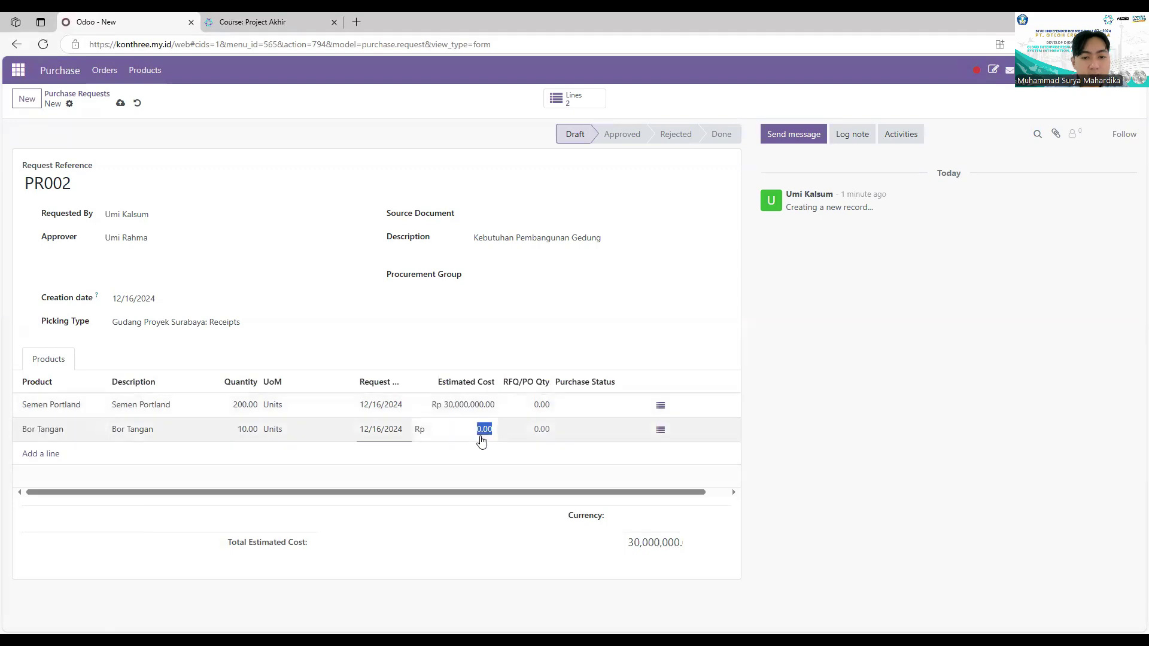
{"action": "type", "text": "15,"}
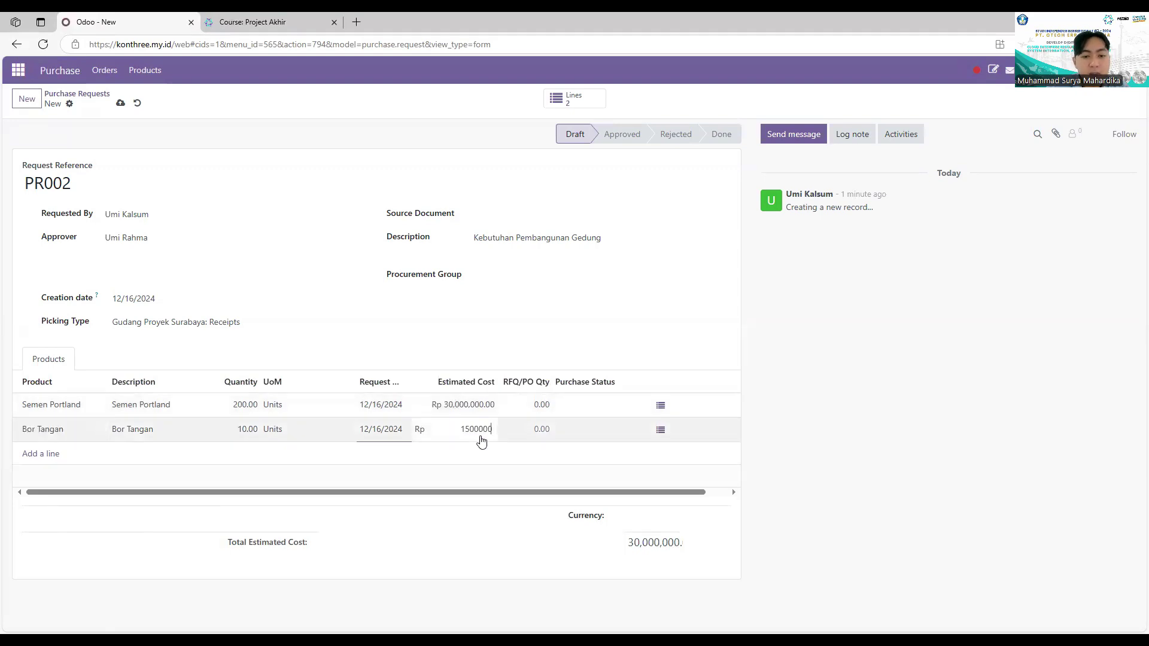
{"action": "type", "text": "000,000"}
{"action": "key", "text": "Return"}
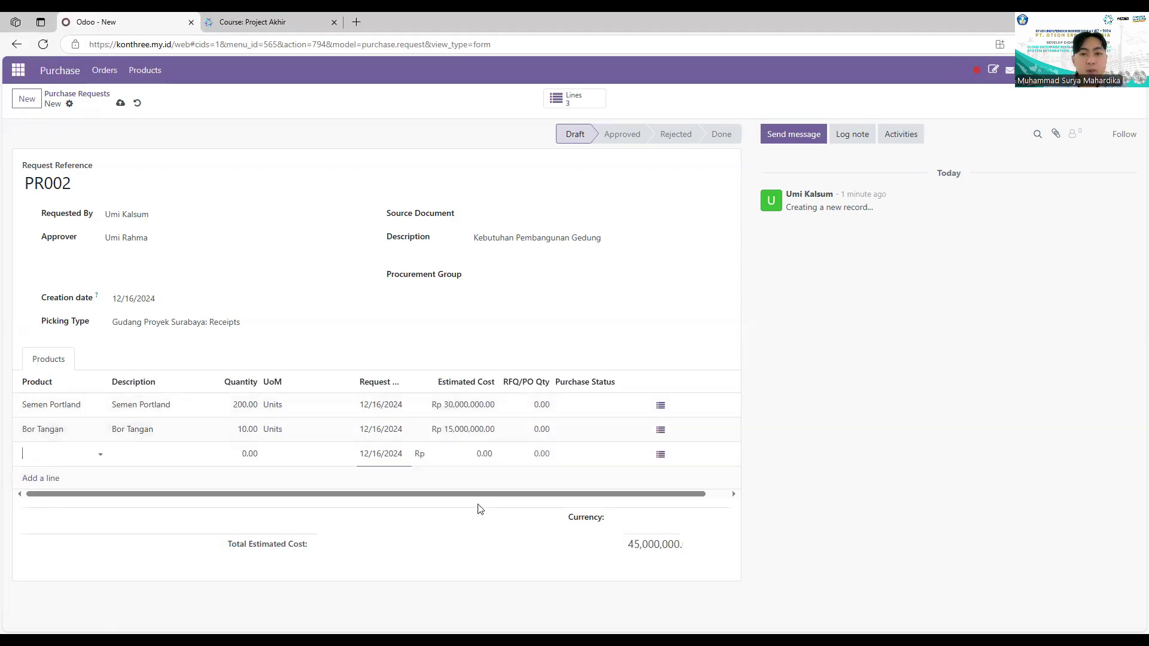
{"action": "left_click", "coordinate": [854, 318]}
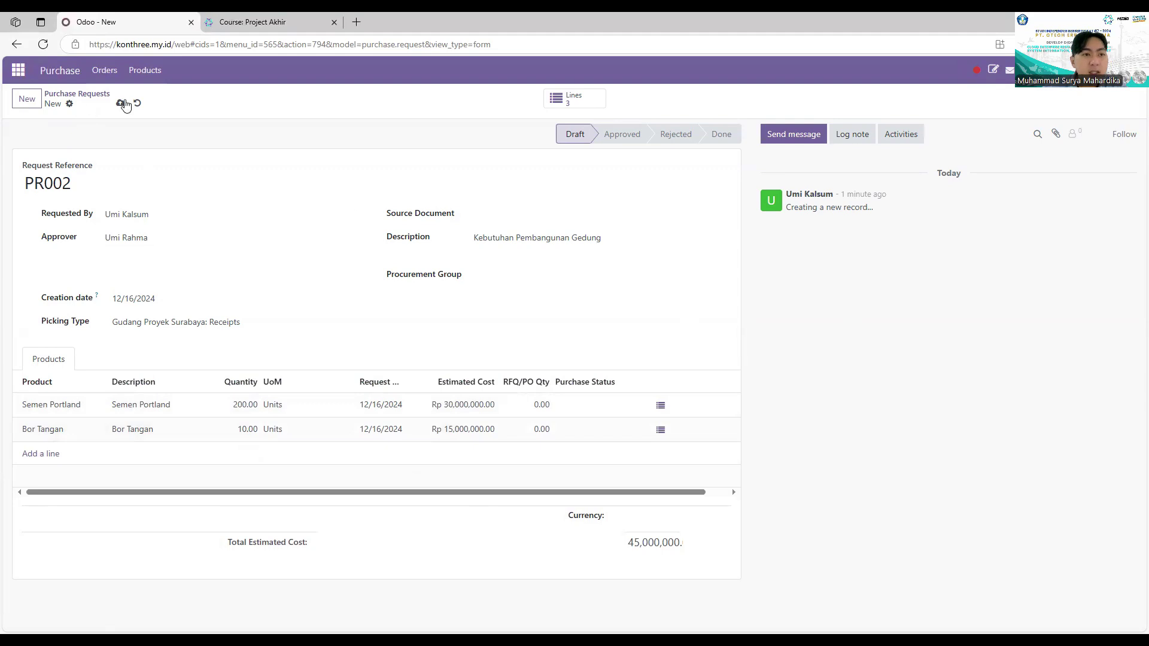
{"action": "left_click", "coordinate": [122, 105]}
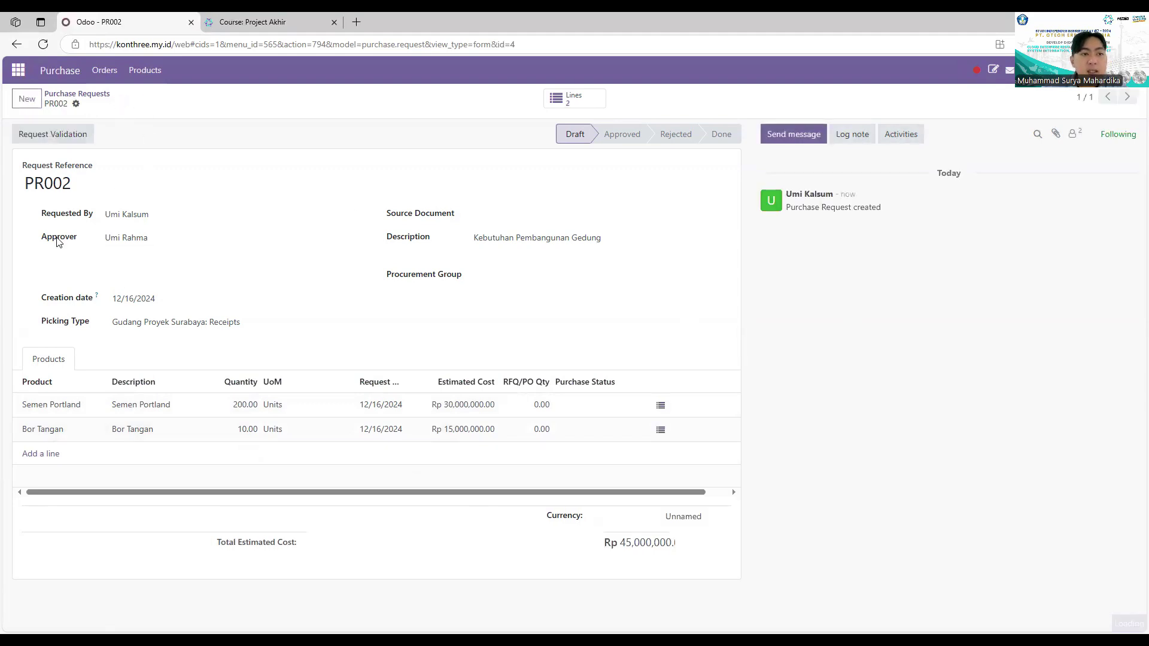
Step: Submit PR002 for validation, log out, and sign in with the approver's saved account
{"action": "left_click", "coordinate": [43, 136]}
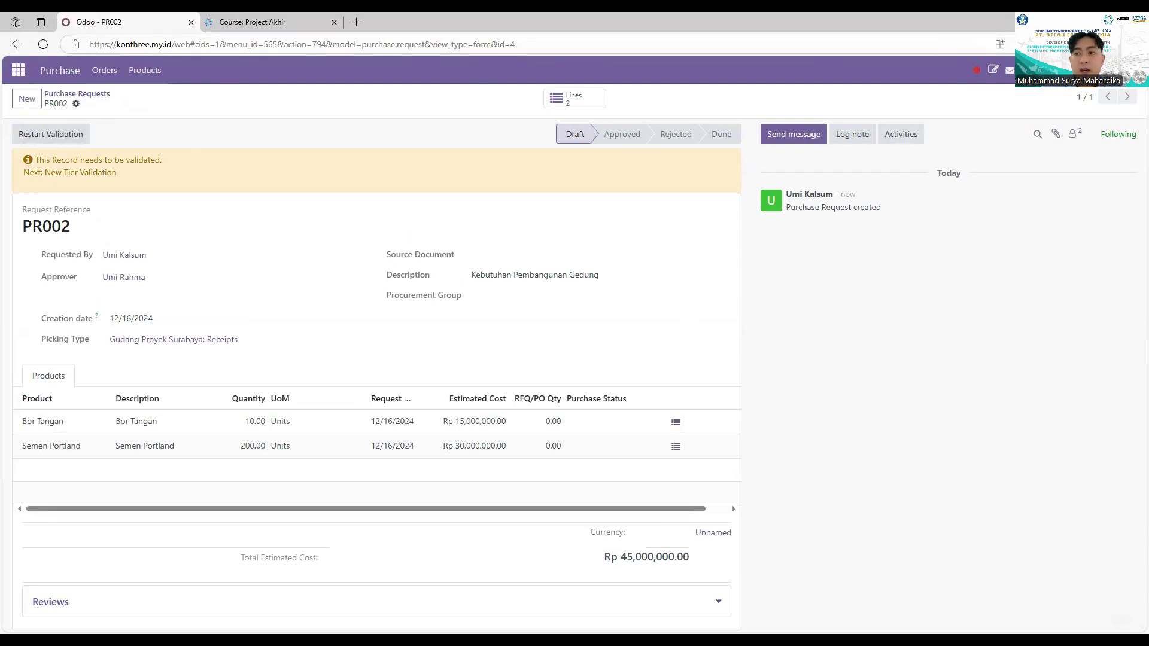
{"action": "left_click", "coordinate": [1129, 70]}
{"action": "left_click", "coordinate": [1057, 189]}
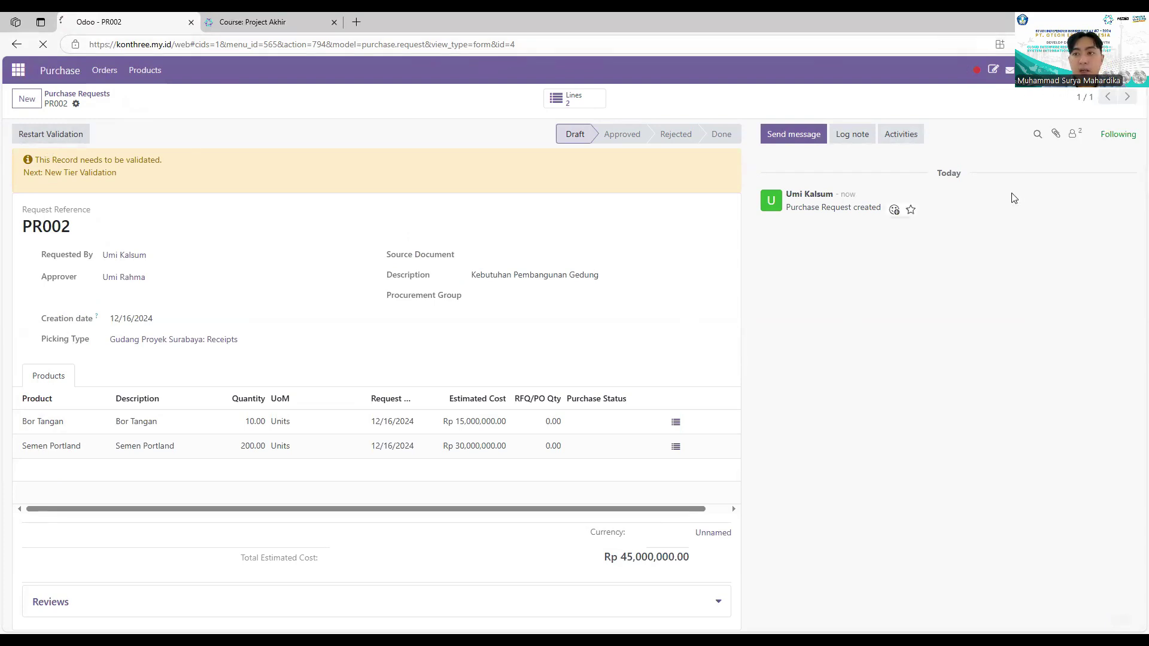
{"action": "left_click", "coordinate": [582, 203]}
{"action": "double_click", "coordinate": [538, 206]}
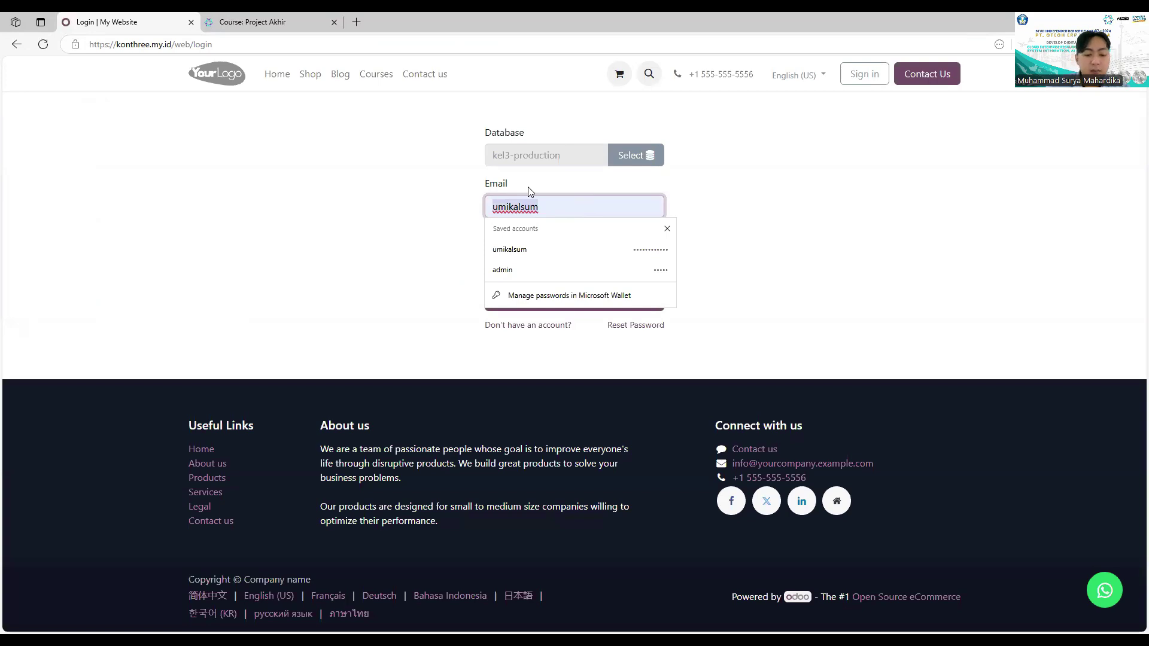
{"action": "type", "text": "umir"}
{"action": "left_click", "coordinate": [538, 242]}
{"action": "left_click", "coordinate": [567, 290]}
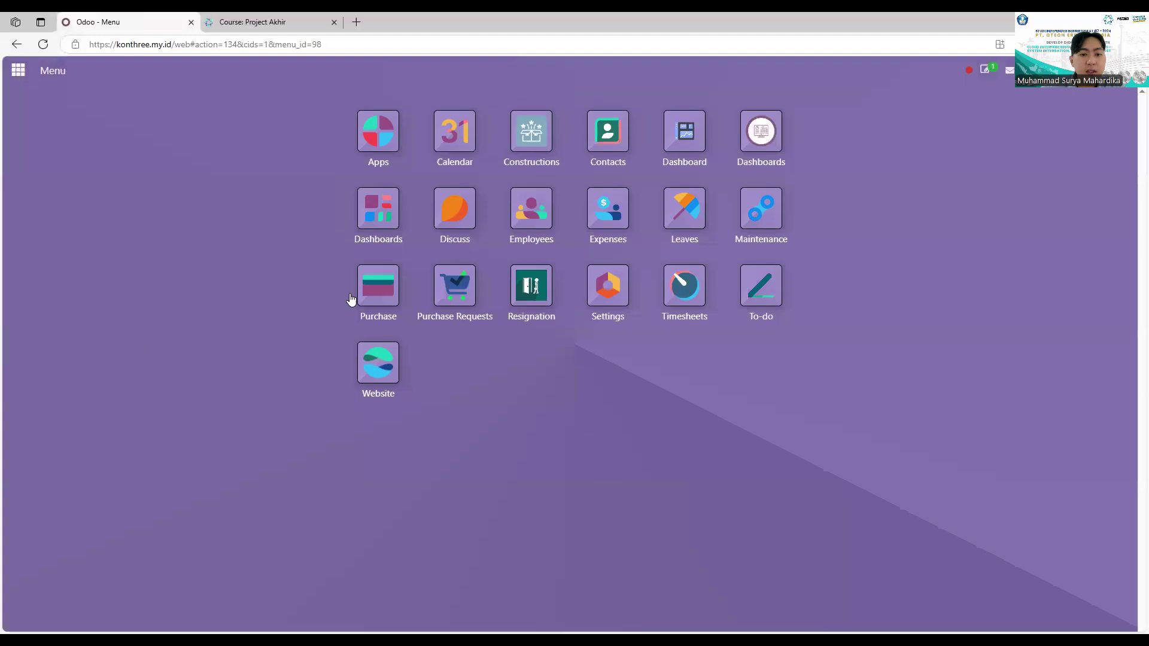
Step: Open Purchase Requests and remove the Requested by grouping to show all four requests
{"action": "left_click", "coordinate": [354, 299]}
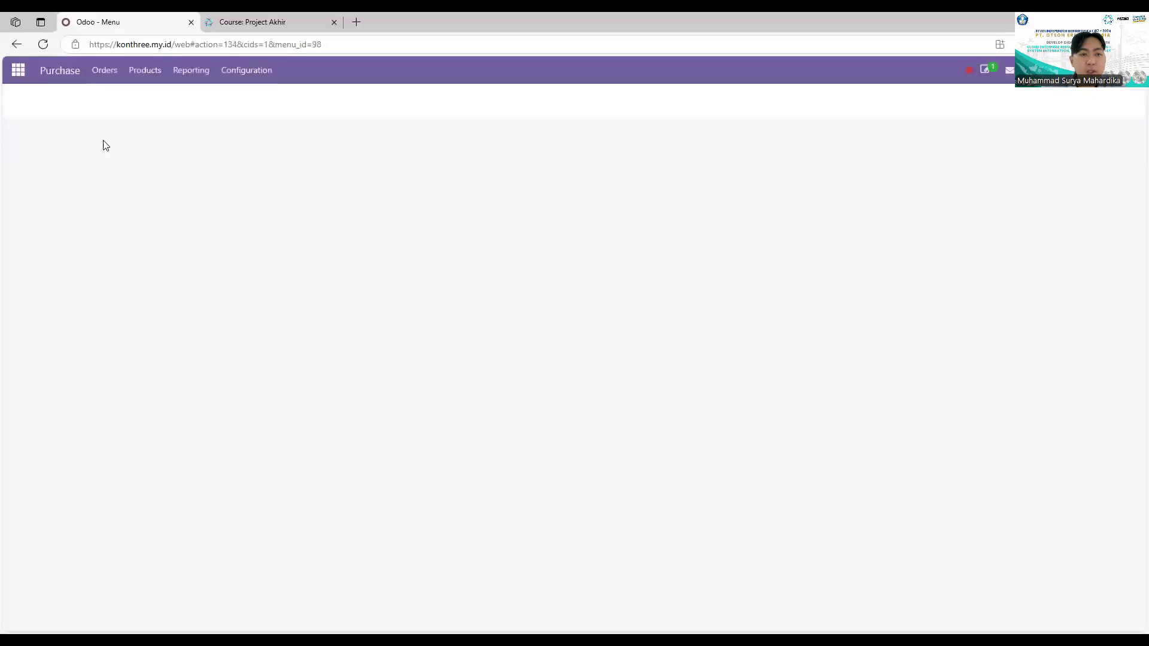
{"action": "left_click", "coordinate": [100, 78]}
{"action": "left_click", "coordinate": [141, 146]}
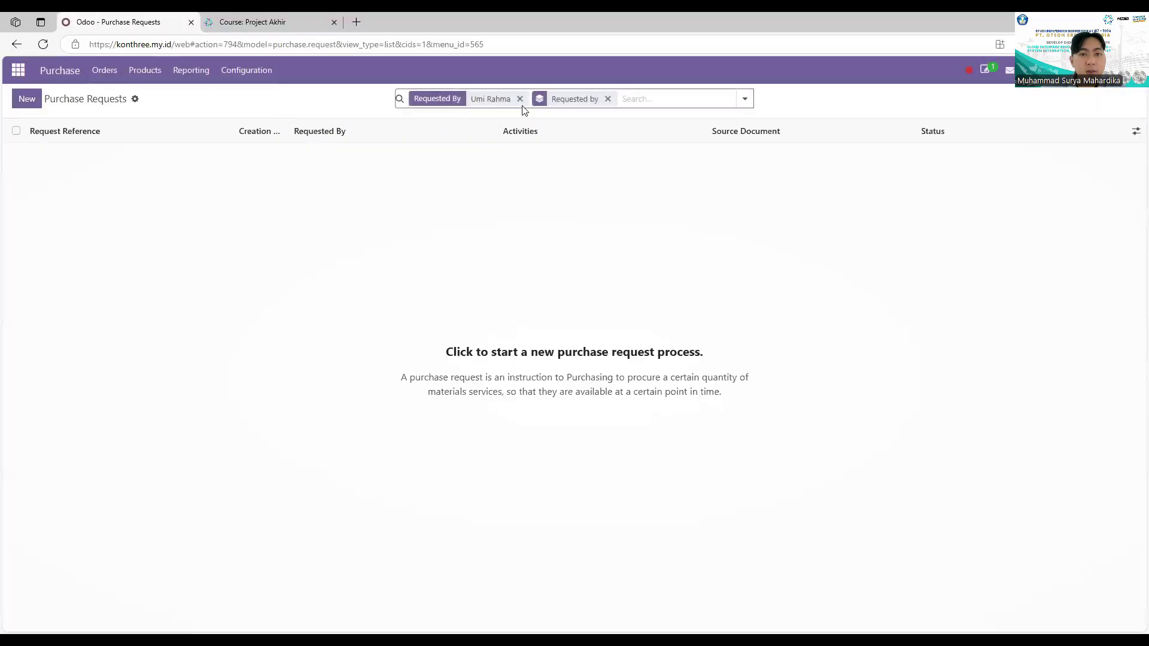
{"action": "left_click", "coordinate": [484, 99]}
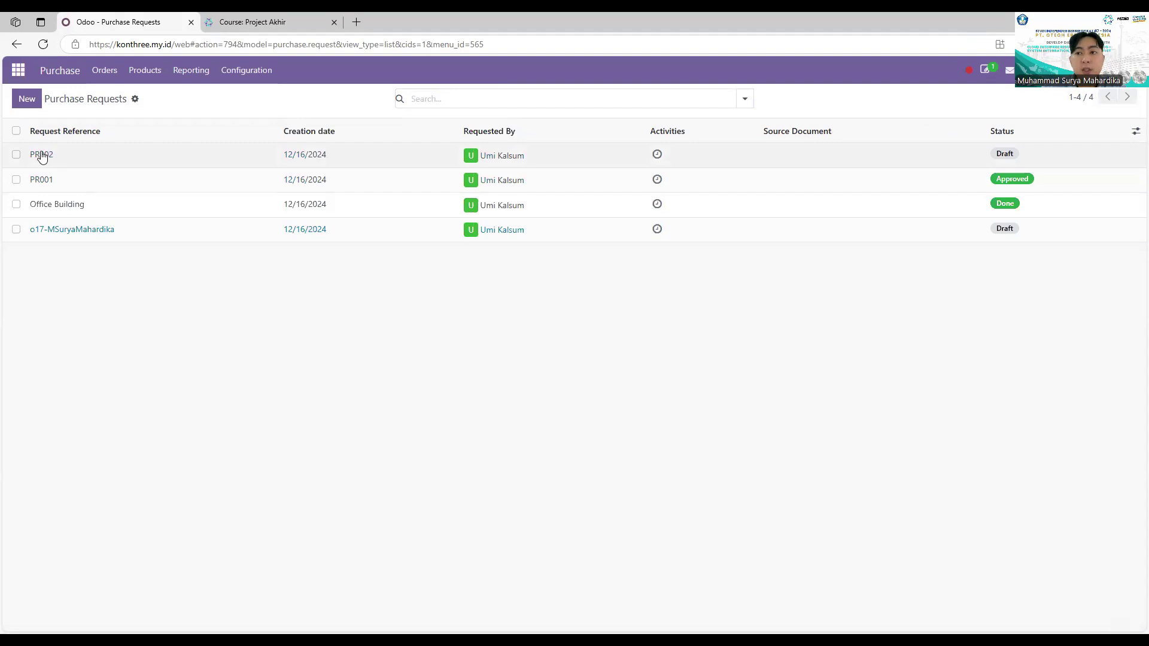
Step: Validate and confirm PR002 so it becomes Approved
{"action": "left_click", "coordinate": [40, 157]}
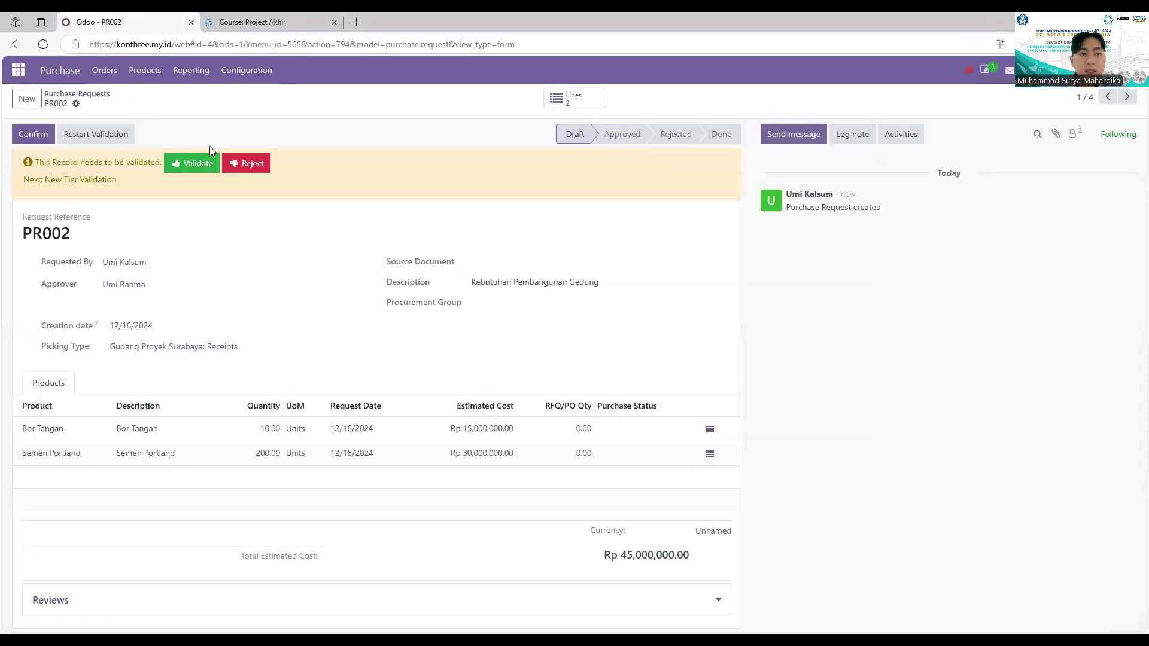
{"action": "left_click", "coordinate": [187, 164]}
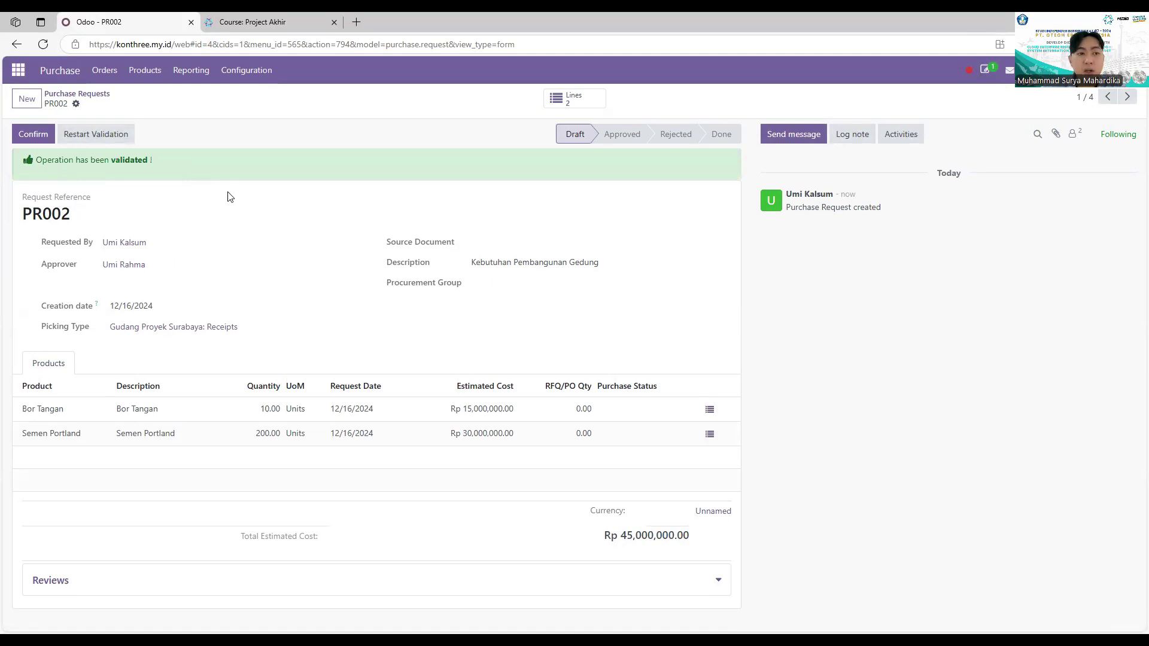
{"action": "left_click", "coordinate": [35, 137]}
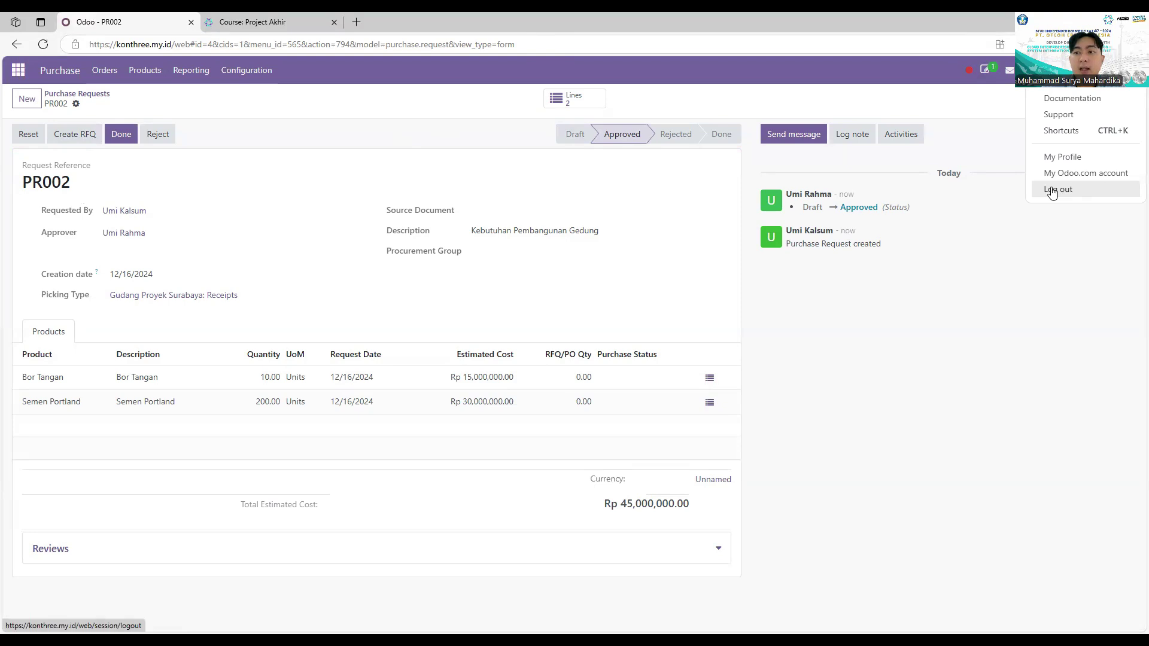
Step: Log out of the approver account and sign back in with the requester's saved login
{"action": "left_click", "coordinate": [1051, 190]}
{"action": "left_click", "coordinate": [597, 206]}
{"action": "left_click", "coordinate": [641, 267]}
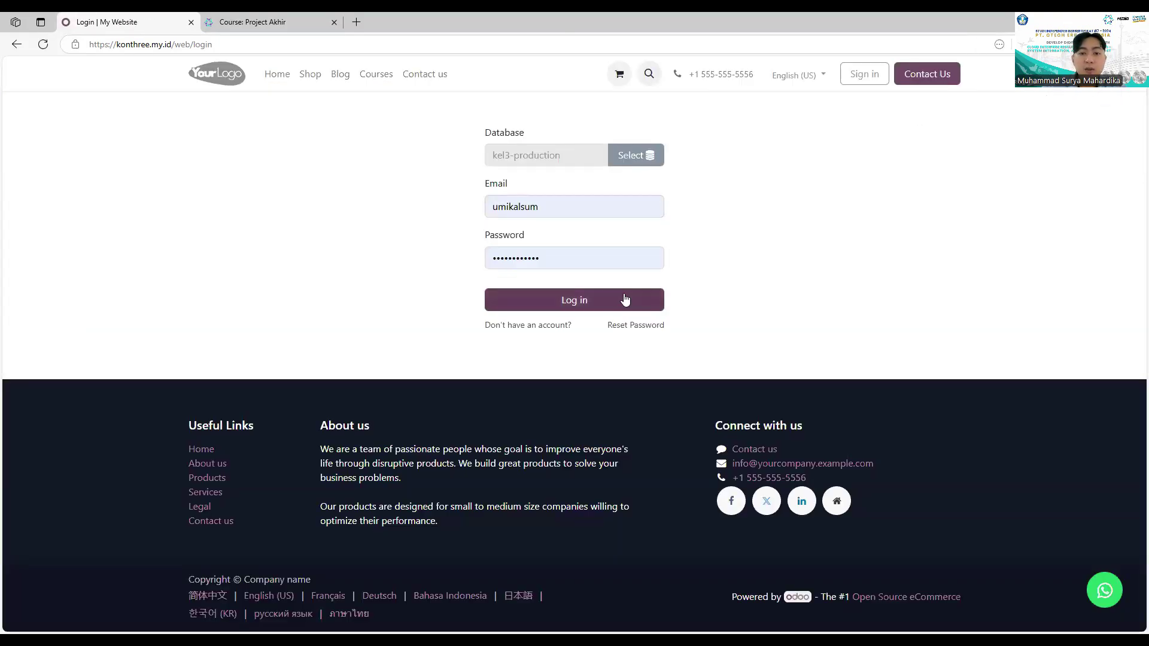
{"action": "left_click", "coordinate": [625, 299]}
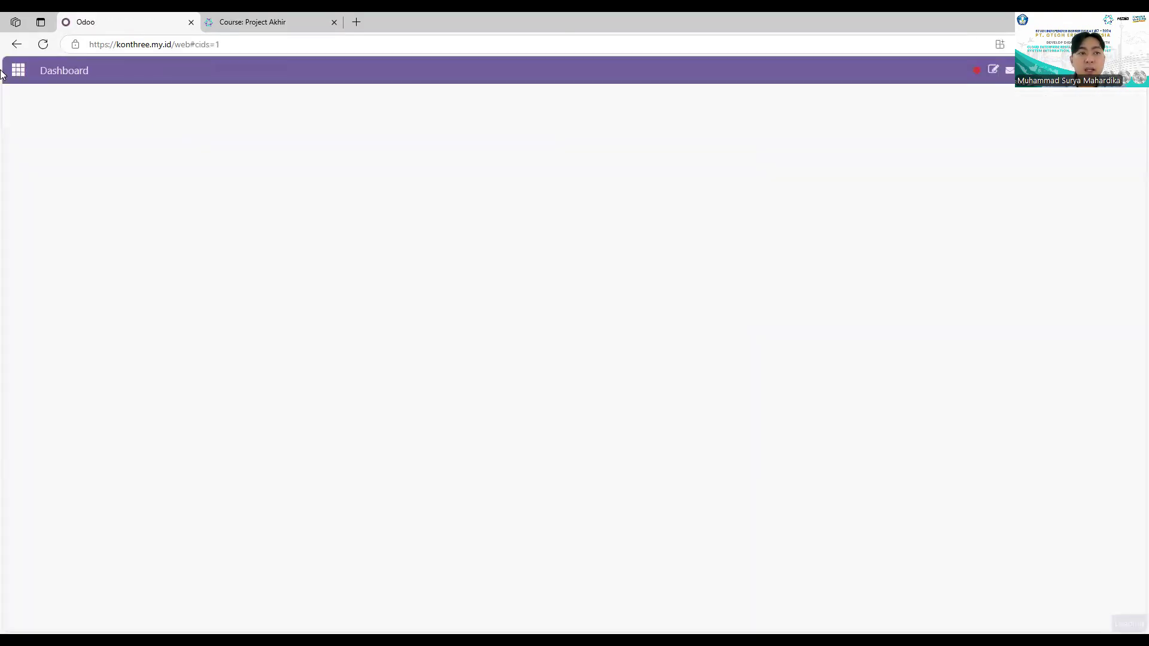
Step: Open approved purchase request PR002 from the Purchase Requests list
{"action": "left_click", "coordinate": [18, 70]}
{"action": "left_click", "coordinate": [378, 284]}
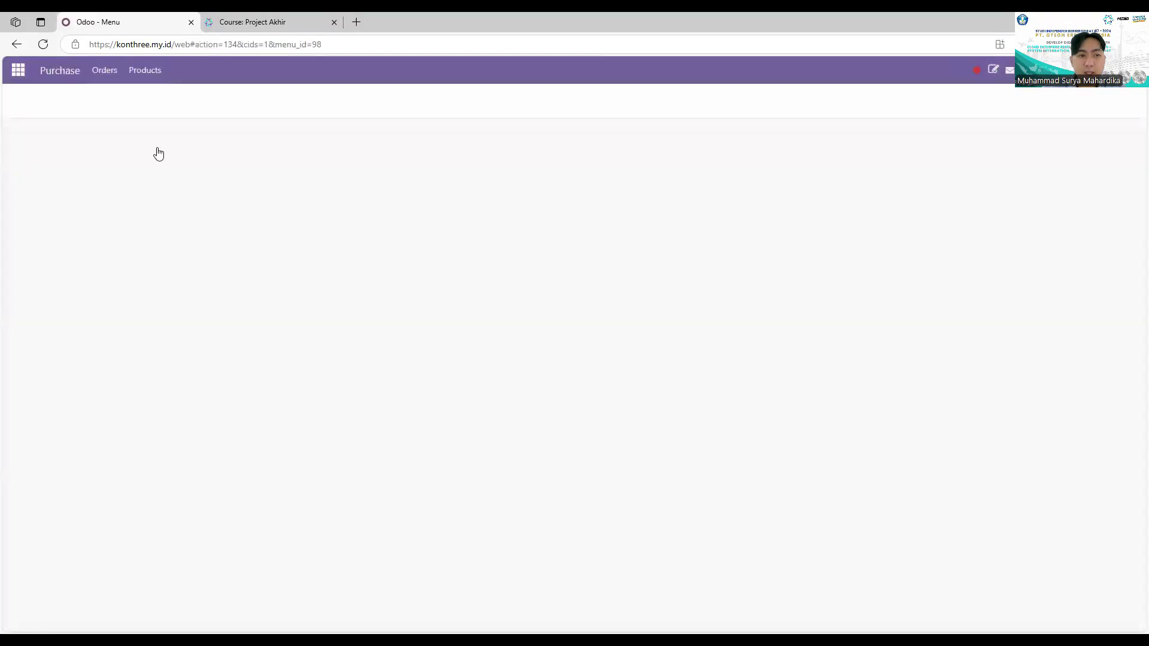
{"action": "left_click", "coordinate": [105, 71]}
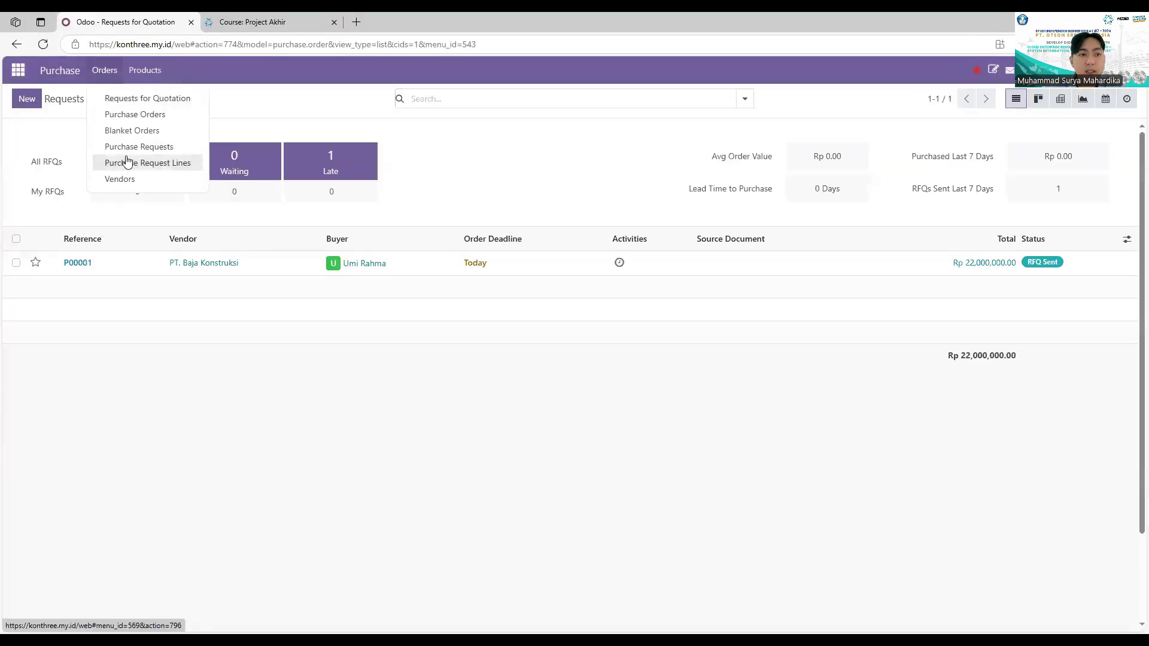
{"action": "left_click", "coordinate": [128, 146]}
{"action": "left_click", "coordinate": [88, 156]}
{"action": "left_click", "coordinate": [47, 171]}
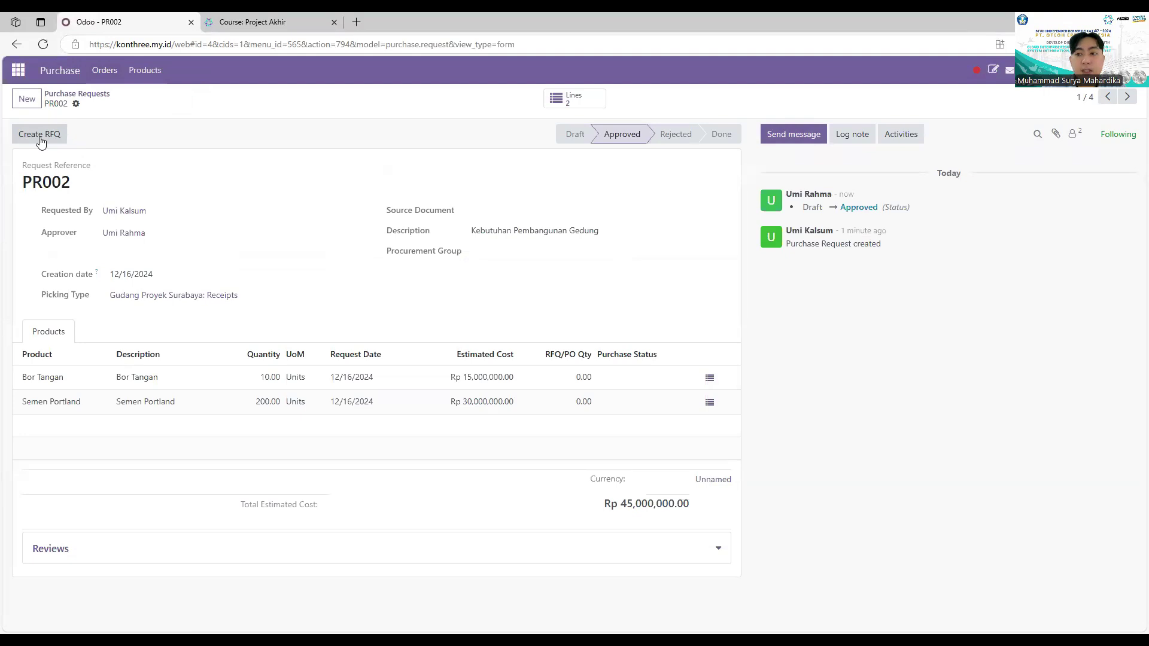
Step: Create an RFQ for PT. Baja Konstruksi, matching existing PO lines by scheduled date
{"action": "left_click", "coordinate": [41, 141]}
{"action": "left_click", "coordinate": [439, 248]}
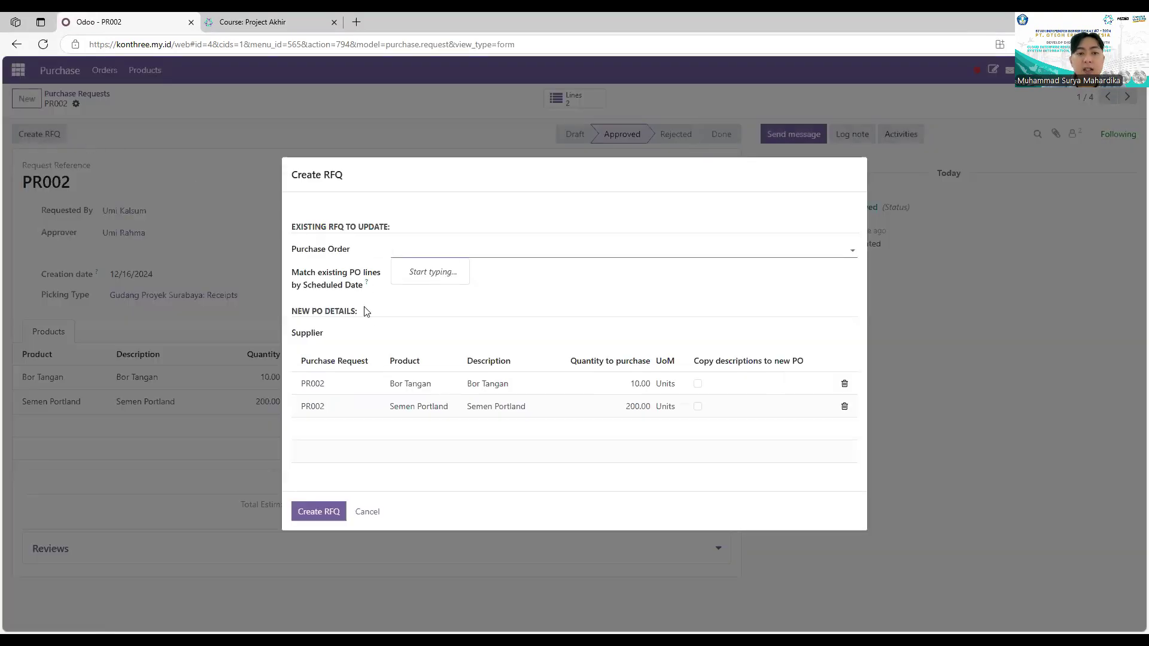
{"action": "left_click", "coordinate": [366, 333]}
{"action": "type", "text": "pt"}
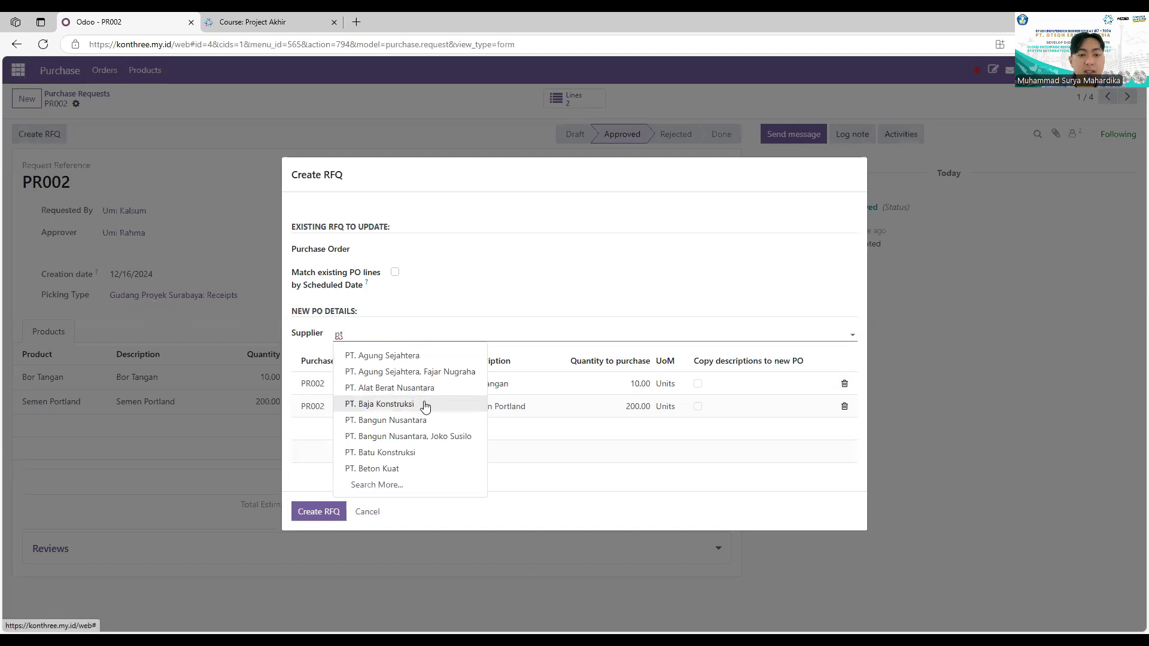
{"action": "left_click", "coordinate": [425, 405]}
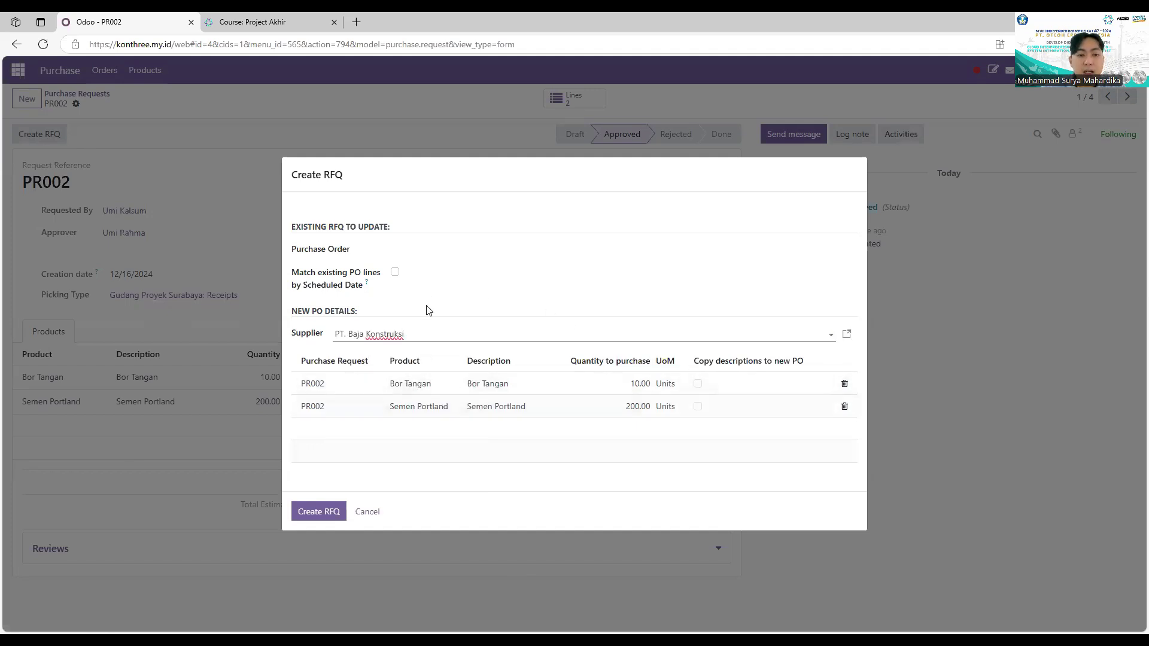
{"action": "left_click", "coordinate": [395, 272]}
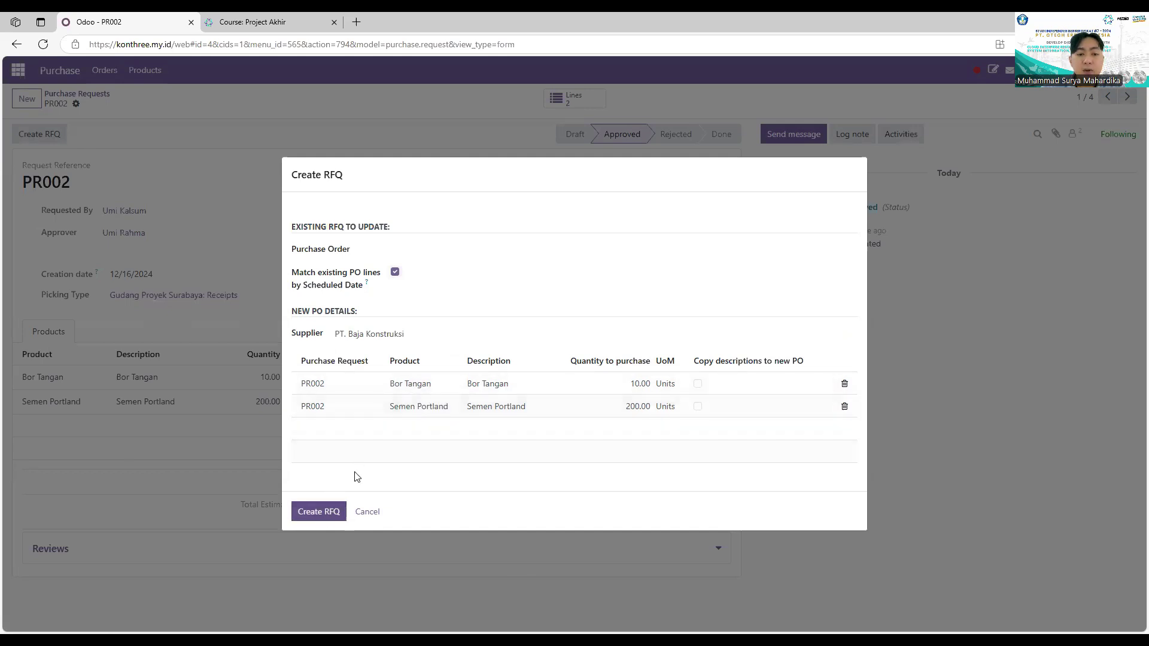
{"action": "left_click", "coordinate": [318, 511]}
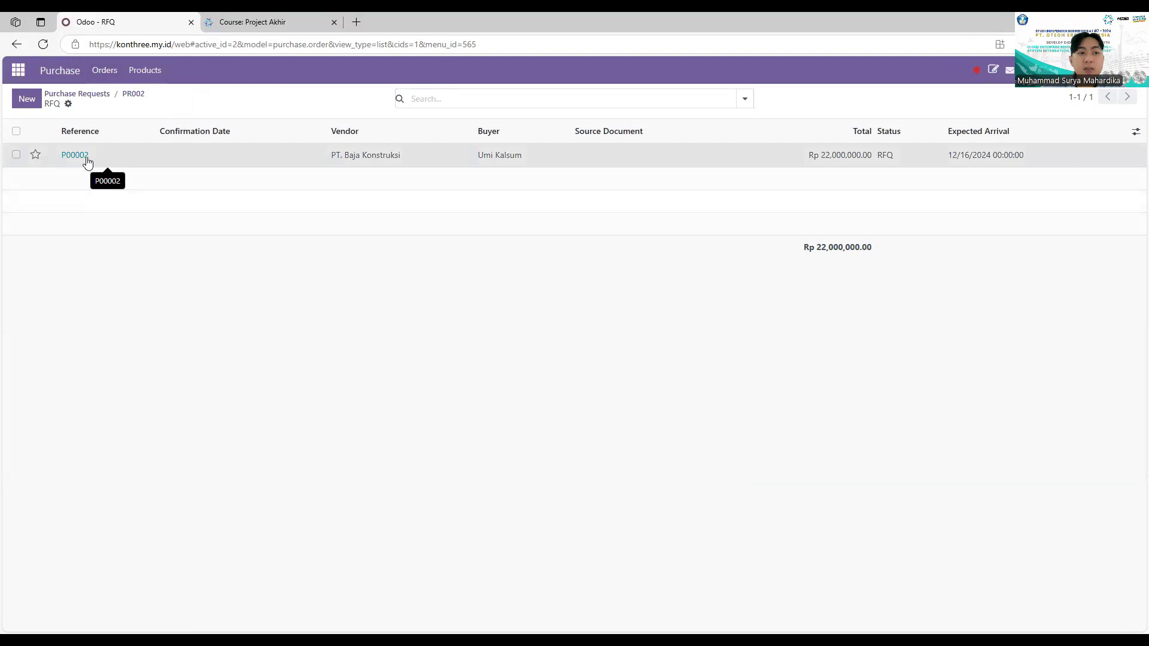
Step: Send RFQ P00002 by email to PT. Baja Konstruksi, then confirm it as an order
{"action": "left_click", "coordinate": [75, 155]}
{"action": "left_click", "coordinate": [295, 225]}
{"action": "left_click", "coordinate": [307, 225]}
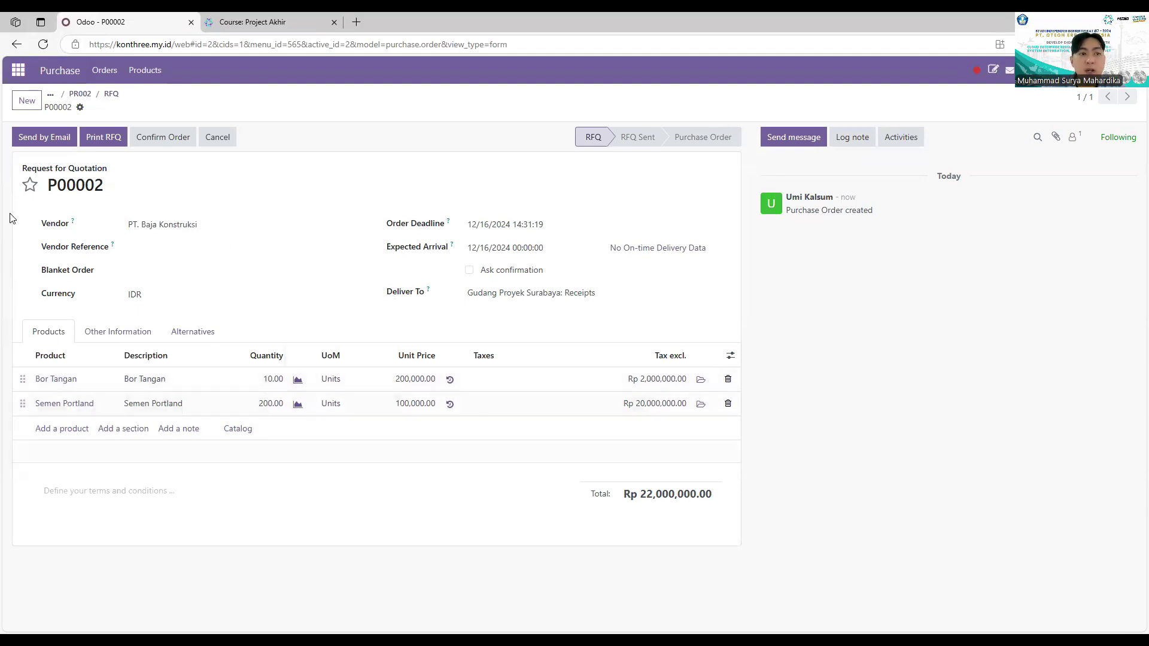
{"action": "left_click", "coordinate": [60, 138]}
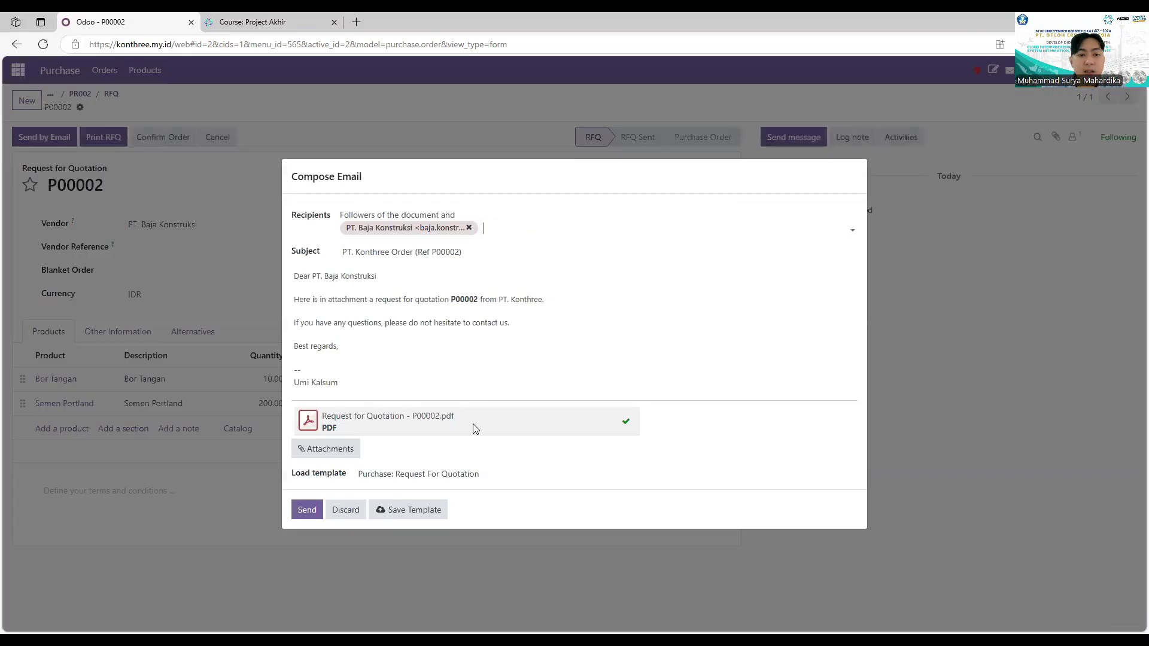
{"action": "left_click", "coordinate": [307, 512]}
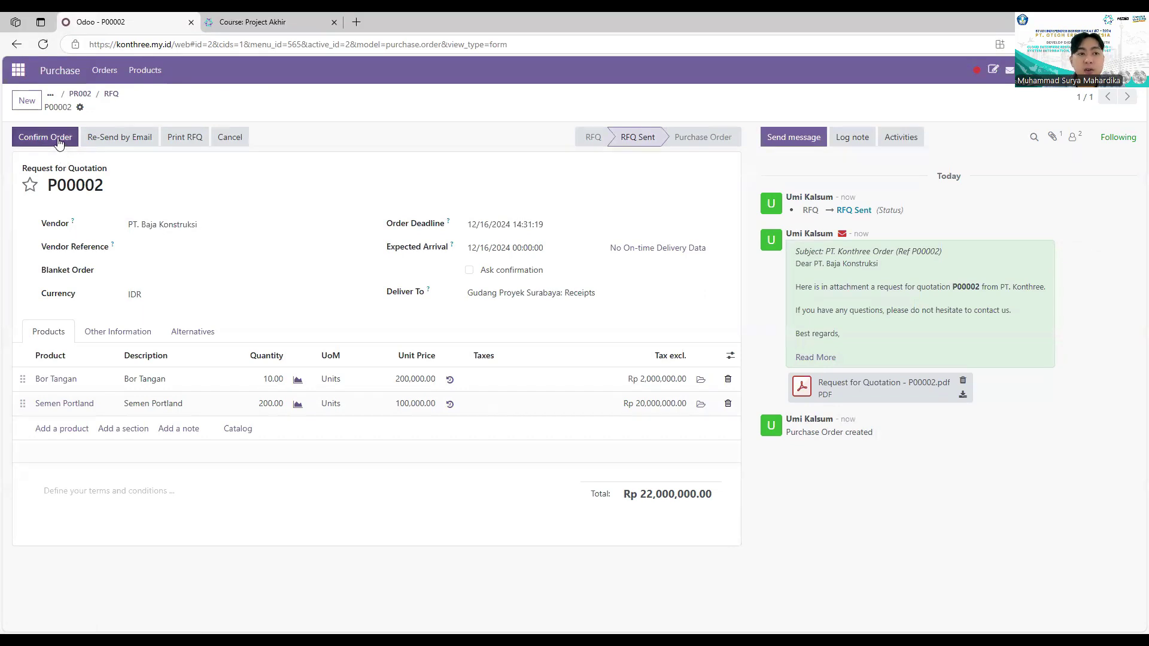
{"action": "left_click", "coordinate": [58, 141]}
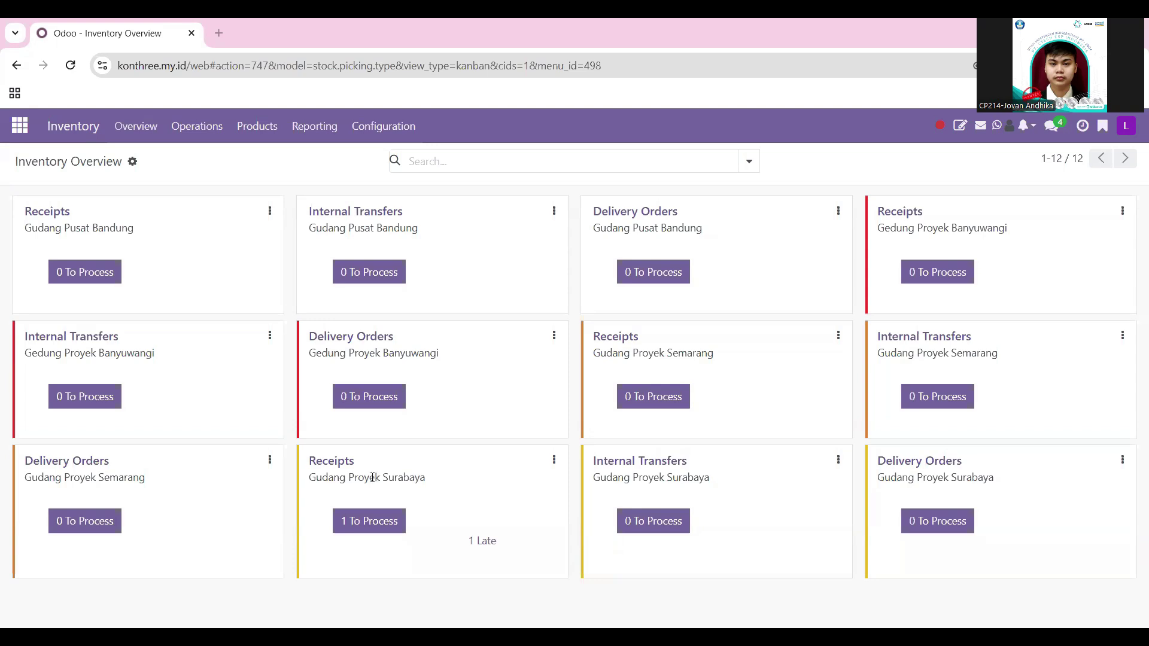
Step: Check receipt WHSby/IN/00001's detailed operations, validate it to Done, and return to Overview
{"action": "left_click", "coordinate": [373, 521]}
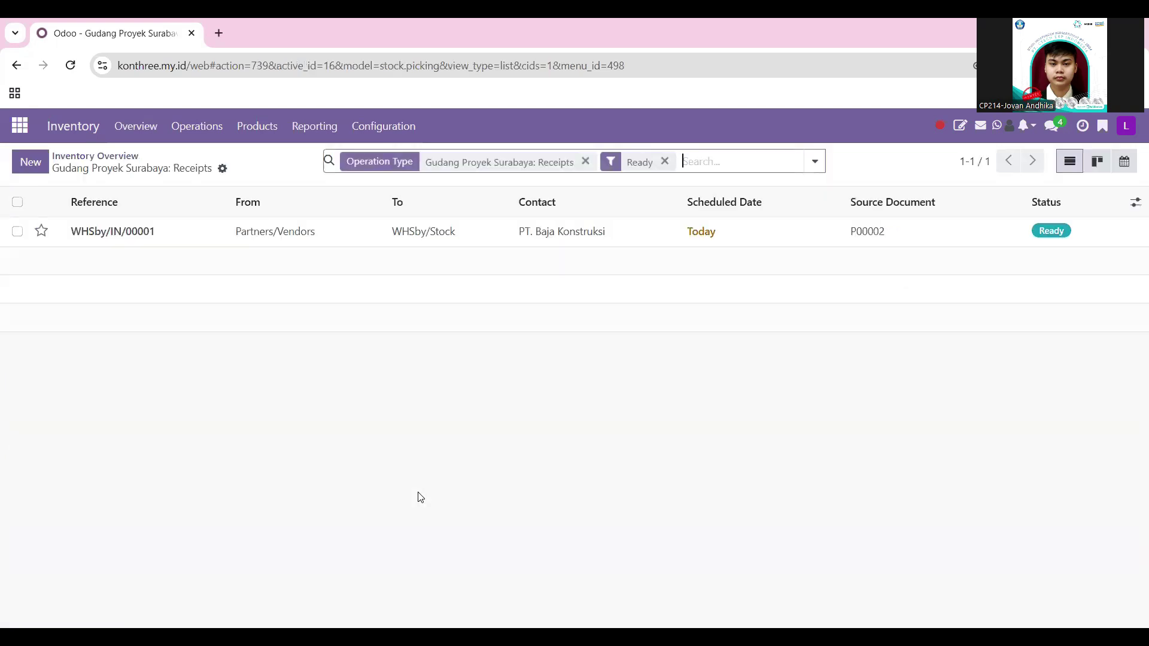
{"action": "left_click", "coordinate": [609, 243]}
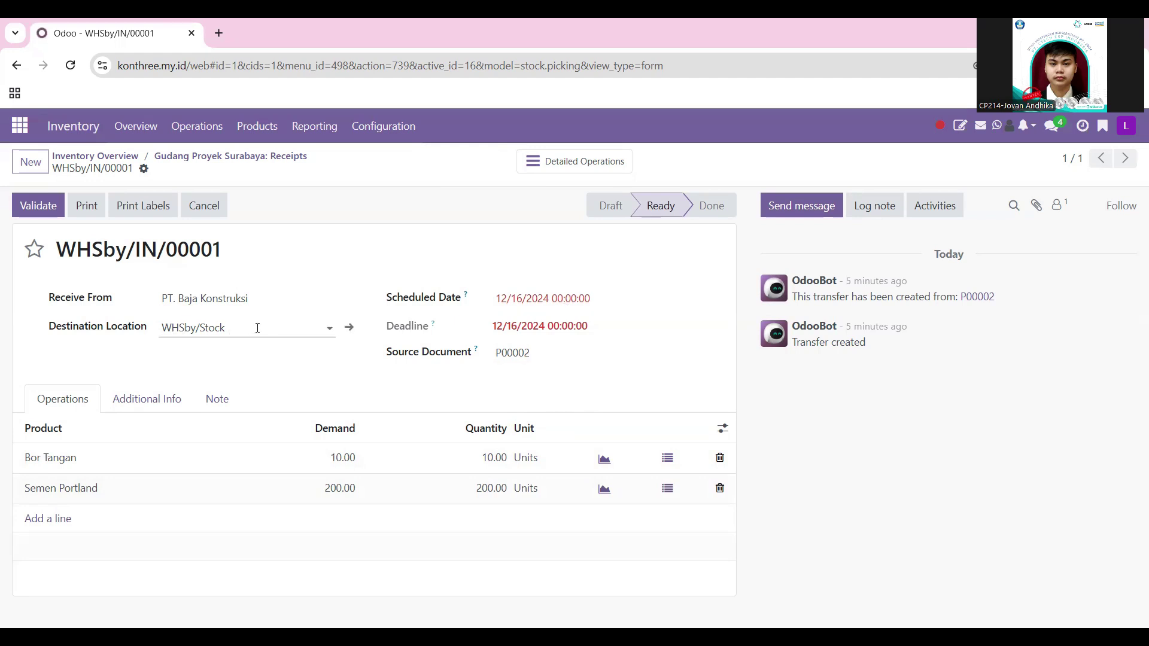
{"action": "left_click", "coordinate": [565, 161]}
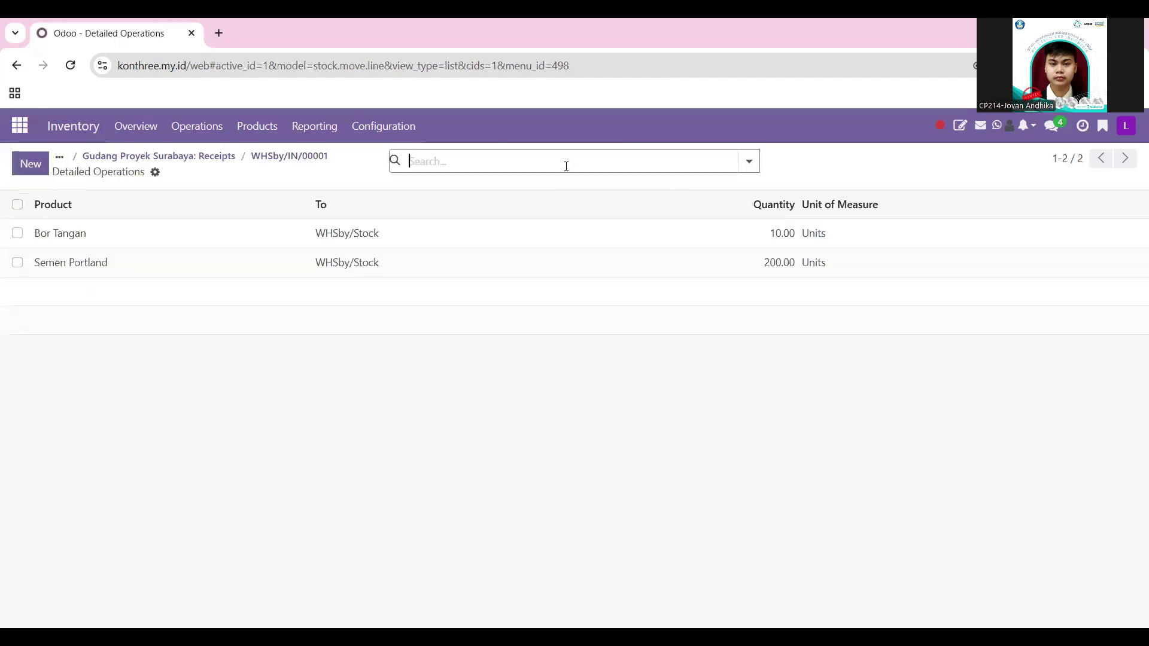
{"action": "left_click", "coordinate": [221, 158]}
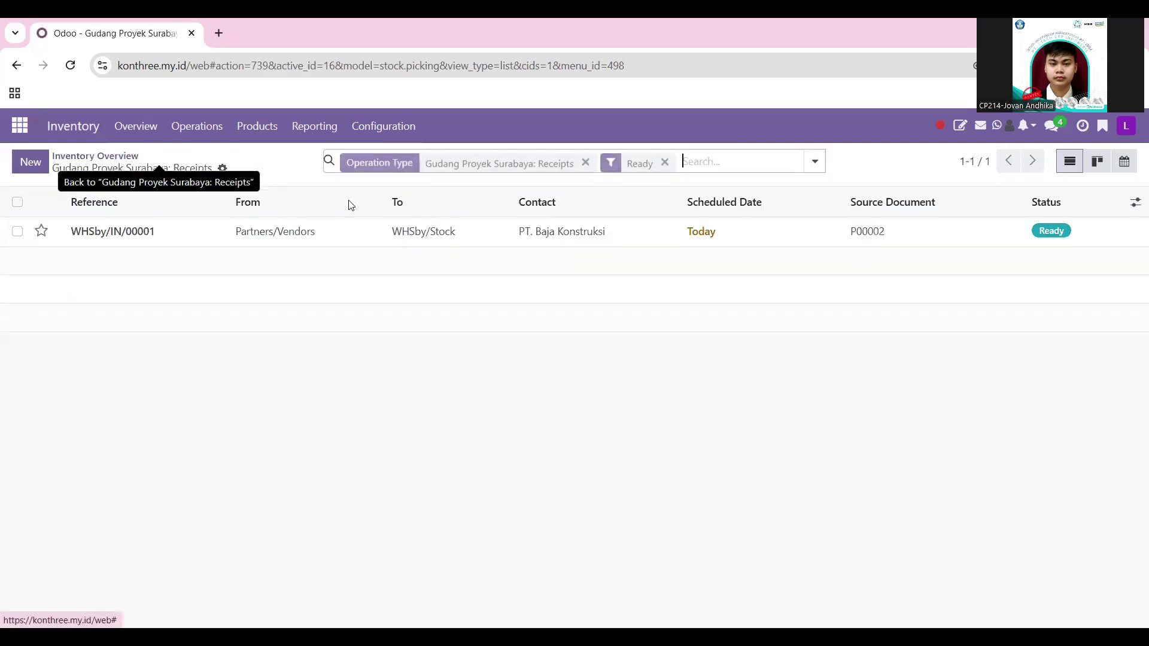
{"action": "left_click", "coordinate": [256, 234]}
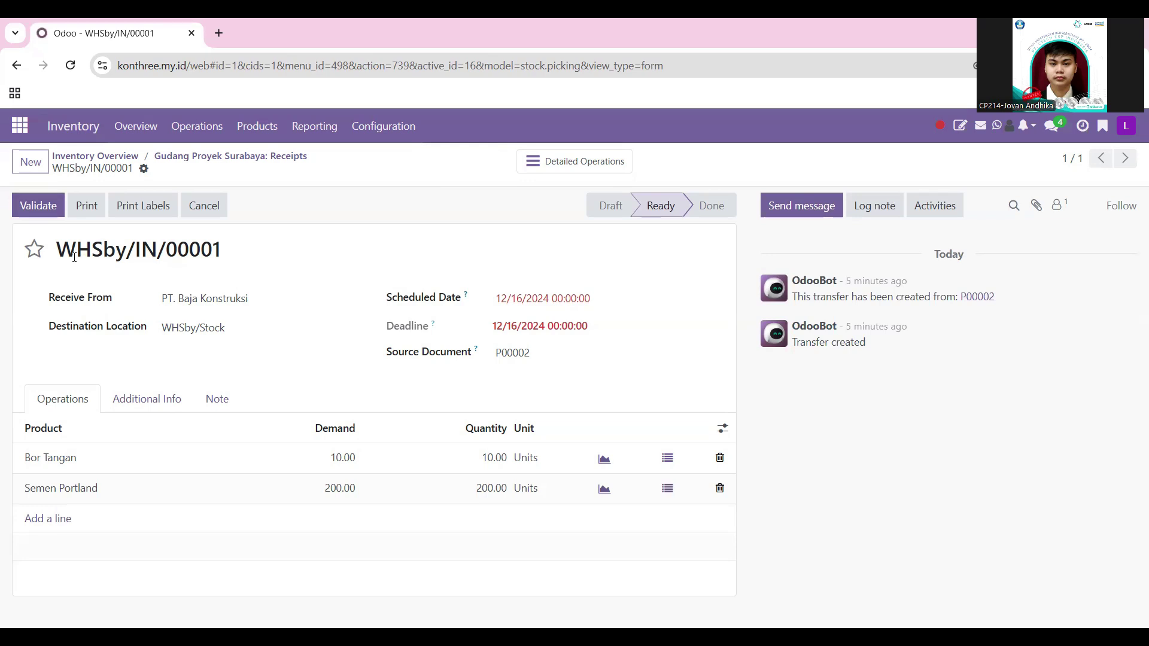
{"action": "left_click", "coordinate": [31, 206]}
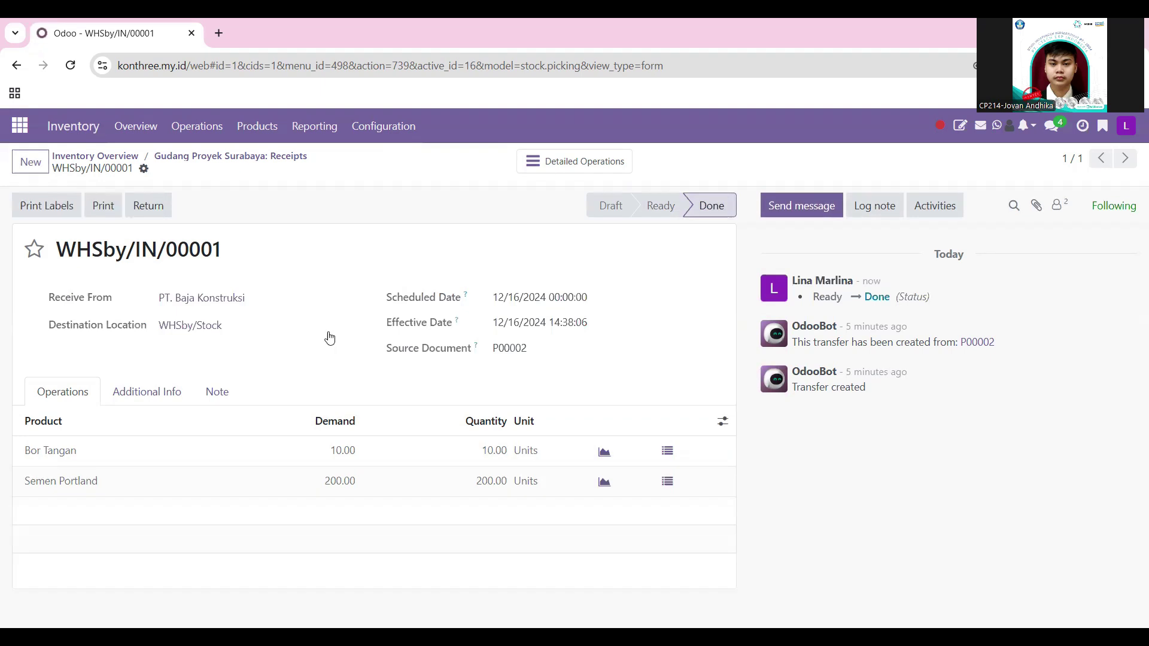
{"action": "left_click", "coordinate": [114, 157]}
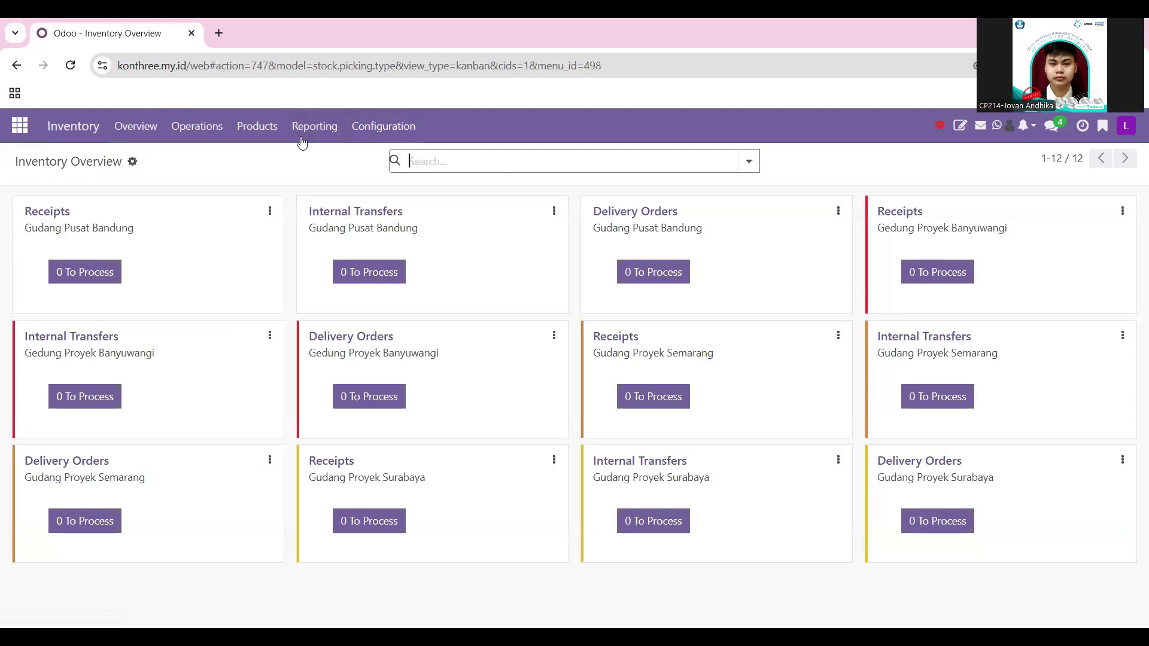
Step: Filter the stock report to Gudang Proyek Surabaya (10 Bor Tangan, 200 Semen Portland) and return to Inventory Overview
{"action": "left_click", "coordinate": [302, 141]}
{"action": "left_click", "coordinate": [339, 157]}
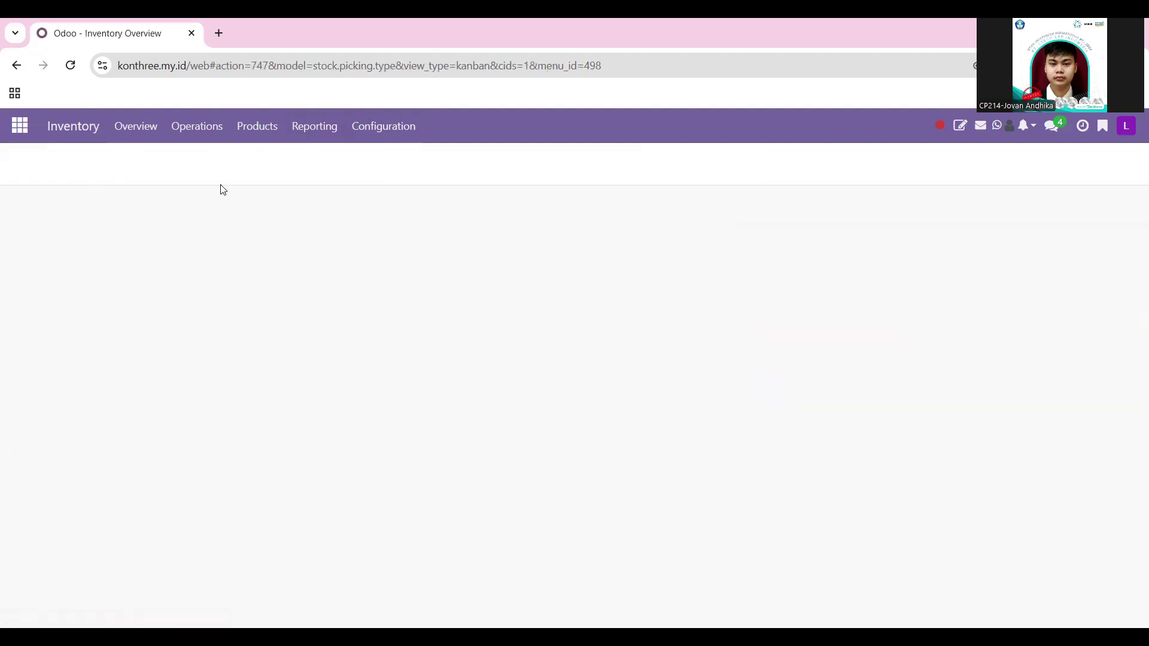
{"action": "left_click", "coordinate": [85, 287]}
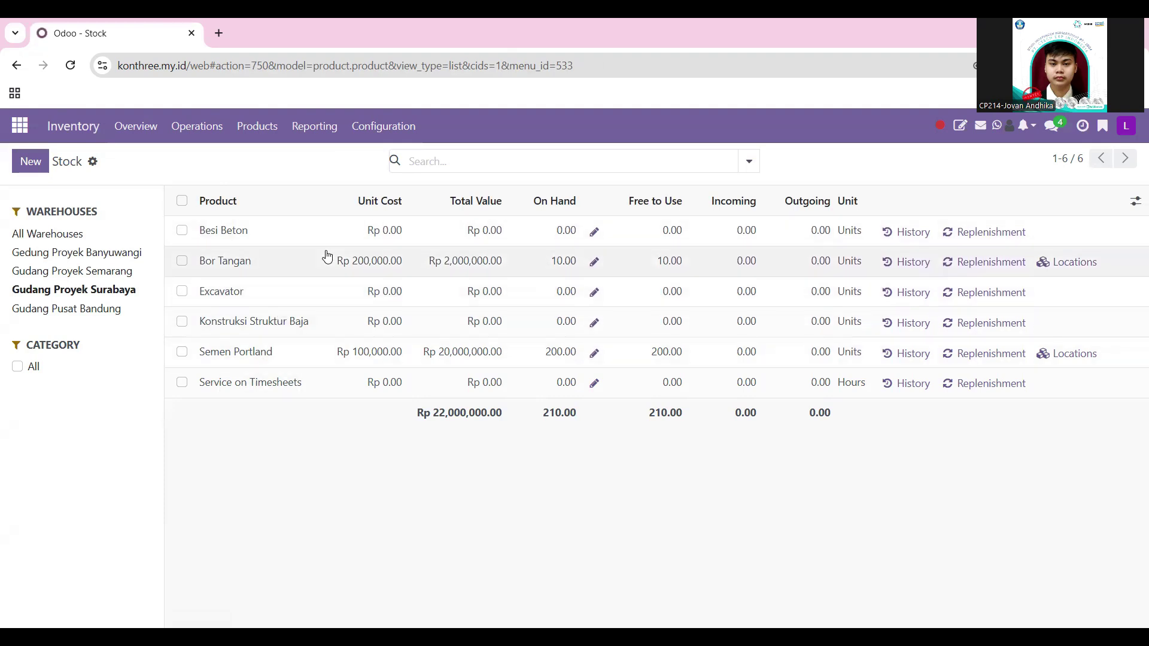
{"action": "left_click", "coordinate": [72, 127]}
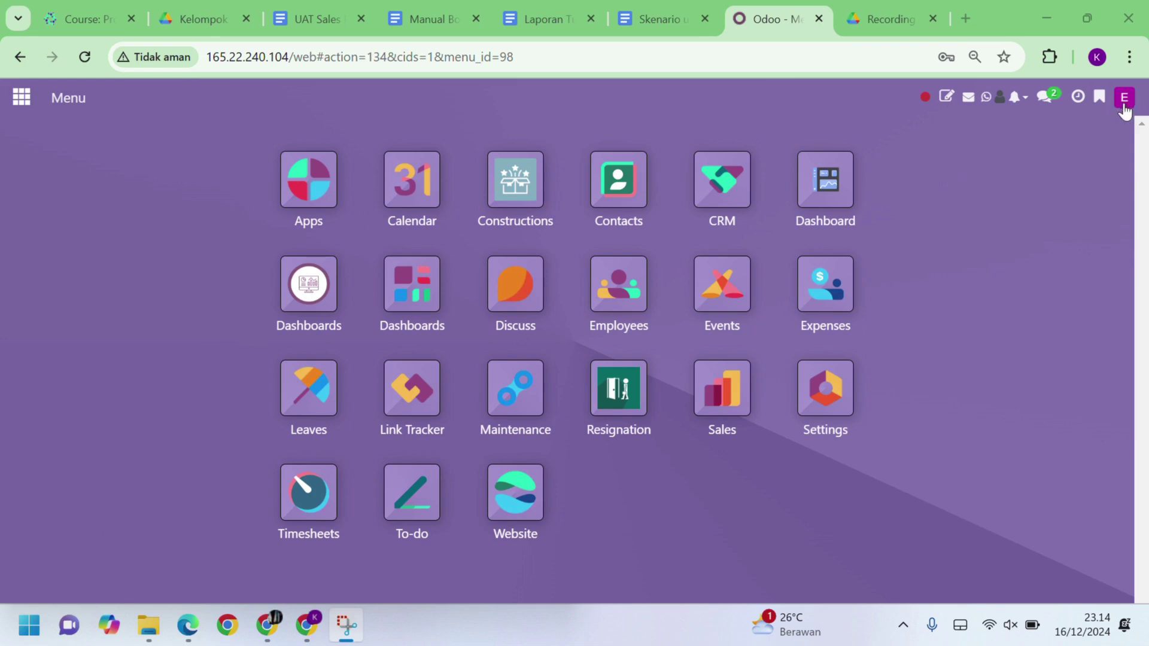
Step: Start a new sales quotation with PT. Mitra Sejati as the customer
{"action": "left_click", "coordinate": [731, 392]}
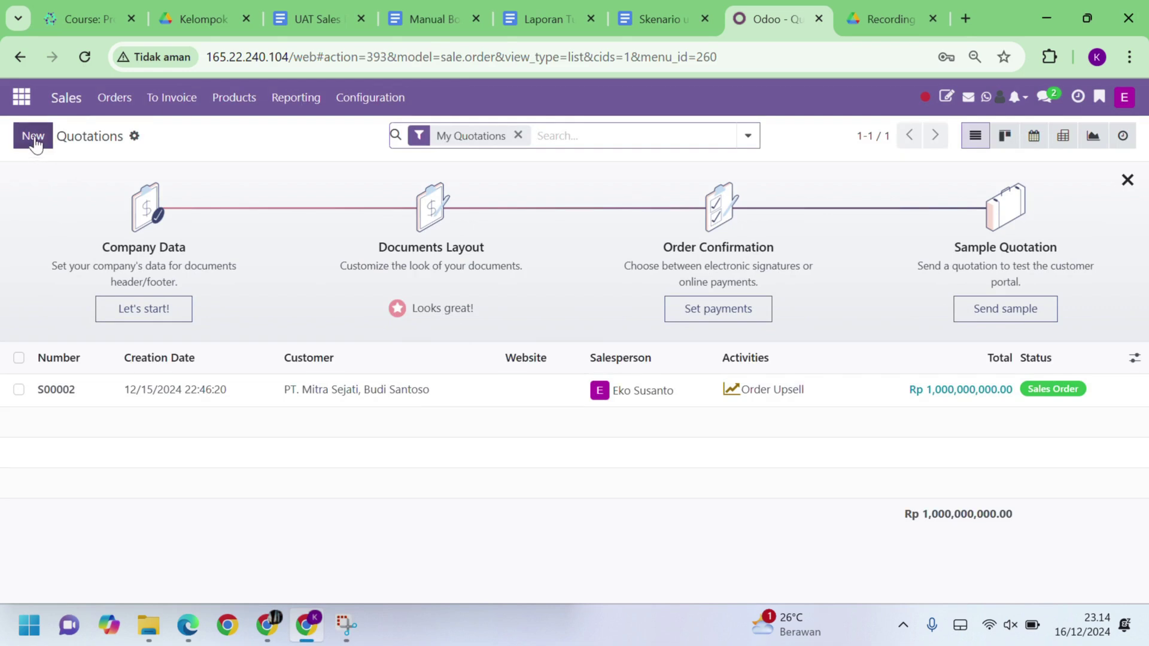
{"action": "left_click", "coordinate": [33, 136]}
{"action": "left_click", "coordinate": [239, 289]}
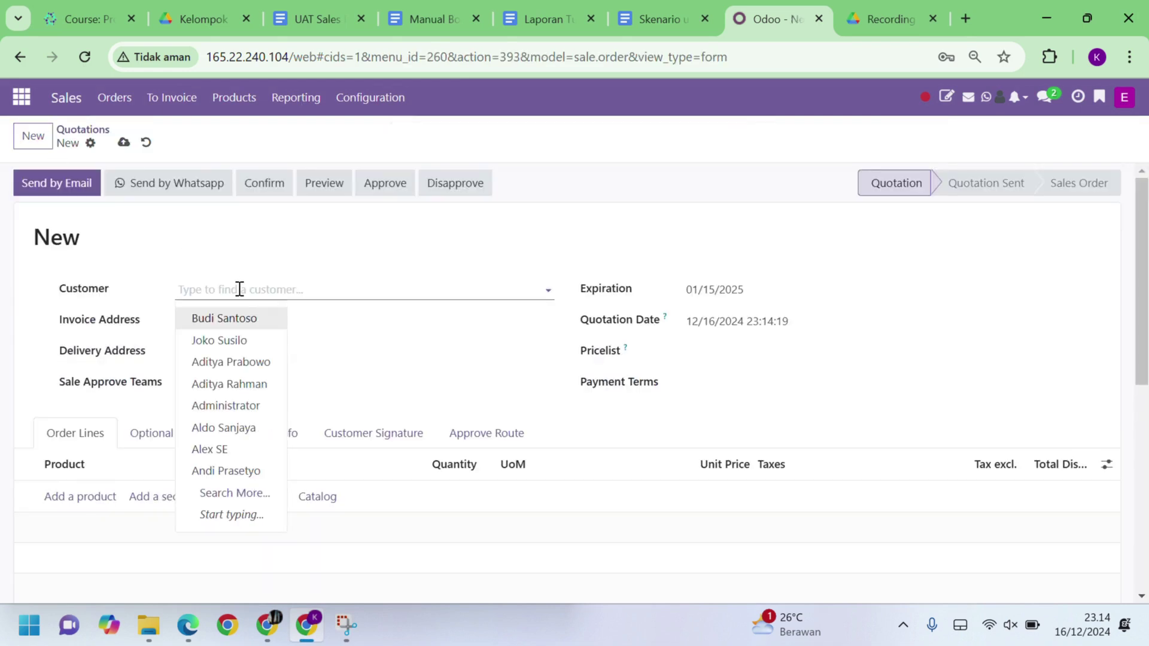
{"action": "type", "text": "budi"}
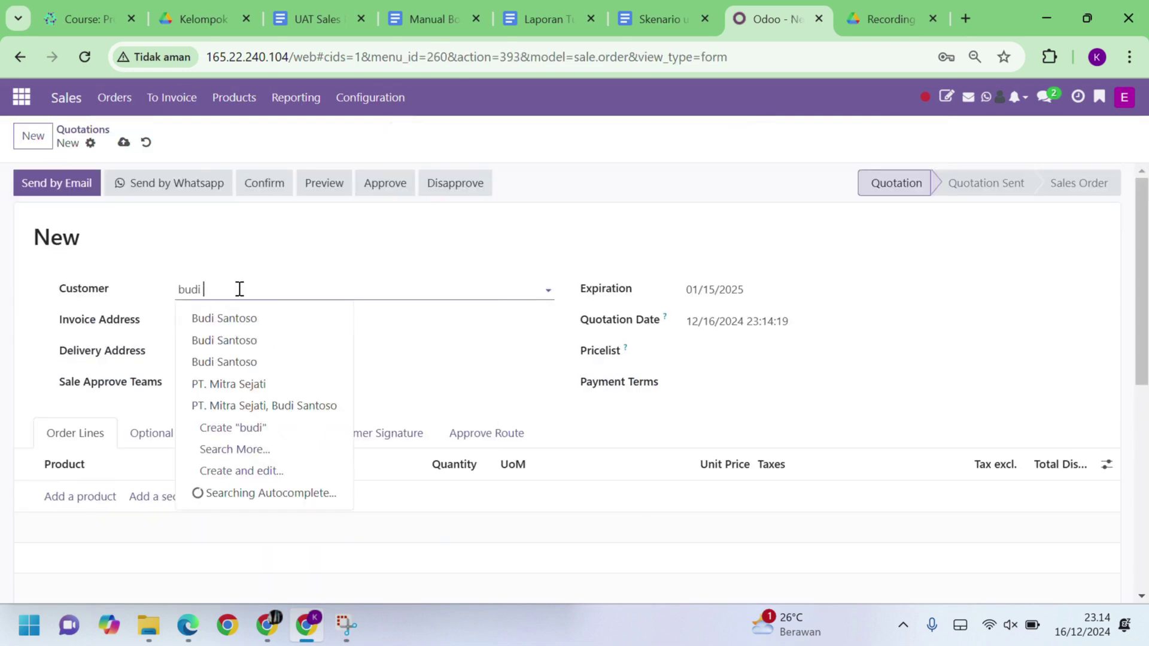
{"action": "type", "text": " sa"}
{"action": "left_click", "coordinate": [288, 383]}
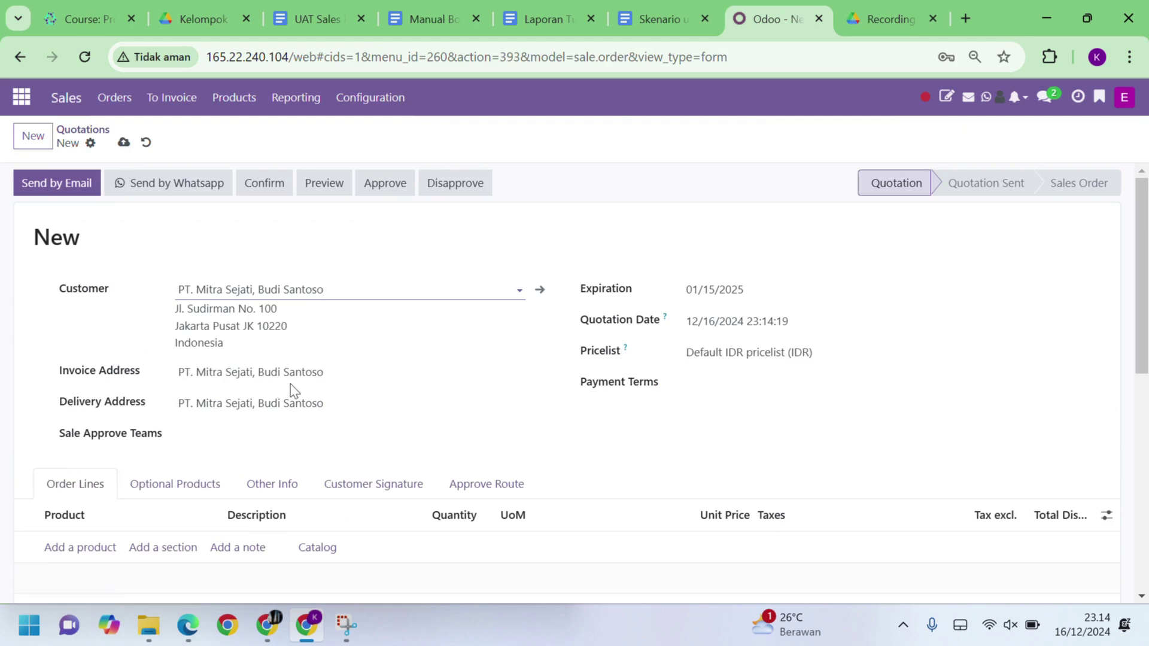
{"action": "scroll", "coordinate": [293, 390], "scroll_direction": "down", "scroll_amount": 3}
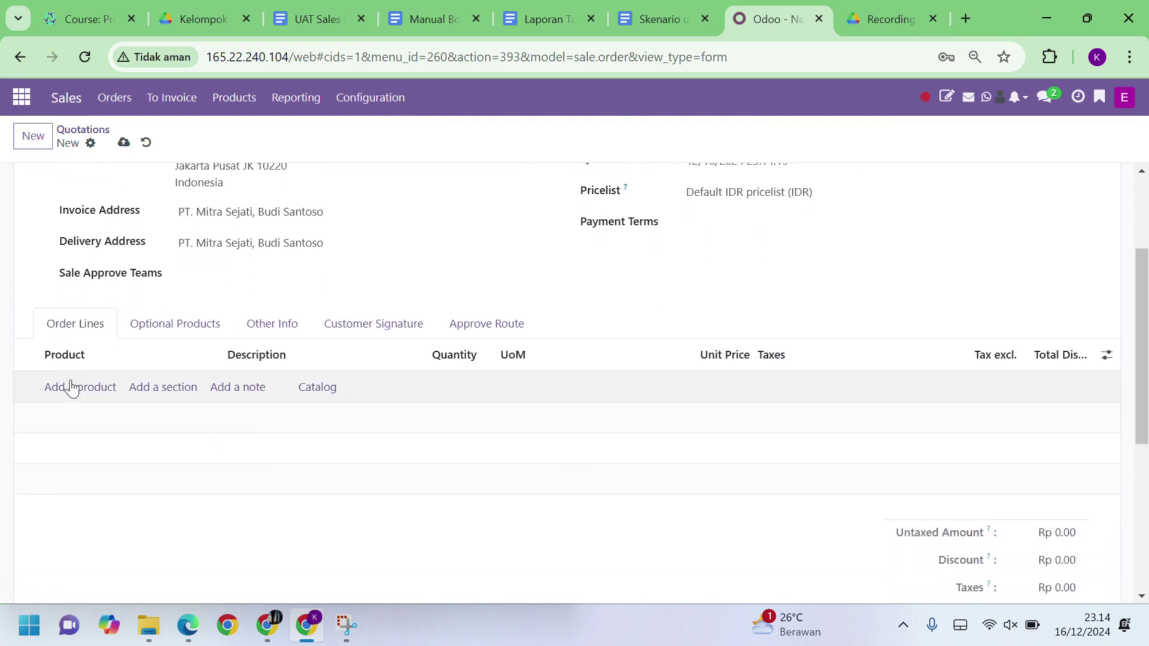
Step: Add Finishing Dinding with quantity 8 and Pekerjaan Plafon with quantity 8
{"action": "left_click", "coordinate": [75, 393]}
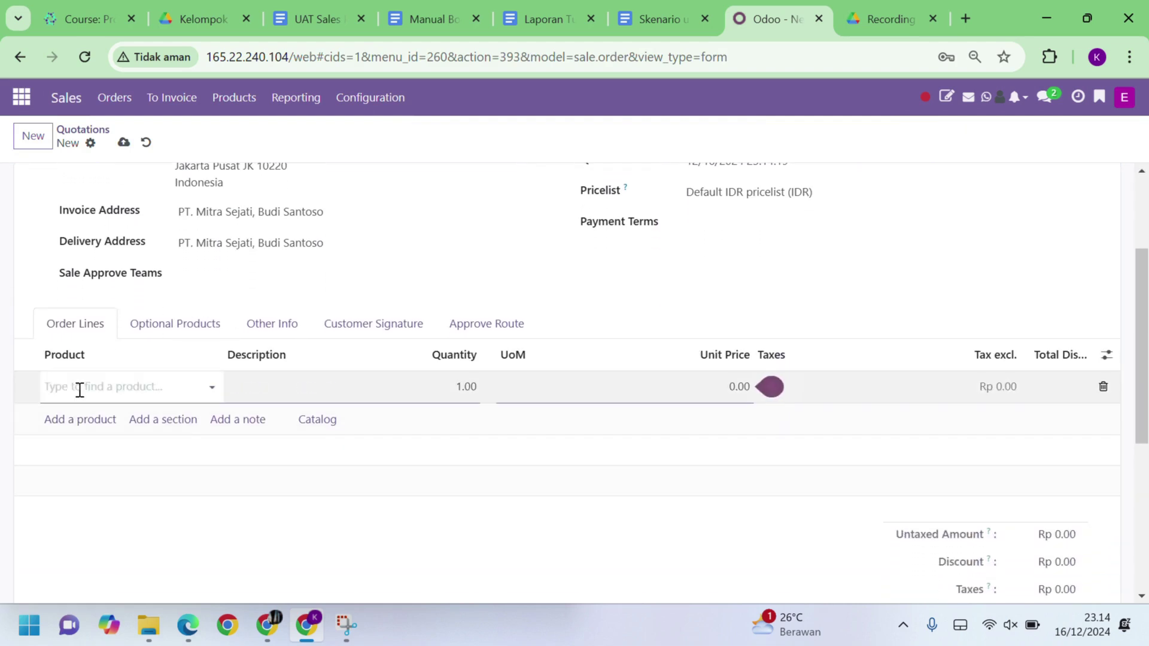
{"action": "type", "text": "finishi"}
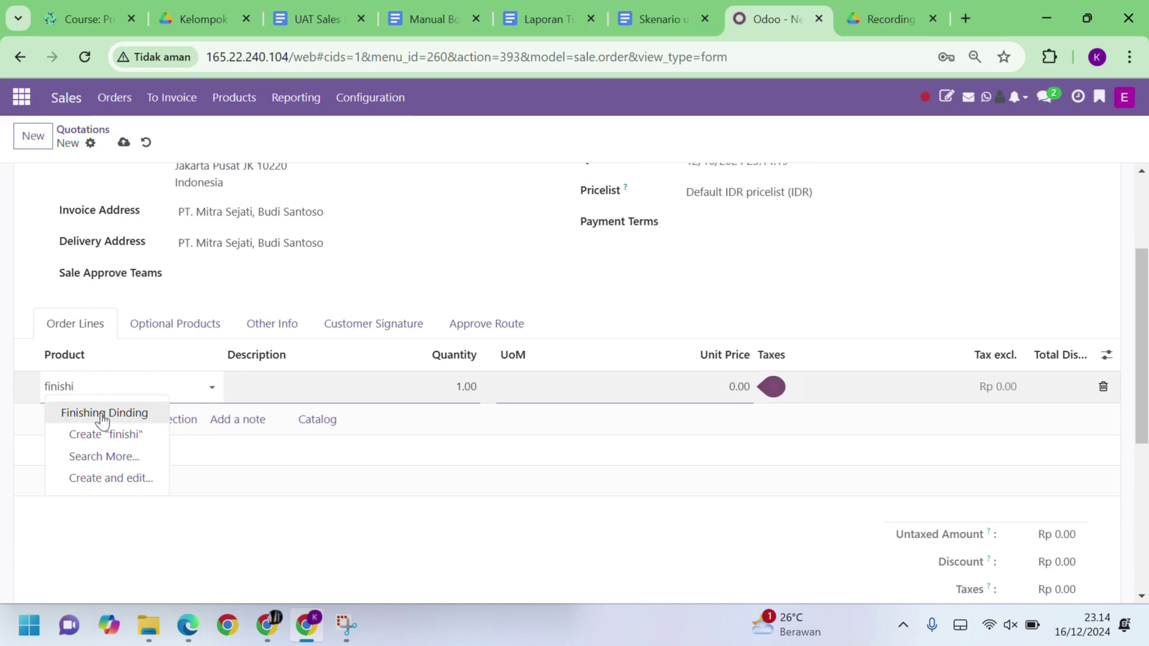
{"action": "left_click", "coordinate": [104, 413]}
{"action": "left_click", "coordinate": [465, 389]}
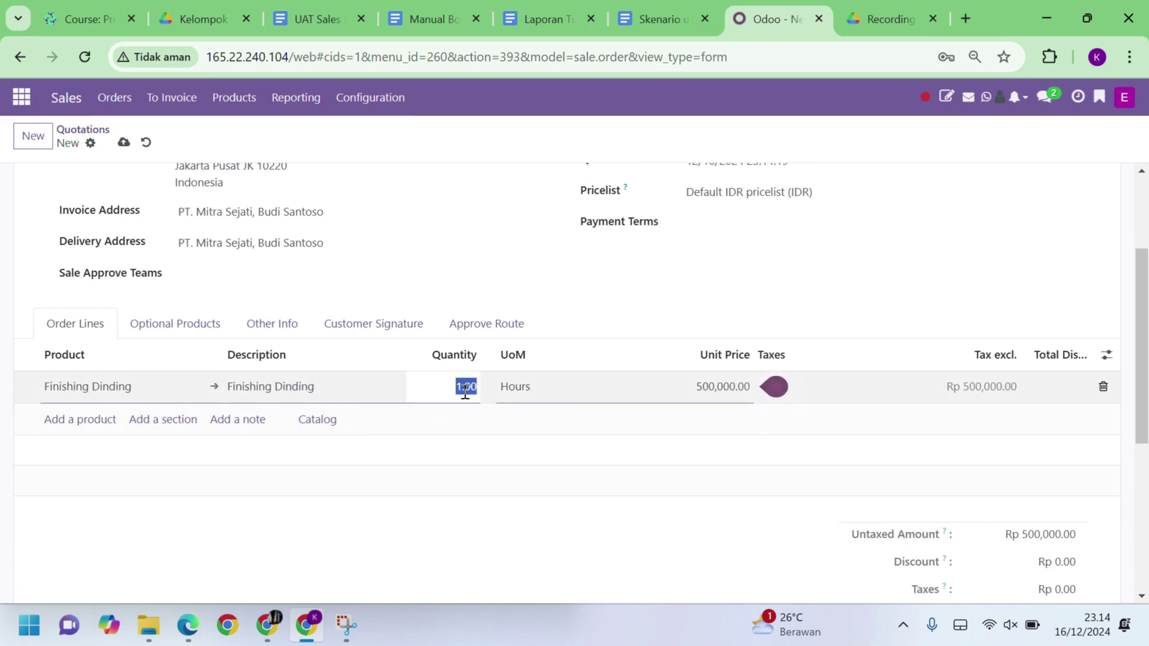
{"action": "type", "text": "8"}
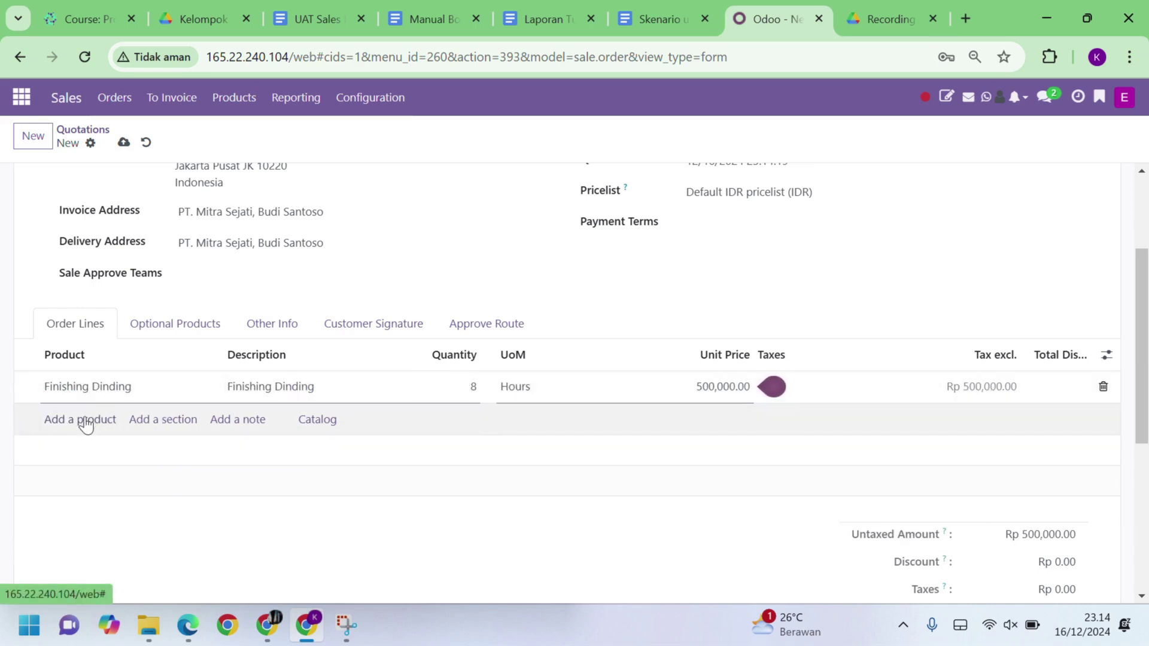
{"action": "left_click", "coordinate": [85, 420]}
{"action": "type", "text": "pemas"}
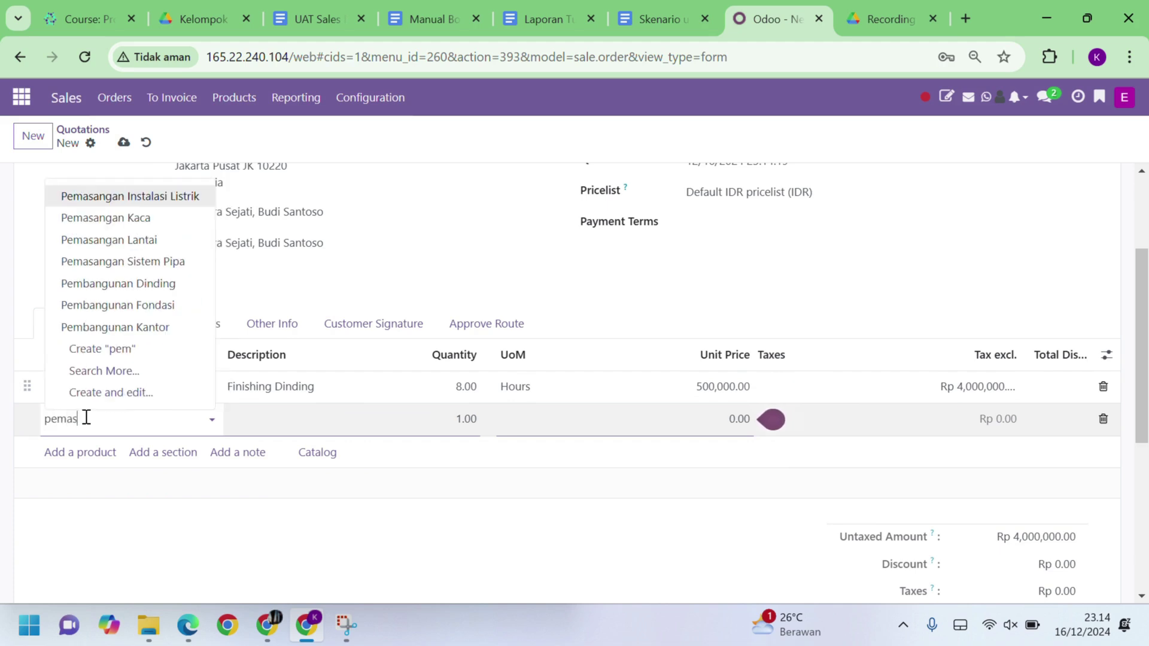
{"action": "key", "text": "ctrl+a"}
{"action": "type", "text": "plaf"}
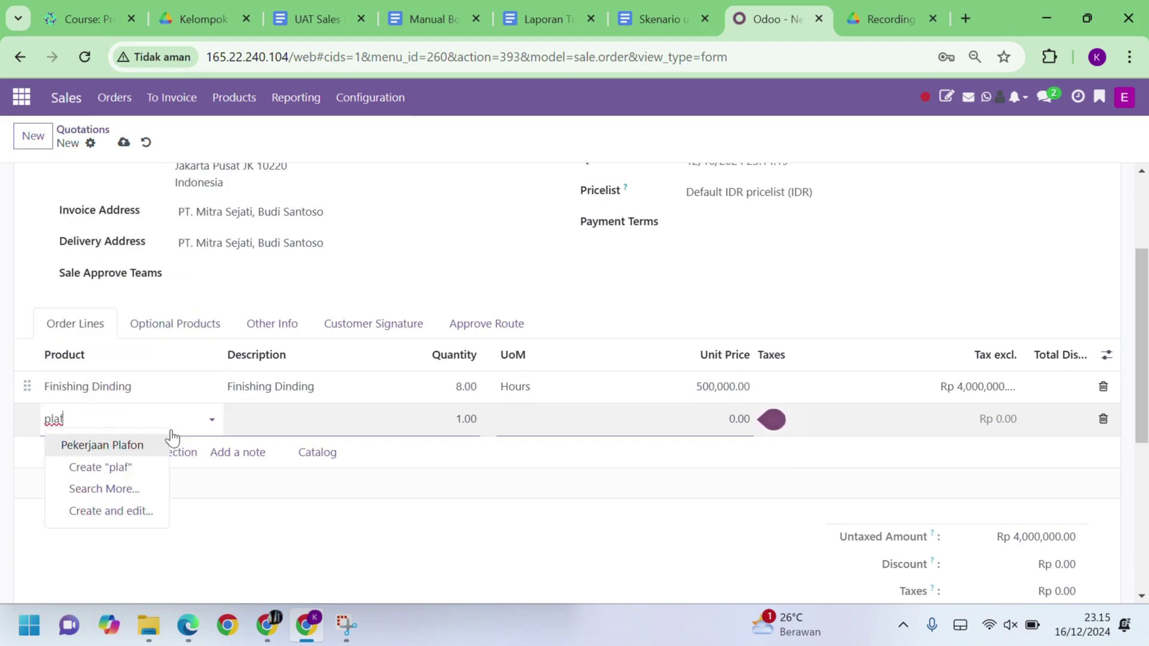
{"action": "left_click", "coordinate": [134, 448]}
{"action": "left_click", "coordinate": [466, 425]}
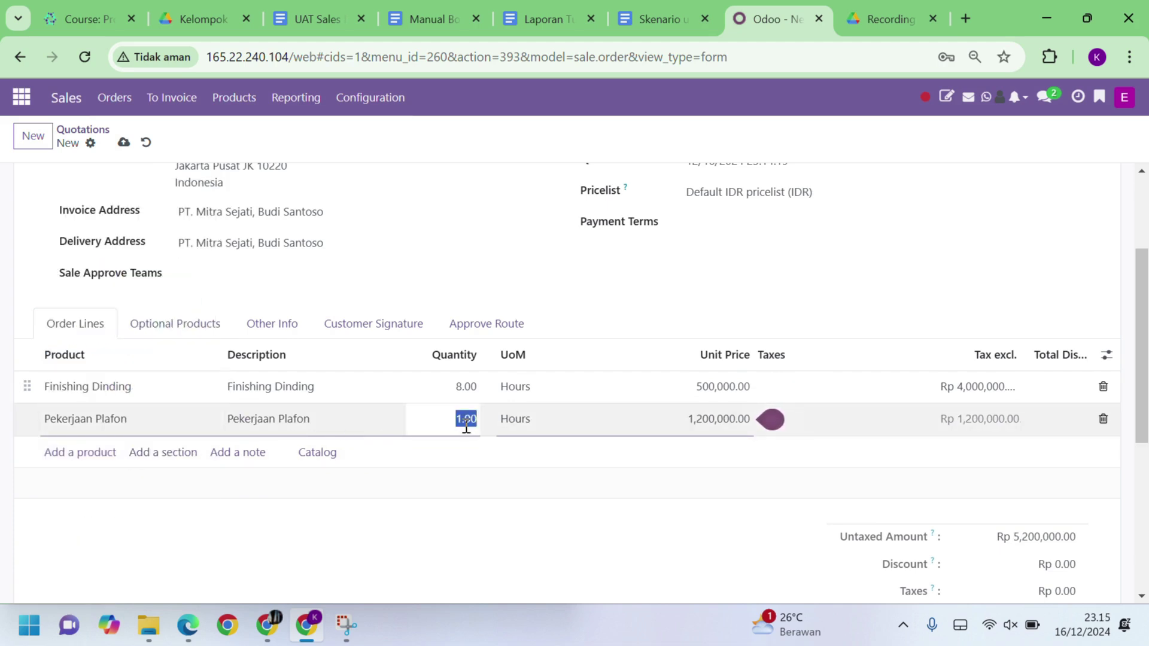
{"action": "type", "text": "8"}
Step: Add 10 hours of Pemasangan Kaca, bringing the total to Rp 19,600,000
{"action": "left_click", "coordinate": [72, 453]}
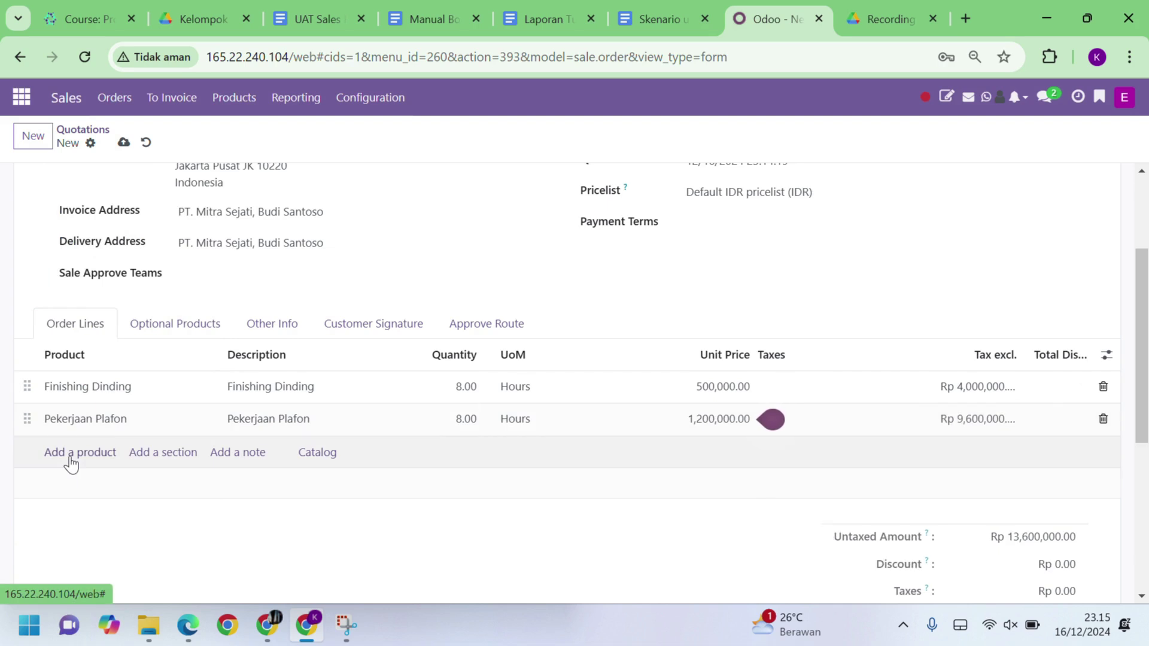
{"action": "type", "text": "pemas"}
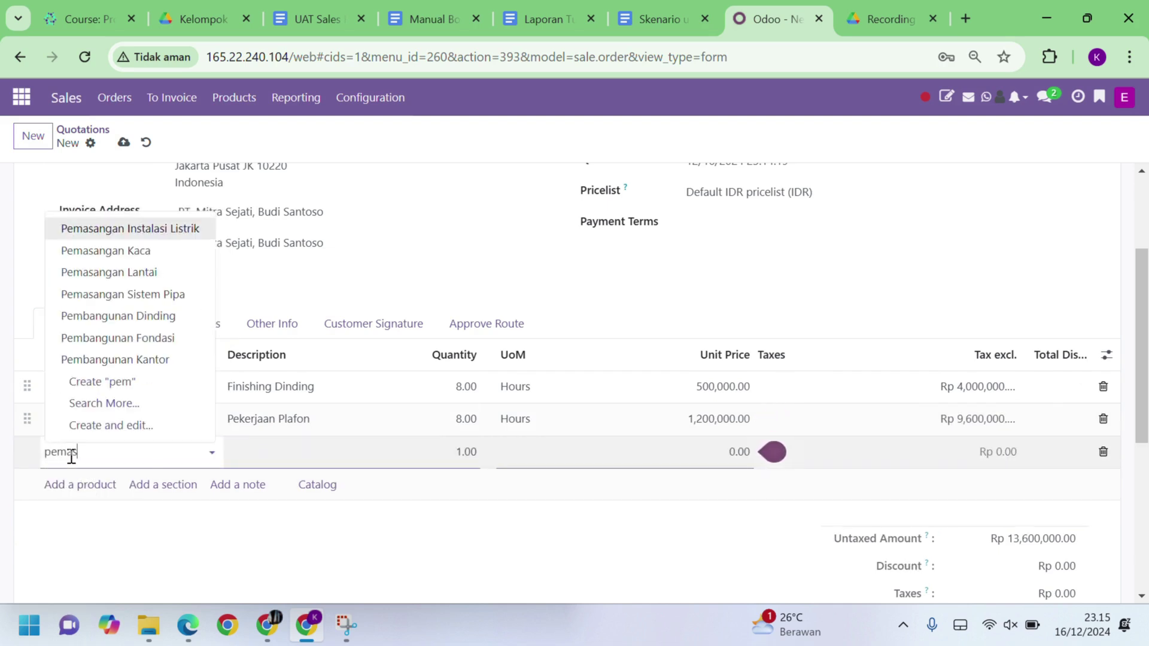
{"action": "type", "text": "anga"}
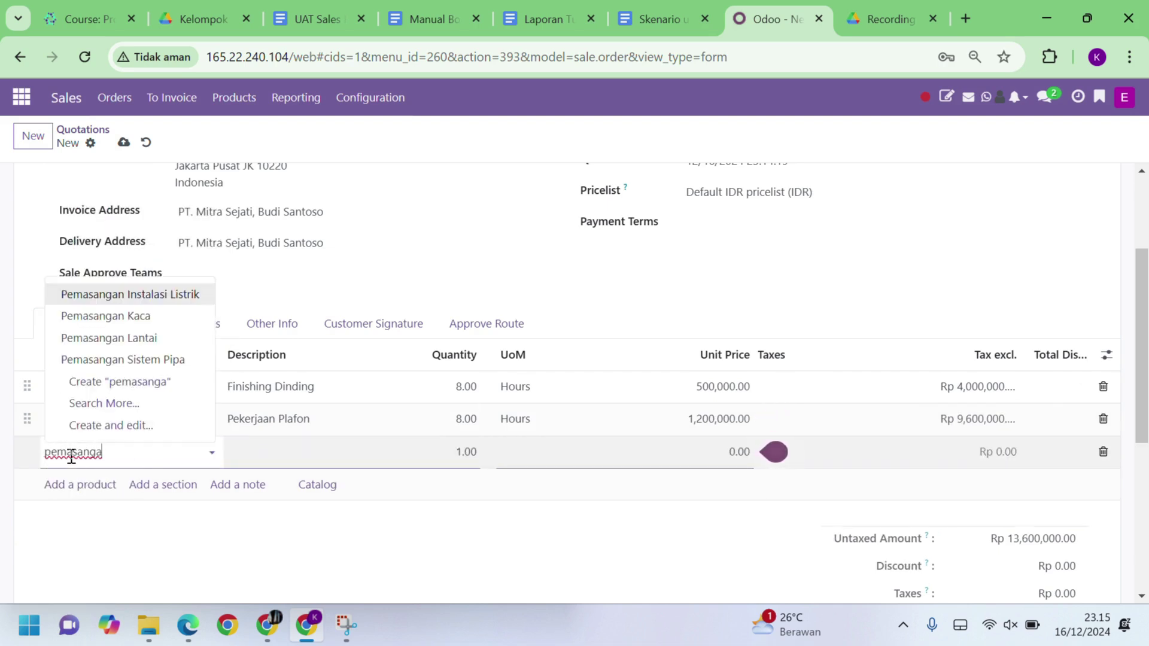
{"action": "left_click", "coordinate": [146, 320]}
{"action": "left_click", "coordinate": [464, 450]}
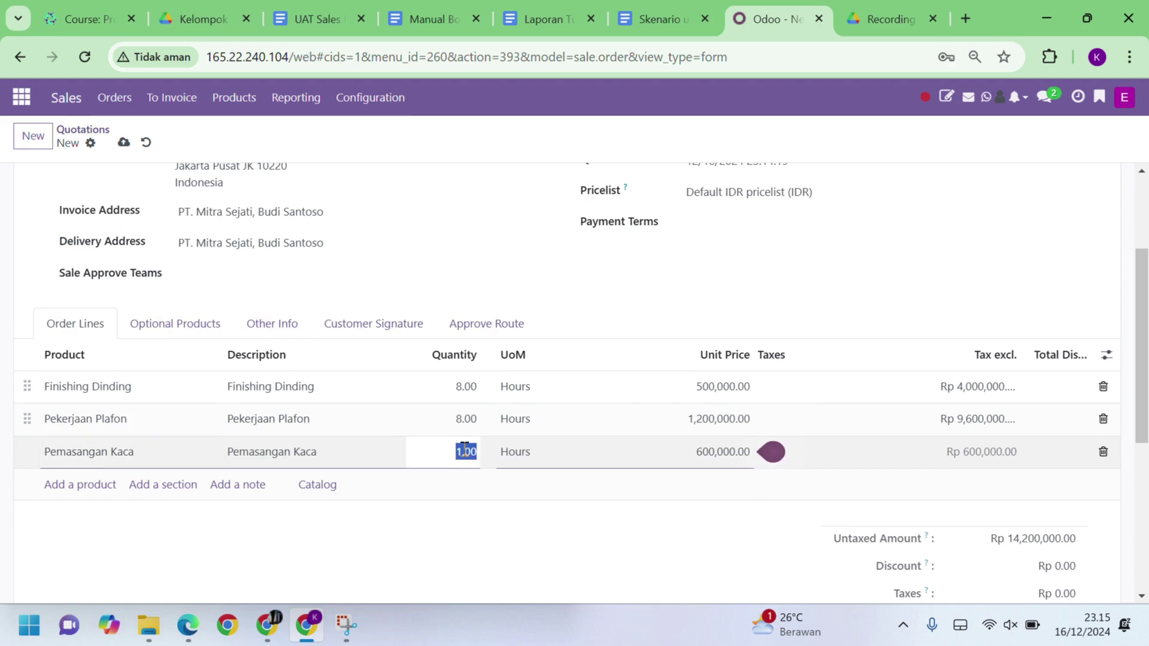
{"action": "type", "text": "10"}
{"action": "left_click", "coordinate": [492, 536]}
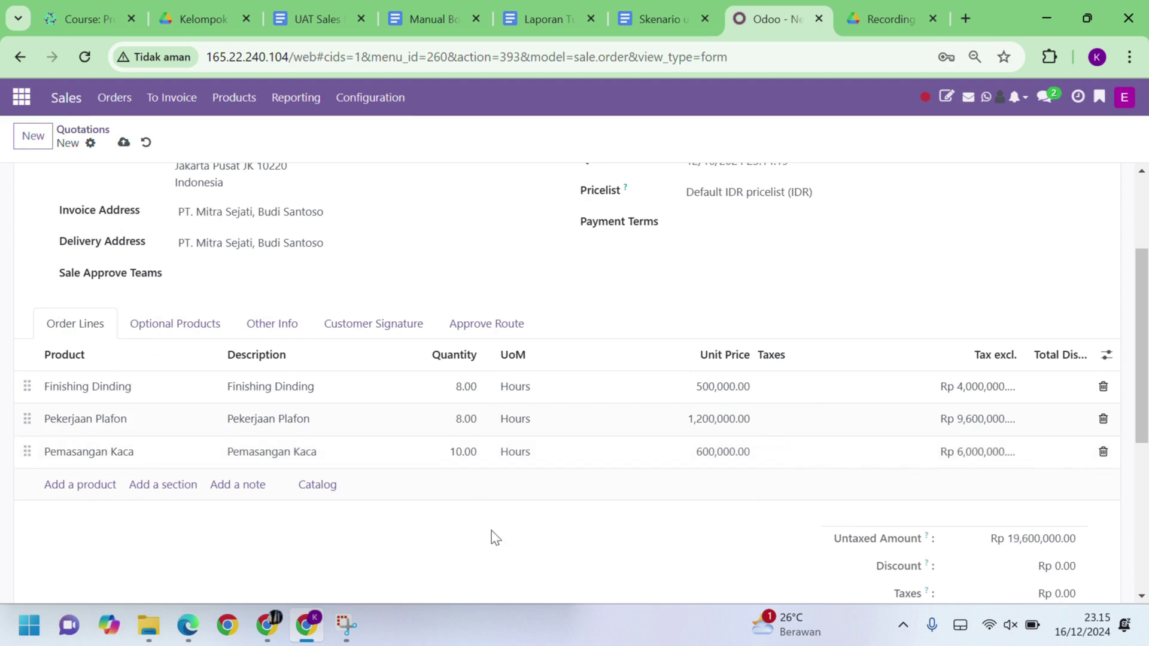
{"action": "scroll", "coordinate": [493, 536], "scroll_direction": "down", "scroll_amount": 3}
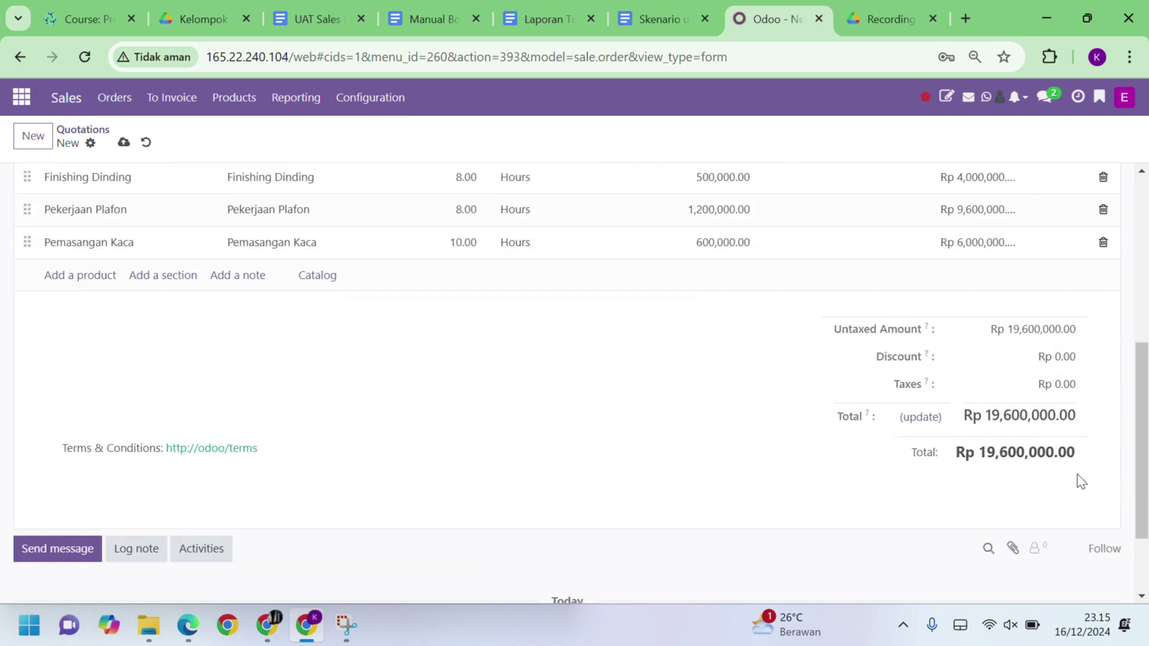
{"action": "scroll", "coordinate": [597, 410], "scroll_direction": "up", "scroll_amount": 6}
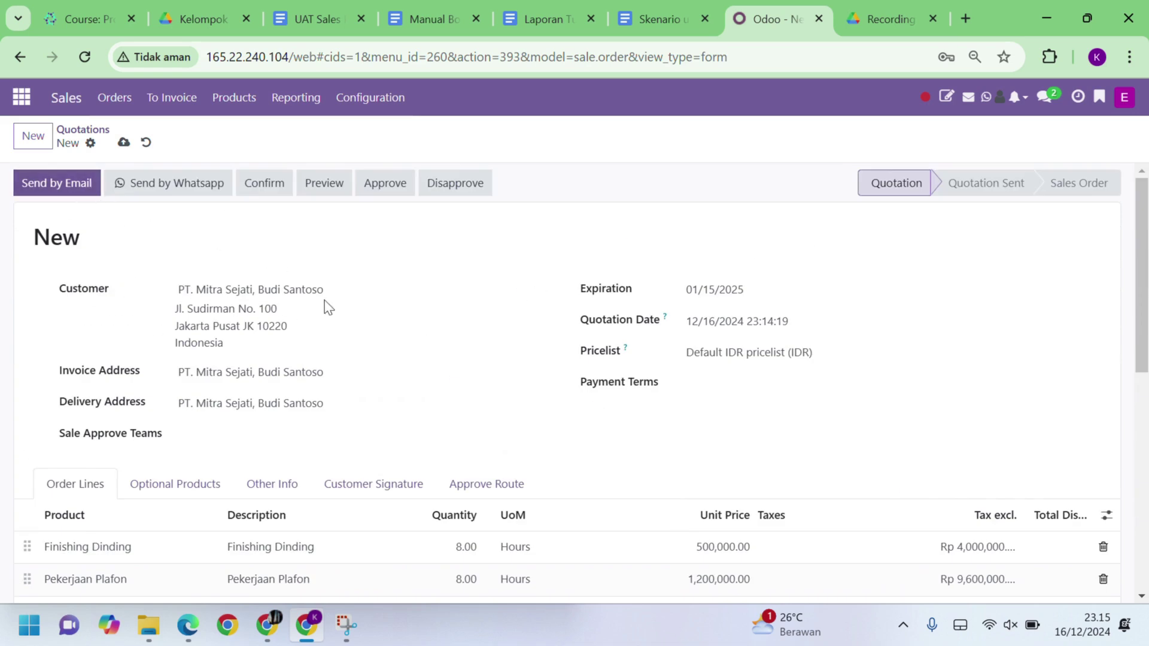
Step: Email quotation S00003 to PT. Mitra Sejati and confirm it as a sales order
{"action": "left_click", "coordinate": [83, 181]}
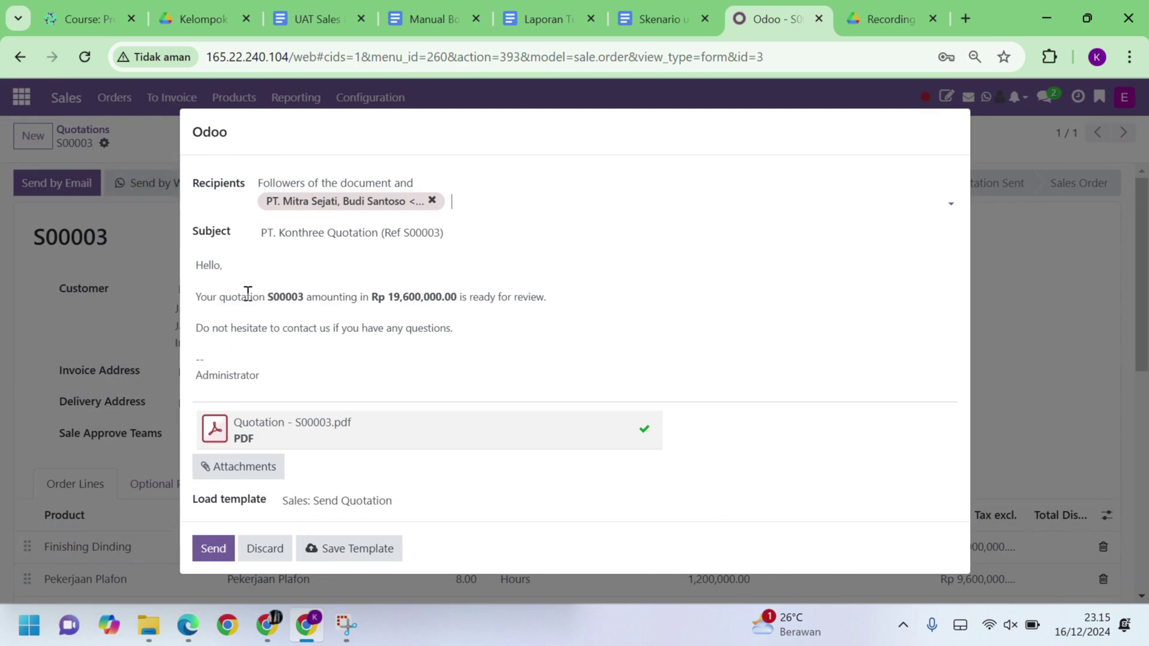
{"action": "left_click", "coordinate": [214, 547]}
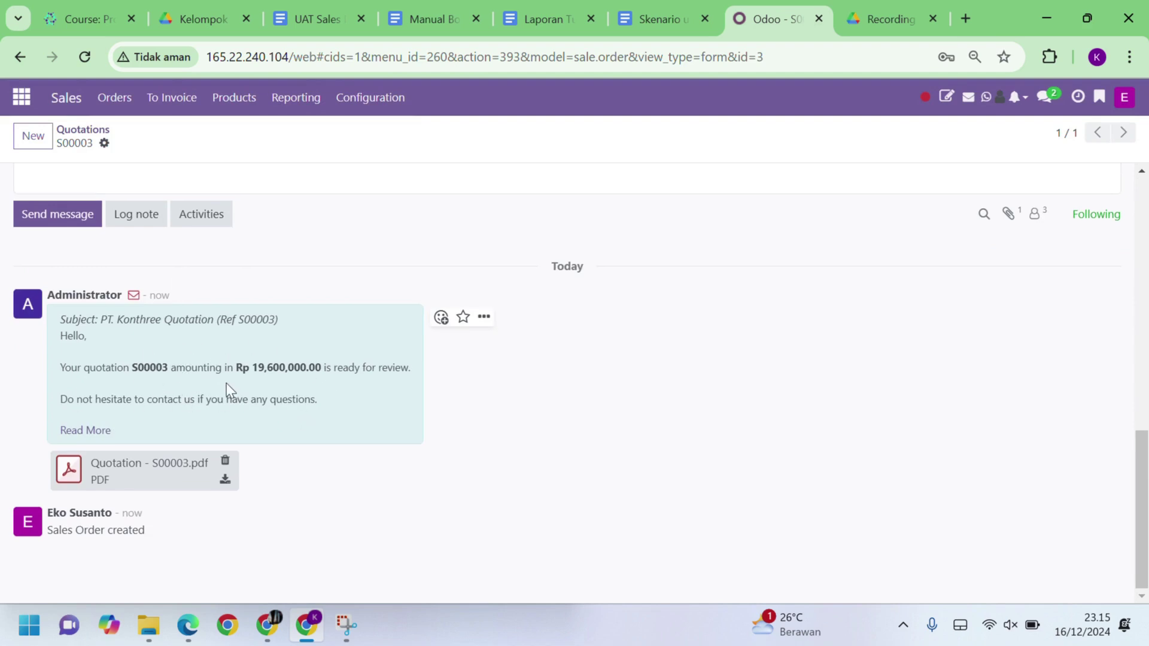
{"action": "scroll", "coordinate": [226, 383], "scroll_direction": "up", "scroll_amount": 15}
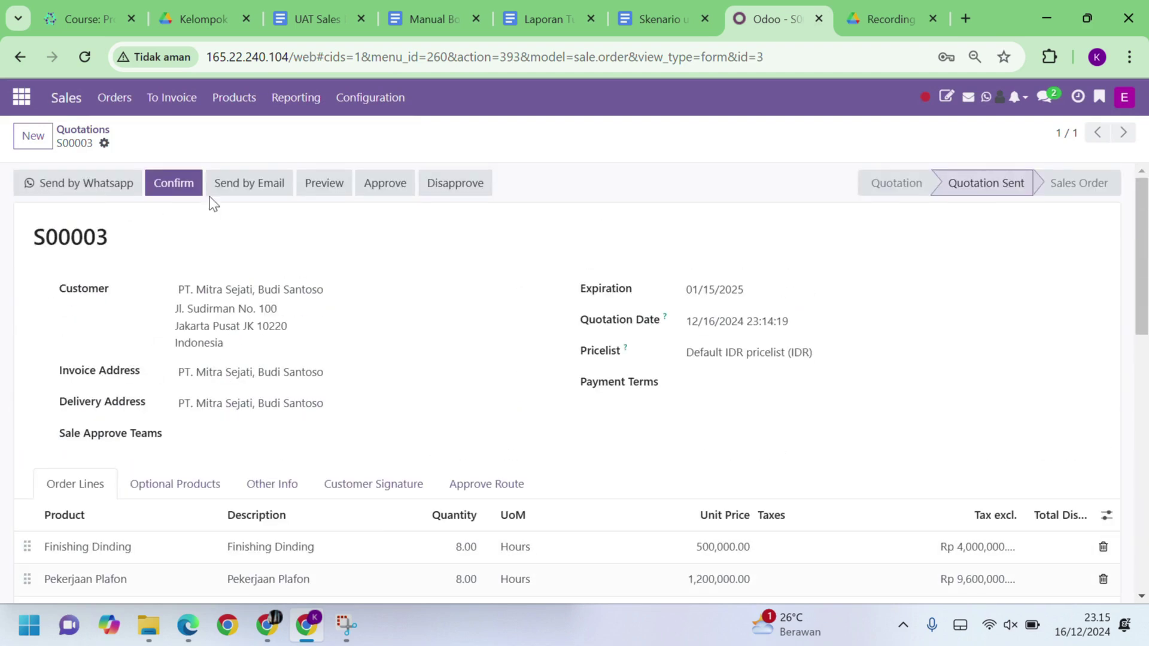
{"action": "left_click", "coordinate": [187, 190]}
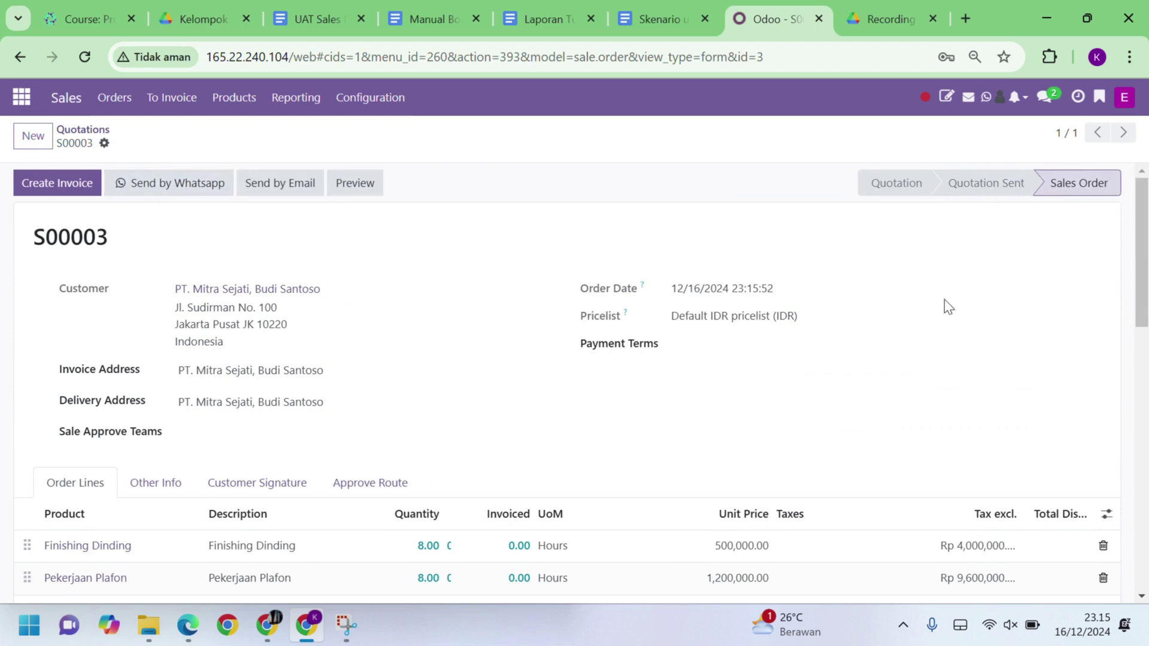
Step: Create a draft regular invoice for sales order S00002
{"action": "left_click", "coordinate": [83, 130]}
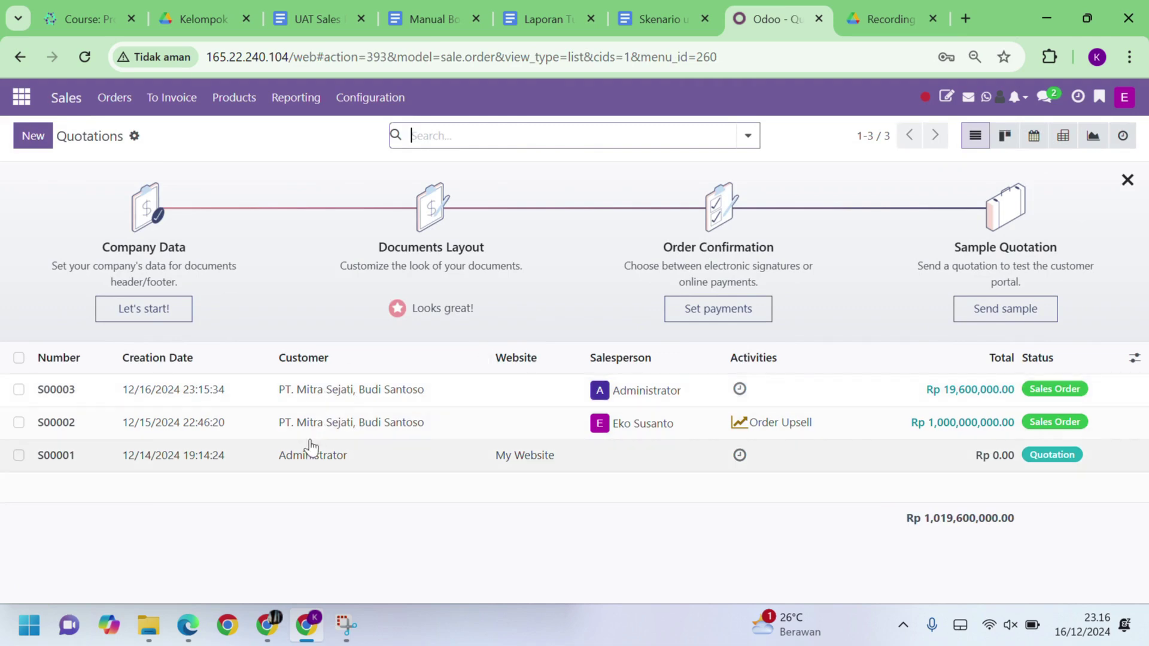
{"action": "left_click", "coordinate": [245, 430]}
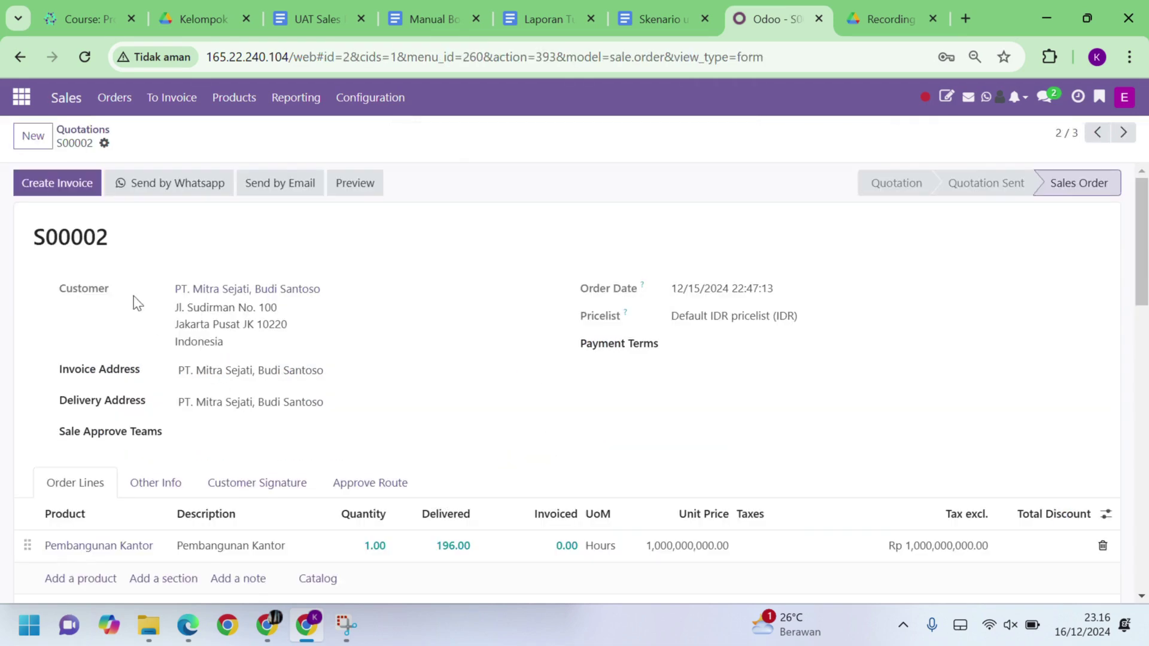
{"action": "left_click", "coordinate": [77, 188]}
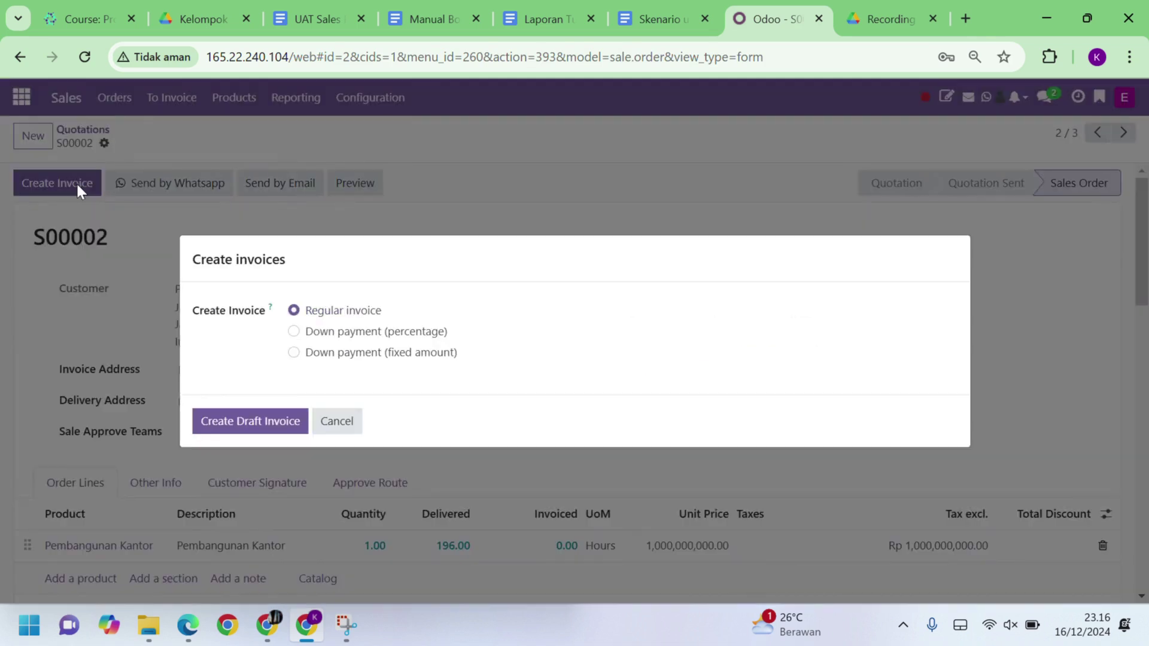
{"action": "left_click", "coordinate": [271, 421]}
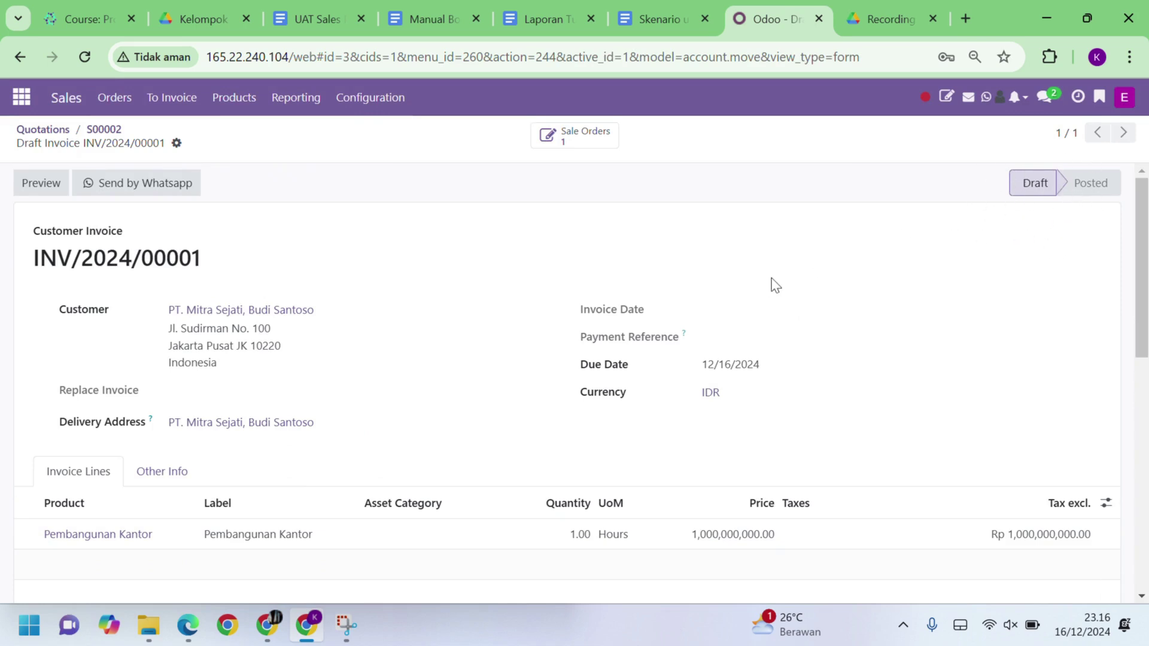
Step: Create a draft regular invoice for sales order S00003 and return to Quotations
{"action": "left_click", "coordinate": [43, 129]}
{"action": "left_click", "coordinate": [185, 404]}
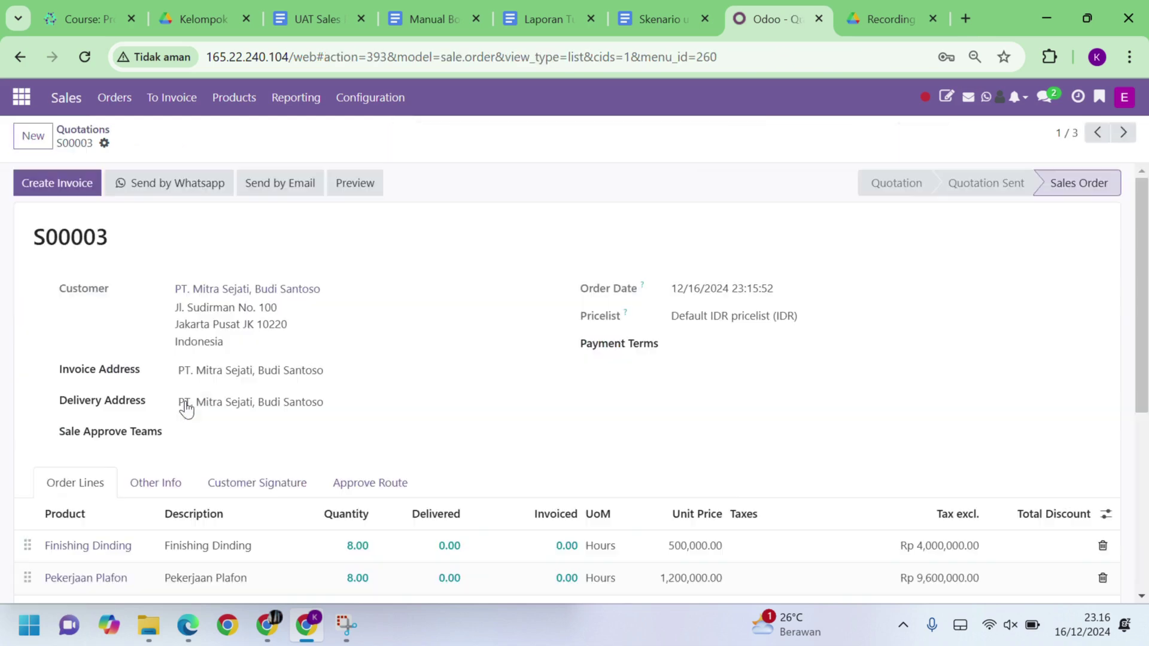
{"action": "left_click", "coordinate": [80, 190]}
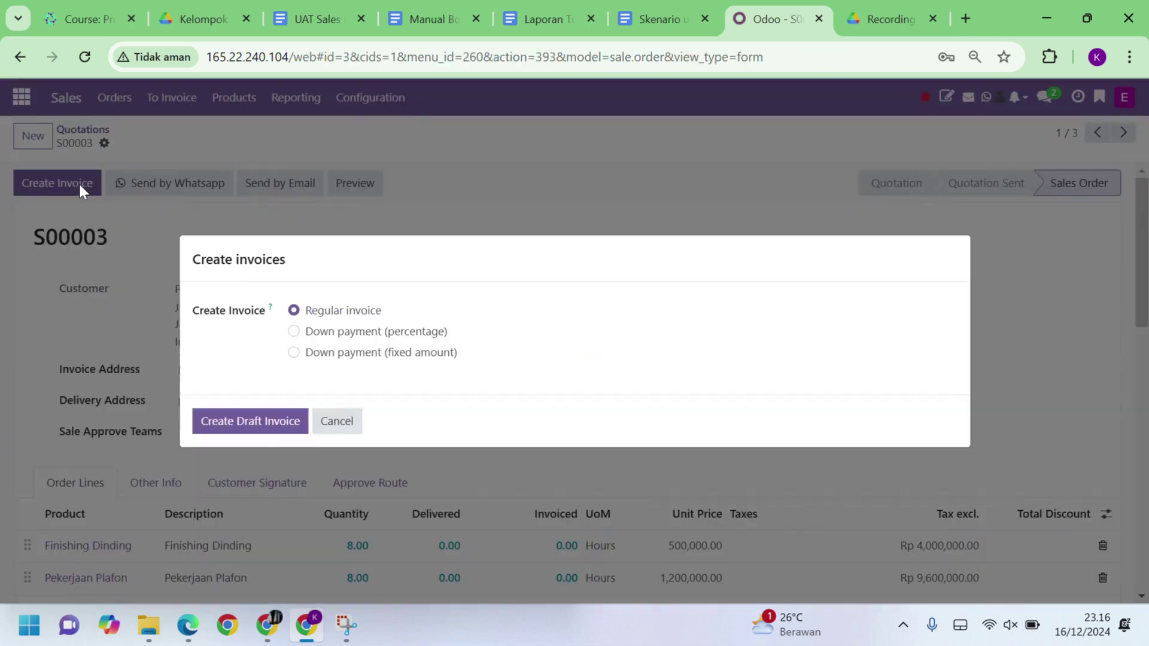
{"action": "left_click", "coordinate": [264, 427]}
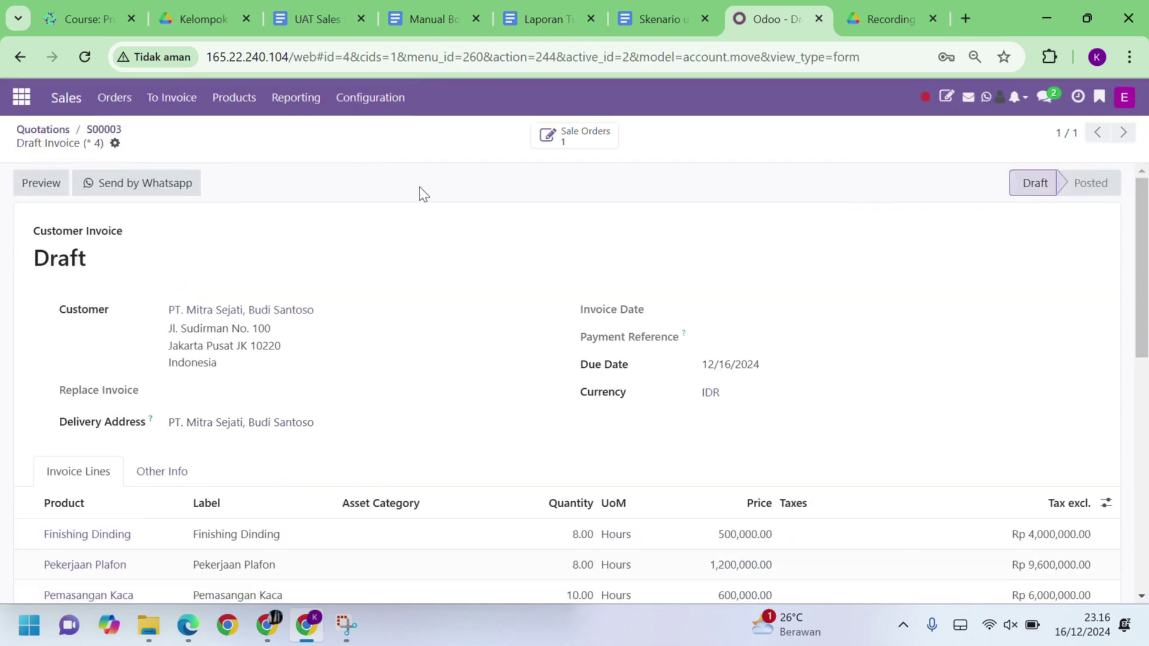
{"action": "left_click", "coordinate": [45, 129]}
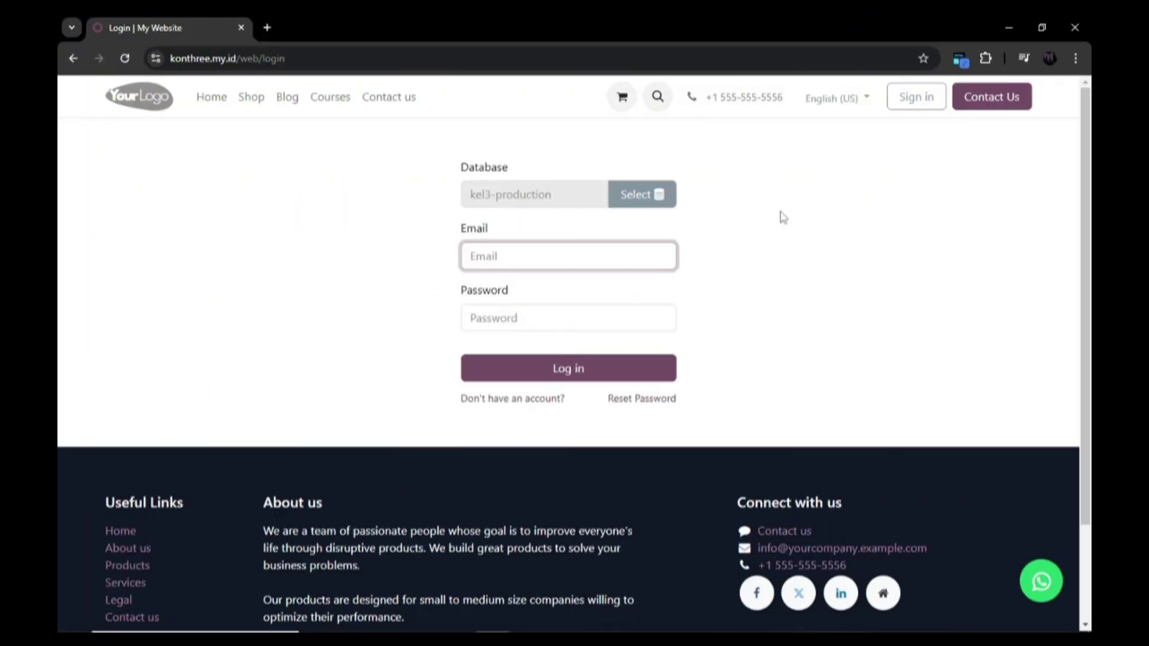
Step: Sign in to the second Odoo instance using the saved login and password
{"action": "left_click", "coordinate": [616, 259]}
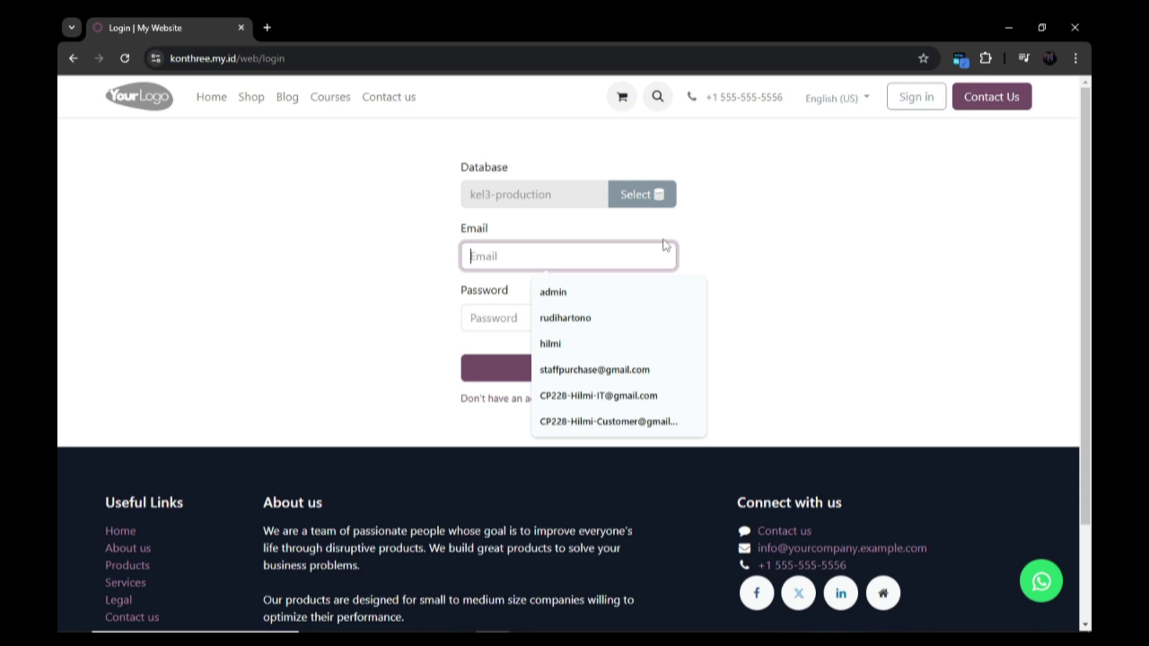
{"action": "left_click", "coordinate": [564, 318]}
{"action": "left_click", "coordinate": [481, 319]}
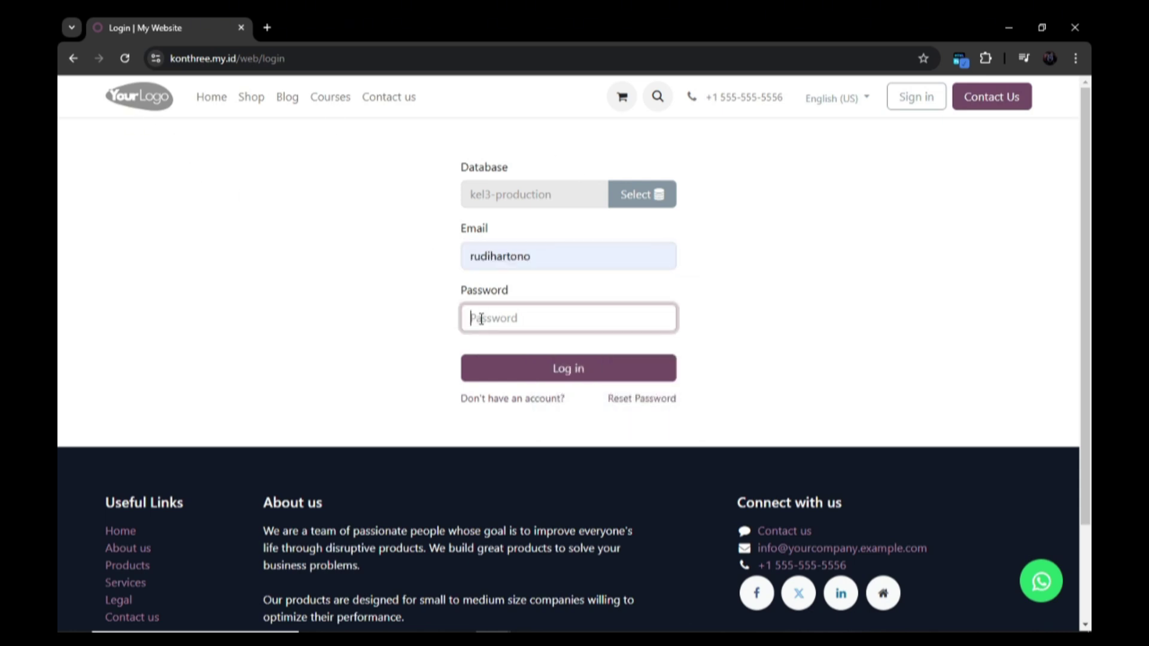
{"action": "type", "text": "•"}
{"action": "key", "text": "Return"}
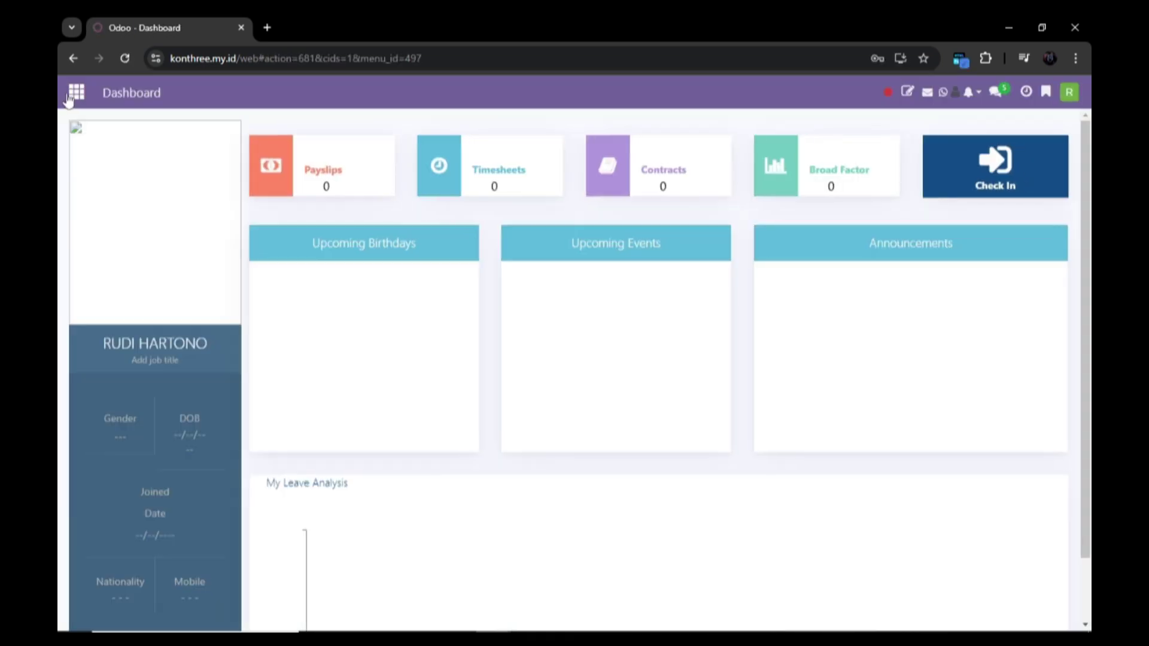
Step: Review the taxes under Accounting Configuration, then show the customer invoices list
{"action": "left_click", "coordinate": [72, 95]}
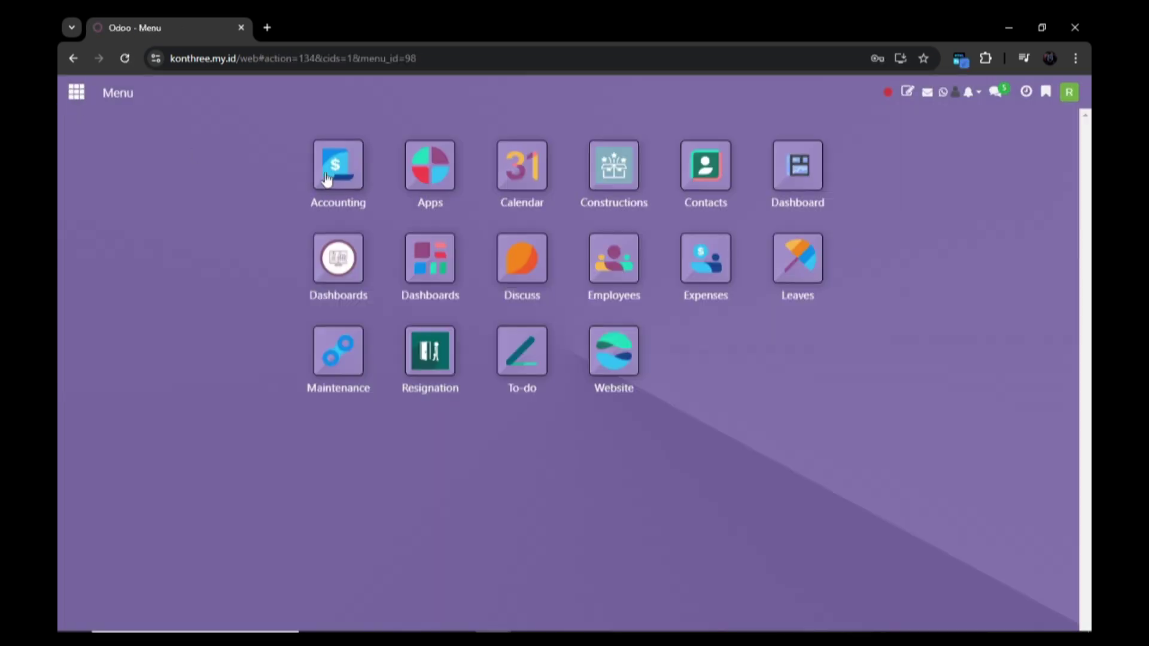
{"action": "left_click", "coordinate": [333, 165]}
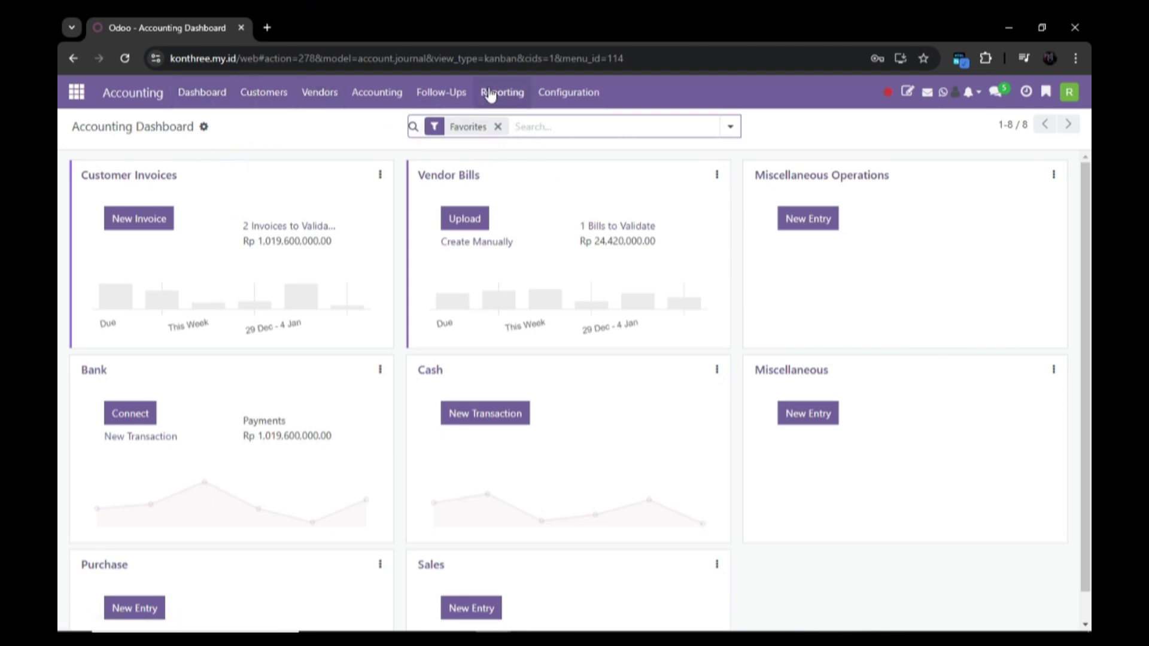
{"action": "left_click", "coordinate": [543, 93]}
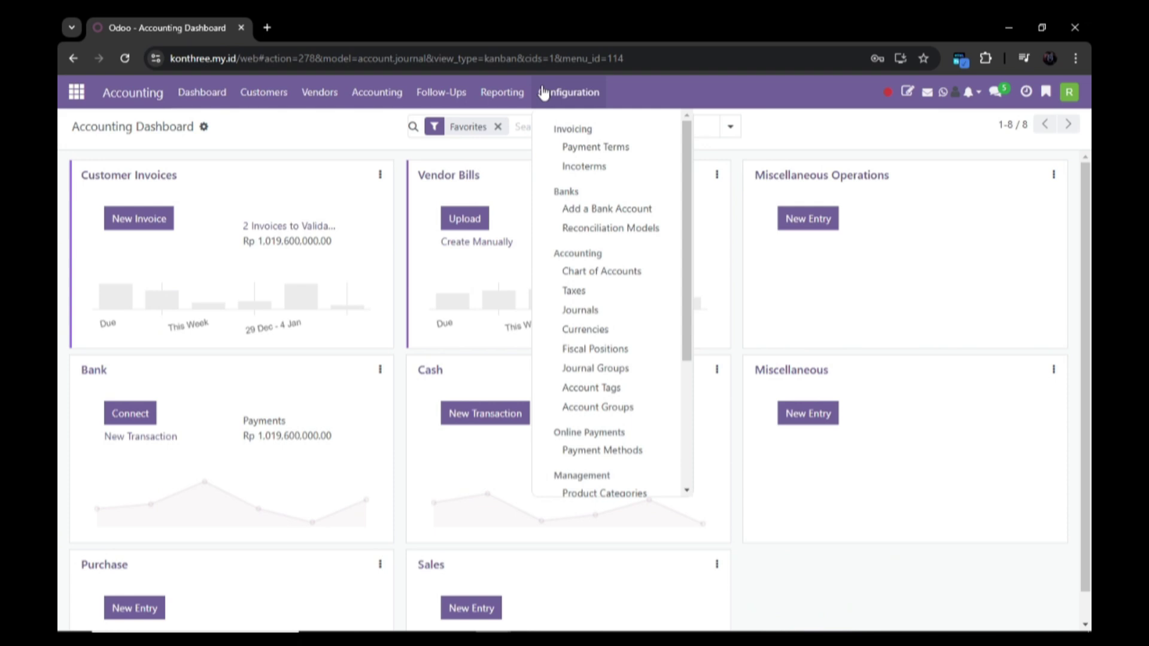
{"action": "left_click", "coordinate": [578, 291]}
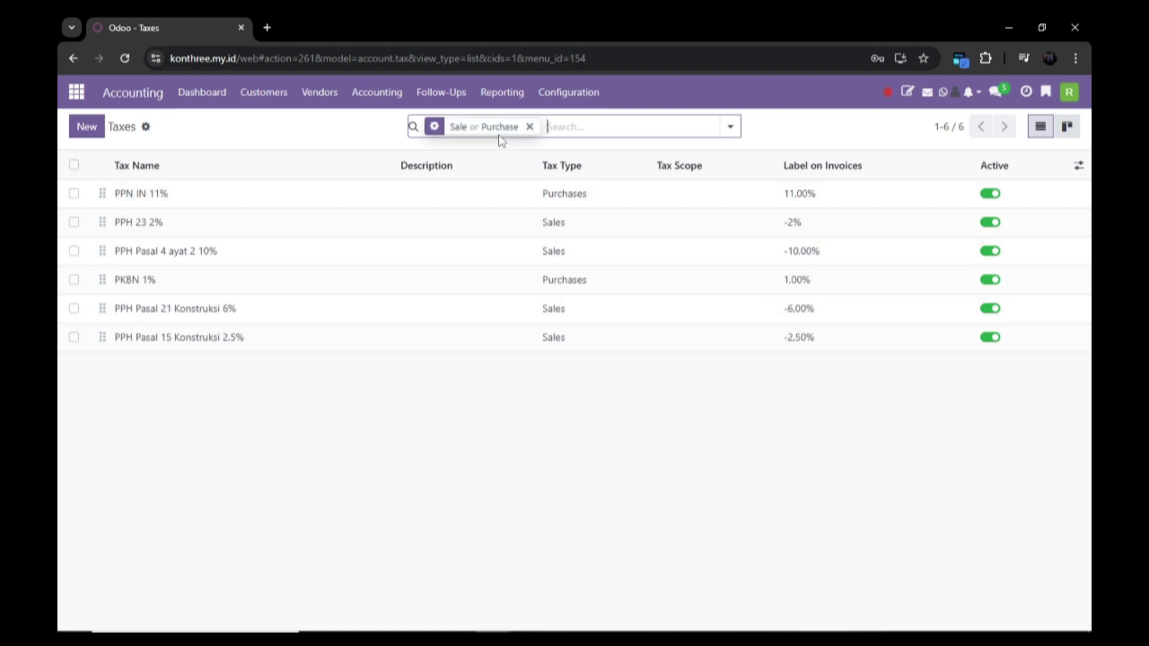
{"action": "left_click", "coordinate": [264, 92]}
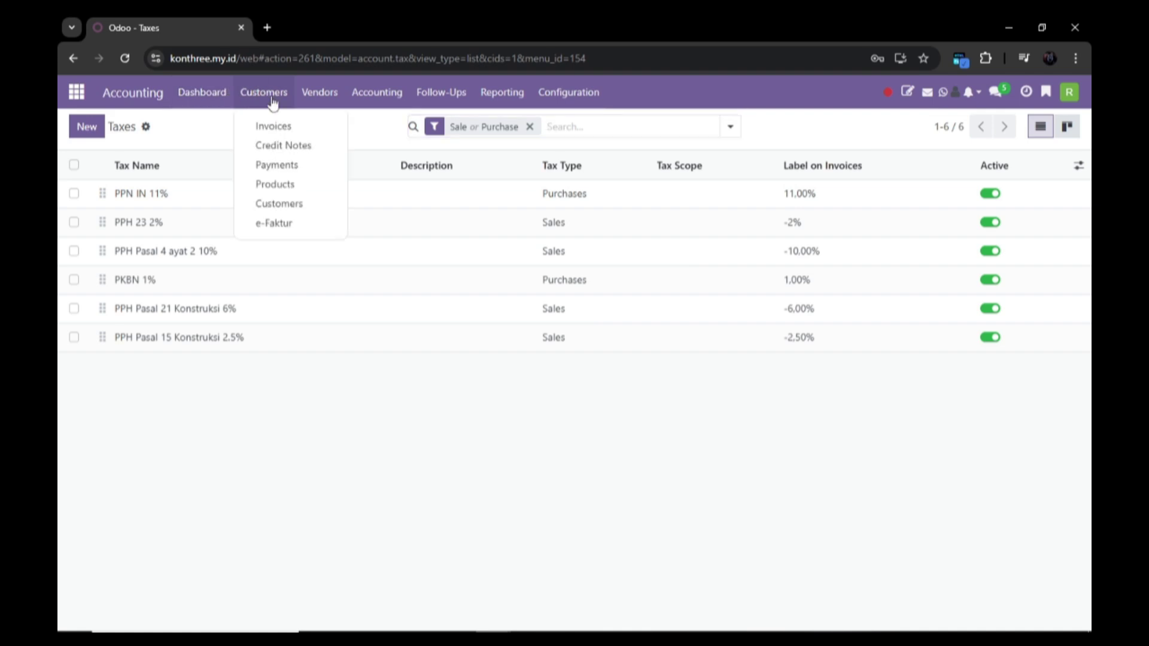
{"action": "left_click", "coordinate": [279, 124]}
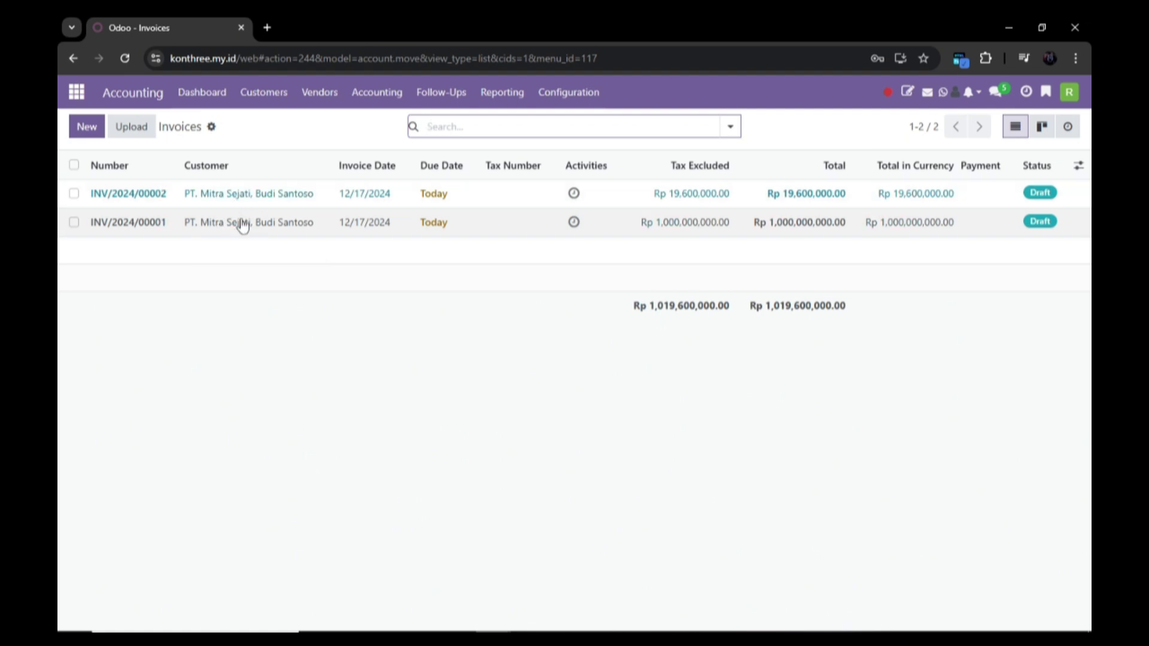
Step: Apply the PPH Pasal 15 Konstruksi 2.5% tax to the line of invoice INV/2024/00001
{"action": "left_click", "coordinate": [273, 223]}
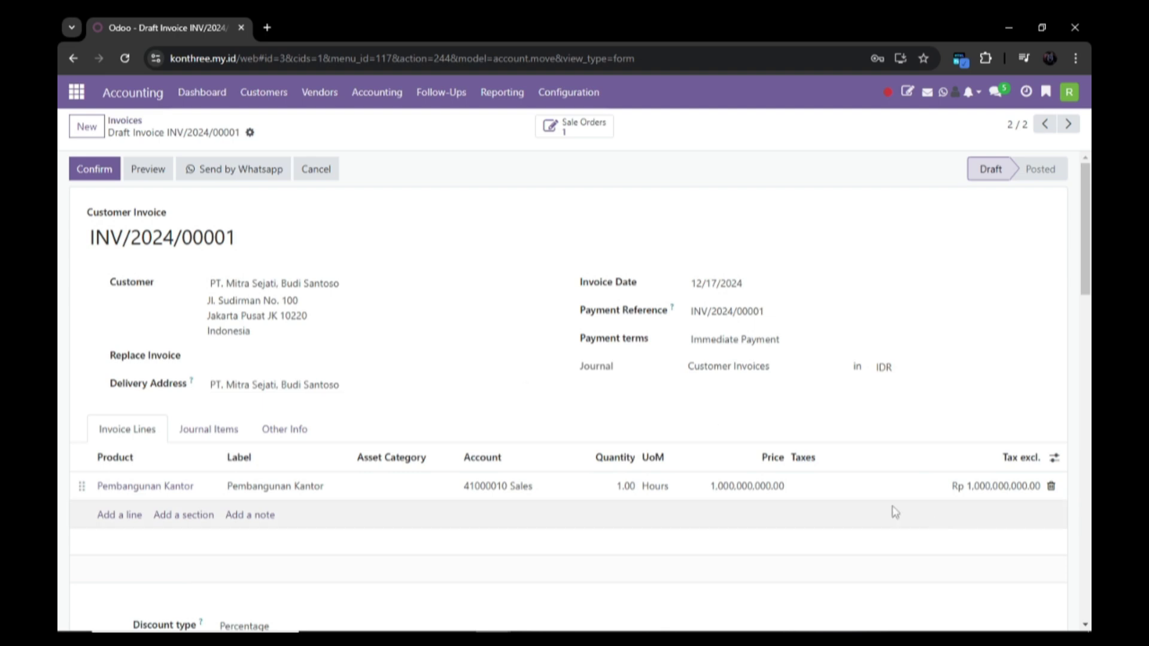
{"action": "left_click", "coordinate": [875, 490]}
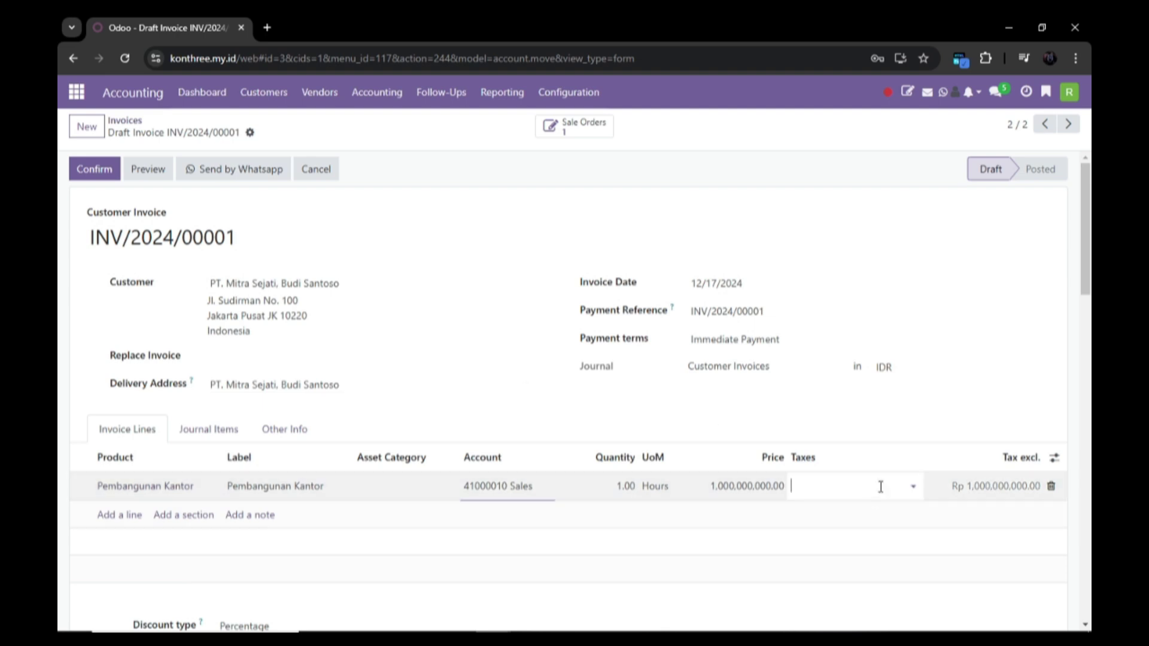
{"action": "left_click", "coordinate": [913, 490]}
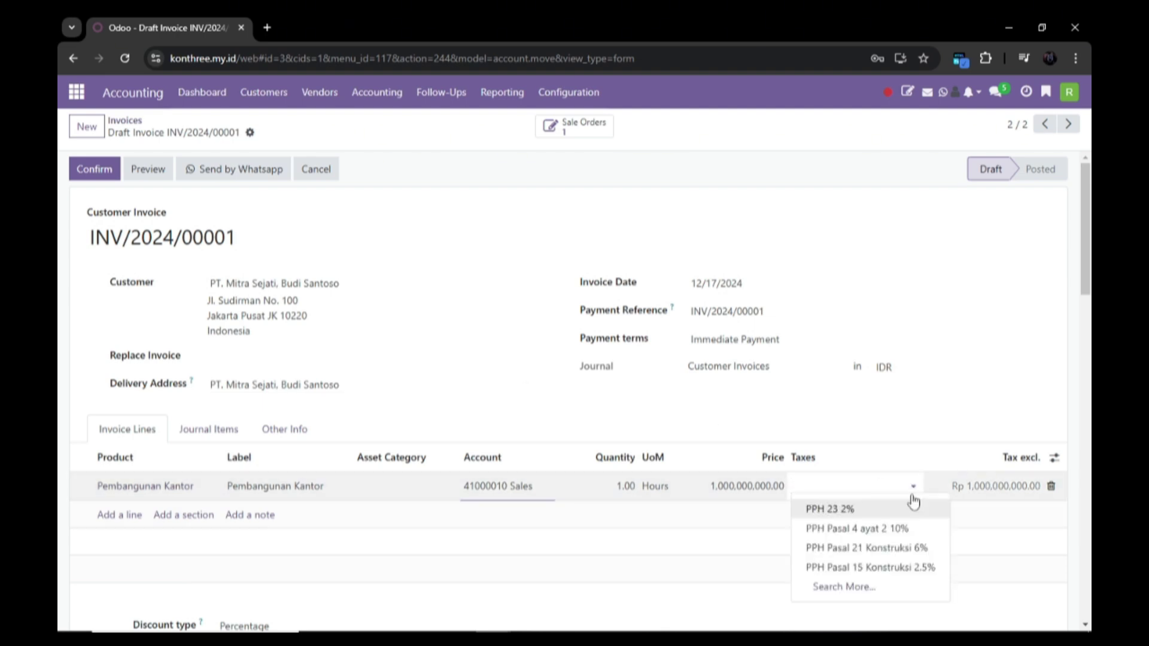
{"action": "left_click", "coordinate": [891, 565]}
{"action": "scroll", "coordinate": [890, 521], "scroll_direction": "down", "scroll_amount": 2}
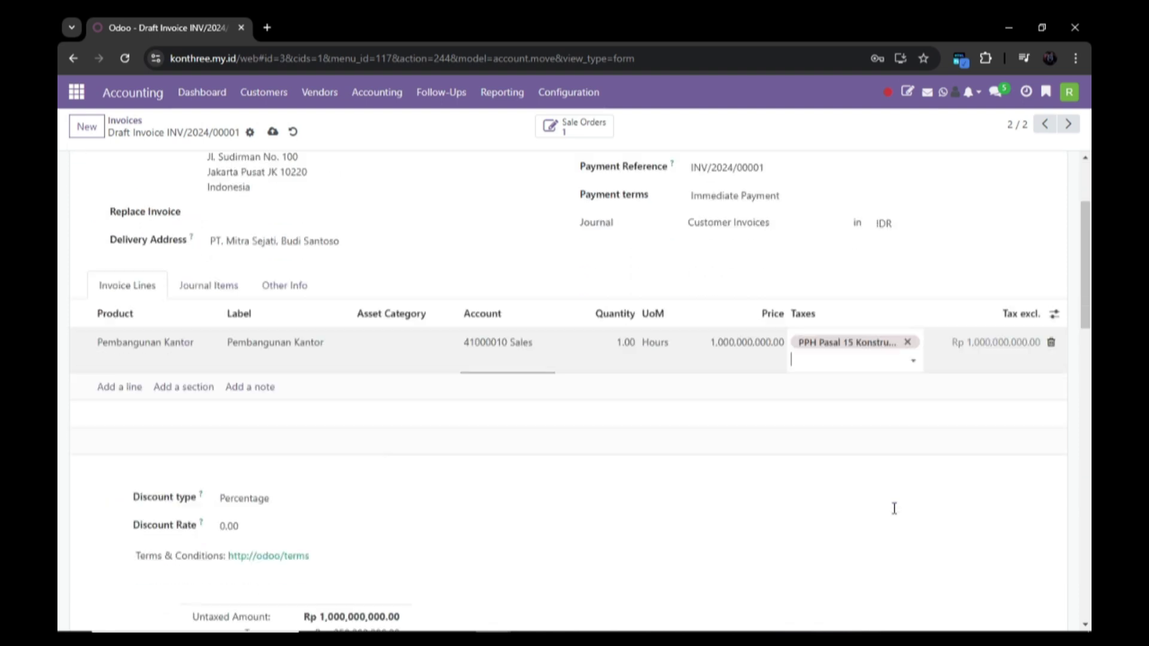
{"action": "scroll", "coordinate": [896, 428], "scroll_direction": "down", "scroll_amount": 4}
{"action": "scroll", "coordinate": [900, 275], "scroll_direction": "up", "scroll_amount": 3}
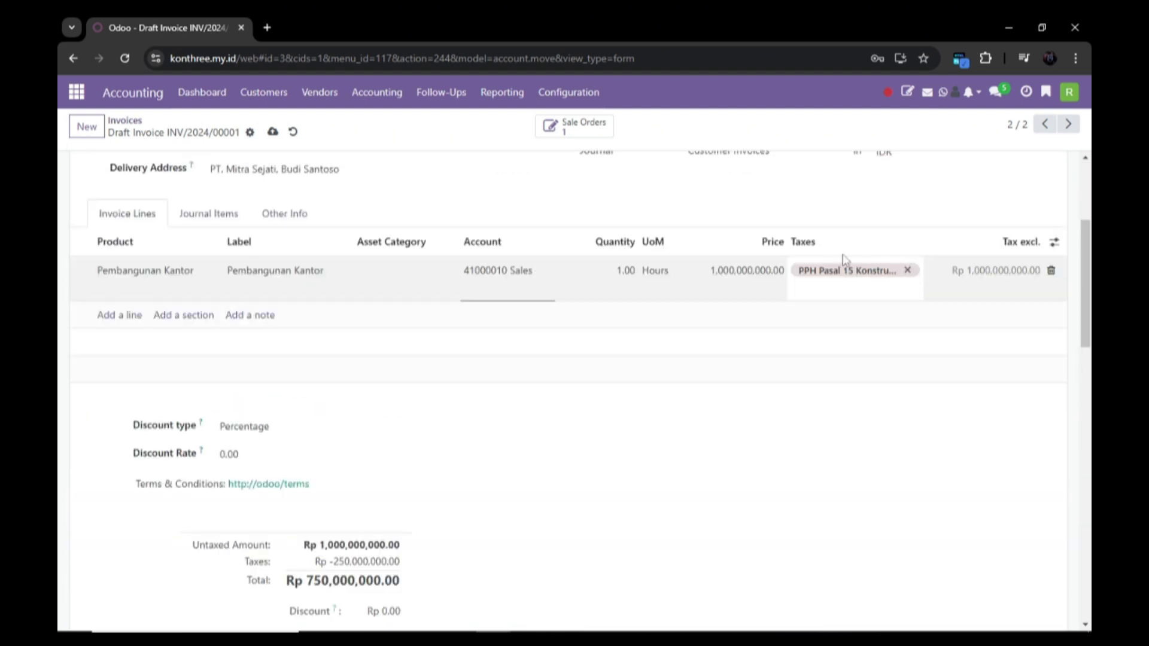
{"action": "scroll", "coordinate": [618, 209], "scroll_direction": "up", "scroll_amount": 3}
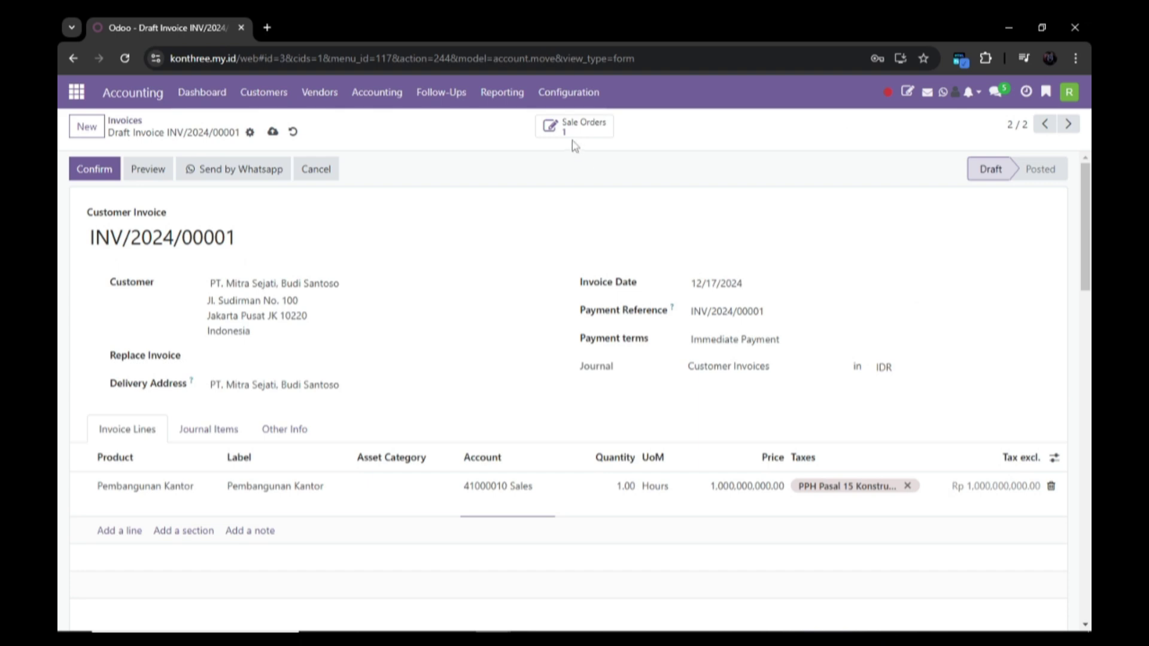
Step: Post the invoice and register a partial payment of Rp 500,000,000
{"action": "left_click", "coordinate": [127, 173]}
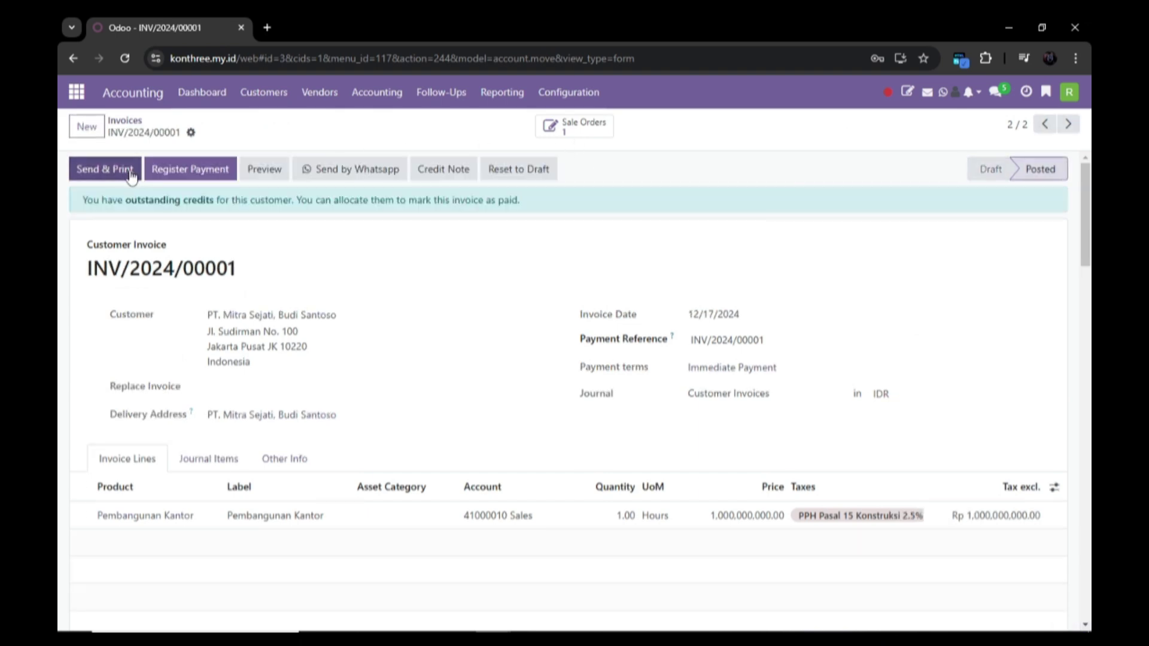
{"action": "left_click", "coordinate": [191, 170]}
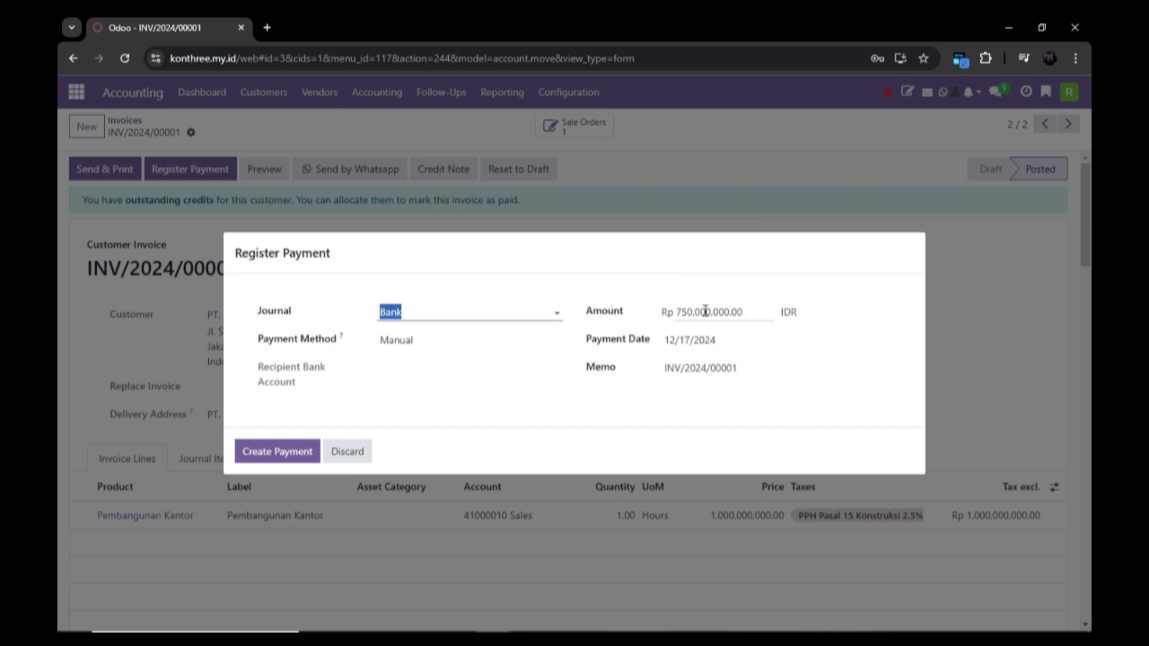
{"action": "triple_click", "coordinate": [742, 315]}
{"action": "key", "text": "BackSpace"}
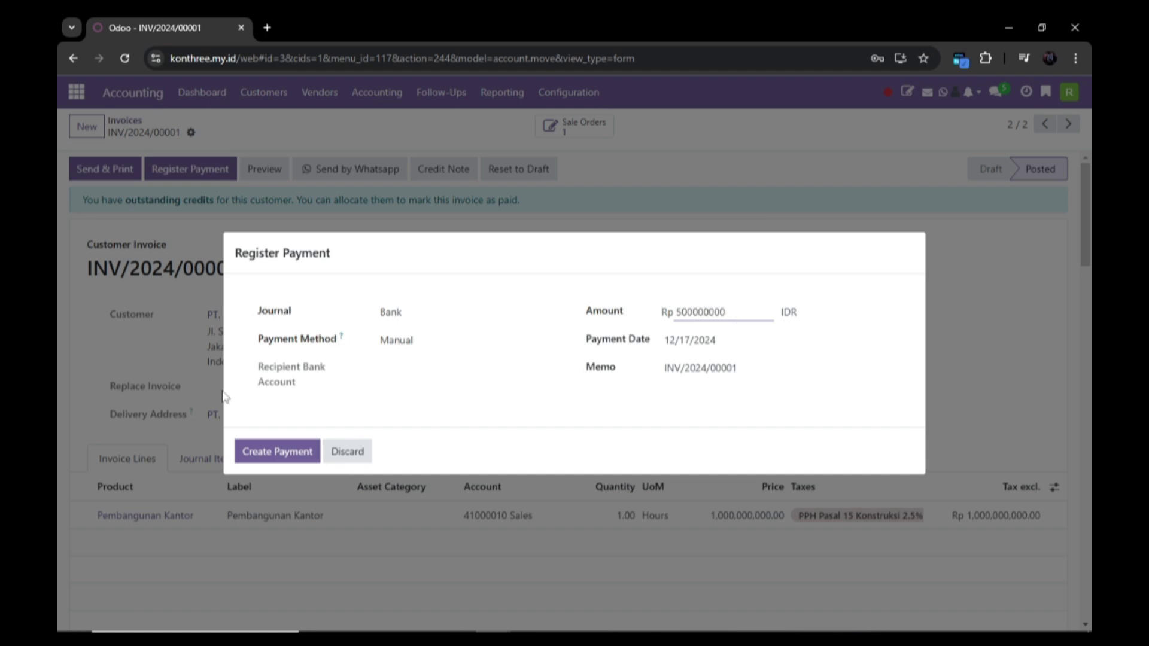
{"action": "left_click", "coordinate": [429, 387]}
{"action": "left_click_drag", "start_coordinate": [392, 369], "coordinate": [403, 370]}
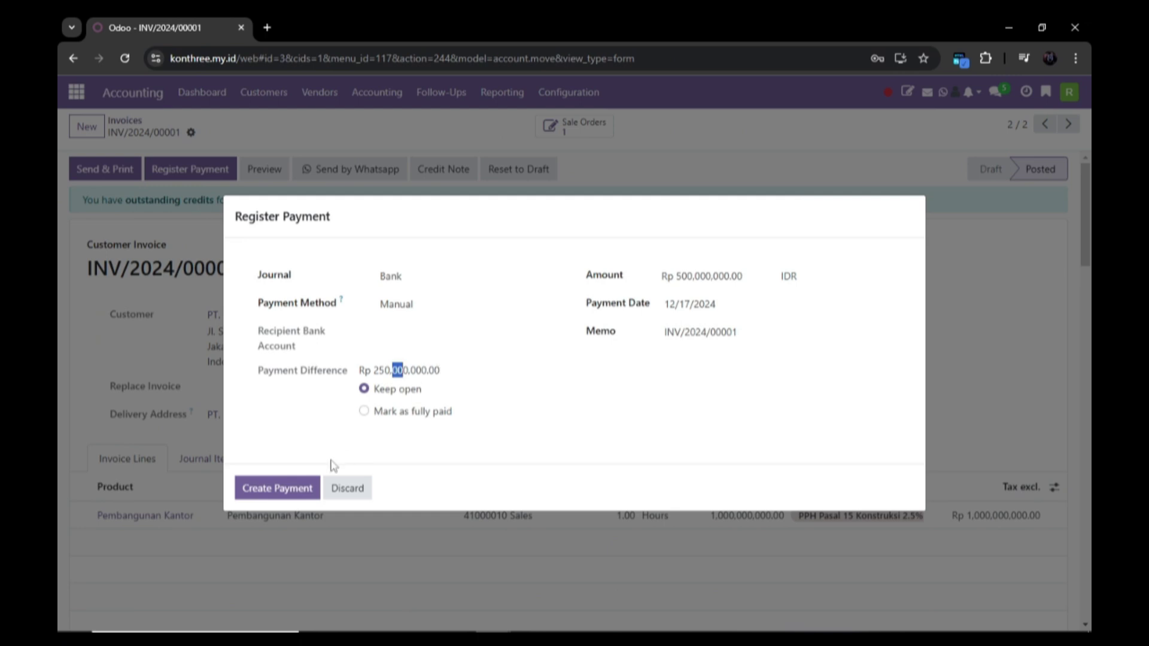
{"action": "left_click", "coordinate": [287, 491]}
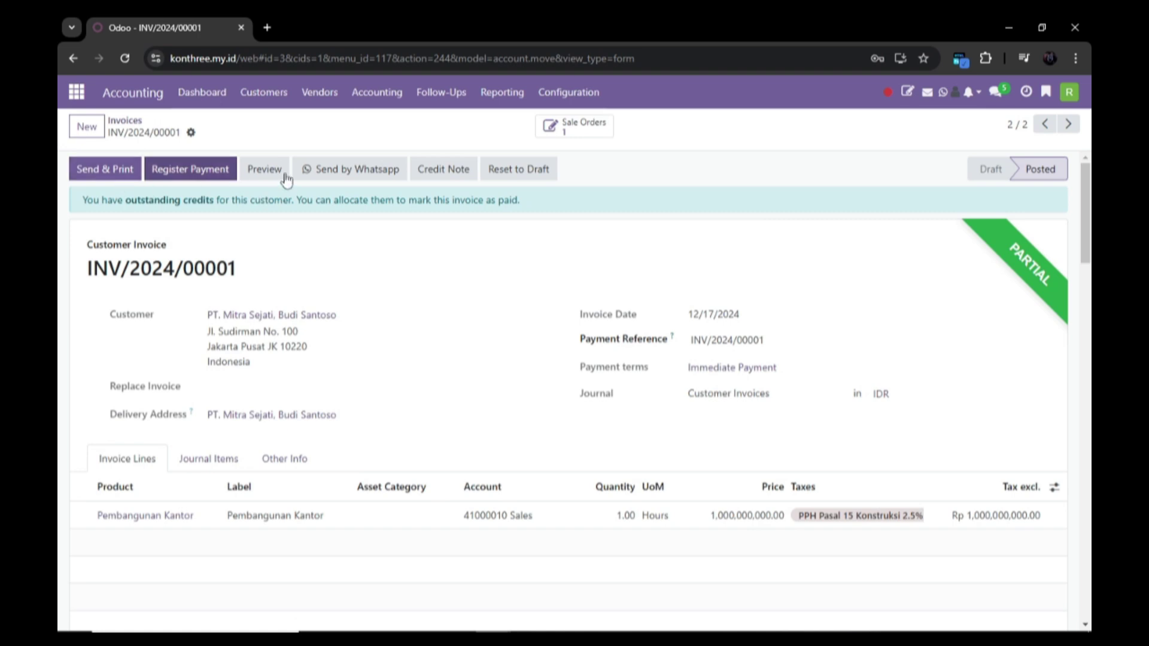
{"action": "left_click", "coordinate": [263, 92]}
Step: Set PPH 23 2% as the tax on all three lines of draft invoice INV/2024/00002
{"action": "left_click", "coordinate": [266, 126]}
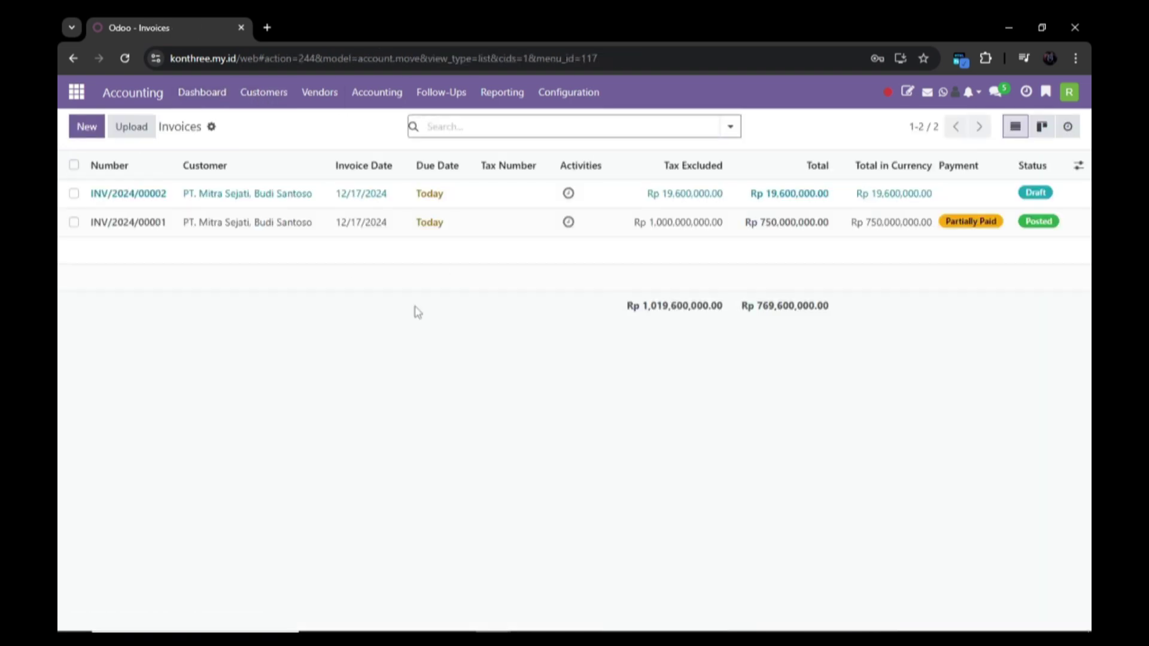
{"action": "left_click", "coordinate": [263, 207]}
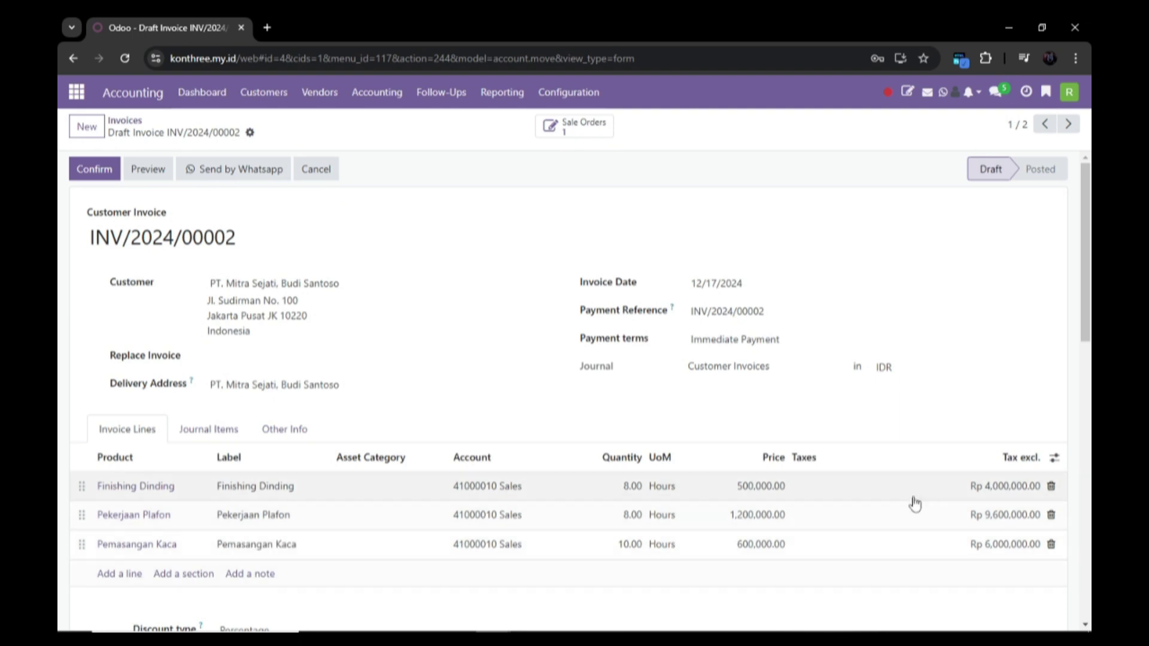
{"action": "left_click", "coordinate": [828, 487]}
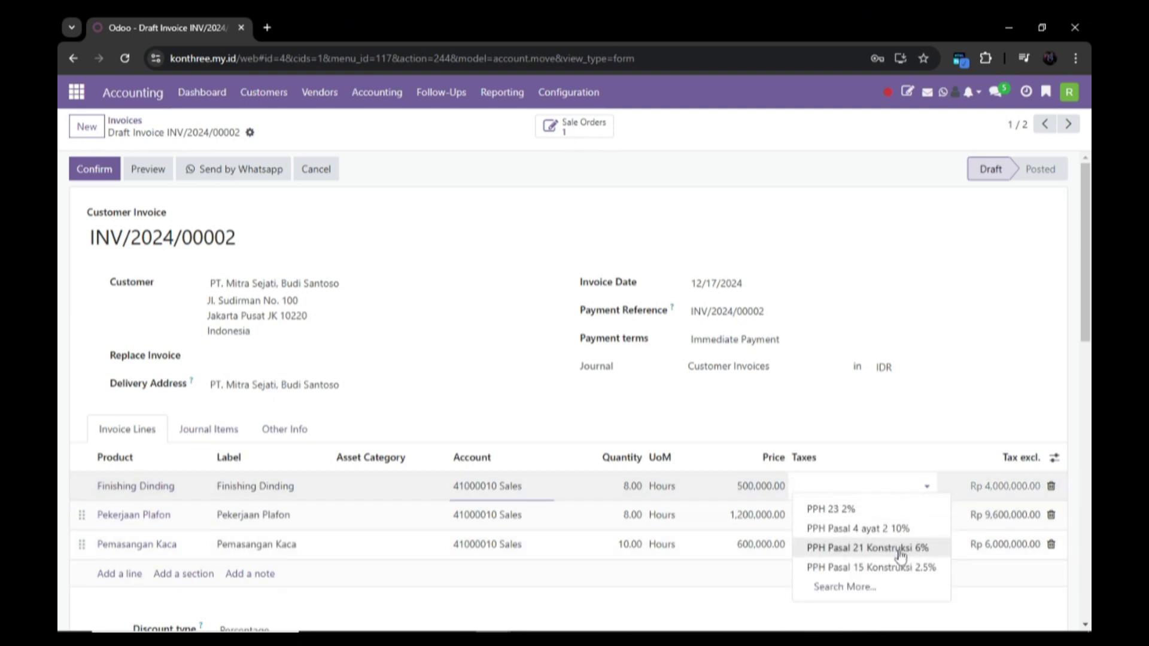
{"action": "left_click", "coordinate": [898, 514]}
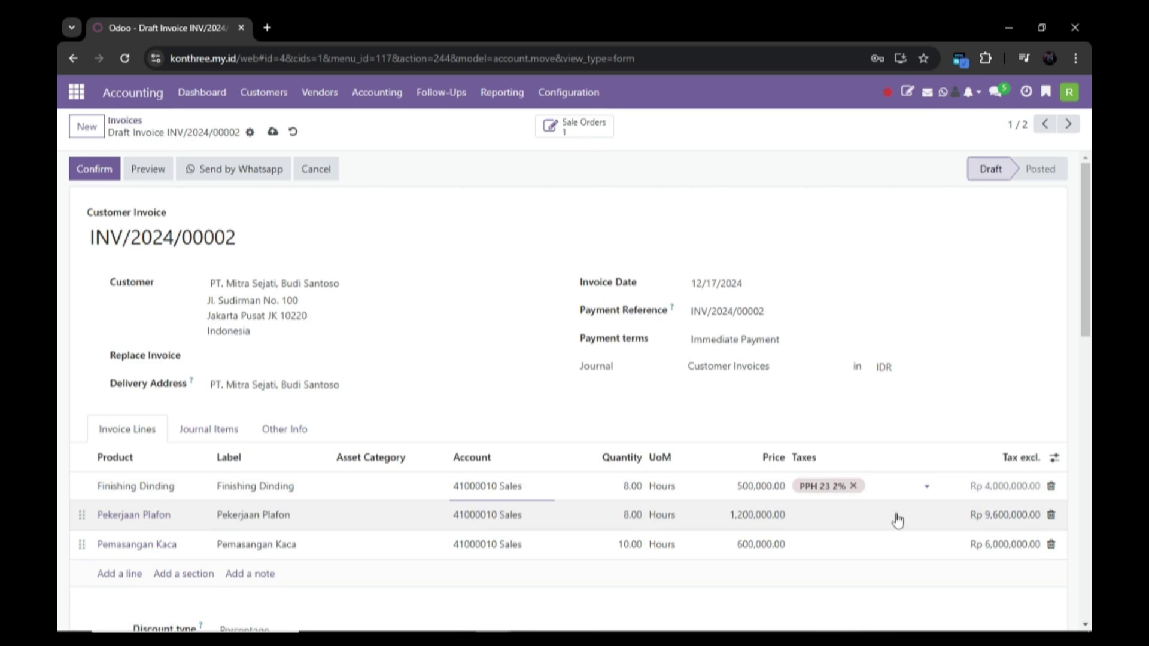
{"action": "scroll", "coordinate": [899, 525], "scroll_direction": "down", "scroll_amount": 4}
{"action": "left_click", "coordinate": [905, 317]}
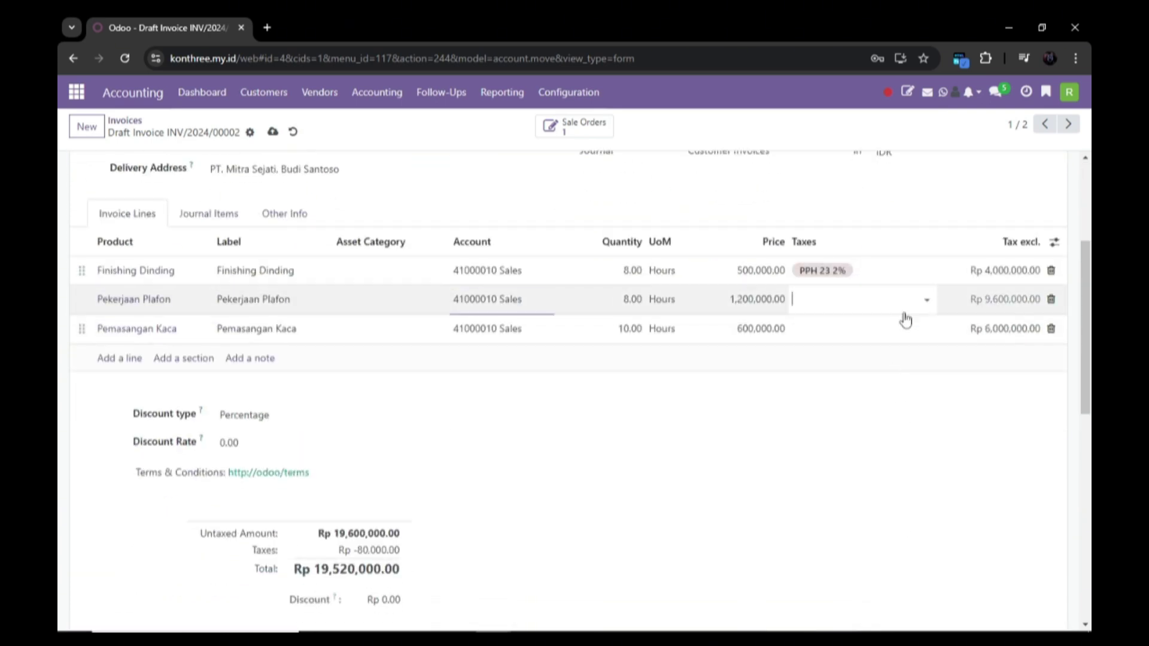
{"action": "left_click", "coordinate": [908, 321]}
{"action": "left_click", "coordinate": [897, 346]}
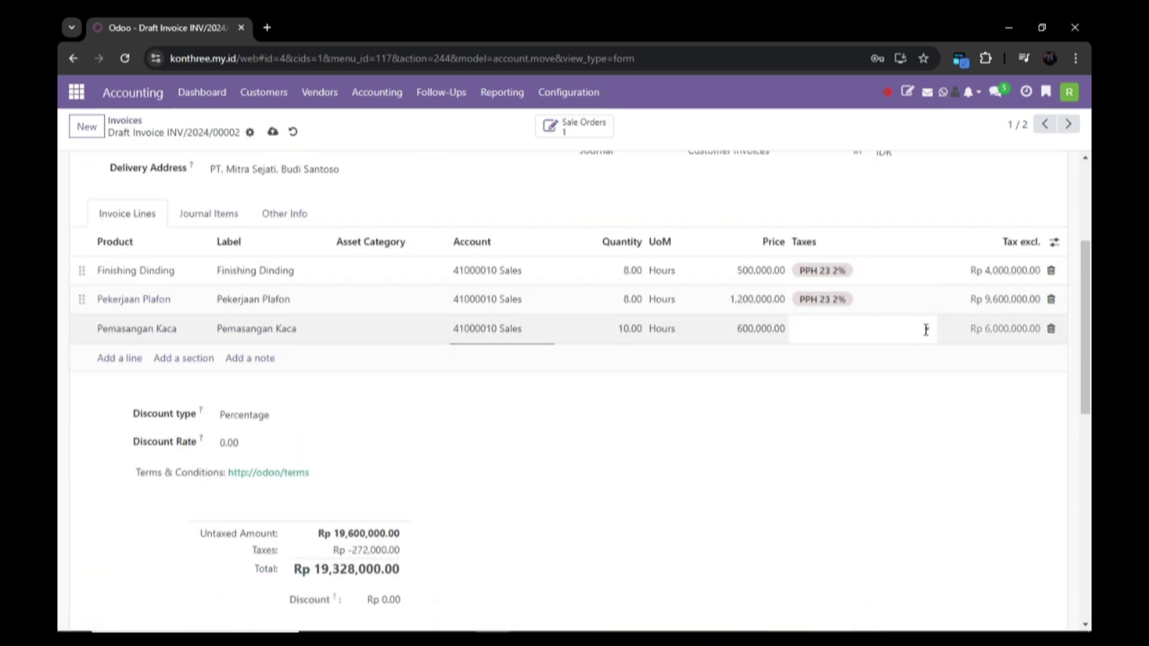
{"action": "left_click", "coordinate": [925, 330]}
{"action": "left_click", "coordinate": [900, 350]}
{"action": "scroll", "coordinate": [658, 425], "scroll_direction": "down", "scroll_amount": 1}
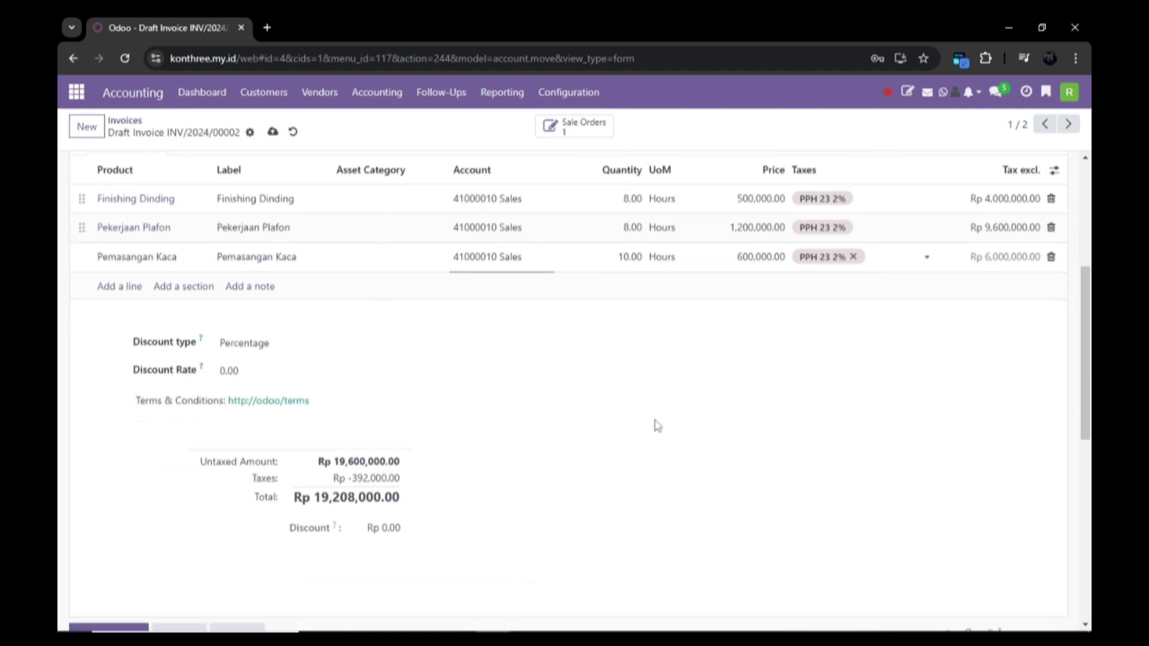
{"action": "scroll", "coordinate": [658, 425], "scroll_direction": "up", "scroll_amount": 1}
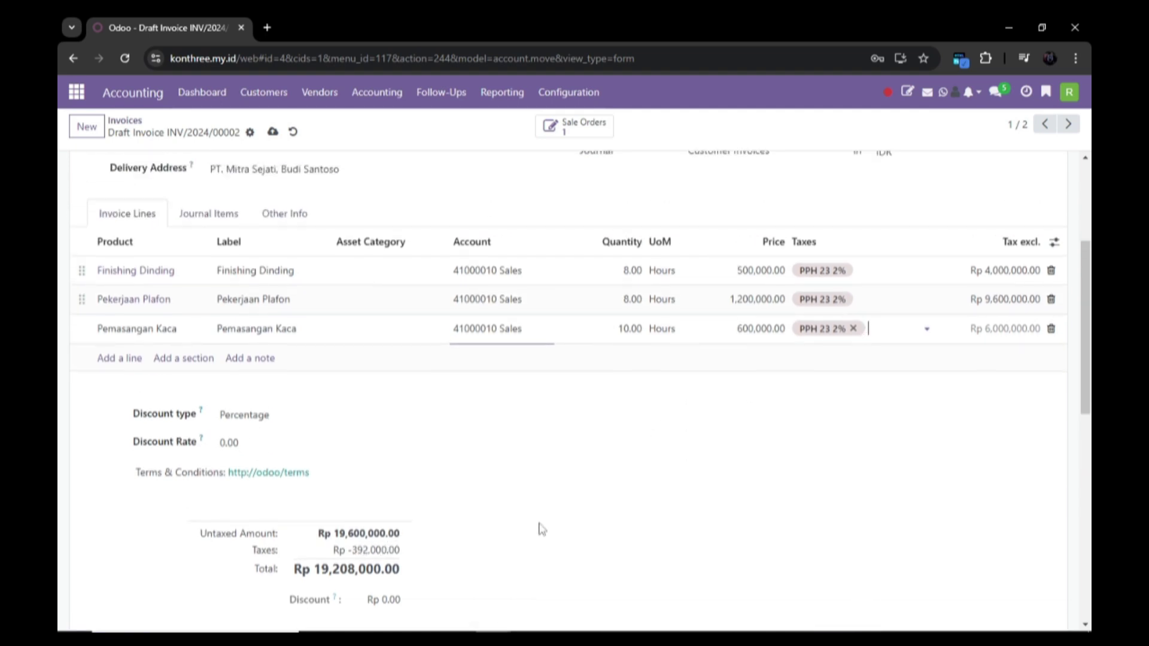
{"action": "scroll", "coordinate": [598, 503], "scroll_direction": "up", "scroll_amount": 3}
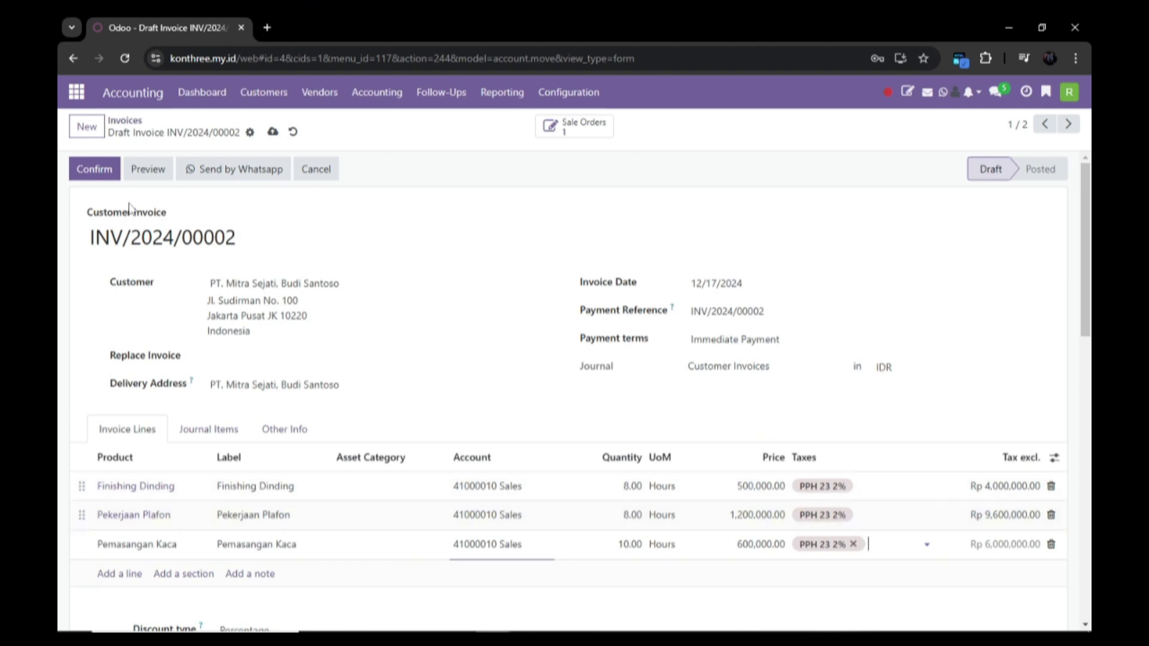
Step: Post INV/2024/00002 and register its full payment to the Bank journal
{"action": "left_click", "coordinate": [110, 174]}
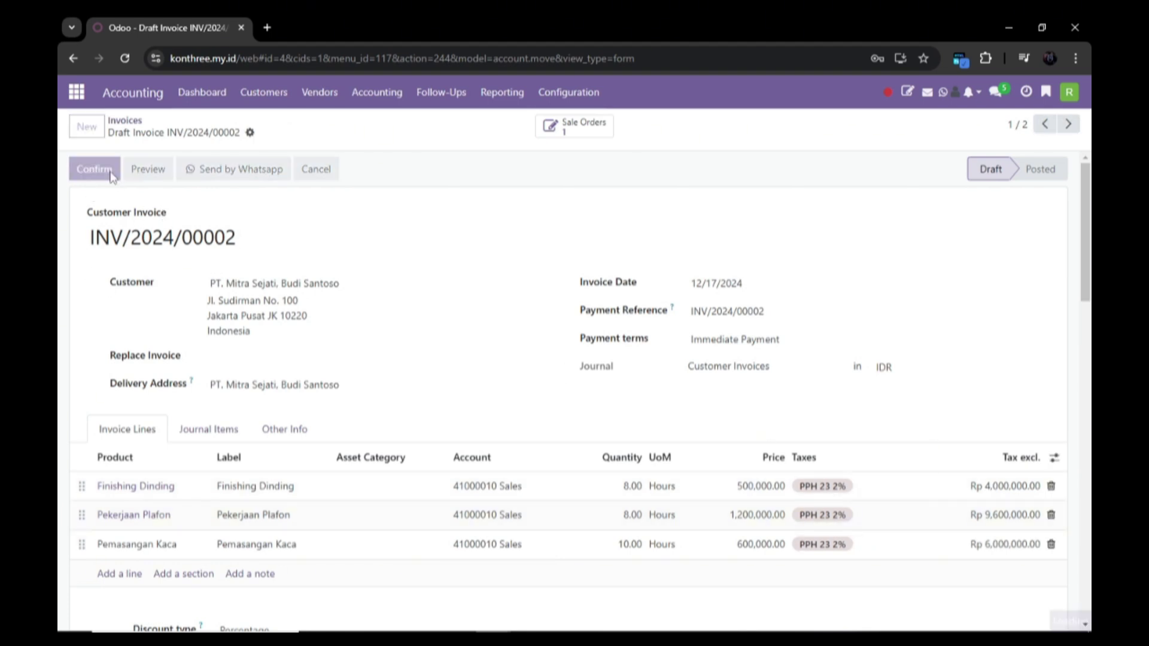
{"action": "left_click", "coordinate": [224, 169]}
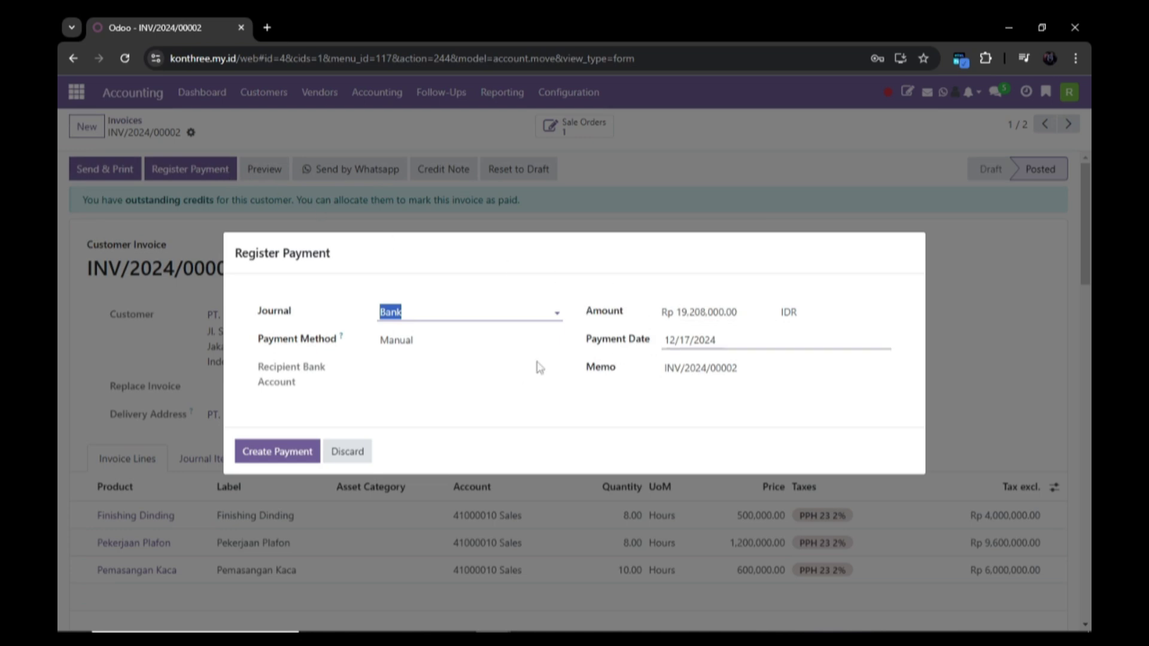
{"action": "left_click", "coordinate": [382, 384]}
{"action": "left_click", "coordinate": [285, 455]}
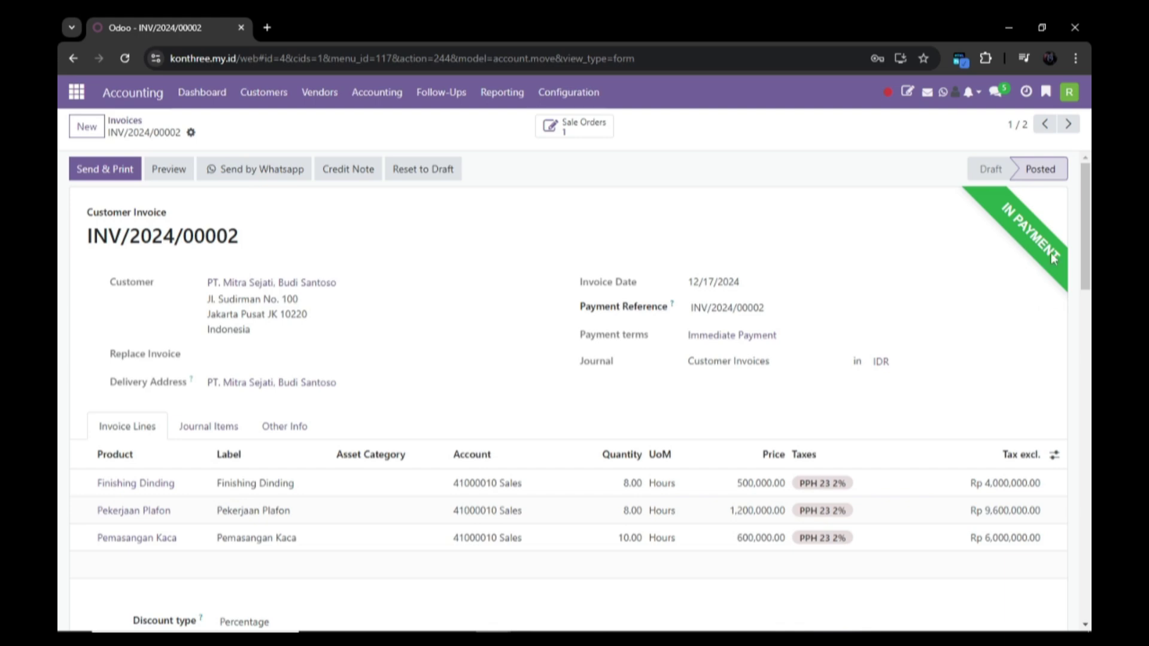
{"action": "scroll", "coordinate": [599, 269], "scroll_direction": "down", "scroll_amount": 5}
{"action": "scroll", "coordinate": [483, 180], "scroll_direction": "up", "scroll_amount": 5}
Step: Check the amount due on INV/2024/00001, which has Rp 250,000,000 outstanding
{"action": "left_click", "coordinate": [264, 91]}
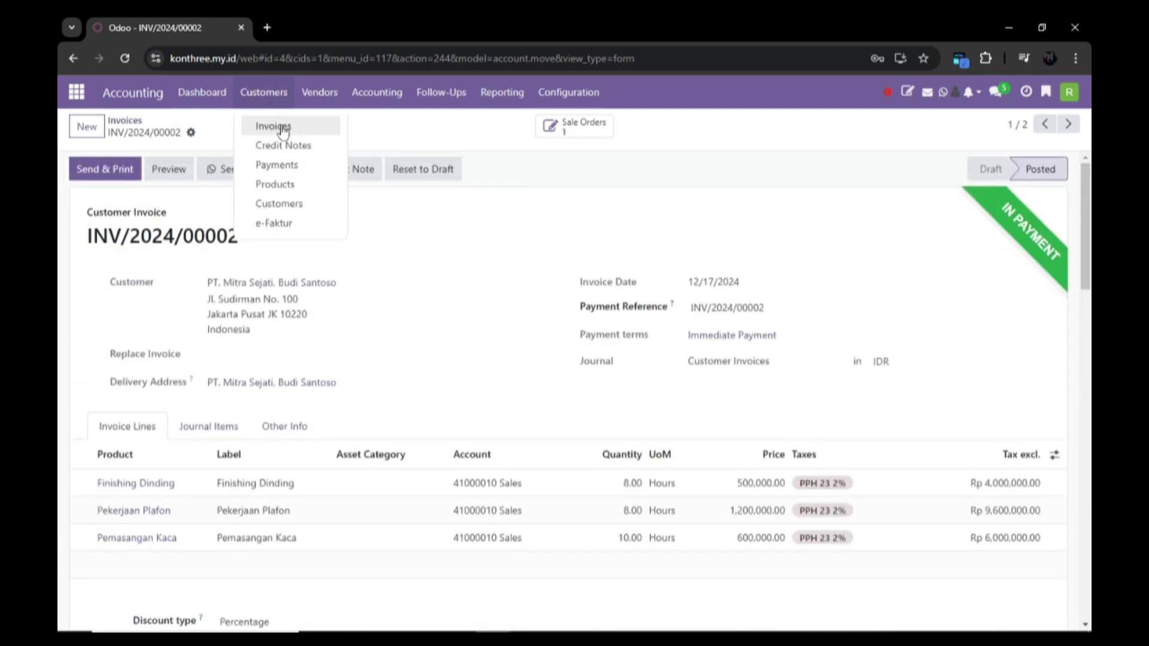
{"action": "left_click", "coordinate": [282, 126]}
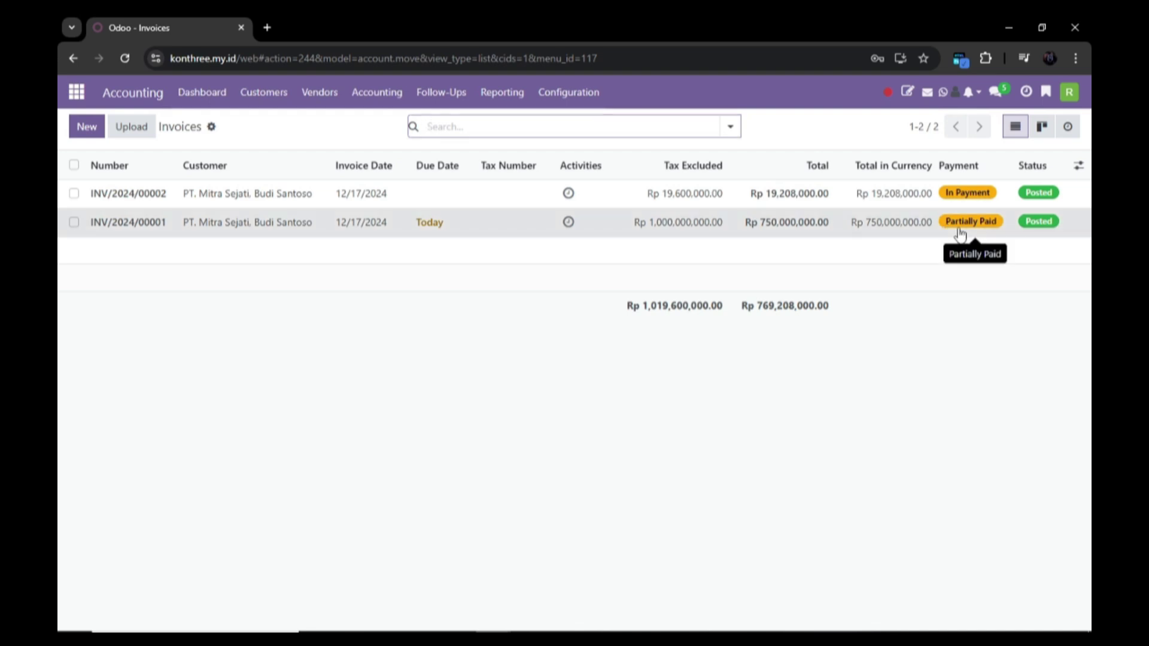
{"action": "left_click", "coordinate": [960, 234]}
{"action": "scroll", "coordinate": [671, 464], "scroll_direction": "down", "scroll_amount": 5}
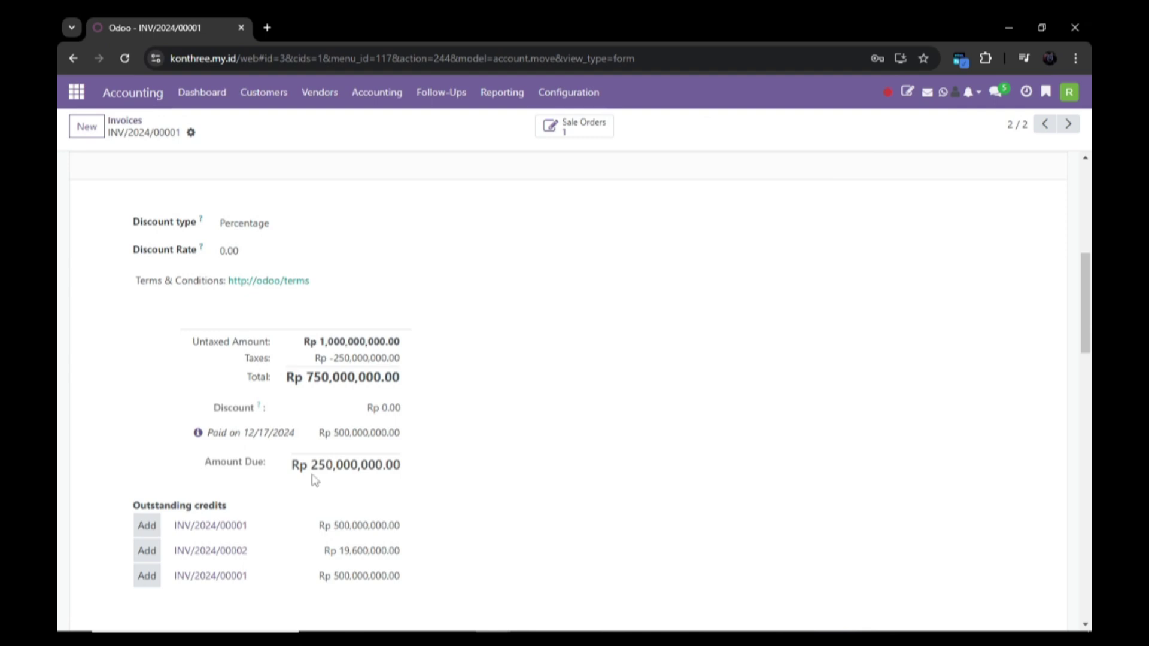
{"action": "scroll", "coordinate": [311, 472], "scroll_direction": "down", "scroll_amount": 3}
{"action": "scroll", "coordinate": [300, 370], "scroll_direction": "up", "scroll_amount": 2}
{"action": "left_click_drag", "start_coordinate": [292, 393], "coordinate": [400, 393]}
{"action": "scroll", "coordinate": [365, 353], "scroll_direction": "up", "scroll_amount": 3}
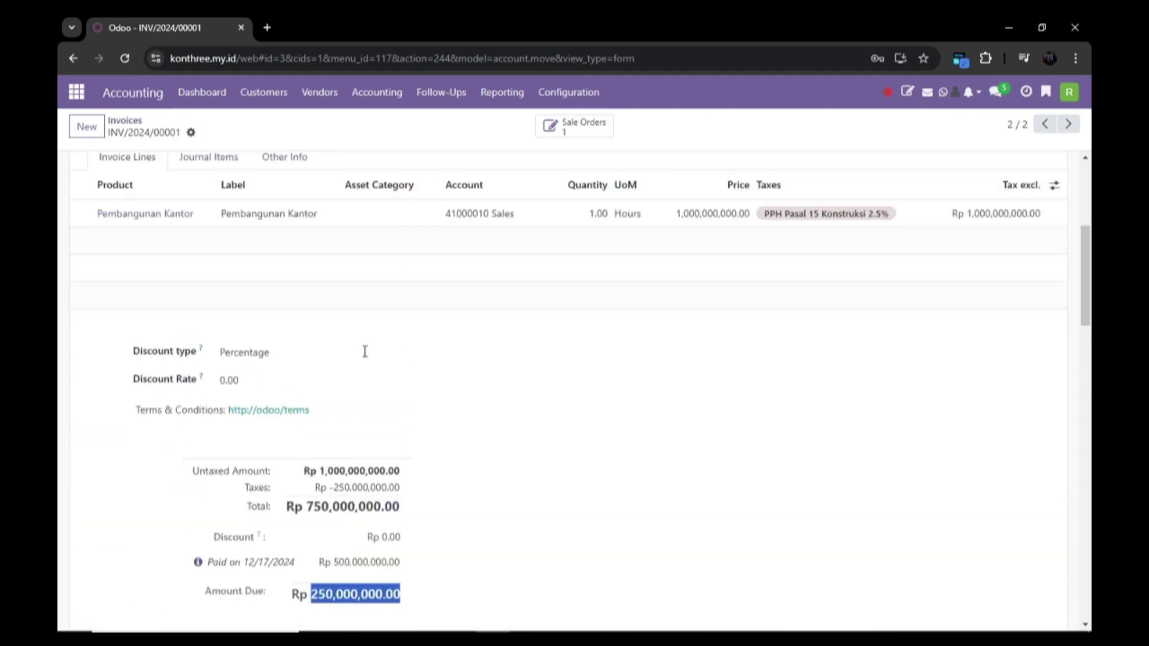
{"action": "scroll", "coordinate": [365, 352], "scroll_direction": "up", "scroll_amount": 5}
Step: Check the amount due on INV/2024/00002 and return to the customer invoices list
{"action": "left_click", "coordinate": [263, 92]}
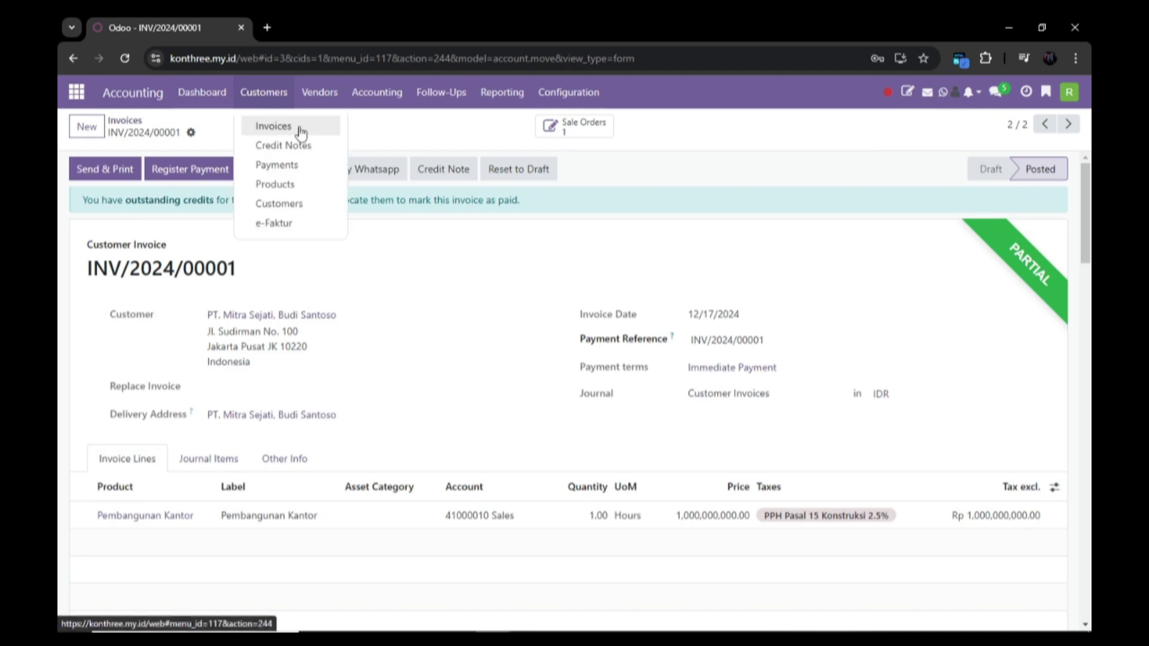
{"action": "left_click", "coordinate": [300, 127]}
{"action": "left_click", "coordinate": [436, 192]}
{"action": "scroll", "coordinate": [322, 351], "scroll_direction": "down", "scroll_amount": 3}
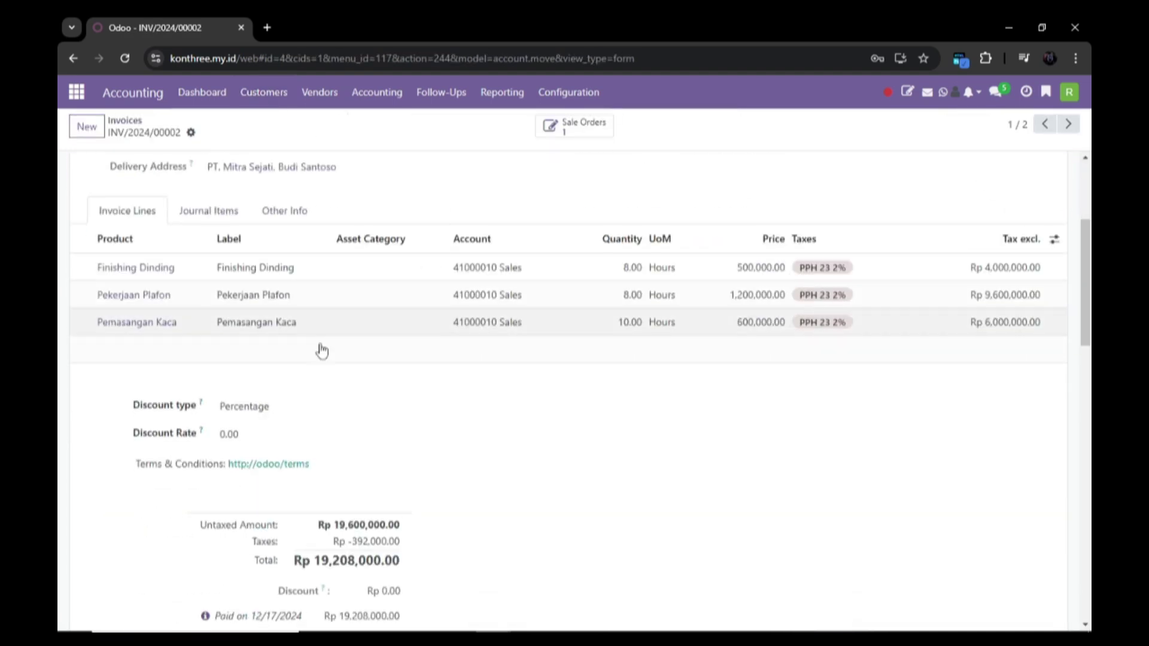
{"action": "scroll", "coordinate": [321, 351], "scroll_direction": "down", "scroll_amount": 3}
{"action": "left_click_drag", "start_coordinate": [354, 432], "coordinate": [402, 432]}
{"action": "scroll", "coordinate": [407, 326], "scroll_direction": "up", "scroll_amount": 6}
{"action": "left_click", "coordinate": [291, 104]}
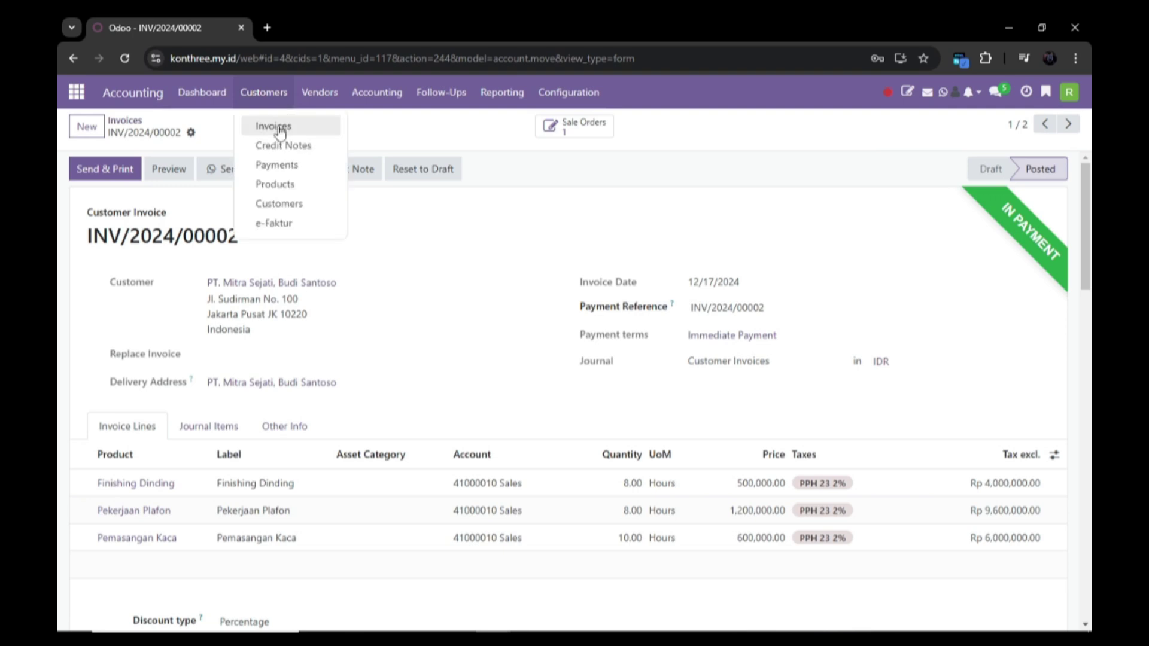
{"action": "left_click", "coordinate": [272, 122]}
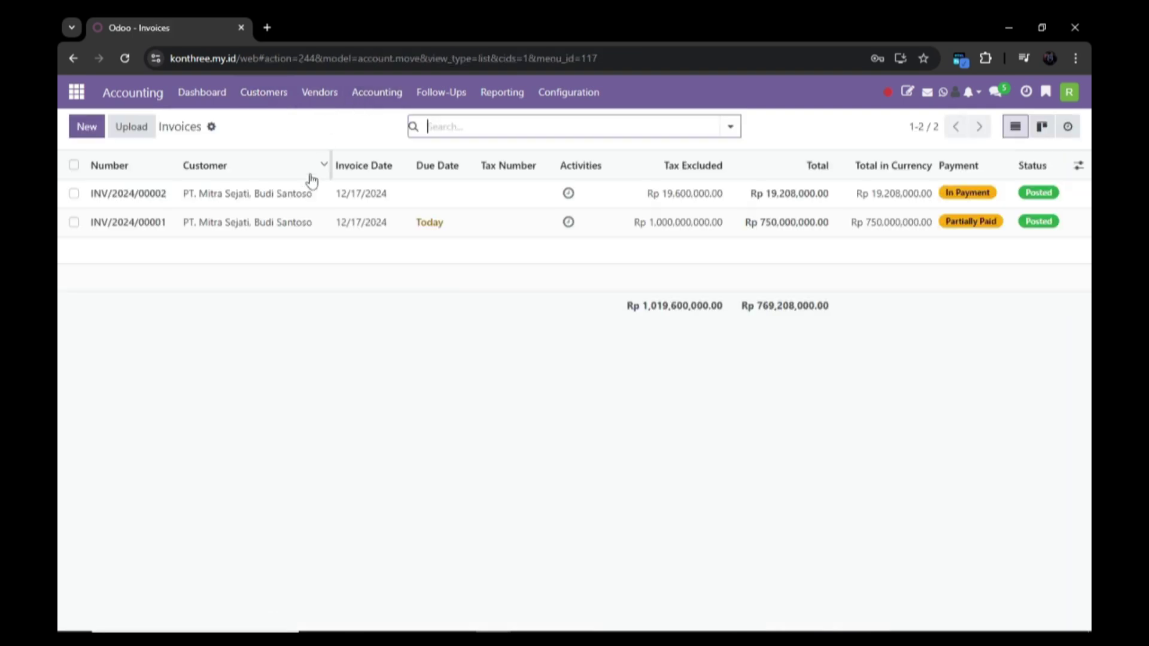
{"action": "left_click", "coordinate": [336, 107]}
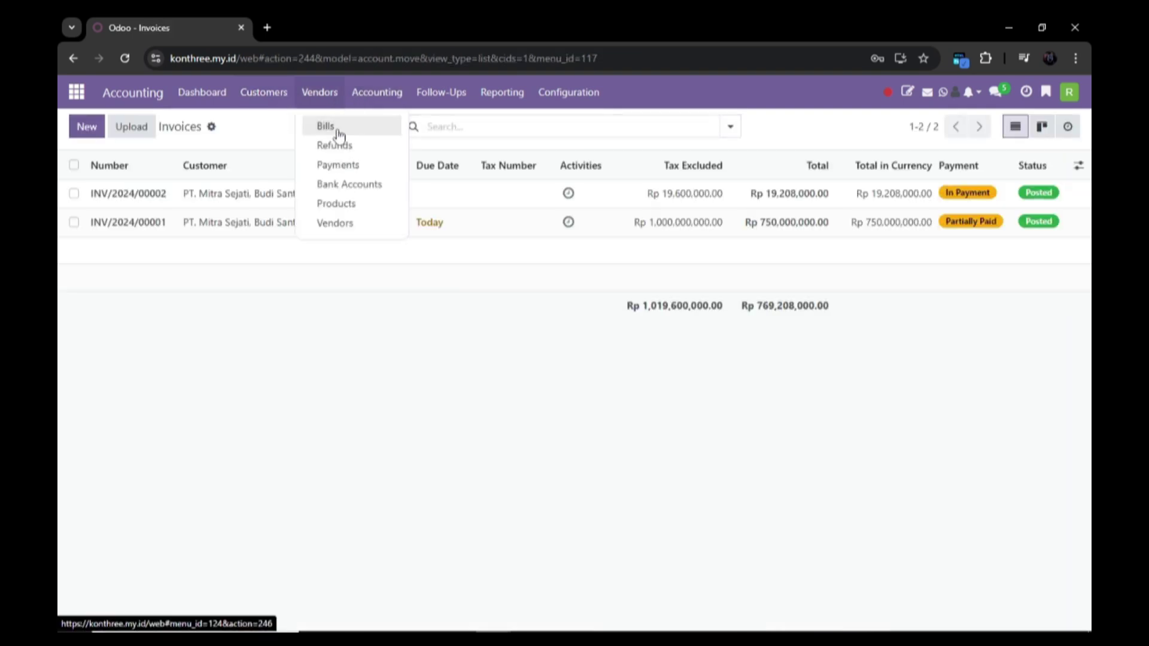
Step: Open draft bill BILL/2024/12/0001 and review its P00002 lines, PPN IN 11% taxes, and Rp 24,420,000 total
{"action": "left_click", "coordinate": [338, 134]}
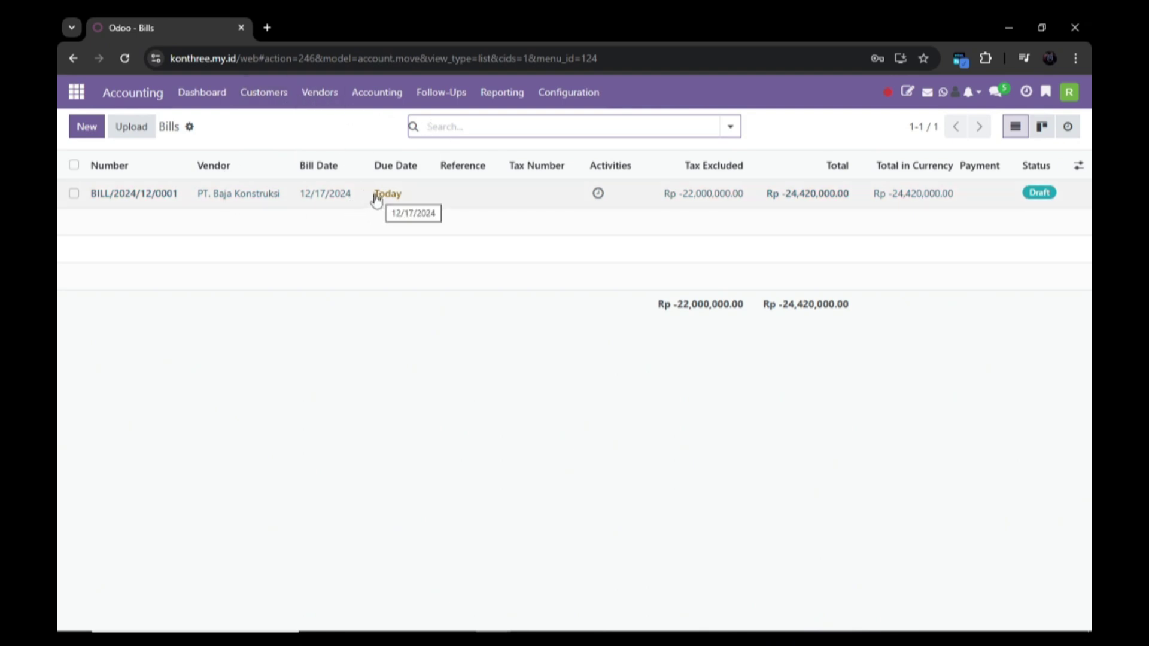
{"action": "left_click", "coordinate": [261, 201]}
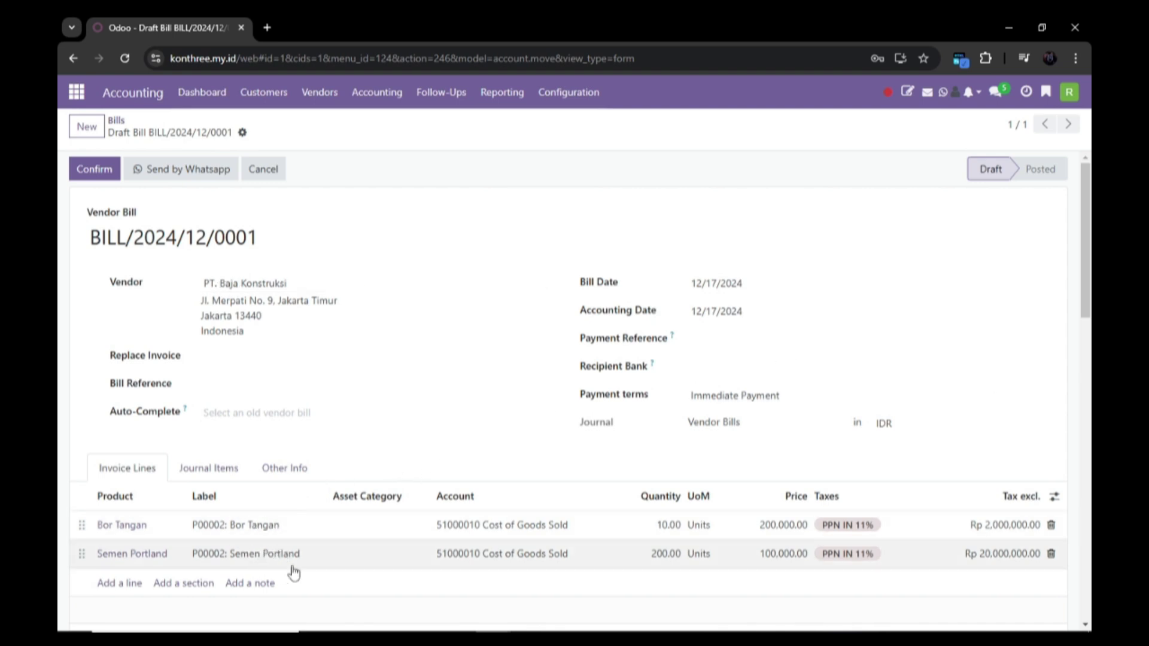
{"action": "scroll", "coordinate": [752, 564], "scroll_direction": "down", "scroll_amount": 3}
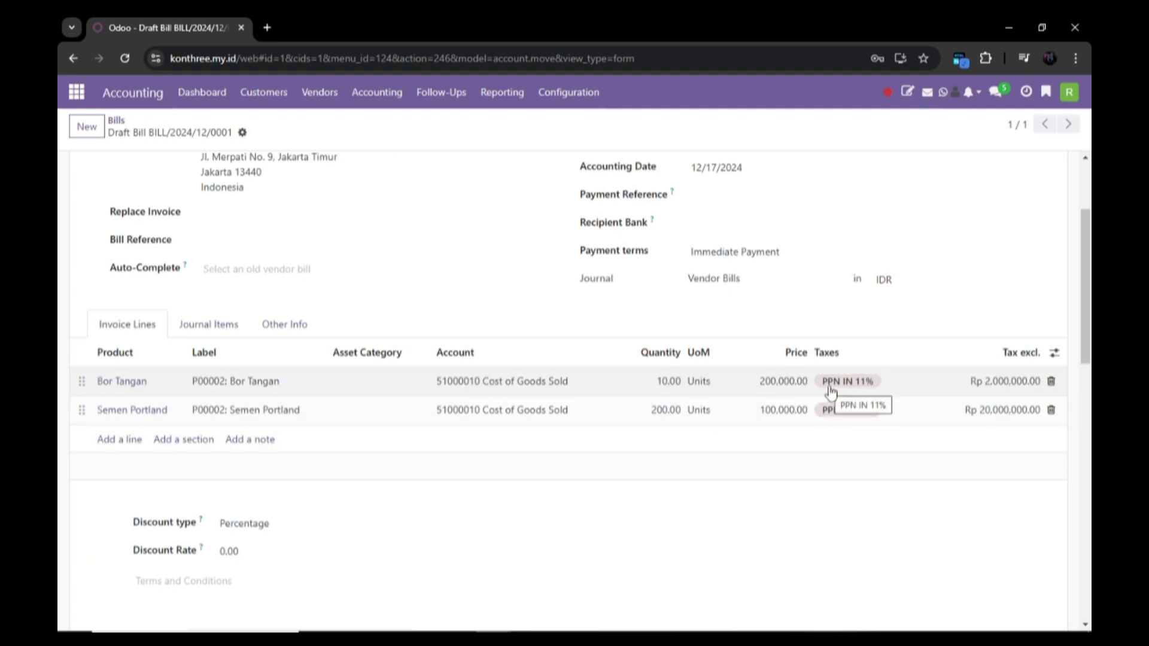
{"action": "scroll", "coordinate": [736, 381], "scroll_direction": "down", "scroll_amount": 2}
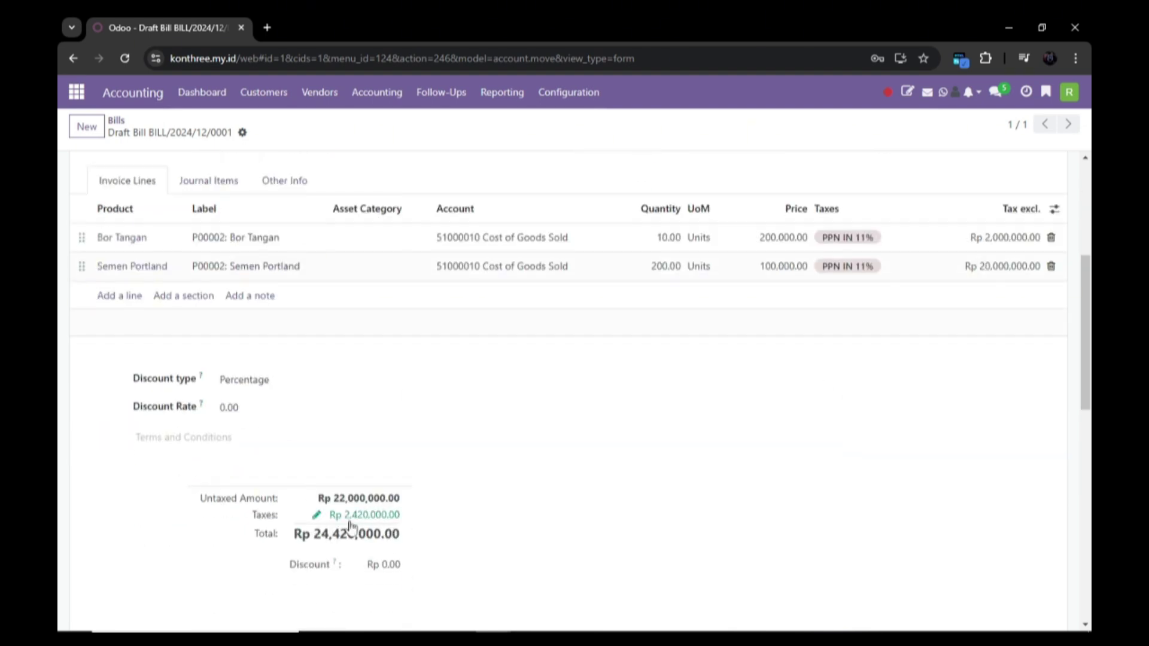
{"action": "scroll", "coordinate": [264, 433], "scroll_direction": "up", "scroll_amount": 3}
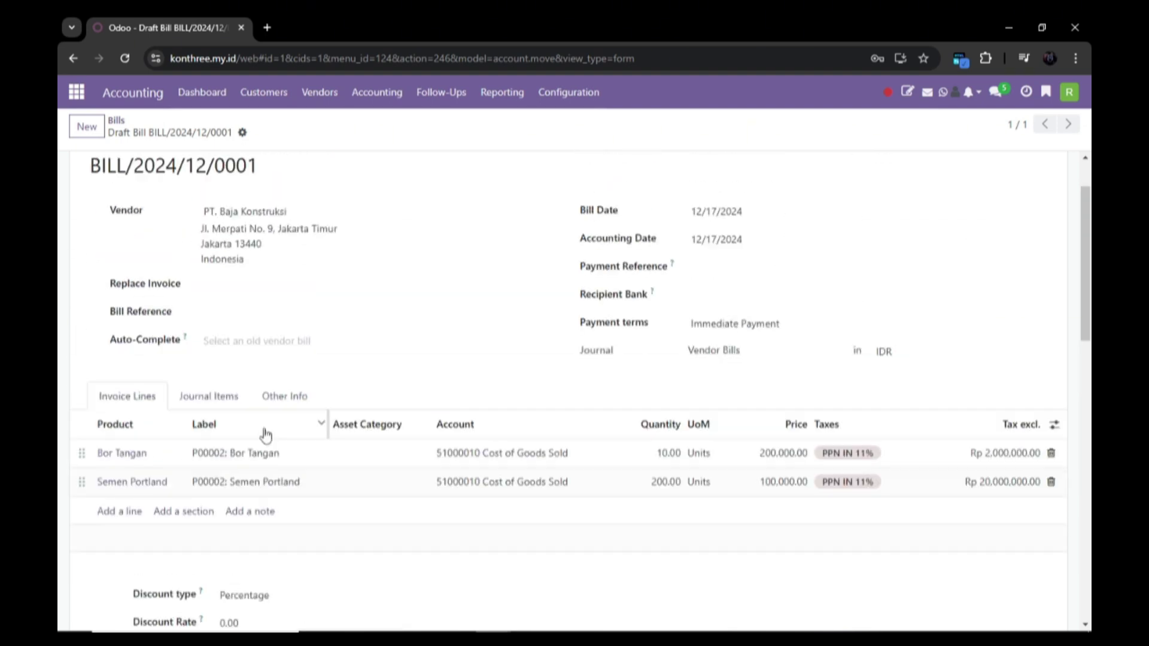
{"action": "scroll", "coordinate": [341, 392], "scroll_direction": "up", "scroll_amount": 1}
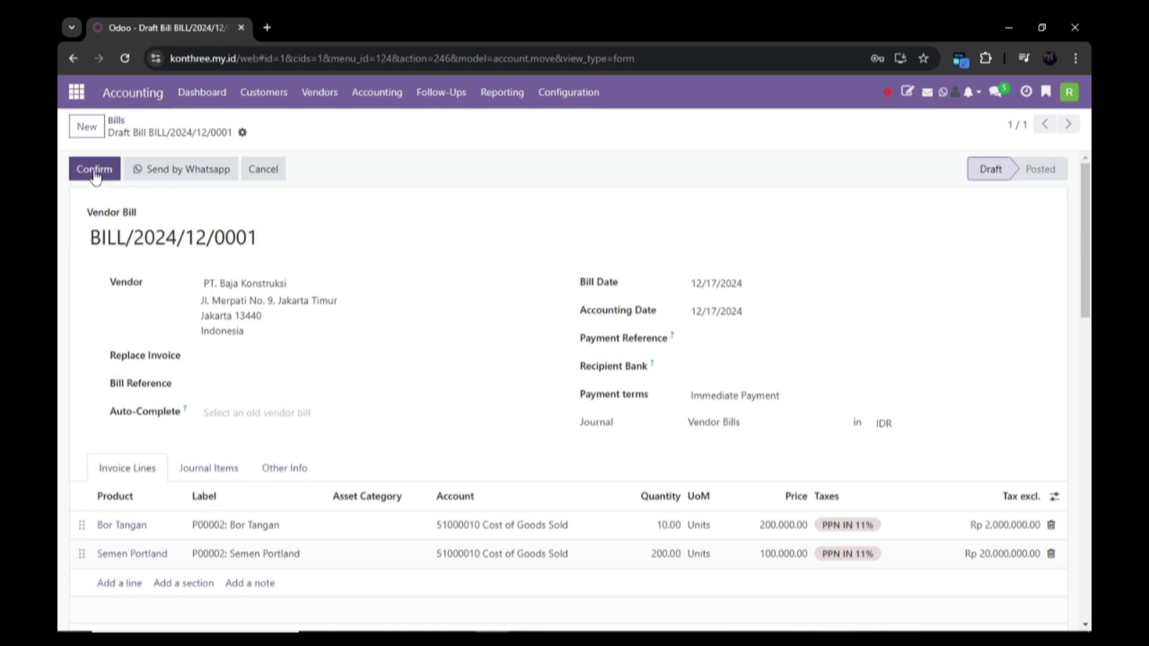
Step: Post BILL/2024/12/0001, pay its full Rp 24,420,000, and return to the vendor bills list
{"action": "left_click", "coordinate": [95, 173]}
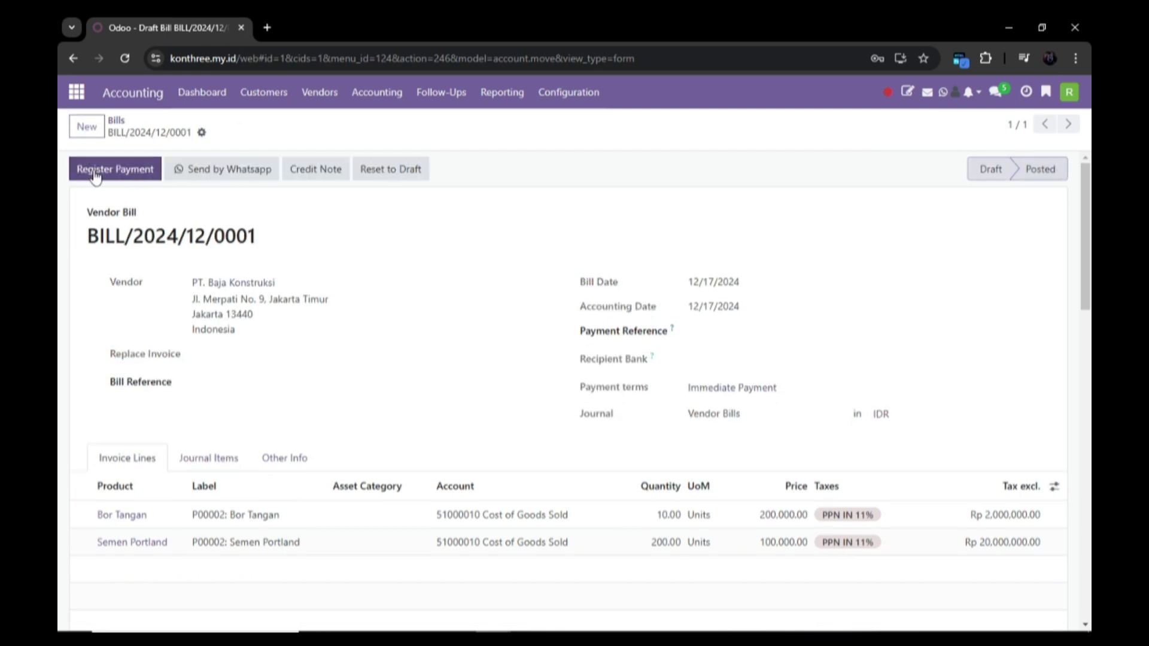
{"action": "left_click", "coordinate": [136, 171]}
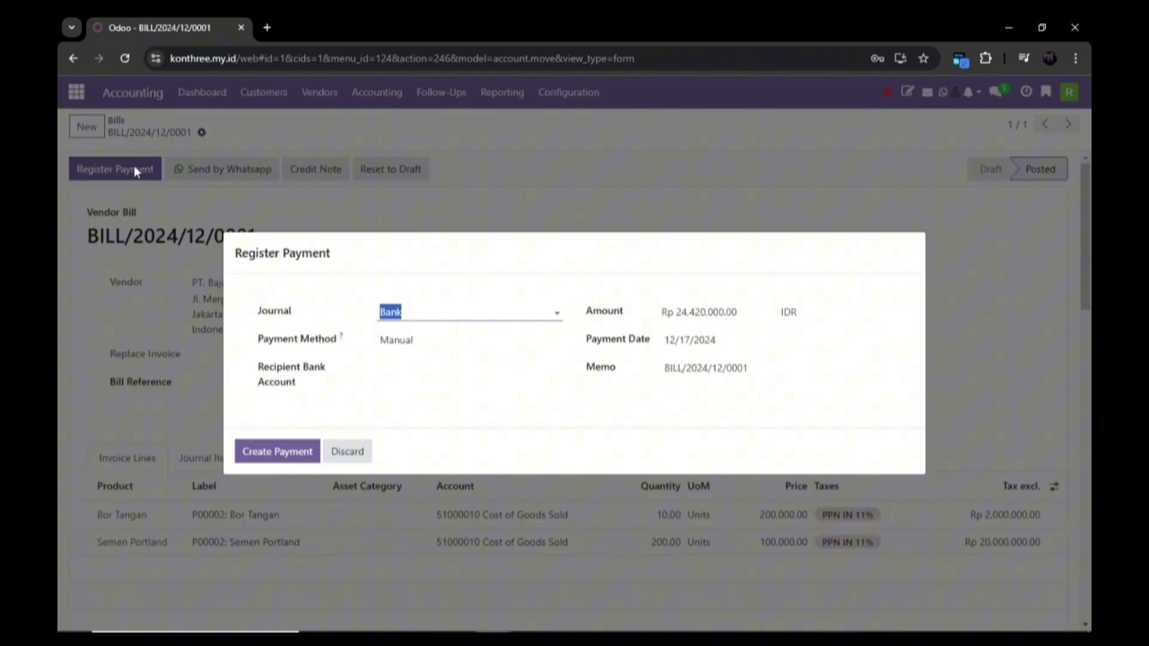
{"action": "left_click", "coordinate": [276, 451]}
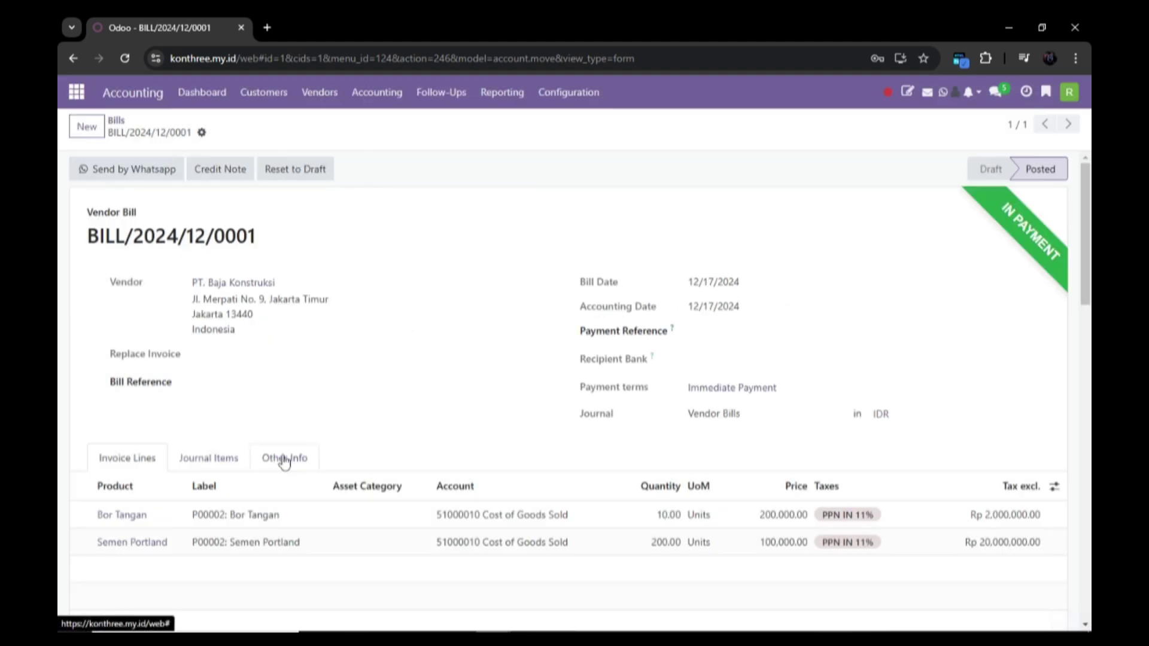
{"action": "scroll", "coordinate": [282, 456], "scroll_direction": "down", "scroll_amount": 4}
{"action": "scroll", "coordinate": [299, 299], "scroll_direction": "up", "scroll_amount": 4}
{"action": "left_click", "coordinate": [318, 93]}
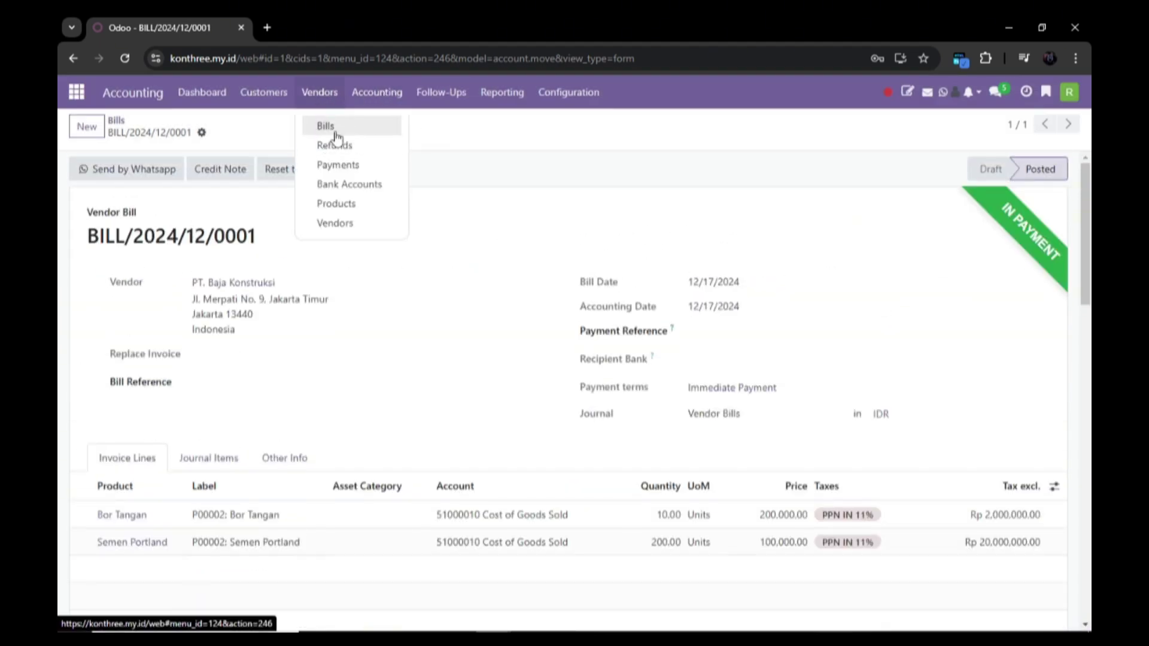
{"action": "left_click", "coordinate": [331, 125]}
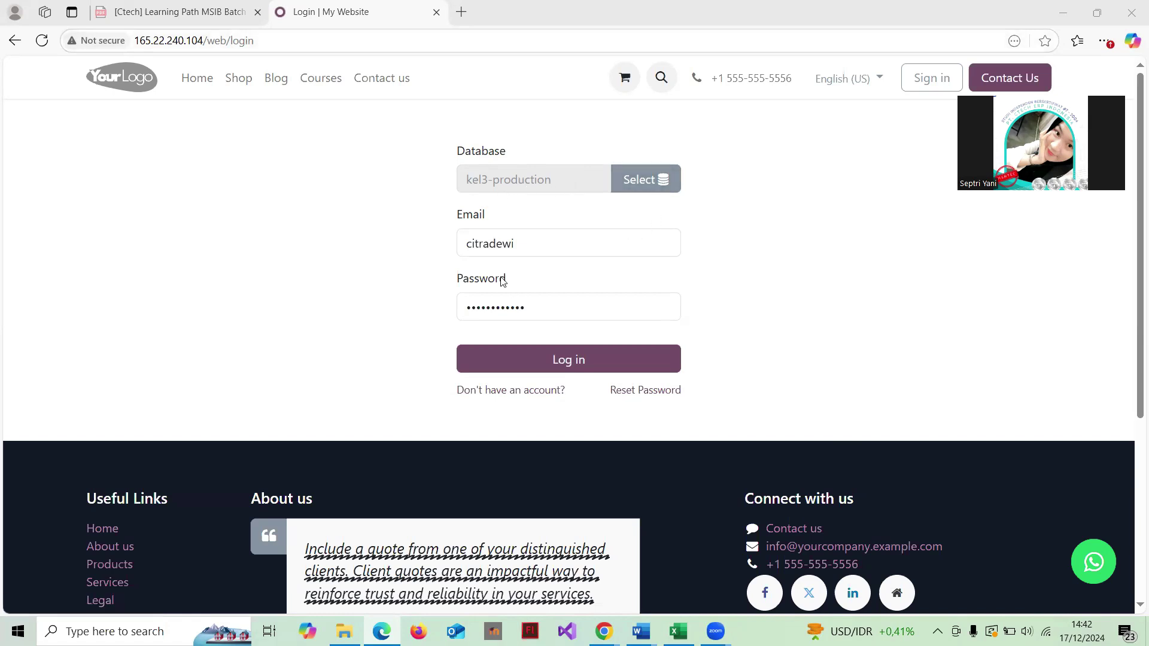
Step: Log in to the production database, decline saving the password, and open Accounting
{"action": "left_click", "coordinate": [579, 361]}
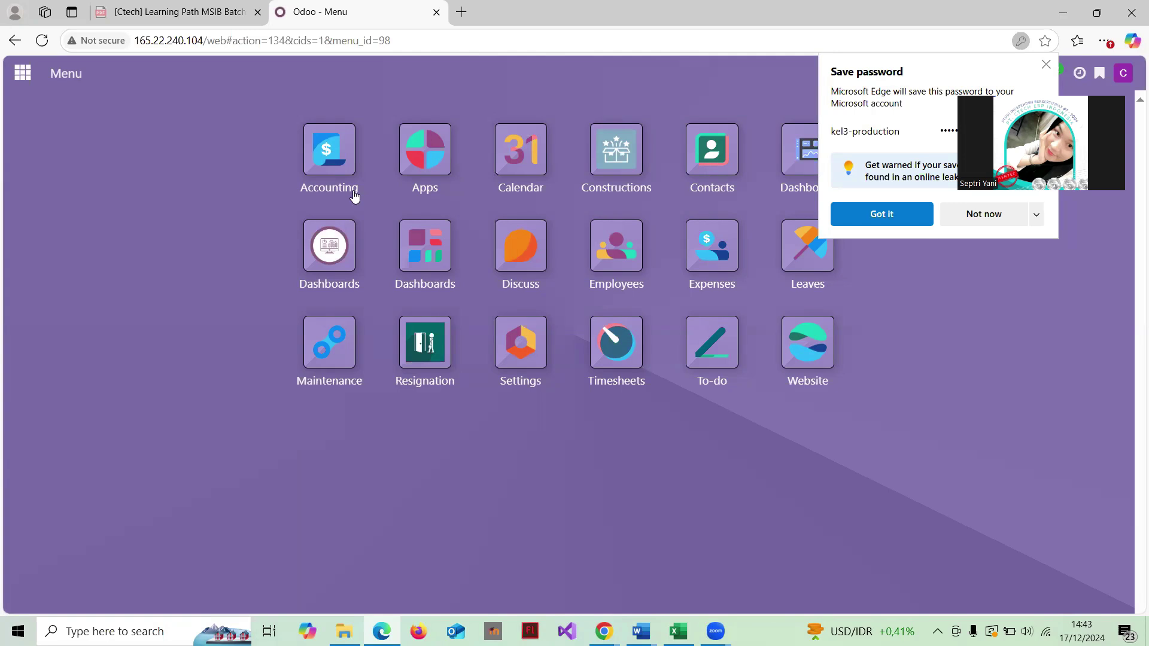
{"action": "left_click", "coordinate": [969, 224]}
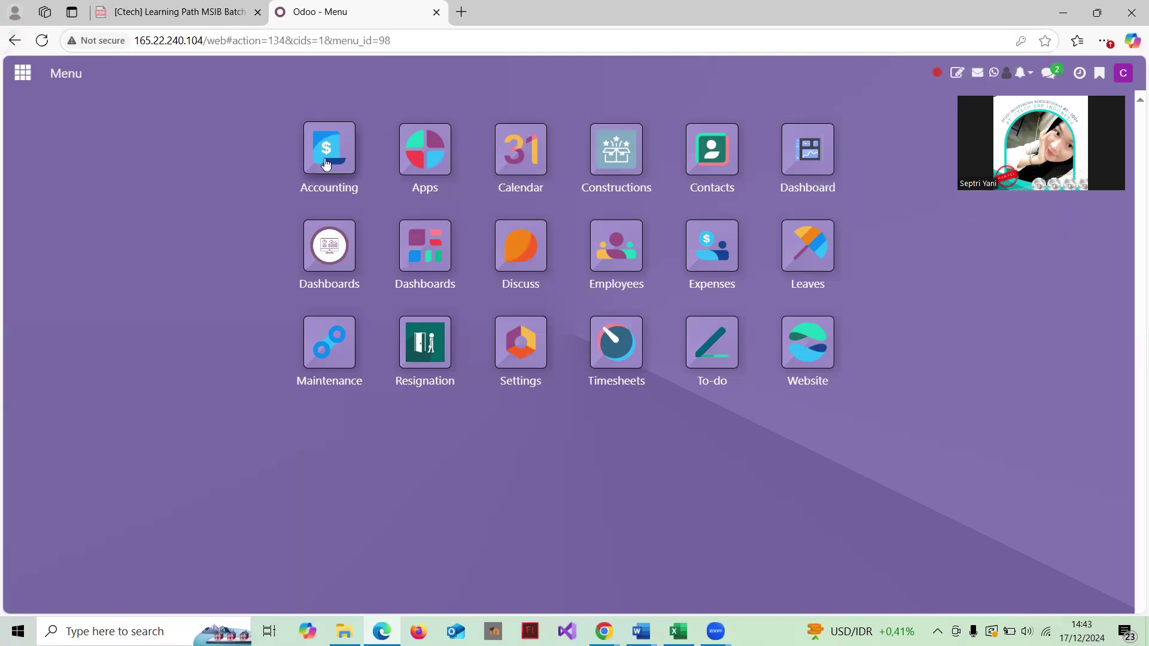
{"action": "left_click", "coordinate": [326, 165]}
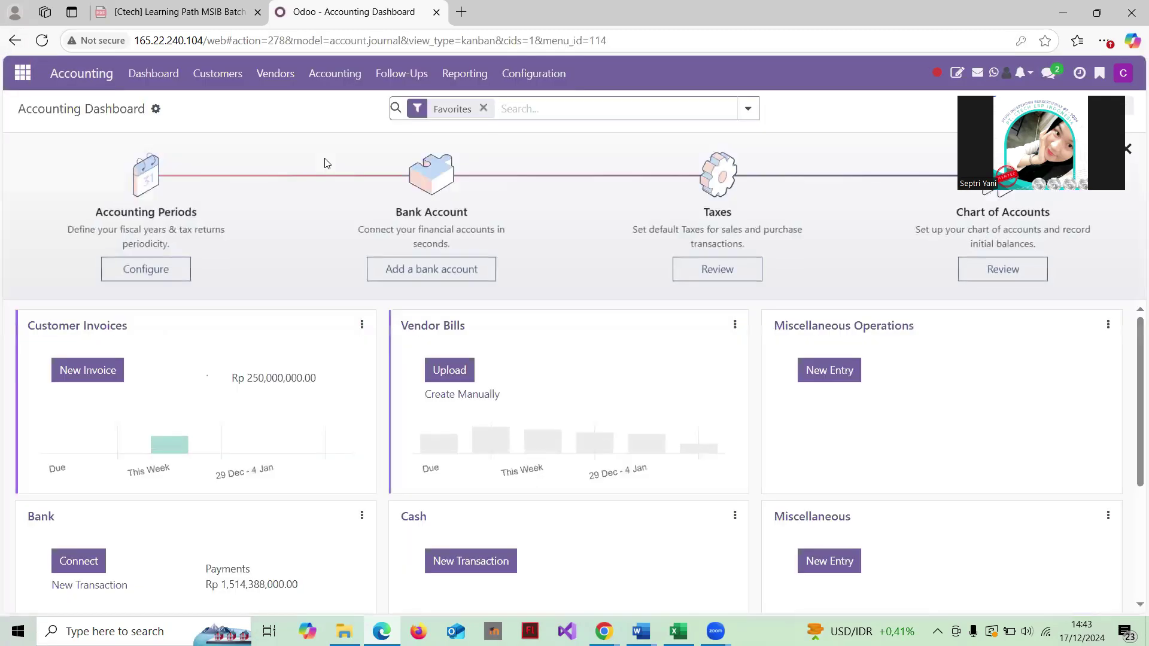
Step: Open the Chart of Accounts list from the Configuration menu
{"action": "left_click", "coordinate": [277, 78]}
{"action": "left_click", "coordinate": [329, 76]}
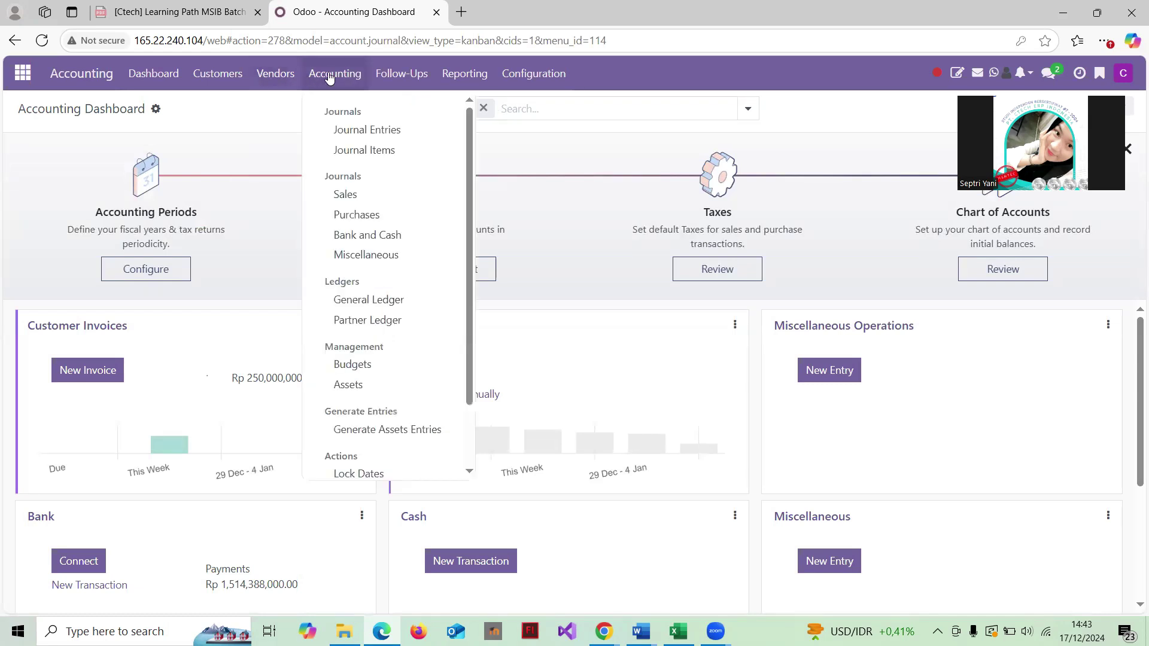
{"action": "scroll", "coordinate": [399, 263], "scroll_direction": "down", "scroll_amount": 1}
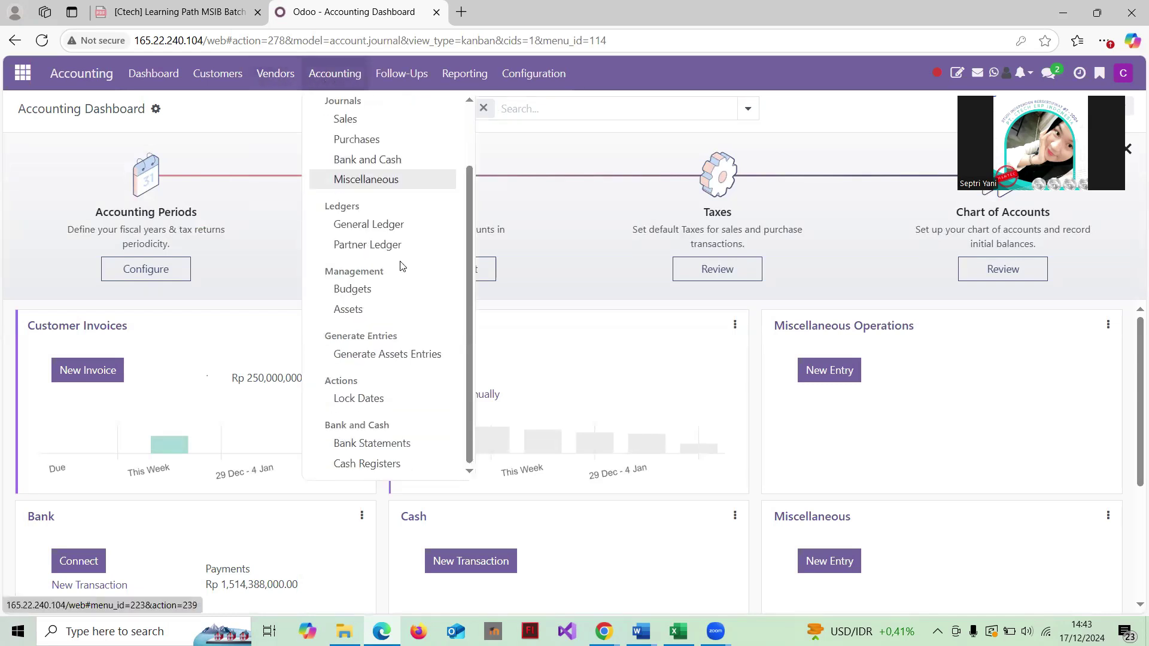
{"action": "scroll", "coordinate": [397, 264], "scroll_direction": "up", "scroll_amount": 1}
{"action": "left_click", "coordinate": [533, 73]}
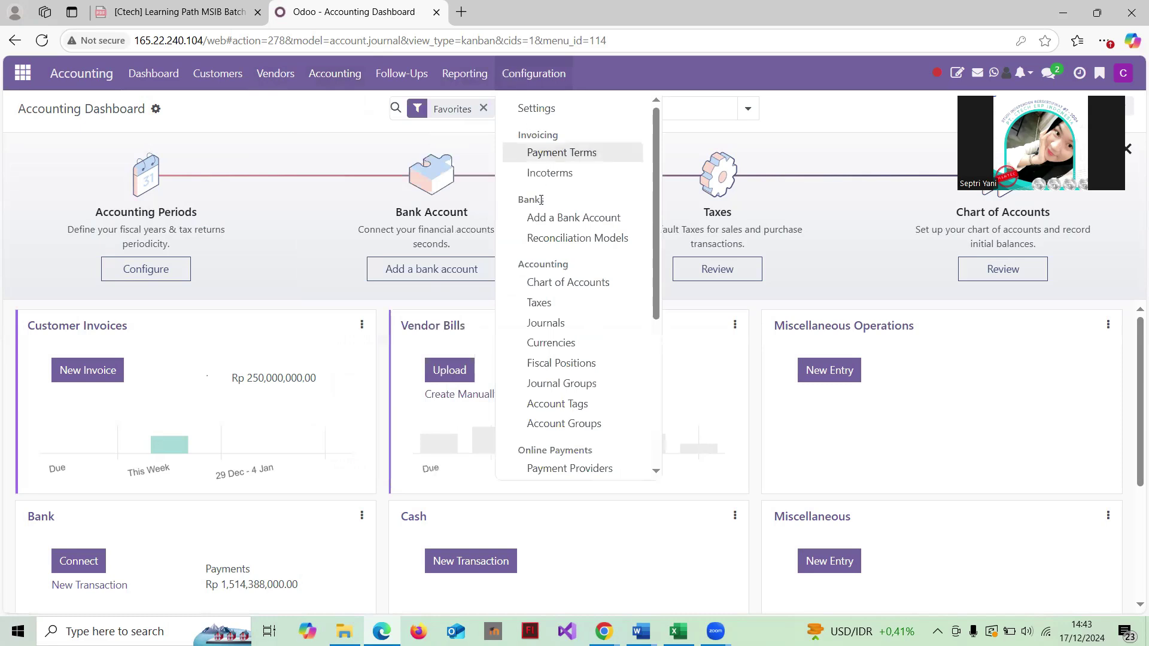
{"action": "scroll", "coordinate": [536, 210], "scroll_direction": "down", "scroll_amount": 1}
{"action": "left_click", "coordinate": [562, 237]}
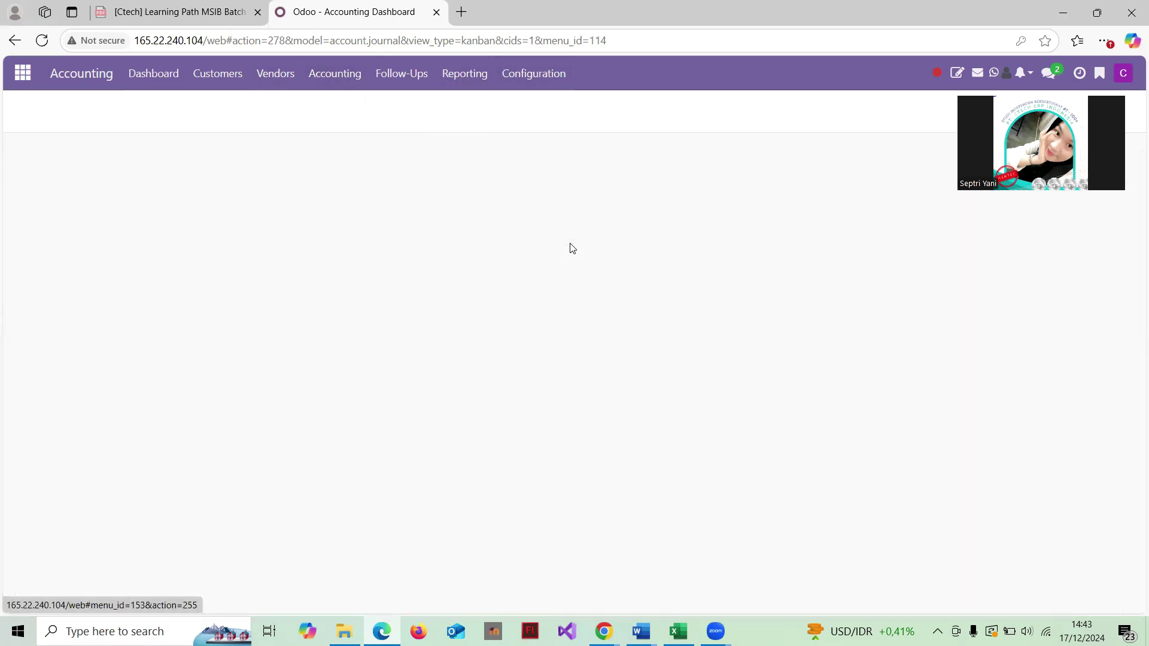
Step: Load '01. CoA .csv' into the importer, test it, and return to Chart of Accounts
{"action": "left_click", "coordinate": [164, 111]}
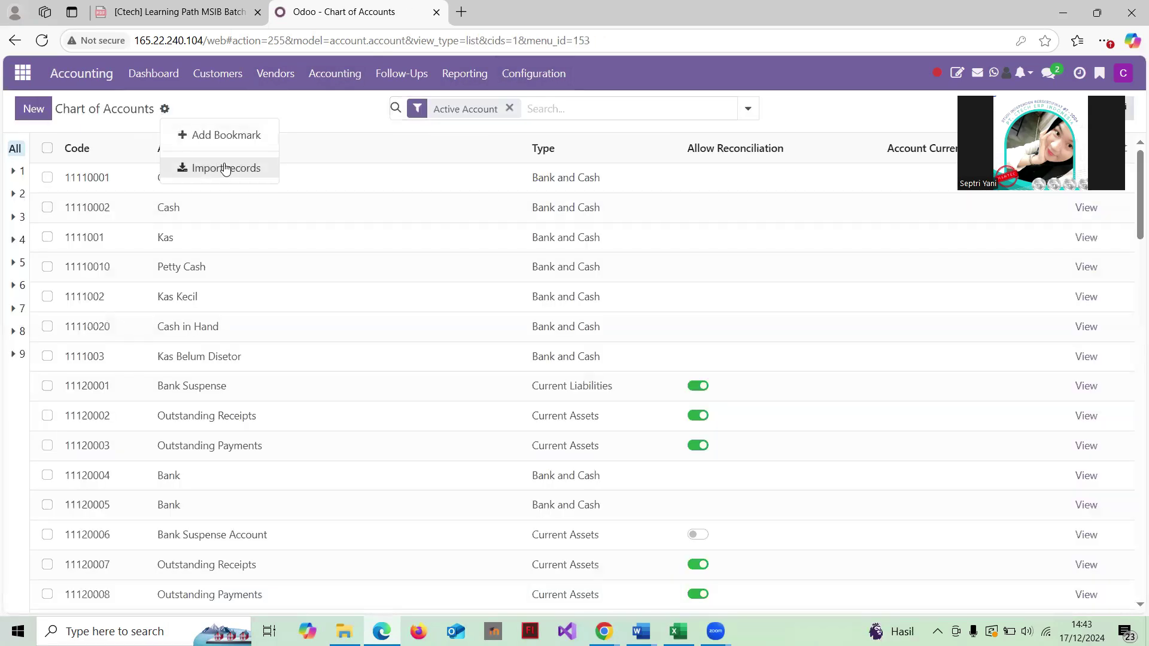
{"action": "left_click", "coordinate": [226, 167]}
{"action": "left_click", "coordinate": [67, 109]}
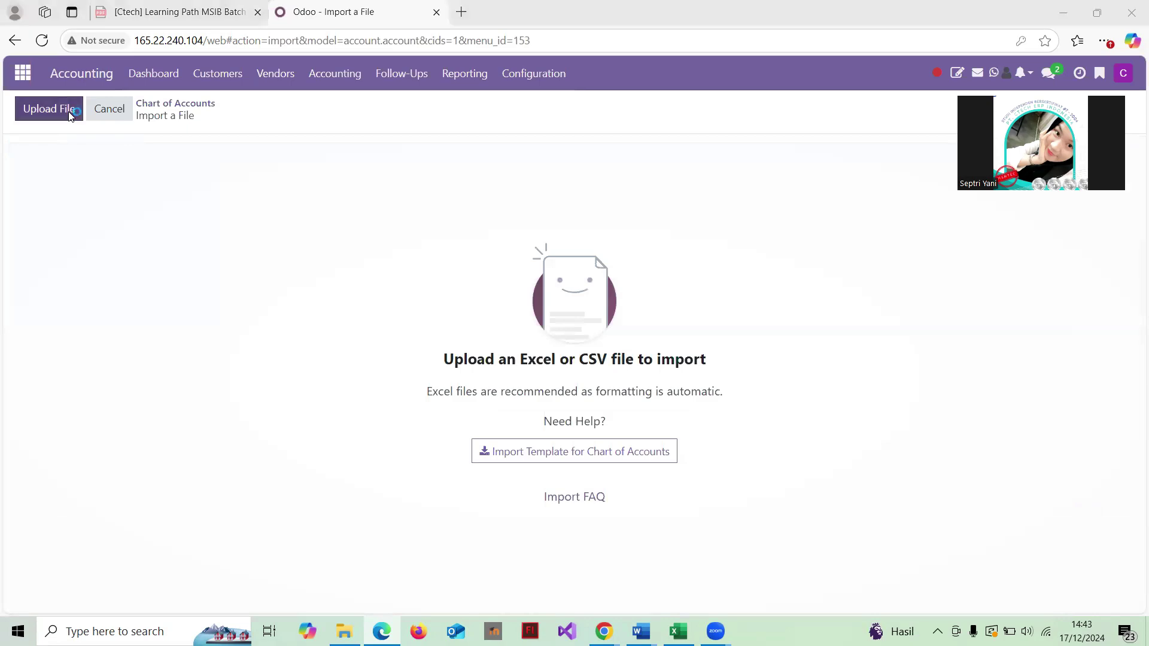
{"action": "left_click", "coordinate": [262, 107]}
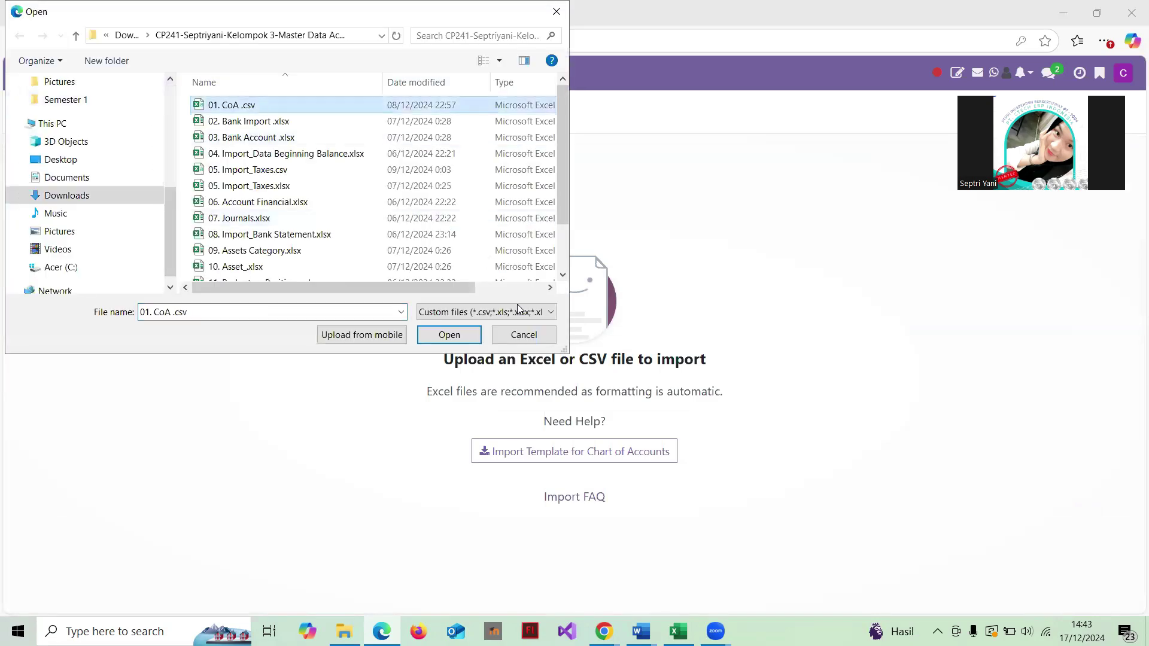
{"action": "left_click", "coordinate": [449, 335]}
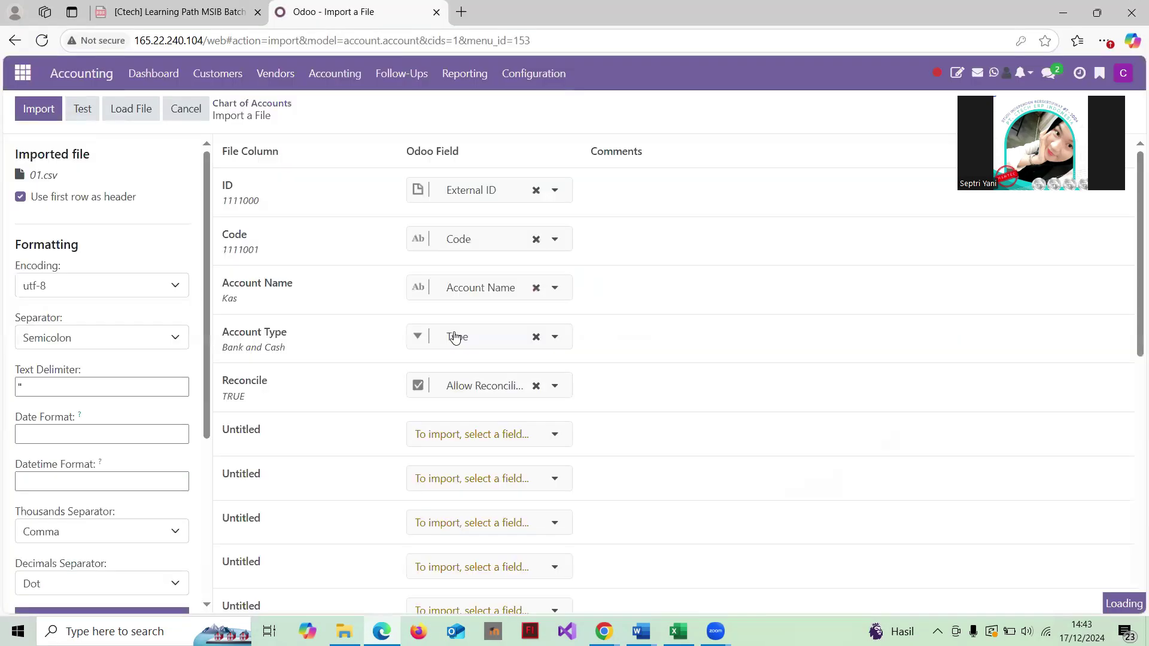
{"action": "left_click", "coordinate": [82, 109]}
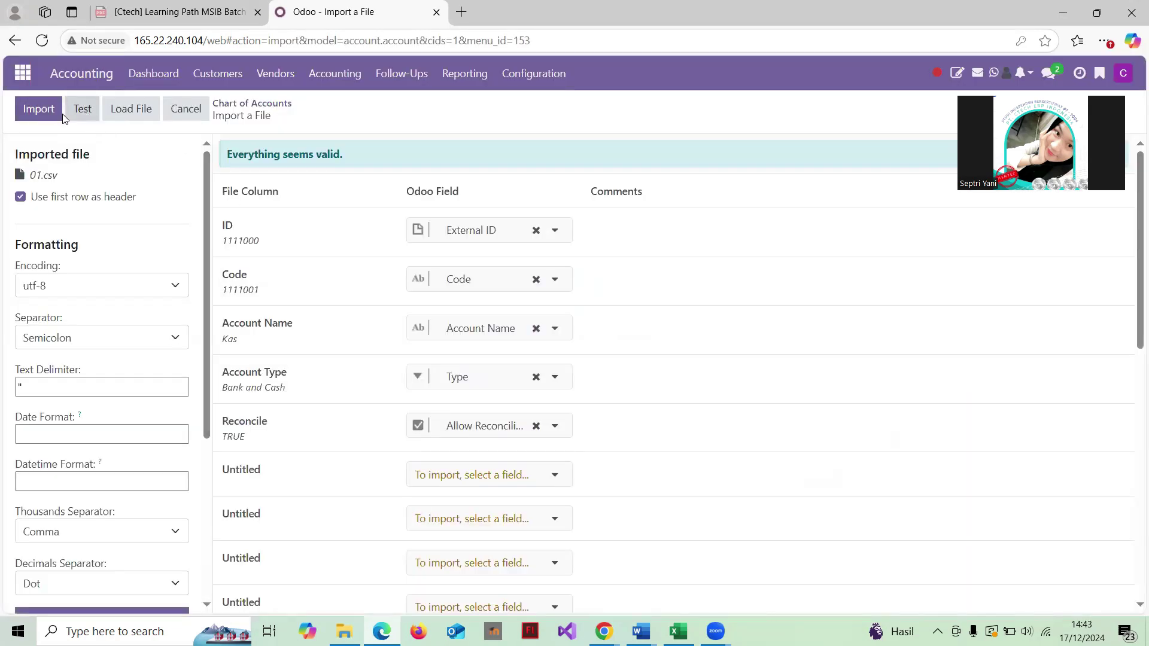
{"action": "left_click", "coordinate": [251, 104]}
{"action": "scroll", "coordinate": [354, 351], "scroll_direction": "down", "scroll_amount": 11}
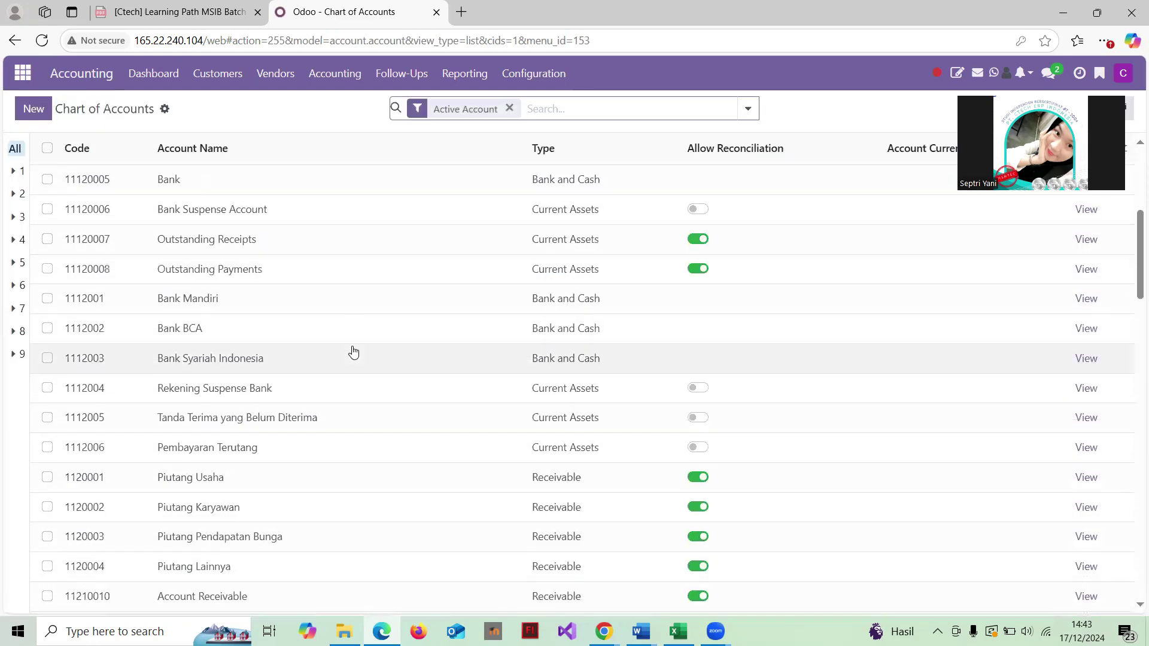
Step: Review the accounts list, then open Asset Categories: Bangunan, Kendaraan, Peralatan Kantor, Mesin
{"action": "scroll", "coordinate": [354, 351], "scroll_direction": "up", "scroll_amount": 6}
{"action": "scroll", "coordinate": [353, 352], "scroll_direction": "up", "scroll_amount": 5}
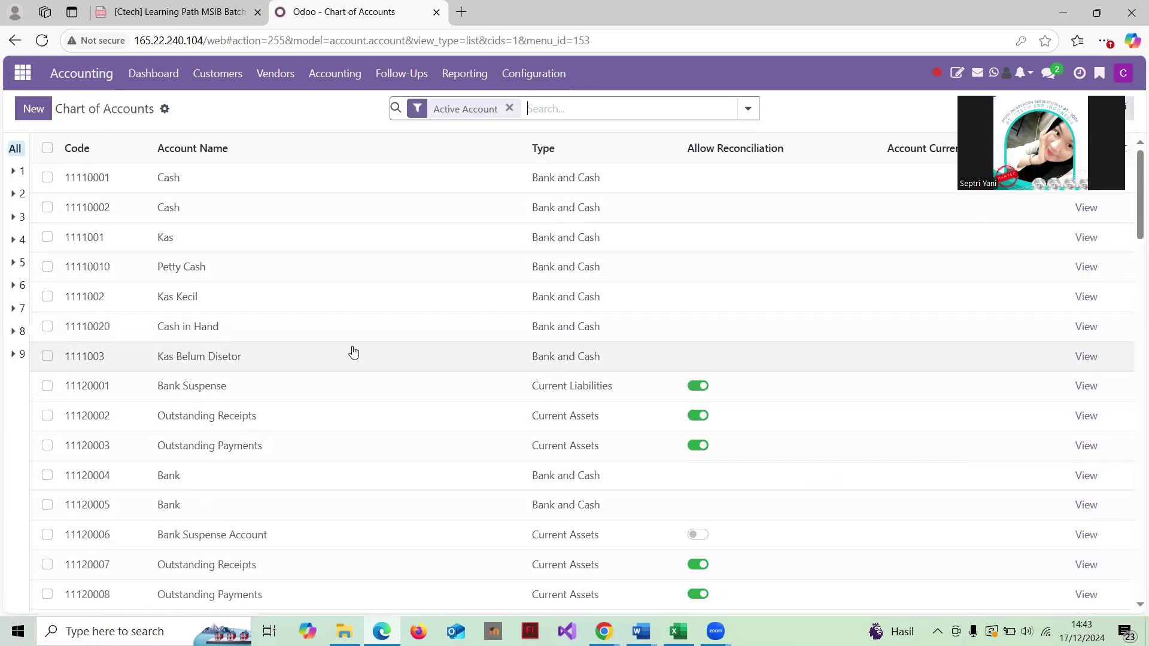
{"action": "scroll", "coordinate": [353, 352], "scroll_direction": "down", "scroll_amount": 4}
{"action": "scroll", "coordinate": [354, 352], "scroll_direction": "down", "scroll_amount": 20}
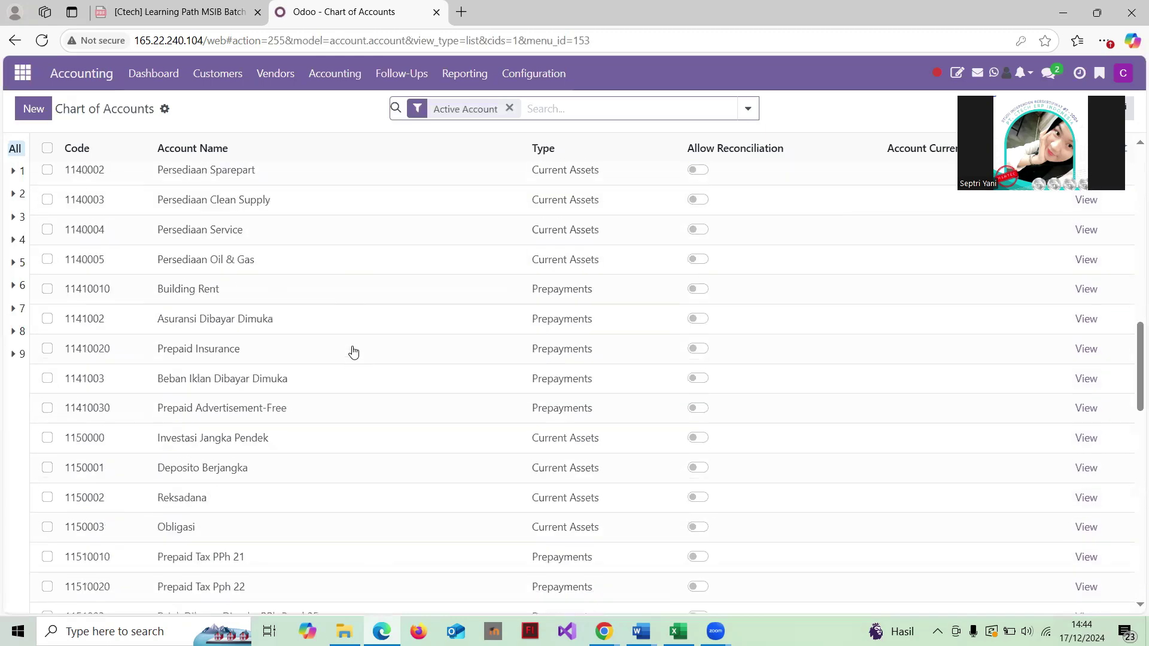
{"action": "scroll", "coordinate": [353, 352], "scroll_direction": "down", "scroll_amount": 11}
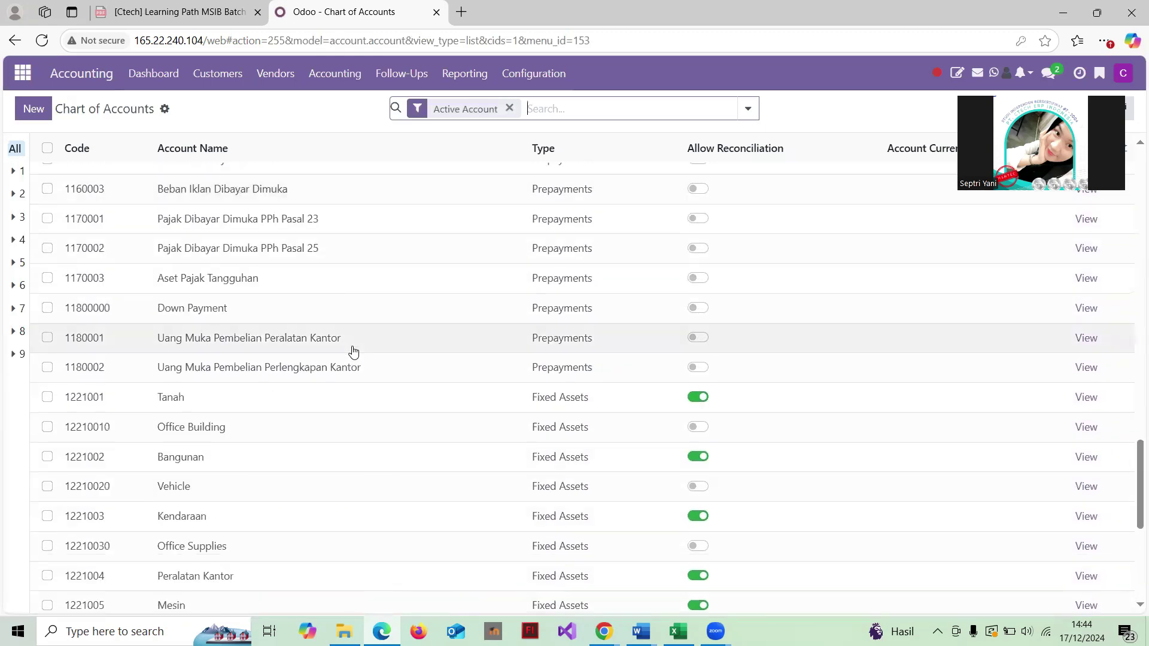
{"action": "scroll", "coordinate": [354, 352], "scroll_direction": "up", "scroll_amount": 18}
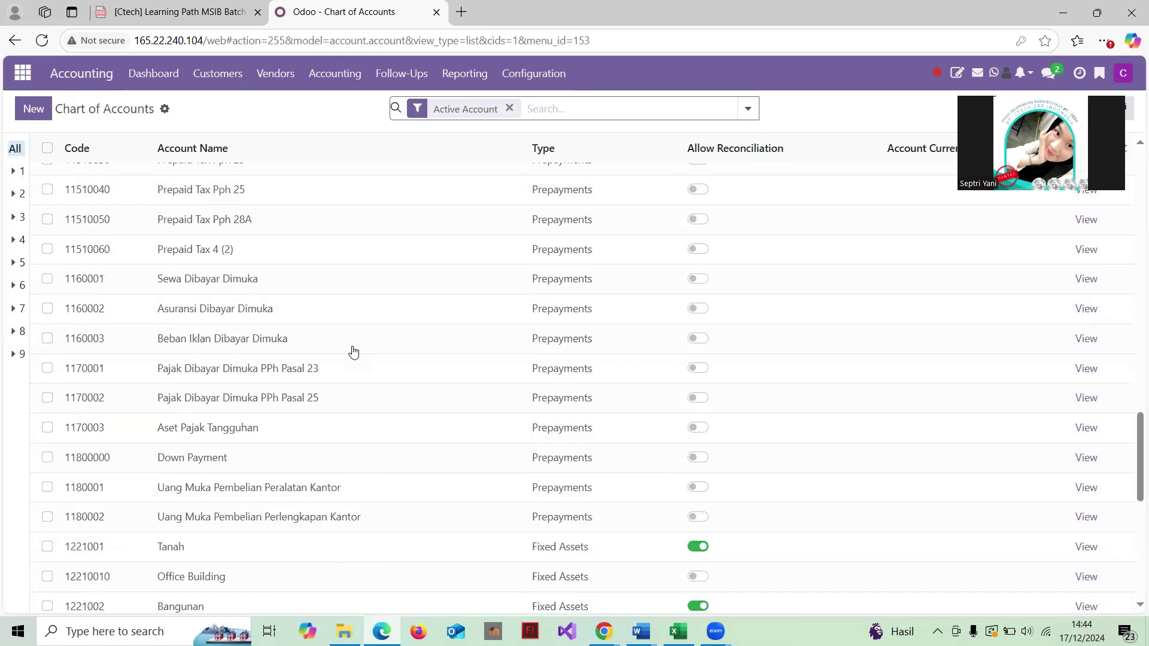
{"action": "scroll", "coordinate": [354, 351], "scroll_direction": "up", "scroll_amount": 6}
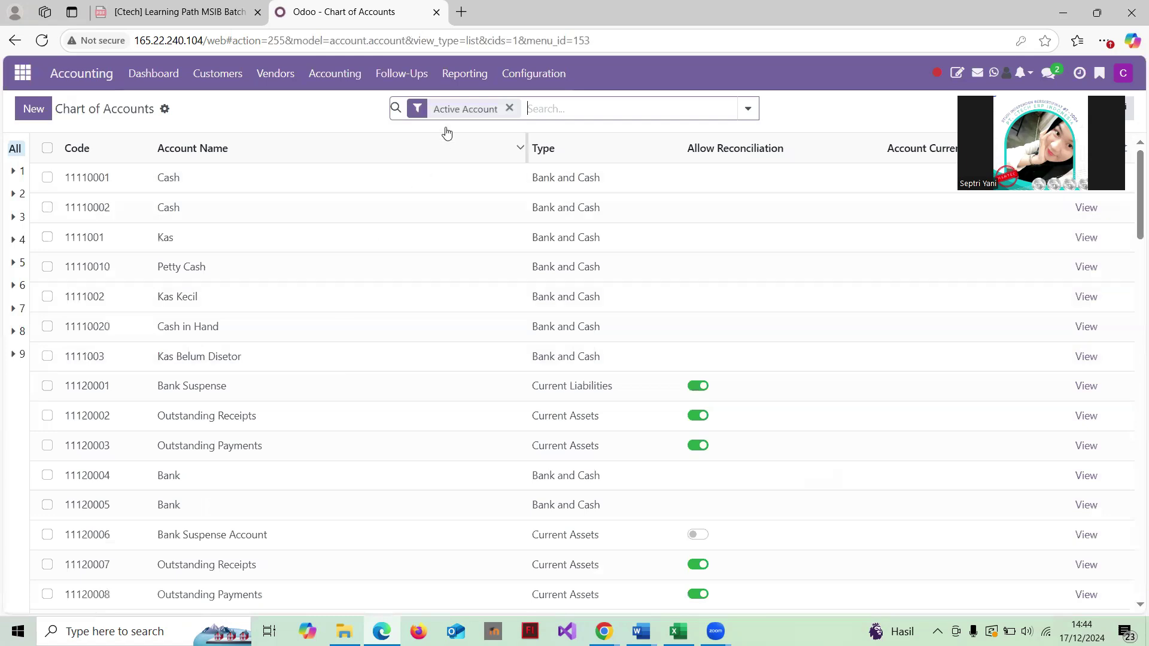
{"action": "left_click", "coordinate": [327, 74]}
{"action": "mouse_move", "coordinate": [533, 73]}
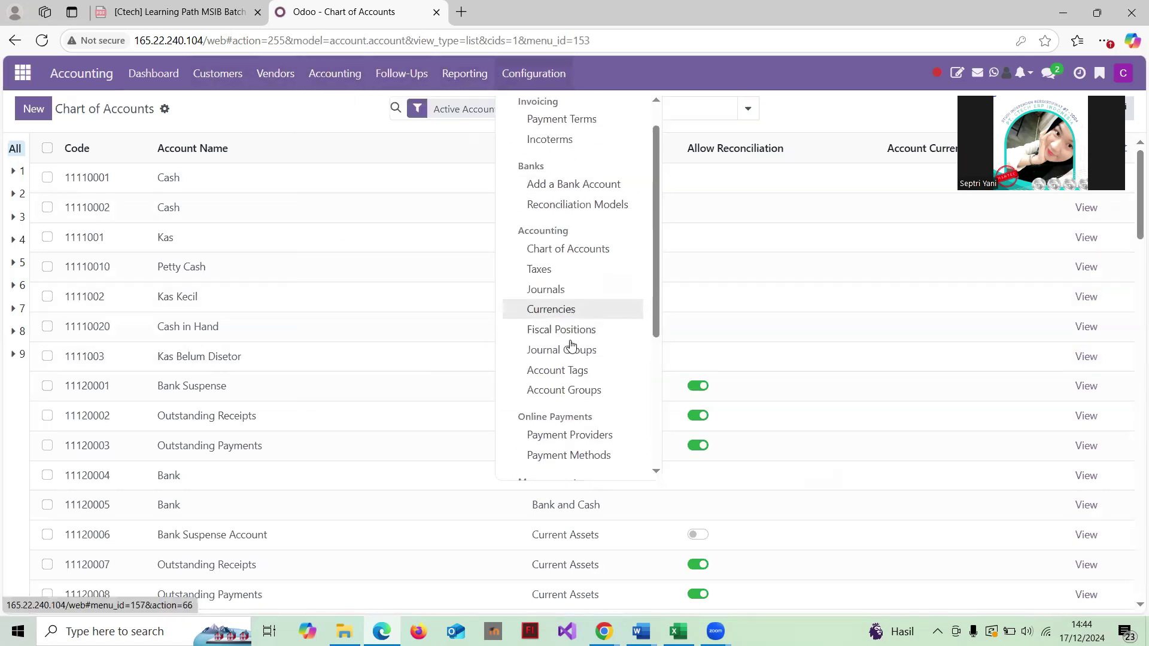
{"action": "scroll", "coordinate": [571, 345], "scroll_direction": "down", "scroll_amount": 4}
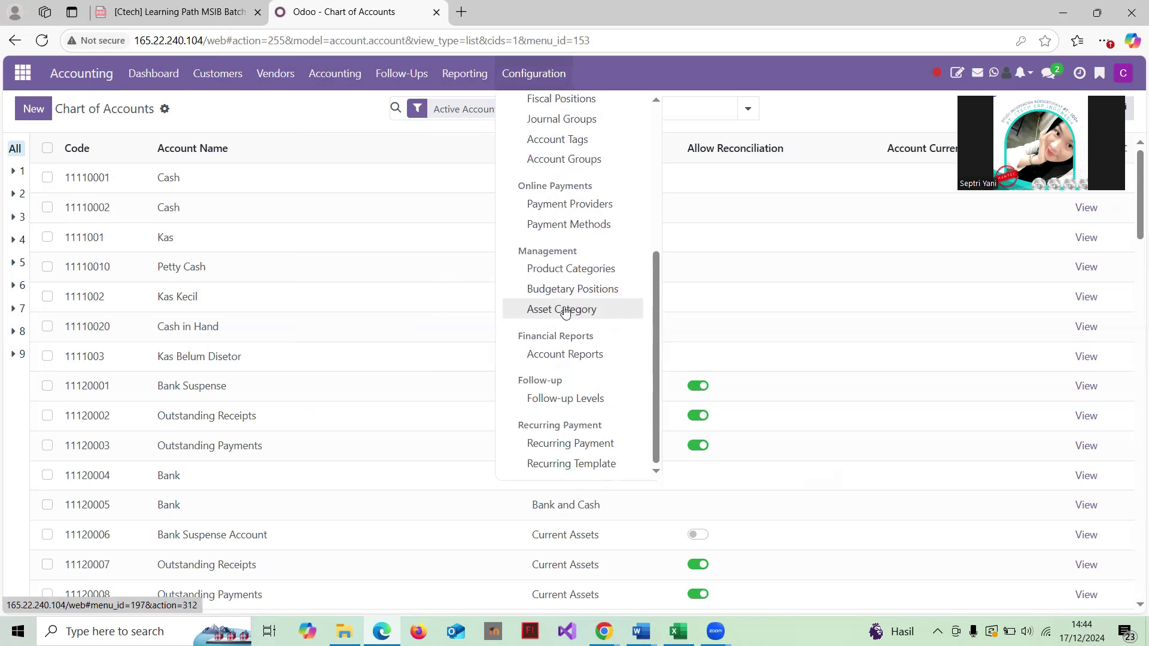
{"action": "left_click", "coordinate": [565, 310]}
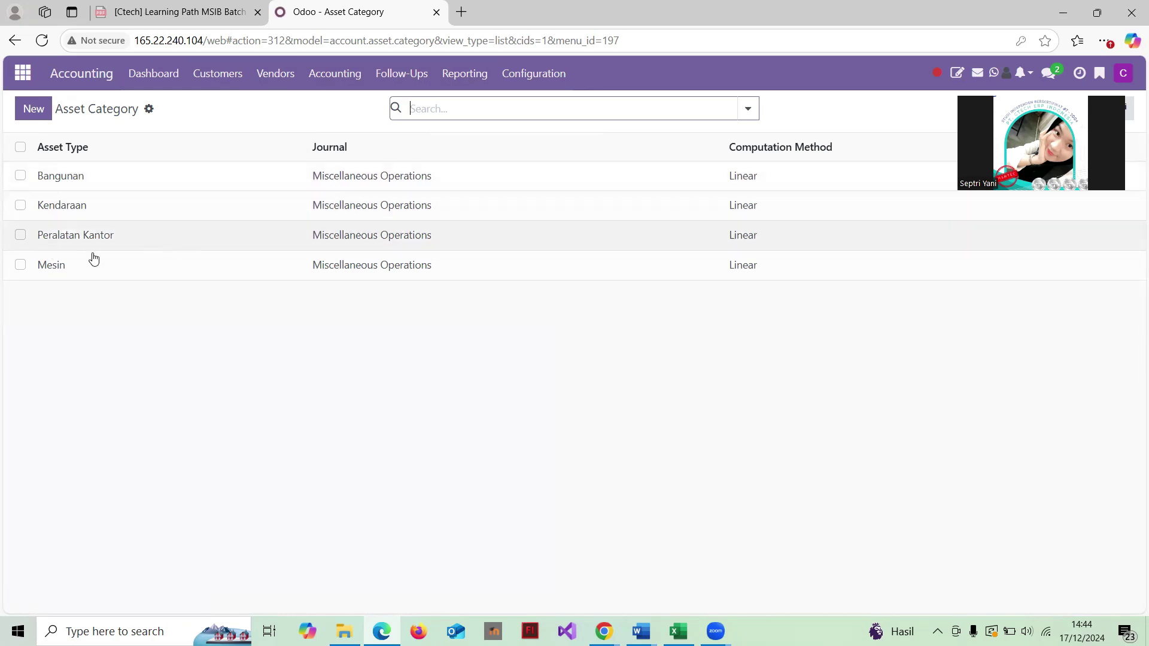
Step: View the Assets Analysis chart of unposted amounts by asset category
{"action": "left_click", "coordinate": [509, 75]}
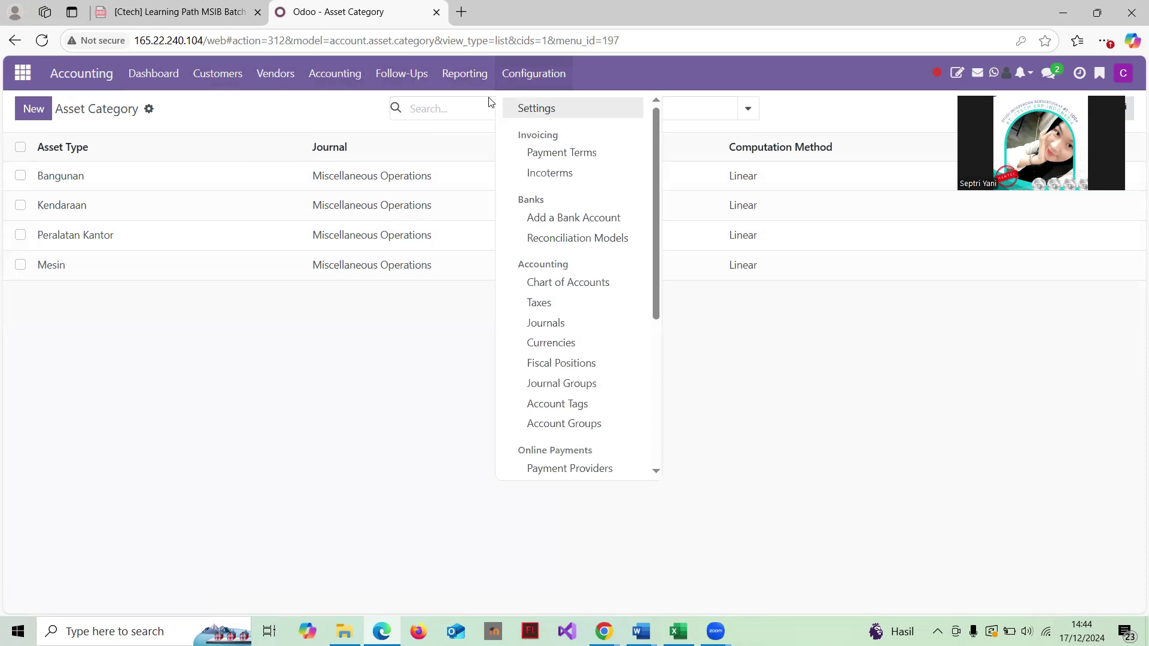
{"action": "left_click", "coordinate": [464, 73]}
{"action": "scroll", "coordinate": [511, 257], "scroll_direction": "down", "scroll_amount": 2}
{"action": "scroll", "coordinate": [511, 305], "scroll_direction": "up", "scroll_amount": 1}
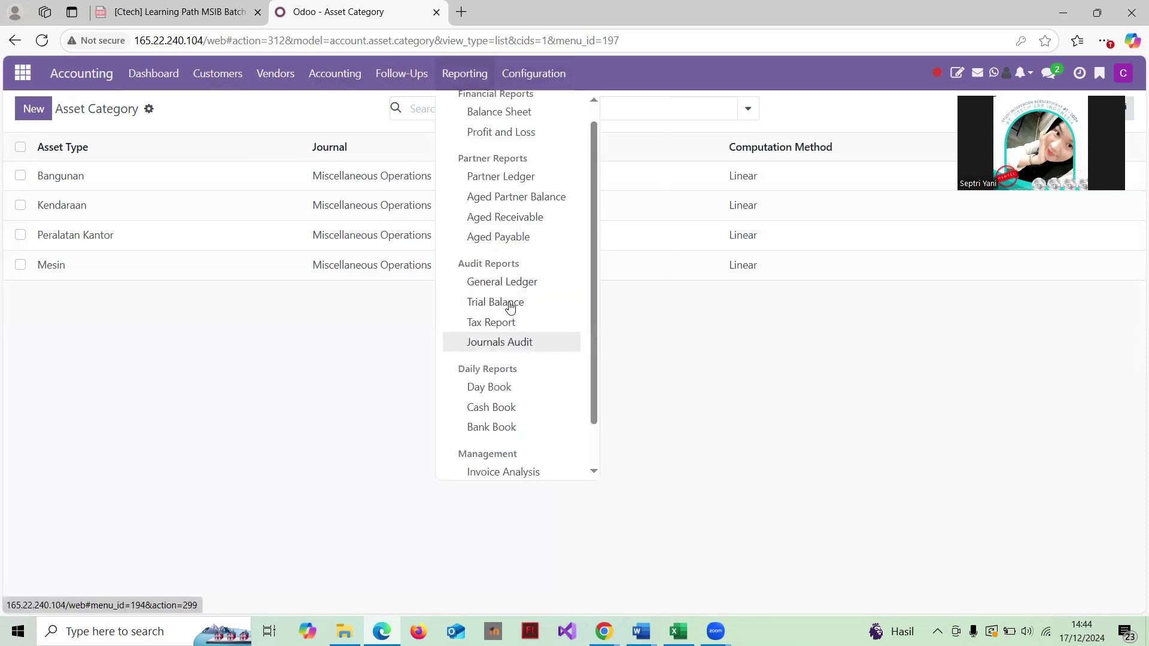
{"action": "scroll", "coordinate": [513, 371], "scroll_direction": "down", "scroll_amount": 1}
{"action": "left_click", "coordinate": [508, 464]}
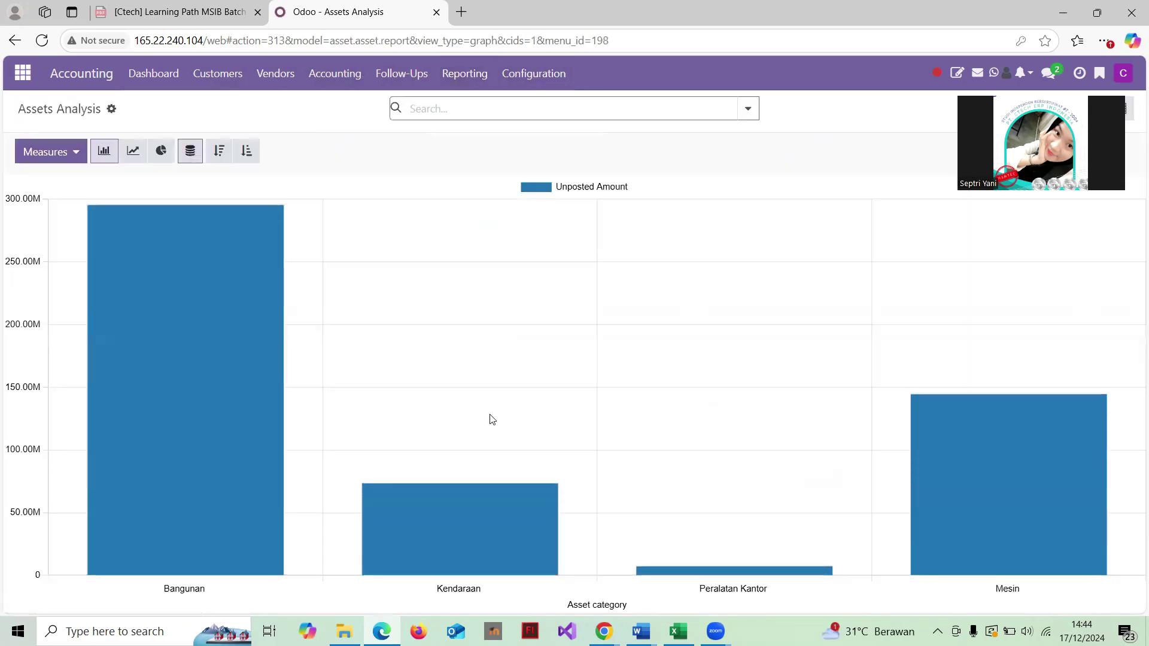
Step: Open the list of all assets from the Accounting menu
{"action": "left_click", "coordinate": [335, 73]}
{"action": "scroll", "coordinate": [358, 310], "scroll_direction": "down", "scroll_amount": 1}
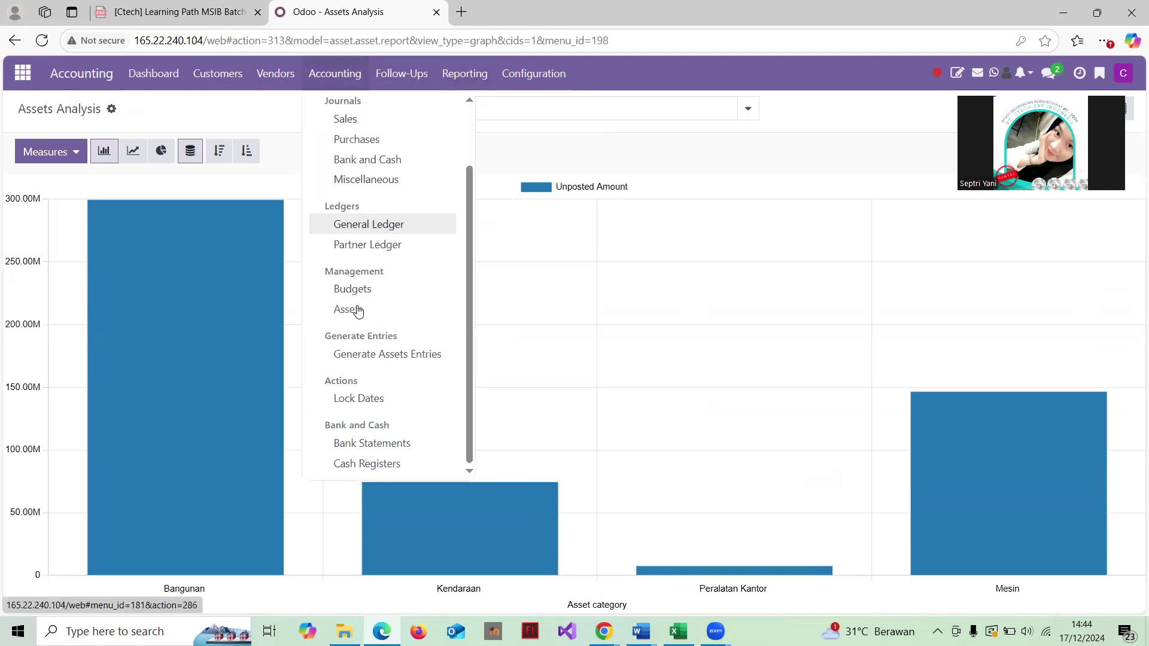
{"action": "scroll", "coordinate": [358, 310], "scroll_direction": "up", "scroll_amount": 1}
{"action": "scroll", "coordinate": [358, 310], "scroll_direction": "down", "scroll_amount": 1}
{"action": "left_click", "coordinate": [358, 310]}
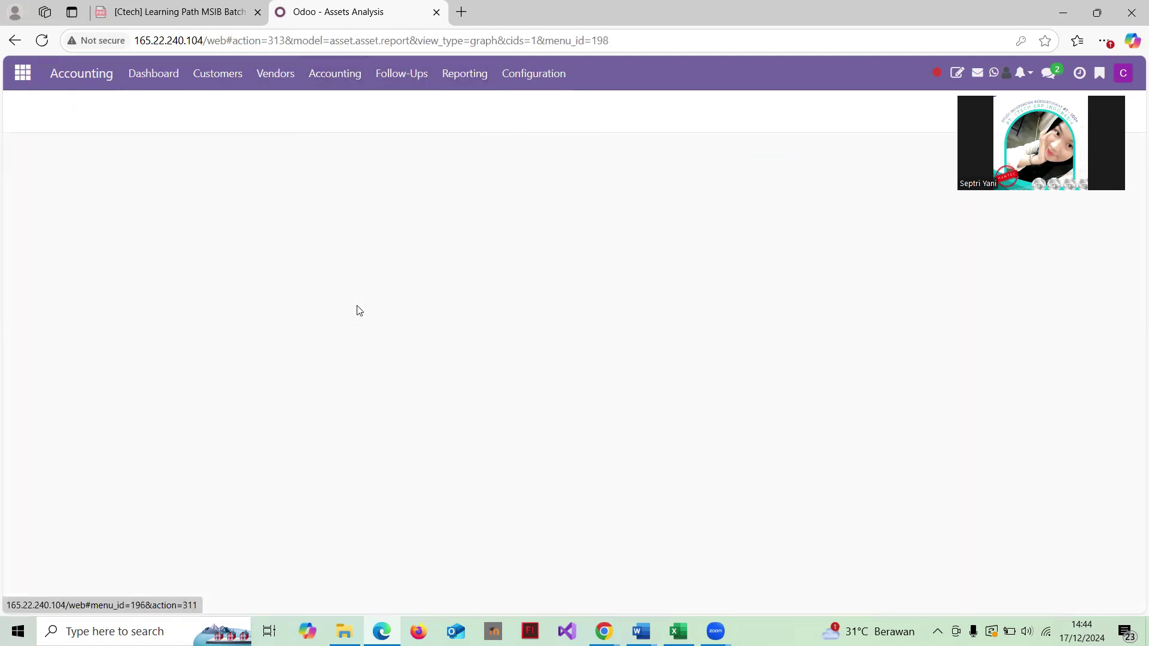
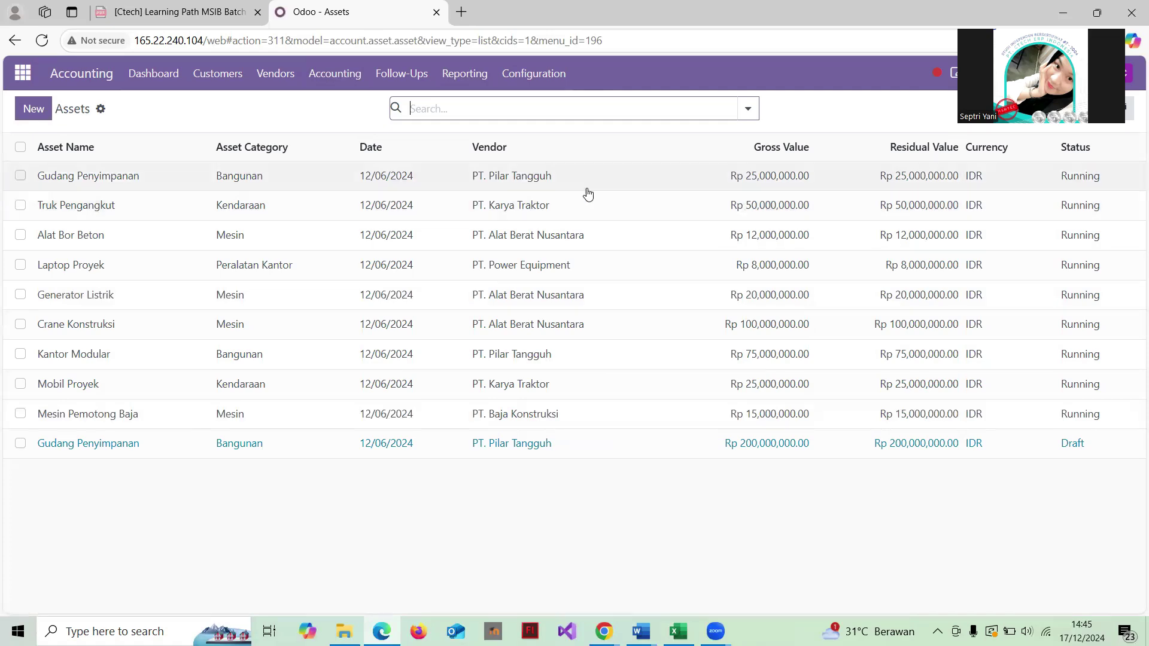
Step: Inspect the Gudang Penyimpanan asset's depreciation board, return to Assets, and browse the Accounting menu
{"action": "left_click", "coordinate": [569, 178]}
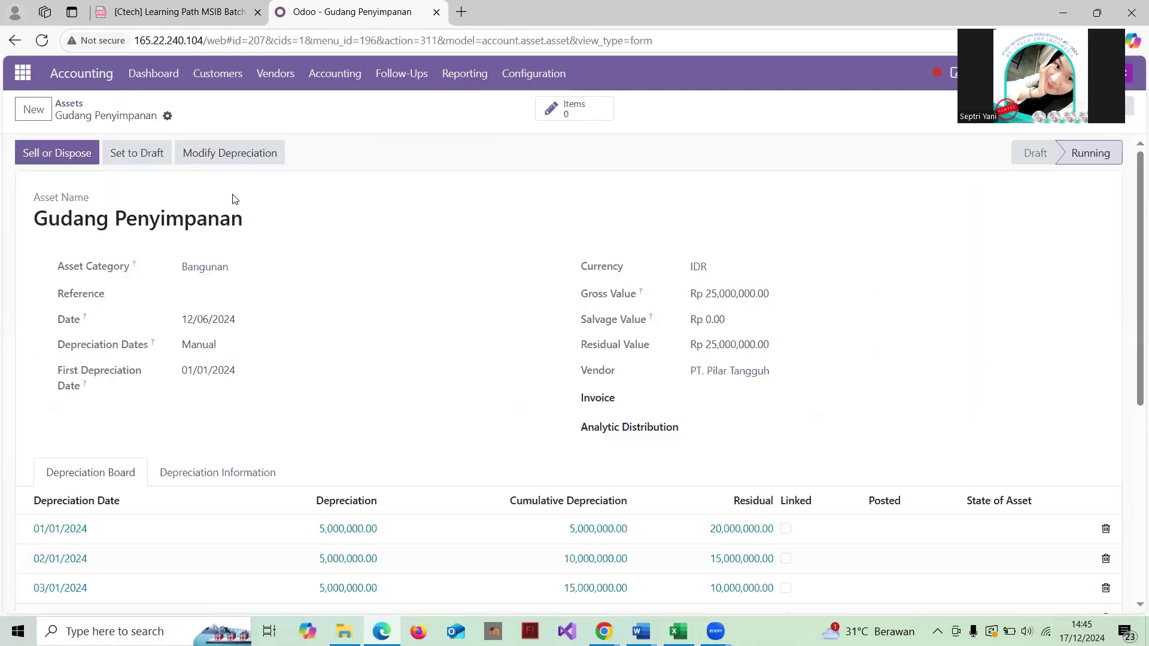
{"action": "left_click", "coordinate": [69, 104]}
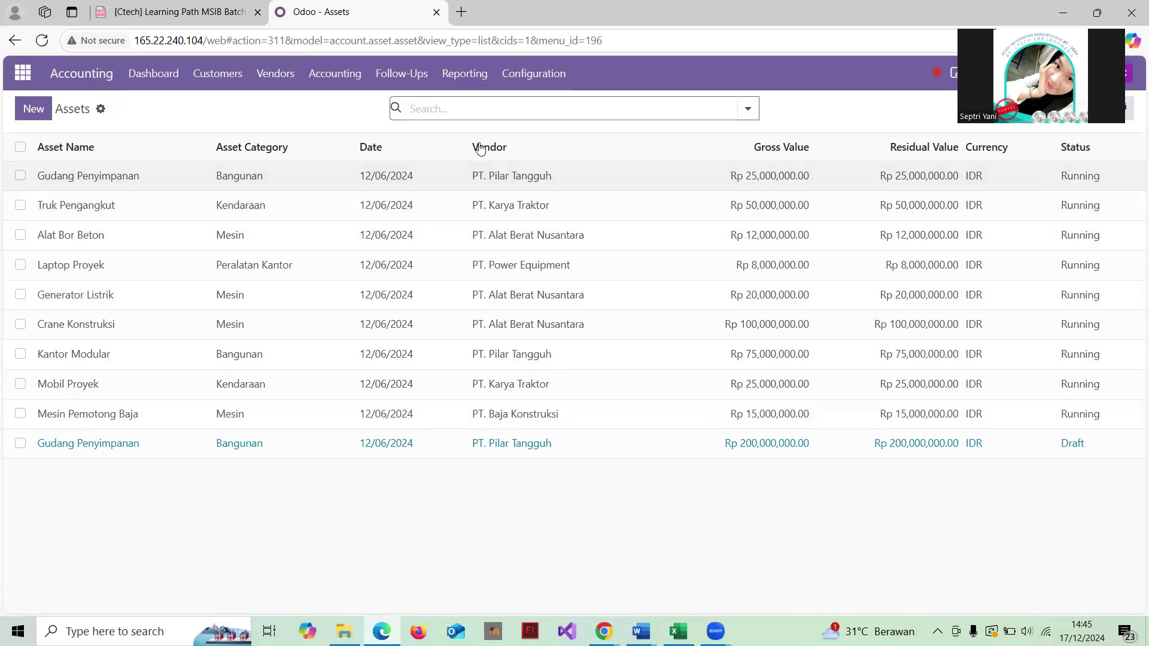
{"action": "left_click", "coordinate": [338, 82]}
{"action": "mouse_move", "coordinate": [404, 84]}
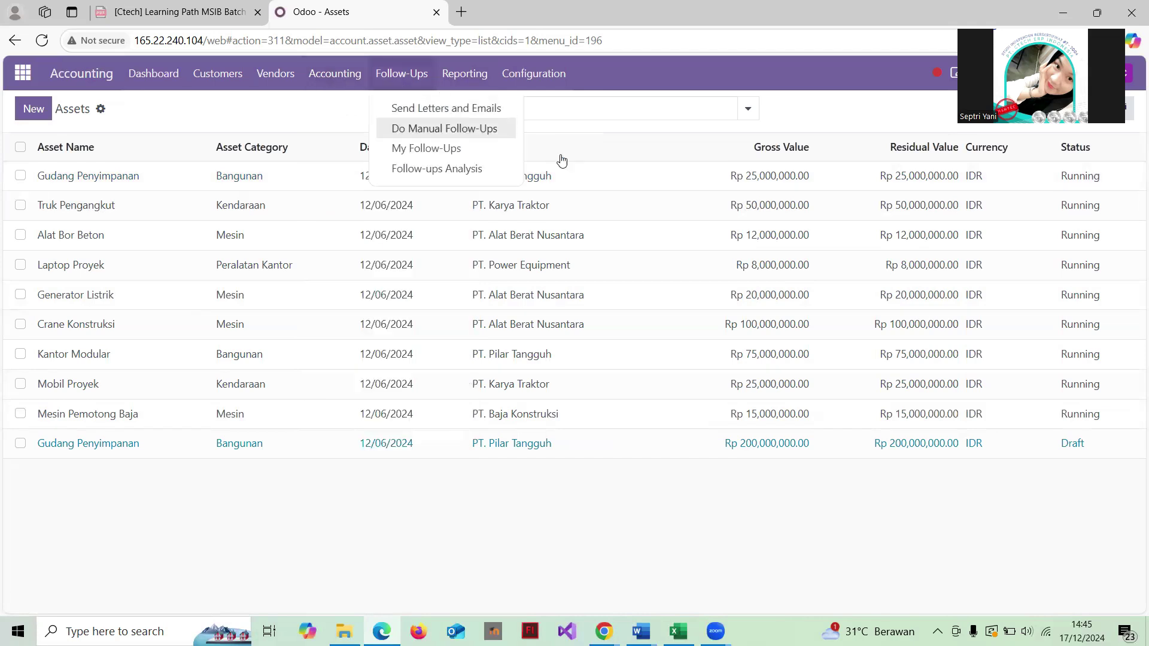
{"action": "left_click", "coordinate": [341, 125]}
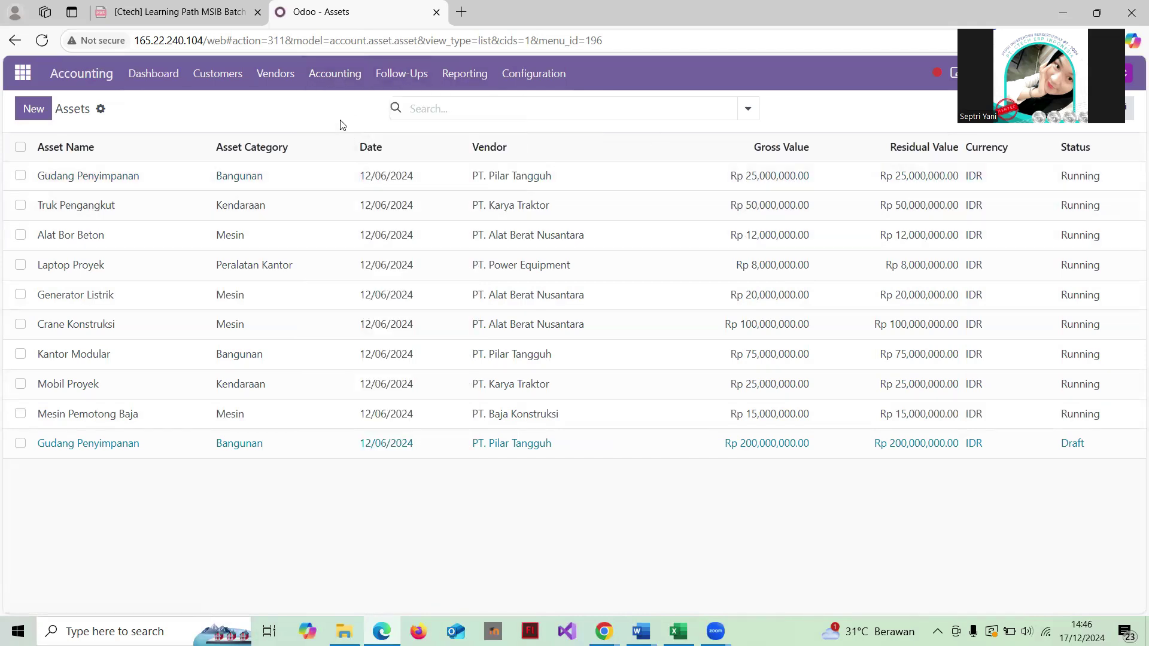
{"action": "left_click", "coordinate": [330, 82]}
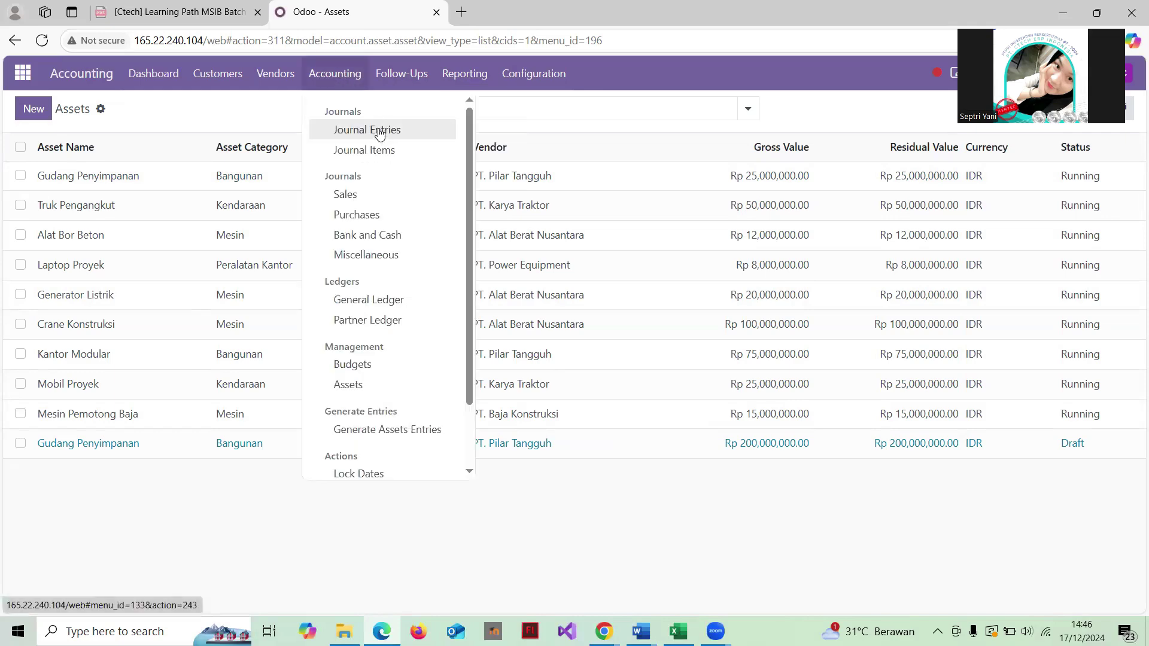
Step: Open Journal Entries and read through vendor payment PBNK1/2024/00006, then return to the list
{"action": "left_click", "coordinate": [379, 130]}
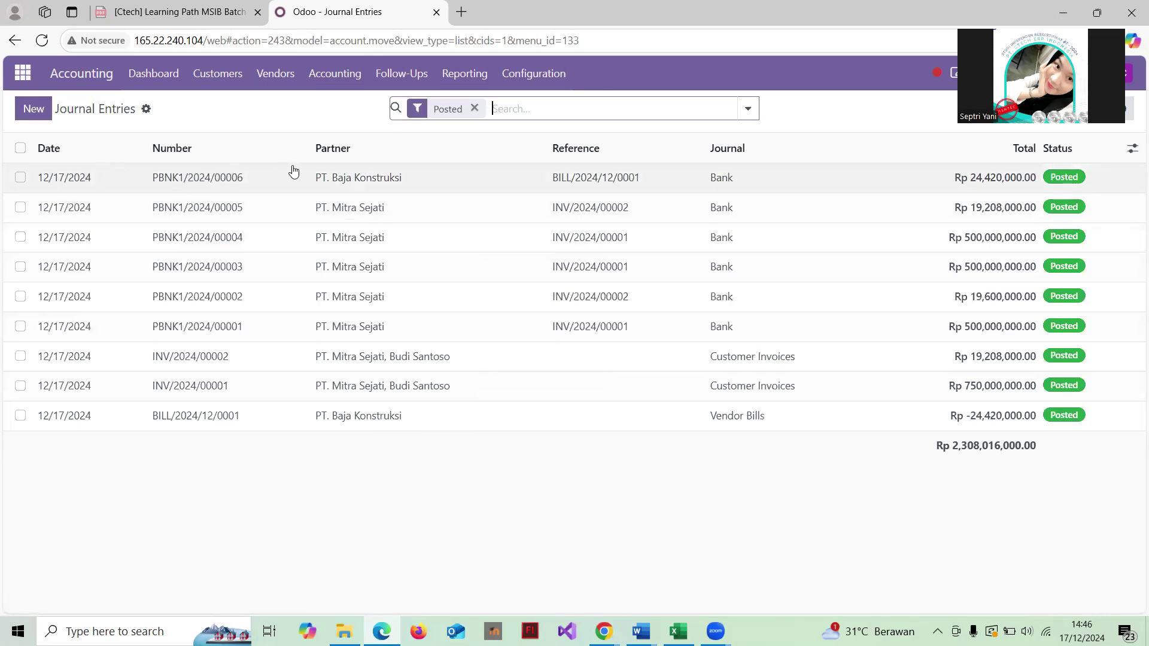
{"action": "left_click", "coordinate": [326, 185]}
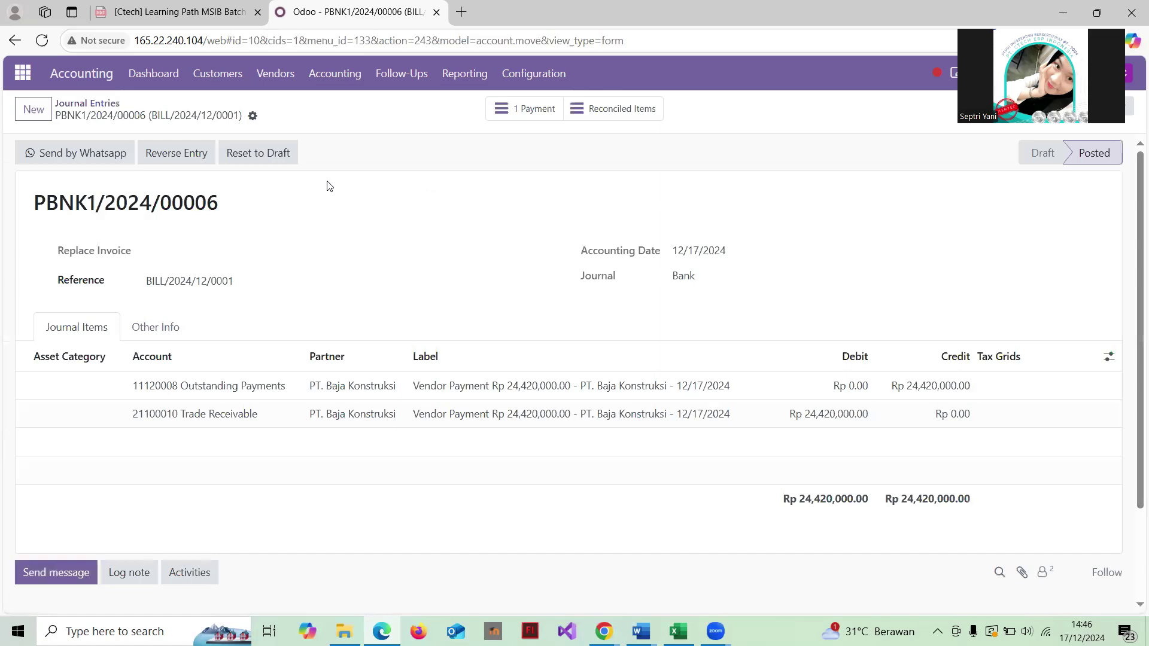
{"action": "scroll", "coordinate": [327, 185], "scroll_direction": "down", "scroll_amount": 2}
{"action": "scroll", "coordinate": [258, 245], "scroll_direction": "up", "scroll_amount": 1}
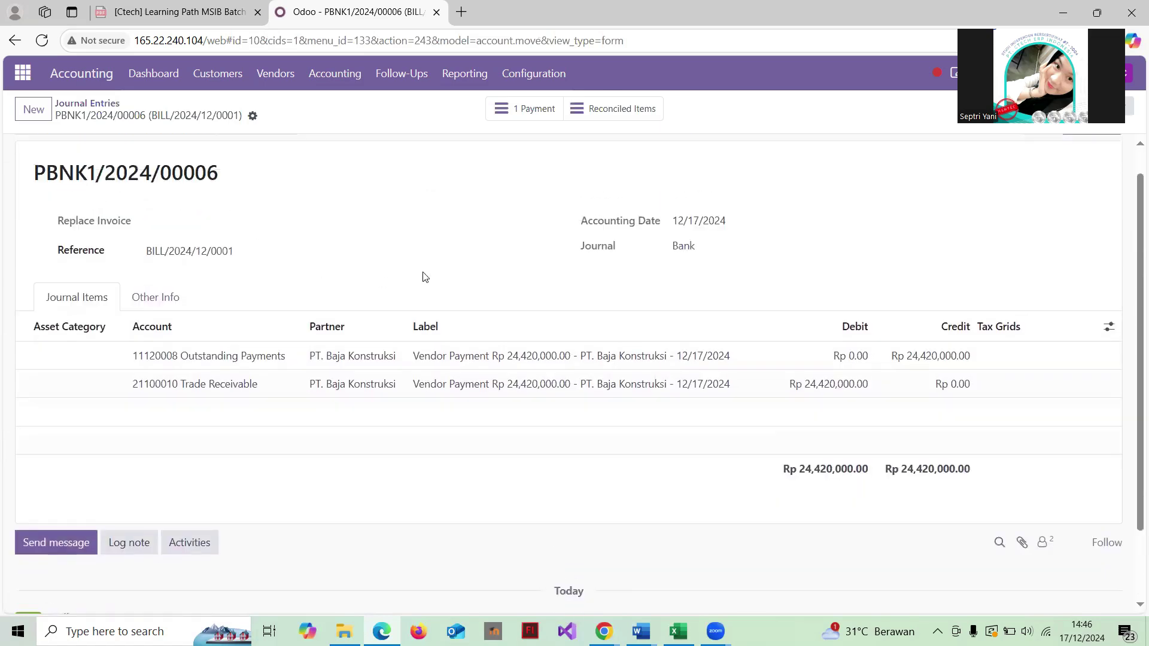
{"action": "scroll", "coordinate": [425, 276], "scroll_direction": "up", "scroll_amount": 1}
{"action": "scroll", "coordinate": [423, 273], "scroll_direction": "down", "scroll_amount": 2}
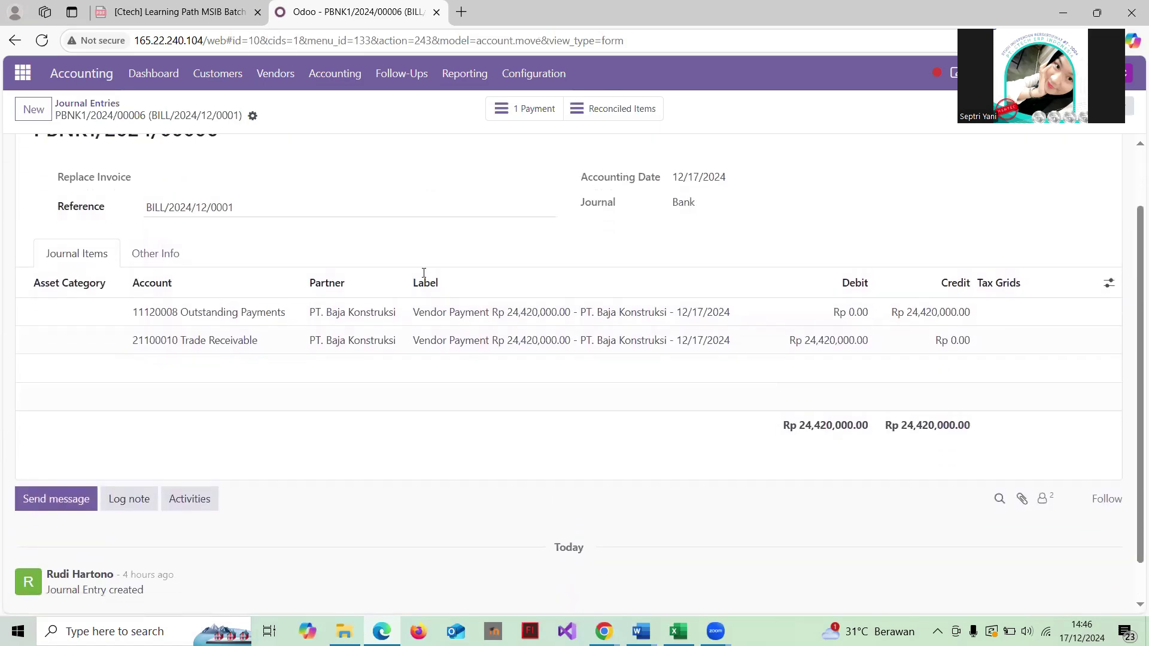
{"action": "scroll", "coordinate": [424, 273], "scroll_direction": "up", "scroll_amount": 2}
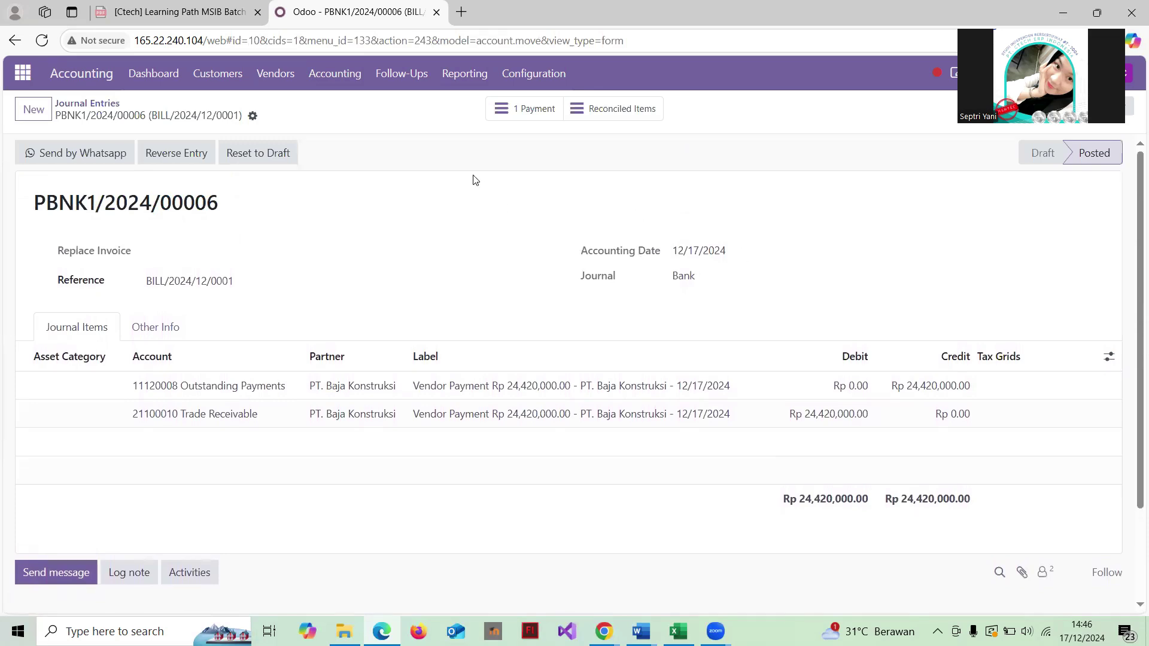
{"action": "scroll", "coordinate": [471, 176], "scroll_direction": "down", "scroll_amount": 2}
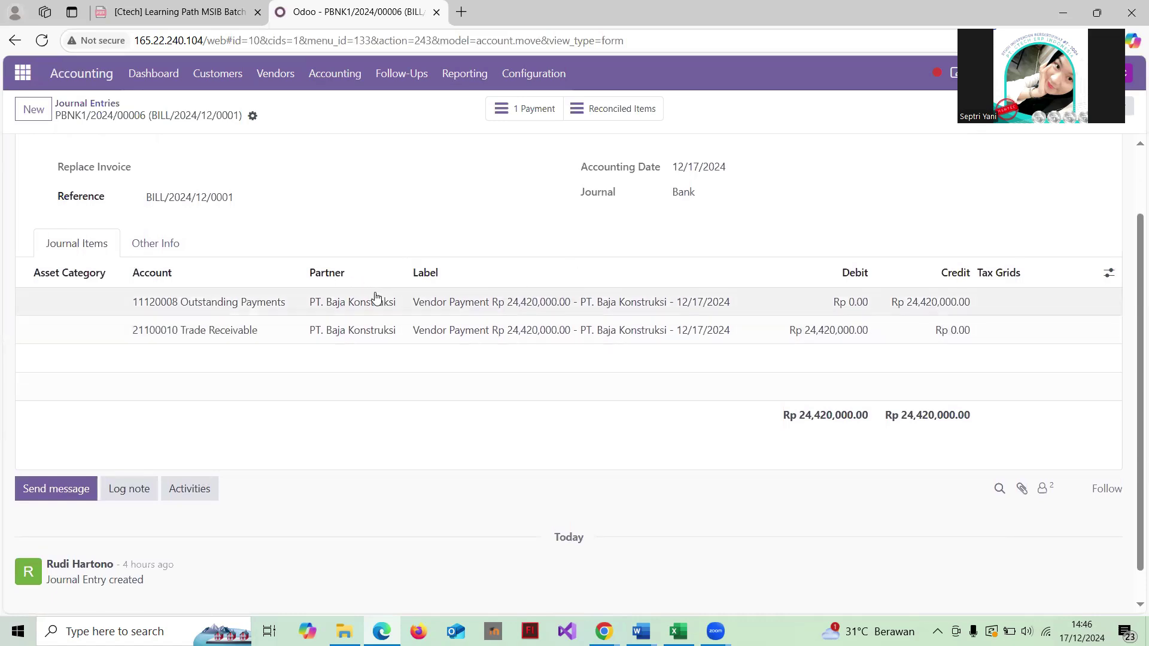
{"action": "scroll", "coordinate": [438, 312], "scroll_direction": "down", "scroll_amount": 1}
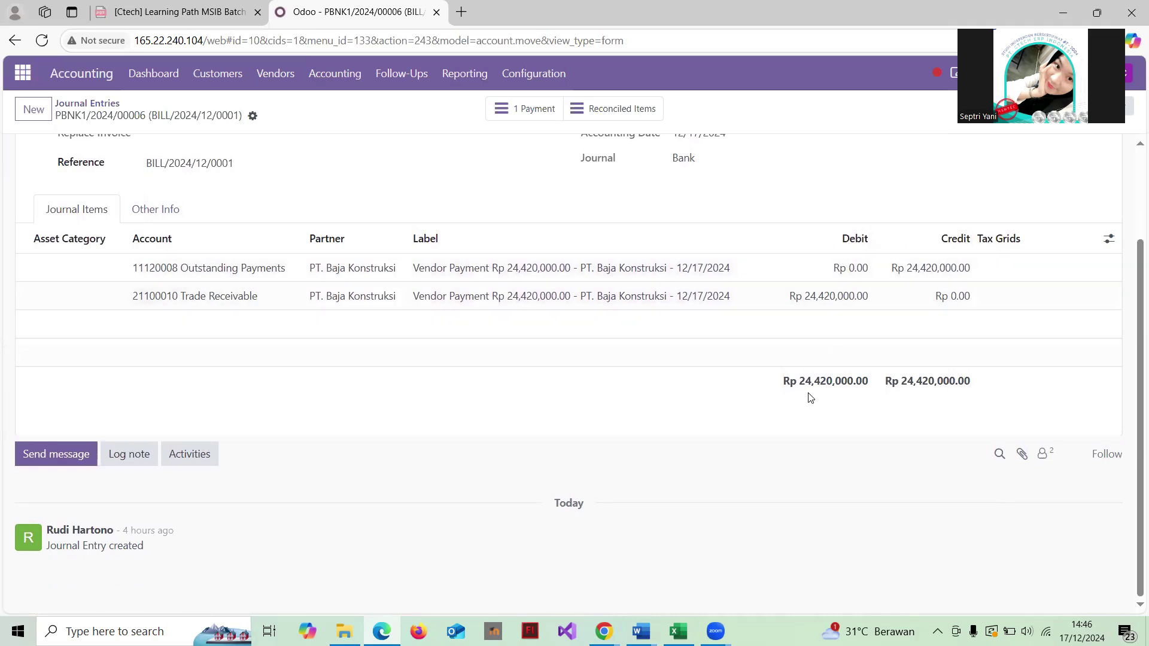
{"action": "scroll", "coordinate": [606, 307], "scroll_direction": "up", "scroll_amount": 1}
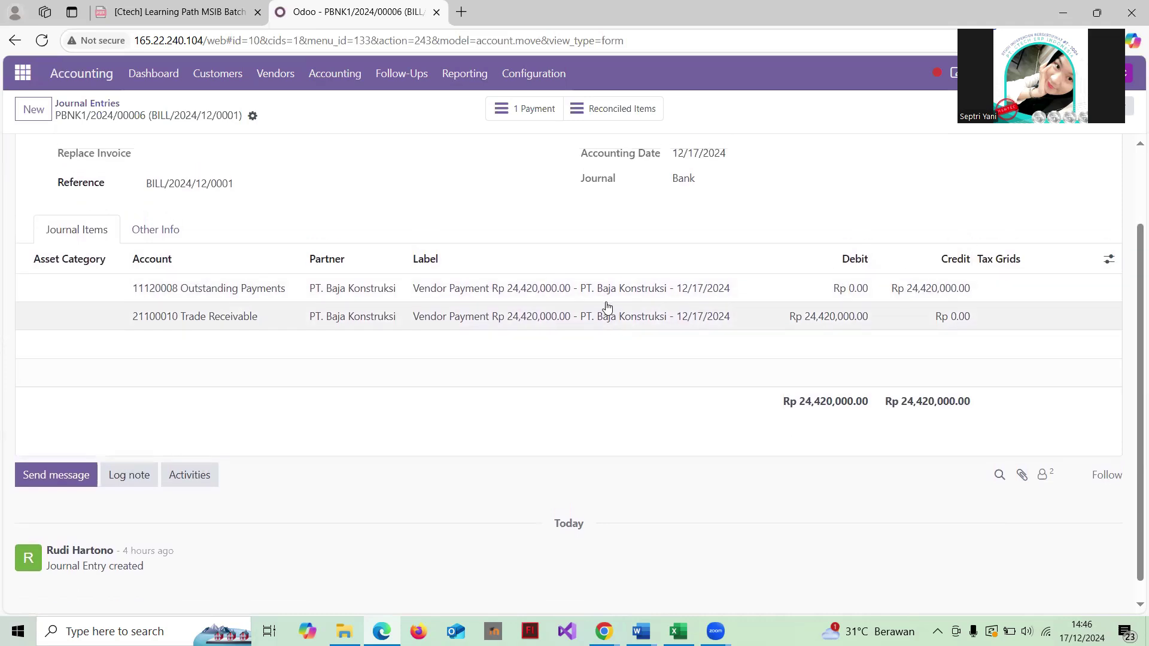
{"action": "scroll", "coordinate": [605, 307], "scroll_direction": "down", "scroll_amount": 1}
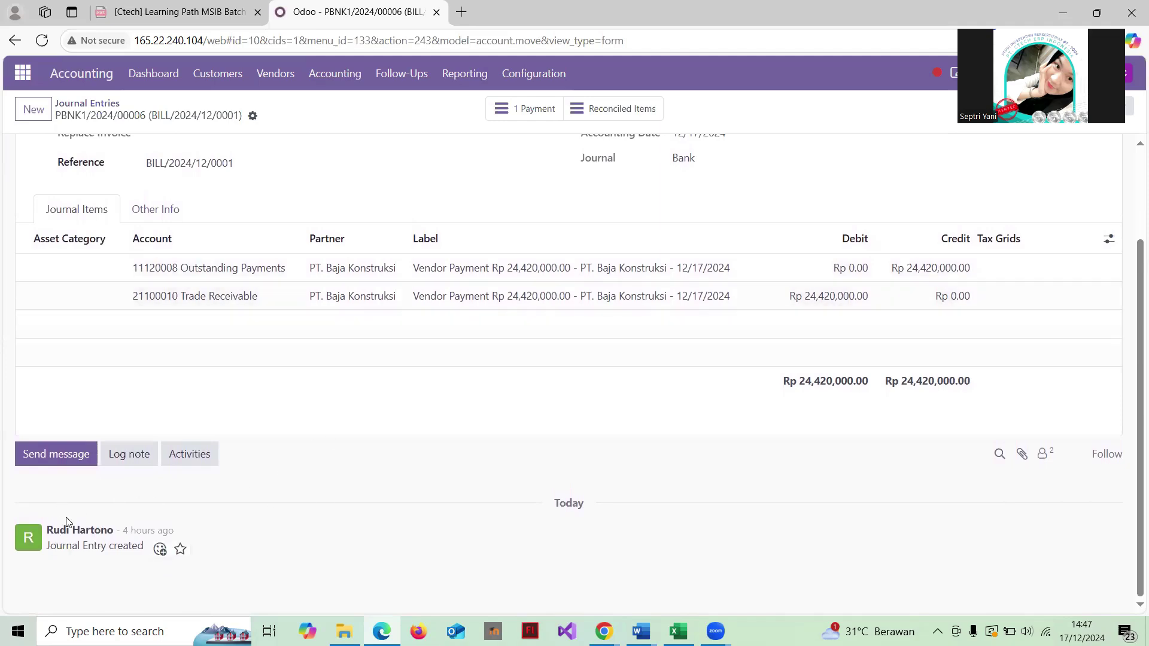
{"action": "scroll", "coordinate": [415, 179], "scroll_direction": "up", "scroll_amount": 3}
{"action": "left_click", "coordinate": [101, 104]}
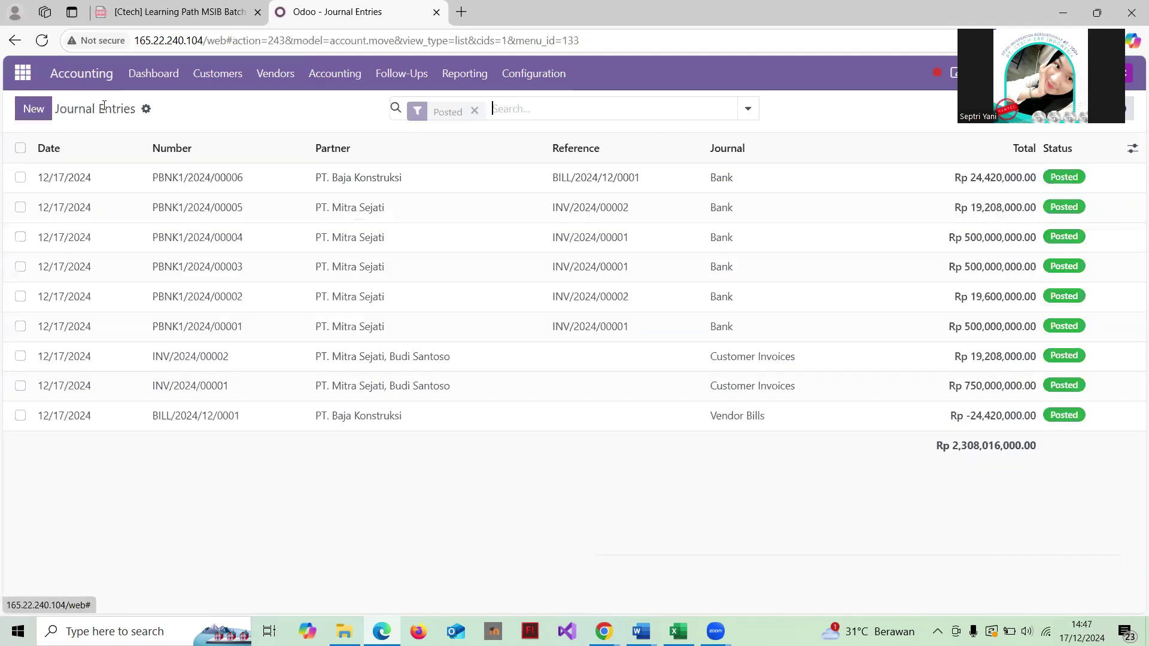
{"action": "left_click", "coordinate": [366, 206]}
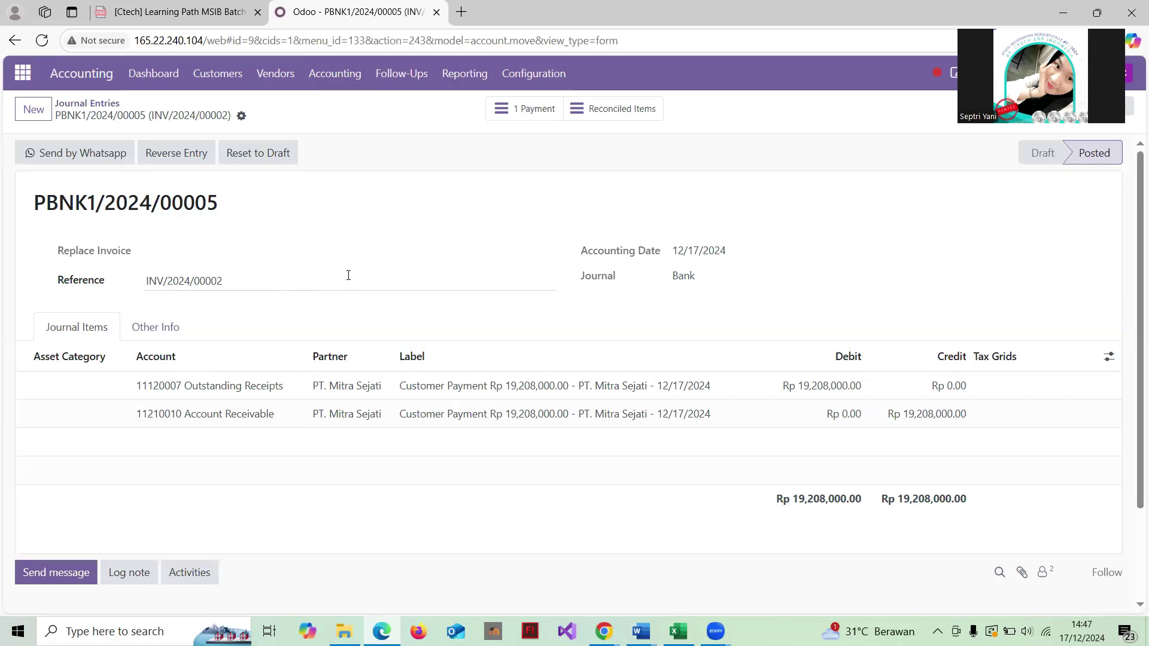
{"action": "scroll", "coordinate": [348, 275], "scroll_direction": "down", "scroll_amount": 1}
{"action": "scroll", "coordinate": [365, 273], "scroll_direction": "up", "scroll_amount": 1}
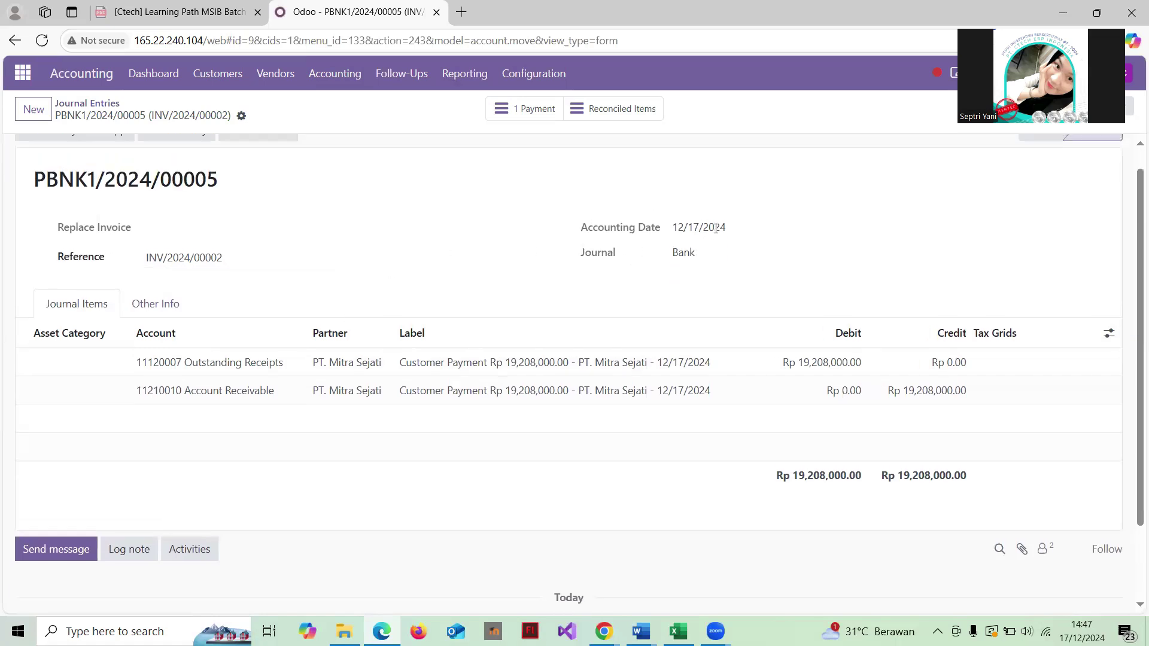
{"action": "scroll", "coordinate": [508, 376], "scroll_direction": "down", "scroll_amount": 1}
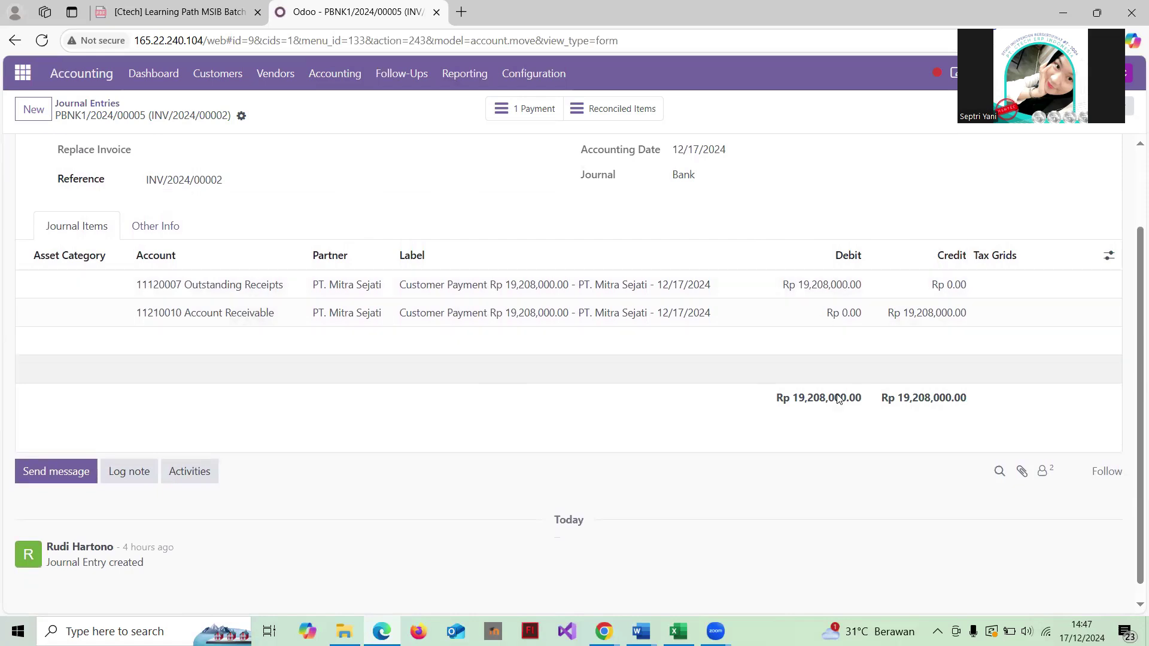
{"action": "left_click", "coordinate": [96, 104]}
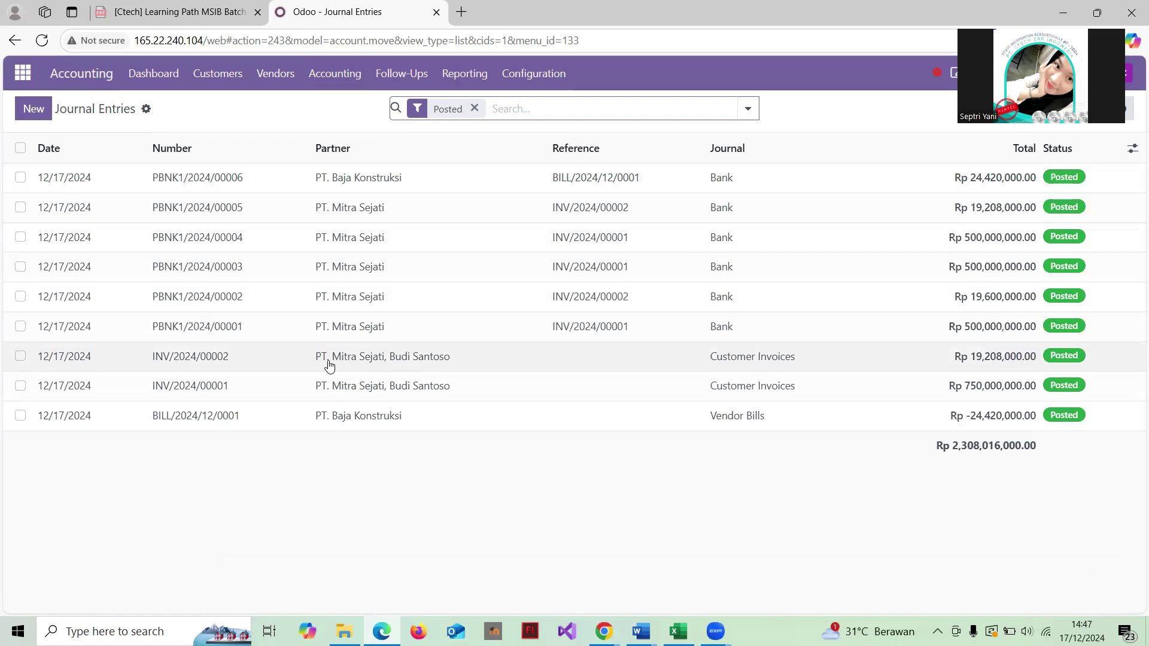
Step: Open invoice INV/2024/00002 and read its journal items, including the PPH 23 2% debit, and chatter
{"action": "left_click", "coordinate": [423, 362]}
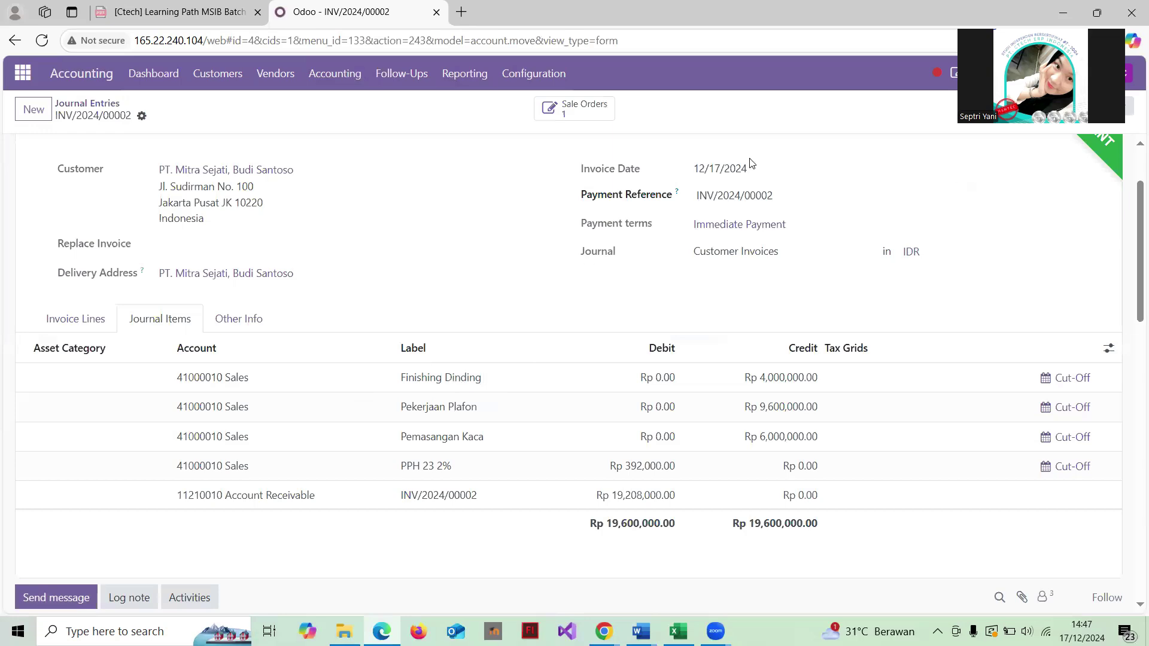
{"action": "scroll", "coordinate": [456, 179], "scroll_direction": "down", "scroll_amount": 2}
{"action": "scroll", "coordinate": [456, 179], "scroll_direction": "up", "scroll_amount": 4}
{"action": "scroll", "coordinate": [456, 179], "scroll_direction": "down", "scroll_amount": 2}
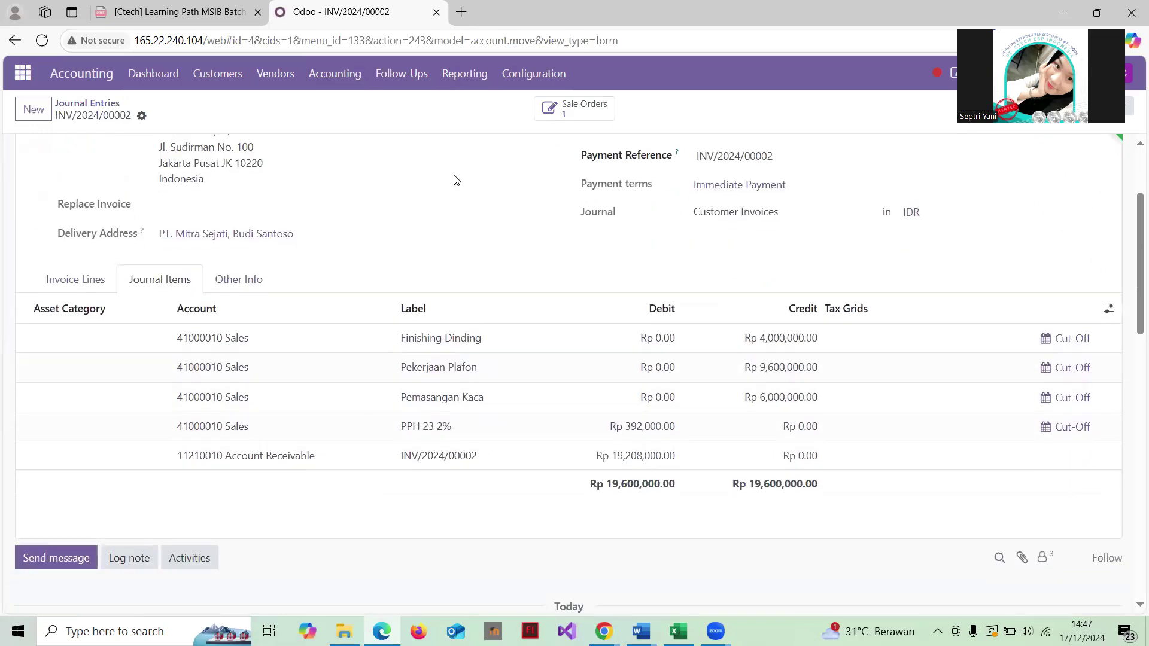
{"action": "scroll", "coordinate": [456, 179], "scroll_direction": "up", "scroll_amount": 2}
{"action": "scroll", "coordinate": [456, 179], "scroll_direction": "down", "scroll_amount": 2}
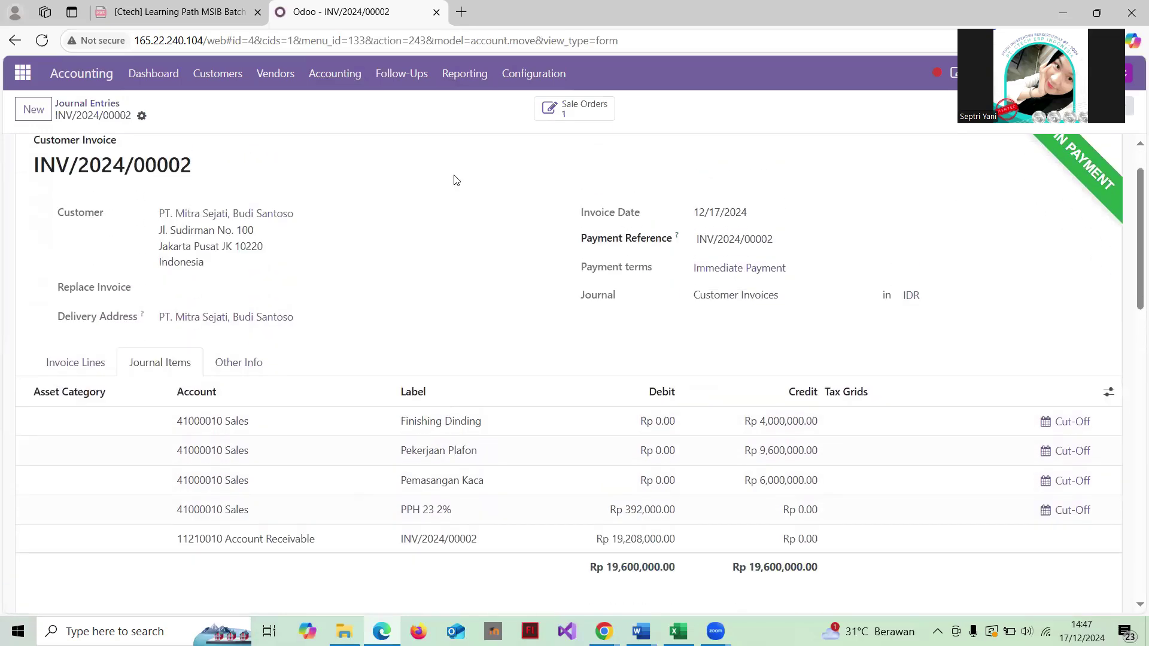
{"action": "scroll", "coordinate": [456, 179], "scroll_direction": "up", "scroll_amount": 2}
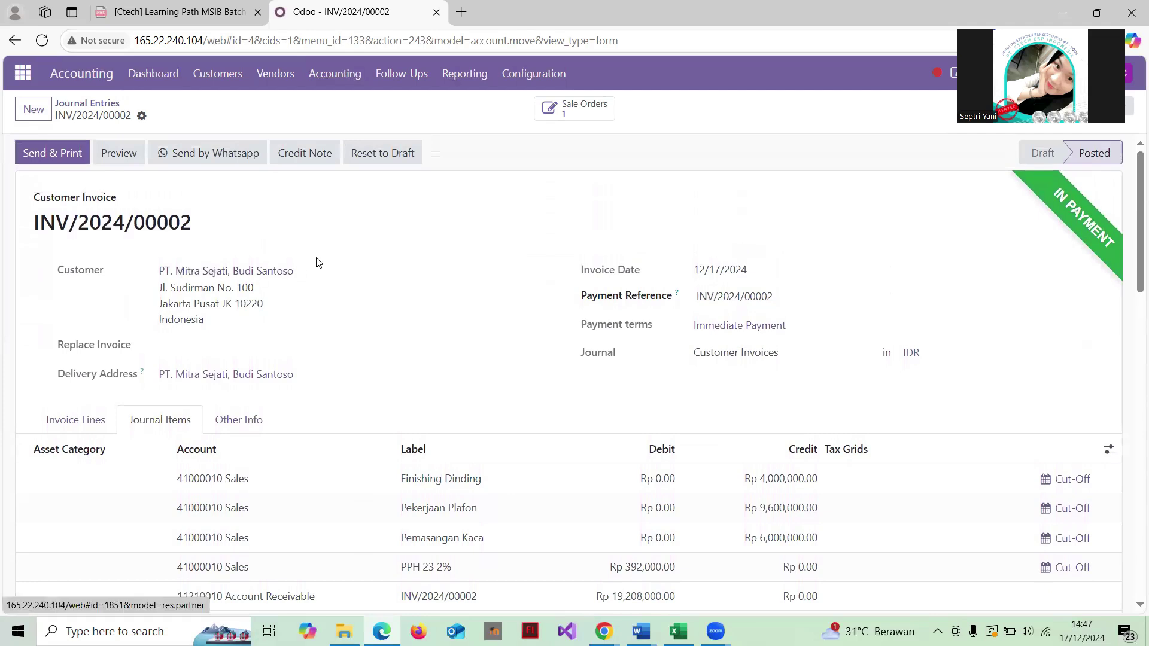
{"action": "scroll", "coordinate": [465, 252], "scroll_direction": "down", "scroll_amount": 2}
{"action": "scroll", "coordinate": [465, 252], "scroll_direction": "up", "scroll_amount": 1}
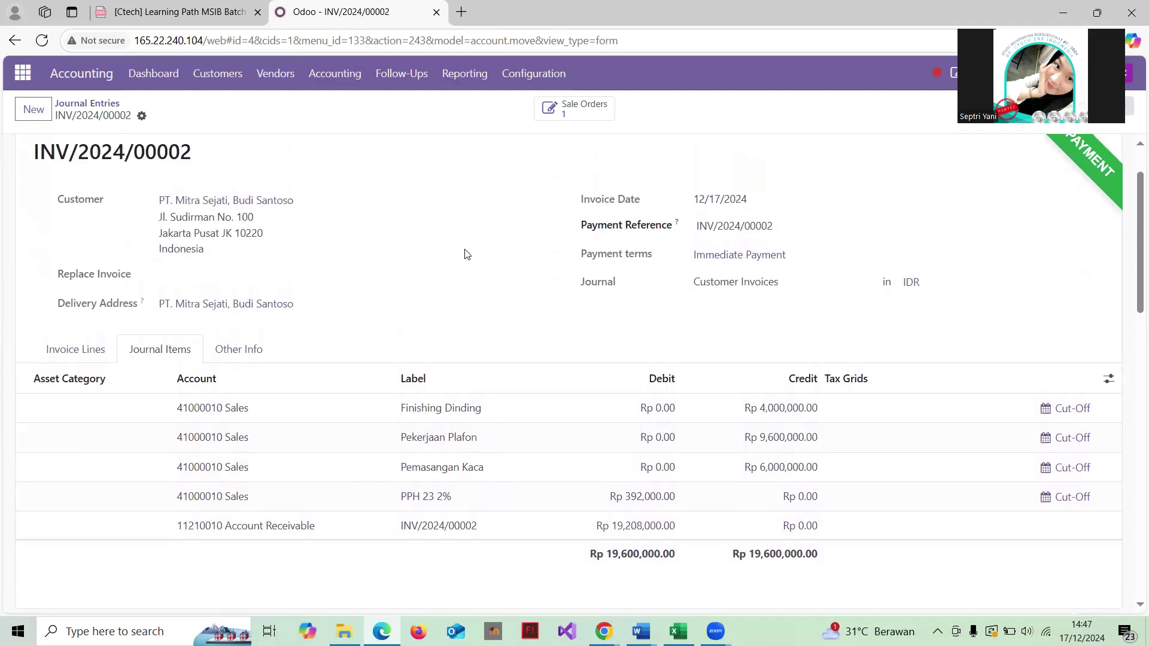
{"action": "scroll", "coordinate": [502, 257], "scroll_direction": "up", "scroll_amount": 1}
{"action": "scroll", "coordinate": [502, 256], "scroll_direction": "down", "scroll_amount": 2}
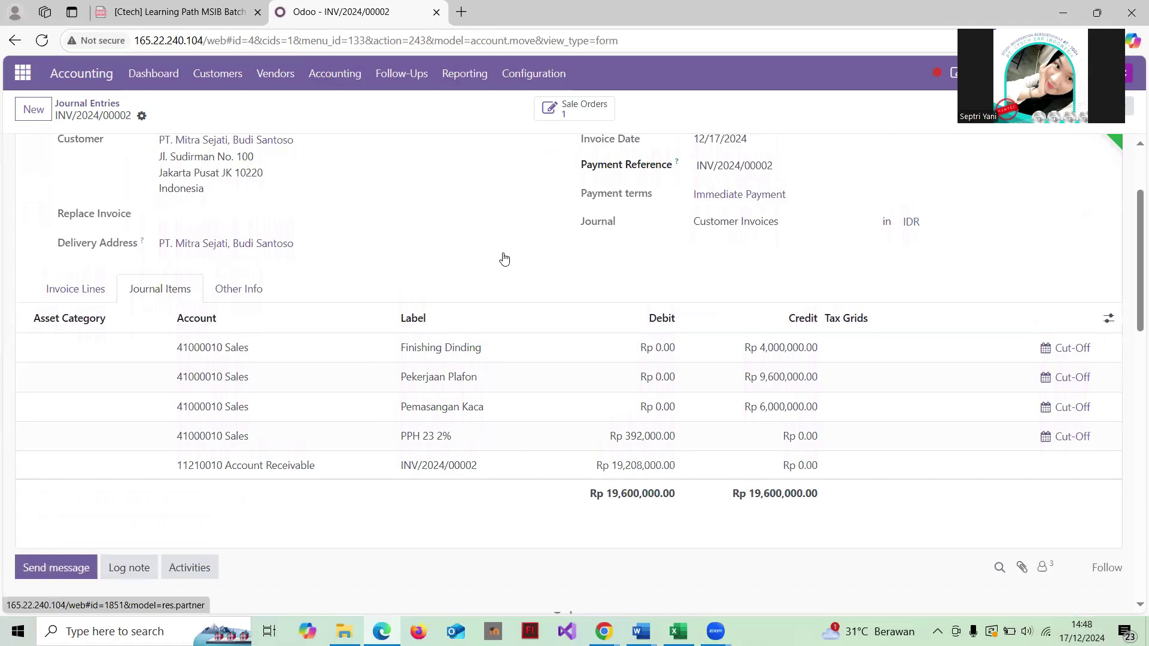
{"action": "scroll", "coordinate": [504, 258], "scroll_direction": "up", "scroll_amount": 2}
{"action": "scroll", "coordinate": [505, 259], "scroll_direction": "down", "scroll_amount": 1}
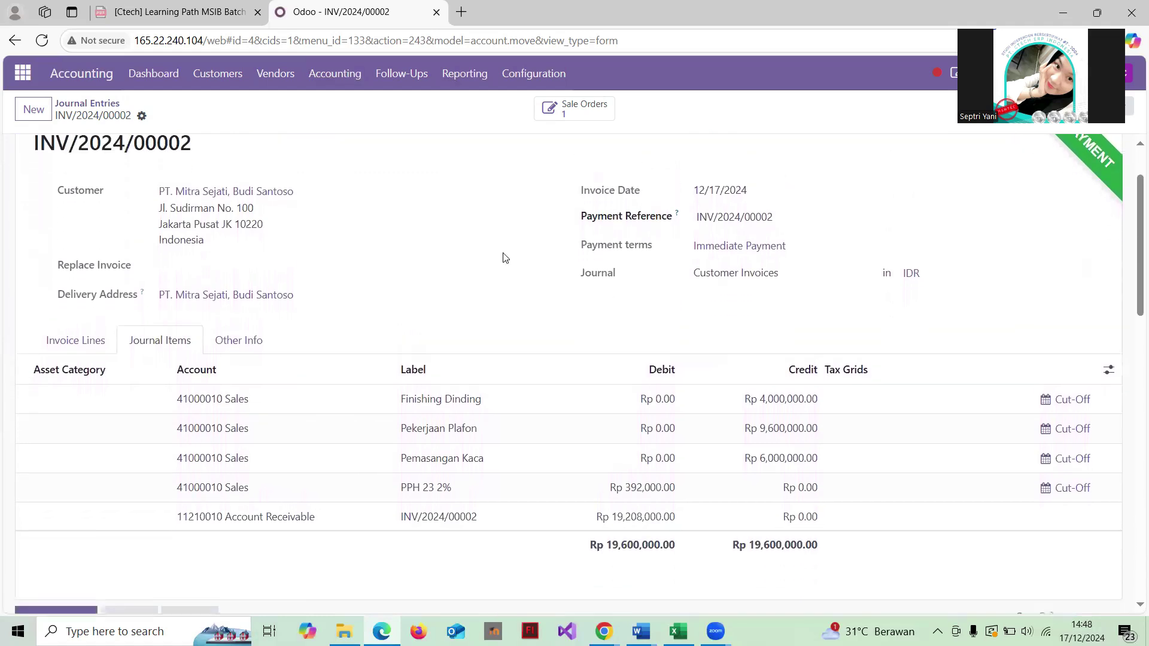
{"action": "scroll", "coordinate": [489, 241], "scroll_direction": "down", "scroll_amount": 3}
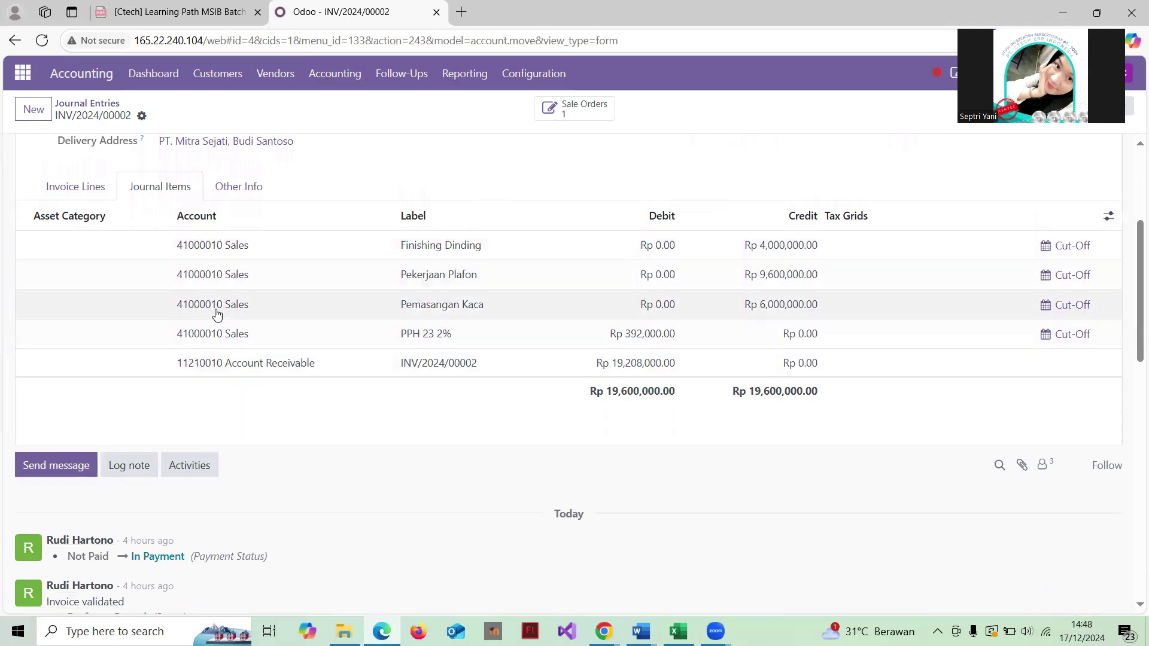
{"action": "scroll", "coordinate": [441, 254], "scroll_direction": "up", "scroll_amount": 3}
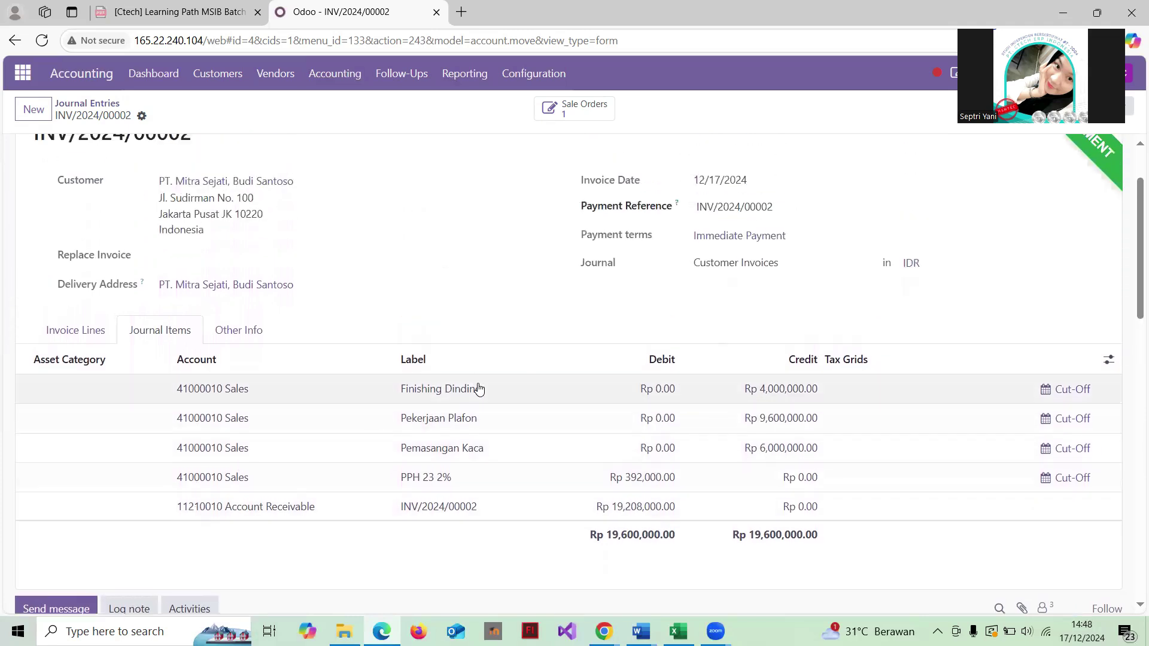
{"action": "scroll", "coordinate": [478, 388], "scroll_direction": "down", "scroll_amount": 2}
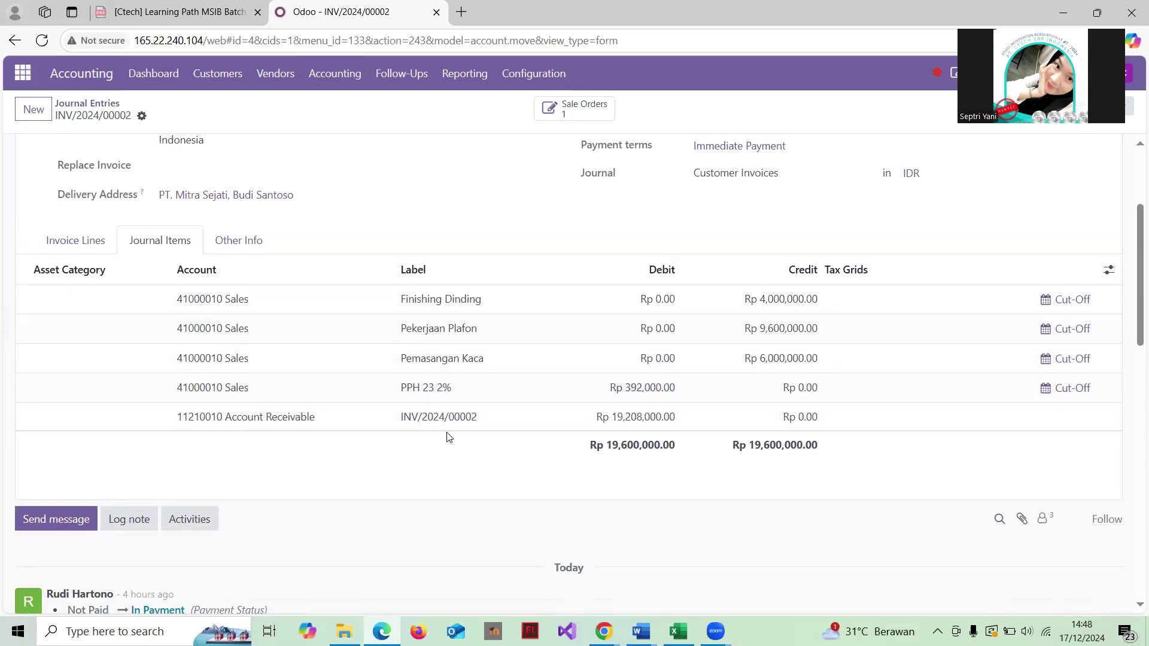
{"action": "scroll", "coordinate": [455, 305], "scroll_direction": "up", "scroll_amount": 1}
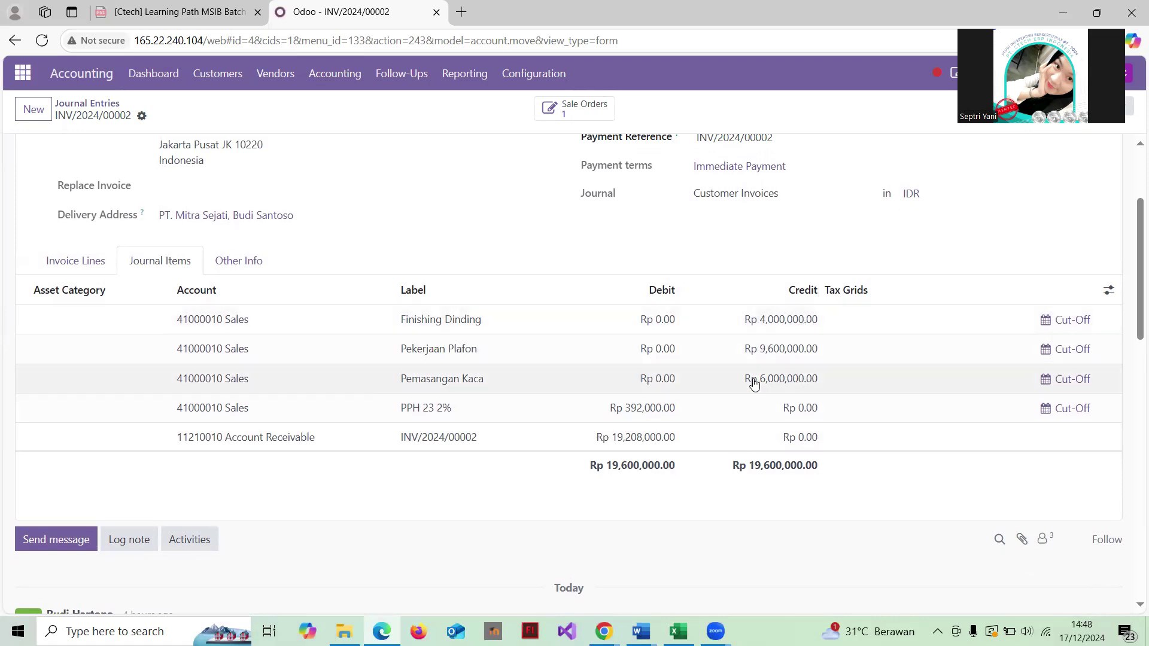
{"action": "scroll", "coordinate": [747, 392], "scroll_direction": "down", "scroll_amount": 2}
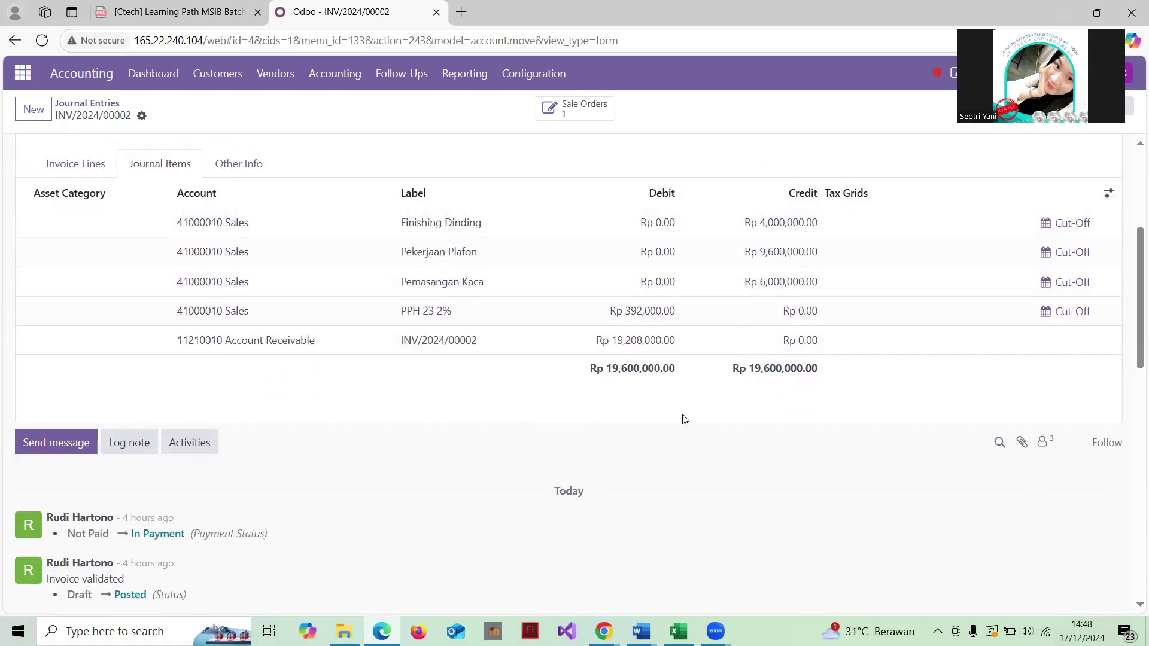
{"action": "scroll", "coordinate": [618, 372], "scroll_direction": "down", "scroll_amount": 3}
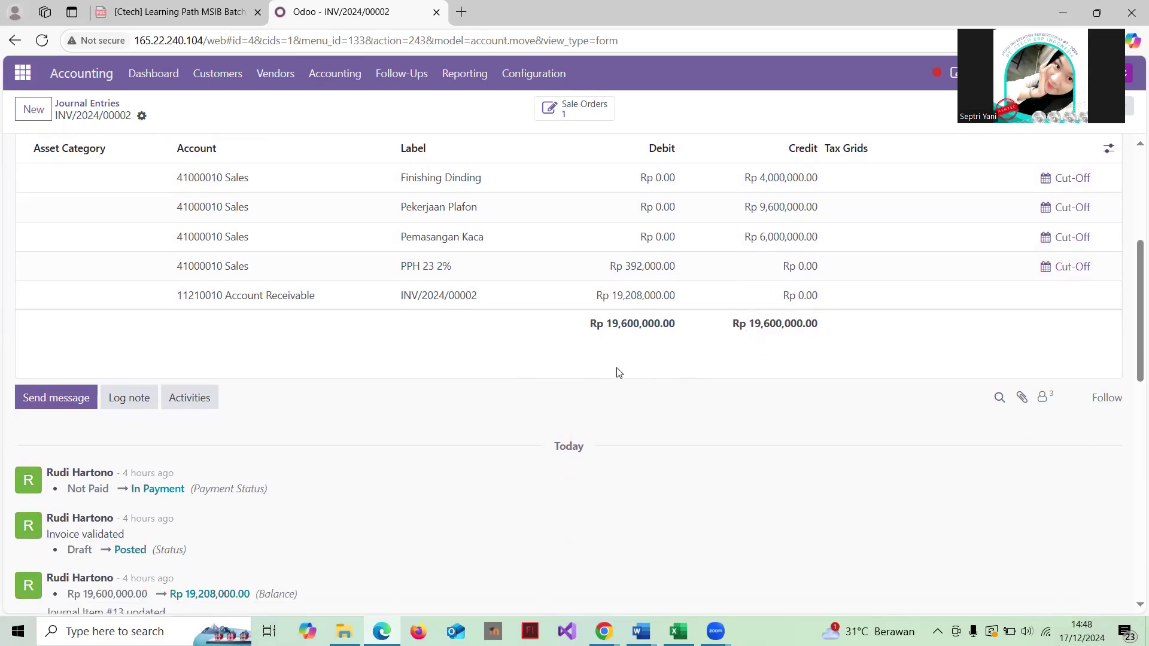
{"action": "scroll", "coordinate": [618, 372], "scroll_direction": "down", "scroll_amount": 5}
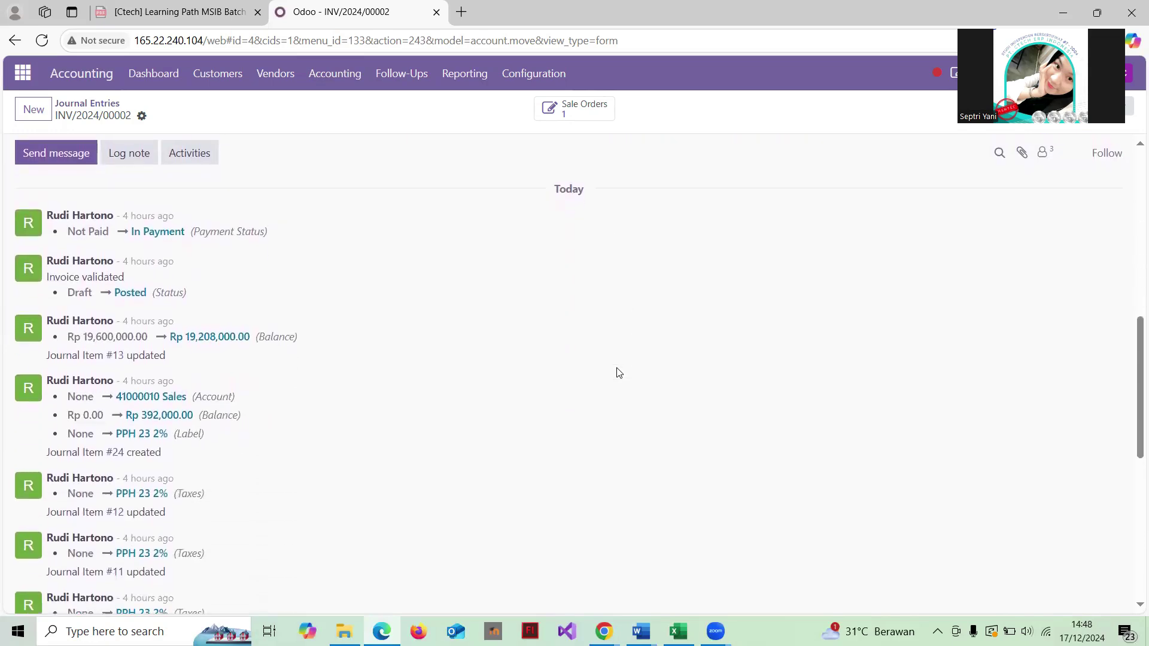
{"action": "scroll", "coordinate": [618, 371], "scroll_direction": "down", "scroll_amount": 3}
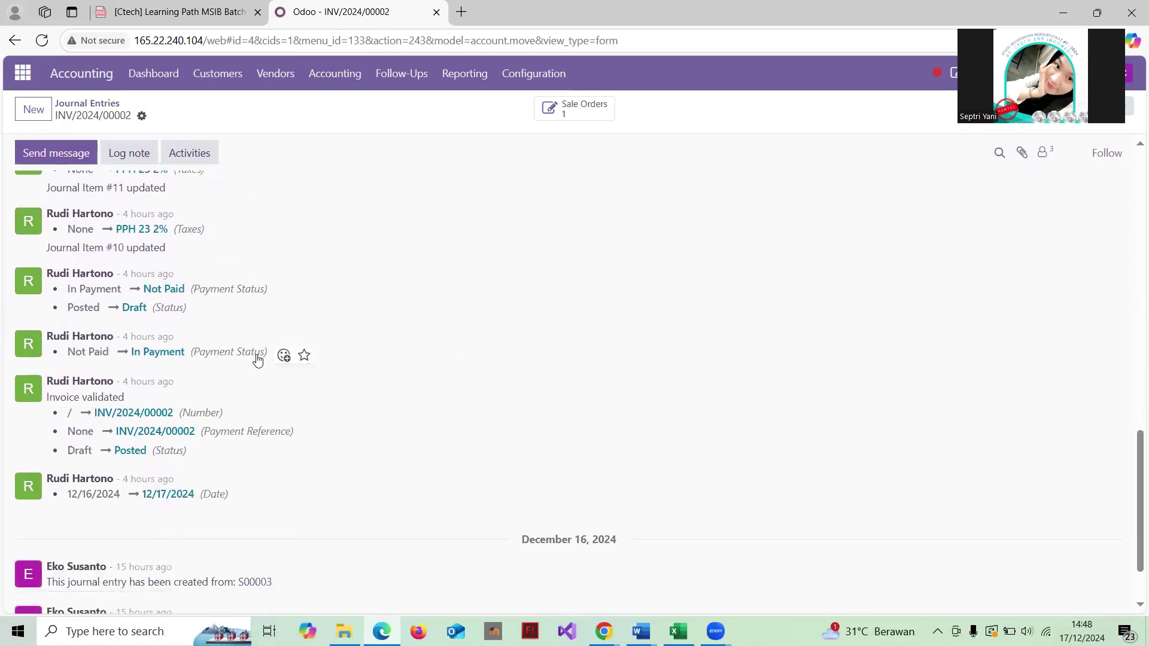
{"action": "scroll", "coordinate": [246, 353], "scroll_direction": "up", "scroll_amount": 1}
{"action": "scroll", "coordinate": [244, 357], "scroll_direction": "down", "scroll_amount": 2}
{"action": "scroll", "coordinate": [244, 358], "scroll_direction": "up", "scroll_amount": 5}
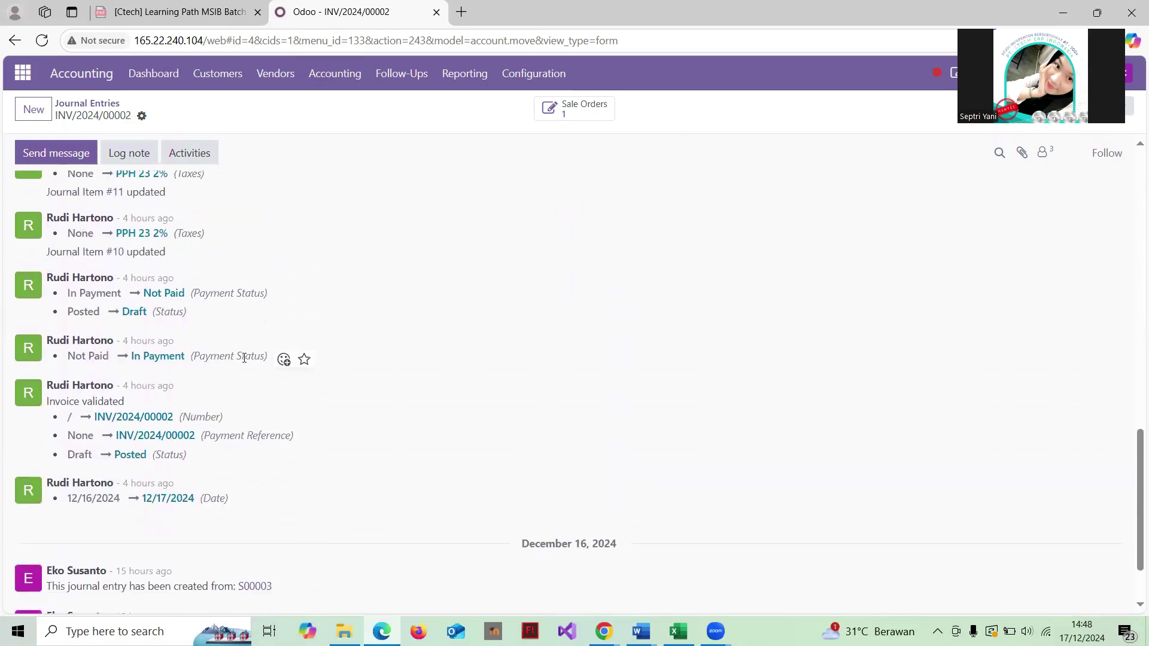
{"action": "scroll", "coordinate": [244, 359], "scroll_direction": "up", "scroll_amount": 10}
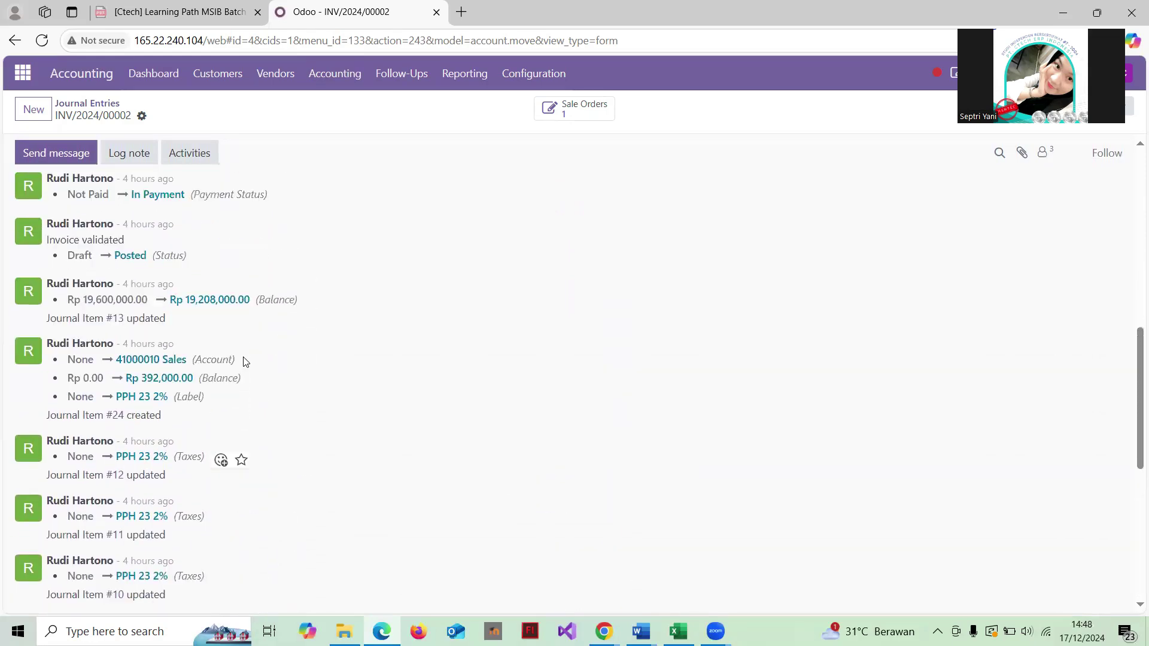
{"action": "scroll", "coordinate": [244, 358], "scroll_direction": "up", "scroll_amount": 3}
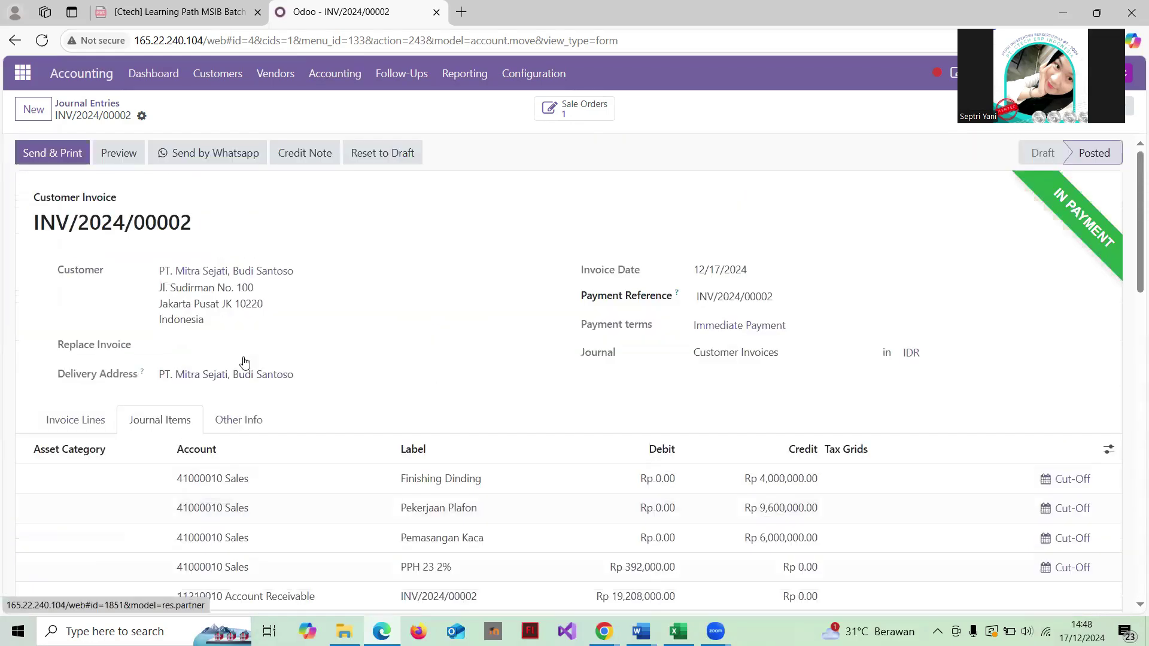
Step: Open vendor bill BILL/2024/12/0001 and review its journal items balancing at Rp 24,420,000.00
{"action": "left_click", "coordinate": [88, 102]}
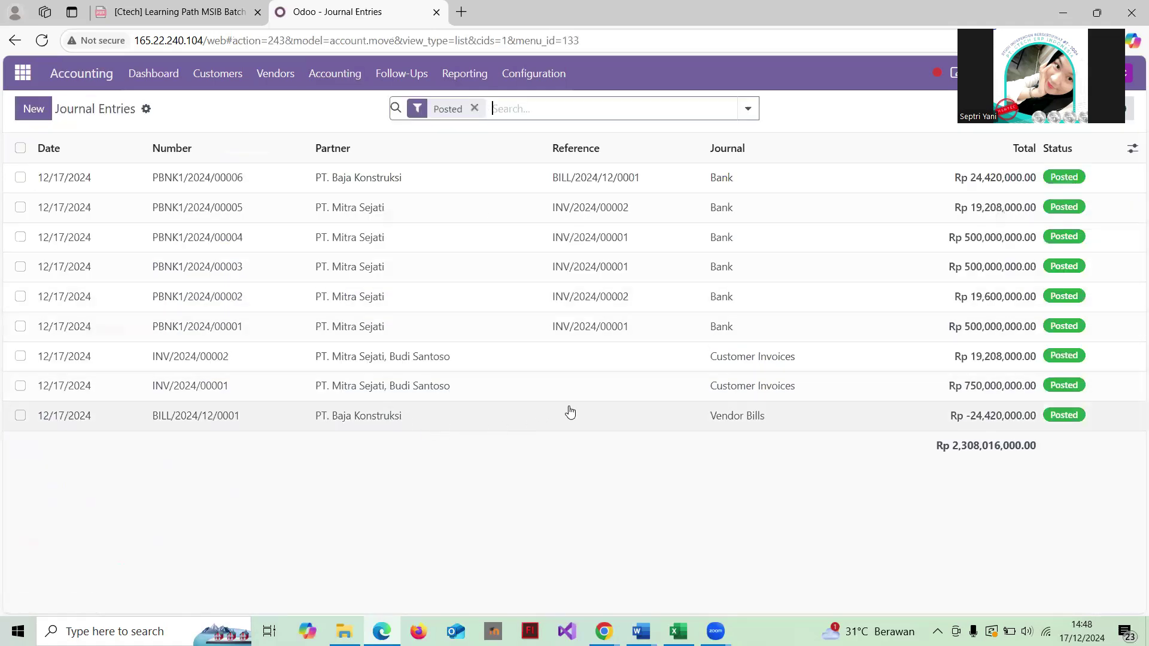
{"action": "left_click", "coordinate": [533, 417]}
{"action": "scroll", "coordinate": [533, 416], "scroll_direction": "down", "scroll_amount": 3}
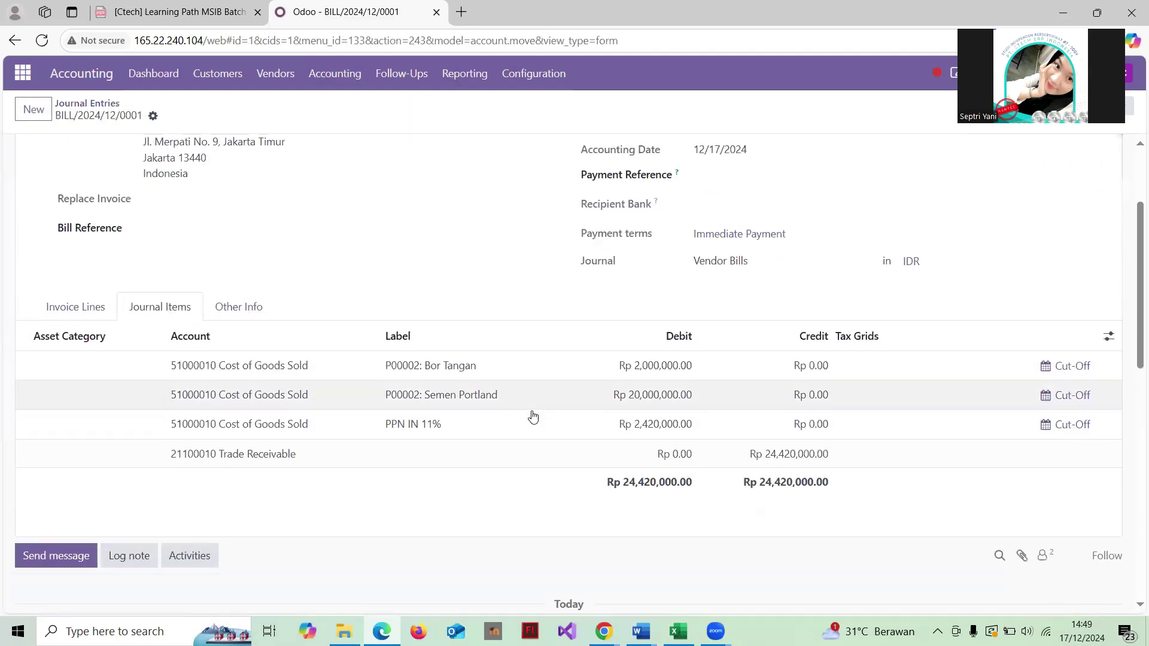
{"action": "scroll", "coordinate": [533, 417], "scroll_direction": "up", "scroll_amount": 3}
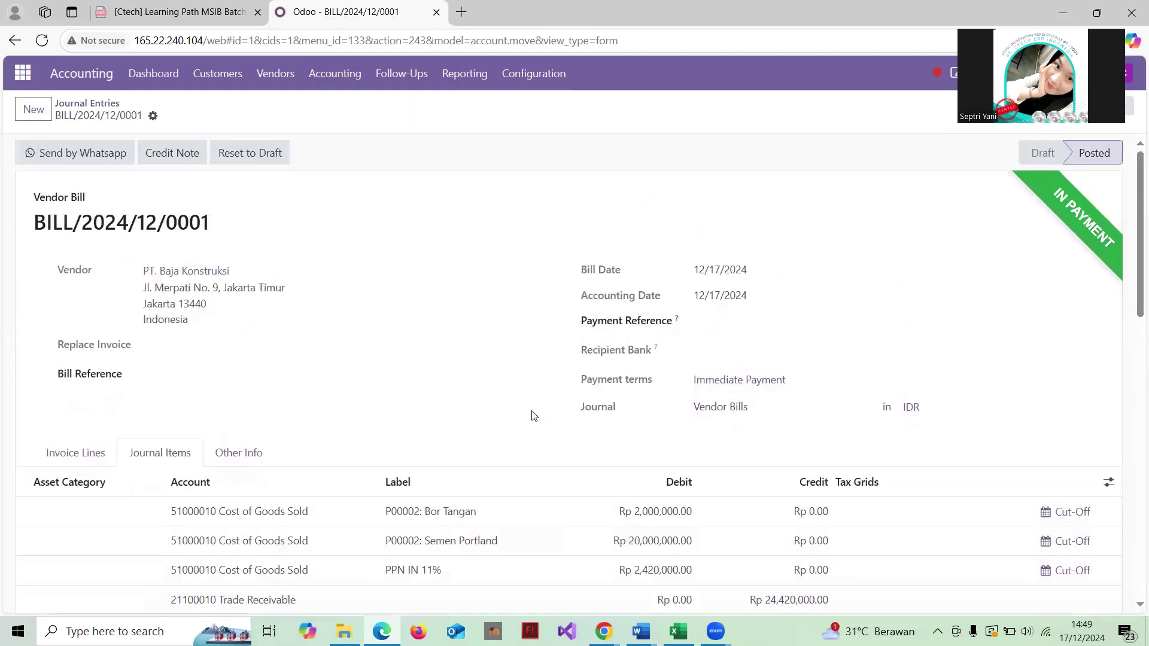
{"action": "scroll", "coordinate": [533, 415], "scroll_direction": "down", "scroll_amount": 1}
{"action": "scroll", "coordinate": [533, 415], "scroll_direction": "up", "scroll_amount": 1}
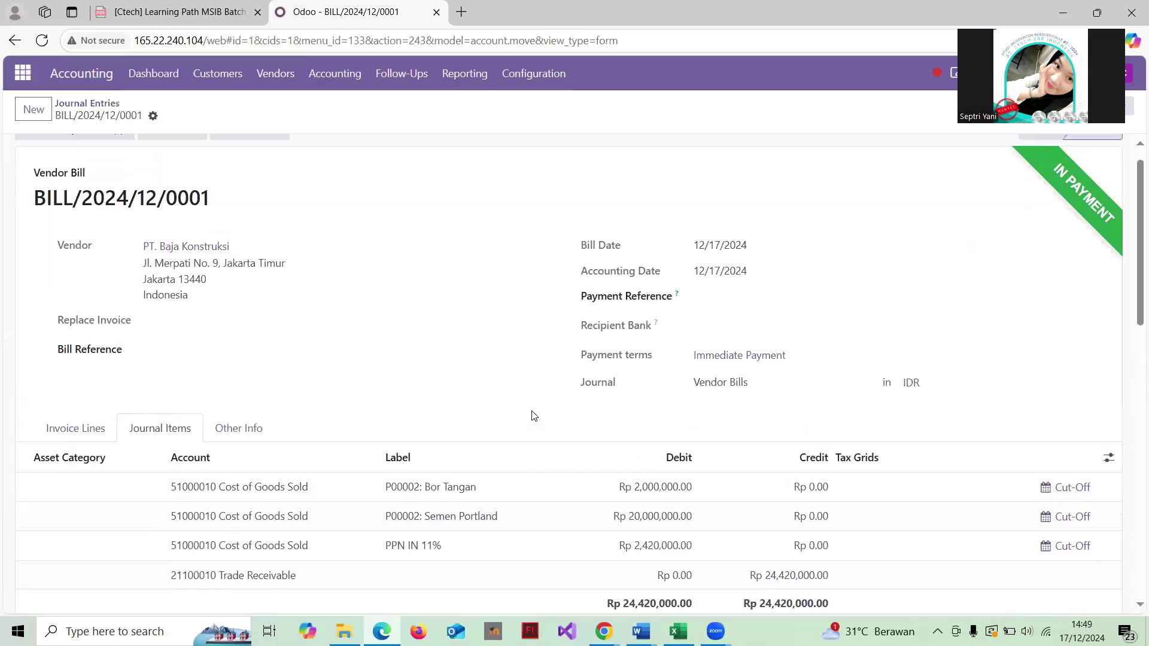
{"action": "scroll", "coordinate": [414, 300], "scroll_direction": "down", "scroll_amount": 1}
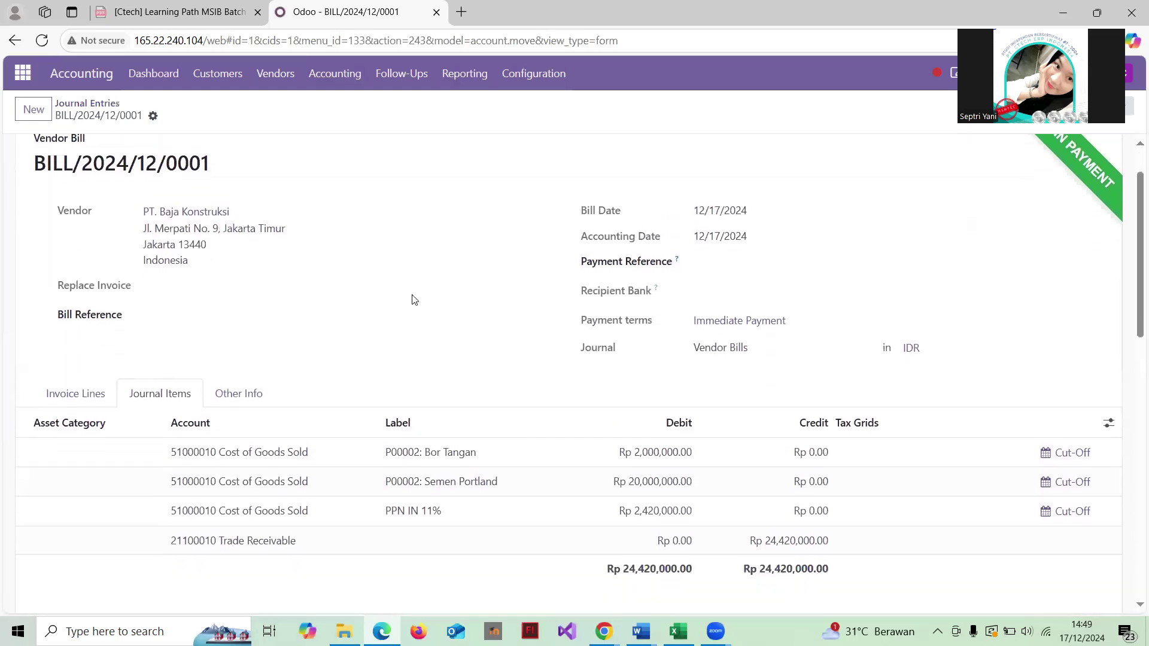
{"action": "scroll", "coordinate": [677, 296], "scroll_direction": "up", "scroll_amount": 1}
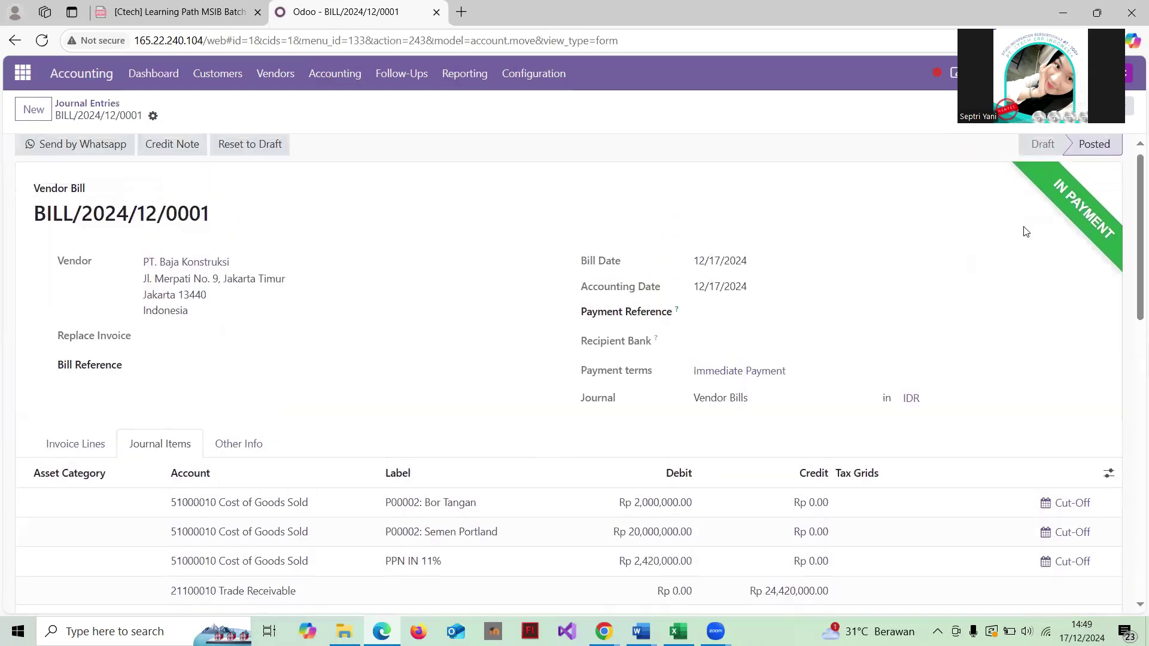
{"action": "scroll", "coordinate": [608, 308], "scroll_direction": "down", "scroll_amount": 3}
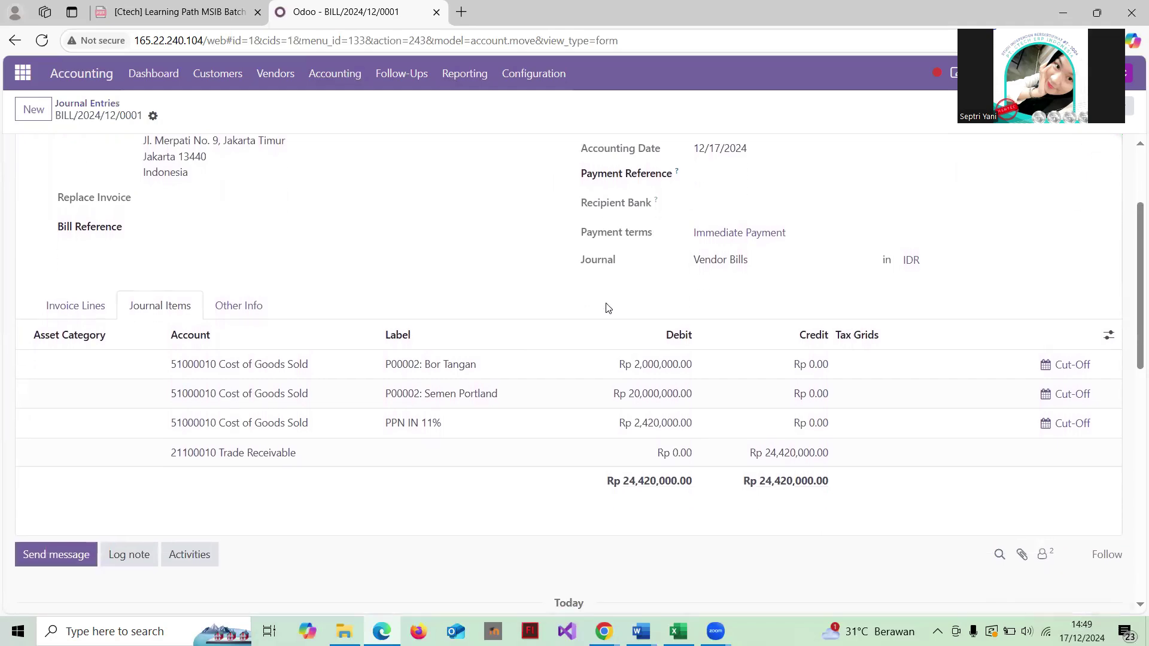
{"action": "scroll", "coordinate": [607, 308], "scroll_direction": "down", "scroll_amount": 7}
{"action": "scroll", "coordinate": [608, 307], "scroll_direction": "up", "scroll_amount": 5}
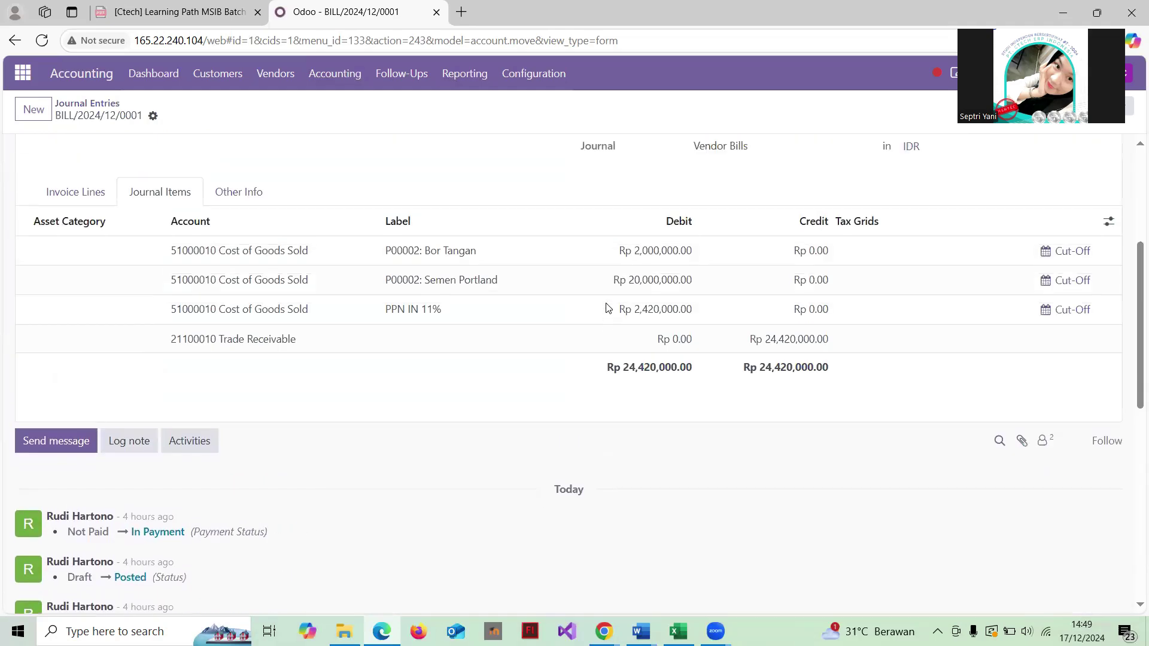
{"action": "scroll", "coordinate": [607, 308], "scroll_direction": "up", "scroll_amount": 1}
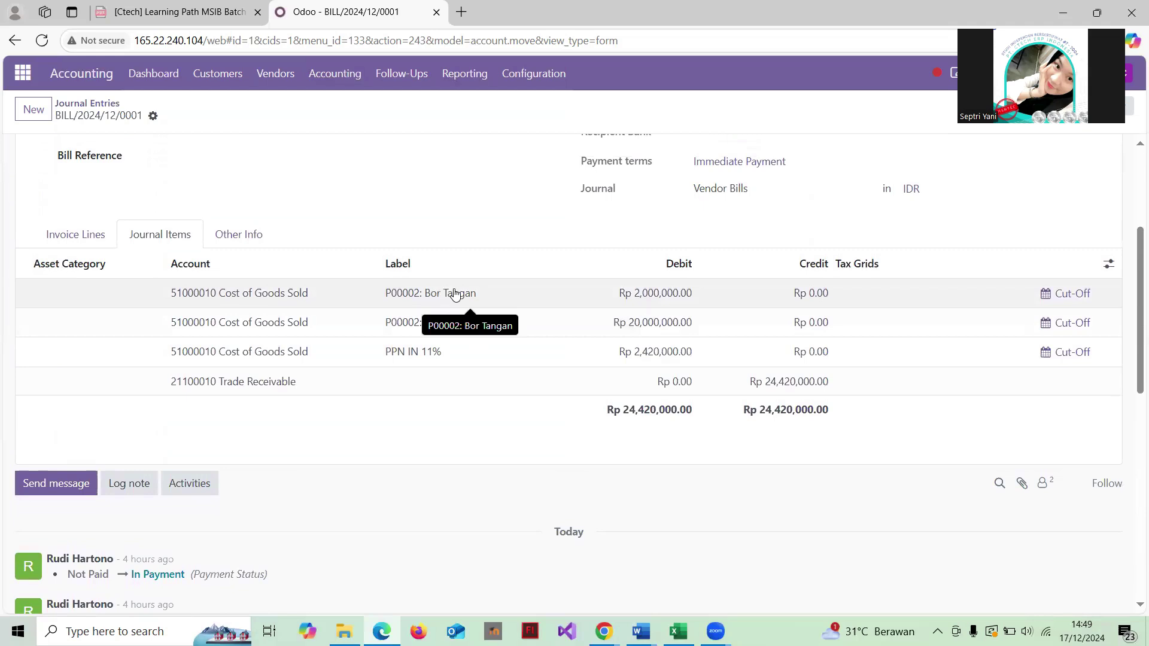
{"action": "scroll", "coordinate": [455, 293], "scroll_direction": "up", "scroll_amount": 2}
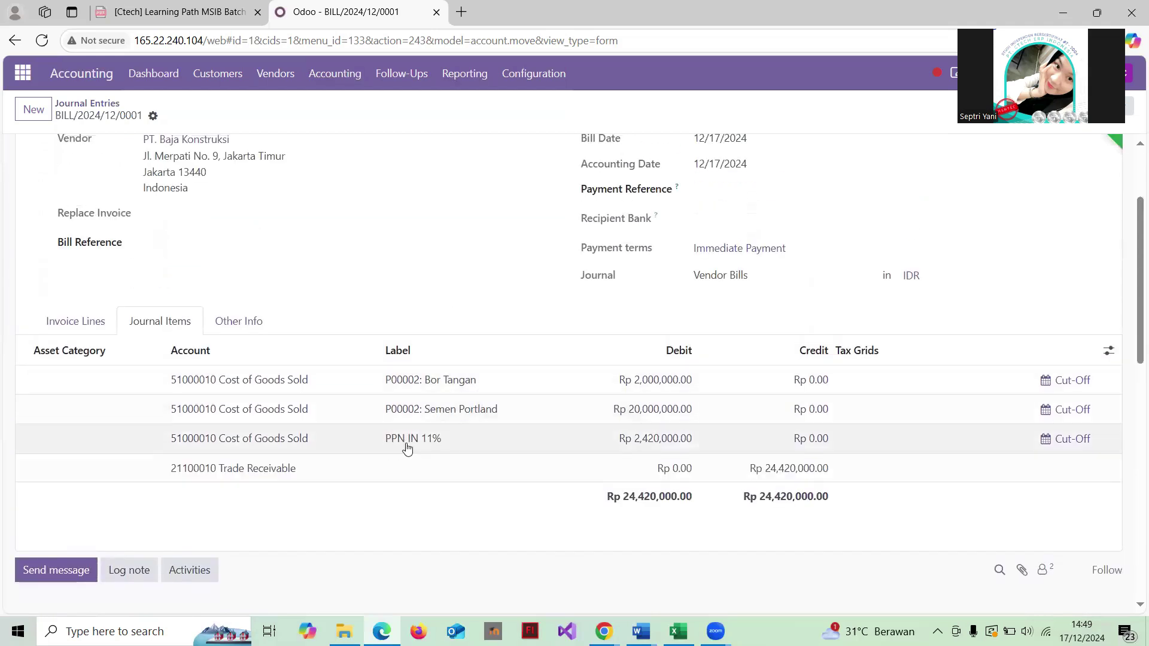
{"action": "scroll", "coordinate": [564, 405], "scroll_direction": "down", "scroll_amount": 3}
{"action": "scroll", "coordinate": [564, 406], "scroll_direction": "up", "scroll_amount": 1}
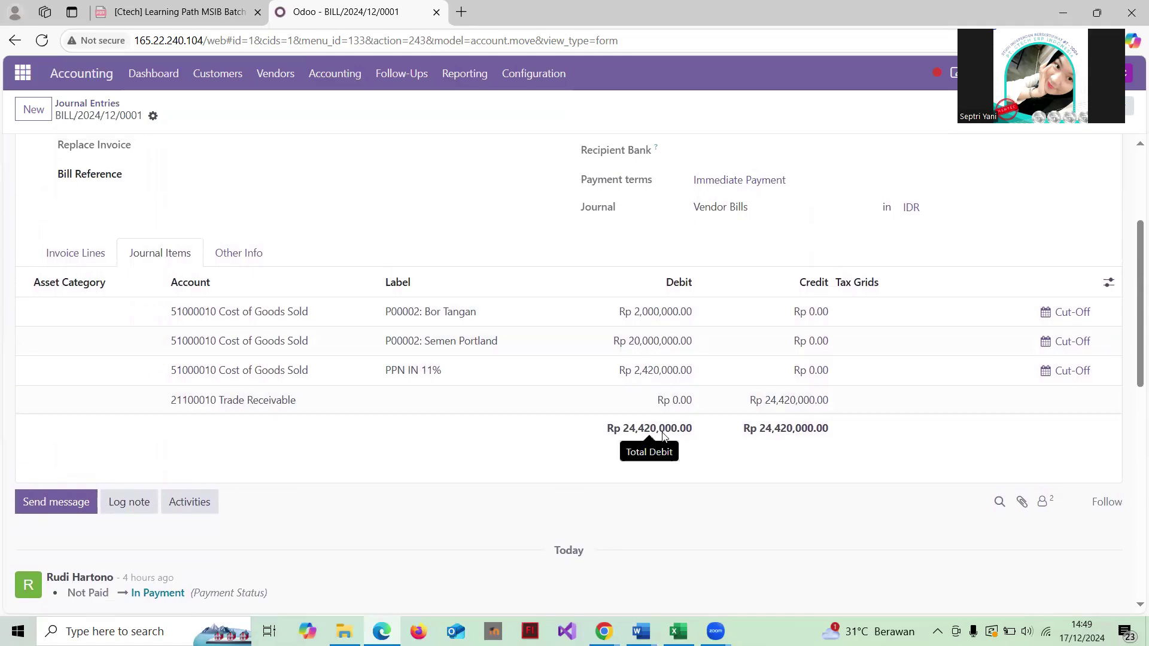
{"action": "scroll", "coordinate": [712, 431], "scroll_direction": "down", "scroll_amount": 2}
{"action": "scroll", "coordinate": [752, 422], "scroll_direction": "up", "scroll_amount": 4}
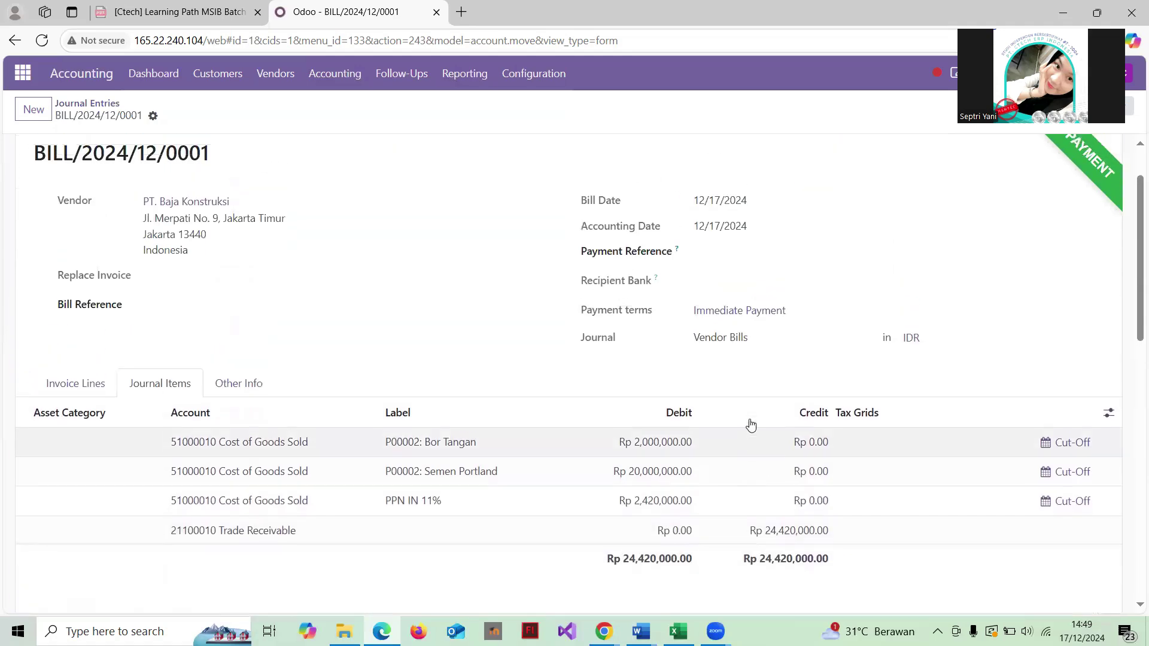
{"action": "scroll", "coordinate": [750, 425], "scroll_direction": "down", "scroll_amount": 1}
{"action": "scroll", "coordinate": [751, 425], "scroll_direction": "up", "scroll_amount": 2}
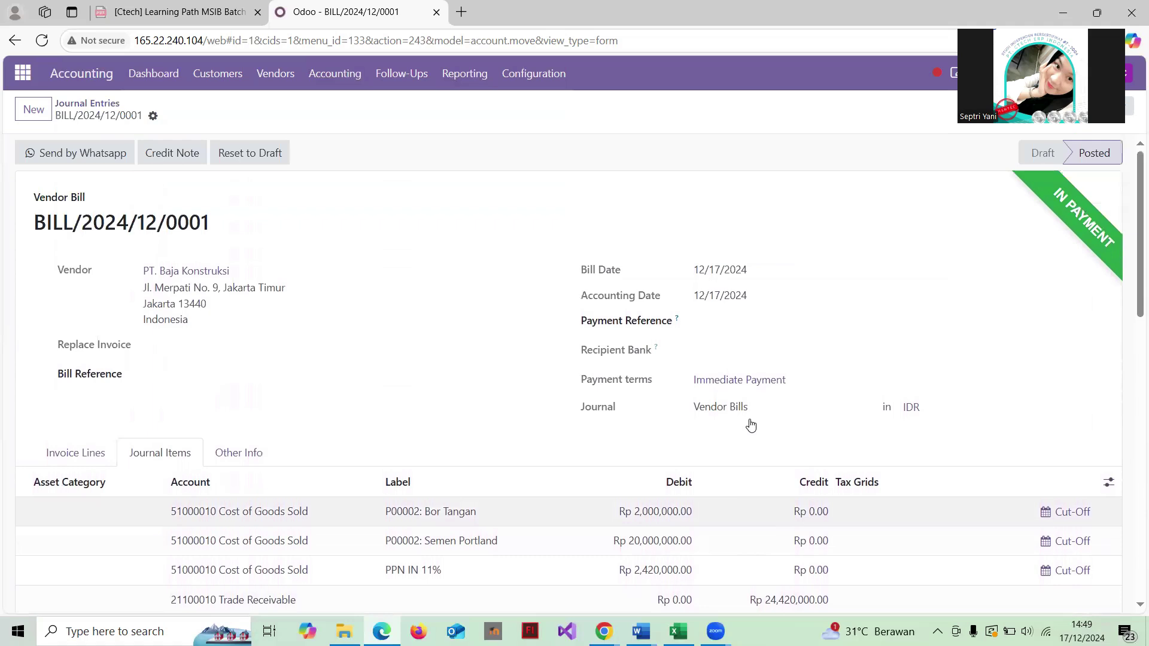
{"action": "scroll", "coordinate": [751, 425], "scroll_direction": "down", "scroll_amount": 1}
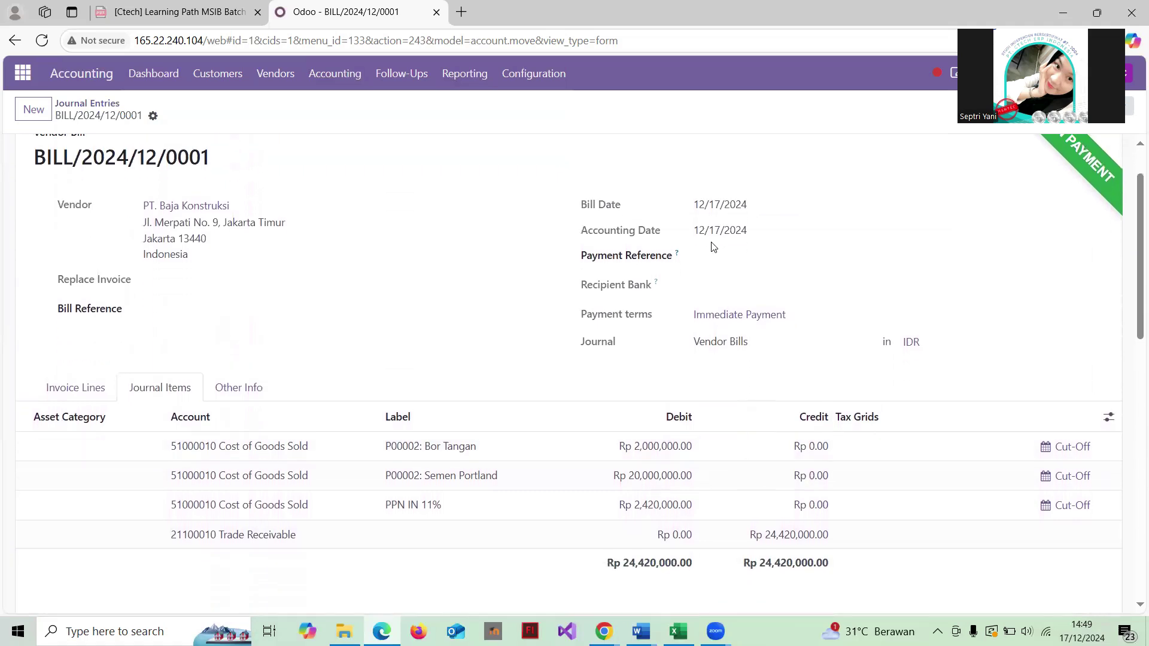
{"action": "scroll", "coordinate": [712, 246], "scroll_direction": "down", "scroll_amount": 2}
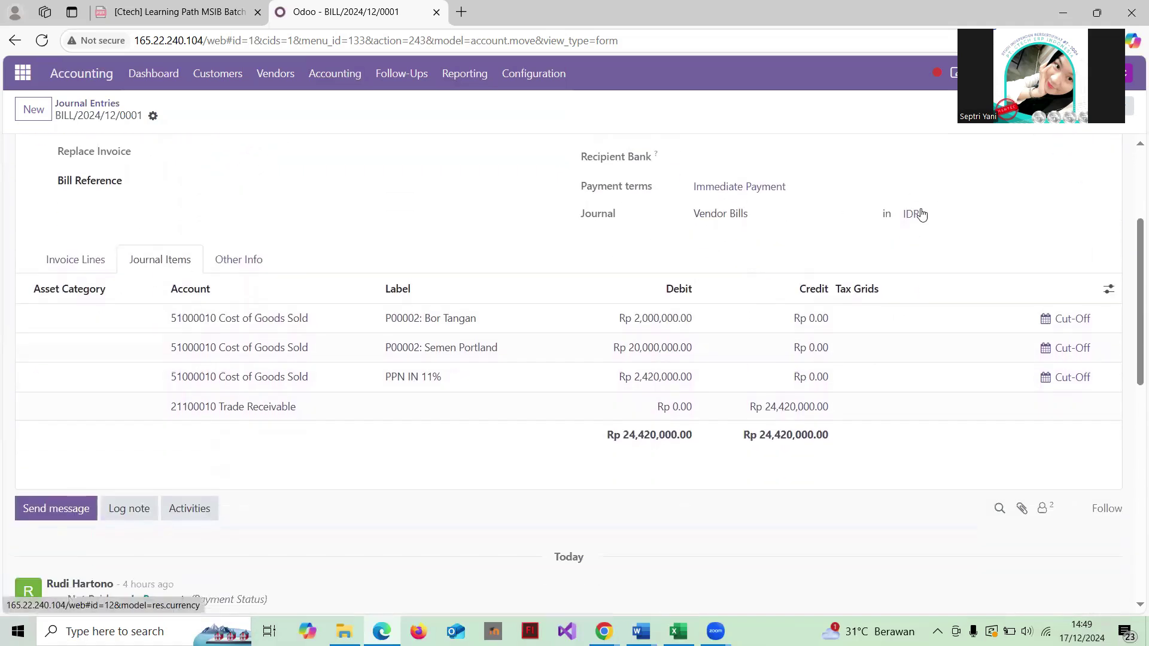
Step: View the IDR currency details, then reopen BILL/2024/12/0001 to read its history before returning
{"action": "left_click", "coordinate": [912, 214]}
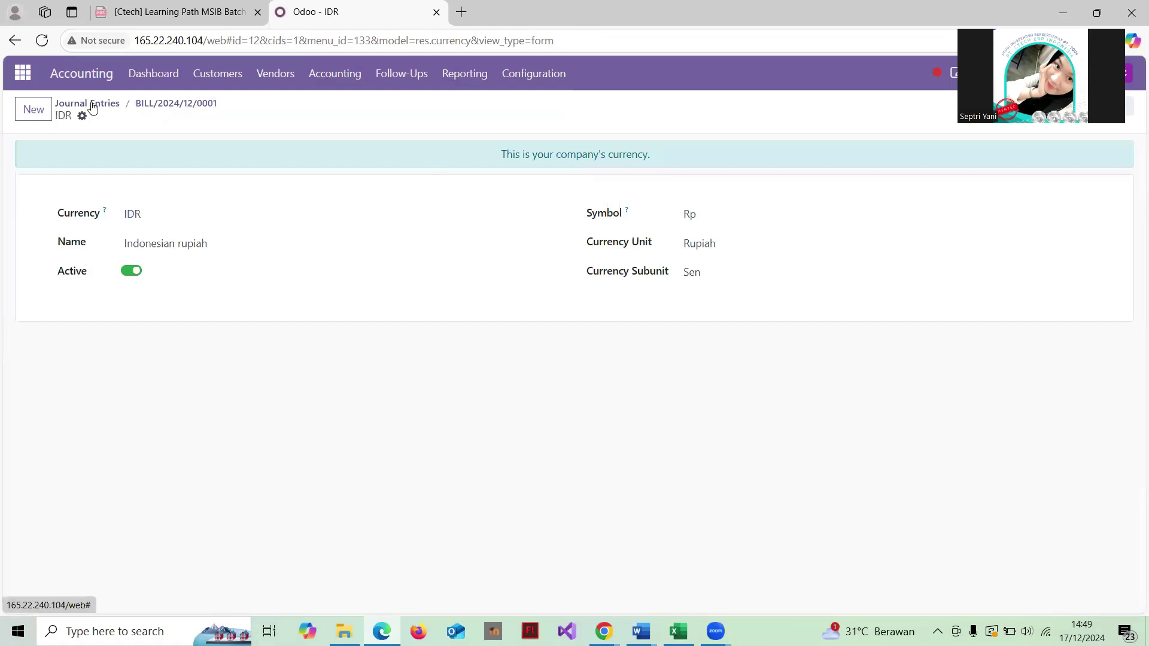
{"action": "left_click", "coordinate": [92, 106]}
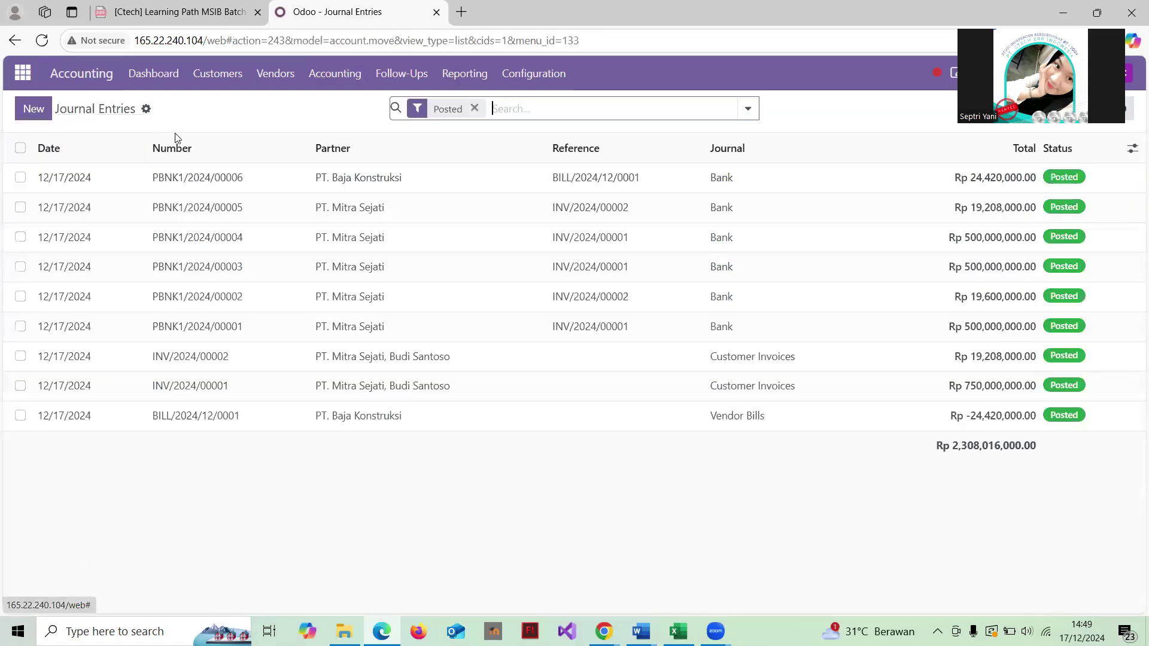
{"action": "left_click", "coordinate": [437, 410]}
{"action": "scroll", "coordinate": [438, 410], "scroll_direction": "down", "scroll_amount": 10}
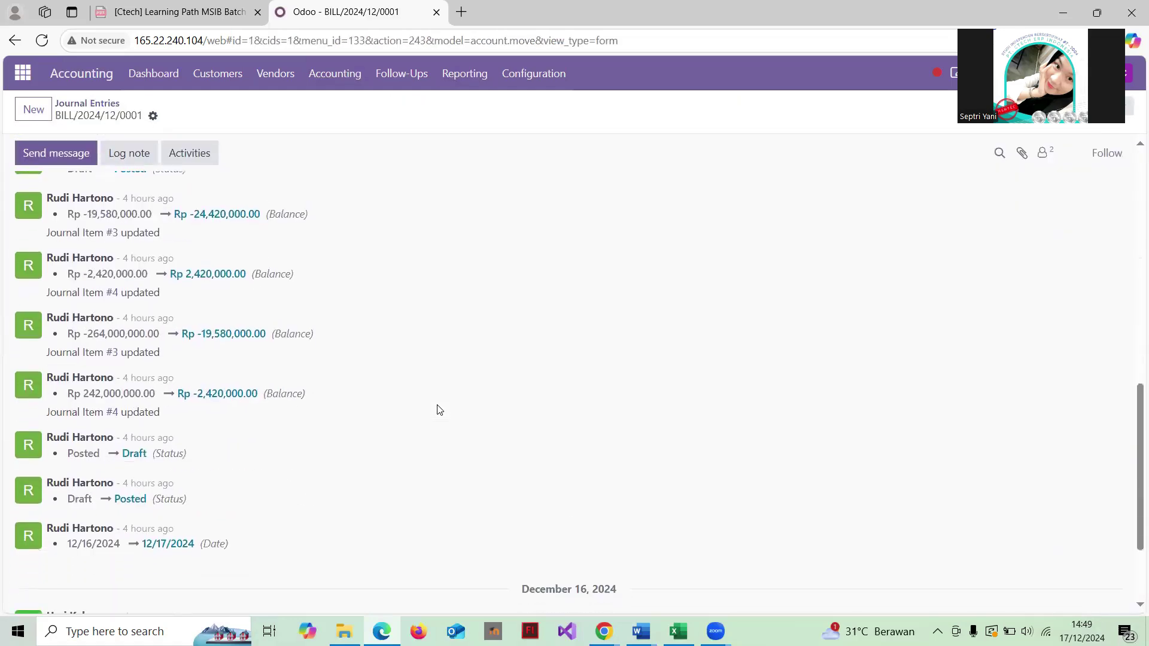
{"action": "scroll", "coordinate": [437, 409], "scroll_direction": "down", "scroll_amount": 2}
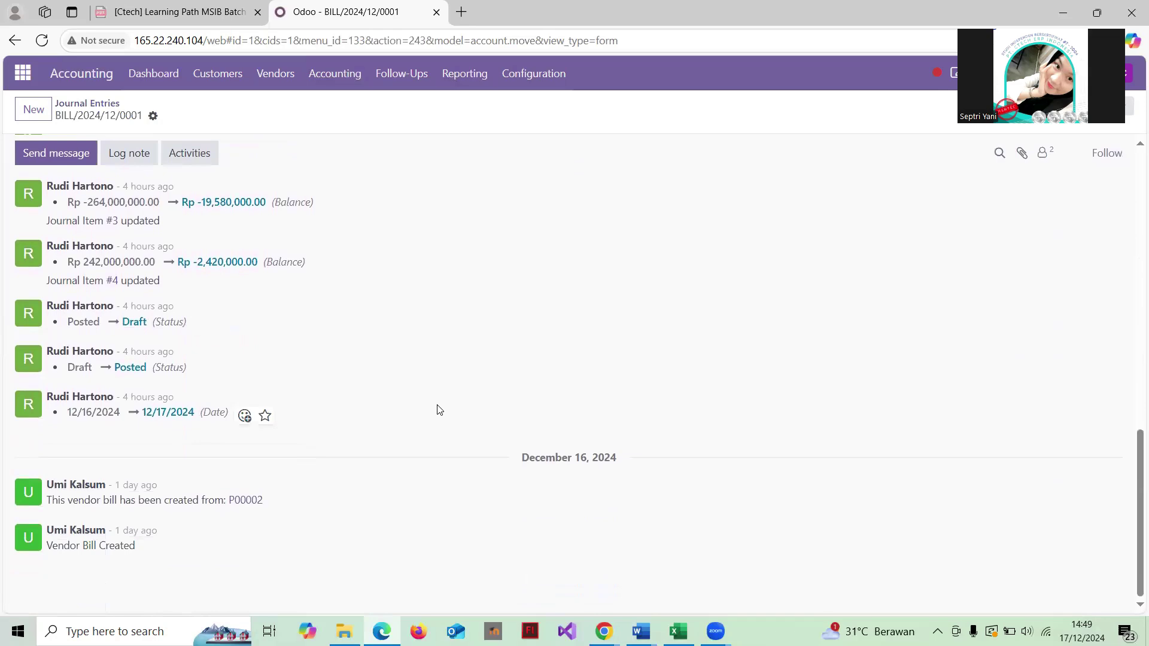
{"action": "scroll", "coordinate": [437, 410], "scroll_direction": "up", "scroll_amount": 4}
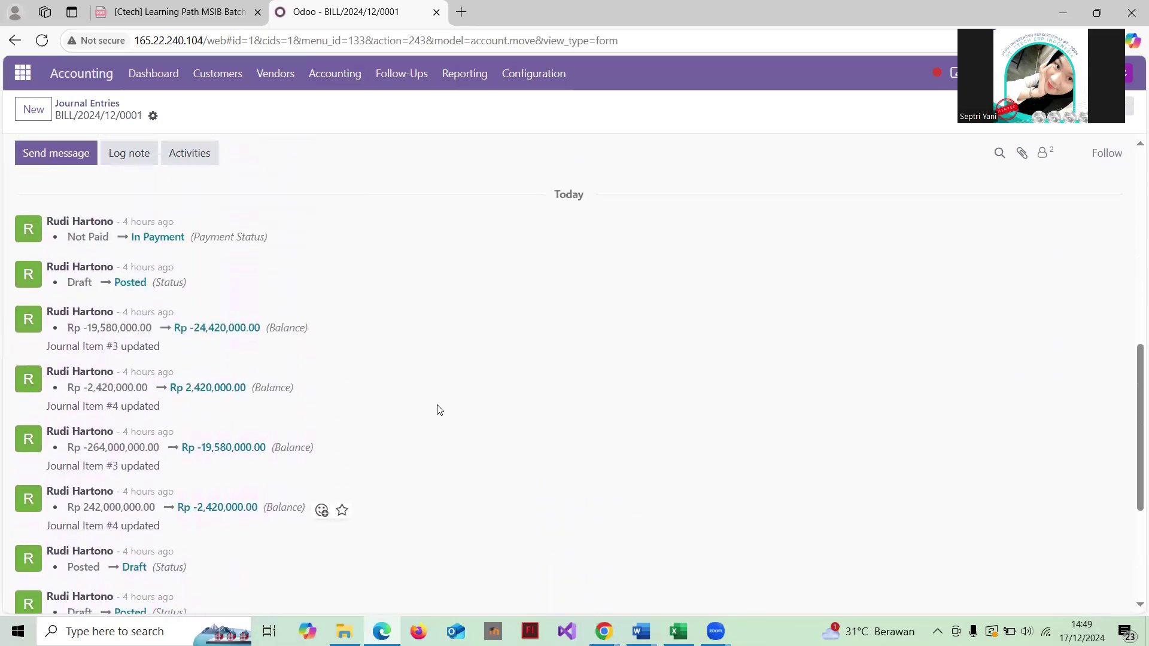
{"action": "scroll", "coordinate": [437, 410], "scroll_direction": "down", "scroll_amount": 3}
{"action": "scroll", "coordinate": [437, 410], "scroll_direction": "up", "scroll_amount": 12}
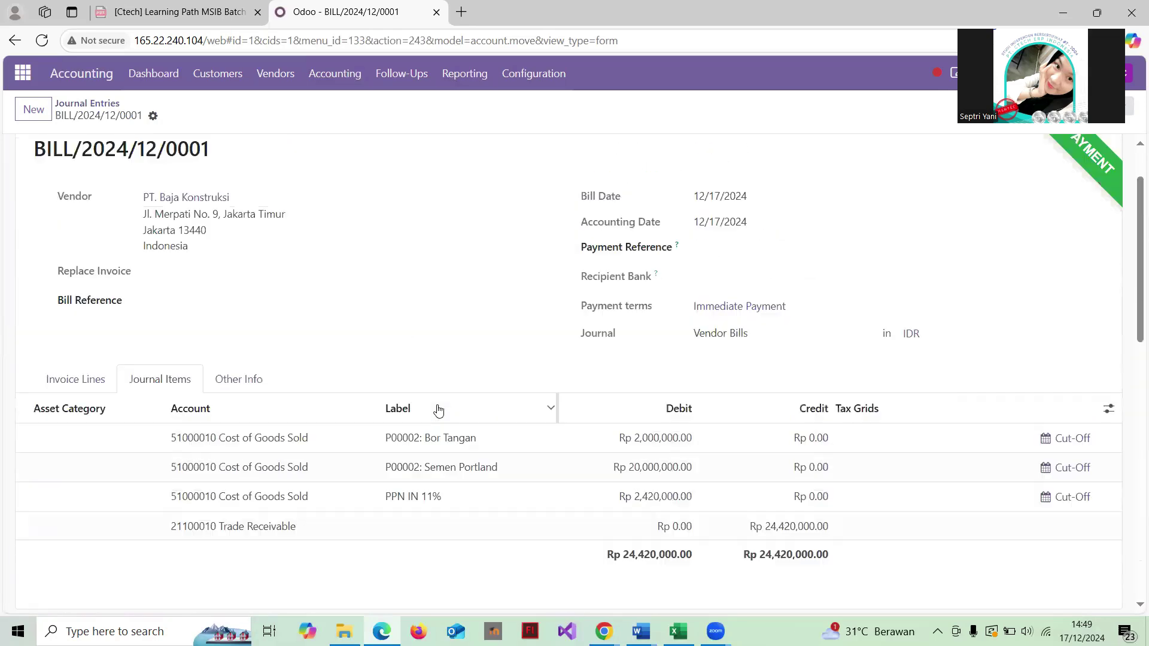
{"action": "left_click", "coordinate": [109, 109]}
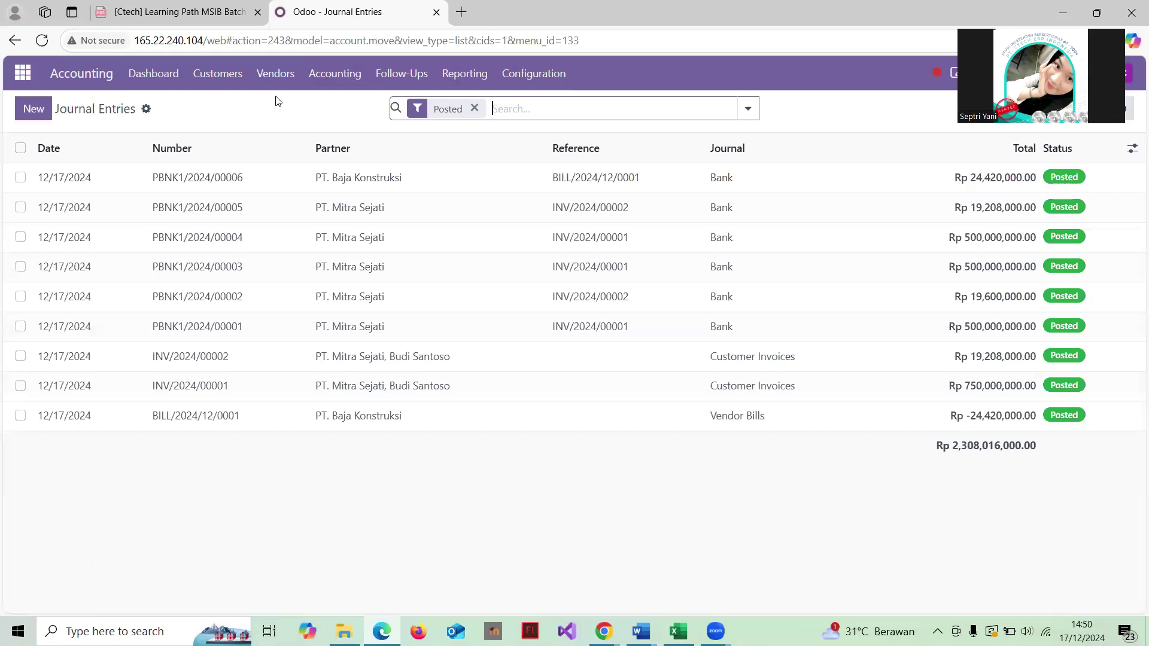
Step: Print the General Ledger for 11/01/2024 to 12/31/2024 and open General Ledger (8).pdf
{"action": "left_click", "coordinate": [464, 75]}
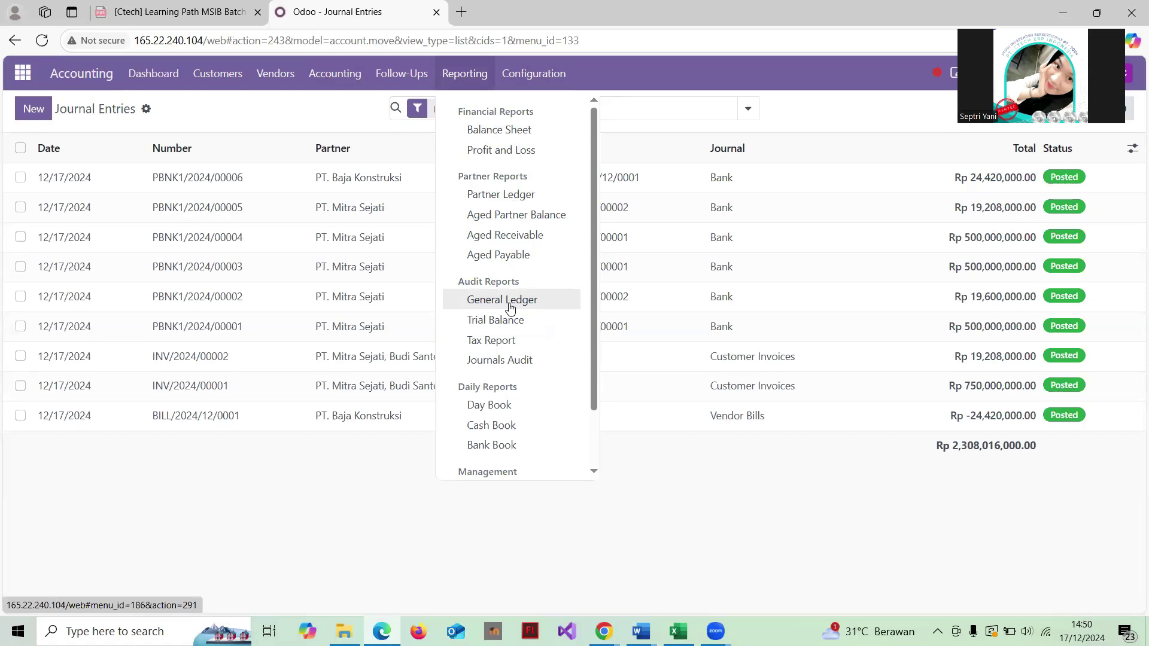
{"action": "left_click", "coordinate": [509, 307]}
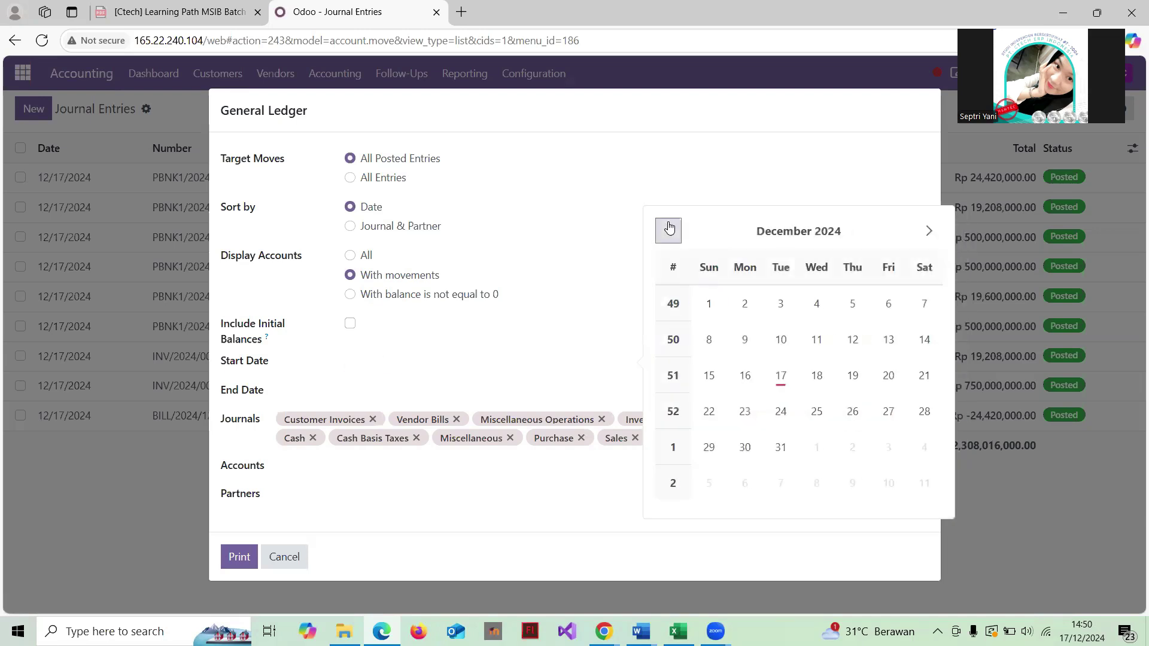
{"action": "left_click", "coordinate": [669, 230]}
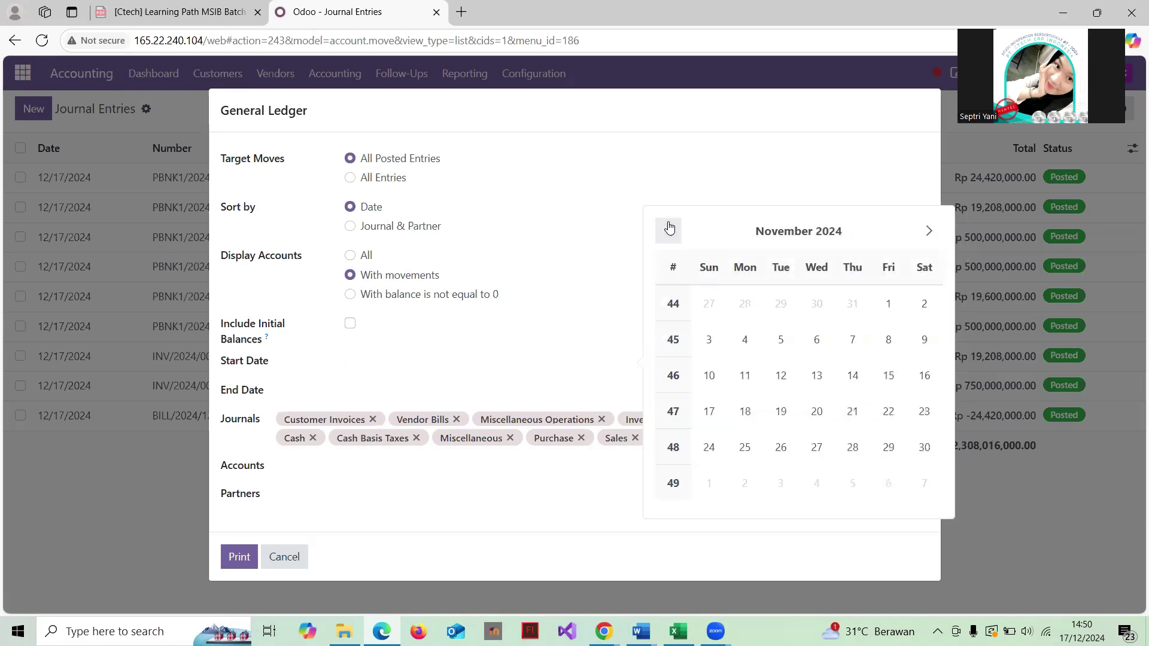
{"action": "left_click", "coordinate": [888, 305]}
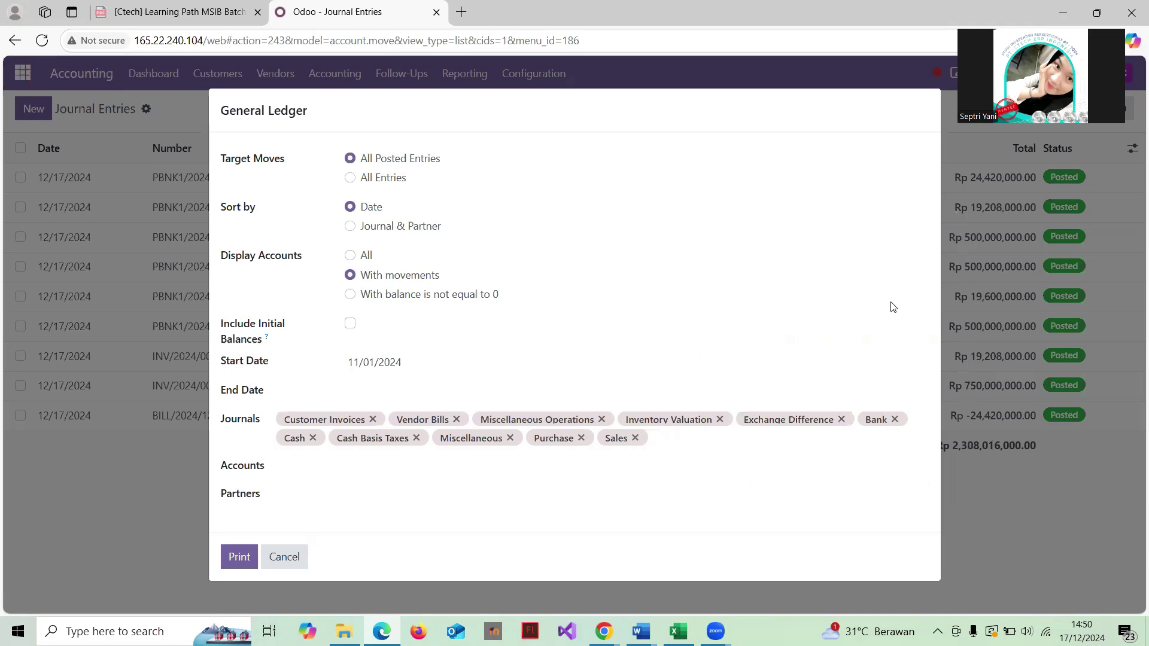
{"action": "left_click", "coordinate": [403, 390]}
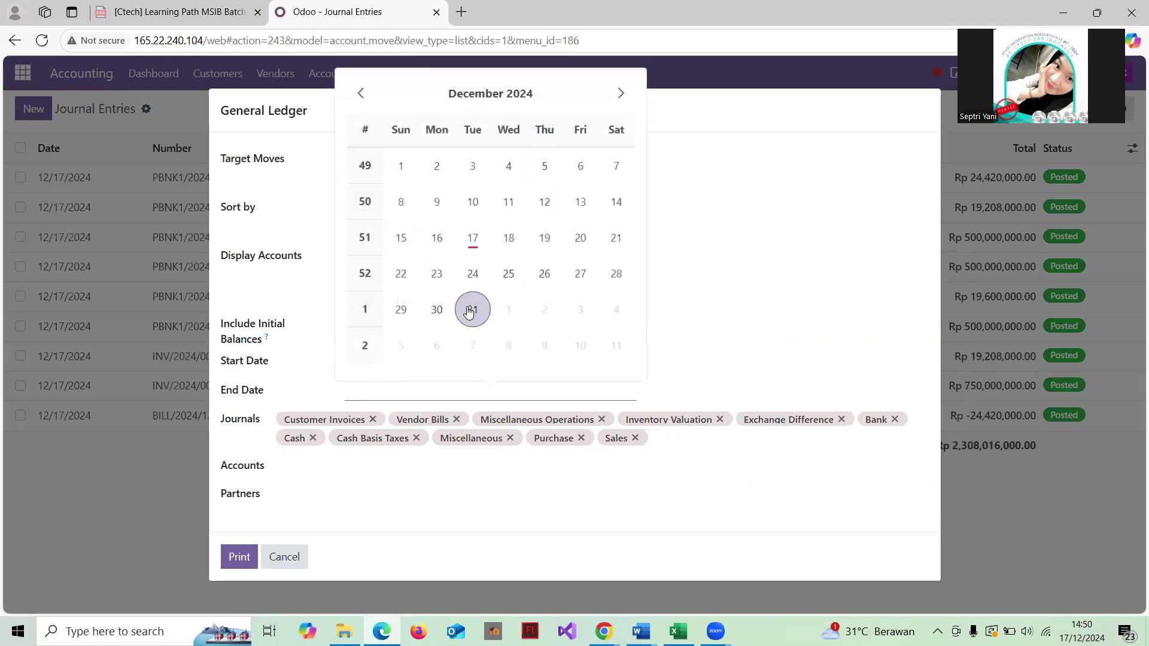
{"action": "left_click", "coordinate": [471, 310]}
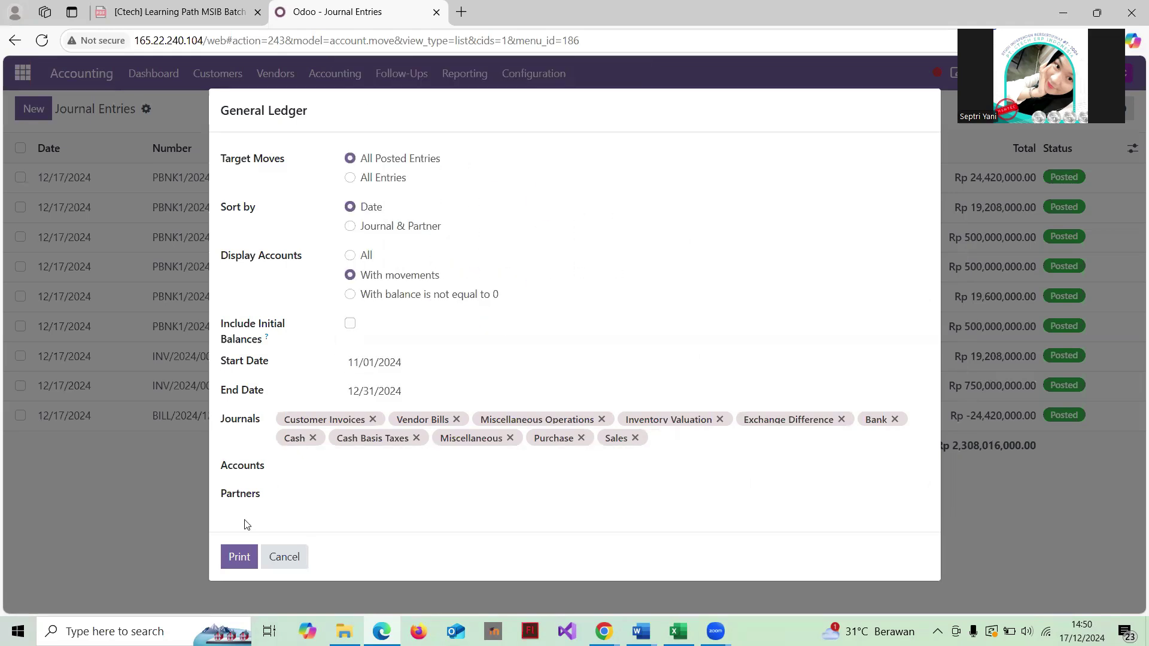
{"action": "left_click", "coordinate": [245, 557]}
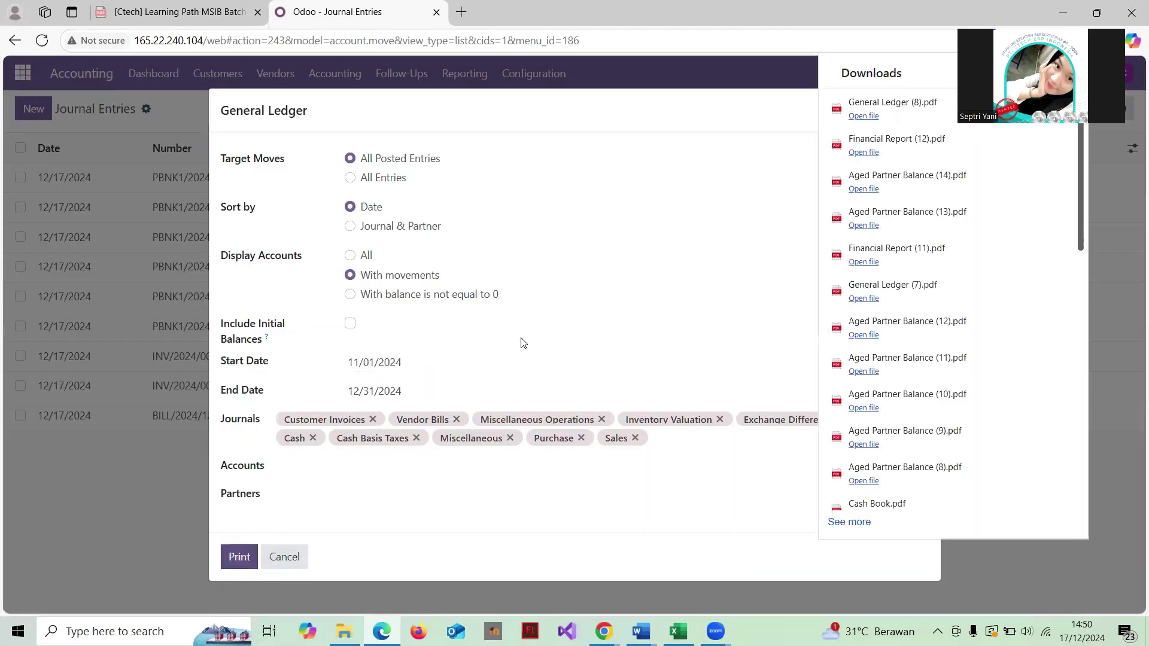
{"action": "left_click", "coordinate": [893, 102]}
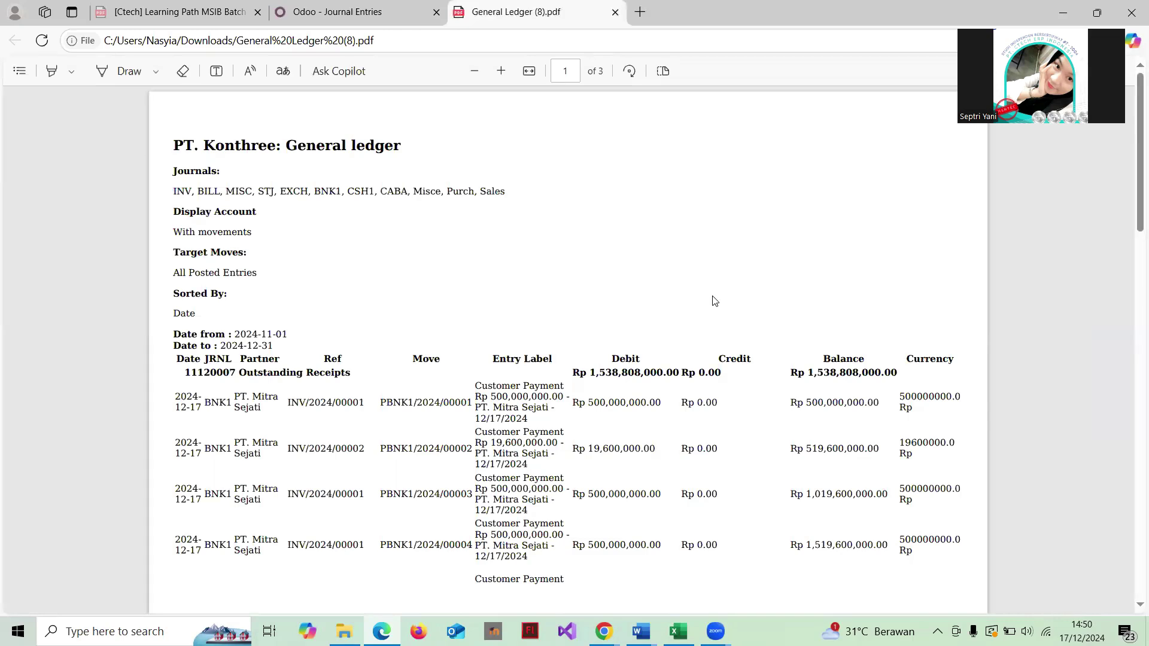
{"action": "scroll", "coordinate": [714, 301], "scroll_direction": "down", "scroll_amount": 2}
{"action": "scroll", "coordinate": [714, 301], "scroll_direction": "up", "scroll_amount": 1}
{"action": "scroll", "coordinate": [714, 301], "scroll_direction": "down", "scroll_amount": 2}
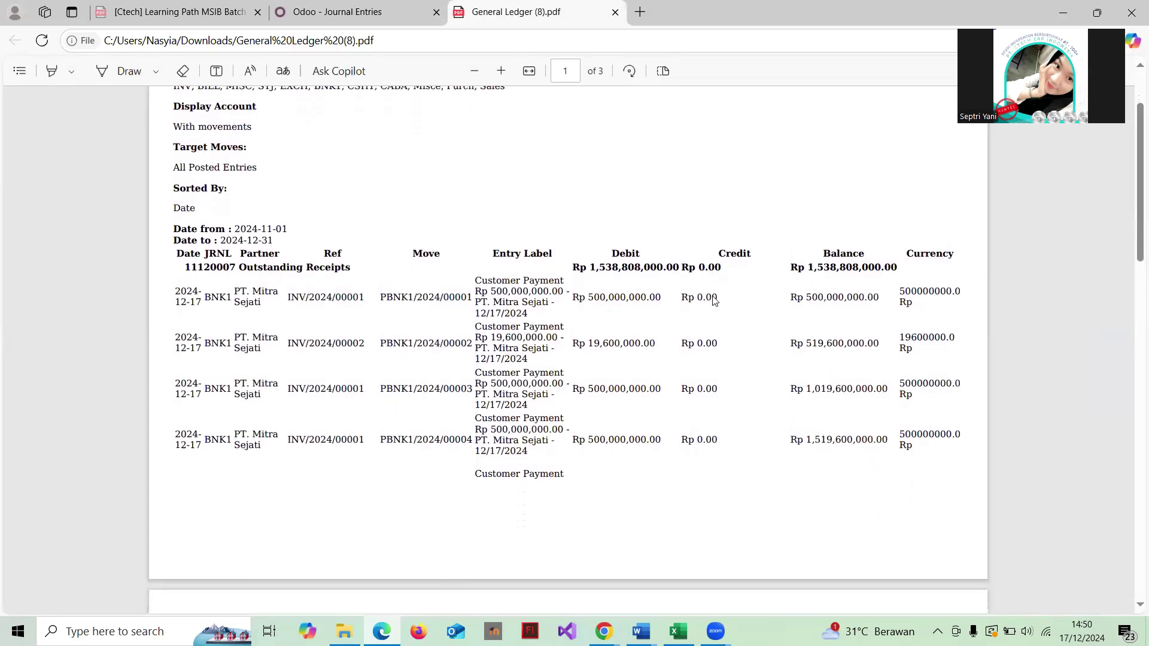
{"action": "scroll", "coordinate": [714, 301], "scroll_direction": "down", "scroll_amount": 1}
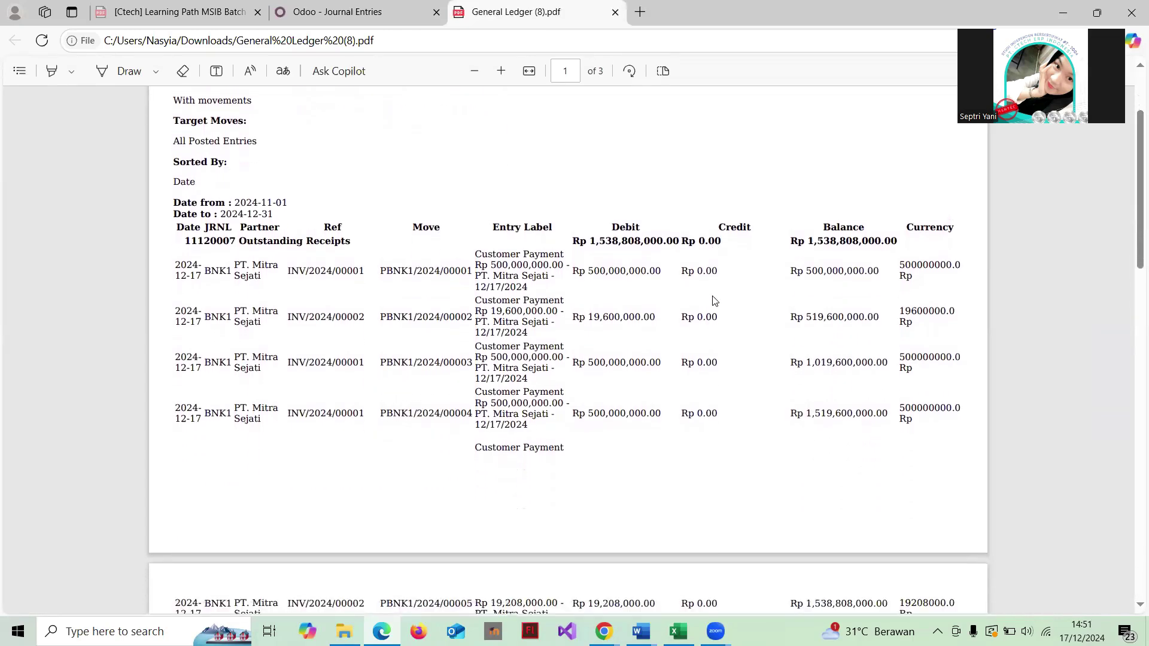
{"action": "scroll", "coordinate": [714, 301], "scroll_direction": "up", "scroll_amount": 2}
{"action": "scroll", "coordinate": [714, 301], "scroll_direction": "down", "scroll_amount": 2}
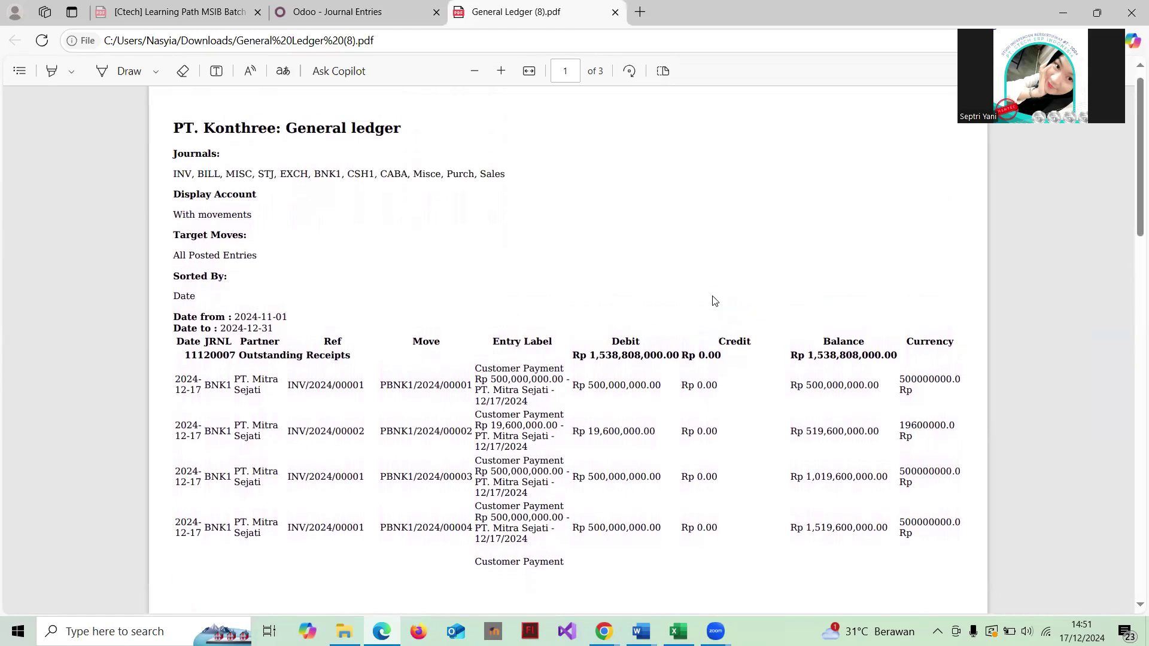
{"action": "scroll", "coordinate": [714, 301], "scroll_direction": "down", "scroll_amount": 2}
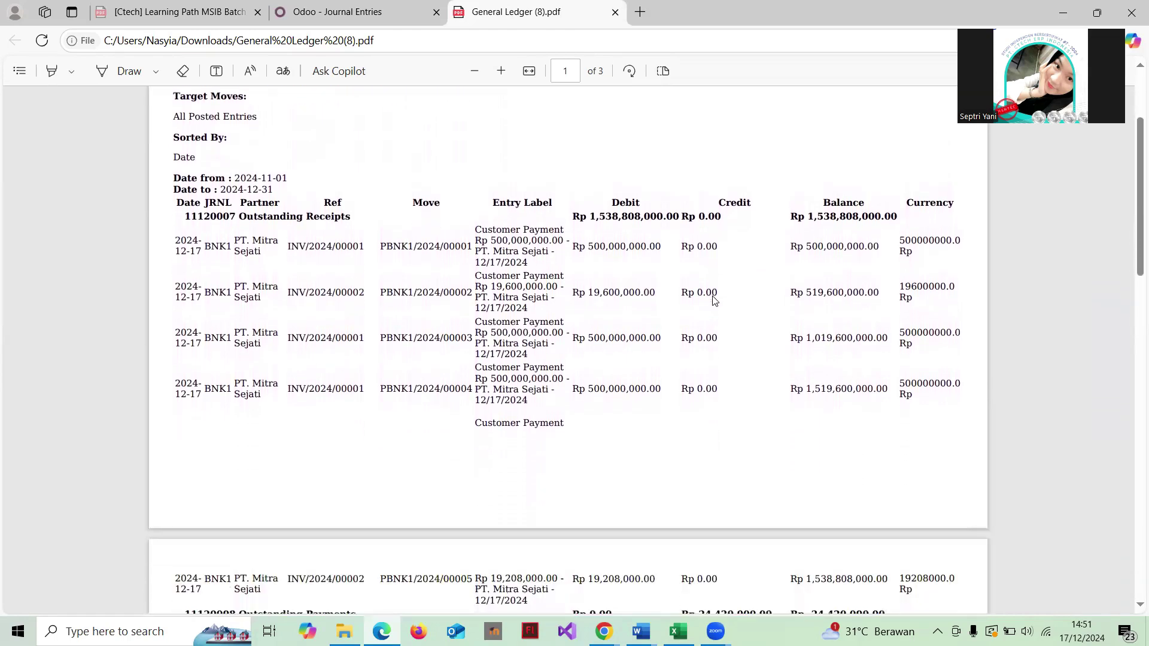
{"action": "scroll", "coordinate": [715, 301], "scroll_direction": "down", "scroll_amount": 4}
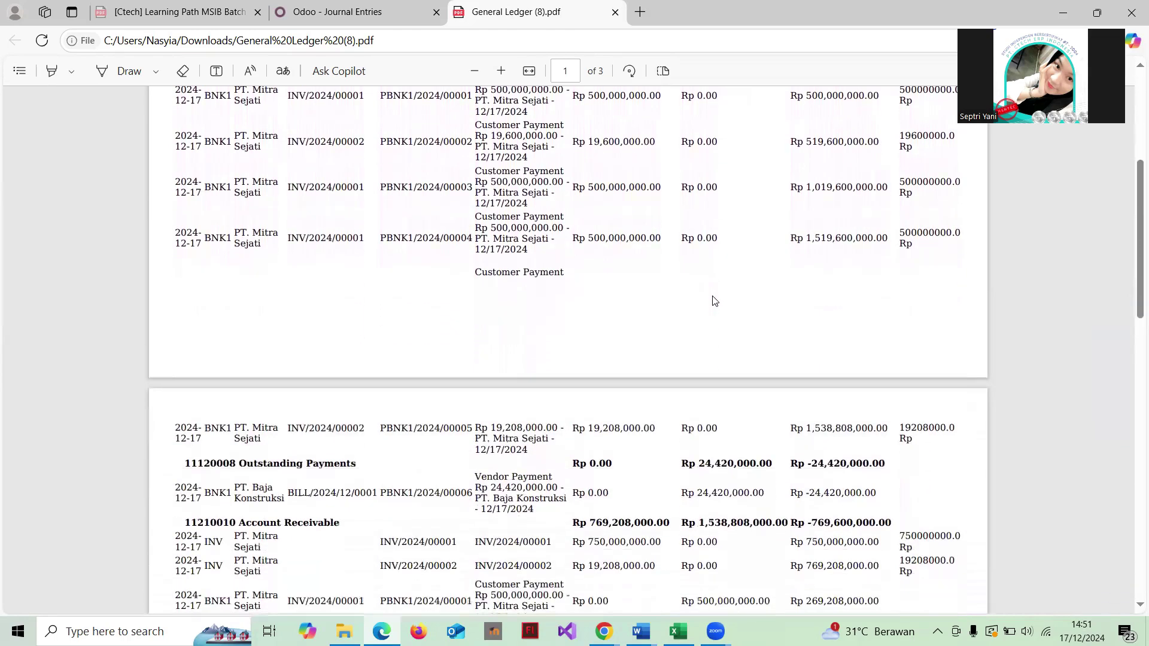
{"action": "scroll", "coordinate": [714, 301], "scroll_direction": "down", "scroll_amount": 7}
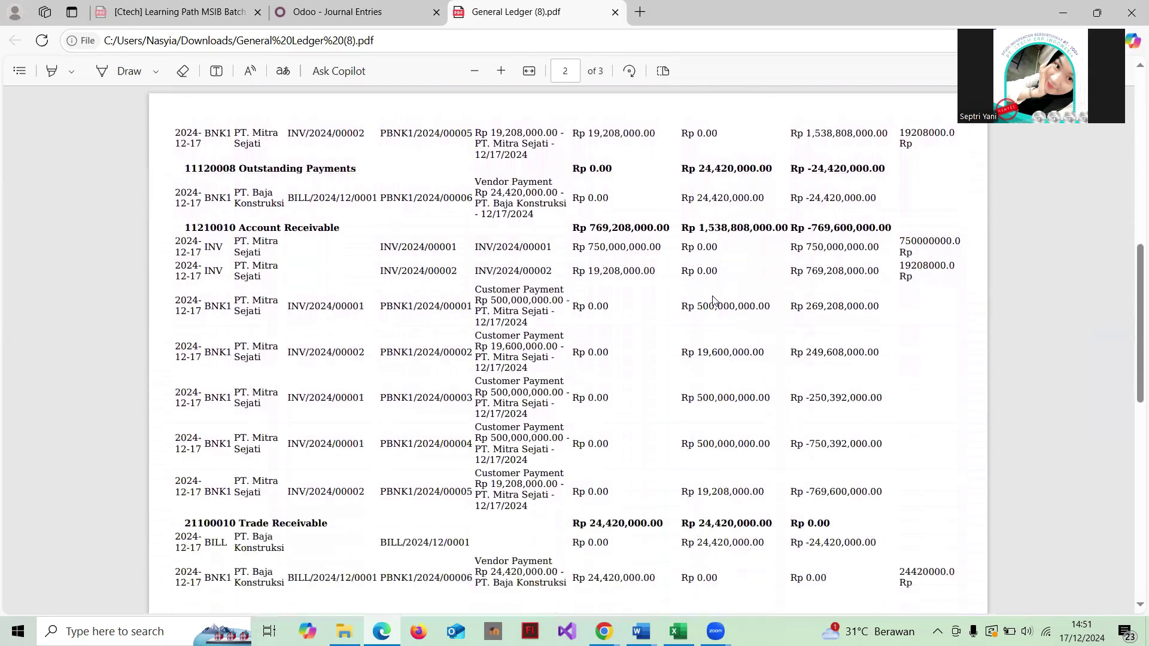
{"action": "scroll", "coordinate": [715, 301], "scroll_direction": "down", "scroll_amount": 7}
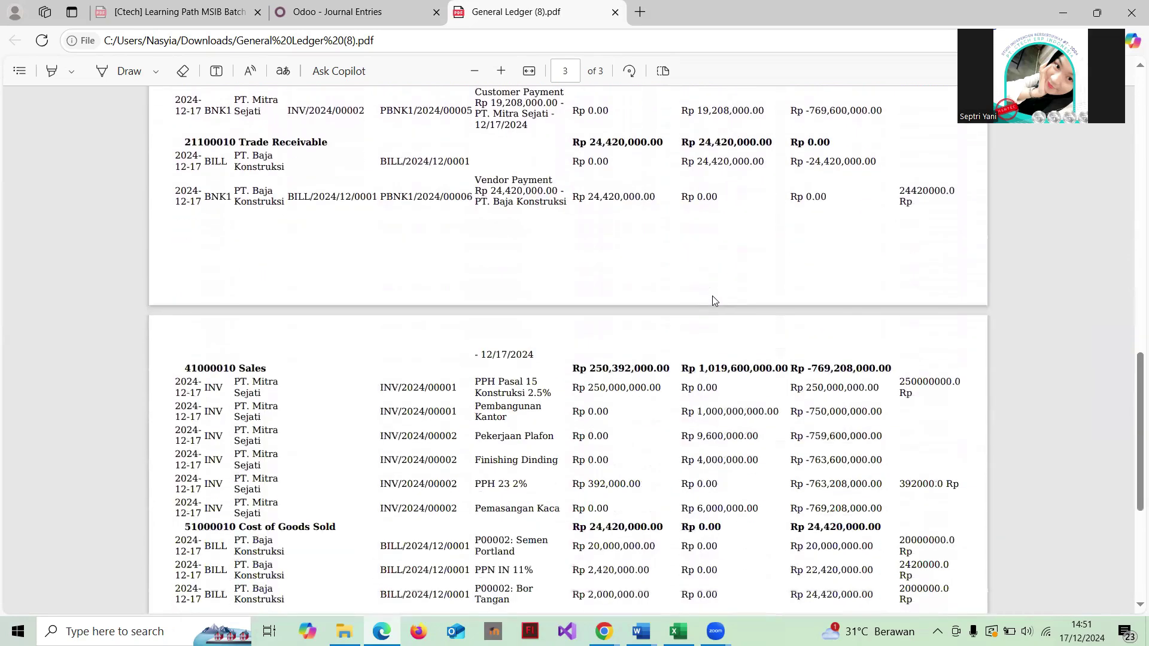
{"action": "scroll", "coordinate": [540, 286], "scroll_direction": "up", "scroll_amount": 12}
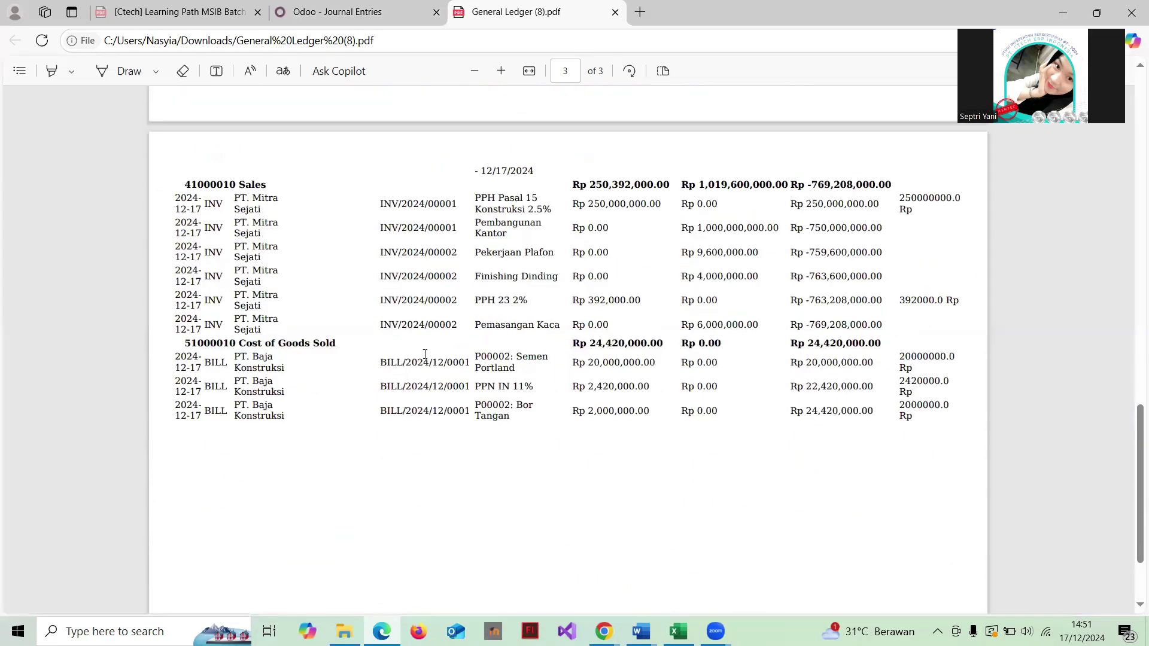
{"action": "scroll", "coordinate": [540, 286], "scroll_direction": "up", "scroll_amount": 12}
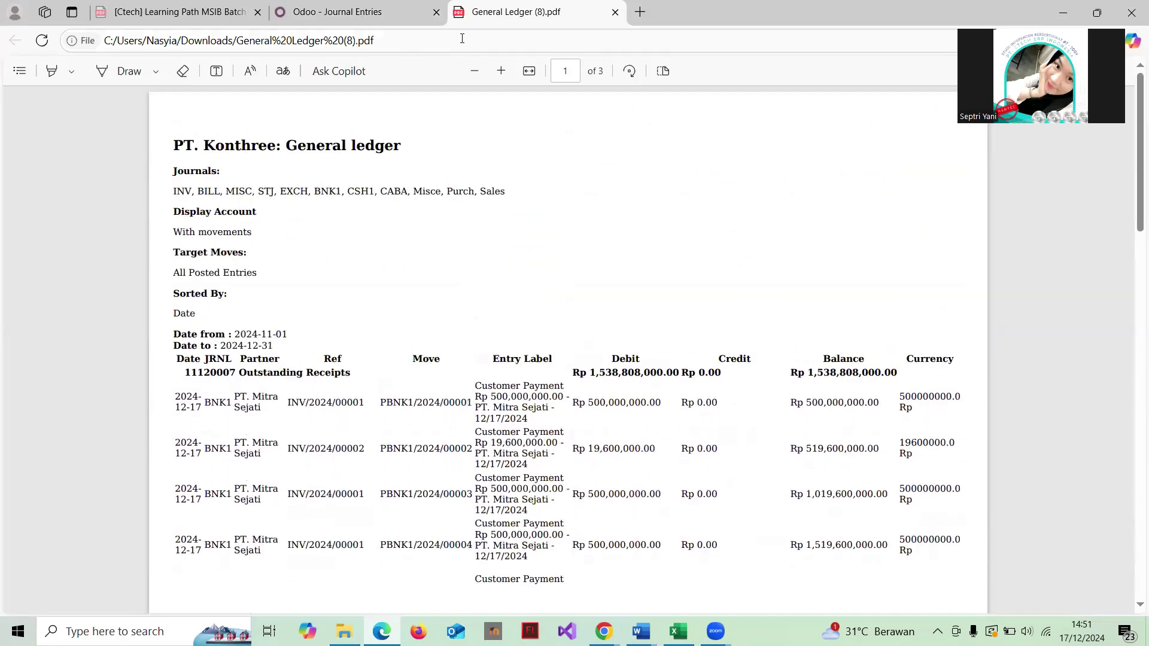
Step: Close the General Ledger PDF and its dialog, then open the Profit and Loss report settings
{"action": "left_click", "coordinate": [614, 12]}
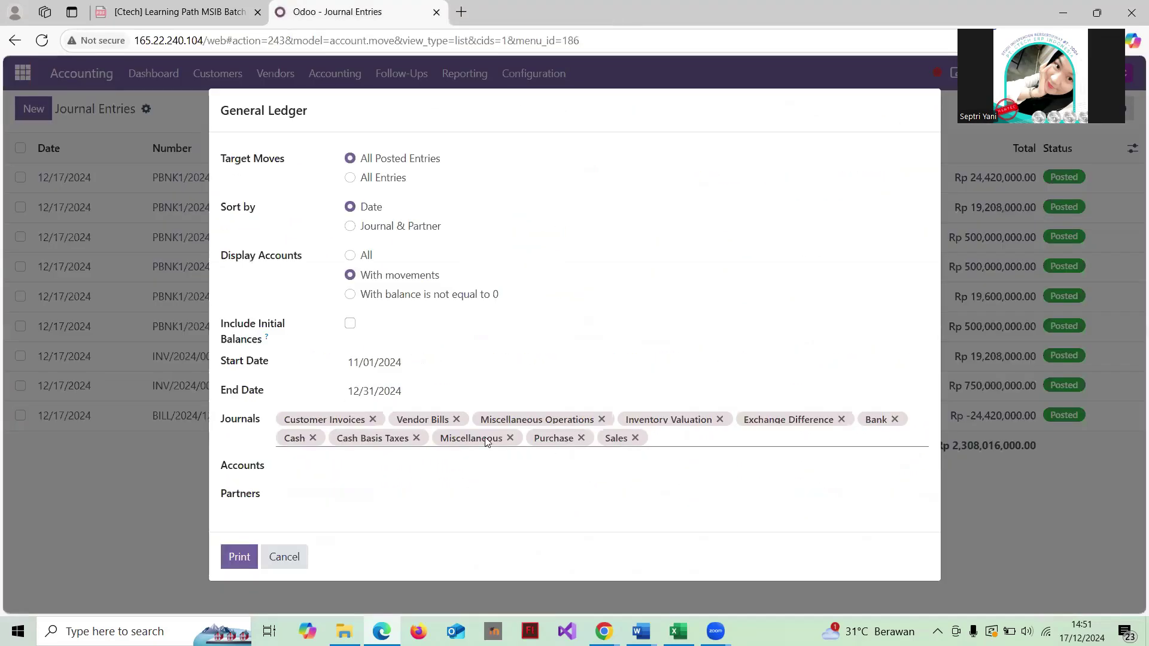
{"action": "left_click", "coordinate": [284, 557]}
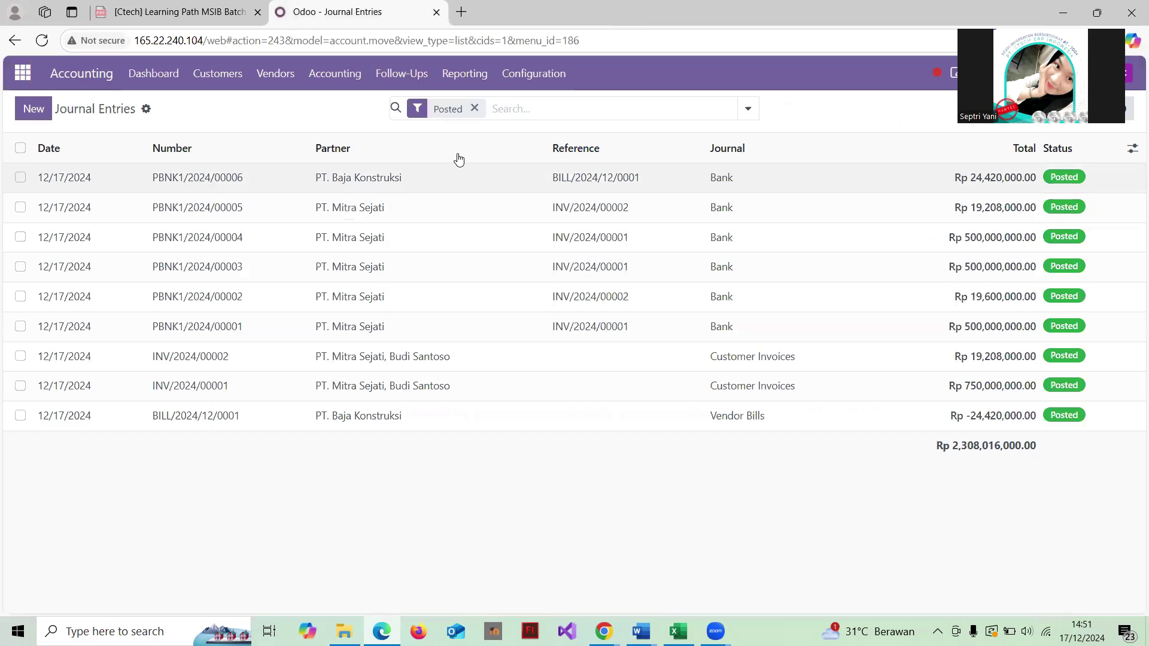
{"action": "left_click", "coordinate": [476, 81]}
{"action": "scroll", "coordinate": [516, 297], "scroll_direction": "down", "scroll_amount": 2}
{"action": "scroll", "coordinate": [515, 275], "scroll_direction": "up", "scroll_amount": 2}
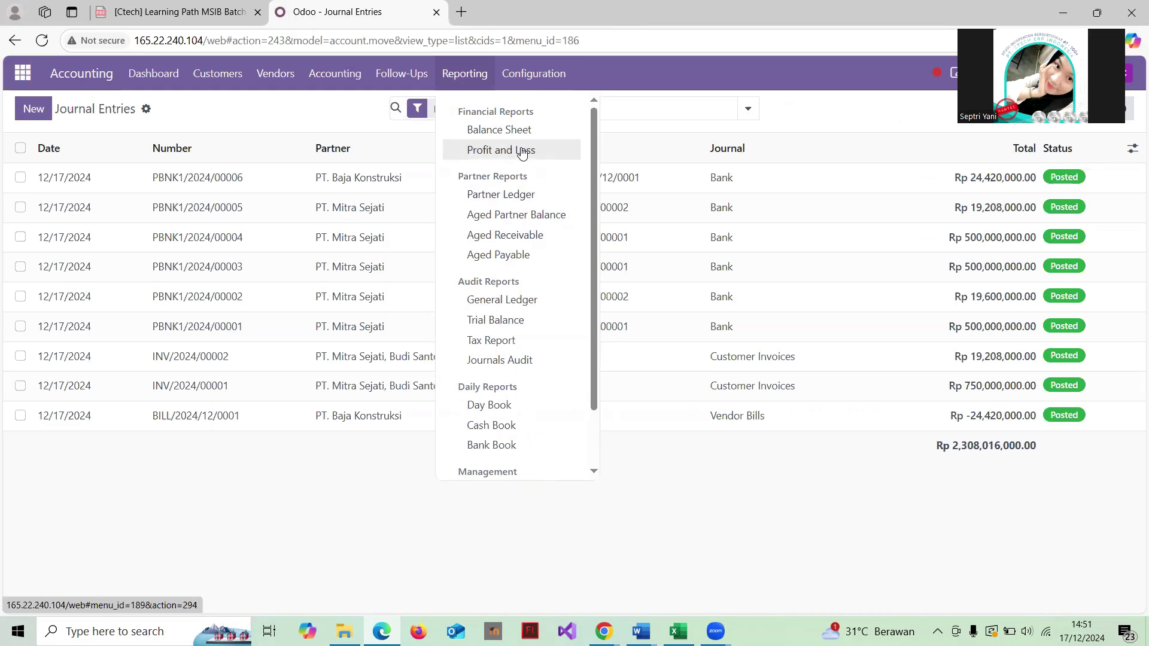
{"action": "left_click", "coordinate": [522, 151]}
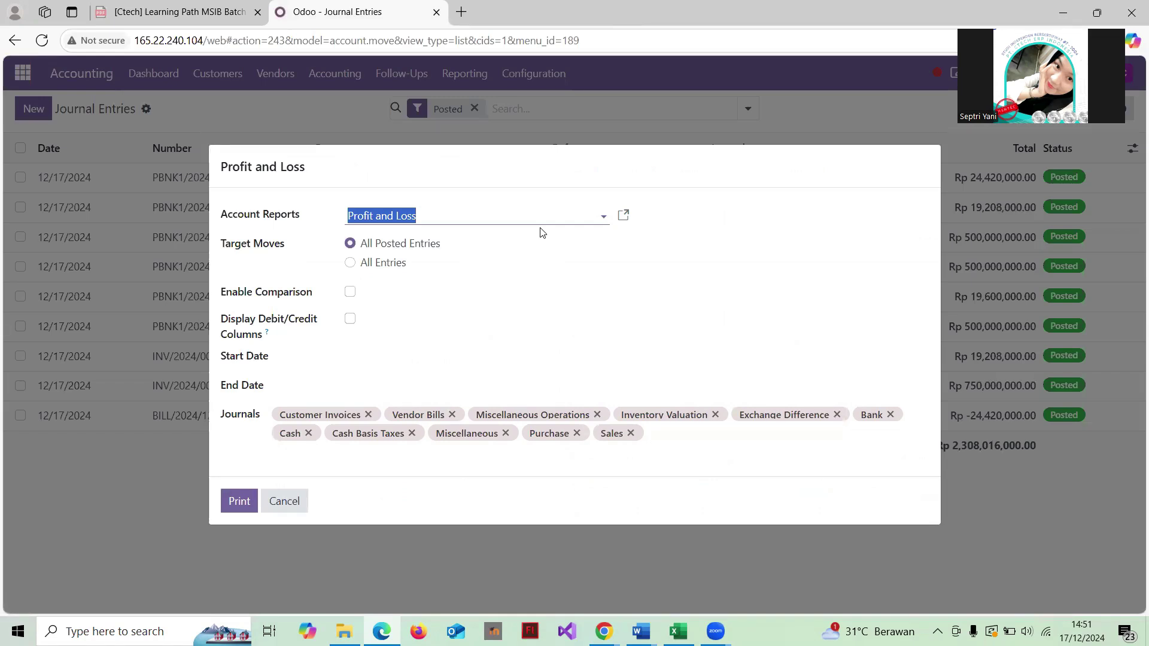
Step: Set the period 11/01/2024 to 12/31/2024, print, and open Financial Report (13).pdf
{"action": "left_click", "coordinate": [354, 359]}
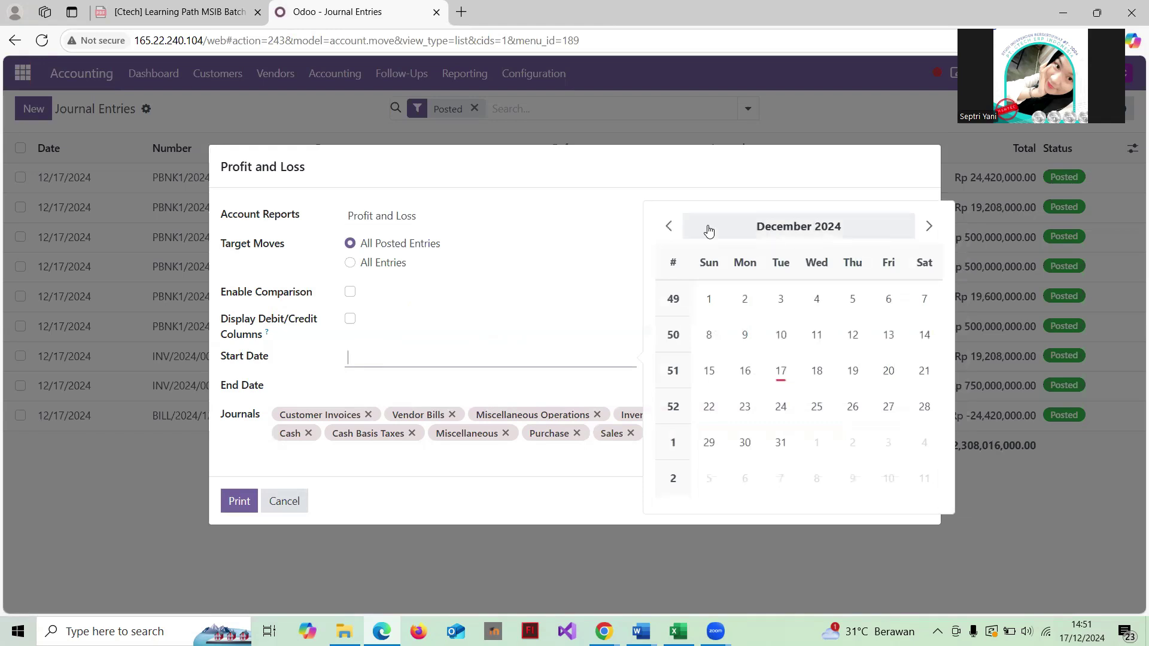
{"action": "left_click", "coordinate": [668, 226]}
{"action": "left_click", "coordinate": [888, 299]}
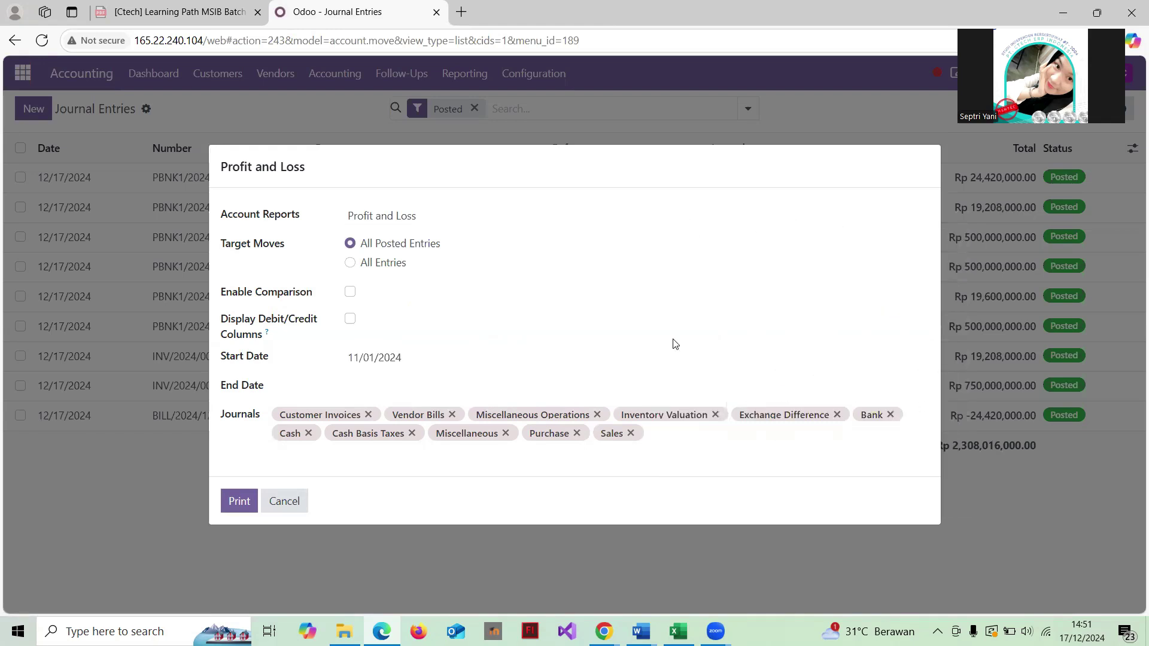
{"action": "left_click", "coordinate": [384, 390]}
{"action": "left_click", "coordinate": [476, 301]}
{"action": "left_click", "coordinate": [238, 501]}
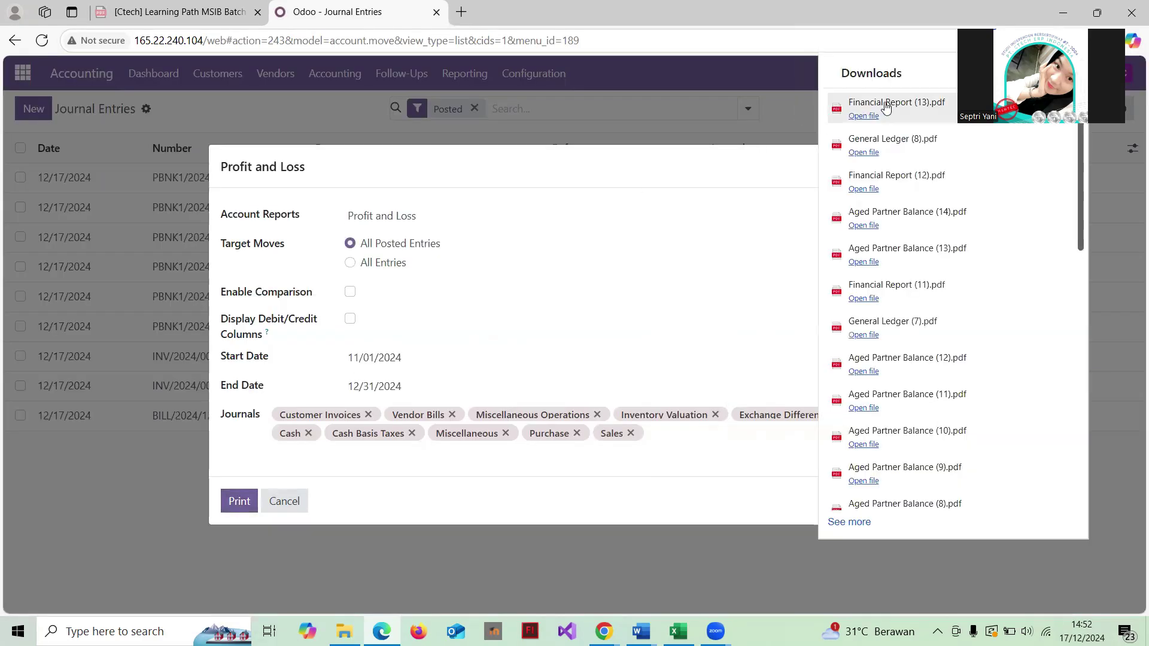
{"action": "left_click", "coordinate": [891, 104]}
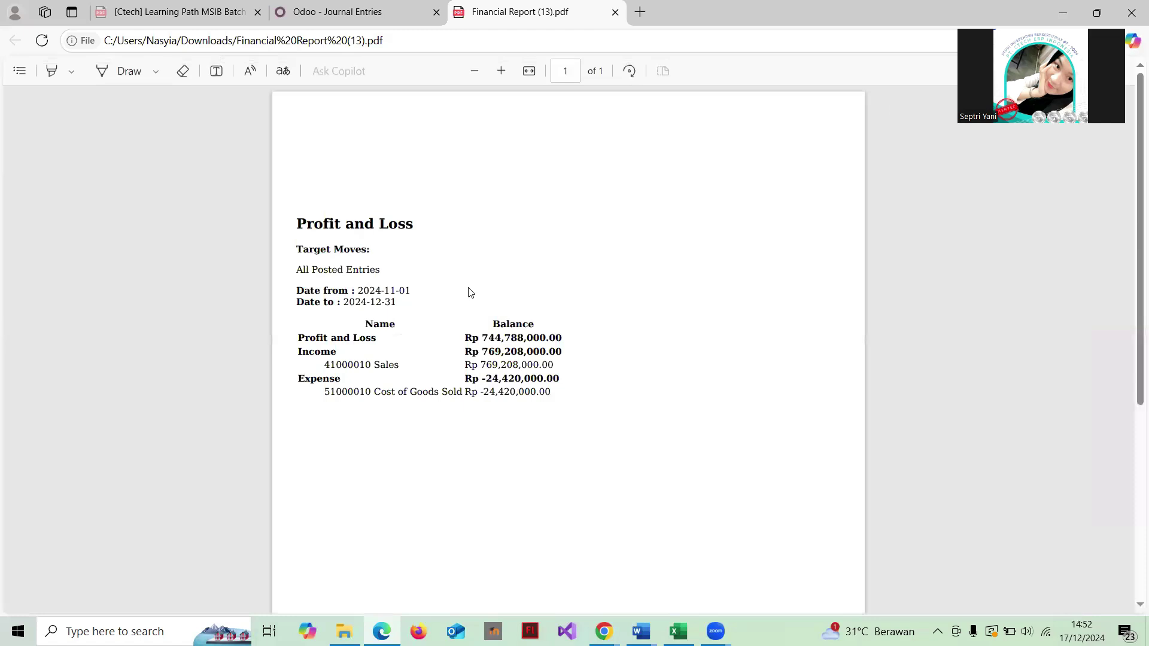
{"action": "scroll", "coordinate": [470, 293], "scroll_direction": "down", "scroll_amount": 1}
{"action": "scroll", "coordinate": [470, 292], "scroll_direction": "up", "scroll_amount": 1}
{"action": "scroll", "coordinate": [469, 293], "scroll_direction": "down", "scroll_amount": 2}
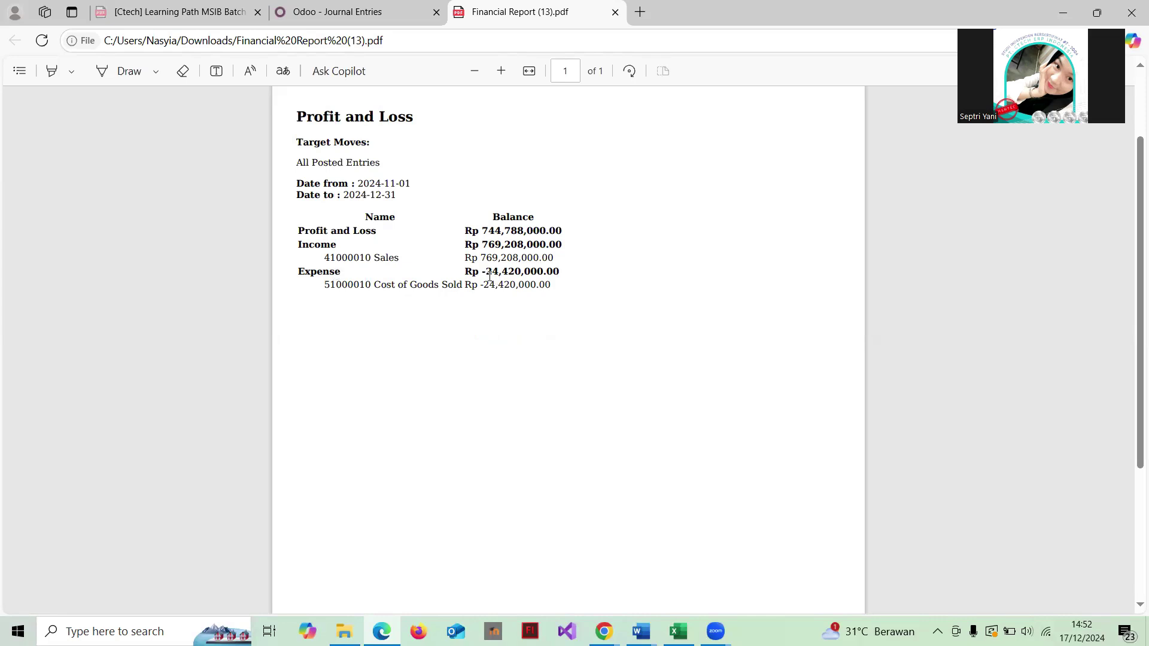
{"action": "scroll", "coordinate": [512, 279], "scroll_direction": "down", "scroll_amount": 2}
{"action": "scroll", "coordinate": [512, 279], "scroll_direction": "up", "scroll_amount": 1}
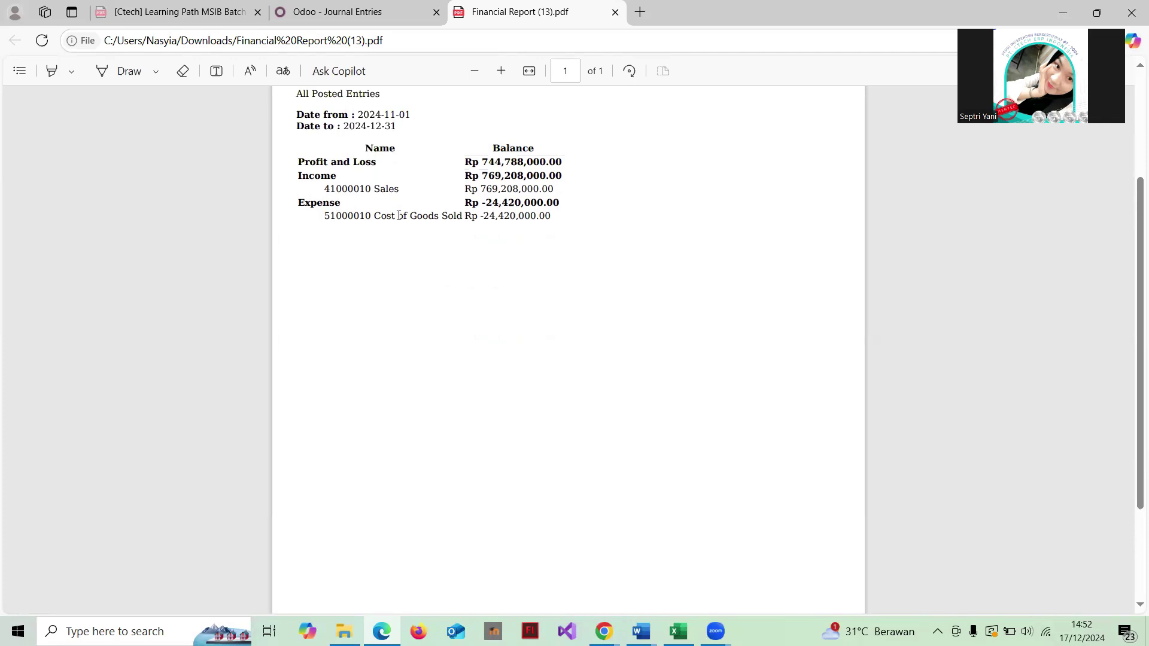
{"action": "scroll", "coordinate": [451, 221], "scroll_direction": "down", "scroll_amount": 2}
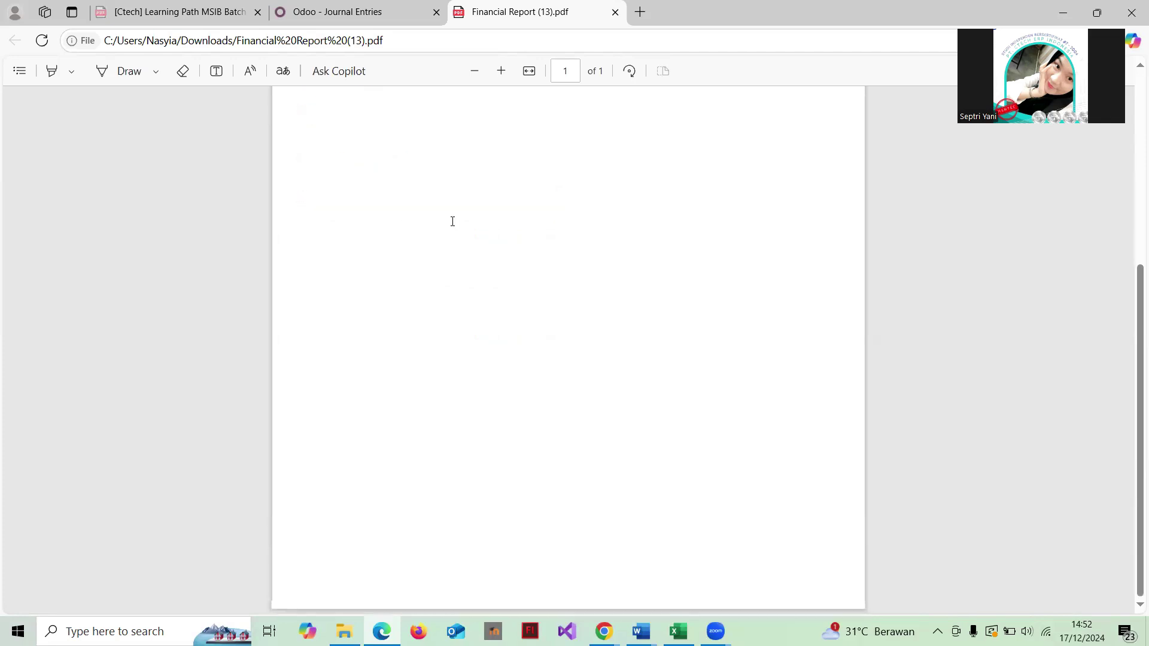
{"action": "scroll", "coordinate": [452, 221], "scroll_direction": "up", "scroll_amount": 5}
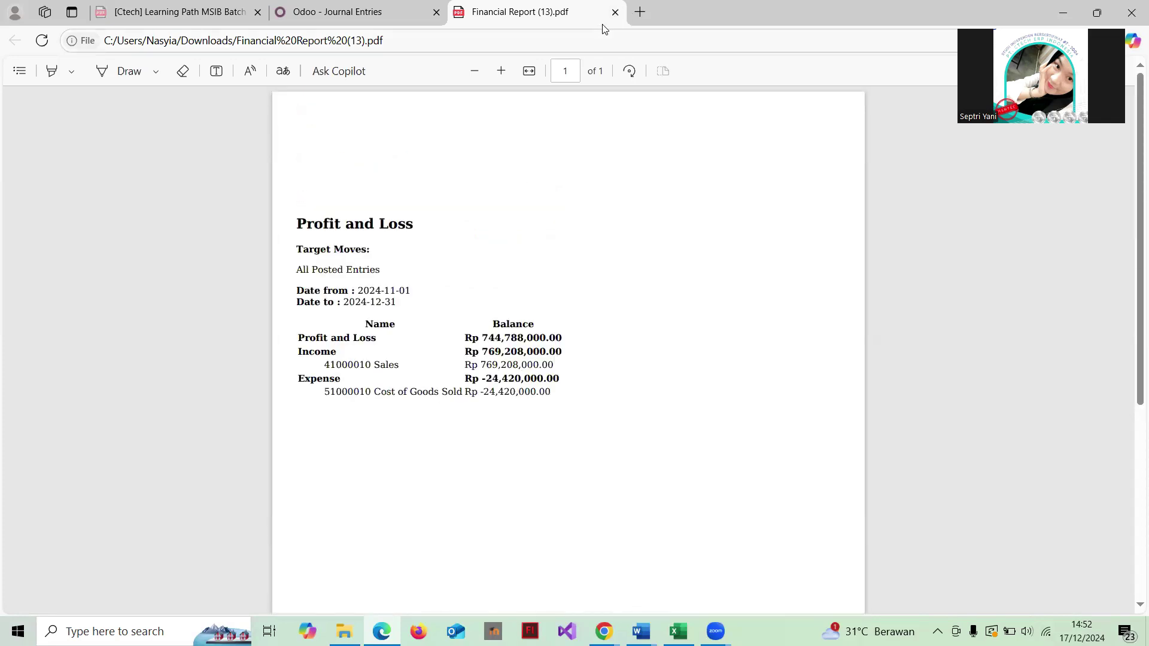
Step: Print the Aged Receivable report as of 12/17/2024 and open Aged Partner Balance (15).pdf
{"action": "left_click", "coordinate": [615, 12]}
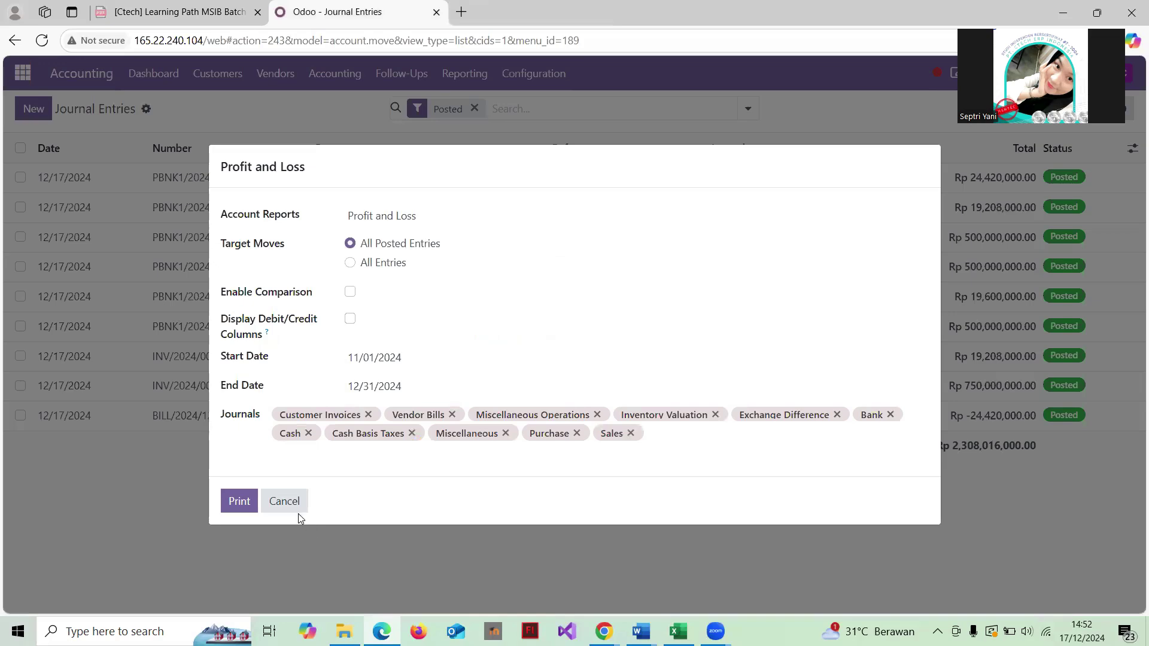
{"action": "left_click", "coordinate": [286, 502]}
{"action": "left_click", "coordinate": [462, 72]}
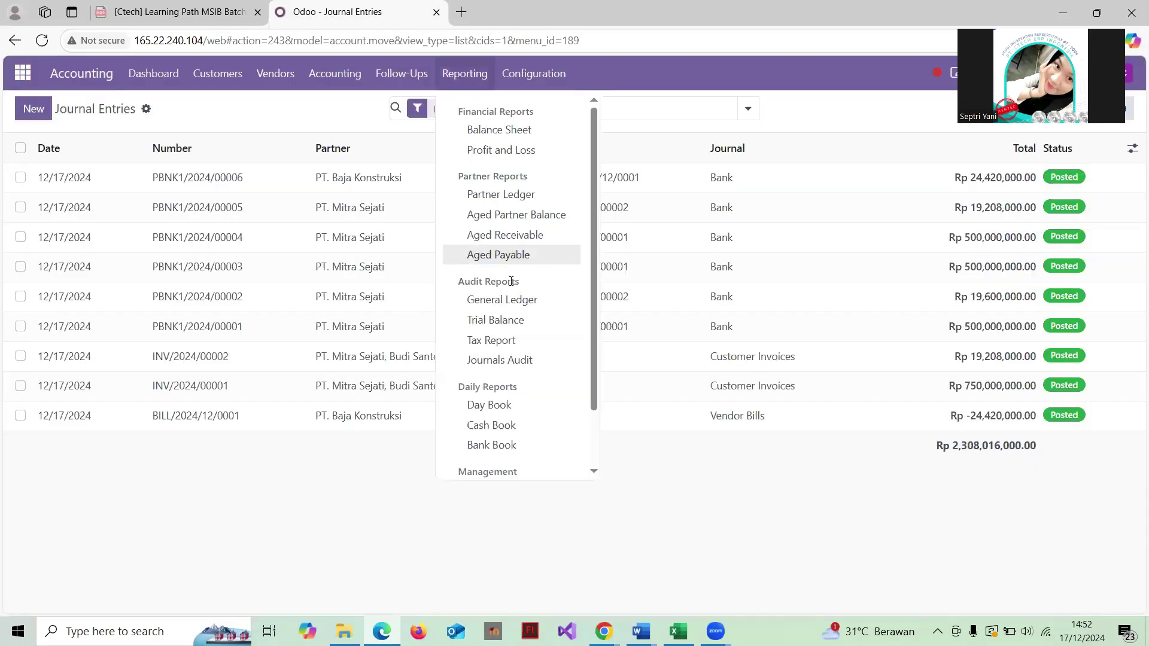
{"action": "scroll", "coordinate": [511, 269], "scroll_direction": "down", "scroll_amount": 1}
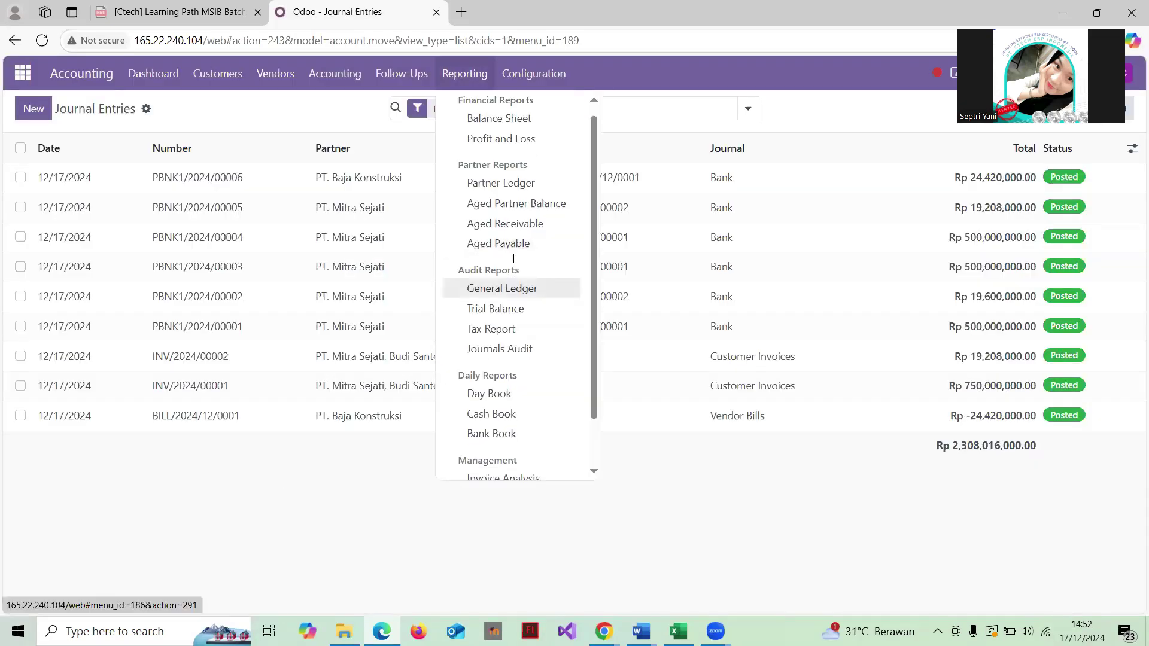
{"action": "left_click", "coordinate": [522, 224]}
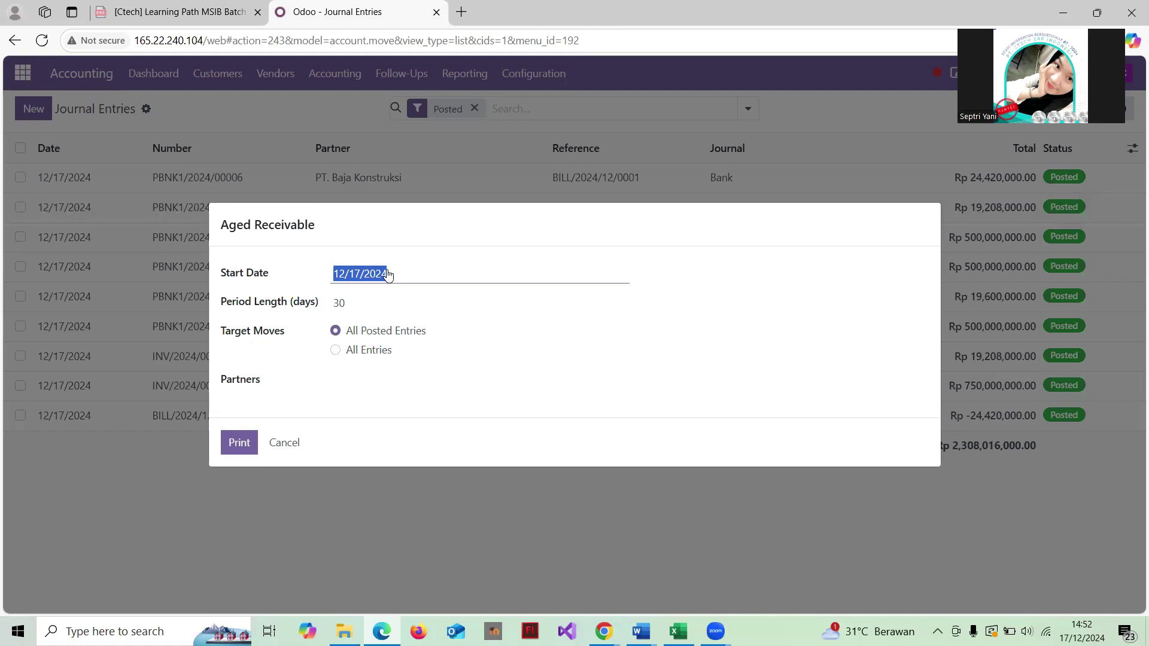
{"action": "left_click", "coordinate": [329, 278]}
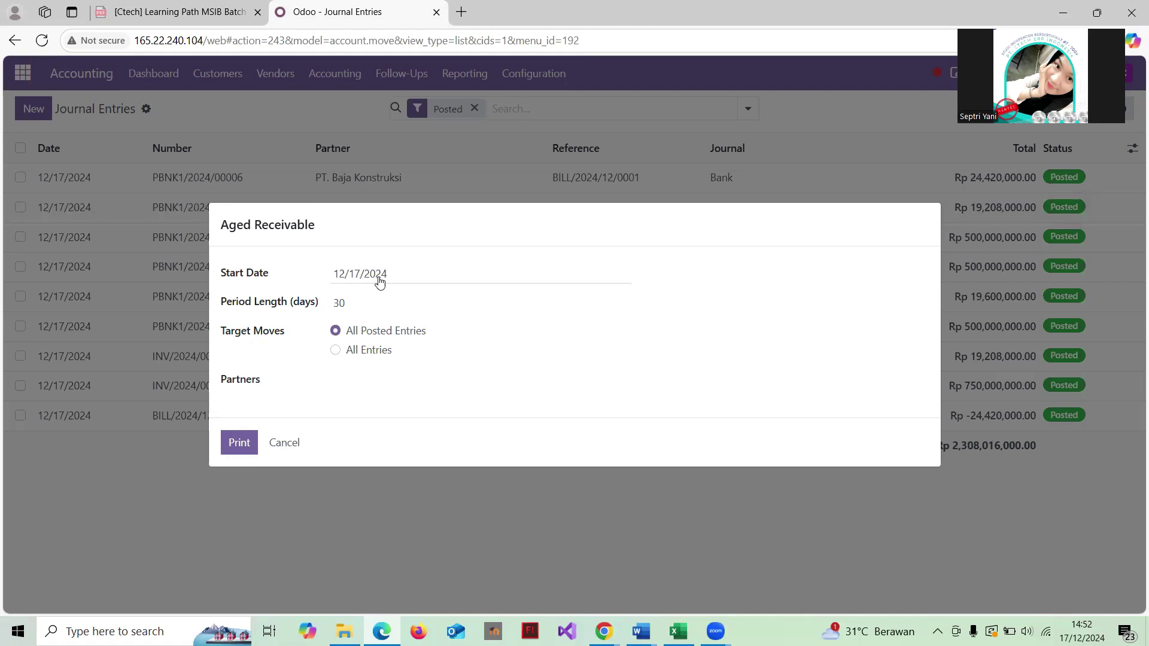
{"action": "left_click", "coordinate": [238, 448]}
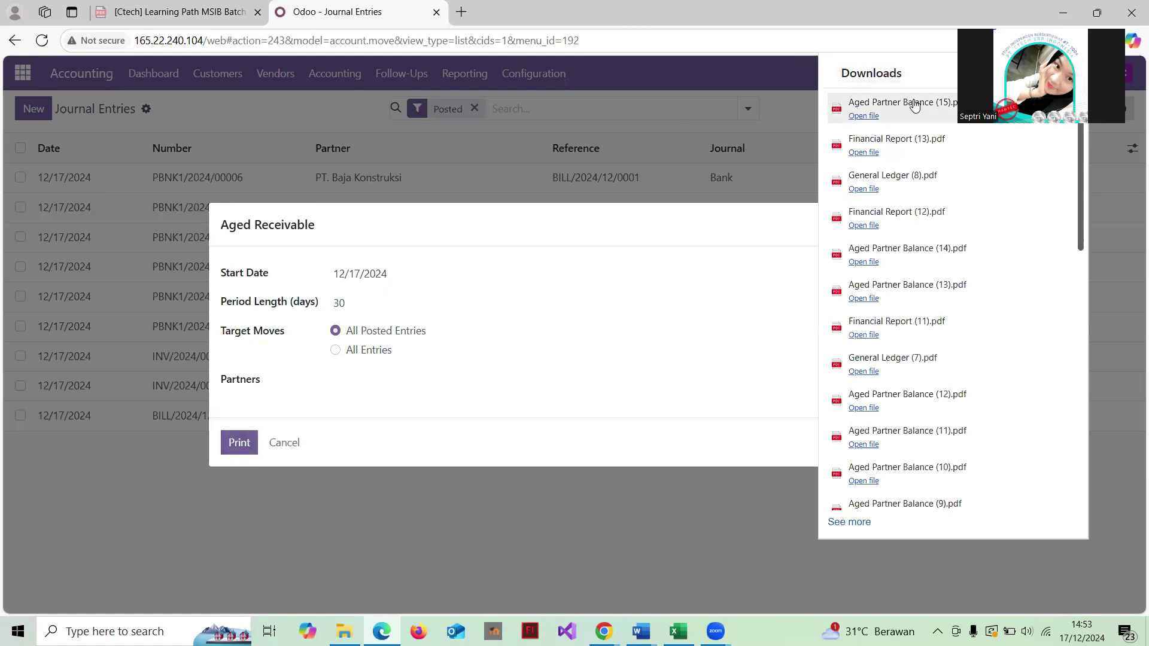
{"action": "left_click", "coordinate": [913, 100]}
Step: Read the Rp -769,600,000.00 not-yet-due balance for PT. Mitra Sejati, then close the PDF
{"action": "scroll", "coordinate": [641, 255], "scroll_direction": "down", "scroll_amount": 1}
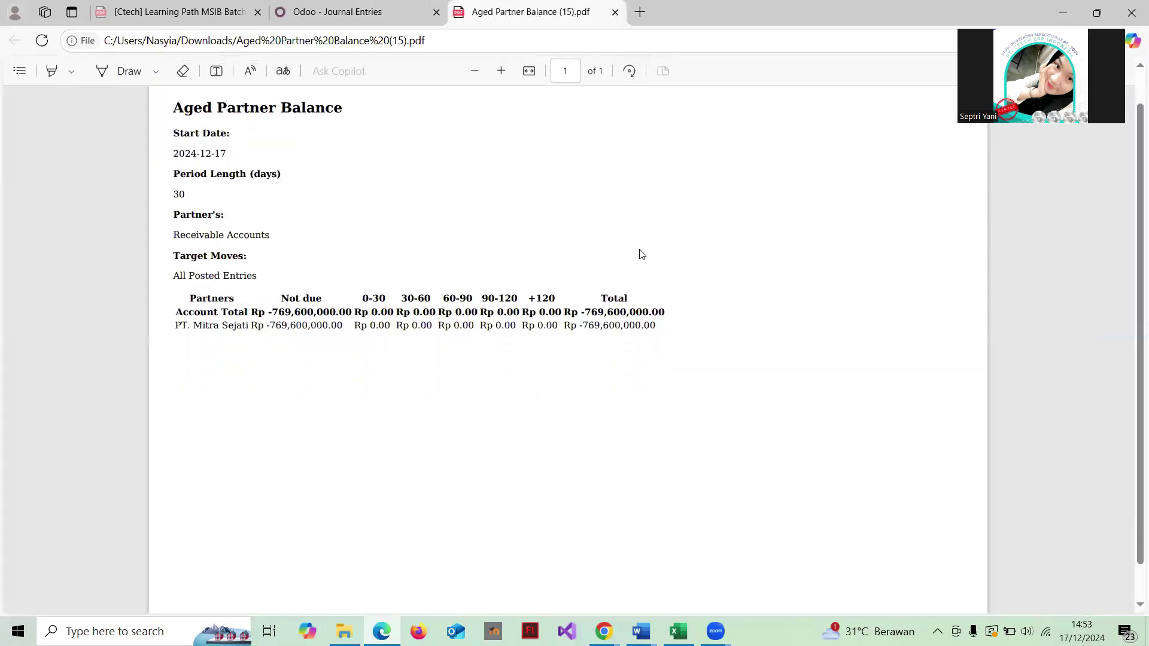
{"action": "scroll", "coordinate": [641, 254], "scroll_direction": "up", "scroll_amount": 1}
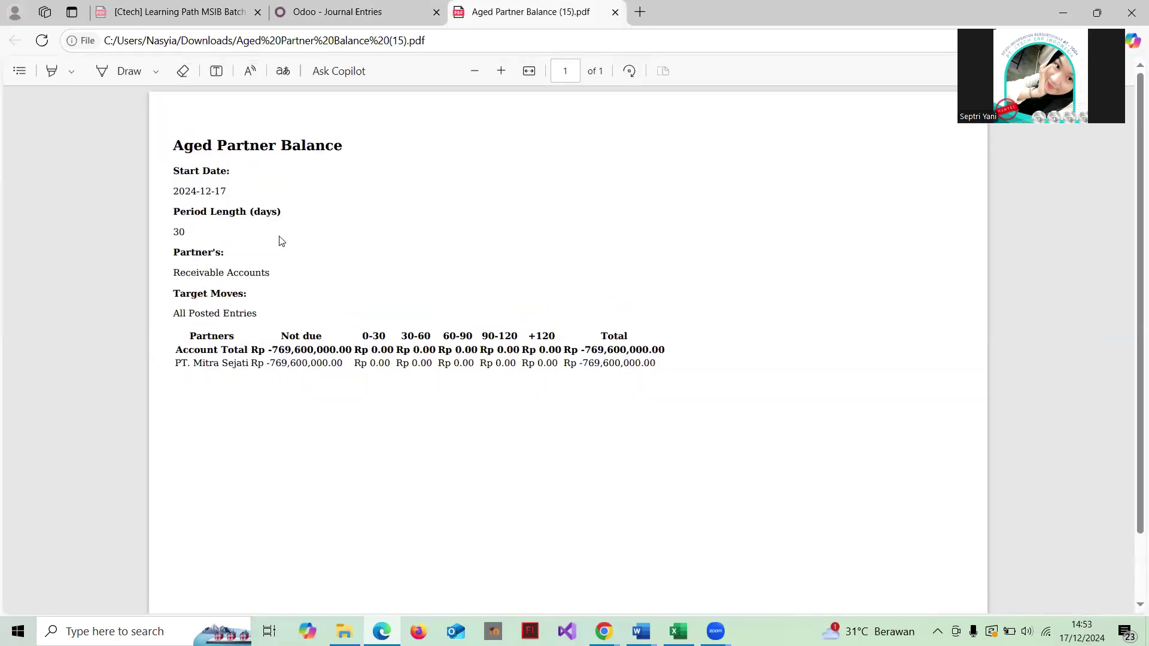
{"action": "scroll", "coordinate": [245, 323], "scroll_direction": "down", "scroll_amount": 2}
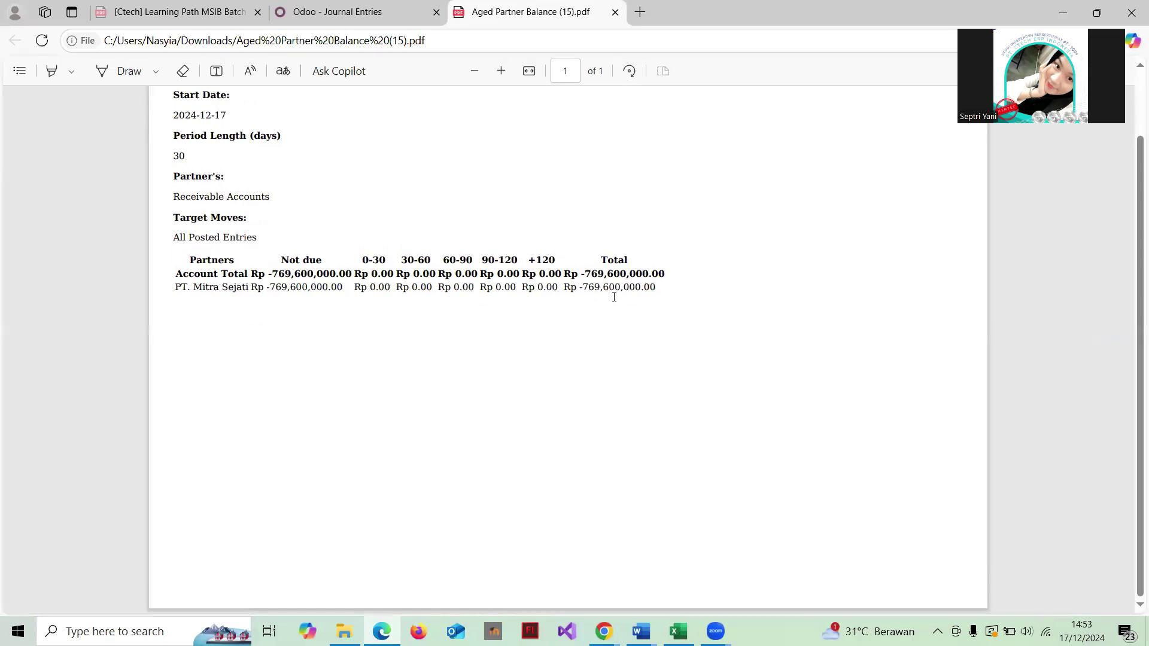
{"action": "scroll", "coordinate": [374, 287], "scroll_direction": "up", "scroll_amount": 2}
{"action": "scroll", "coordinate": [374, 287], "scroll_direction": "down", "scroll_amount": 2}
{"action": "scroll", "coordinate": [374, 287], "scroll_direction": "up", "scroll_amount": 2}
{"action": "left_click", "coordinate": [616, 12]}
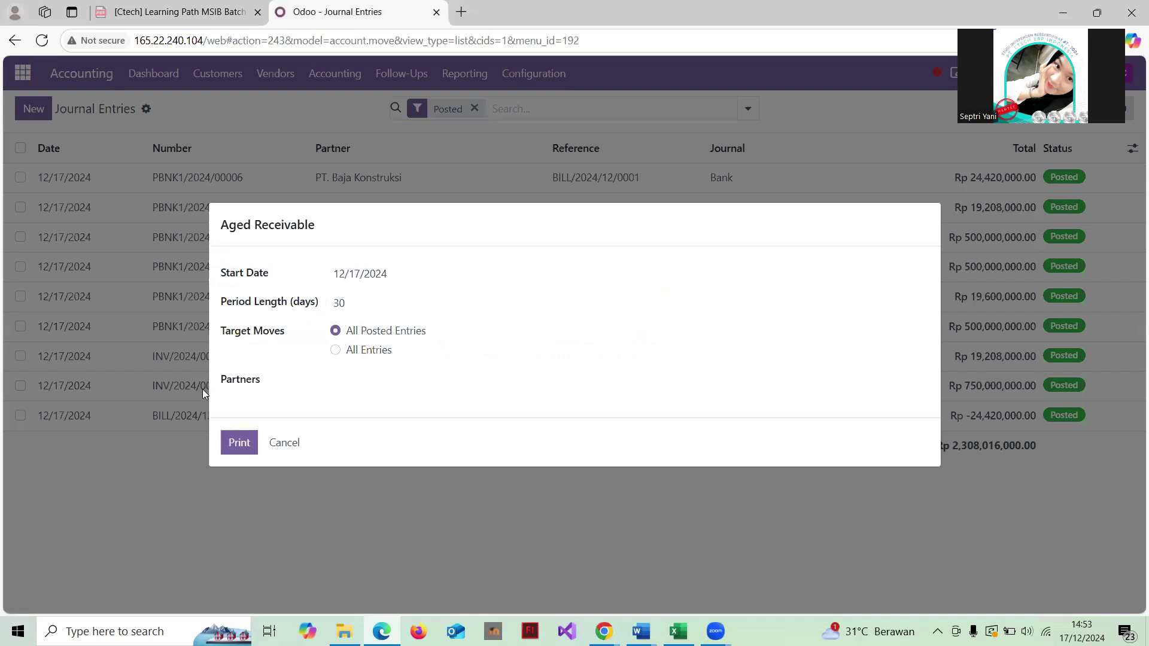
Step: Print the Aged Payable report with default 12/17/2024 date and 30-day periods, and open its PDF
{"action": "left_click", "coordinate": [281, 443]}
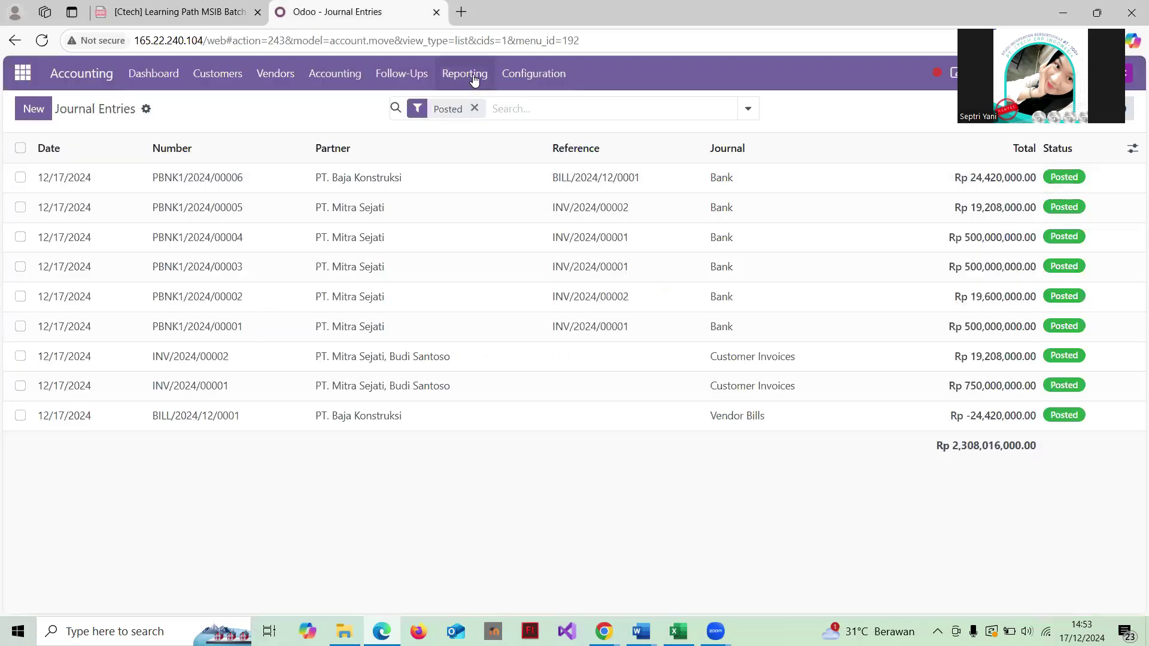
{"action": "left_click", "coordinate": [470, 73]}
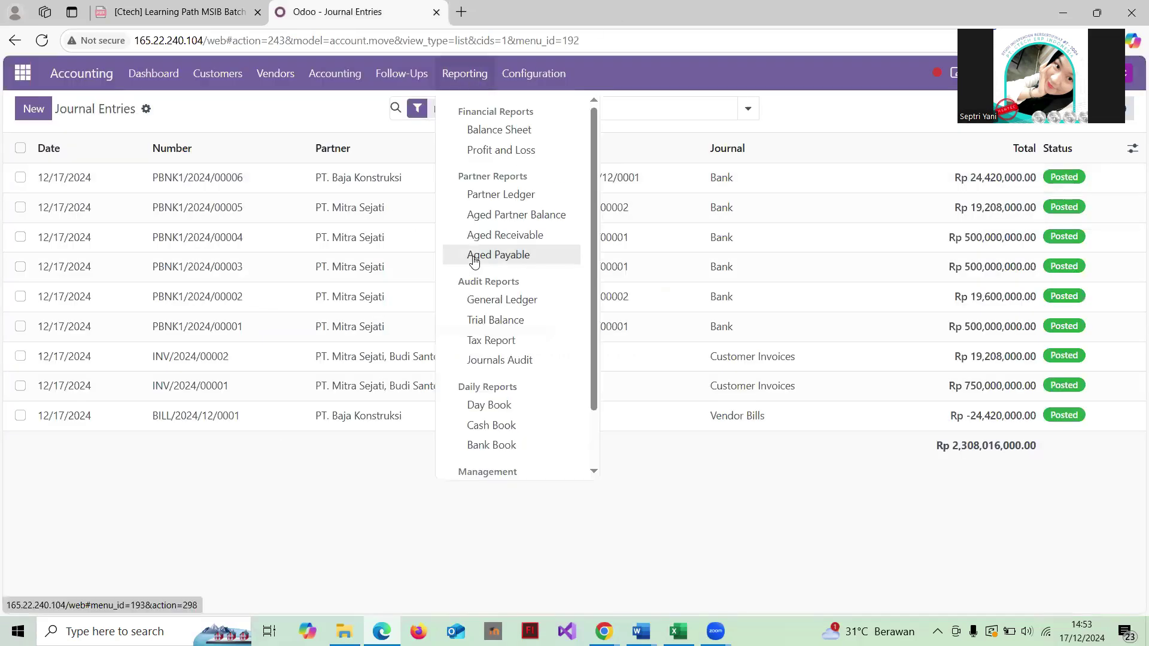
{"action": "left_click", "coordinate": [500, 262]}
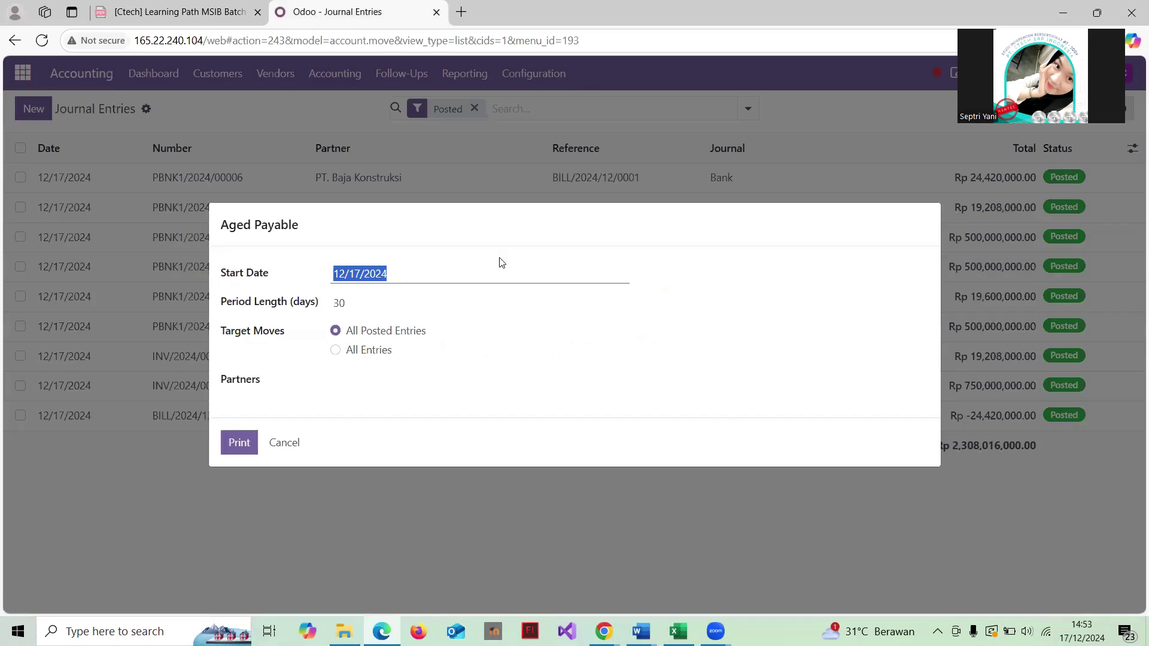
{"action": "left_click", "coordinate": [420, 280]}
{"action": "left_click", "coordinate": [303, 379]}
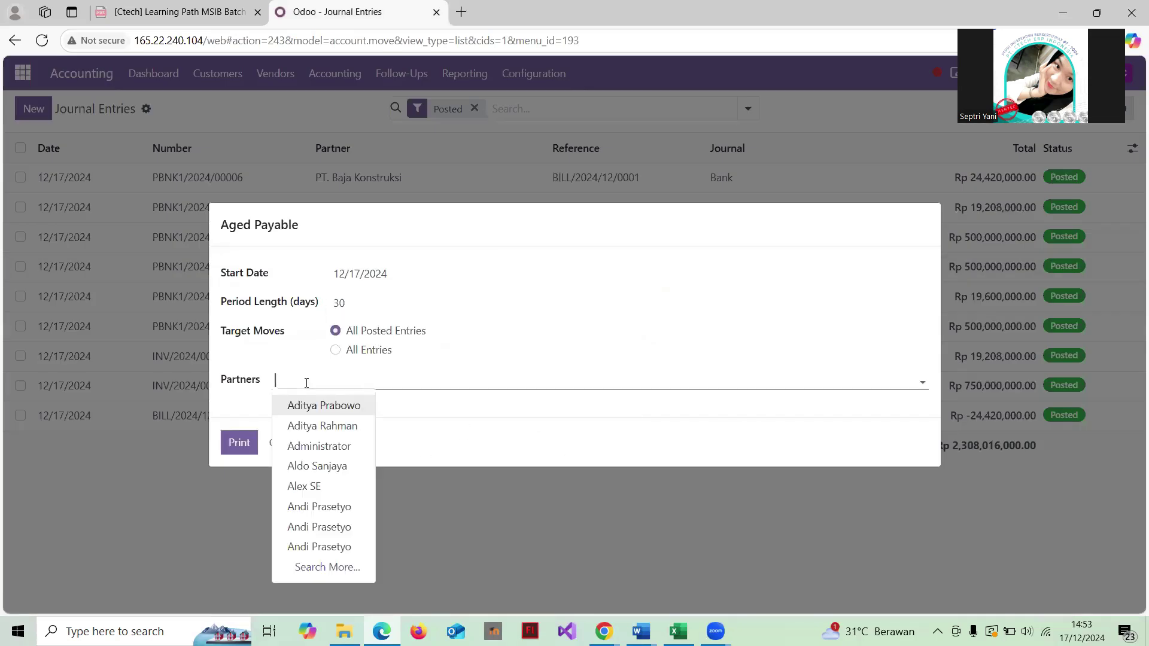
{"action": "left_click", "coordinate": [498, 447]}
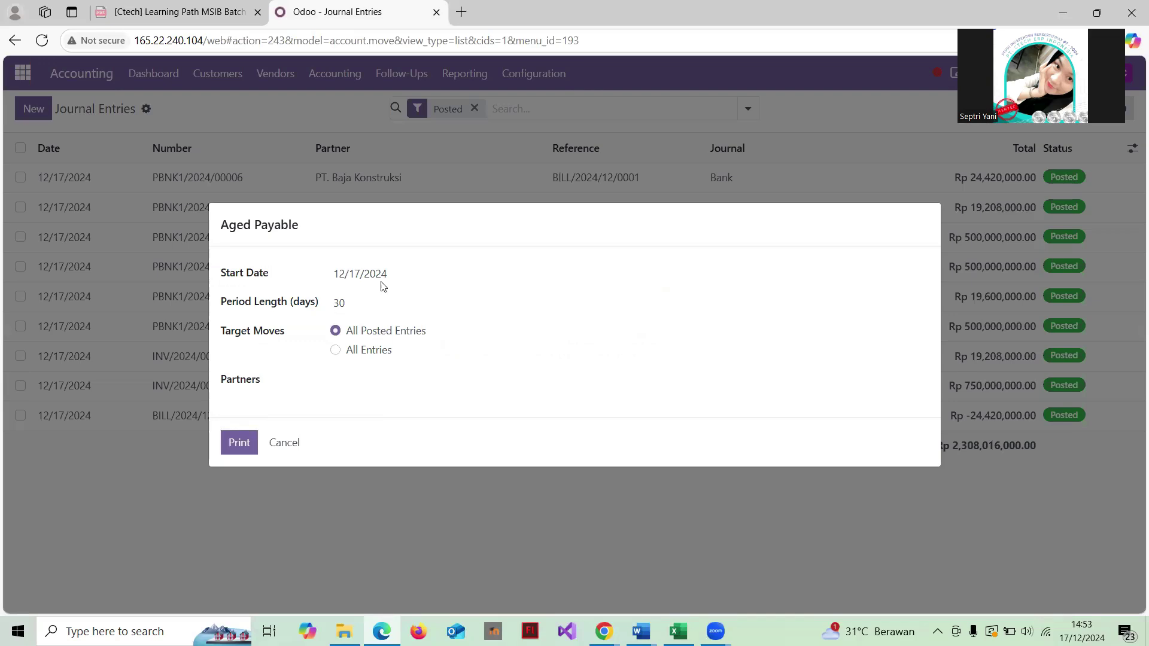
{"action": "left_click", "coordinate": [242, 443]}
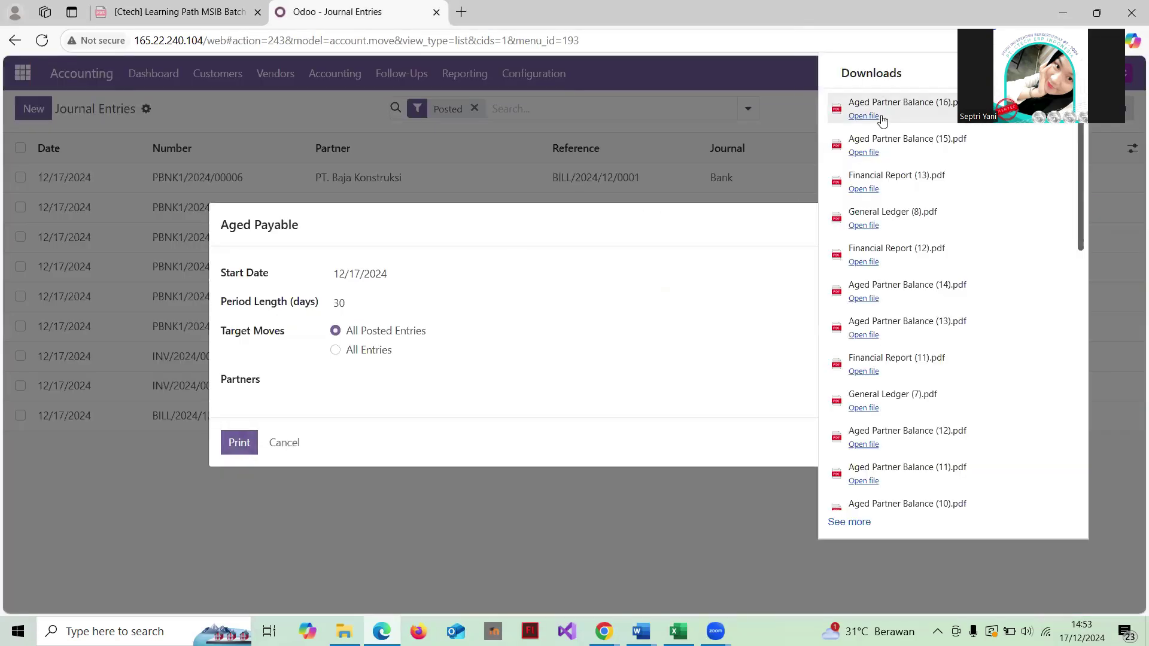
{"action": "left_click", "coordinate": [863, 116]}
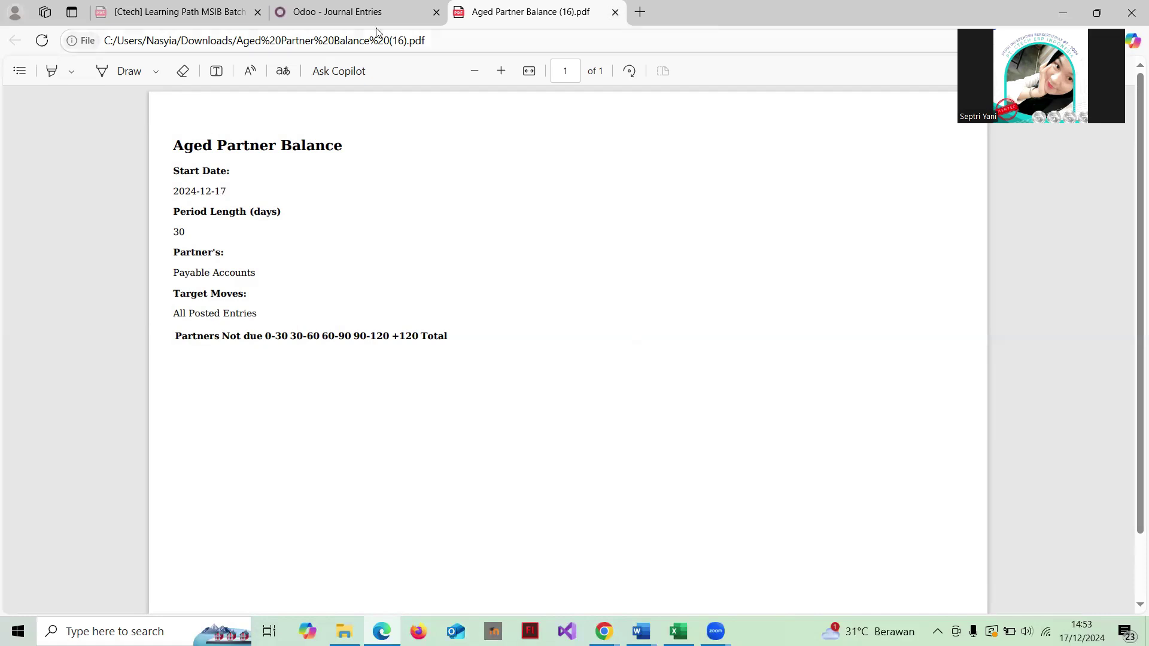
Step: Close Aged Partner Balance (16).pdf, which lists no partners, to return to Odoo
{"action": "left_click", "coordinate": [616, 12]}
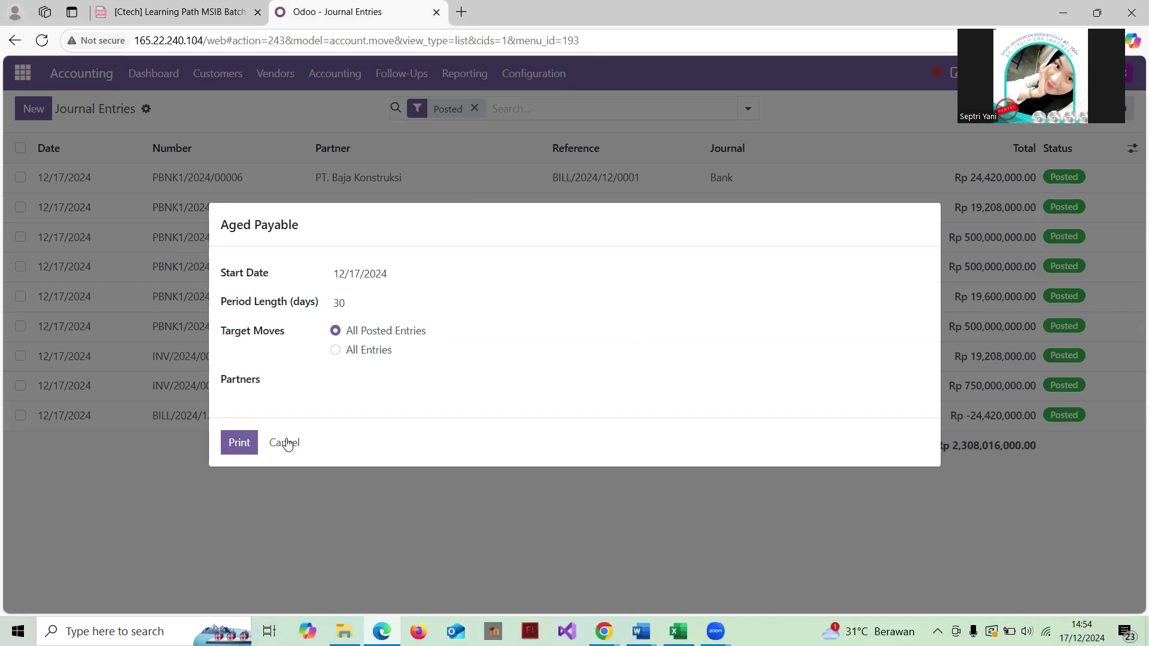
Step: Dismiss the Aged Payable options, then briefly open and cancel the Trial Balance report
{"action": "left_click", "coordinate": [286, 442]}
{"action": "left_click", "coordinate": [464, 73]}
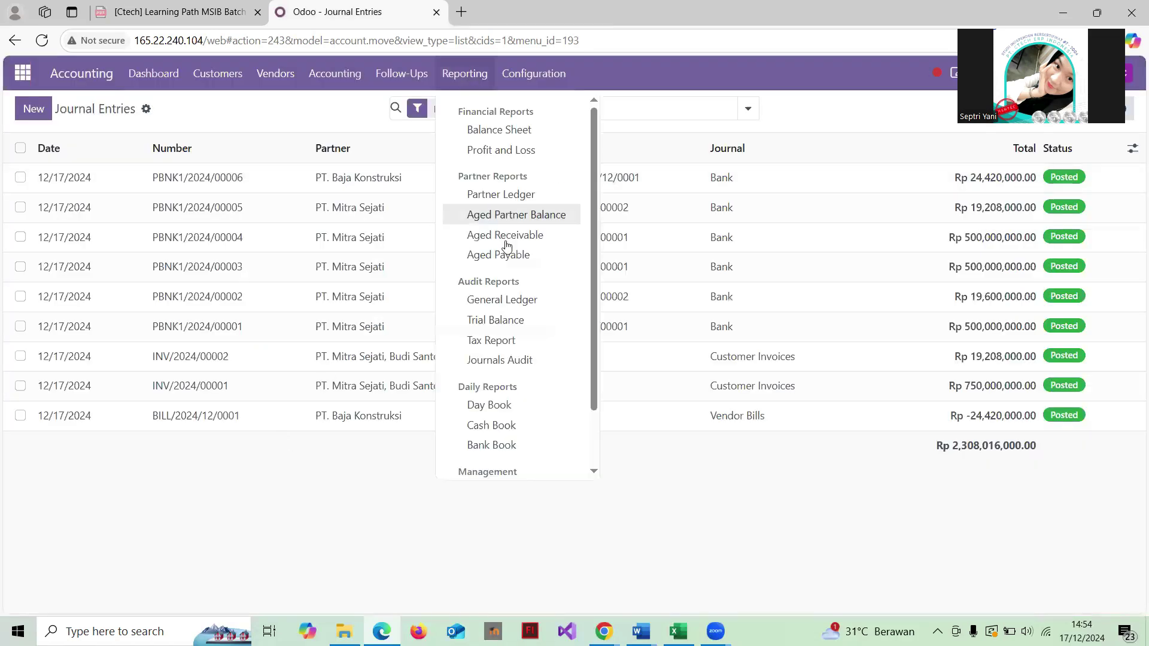
{"action": "scroll", "coordinate": [506, 245], "scroll_direction": "down", "scroll_amount": 2}
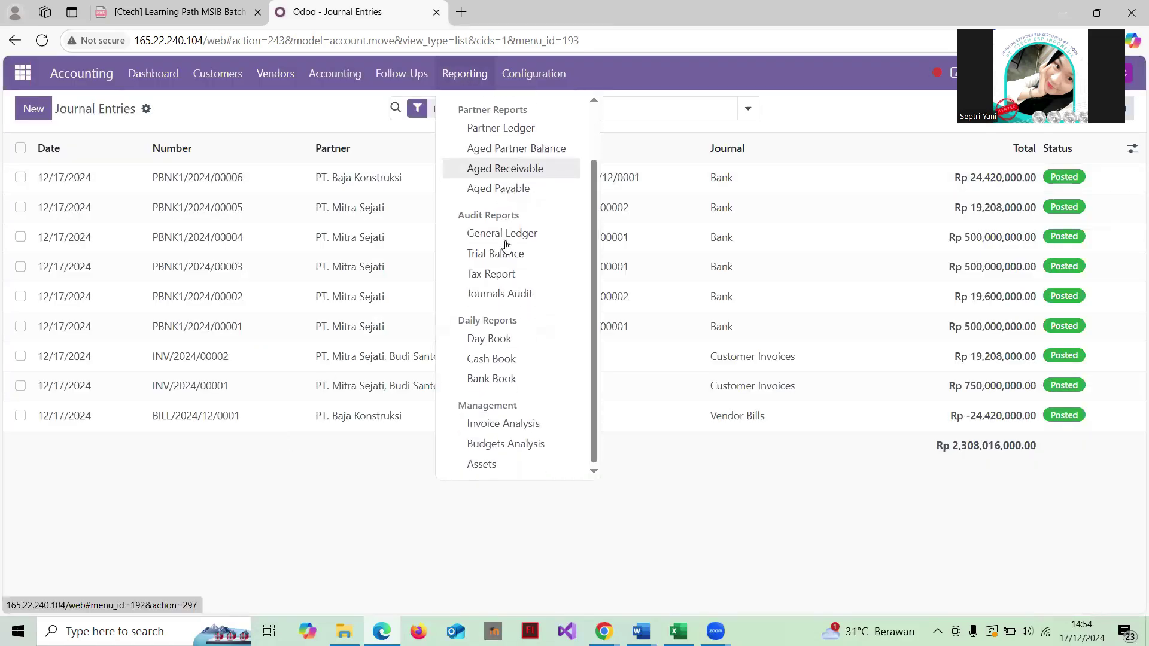
{"action": "scroll", "coordinate": [506, 245], "scroll_direction": "up", "scroll_amount": 1}
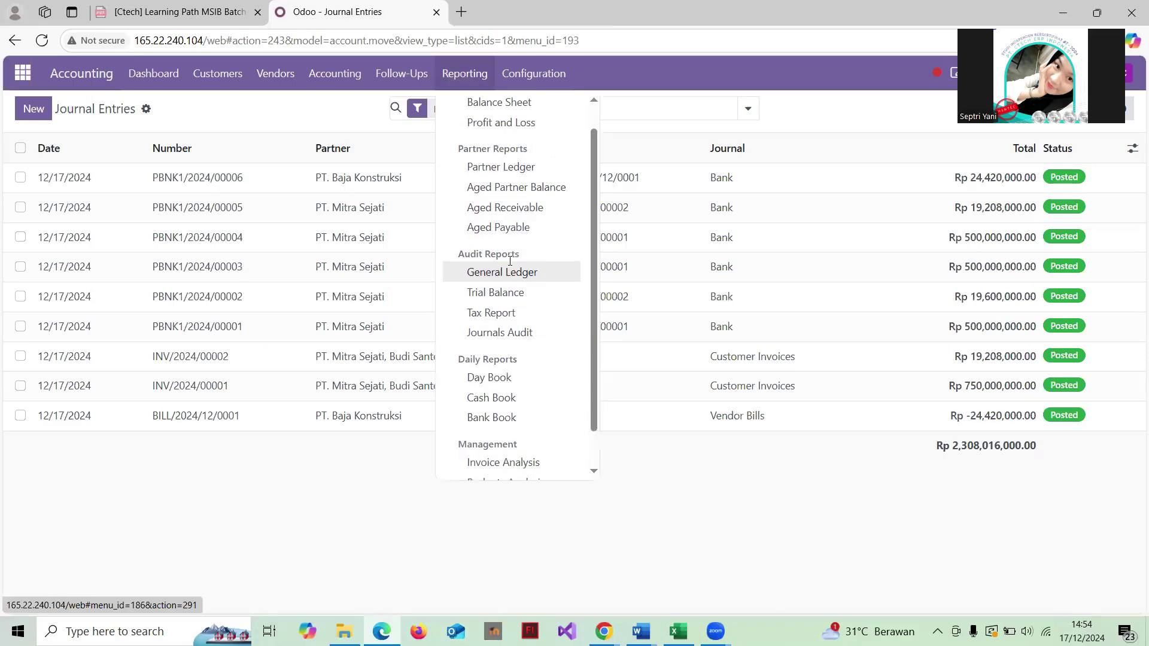
{"action": "left_click", "coordinate": [514, 288]}
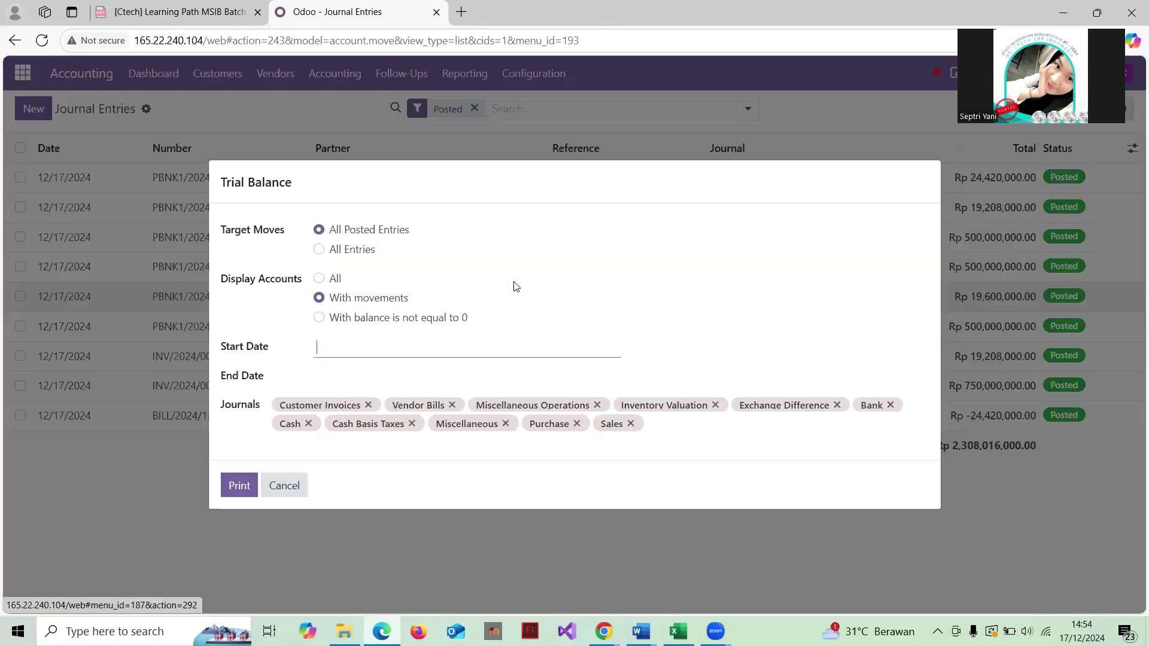
{"action": "left_click", "coordinate": [286, 487]}
Step: Print the Balance Sheet for 11/01/2024 to 12/31/2024 and open the downloaded PDF
{"action": "left_click", "coordinate": [476, 82]}
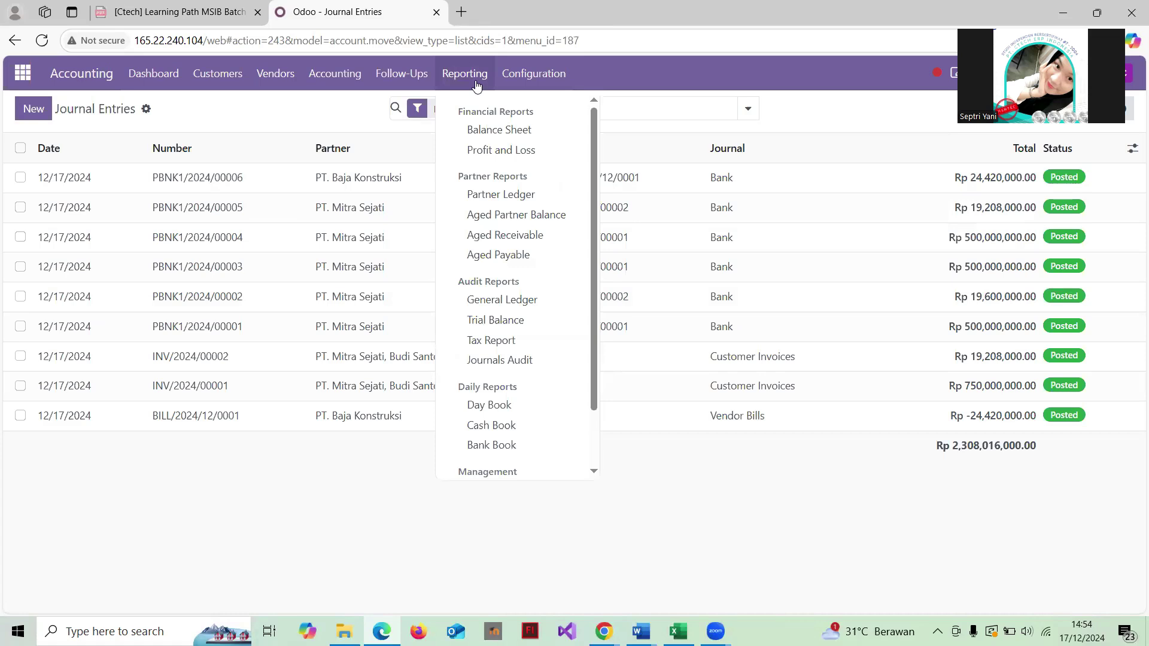
{"action": "left_click", "coordinate": [524, 133]}
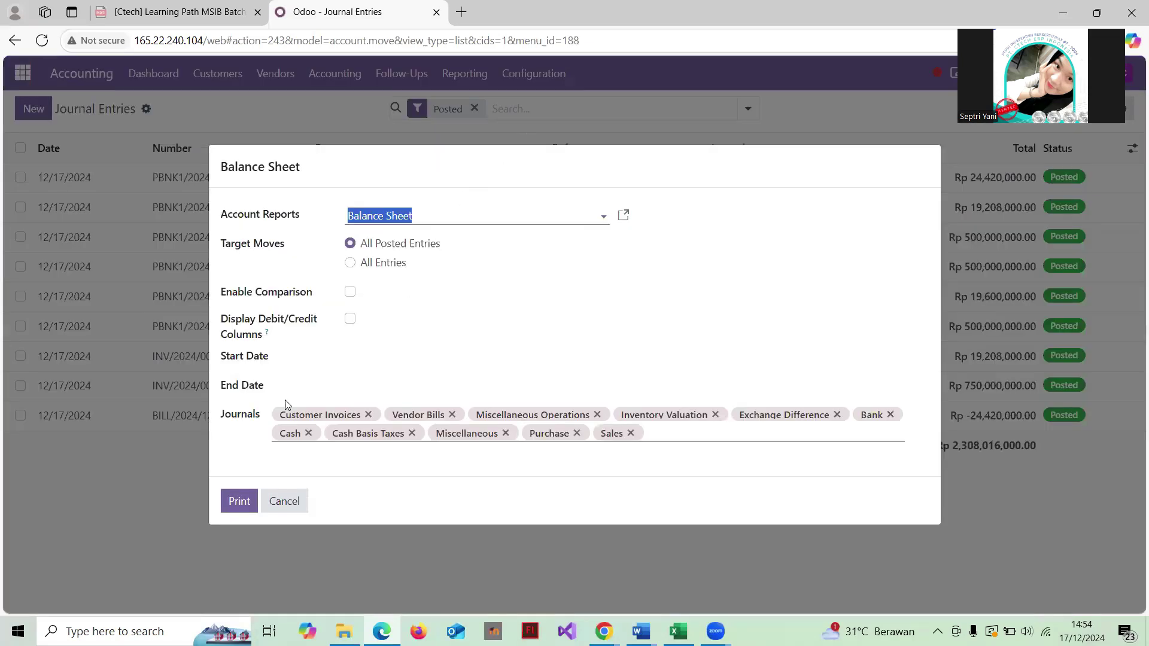
{"action": "left_click", "coordinate": [349, 357]}
{"action": "left_click", "coordinate": [668, 233]}
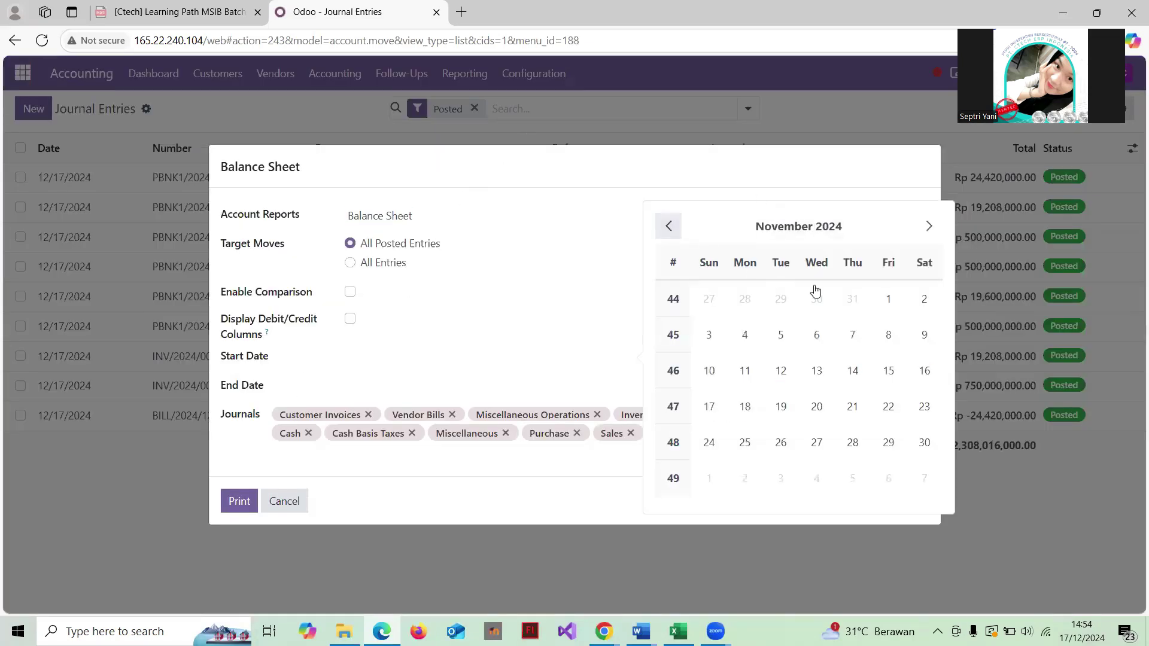
{"action": "left_click", "coordinate": [880, 299]}
{"action": "left_click", "coordinate": [390, 387]}
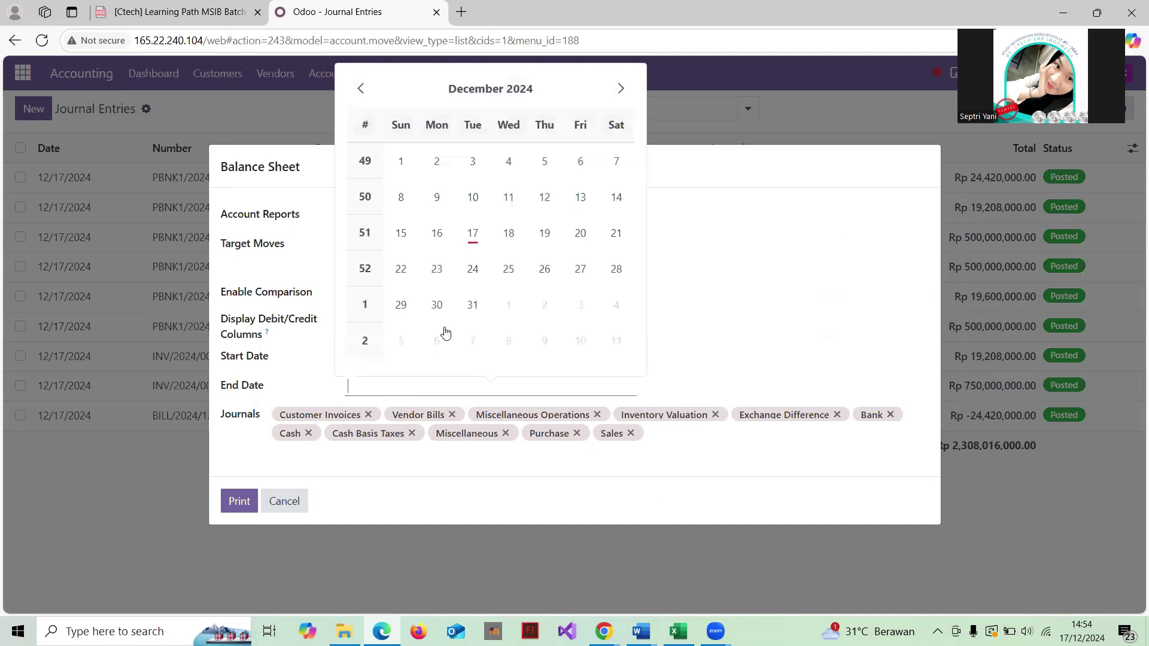
{"action": "left_click", "coordinate": [473, 305]}
{"action": "left_click", "coordinate": [239, 500]}
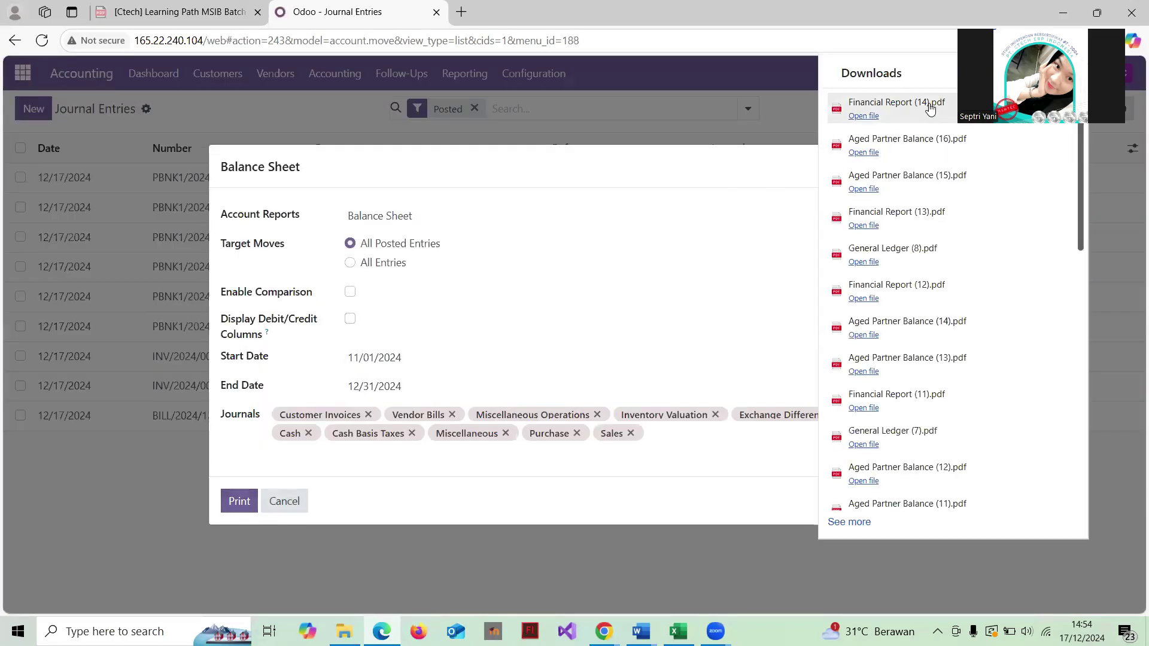
{"action": "left_click", "coordinate": [929, 104]}
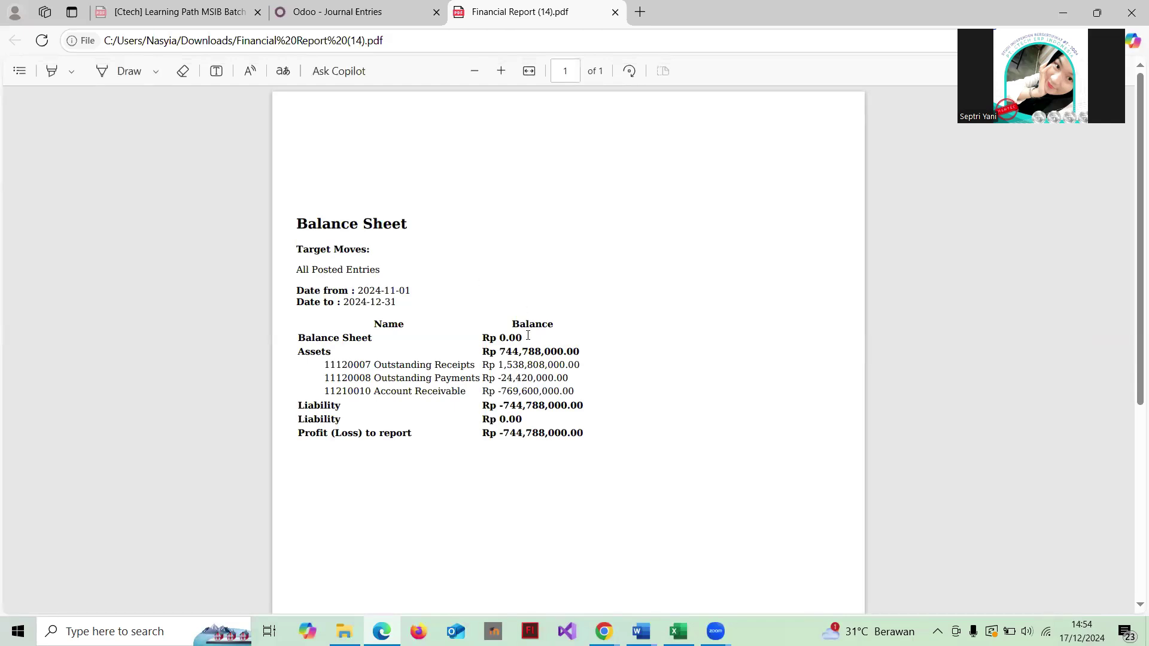
Step: Scroll through Financial Report (14).pdf showing Rp 744,788,000.00 assets, then close it
{"action": "scroll", "coordinate": [462, 294], "scroll_direction": "down", "scroll_amount": 1}
{"action": "scroll", "coordinate": [463, 295], "scroll_direction": "up", "scroll_amount": 1}
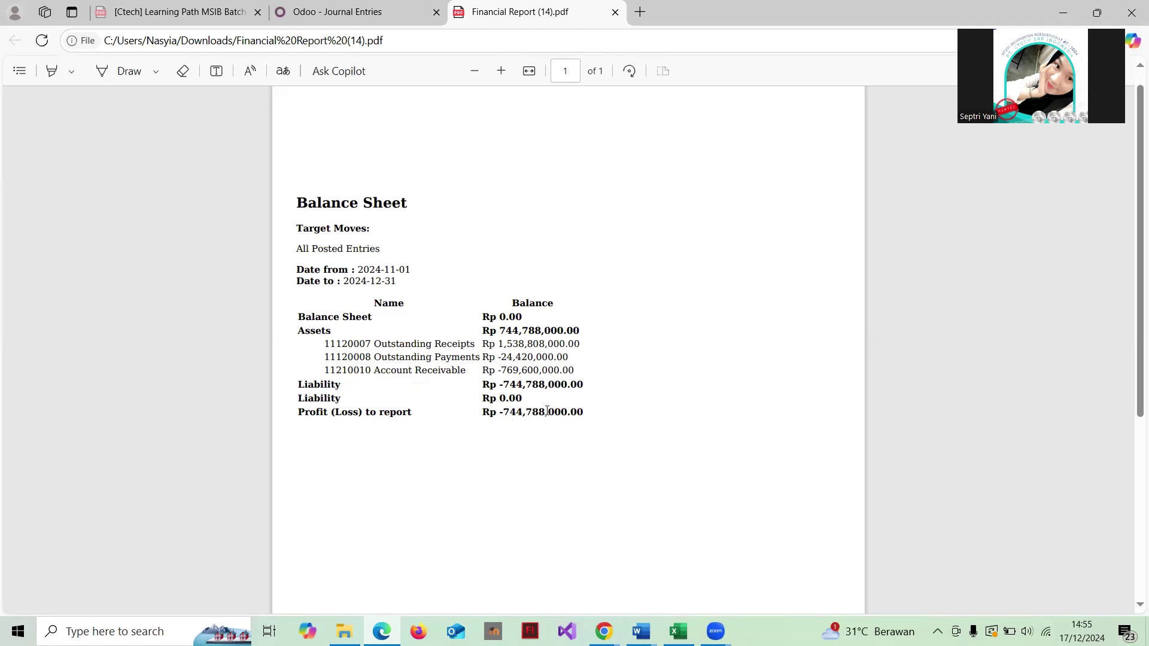
{"action": "scroll", "coordinate": [497, 269], "scroll_direction": "up", "scroll_amount": 1}
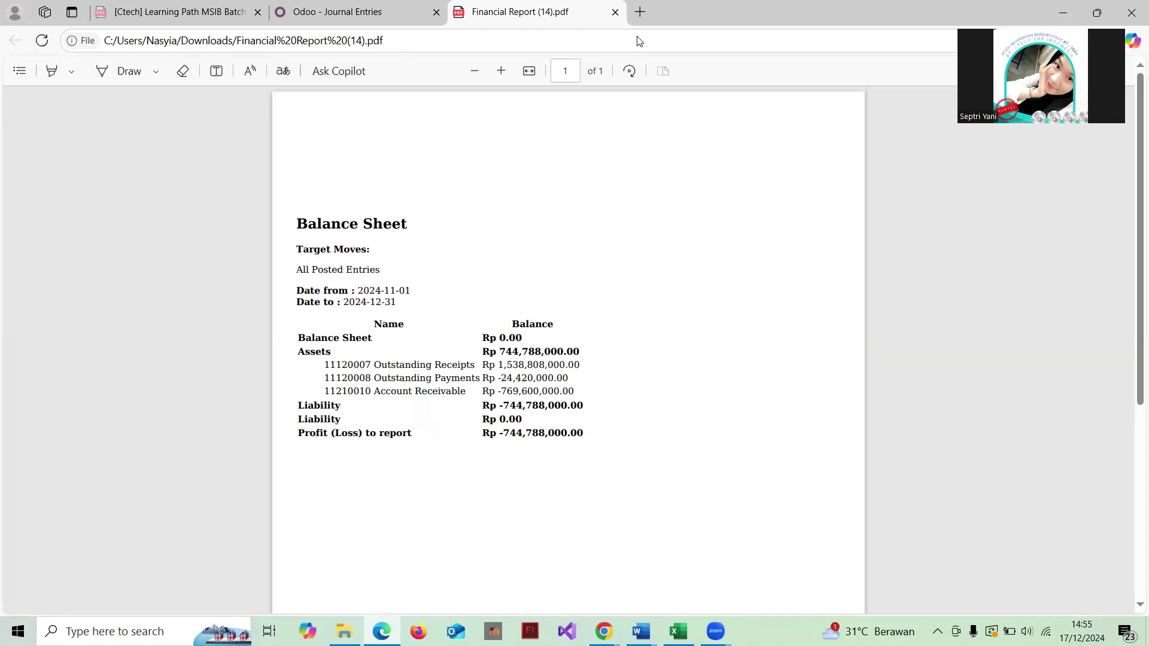
{"action": "left_click", "coordinate": [616, 12]}
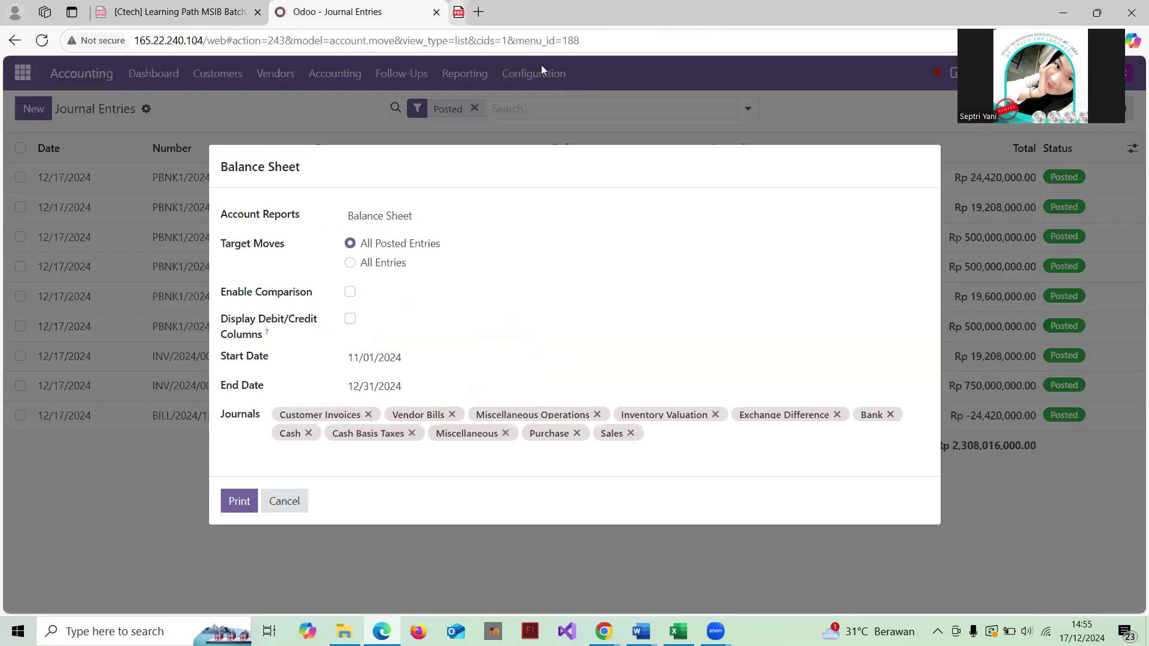
Step: Cancel the Balance Sheet options to return to the nine posted Journal Entries
{"action": "left_click", "coordinate": [299, 500]}
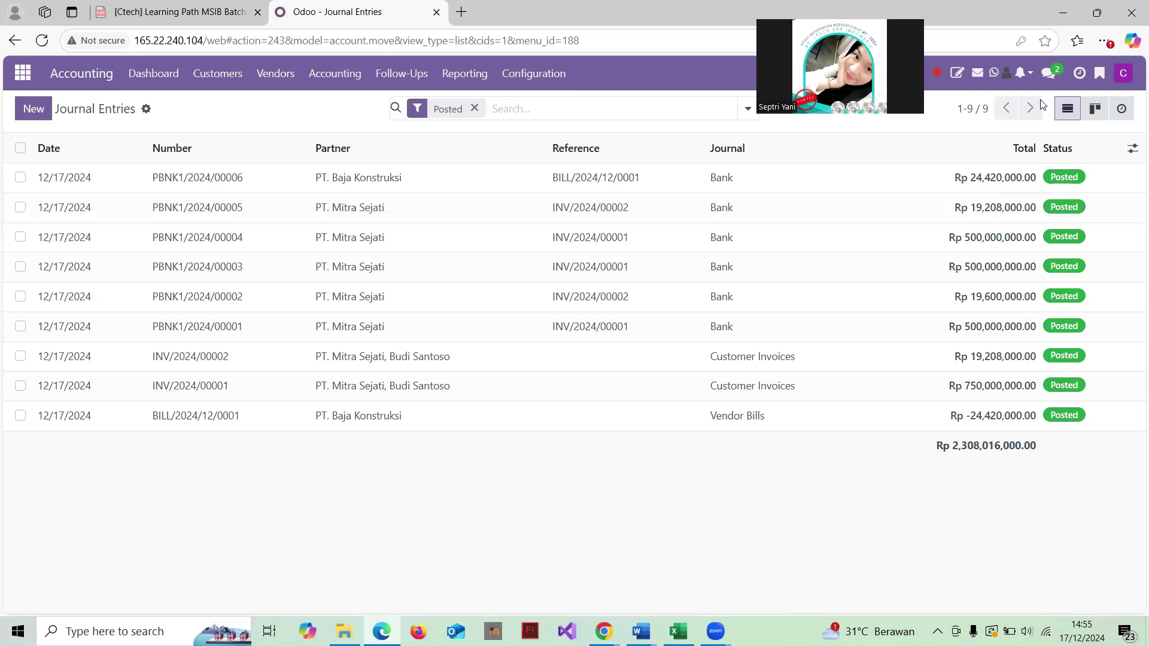
Step: In the office project chat, send 'saya tebagai general accounting telah memeriksa semua transaksi dan telah melkauukan'
{"action": "left_click", "coordinate": [1049, 73]}
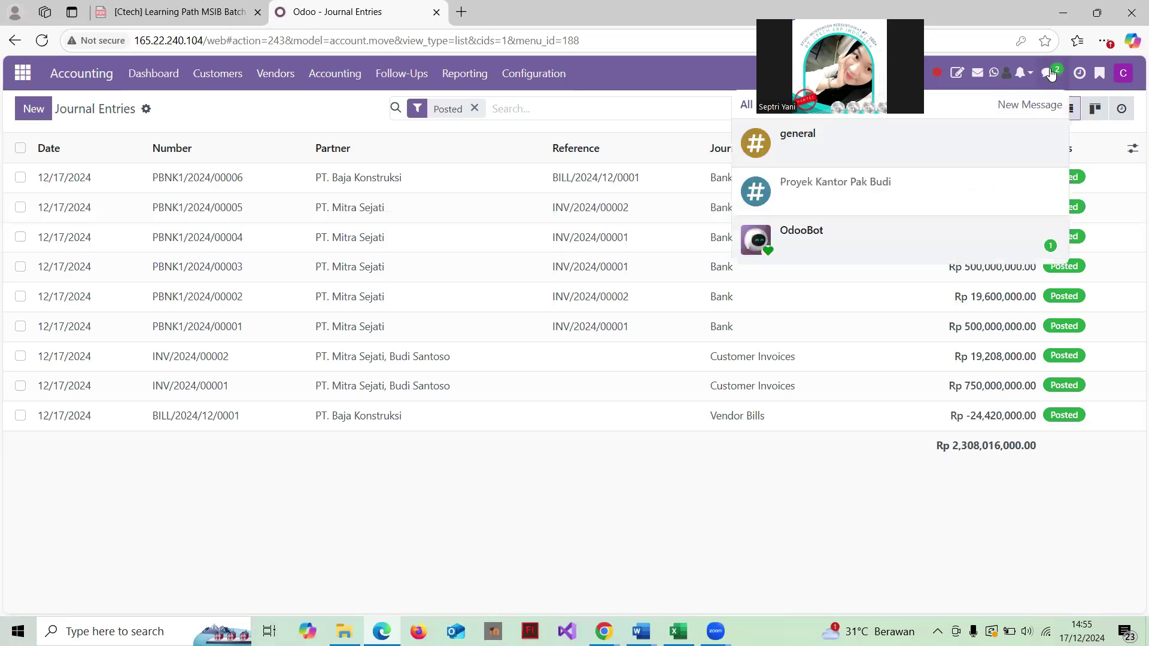
{"action": "left_click", "coordinate": [891, 190]}
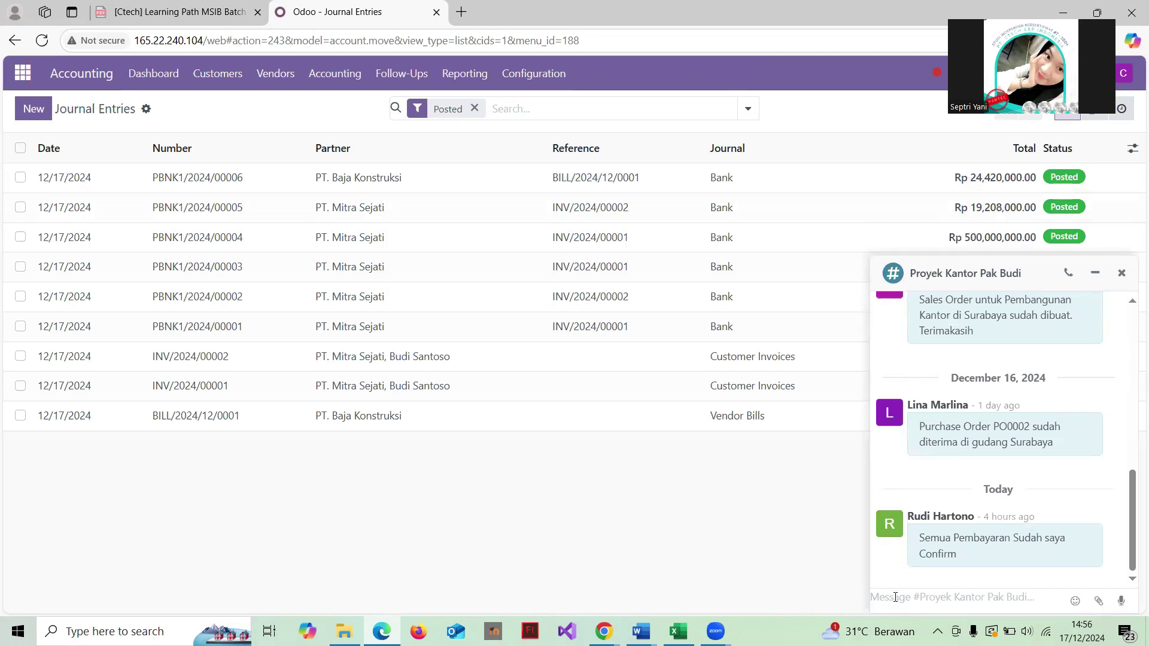
{"action": "type", "text": "saya"}
{"action": "type", "text": " teb"}
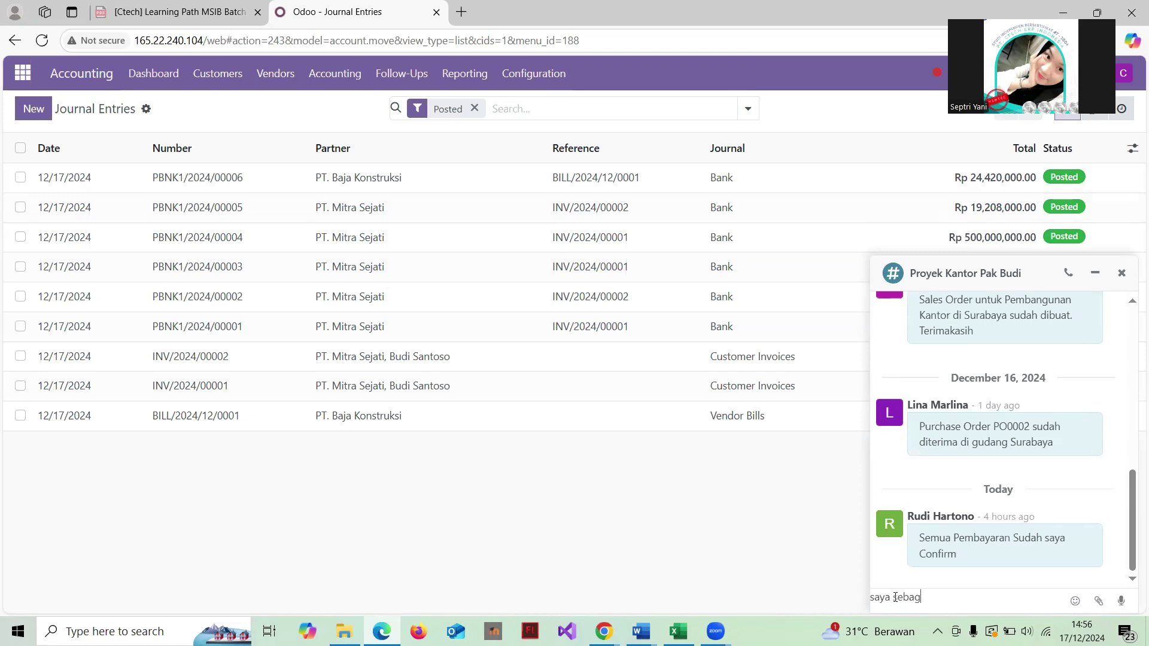
{"action": "type", "text": "agai general accounting telah meme"}
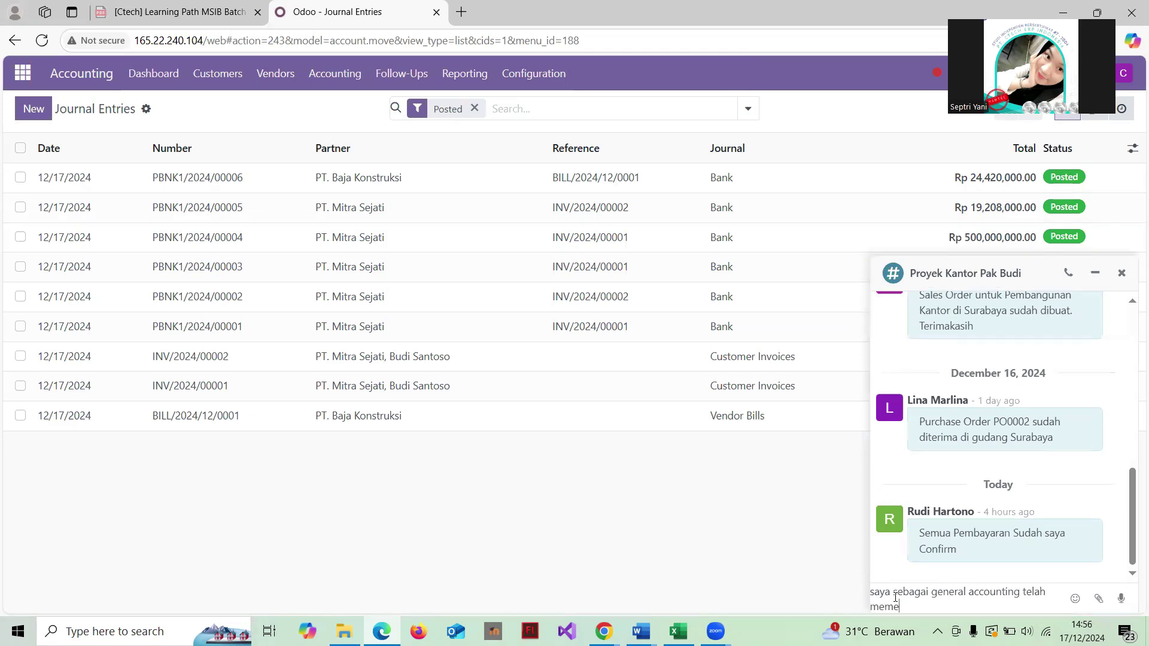
{"action": "type", "text": "riksa semua transaksi dan telah"}
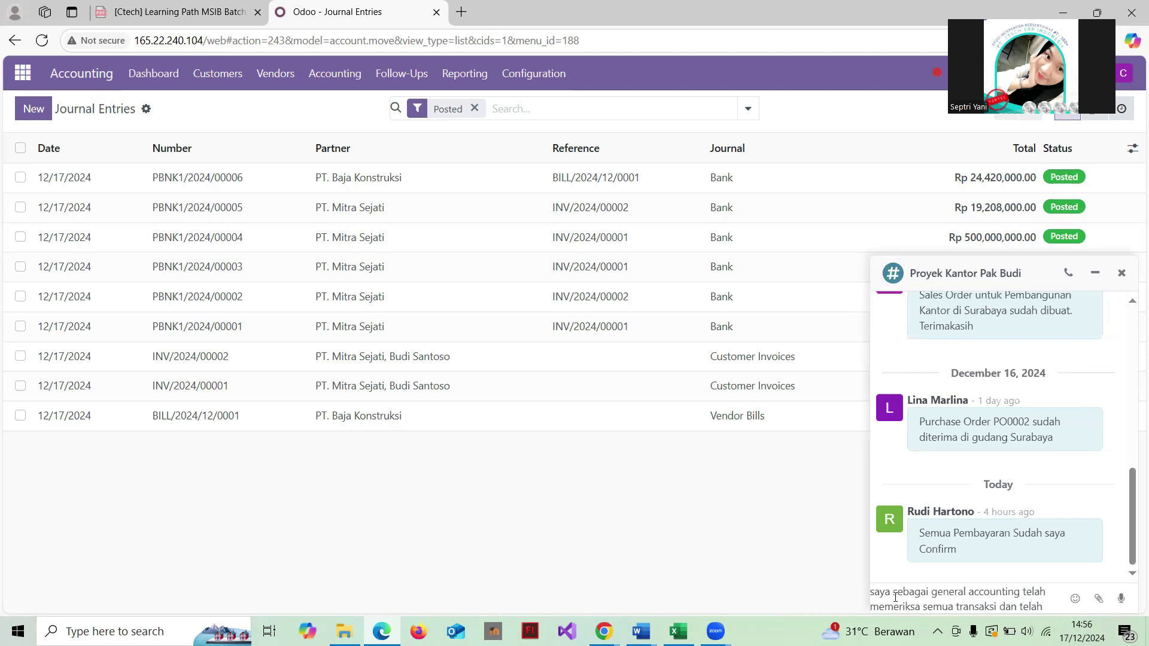
{"action": "type", "text": " mel"}
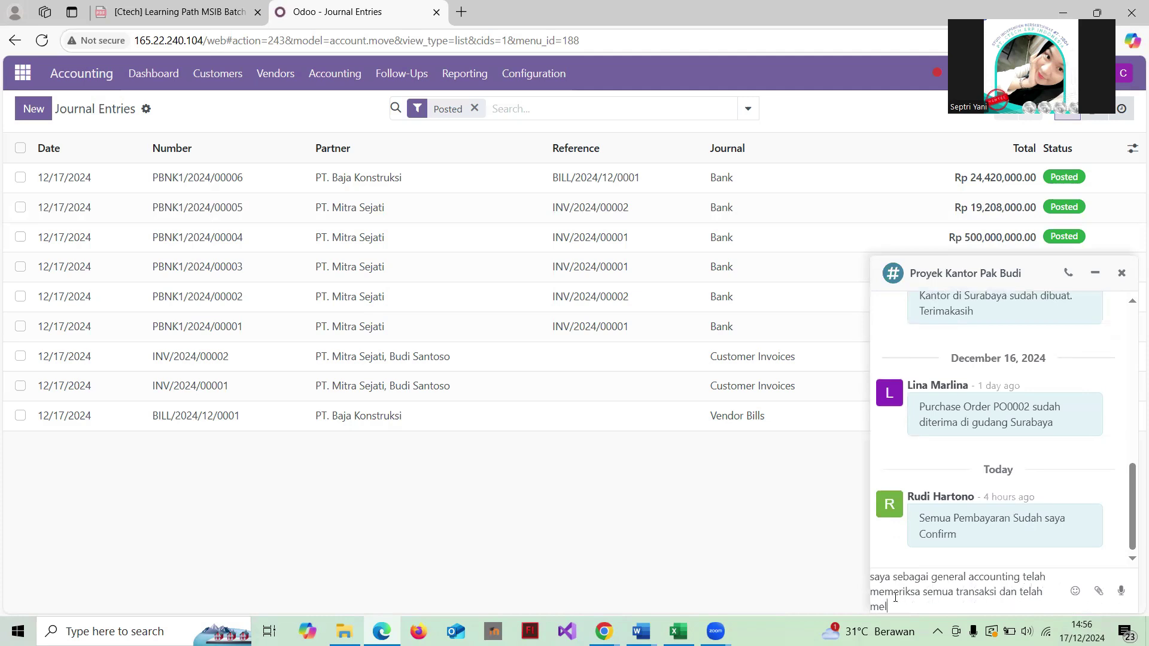
{"action": "type", "text": "kauukan print laporan"}
{"action": "key", "text": "Return"}
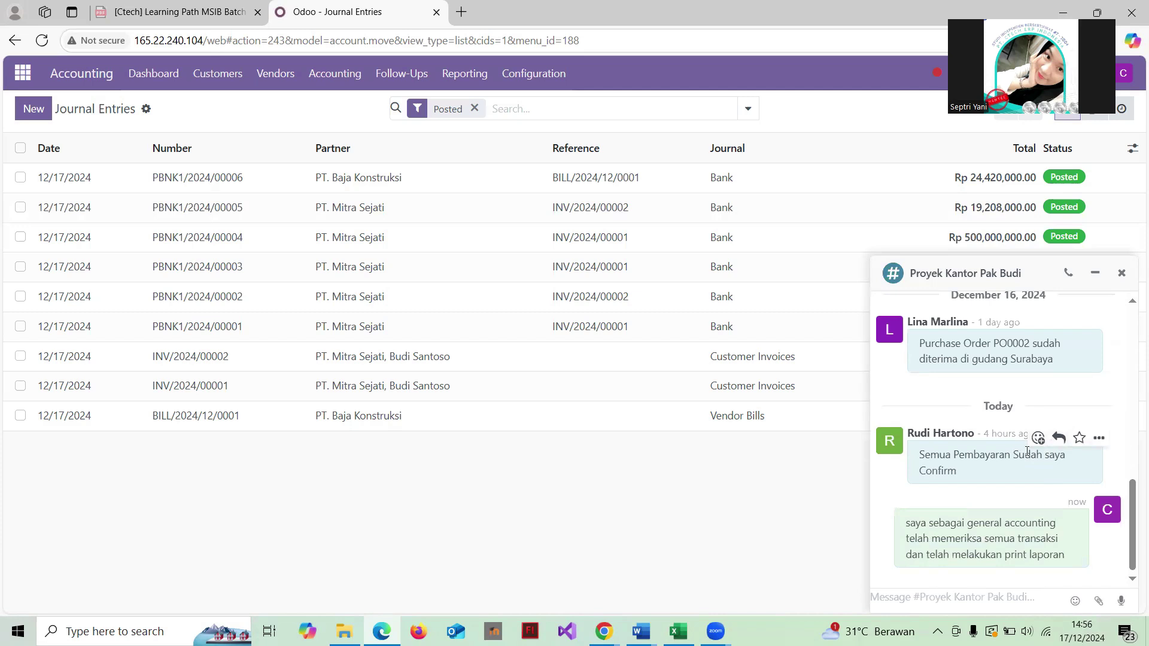
Step: Open the chat conversation's options menu and close it again
{"action": "mouse_move", "coordinate": [939, 532]}
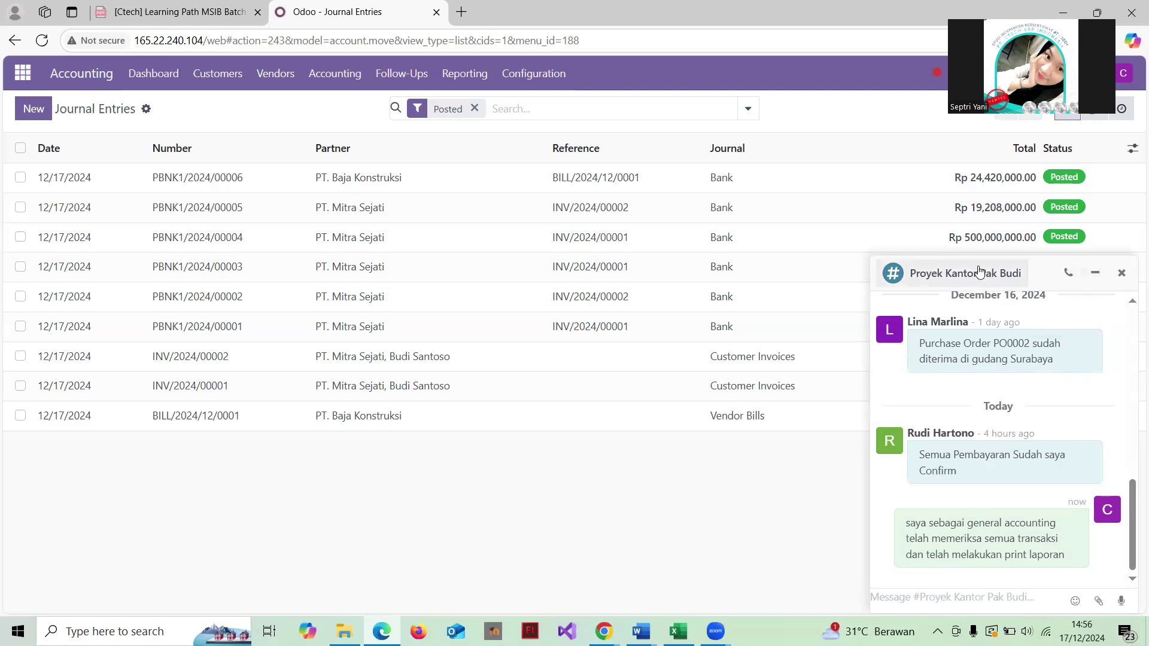
{"action": "left_click", "coordinate": [892, 274]}
{"action": "left_click", "coordinate": [718, 482]}
Step: Fold the project chat and open the Inventory Stock report by product
{"action": "left_click", "coordinate": [1042, 263]}
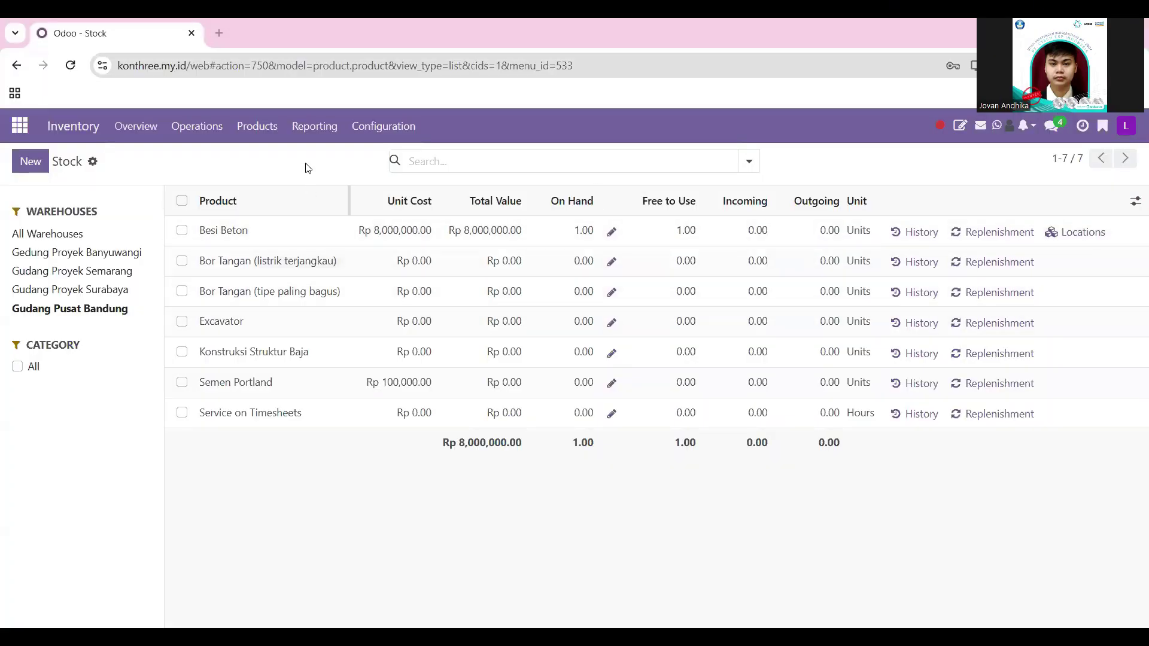
{"action": "left_click", "coordinate": [142, 133]}
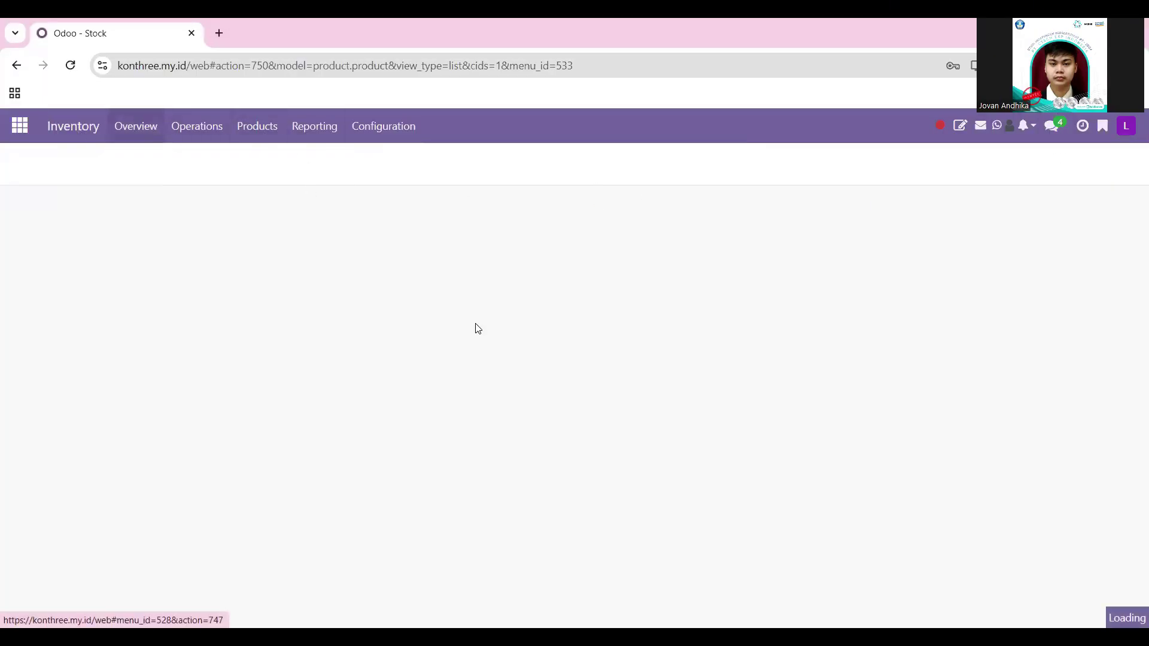
{"action": "left_click", "coordinate": [329, 137]}
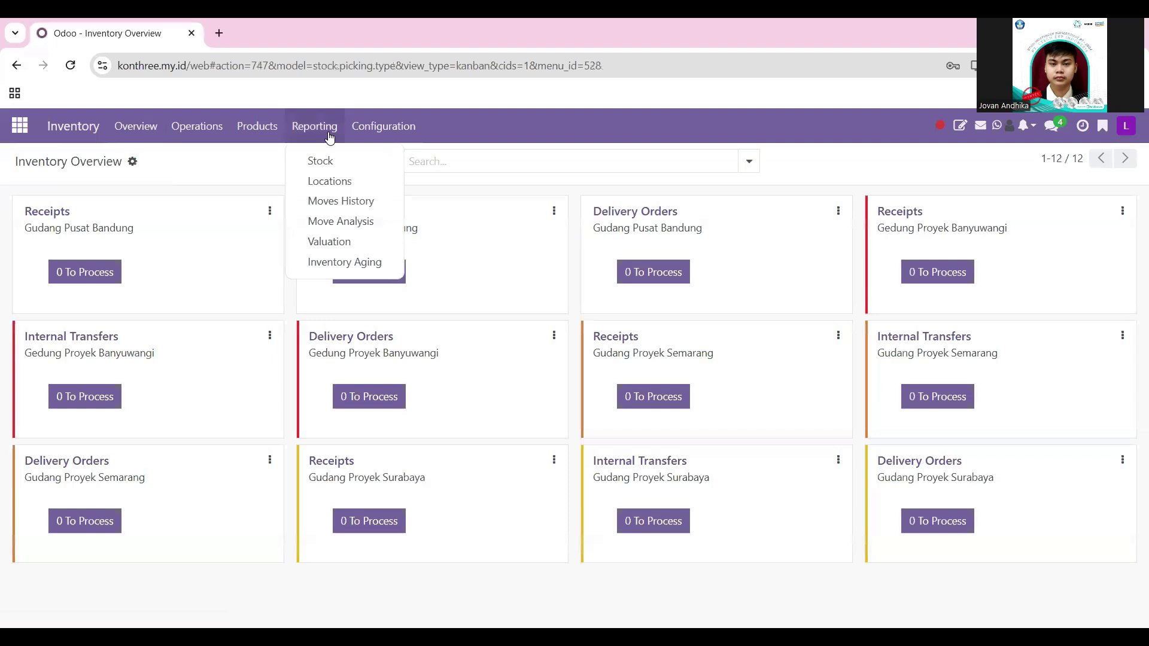
{"action": "left_click", "coordinate": [349, 169]}
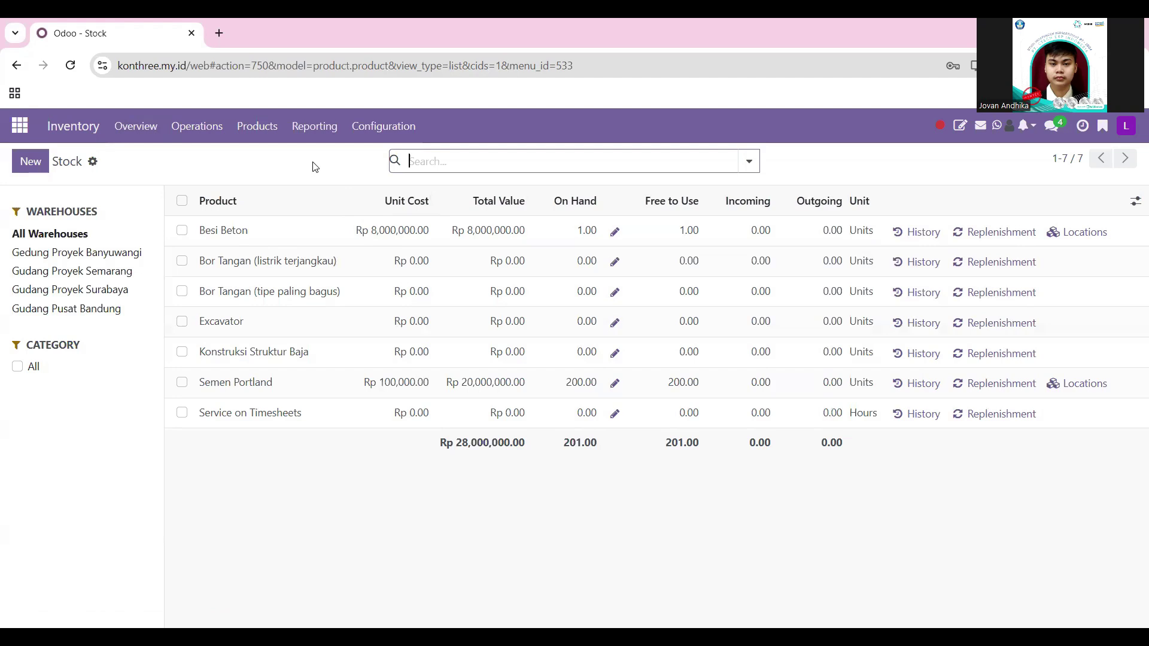
Step: Filter stock by each warehouse: Banyuwangi, Semarang, Surabaya, then Gudang Pusat Bandung
{"action": "left_click", "coordinate": [81, 254]}
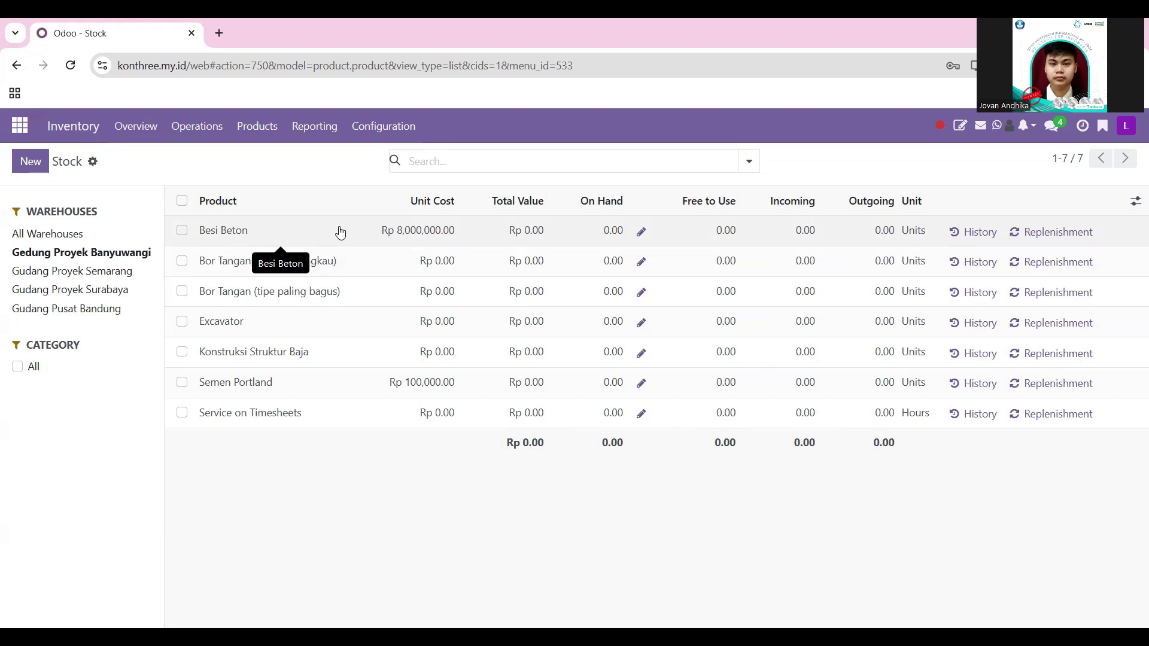
{"action": "left_click", "coordinate": [120, 270]}
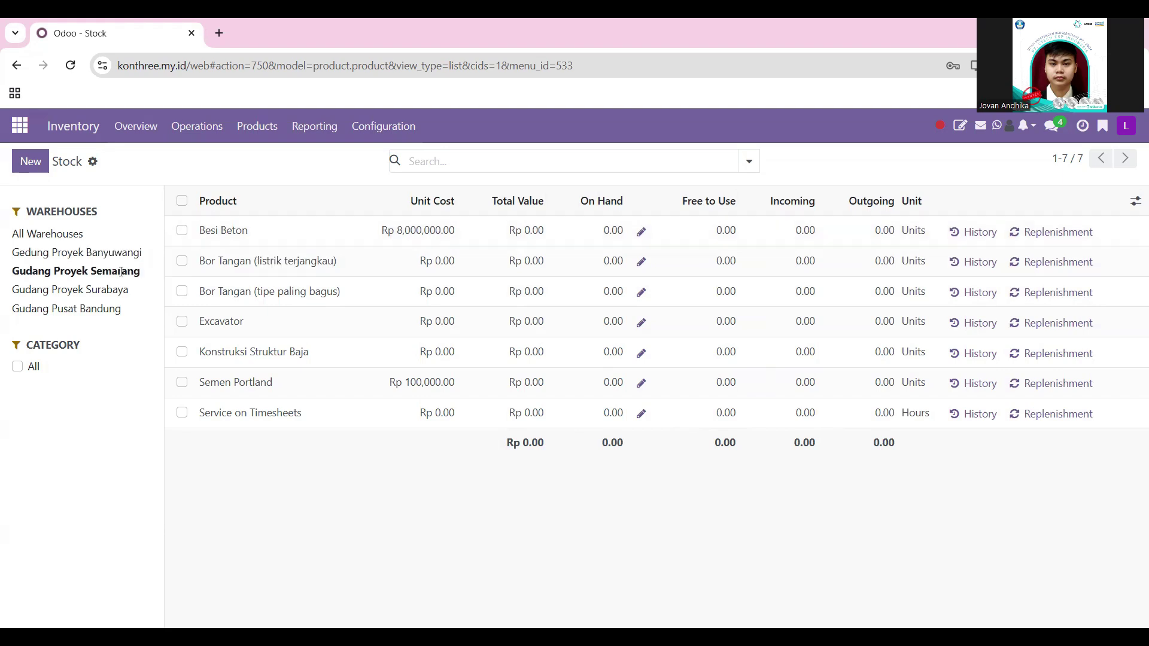
{"action": "left_click", "coordinate": [97, 290]}
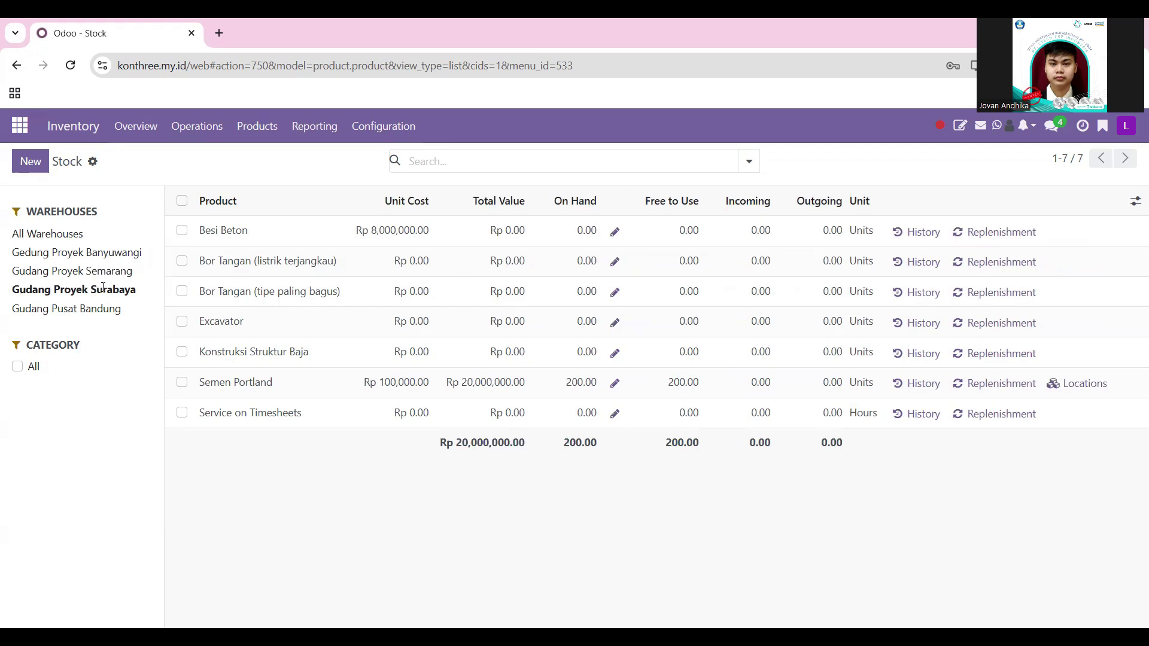
{"action": "left_click", "coordinate": [101, 272]}
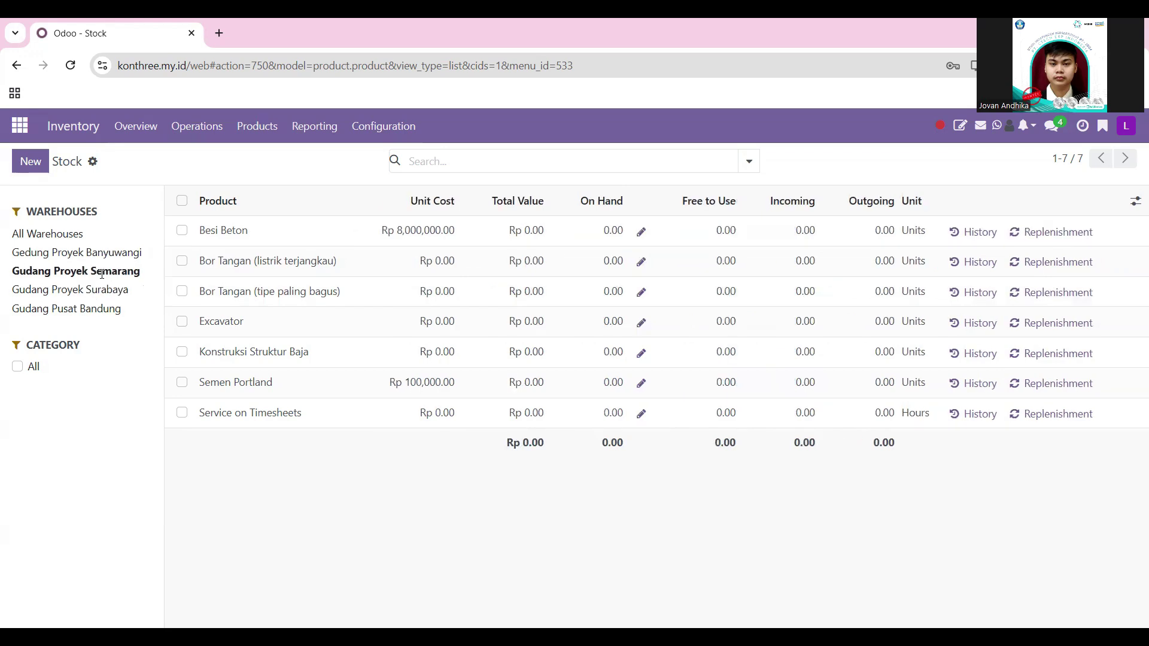
{"action": "left_click", "coordinate": [102, 292]}
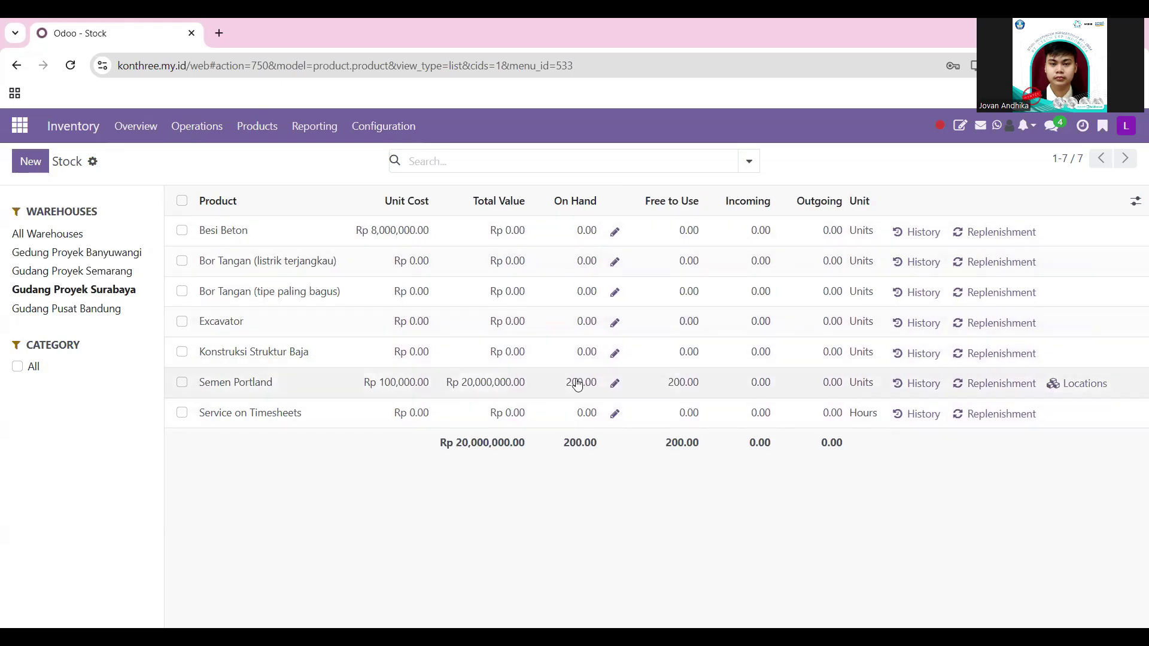
{"action": "left_click", "coordinate": [103, 308]}
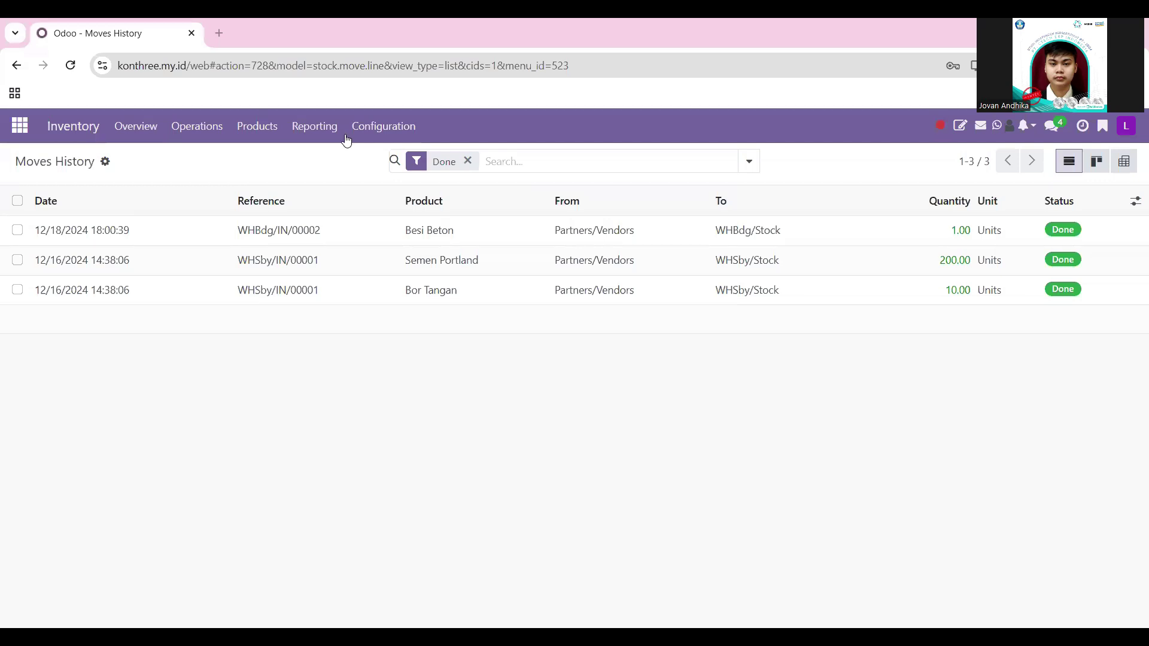
Step: Inspect Besi Beton receipt WHBdg/IN/00002 from Moves History, then open the Stock Valuation report
{"action": "left_click", "coordinate": [321, 128]}
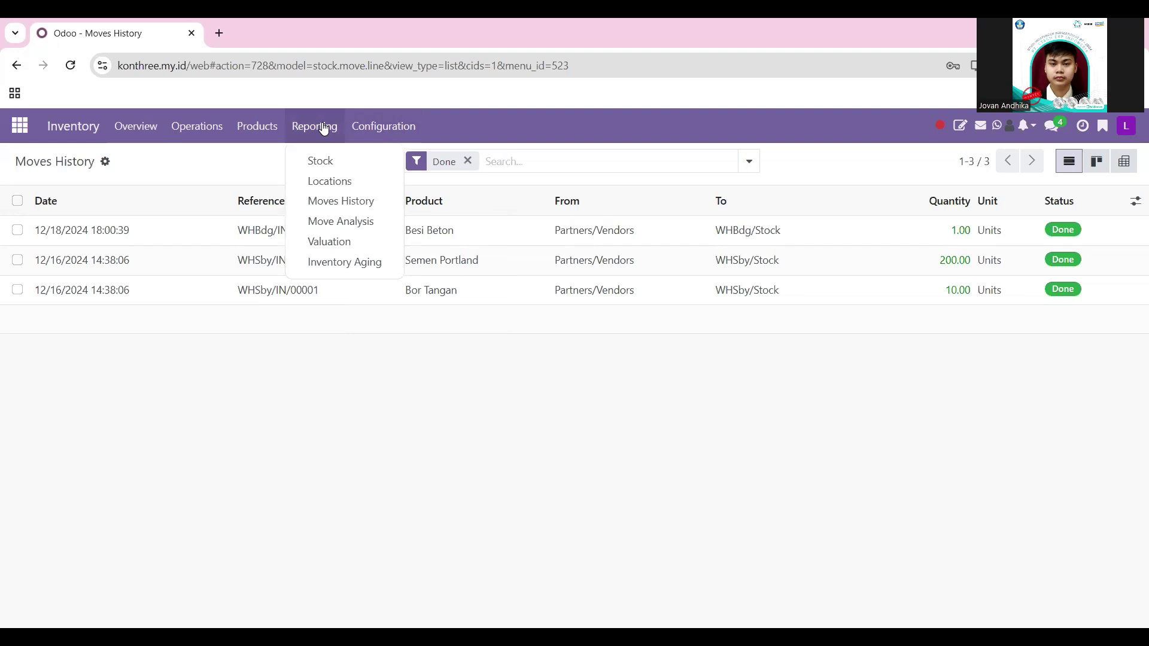
{"action": "left_click", "coordinate": [335, 203]}
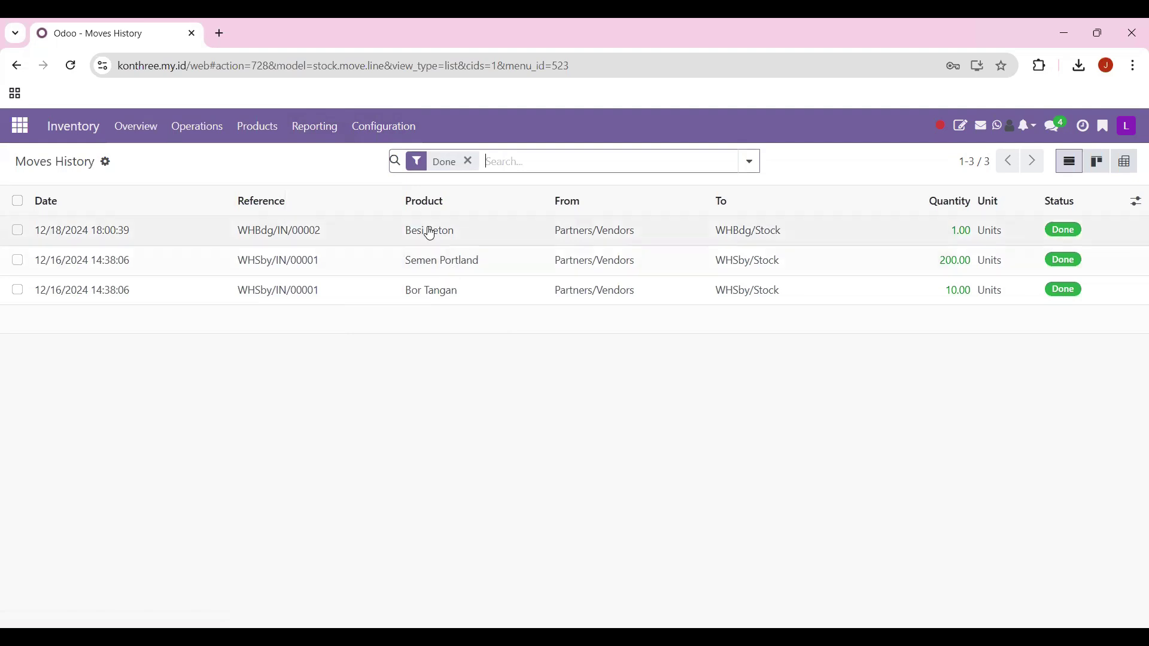
{"action": "left_click", "coordinate": [464, 236]}
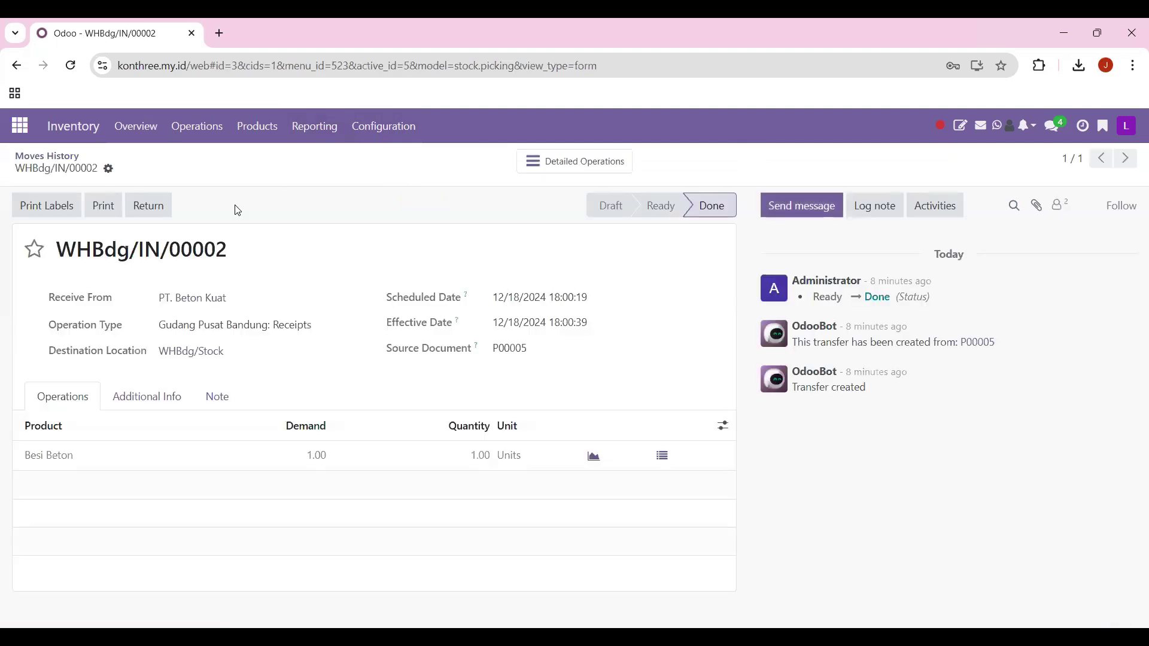
{"action": "left_click", "coordinate": [77, 155]}
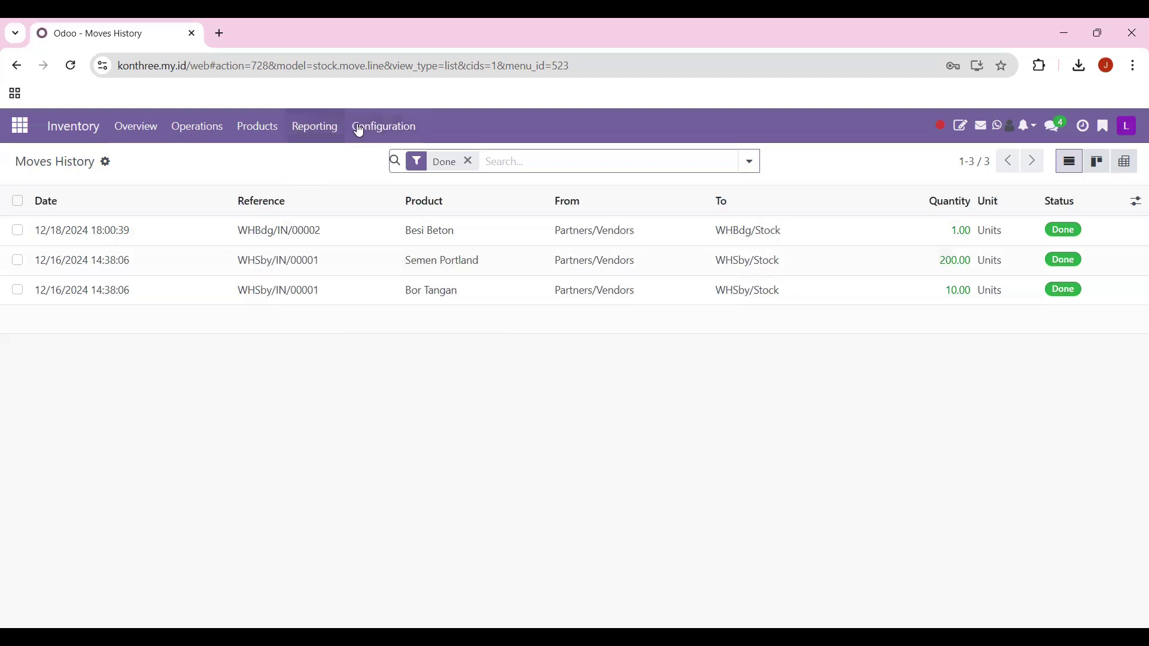
{"action": "left_click", "coordinate": [327, 127]}
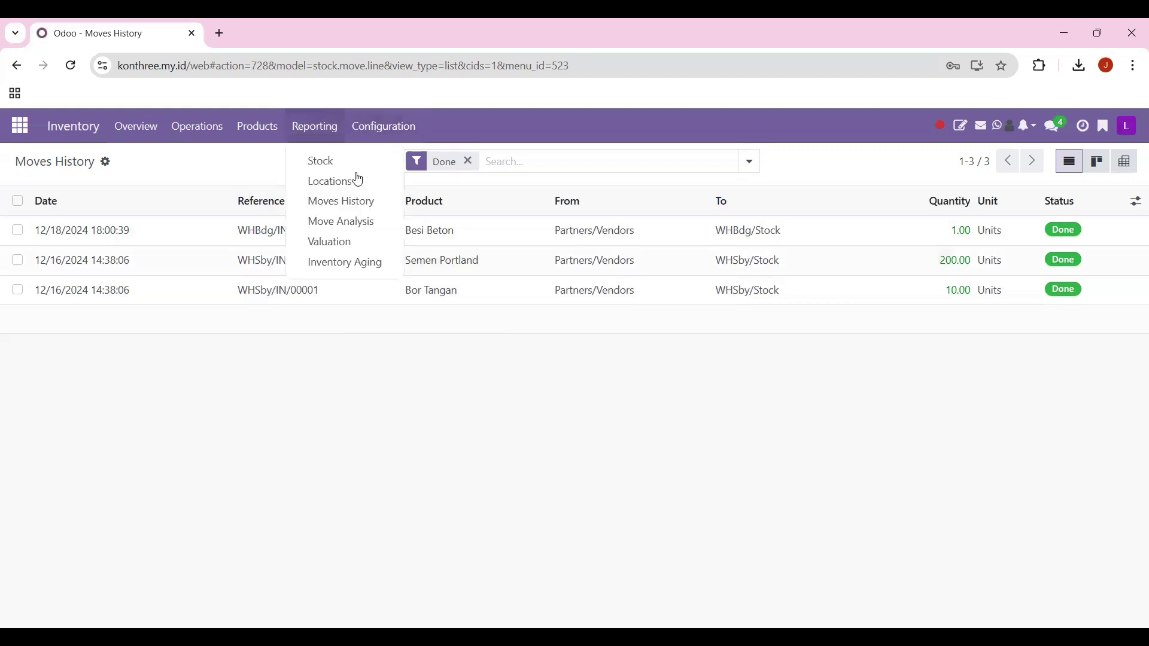
{"action": "left_click", "coordinate": [355, 250]}
Step: Expand the Besi Beton, Bor Tangan and Semen Portland groups in the valuation report
{"action": "left_click", "coordinate": [11, 230]}
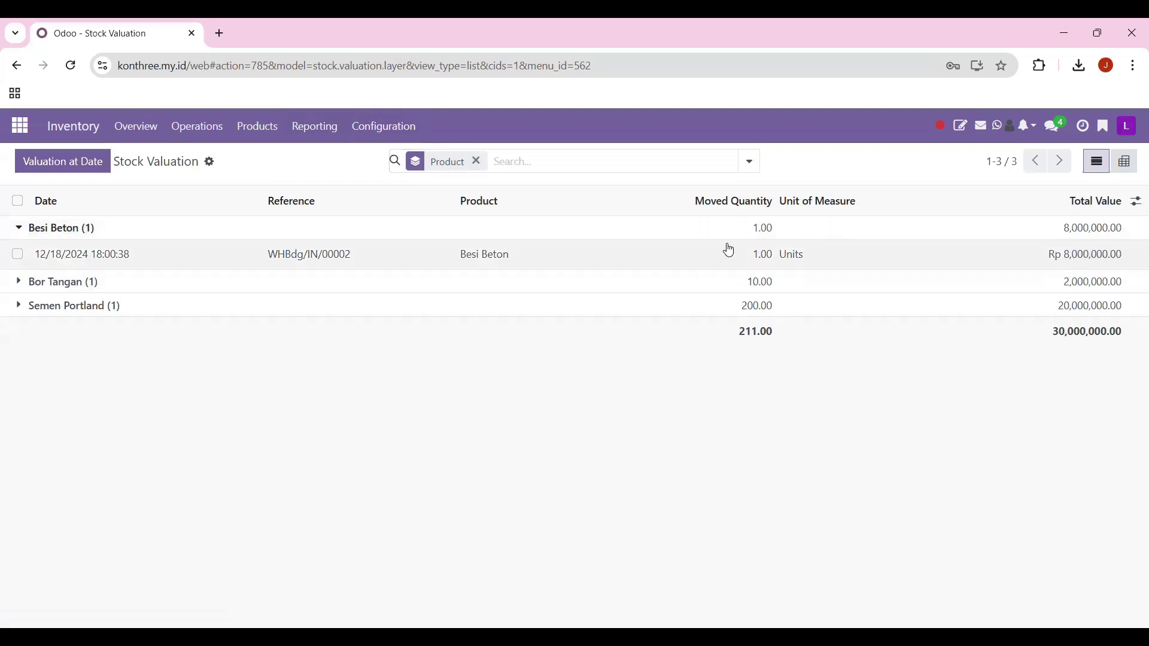
{"action": "left_click", "coordinate": [18, 284]}
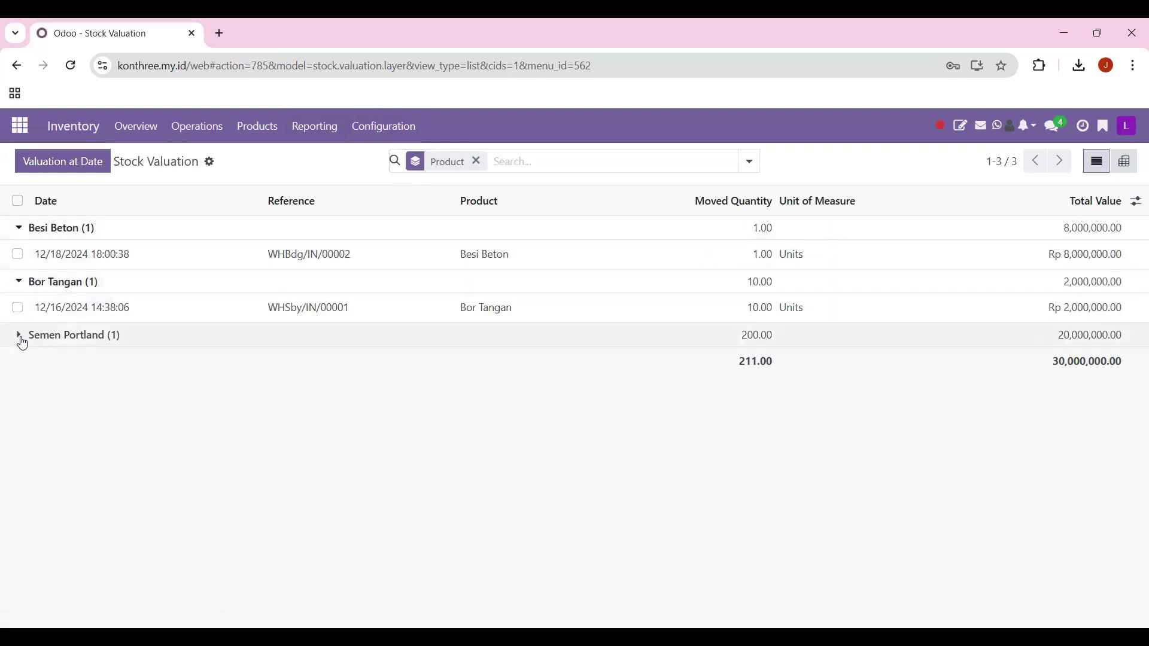
{"action": "left_click", "coordinate": [23, 340]}
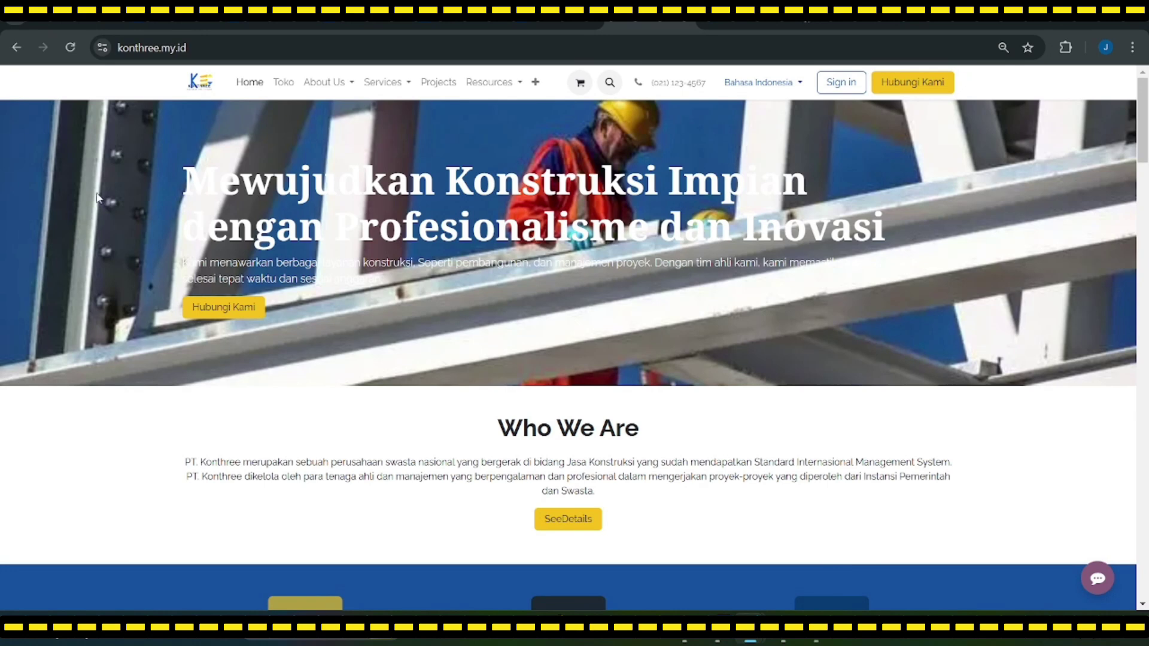
Step: Scroll up and down through the Konthree website home page
{"action": "scroll", "coordinate": [98, 198], "scroll_direction": "down", "scroll_amount": 1}
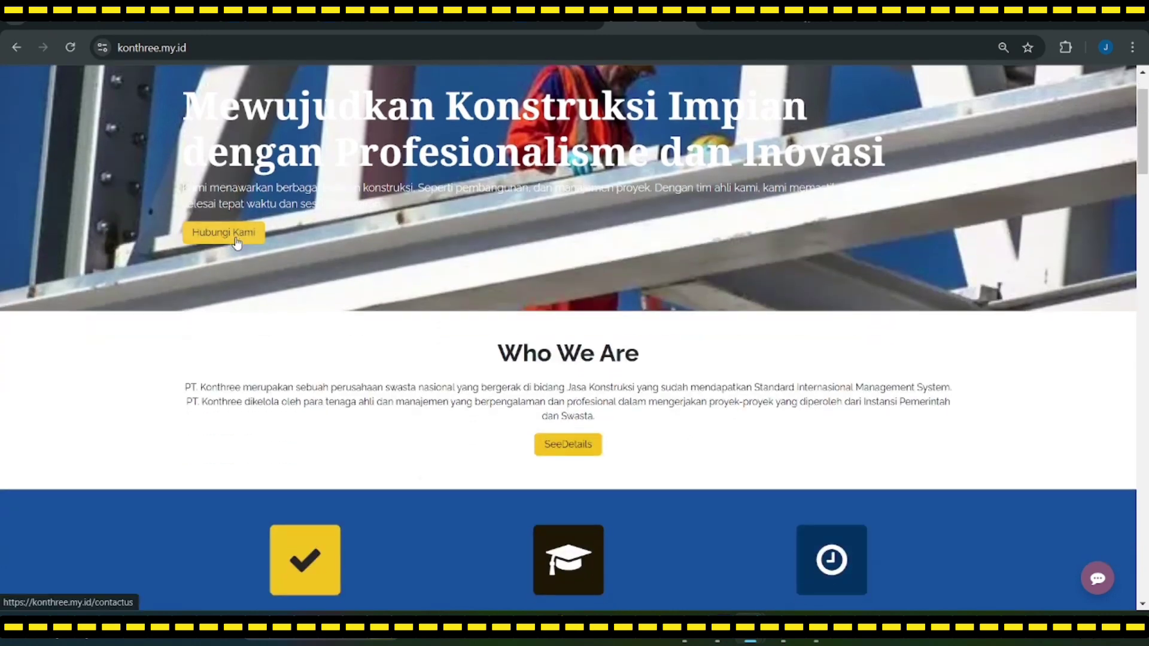
{"action": "scroll", "coordinate": [238, 242], "scroll_direction": "up", "scroll_amount": 1}
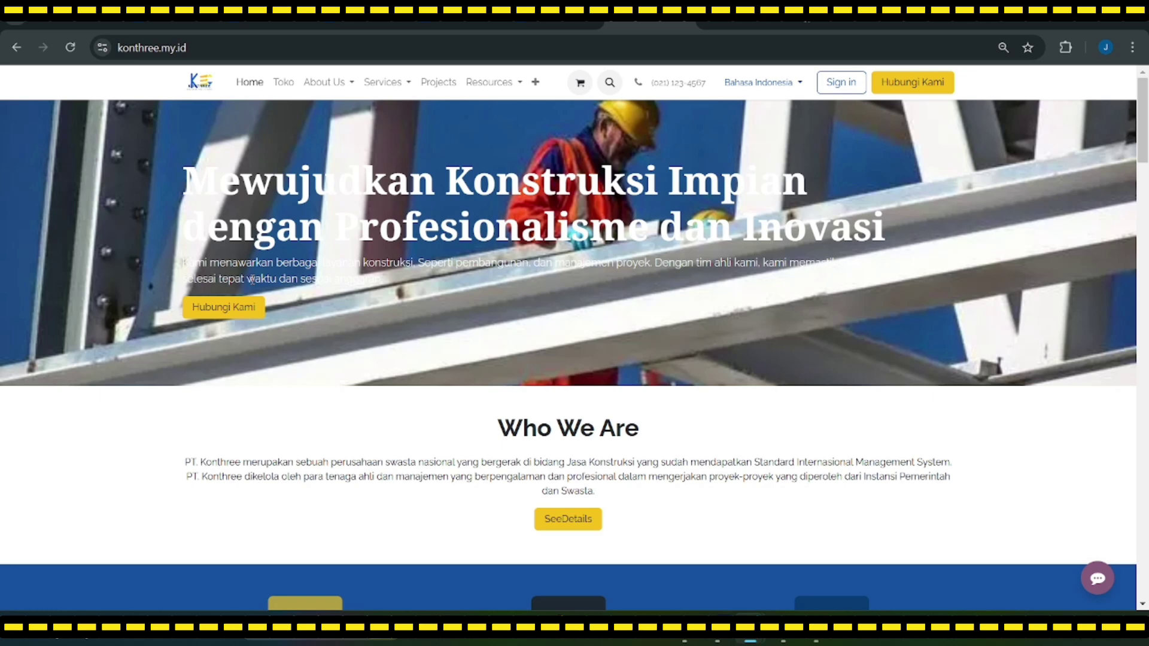
{"action": "scroll", "coordinate": [546, 317], "scroll_direction": "down", "scroll_amount": 1}
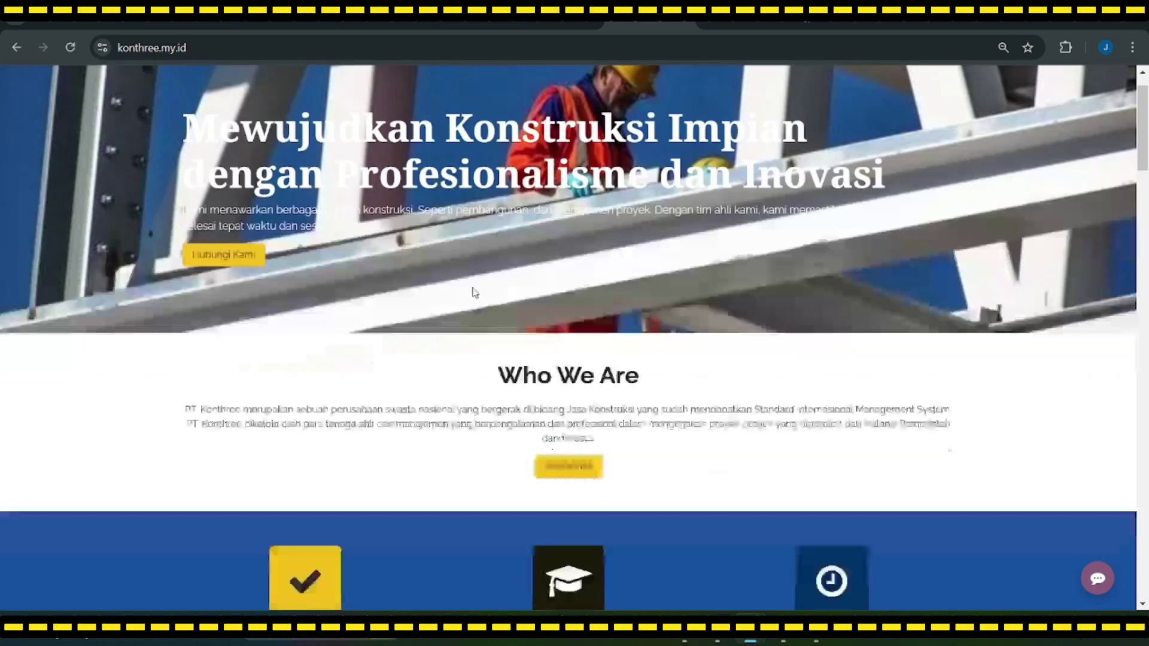
{"action": "scroll", "coordinate": [537, 310], "scroll_direction": "up", "scroll_amount": 1}
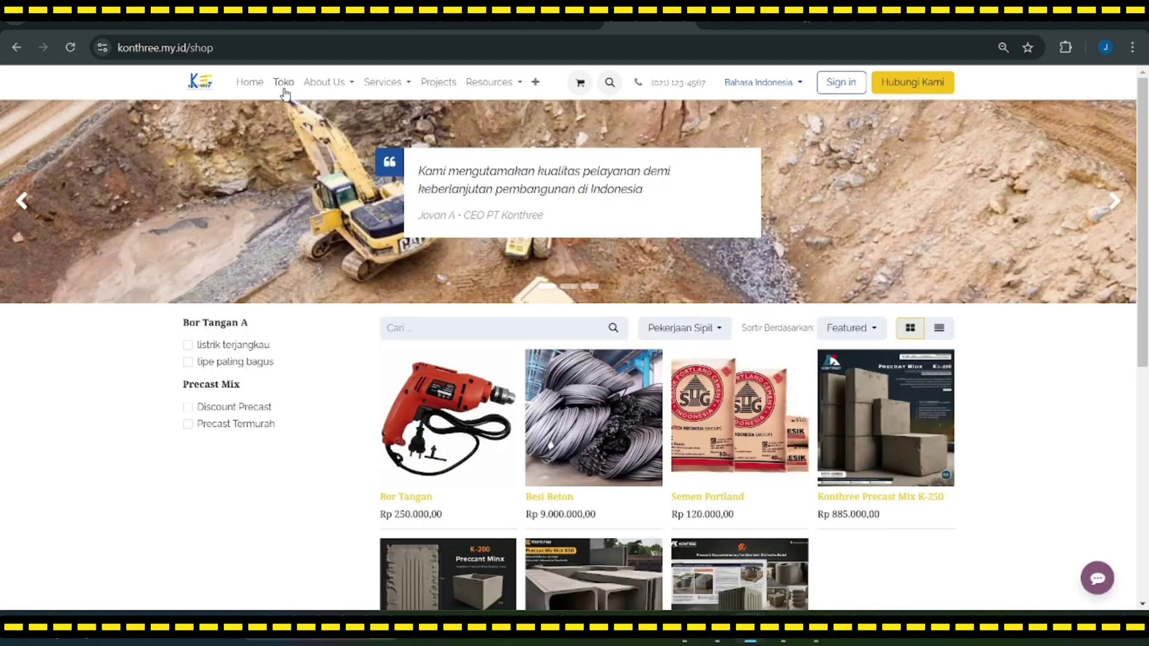
{"action": "scroll", "coordinate": [680, 472], "scroll_direction": "down", "scroll_amount": 4}
{"action": "scroll", "coordinate": [591, 470], "scroll_direction": "up", "scroll_amount": 4}
{"action": "scroll", "coordinate": [479, 347], "scroll_direction": "down", "scroll_amount": 4}
{"action": "scroll", "coordinate": [464, 377], "scroll_direction": "up", "scroll_amount": 4}
{"action": "scroll", "coordinate": [598, 347], "scroll_direction": "down", "scroll_amount": 3}
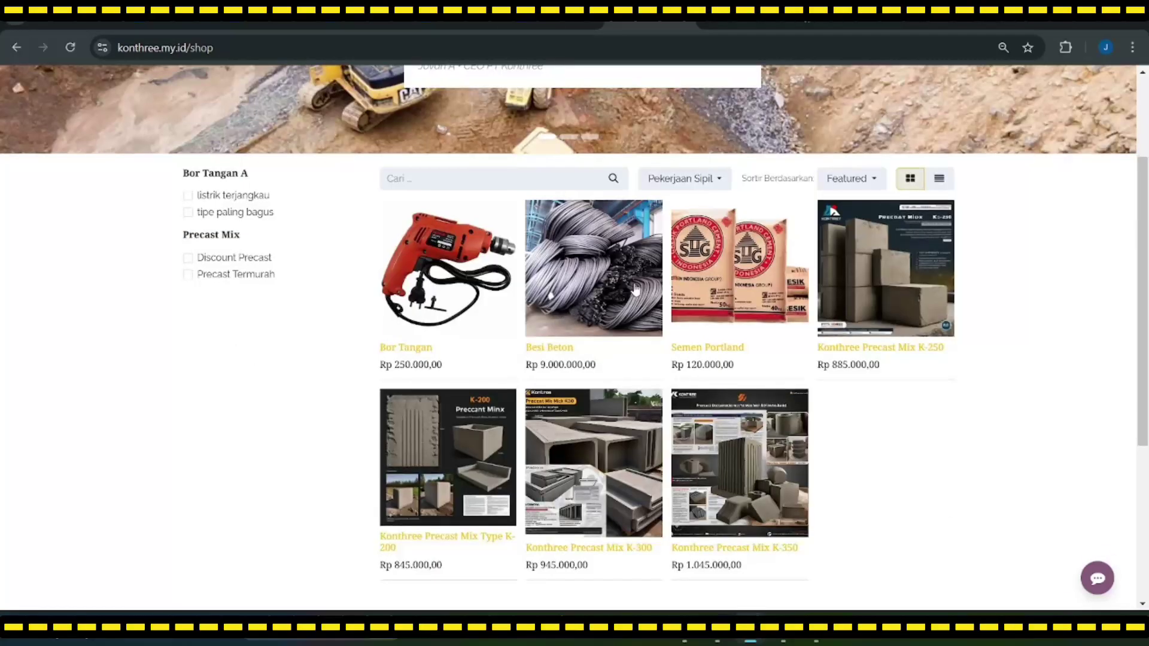
{"action": "scroll", "coordinate": [719, 413], "scroll_direction": "up", "scroll_amount": 2}
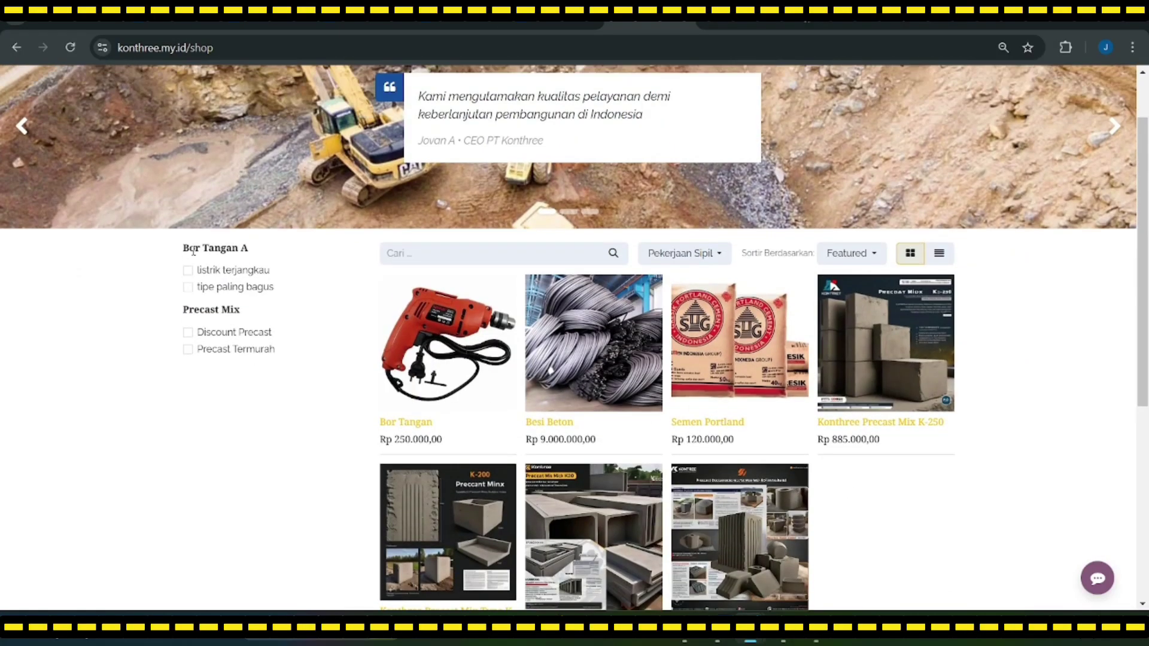
Step: Toggle the Pekerjaan Sipil category dropdown and scroll the Toko product grid
{"action": "left_click", "coordinate": [715, 254]}
{"action": "left_click", "coordinate": [720, 259]}
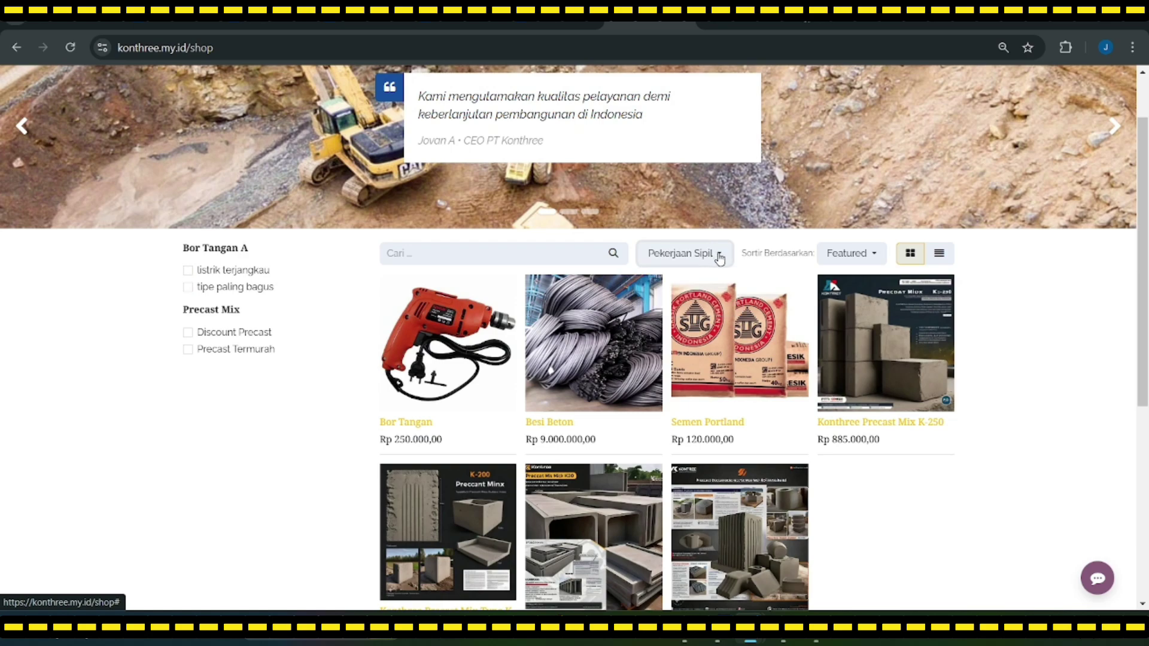
{"action": "scroll", "coordinate": [720, 258], "scroll_direction": "up", "scroll_amount": 1}
{"action": "scroll", "coordinate": [557, 330], "scroll_direction": "down", "scroll_amount": 1}
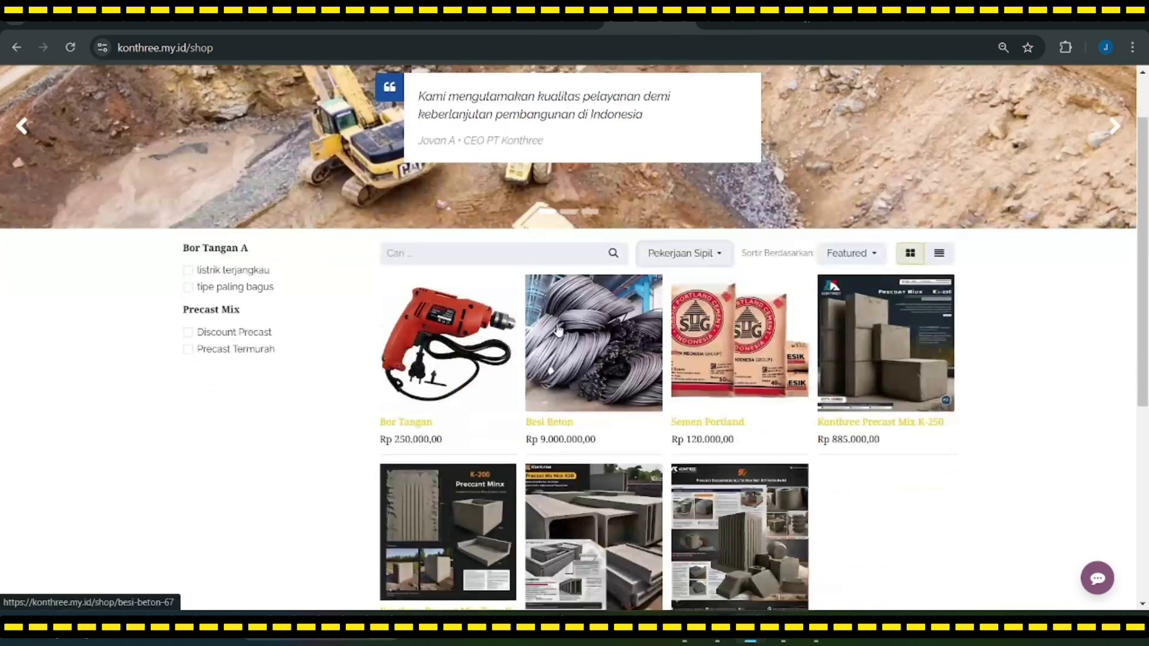
{"action": "scroll", "coordinate": [557, 330], "scroll_direction": "up", "scroll_amount": 1}
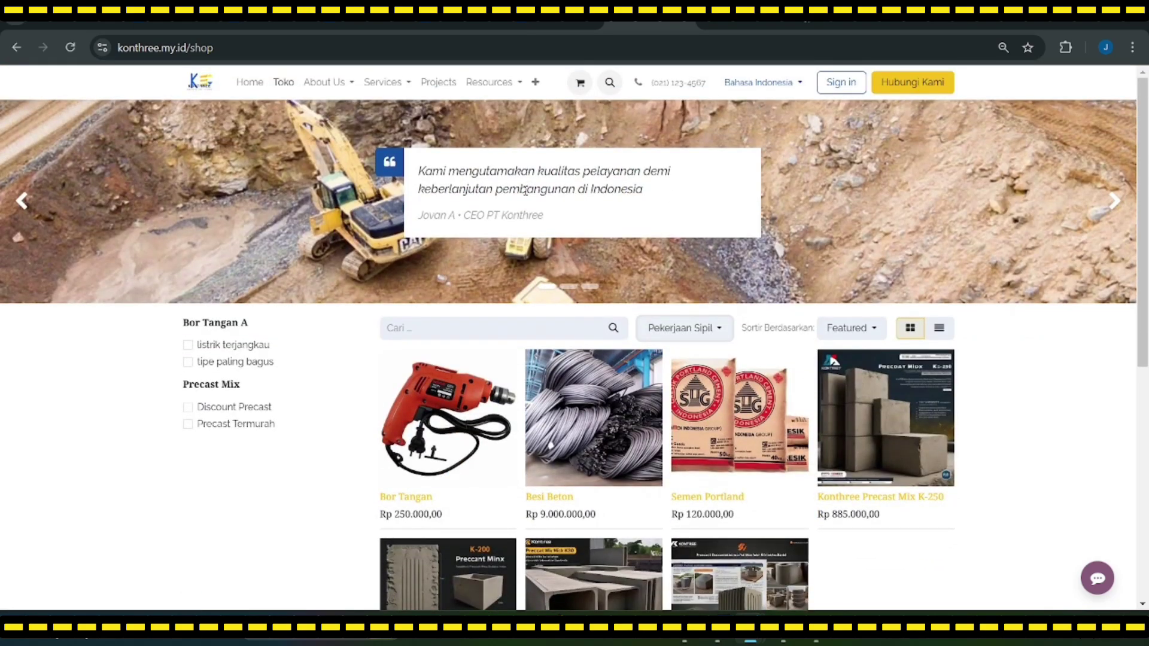
Step: Sign in with the customer's saved e-mail and password, then return to the Toko shop
{"action": "left_click", "coordinate": [840, 82]}
{"action": "left_click", "coordinate": [531, 163]}
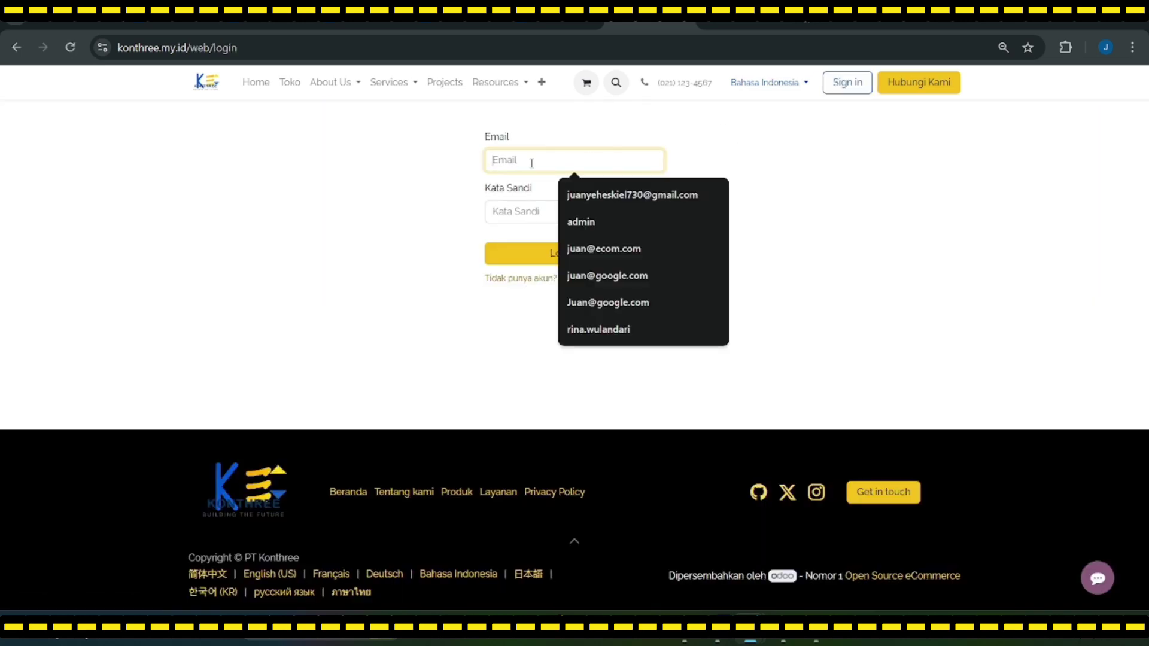
{"action": "left_click", "coordinate": [569, 193]}
{"action": "left_click", "coordinate": [561, 213]}
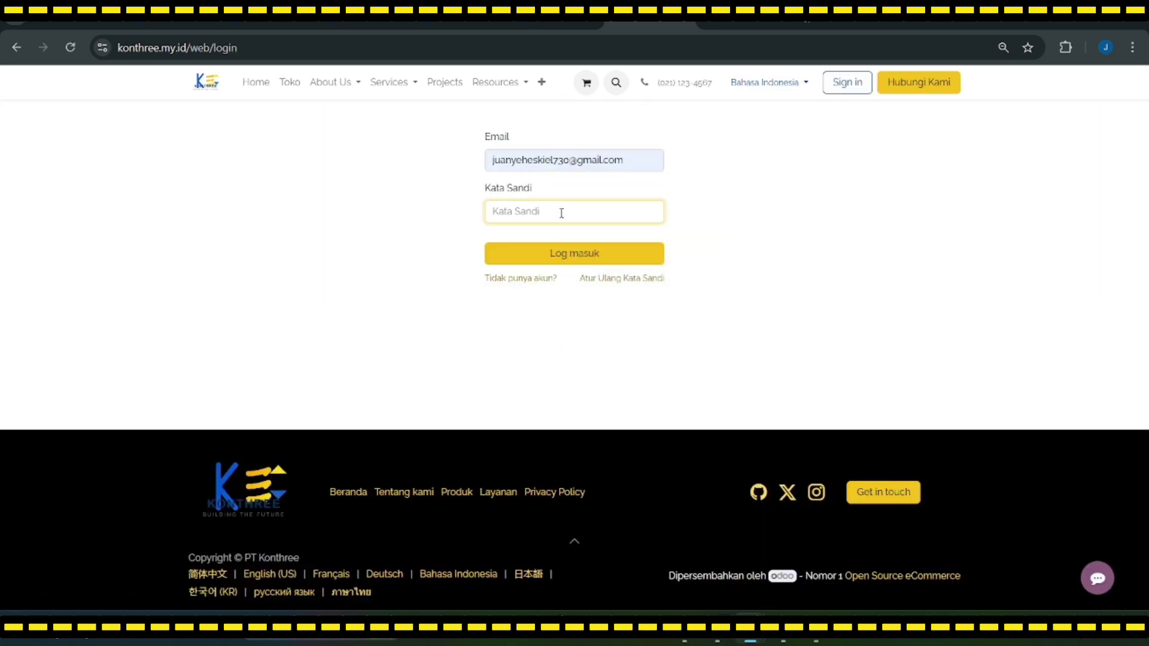
{"action": "type", "text": "••••••"}
{"action": "left_click", "coordinate": [572, 253]}
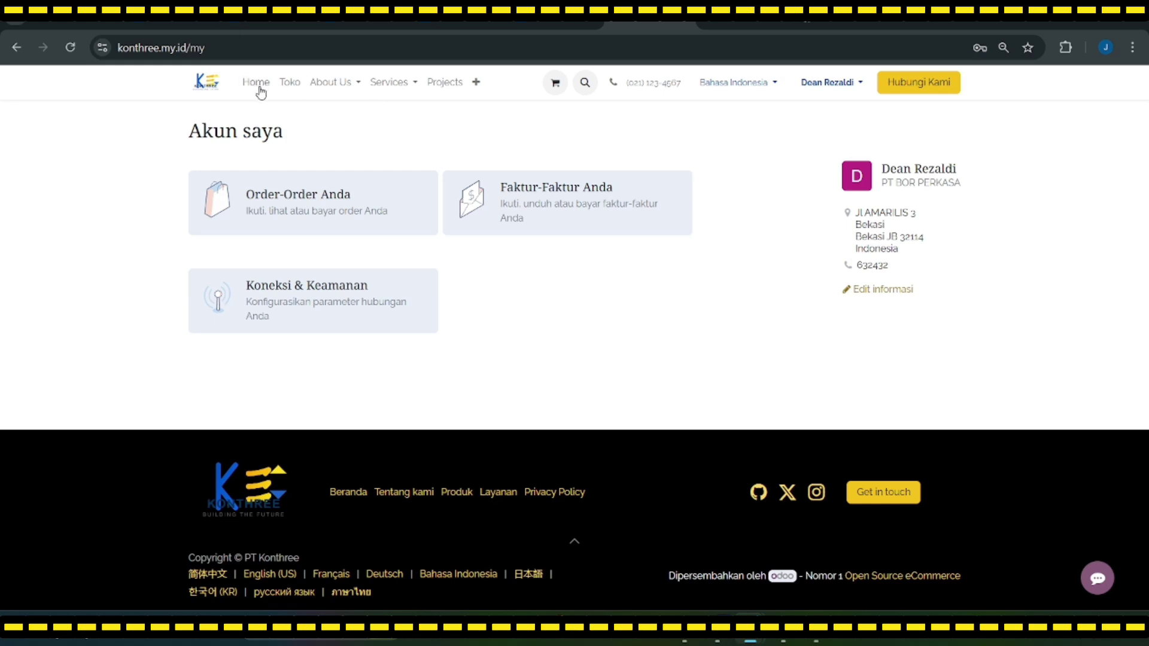
{"action": "left_click", "coordinate": [289, 83]}
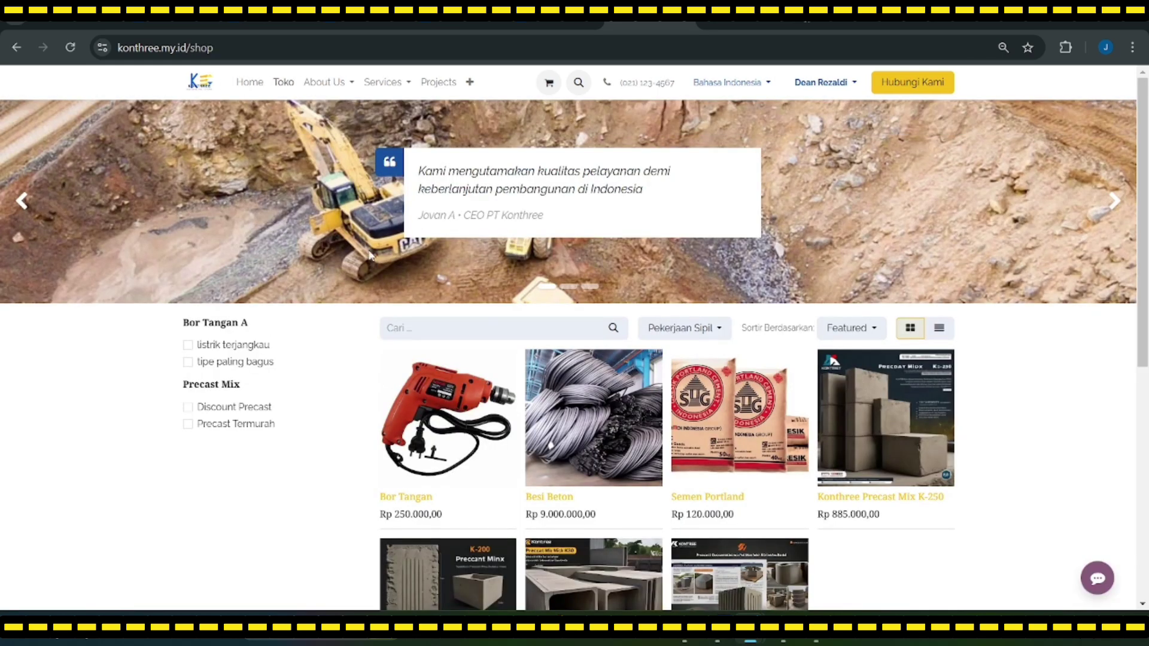
Step: Browse the shop and open the Konthree Precast Mix K-300 product page
{"action": "scroll", "coordinate": [639, 286], "scroll_direction": "down", "scroll_amount": 1}
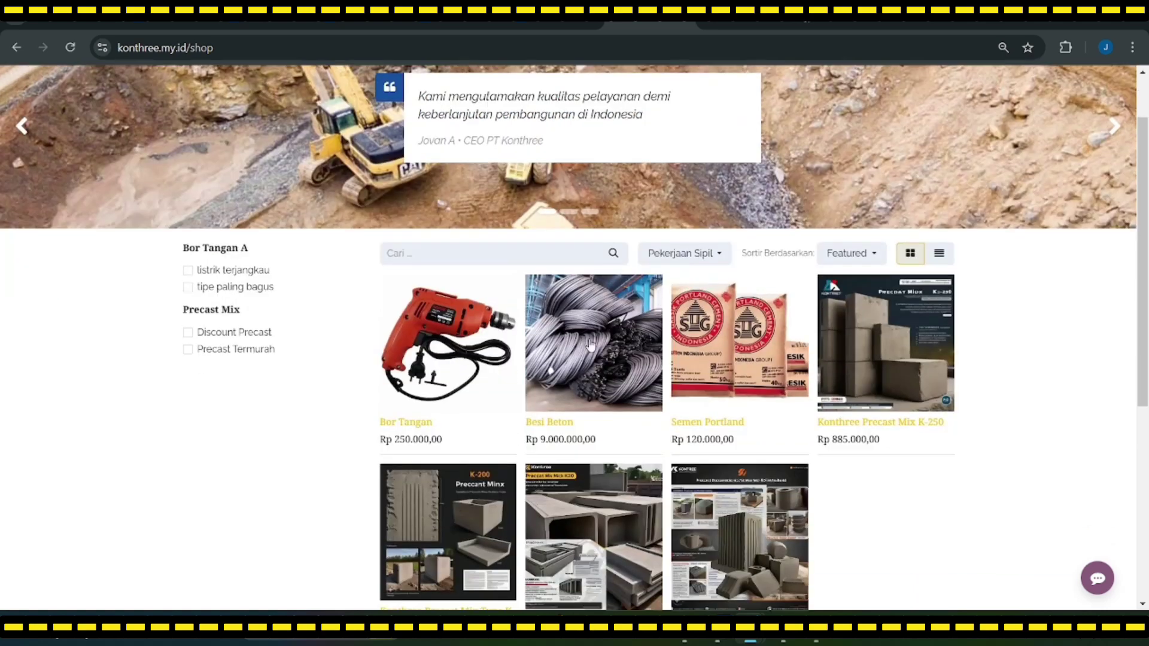
{"action": "scroll", "coordinate": [765, 383], "scroll_direction": "down", "scroll_amount": 1}
{"action": "scroll", "coordinate": [765, 383], "scroll_direction": "up", "scroll_amount": 1}
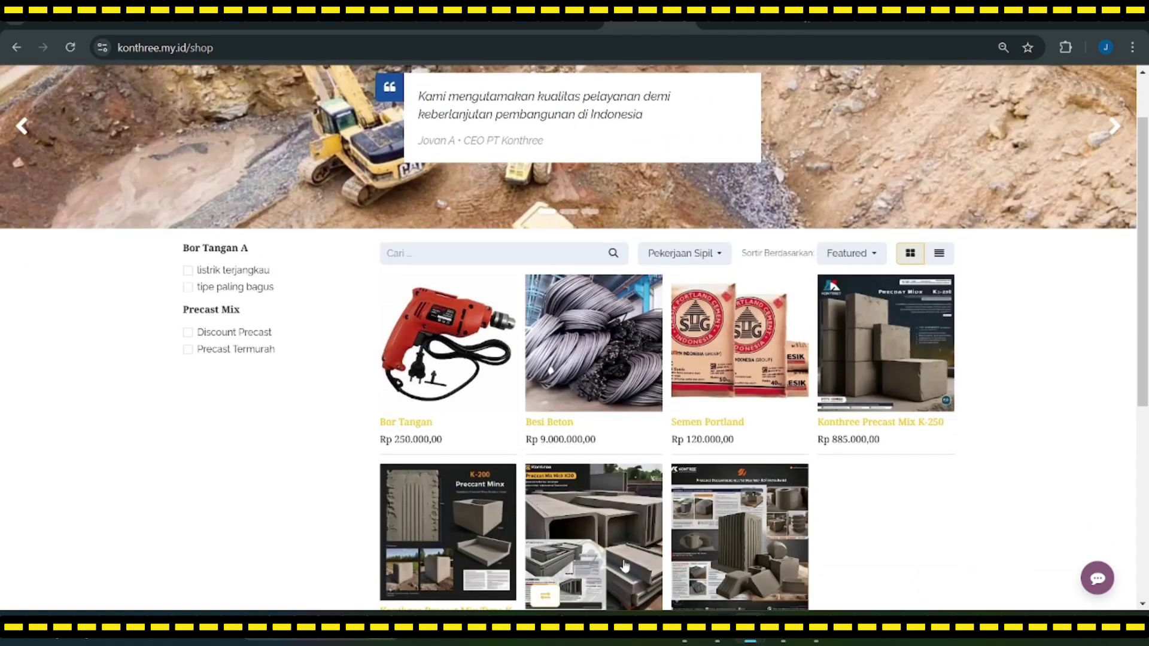
{"action": "scroll", "coordinate": [619, 541], "scroll_direction": "down", "scroll_amount": 1}
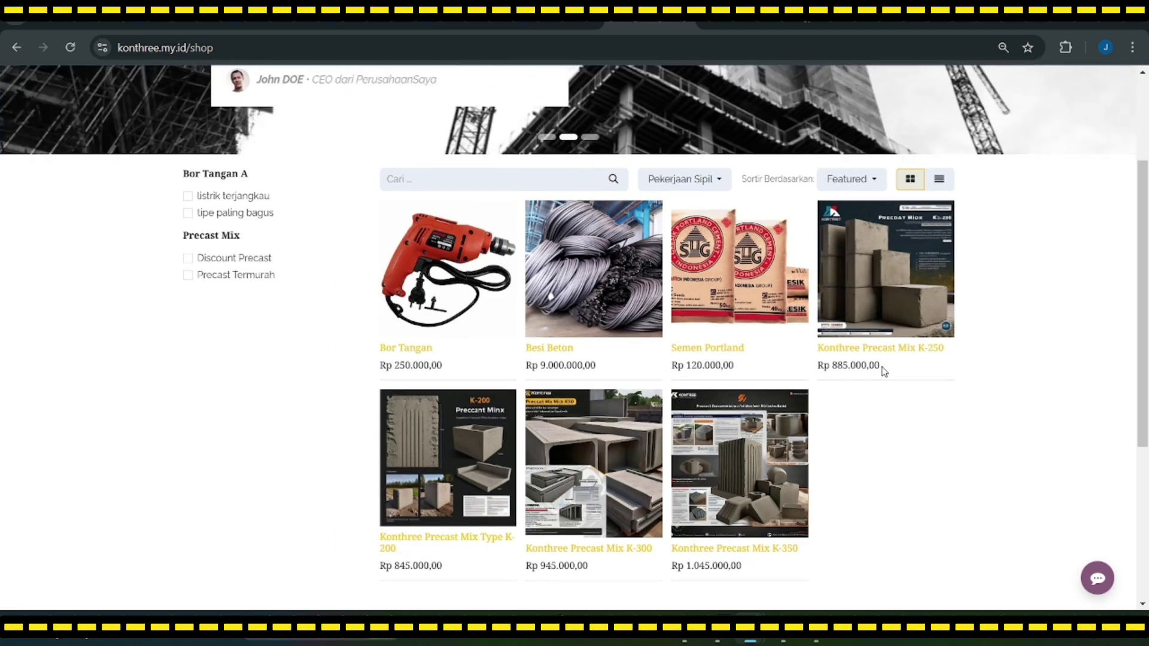
{"action": "left_click", "coordinate": [580, 475]}
Step: Select the Discount Precast variant of K-300
{"action": "scroll", "coordinate": [550, 477], "scroll_direction": "down", "scroll_amount": 1}
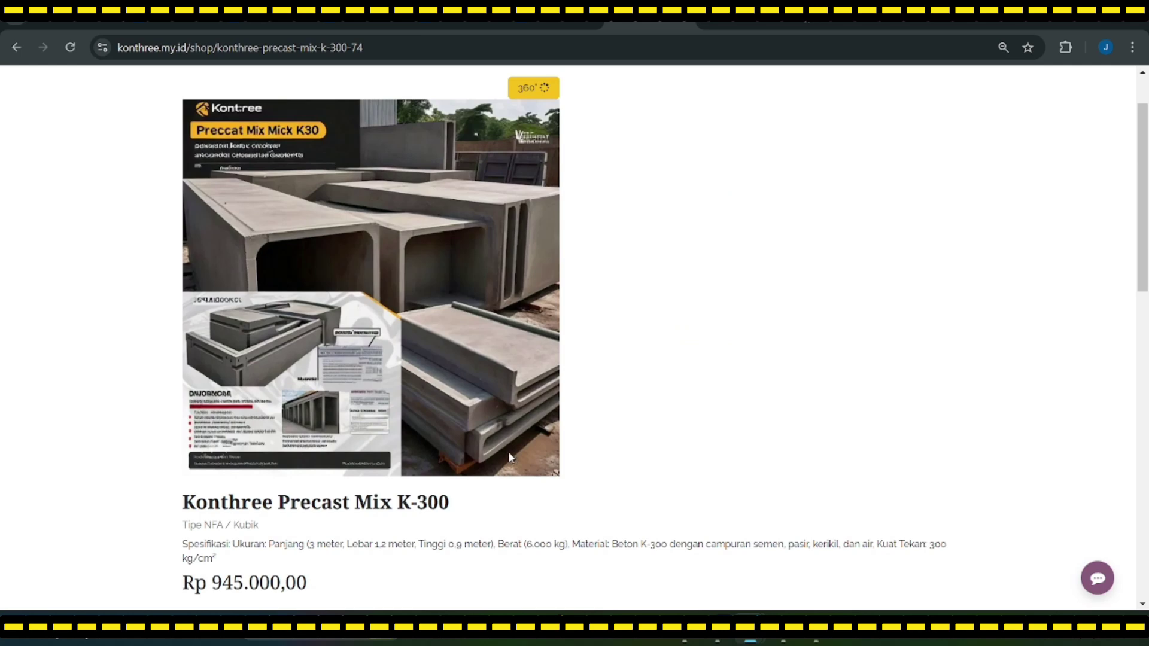
{"action": "scroll", "coordinate": [456, 409], "scroll_direction": "up", "scroll_amount": 1}
{"action": "scroll", "coordinate": [455, 425], "scroll_direction": "down", "scroll_amount": 1}
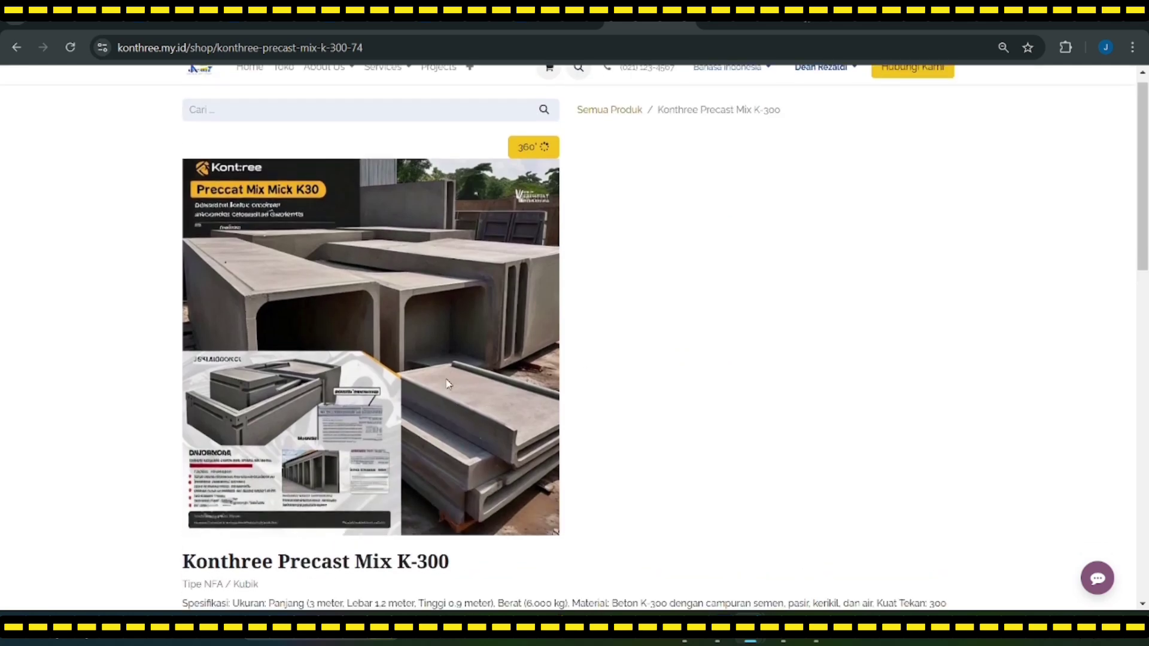
{"action": "scroll", "coordinate": [502, 348], "scroll_direction": "up", "scroll_amount": 1}
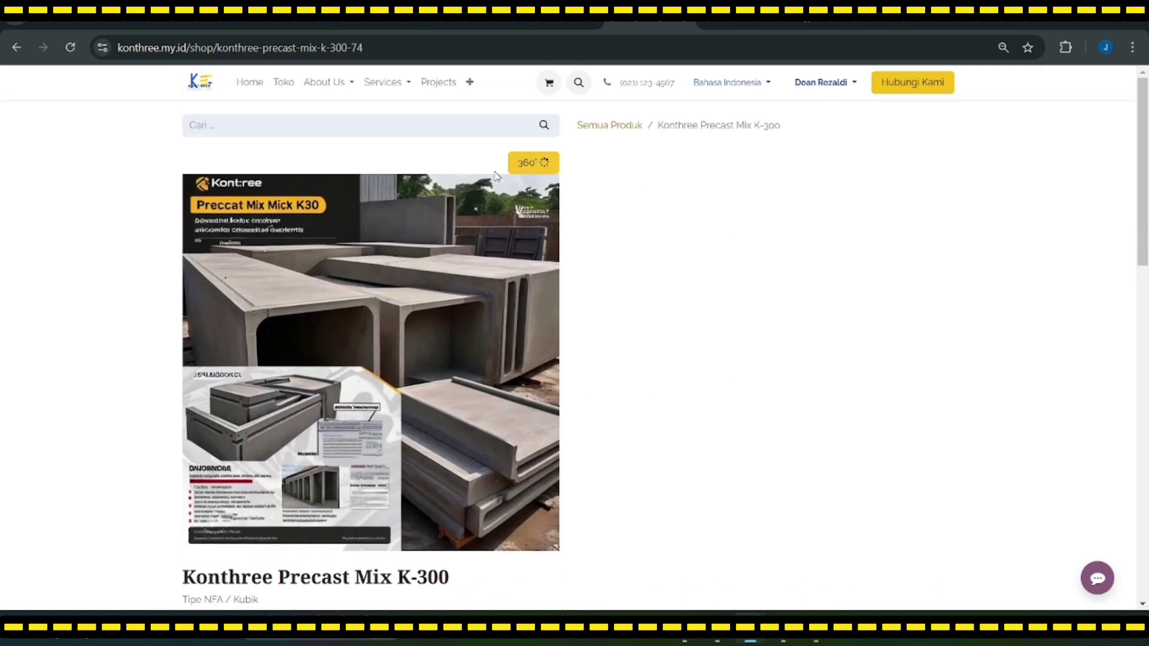
{"action": "scroll", "coordinate": [382, 280], "scroll_direction": "down", "scroll_amount": 1}
{"action": "scroll", "coordinate": [382, 281], "scroll_direction": "down", "scroll_amount": 2}
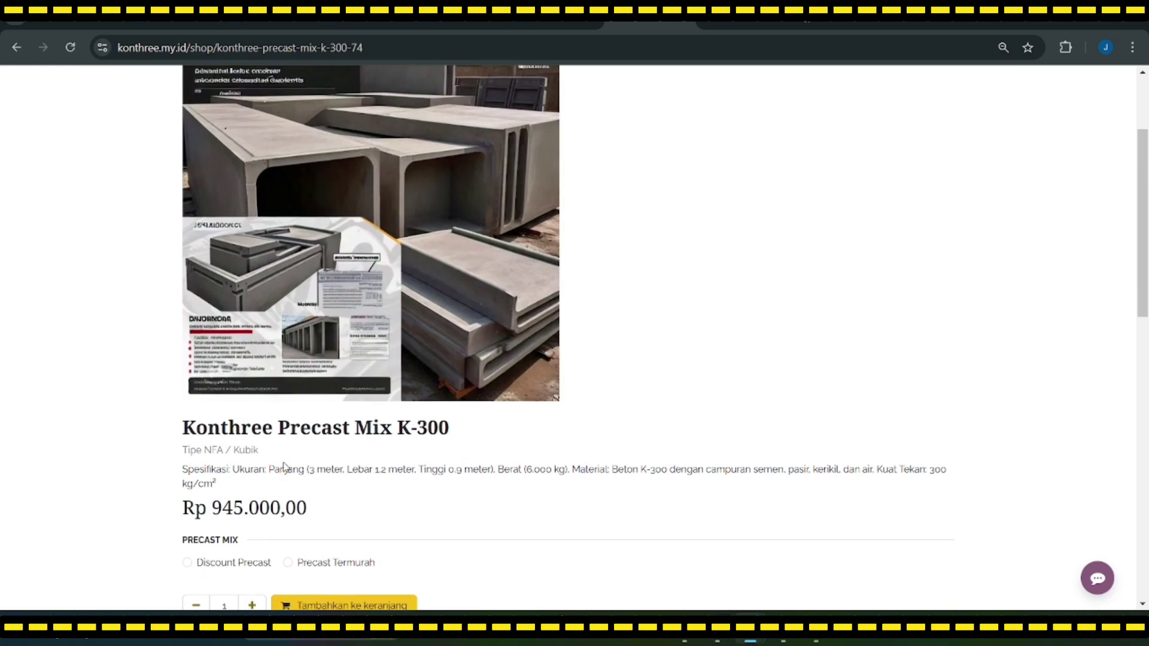
{"action": "scroll", "coordinate": [342, 299], "scroll_direction": "up", "scroll_amount": 2}
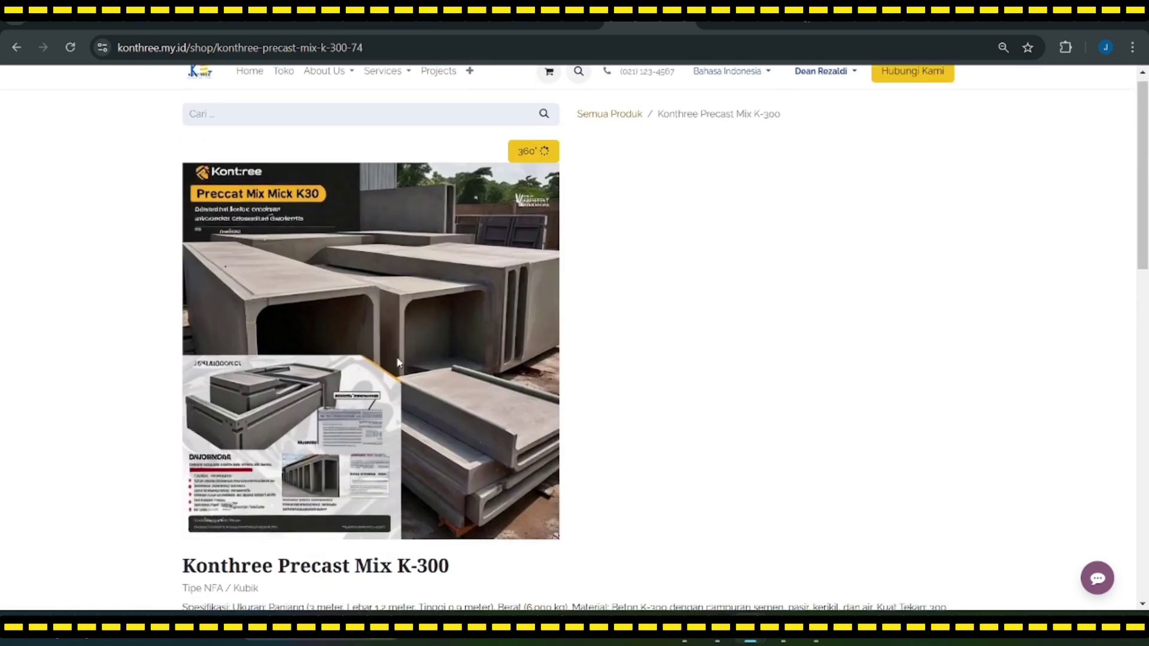
{"action": "scroll", "coordinate": [335, 359], "scroll_direction": "down", "scroll_amount": 2}
{"action": "scroll", "coordinate": [333, 415], "scroll_direction": "down", "scroll_amount": 2}
{"action": "scroll", "coordinate": [389, 430], "scroll_direction": "up", "scroll_amount": 2}
{"action": "scroll", "coordinate": [389, 431], "scroll_direction": "up", "scroll_amount": 3}
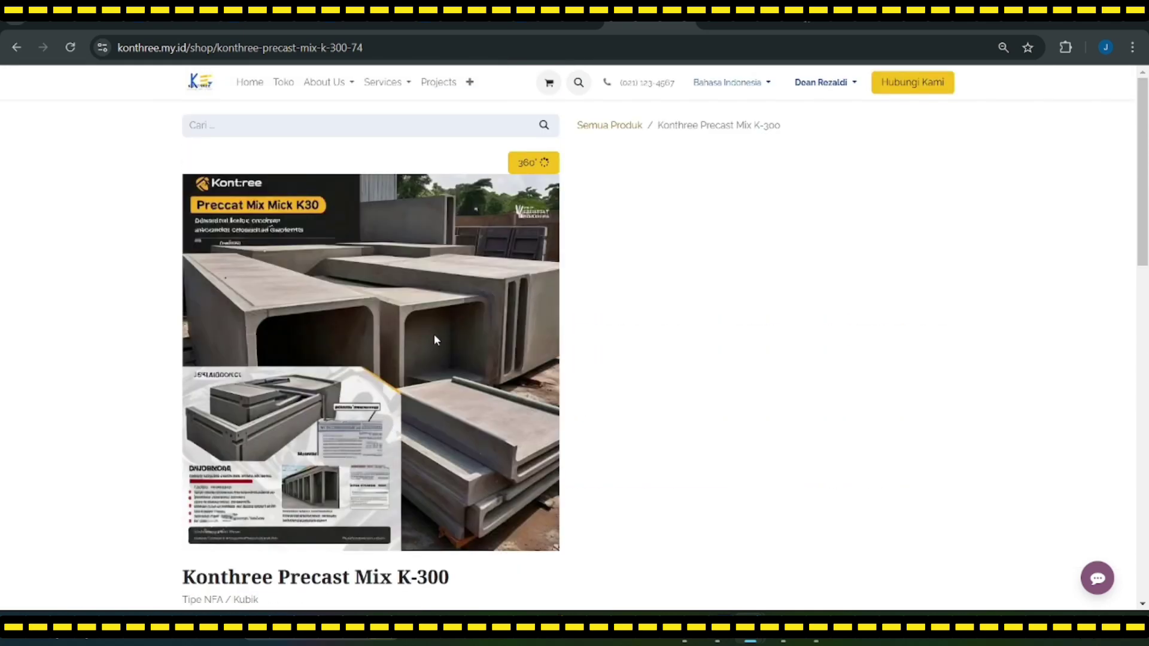
{"action": "scroll", "coordinate": [622, 186], "scroll_direction": "down", "scroll_amount": 3}
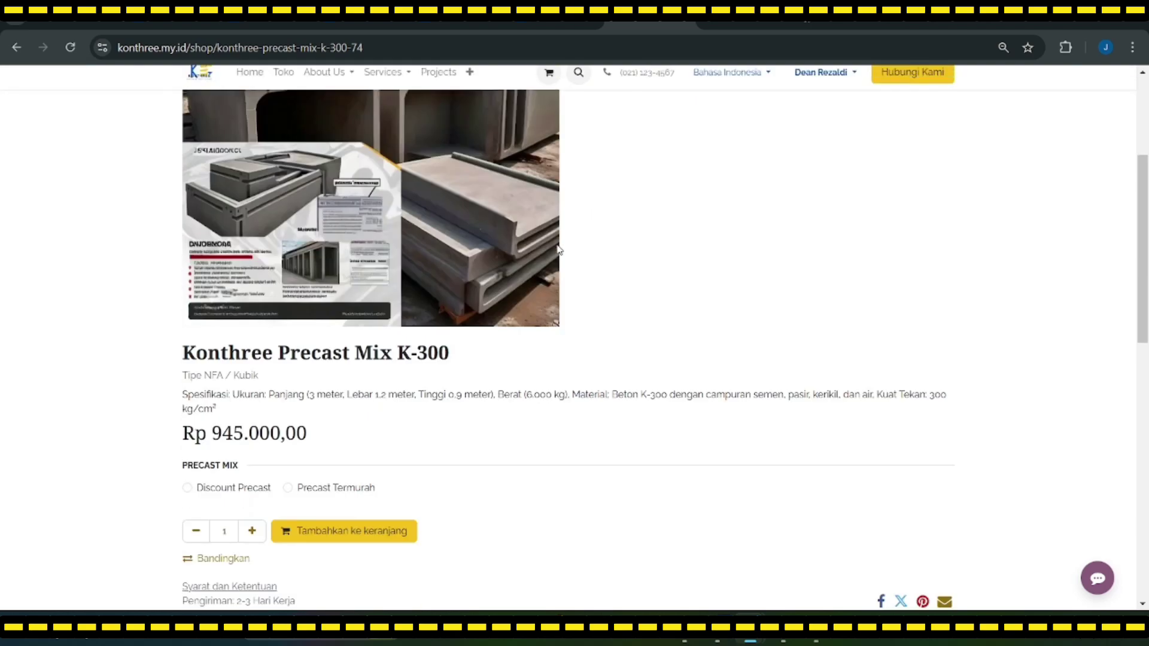
{"action": "left_click", "coordinate": [187, 487]}
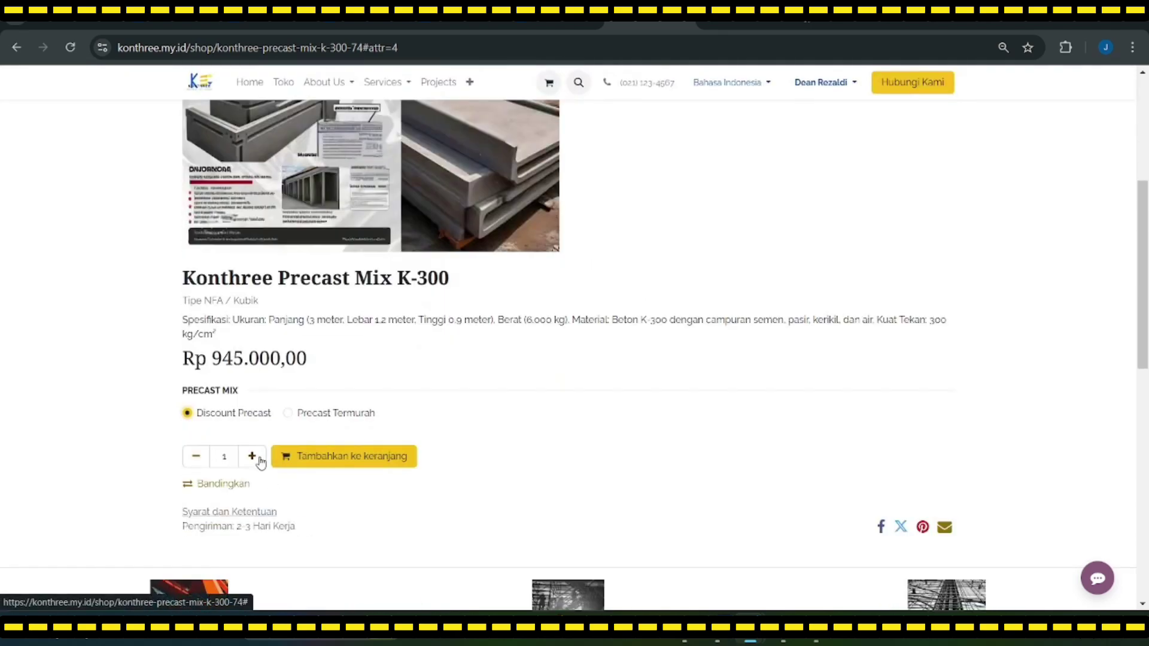
Step: Raise the quantity, try the Precast Termurah variant, then switch back to Discount Precast
{"action": "scroll", "coordinate": [259, 463], "scroll_direction": "down", "scroll_amount": 2}
{"action": "left_click", "coordinate": [254, 464]}
{"action": "left_click", "coordinate": [254, 464]}
{"action": "scroll", "coordinate": [269, 469], "scroll_direction": "up", "scroll_amount": 5}
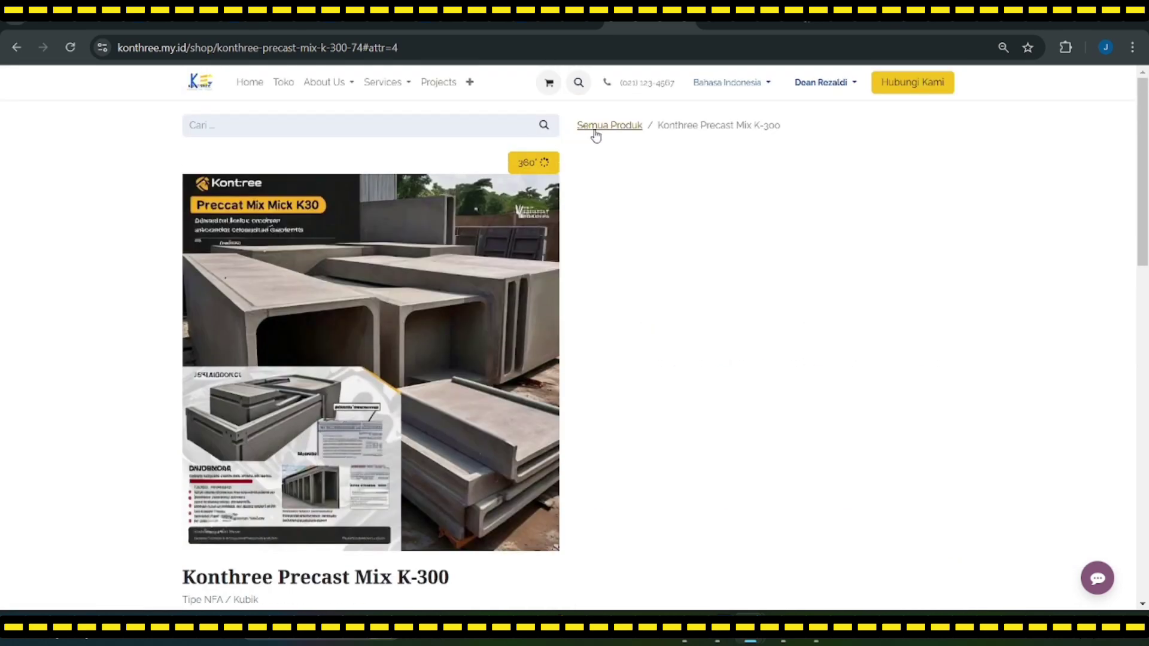
{"action": "scroll", "coordinate": [529, 268], "scroll_direction": "down", "scroll_amount": 3}
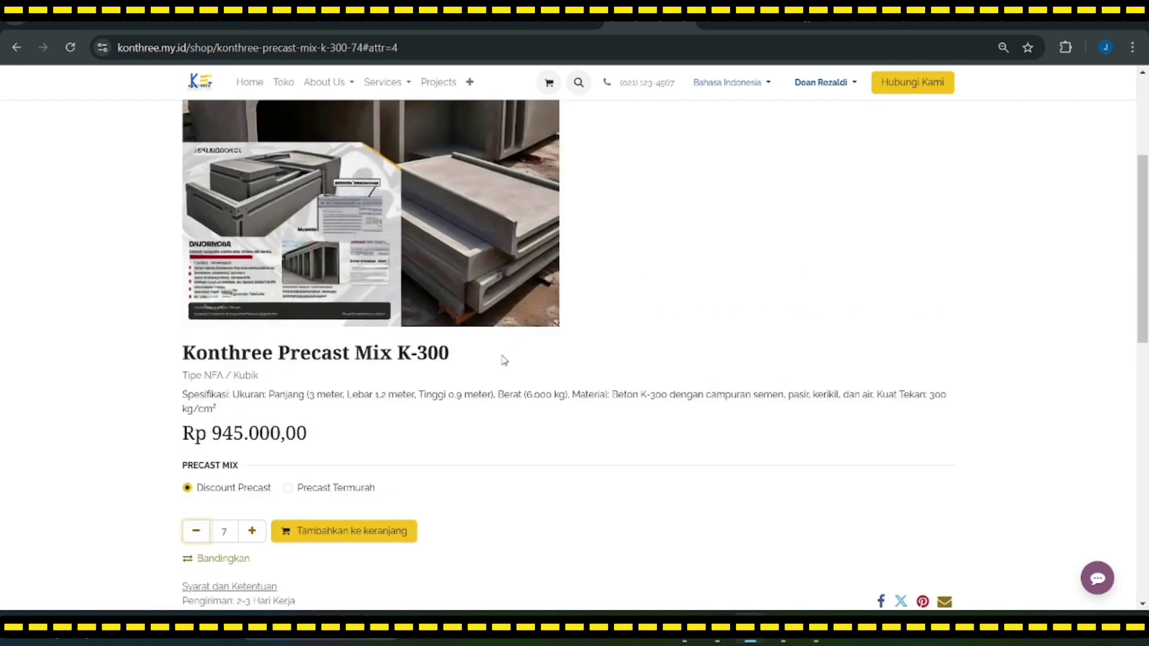
{"action": "scroll", "coordinate": [505, 359], "scroll_direction": "down", "scroll_amount": 4}
{"action": "scroll", "coordinate": [438, 402], "scroll_direction": "up", "scroll_amount": 3}
{"action": "left_click", "coordinate": [289, 414]}
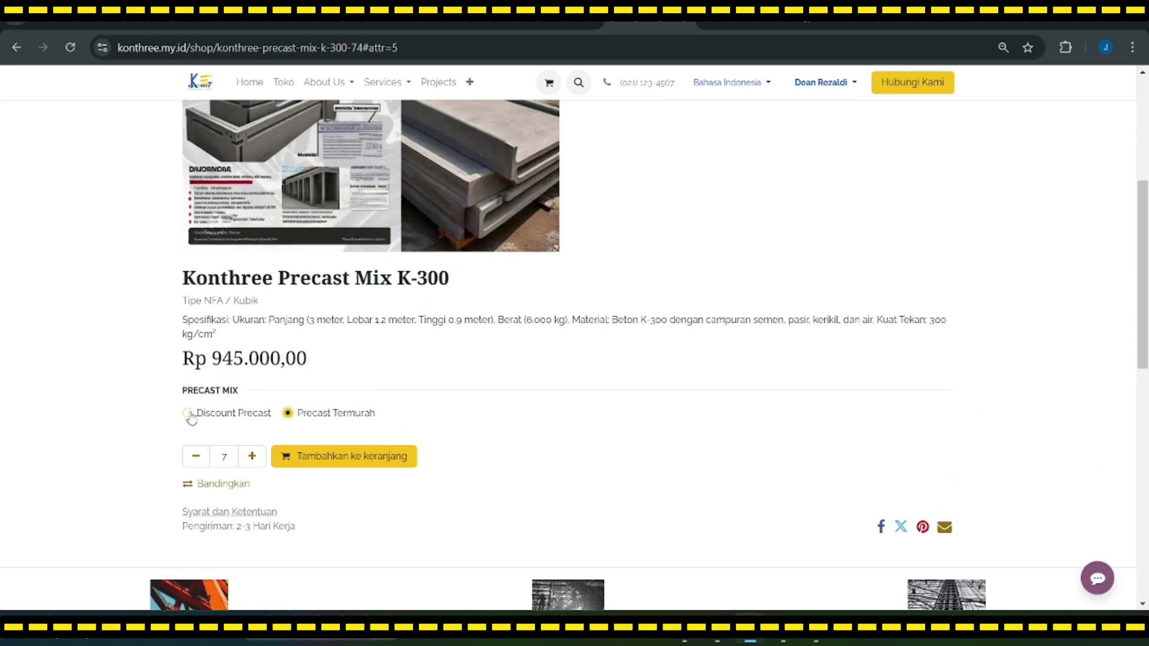
{"action": "left_click", "coordinate": [187, 413]}
Step: Return to the product listing, reopen K-300 and reload to clear the 403 error
{"action": "scroll", "coordinate": [323, 456], "scroll_direction": "up", "scroll_amount": 4}
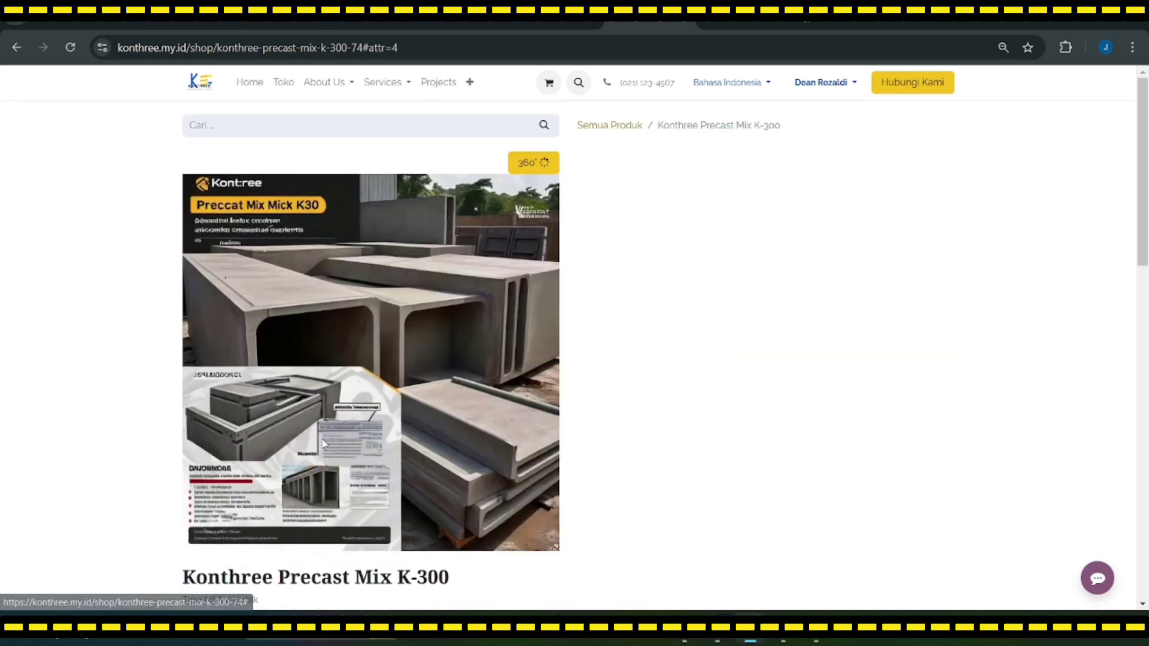
{"action": "left_click", "coordinate": [623, 126]}
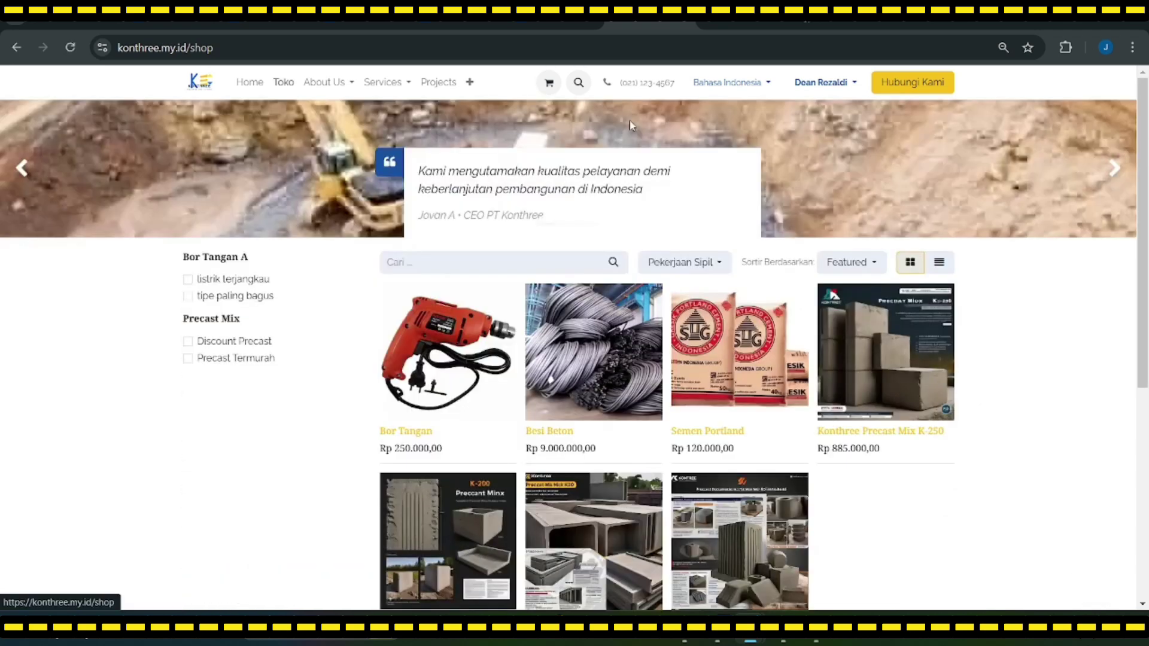
{"action": "scroll", "coordinate": [492, 458], "scroll_direction": "down", "scroll_amount": 3}
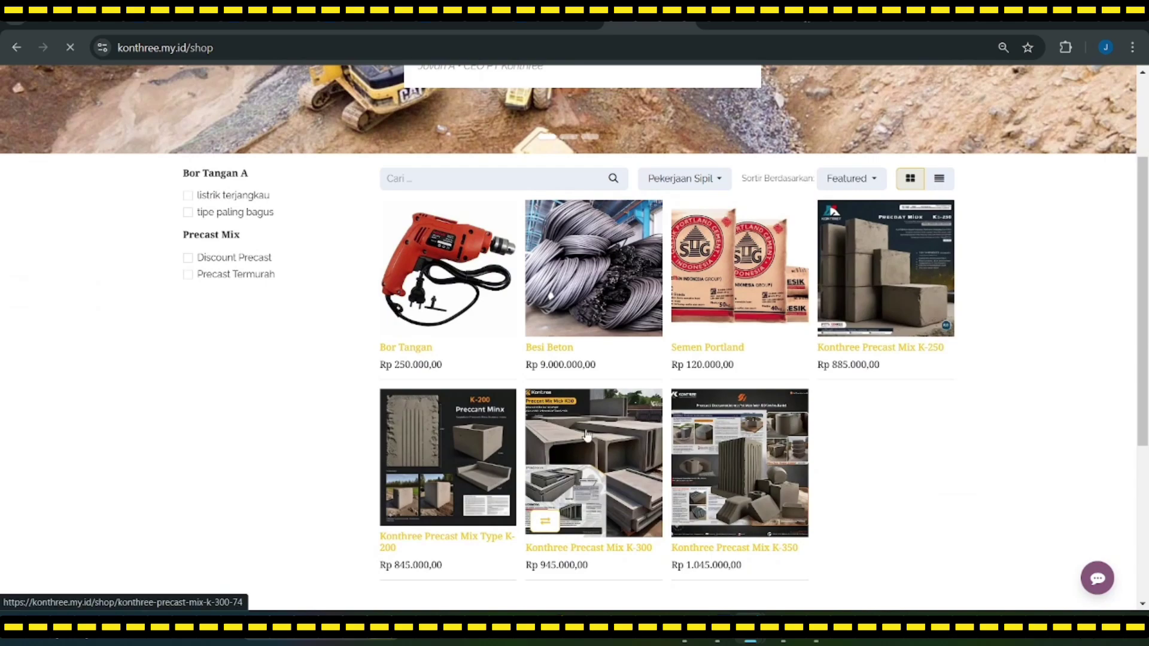
{"action": "left_click", "coordinate": [598, 507]}
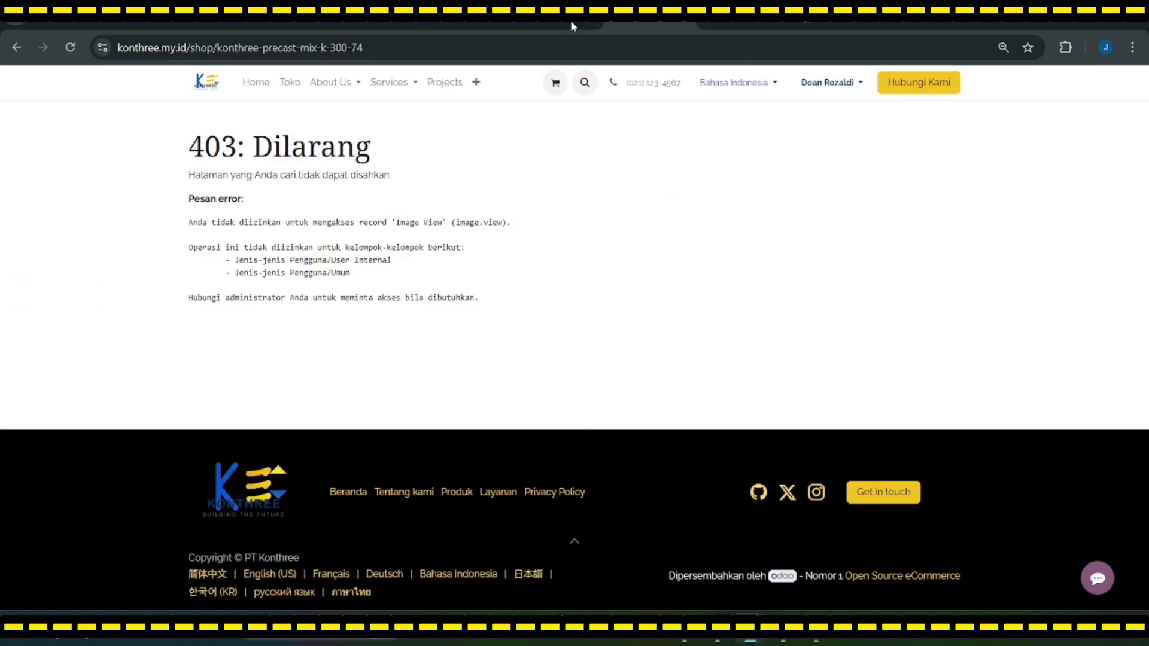
{"action": "left_click", "coordinate": [71, 48]}
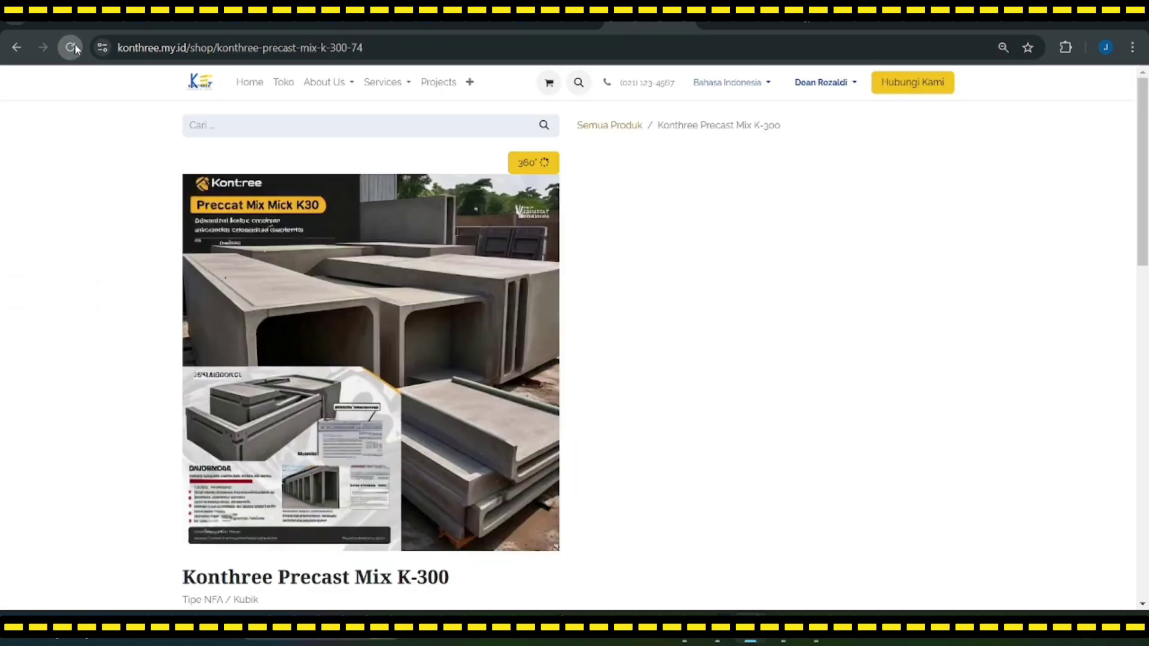
Step: Increase the K-300 order quantity to 7
{"action": "scroll", "coordinate": [535, 336], "scroll_direction": "down", "scroll_amount": 5}
{"action": "scroll", "coordinate": [519, 335], "scroll_direction": "up", "scroll_amount": 5}
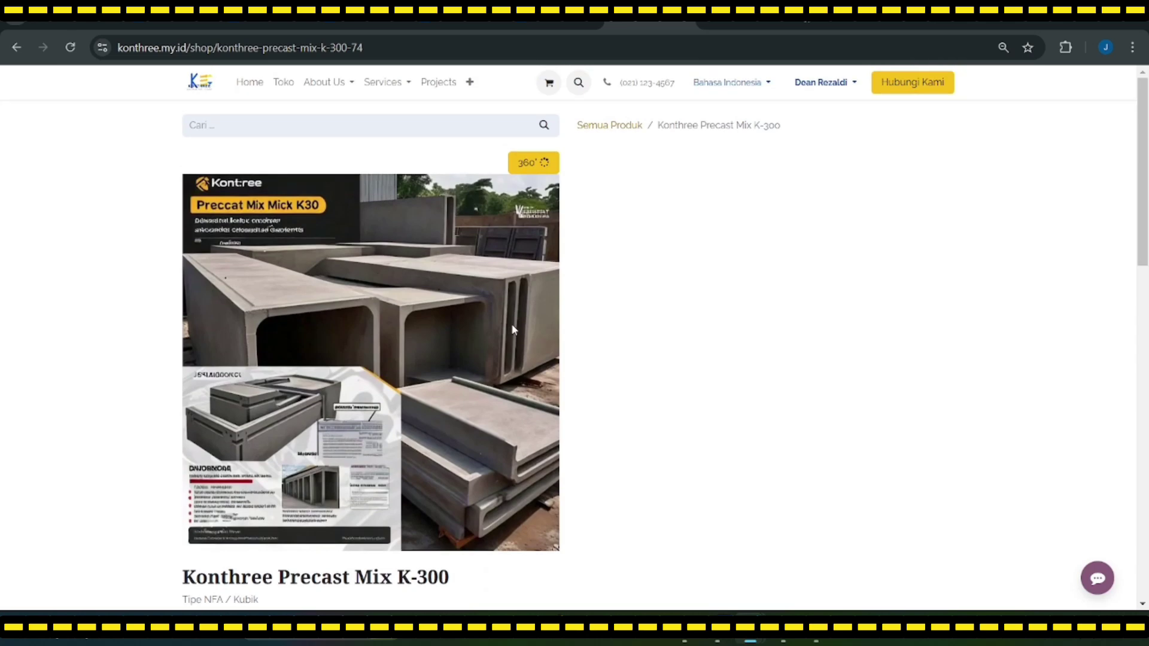
{"action": "scroll", "coordinate": [421, 398], "scroll_direction": "down", "scroll_amount": 5}
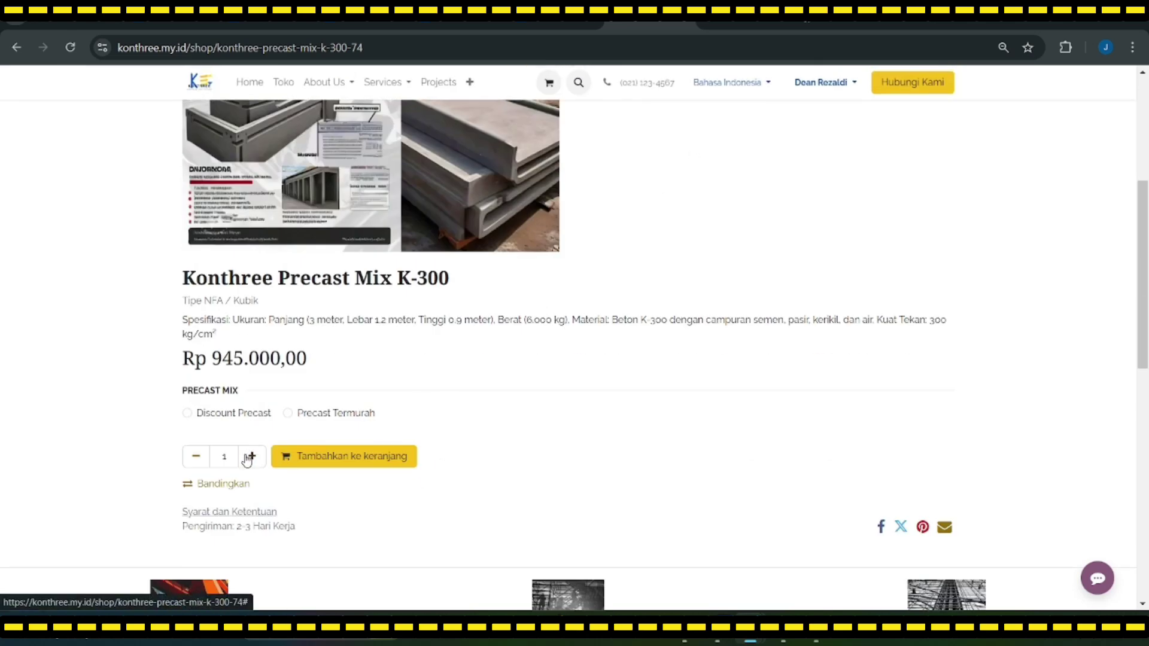
{"action": "left_click", "coordinate": [249, 457]}
{"action": "left_click", "coordinate": [248, 457]}
{"action": "left_click", "coordinate": [247, 457]}
{"action": "scroll", "coordinate": [361, 460], "scroll_direction": "down", "scroll_amount": 2}
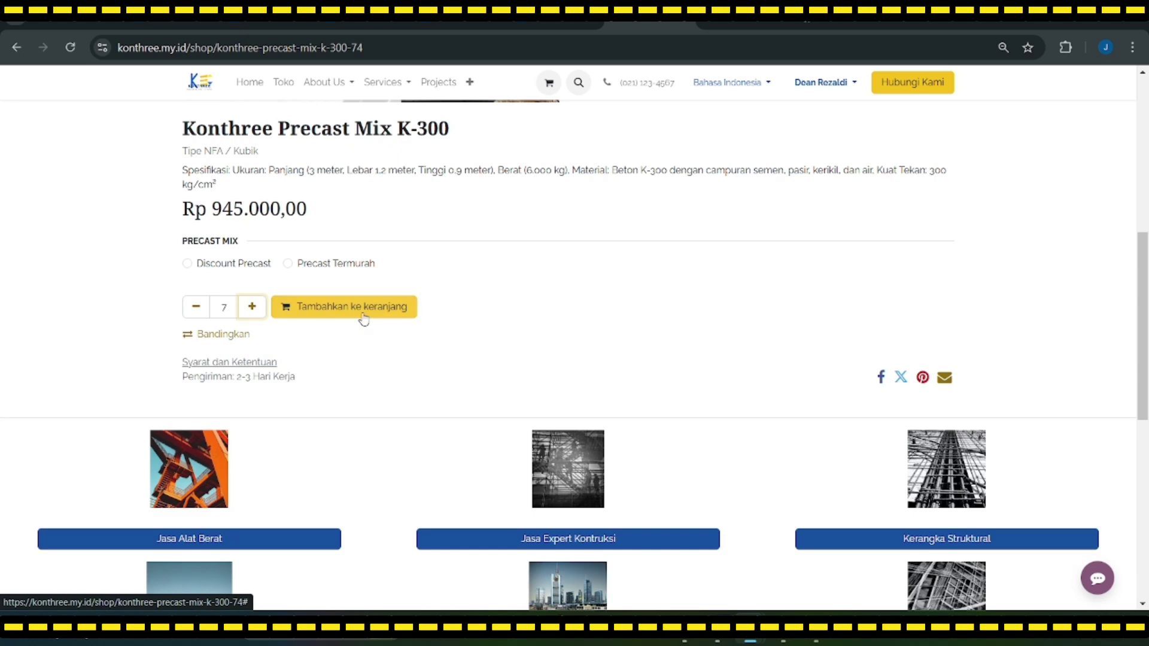
{"action": "scroll", "coordinate": [594, 408], "scroll_direction": "down", "scroll_amount": 6}
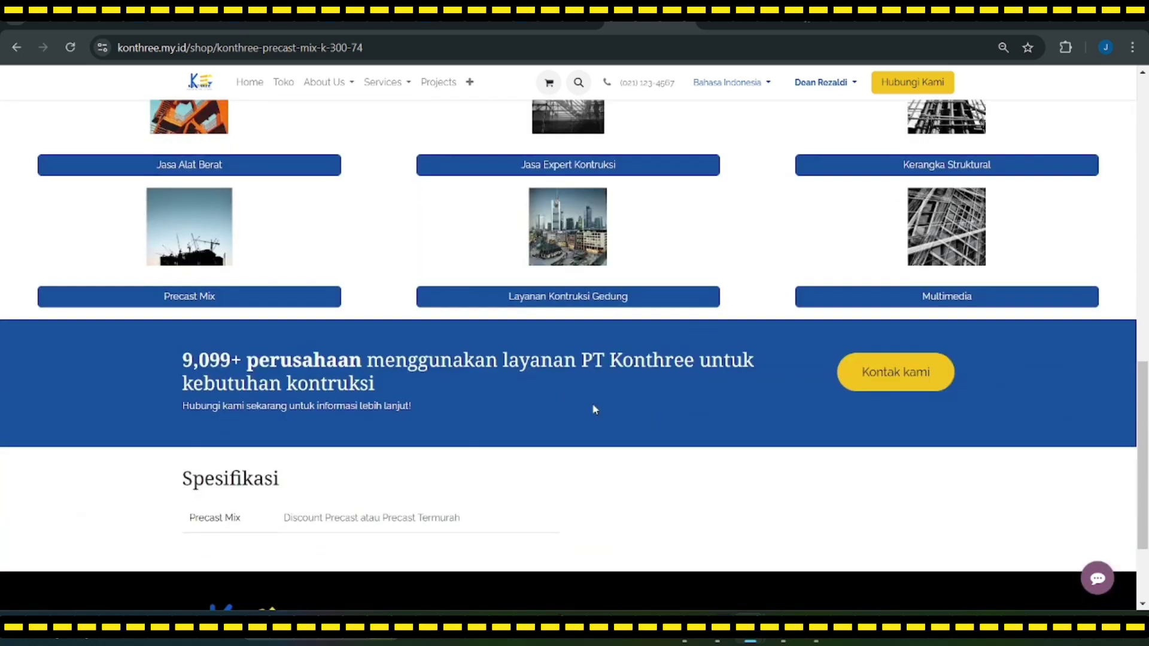
{"action": "scroll", "coordinate": [291, 378], "scroll_direction": "up", "scroll_amount": 7}
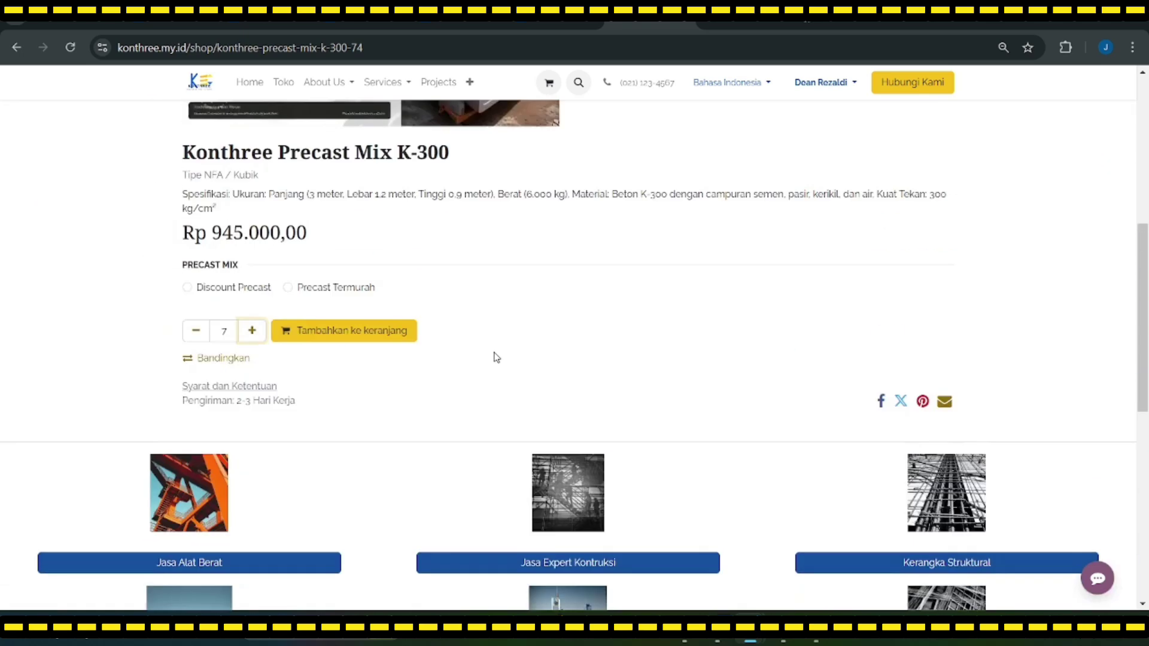
Step: Add 7 Discount Precast K-300 units to the cart and continue to the Rp 6.615.000,00 cart
{"action": "left_click", "coordinate": [377, 383]}
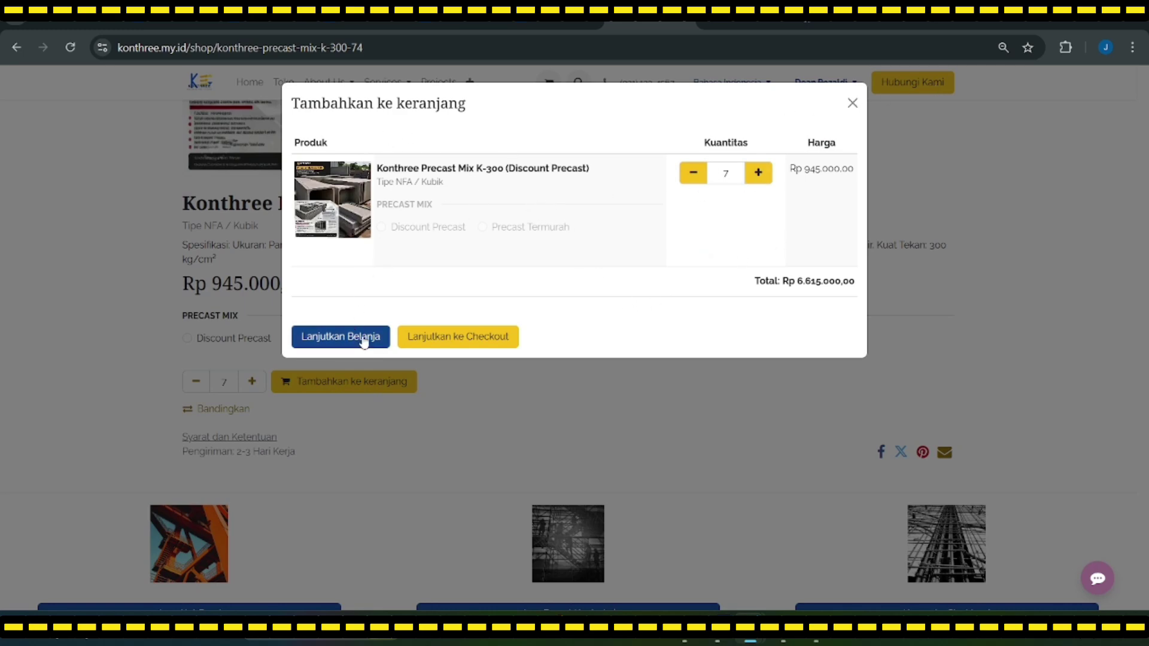
{"action": "left_click", "coordinate": [461, 336]}
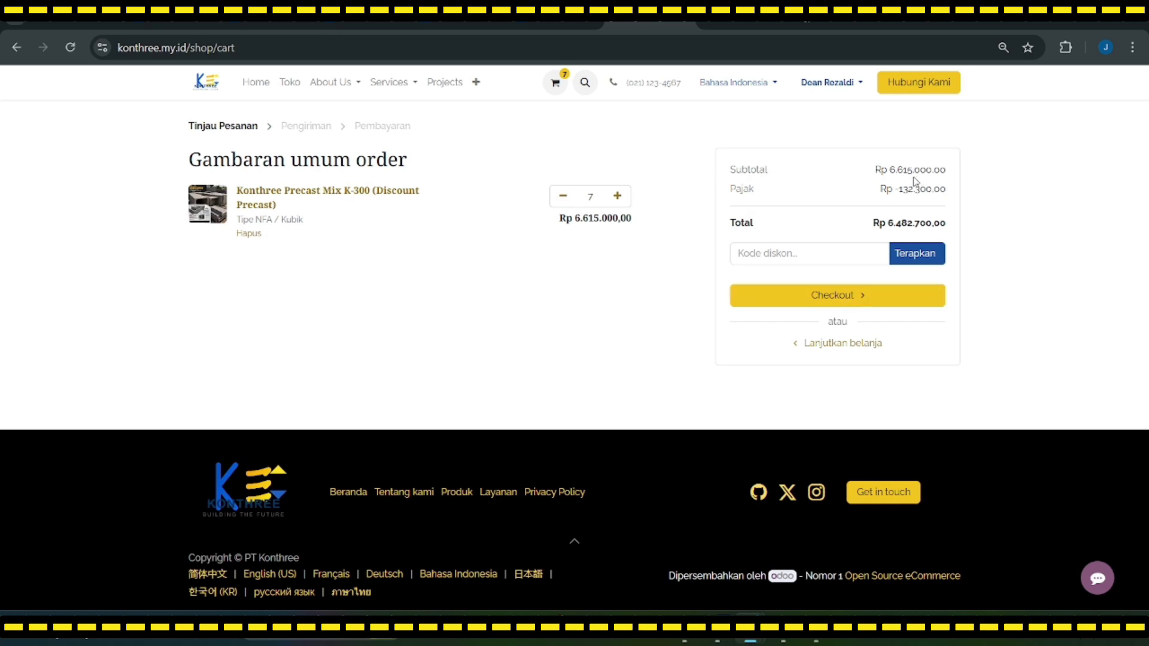
Step: Check out, edit and save the billing address, then confirm with standard shipping
{"action": "left_click", "coordinate": [777, 297]}
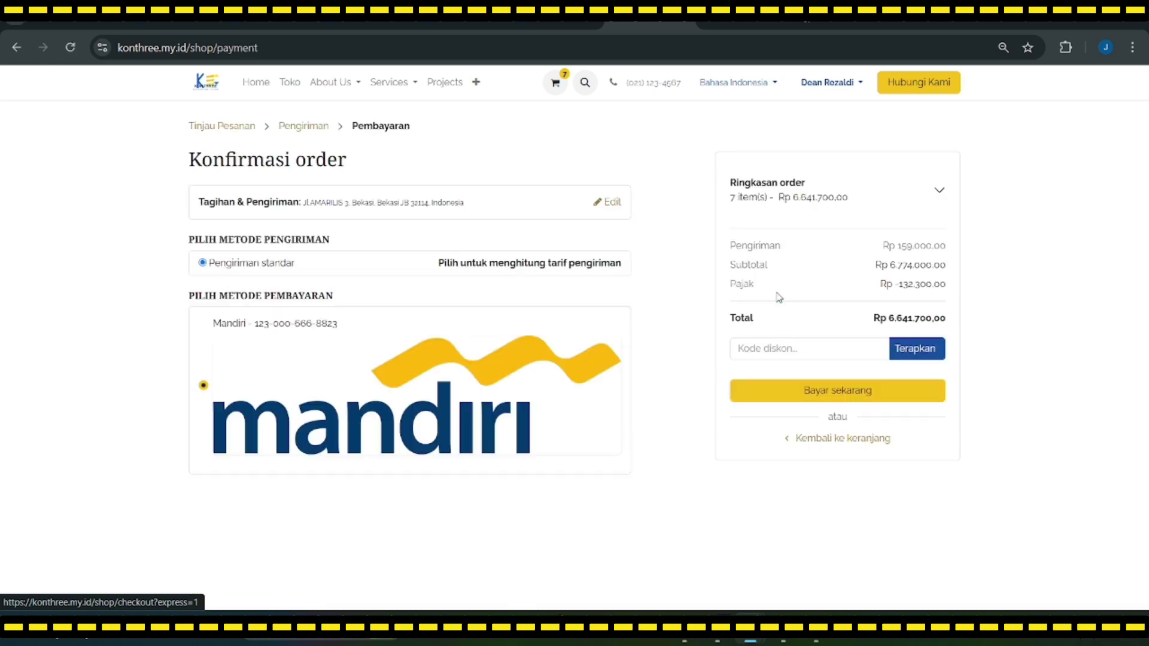
{"action": "left_click", "coordinate": [304, 131]}
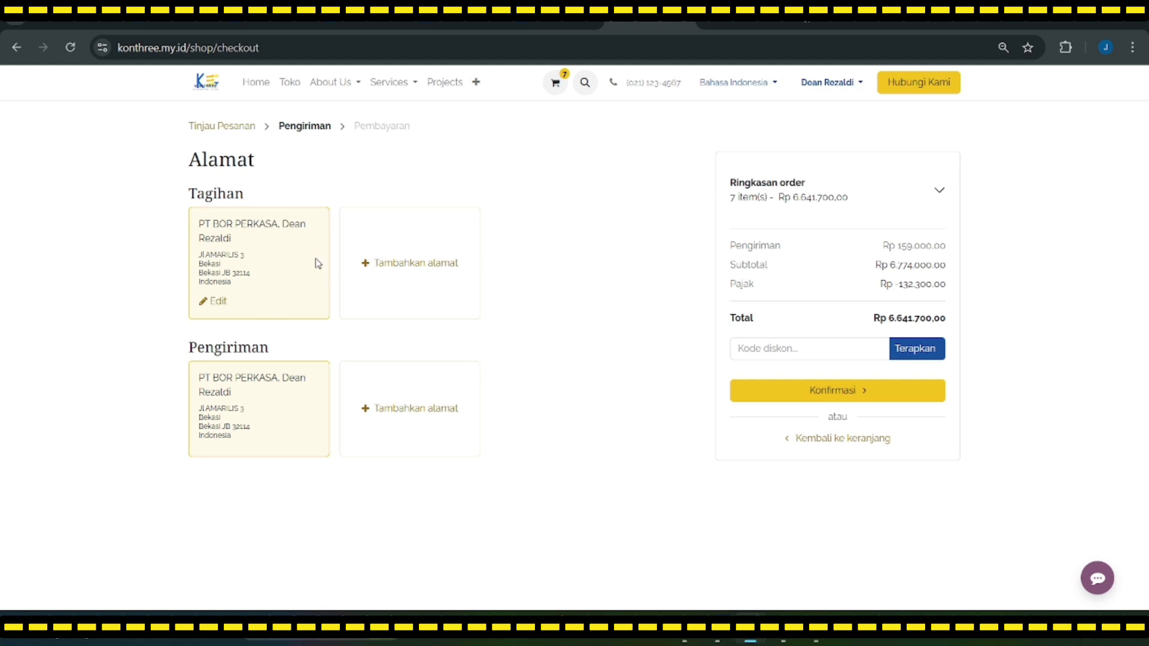
{"action": "left_click", "coordinate": [214, 301]}
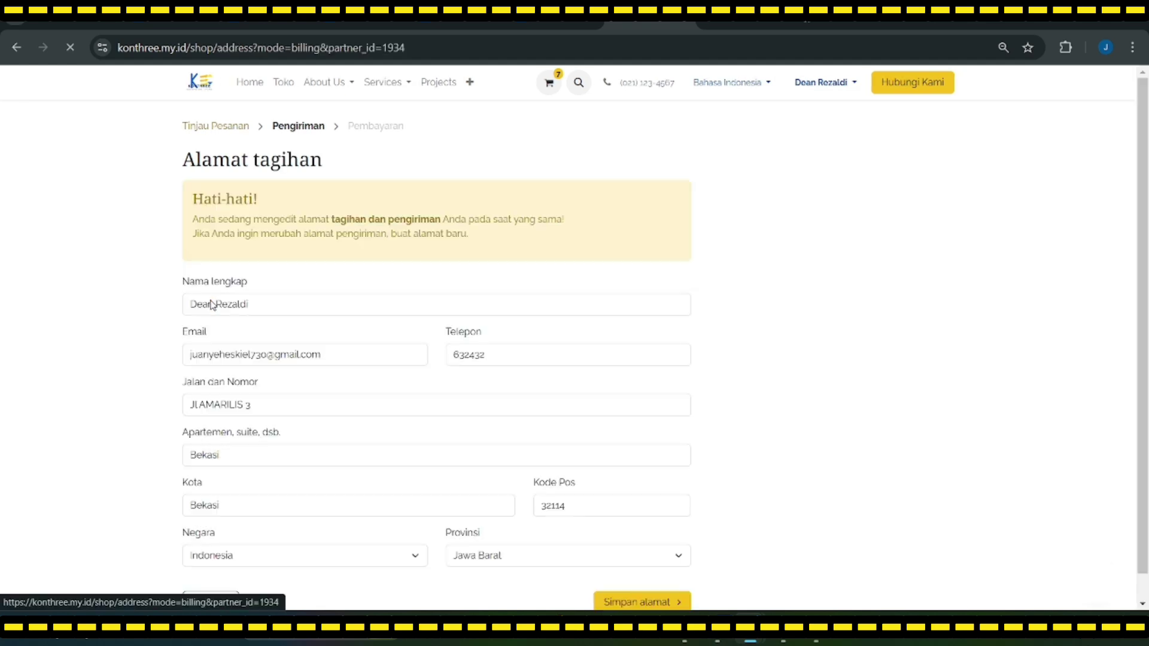
{"action": "scroll", "coordinate": [261, 400], "scroll_direction": "down", "scroll_amount": 1}
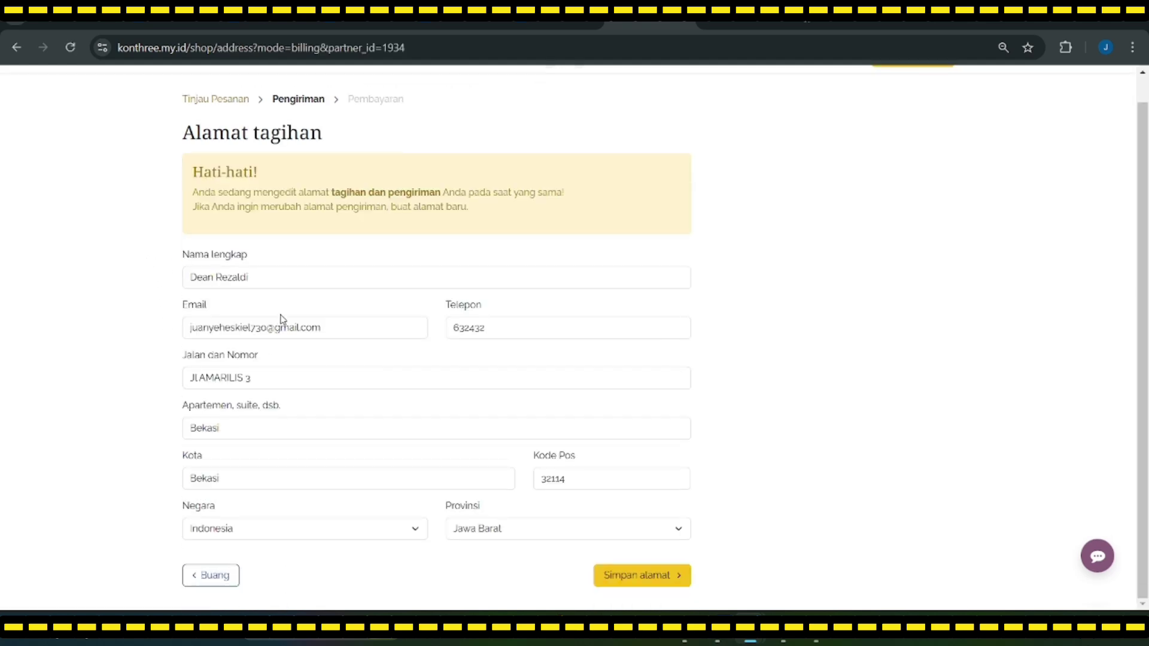
{"action": "left_click", "coordinate": [658, 573]}
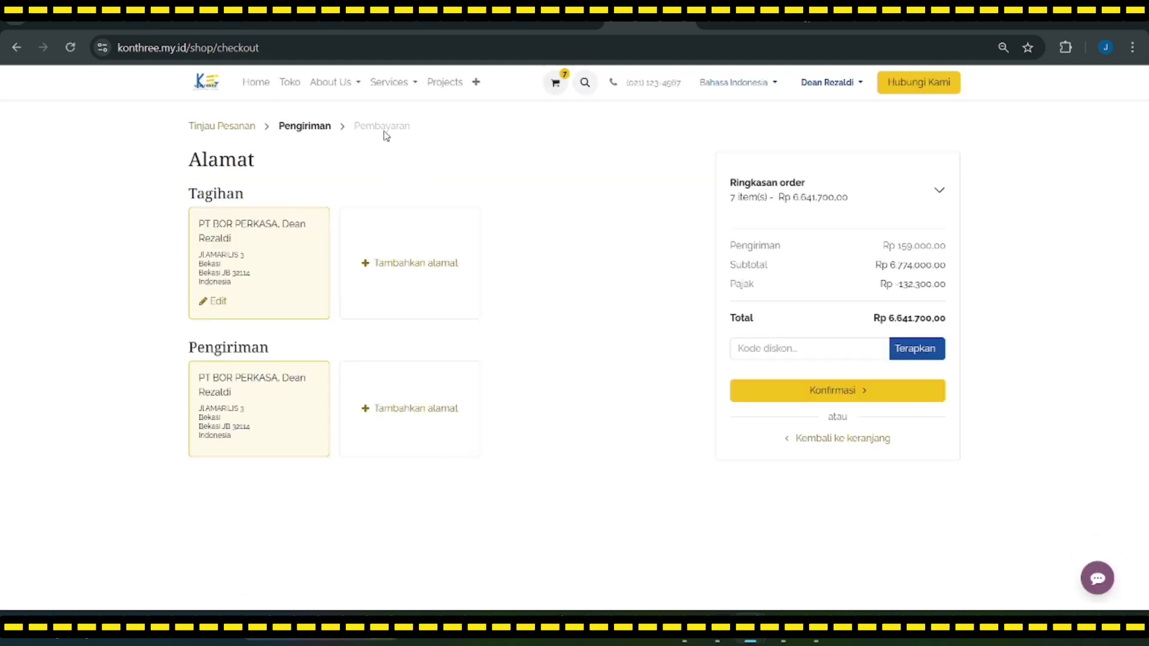
{"action": "left_click", "coordinate": [805, 395]}
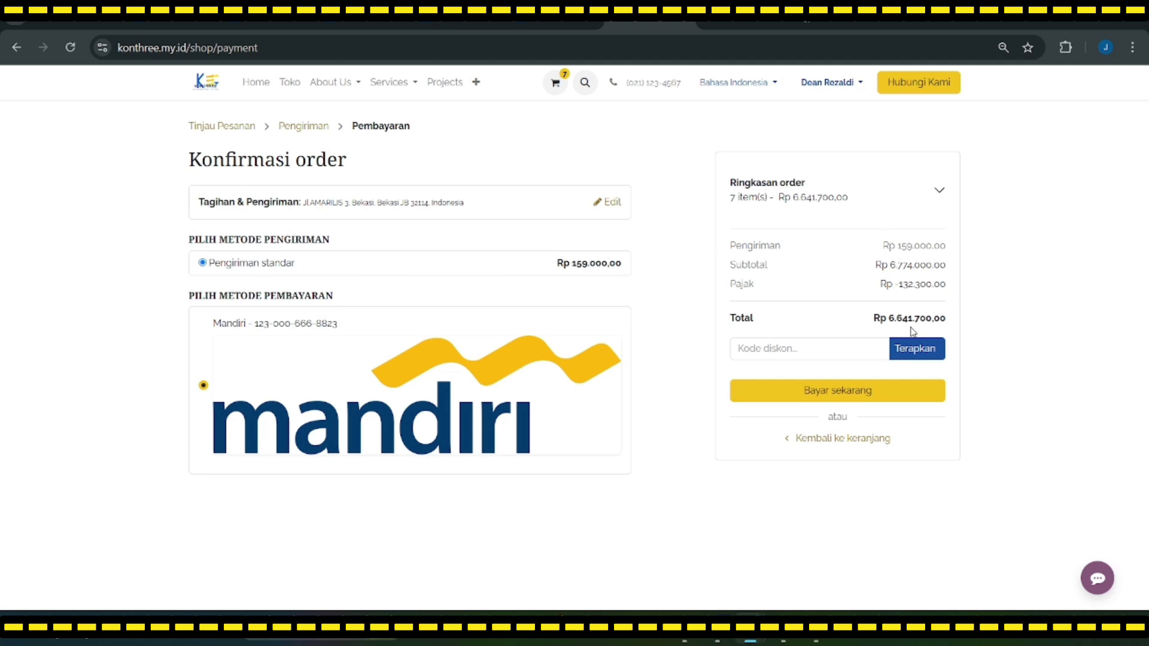
Step: Pay the Rp 6.641.700,00 order, then go to Akun Saya from the customer menu
{"action": "left_click", "coordinate": [864, 391]}
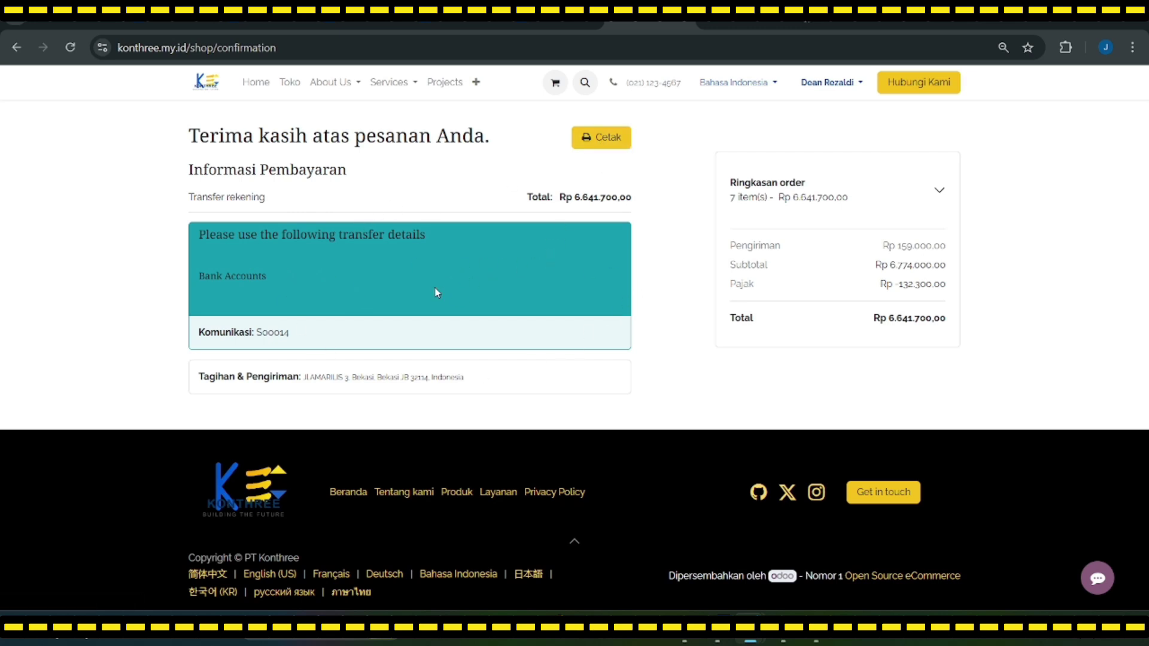
{"action": "left_click", "coordinate": [828, 82]}
{"action": "left_click", "coordinate": [820, 109]}
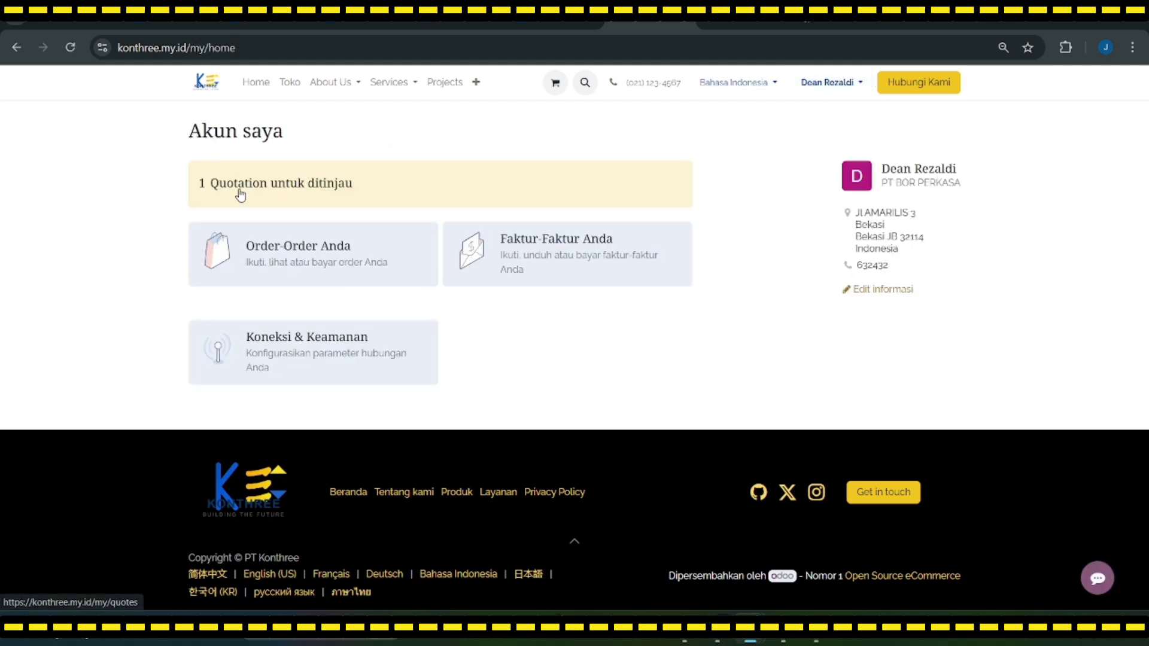
Step: Open quotation S00014 from the list of quotations awaiting review
{"action": "left_click", "coordinate": [240, 194]}
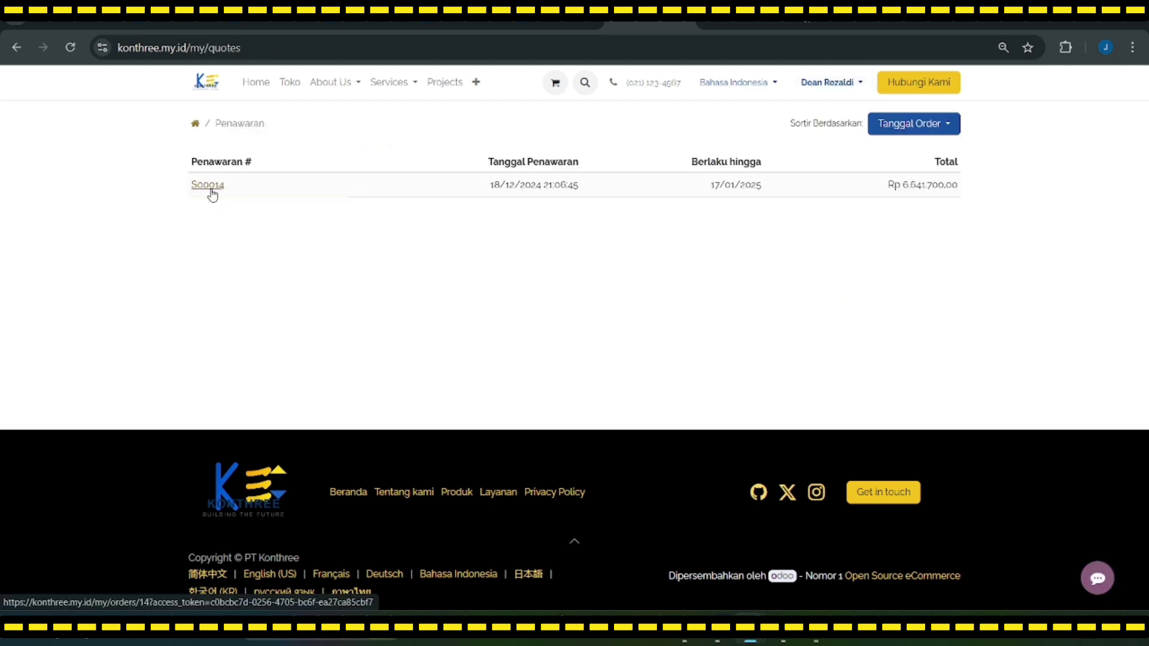
{"action": "left_click", "coordinate": [212, 192]}
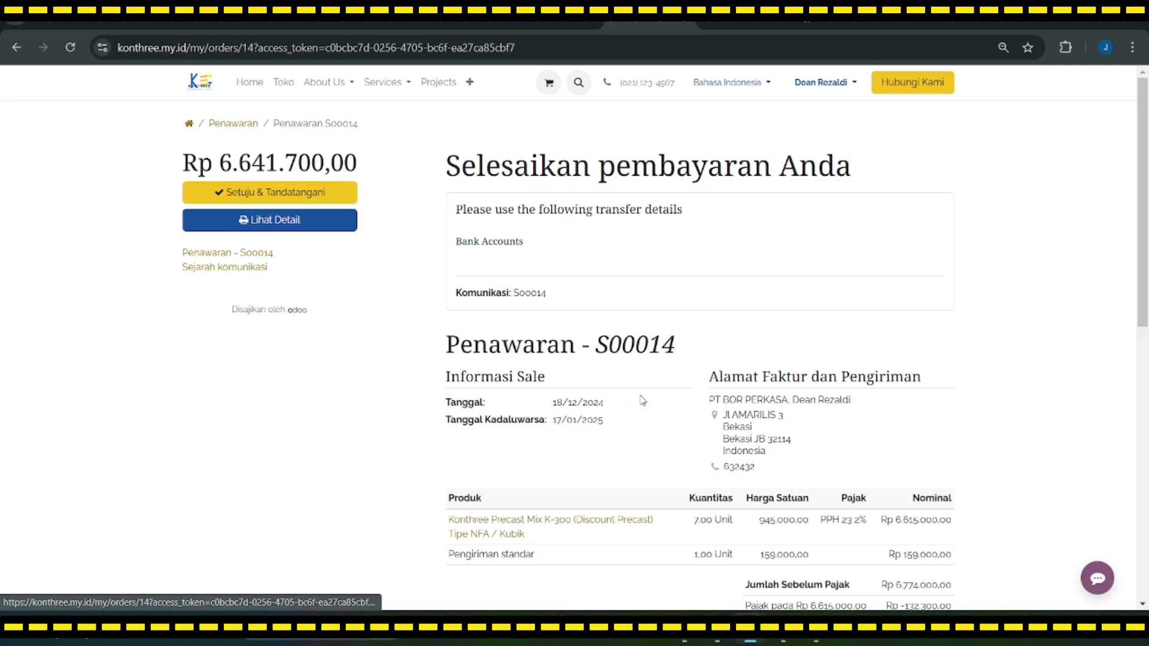
{"action": "scroll", "coordinate": [637, 397], "scroll_direction": "down", "scroll_amount": 3}
{"action": "scroll", "coordinate": [632, 392], "scroll_direction": "down", "scroll_amount": 5}
{"action": "scroll", "coordinate": [590, 405], "scroll_direction": "up", "scroll_amount": 6}
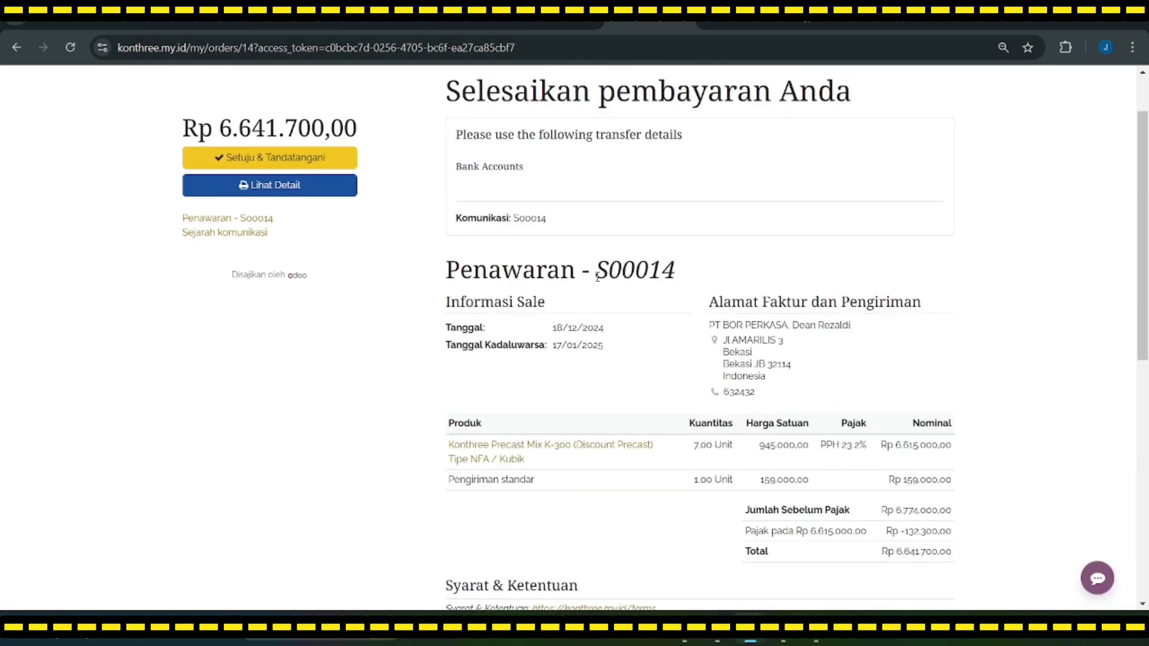
{"action": "left_click_drag", "start_coordinate": [597, 277], "coordinate": [682, 275]}
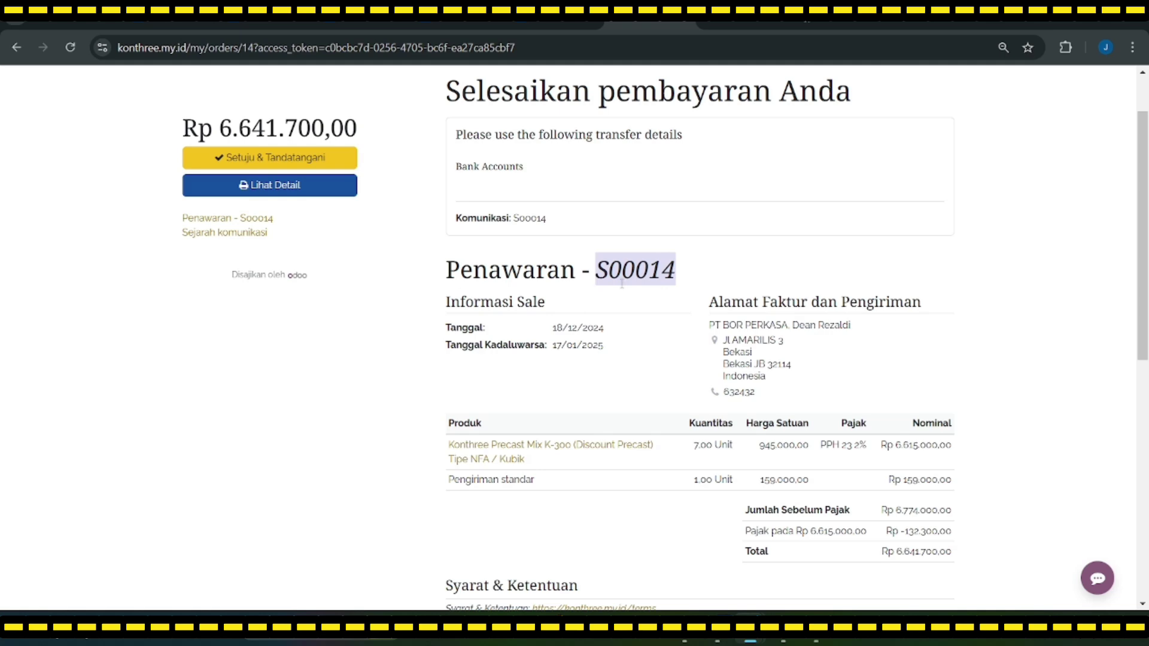
Step: View S00014 as a printable PDF, then return to the quotation page
{"action": "left_click", "coordinate": [289, 186]}
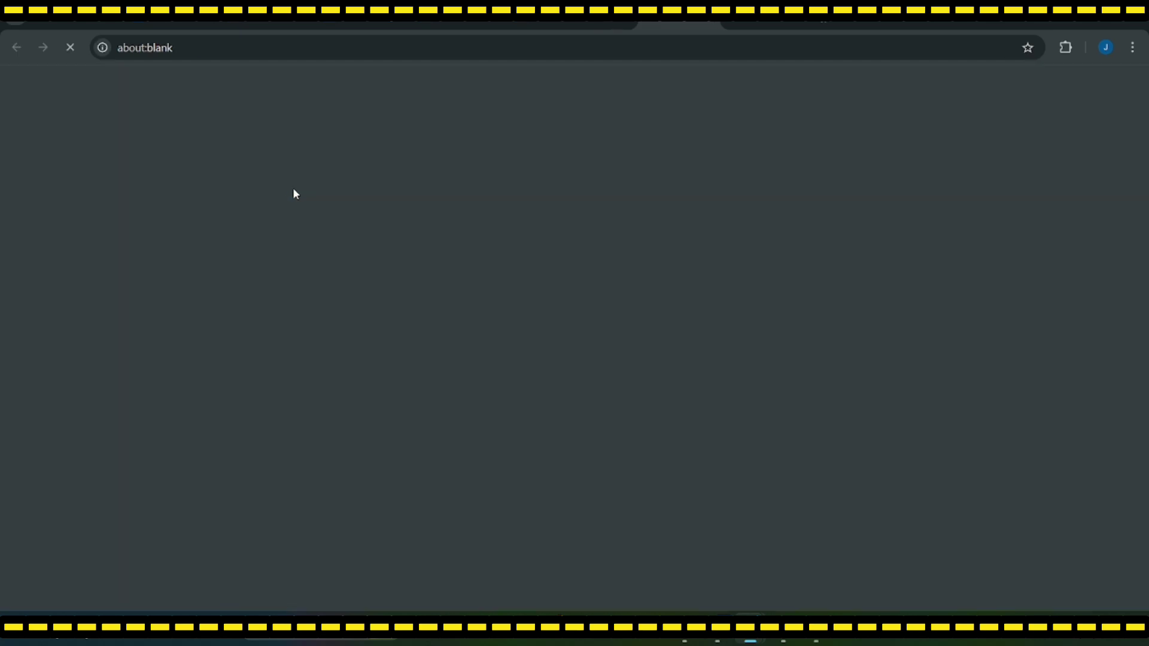
{"action": "scroll", "coordinate": [520, 346], "scroll_direction": "down", "scroll_amount": 2}
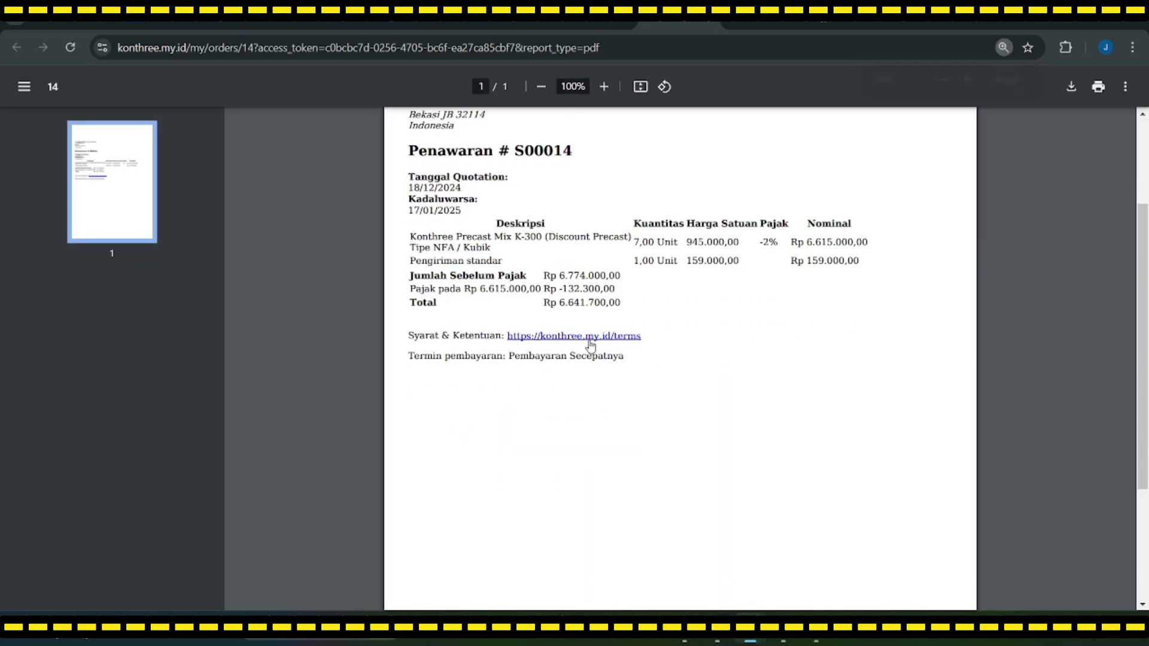
{"action": "scroll", "coordinate": [519, 347], "scroll_direction": "up", "scroll_amount": 2}
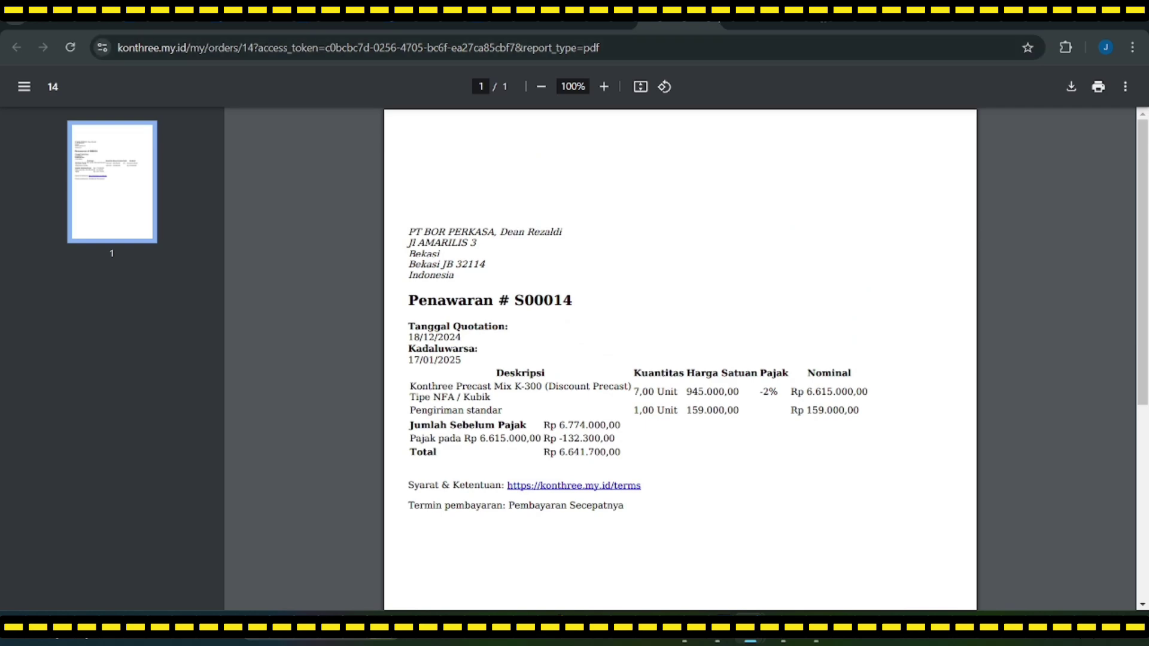
{"action": "key", "text": "alt+Left"}
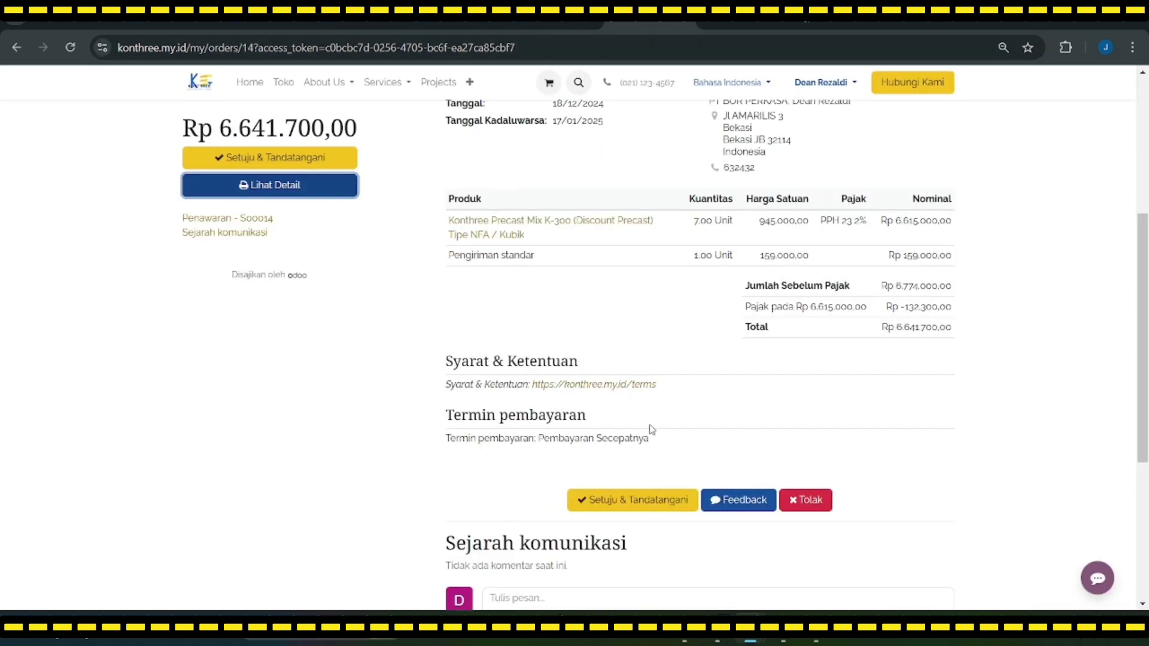
Step: Accept and sign S00014 with the automatic signature, then open the customer account menu
{"action": "left_click", "coordinate": [661, 498]}
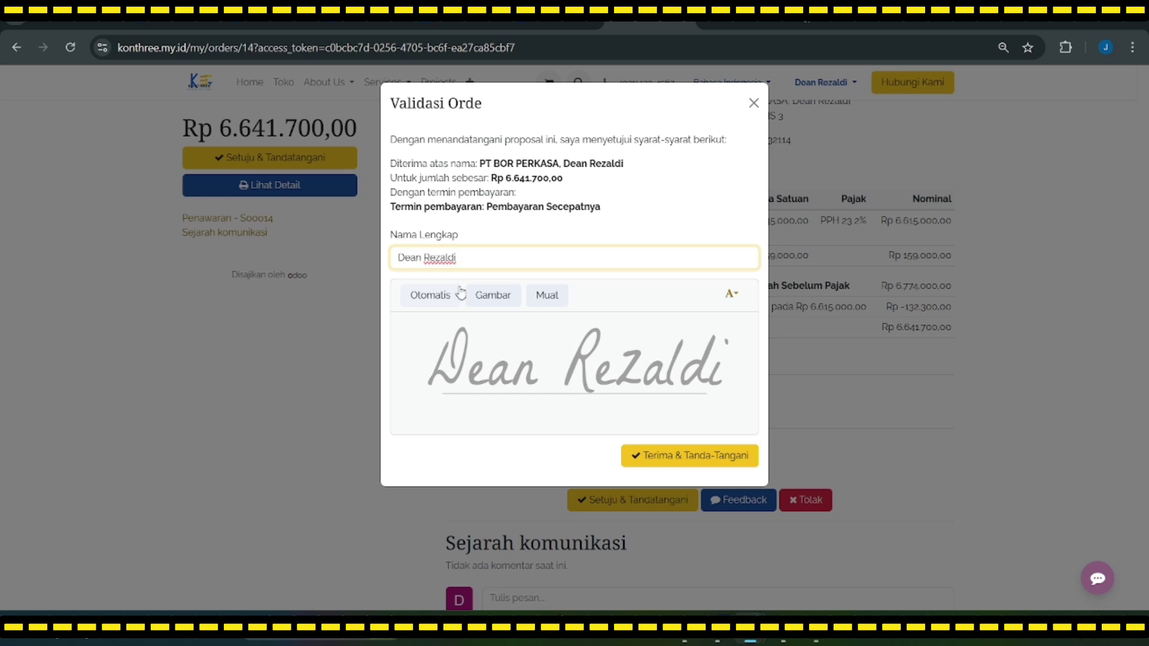
{"action": "left_click", "coordinate": [682, 456]}
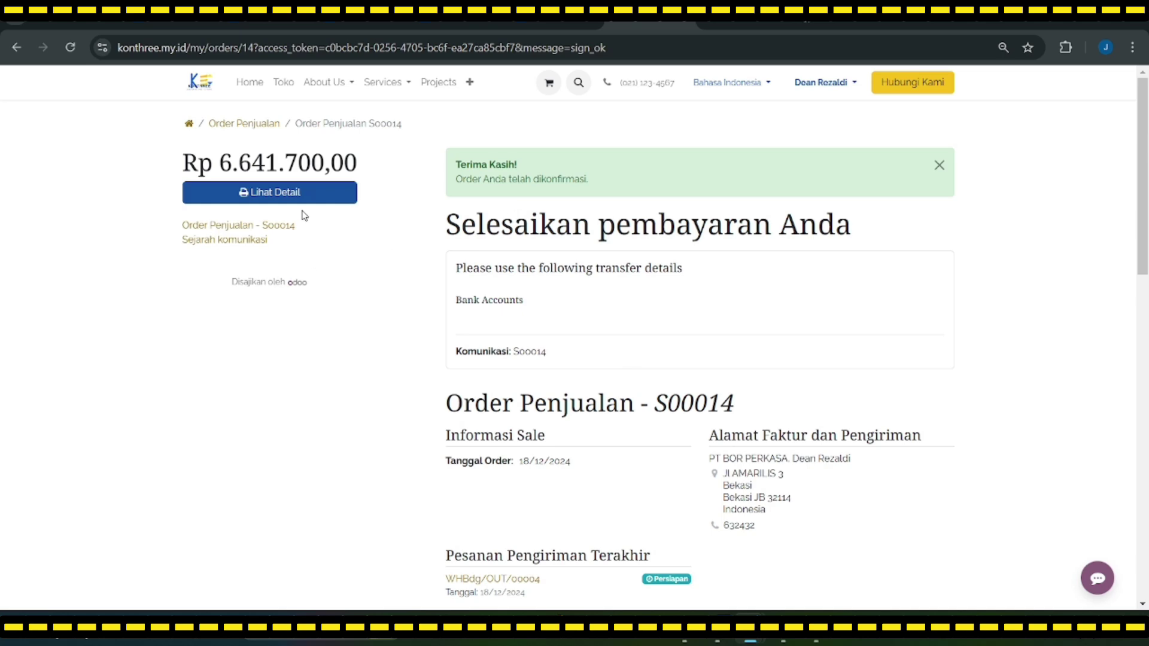
{"action": "scroll", "coordinate": [351, 291], "scroll_direction": "down", "scroll_amount": 4}
{"action": "scroll", "coordinate": [587, 364], "scroll_direction": "up", "scroll_amount": 3}
{"action": "scroll", "coordinate": [647, 377], "scroll_direction": "up", "scroll_amount": 1}
{"action": "scroll", "coordinate": [777, 371], "scroll_direction": "down", "scroll_amount": 6}
{"action": "scroll", "coordinate": [828, 392], "scroll_direction": "up", "scroll_amount": 4}
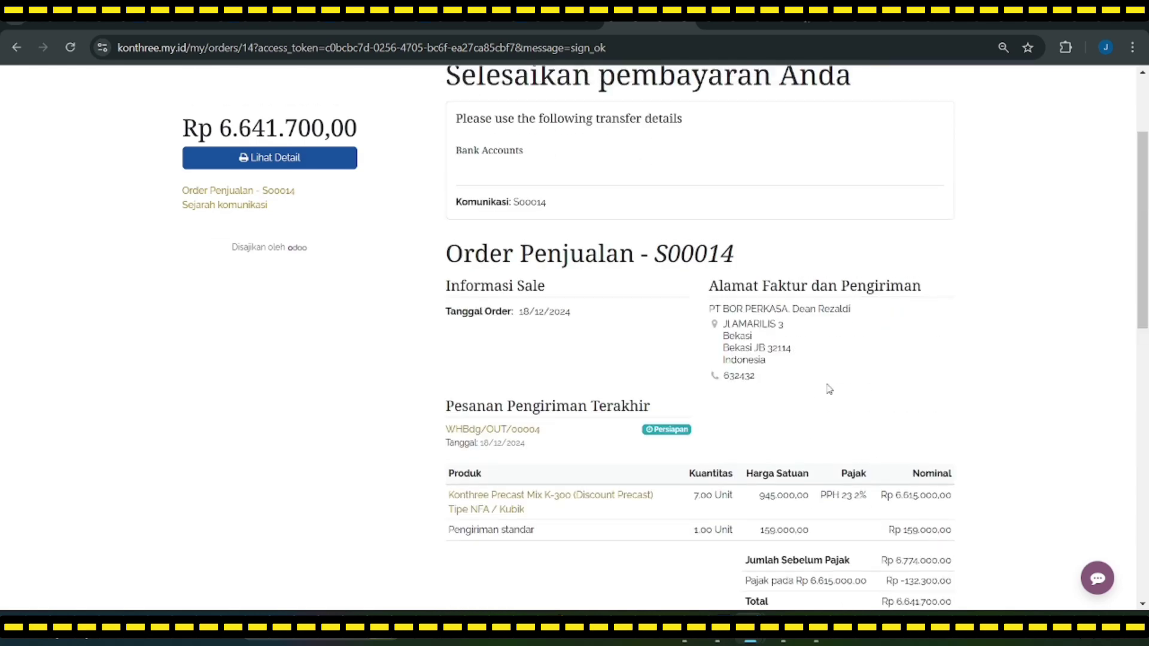
{"action": "scroll", "coordinate": [829, 388], "scroll_direction": "up", "scroll_amount": 2}
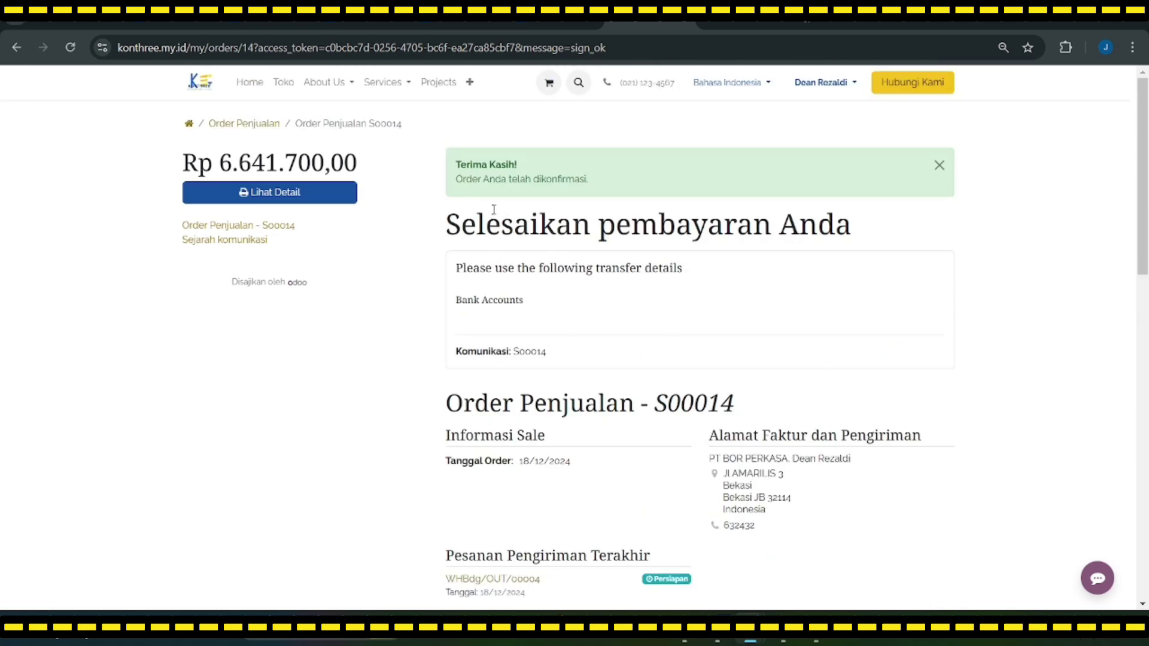
{"action": "left_click", "coordinate": [846, 88]}
Step: Log out of the customer account and sign in with the staff user's email and password
{"action": "left_click", "coordinate": [820, 139]}
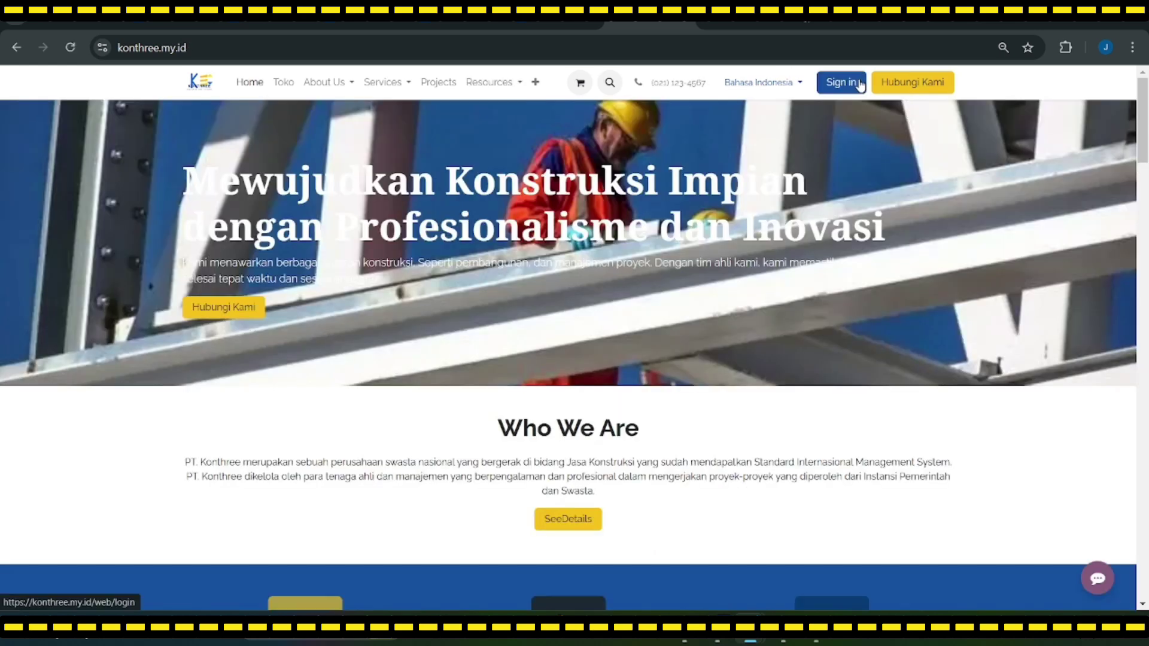
{"action": "left_click", "coordinate": [859, 86]}
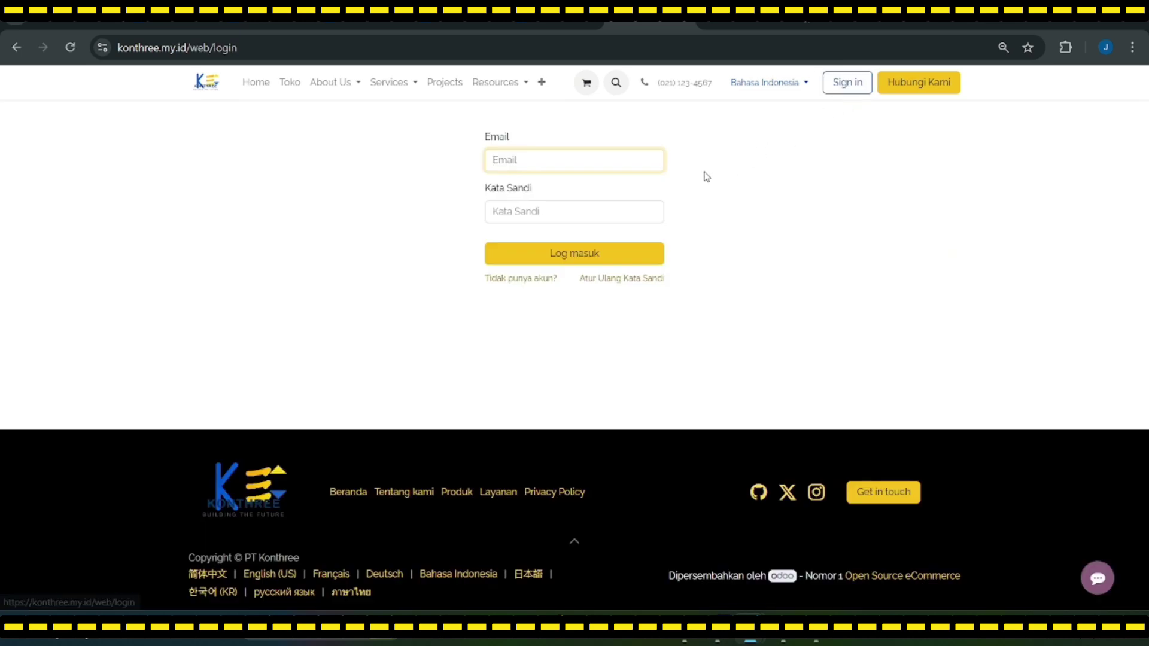
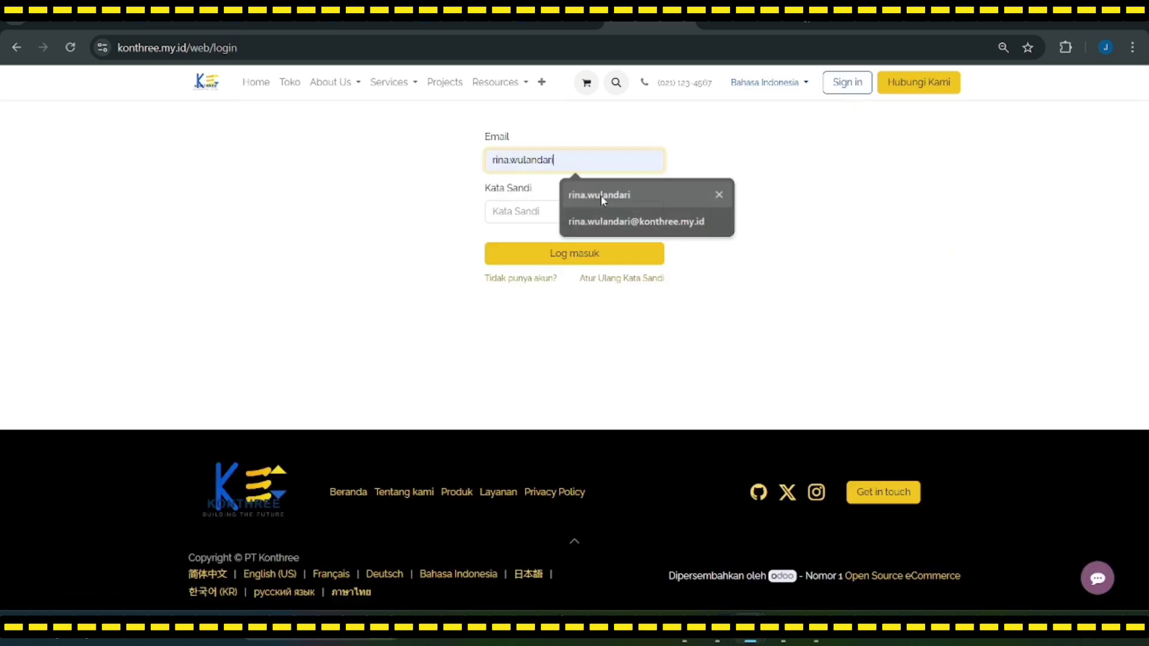
{"action": "left_click", "coordinate": [598, 194]}
{"action": "left_click", "coordinate": [566, 215]}
{"action": "type", "text": "•••••••"}
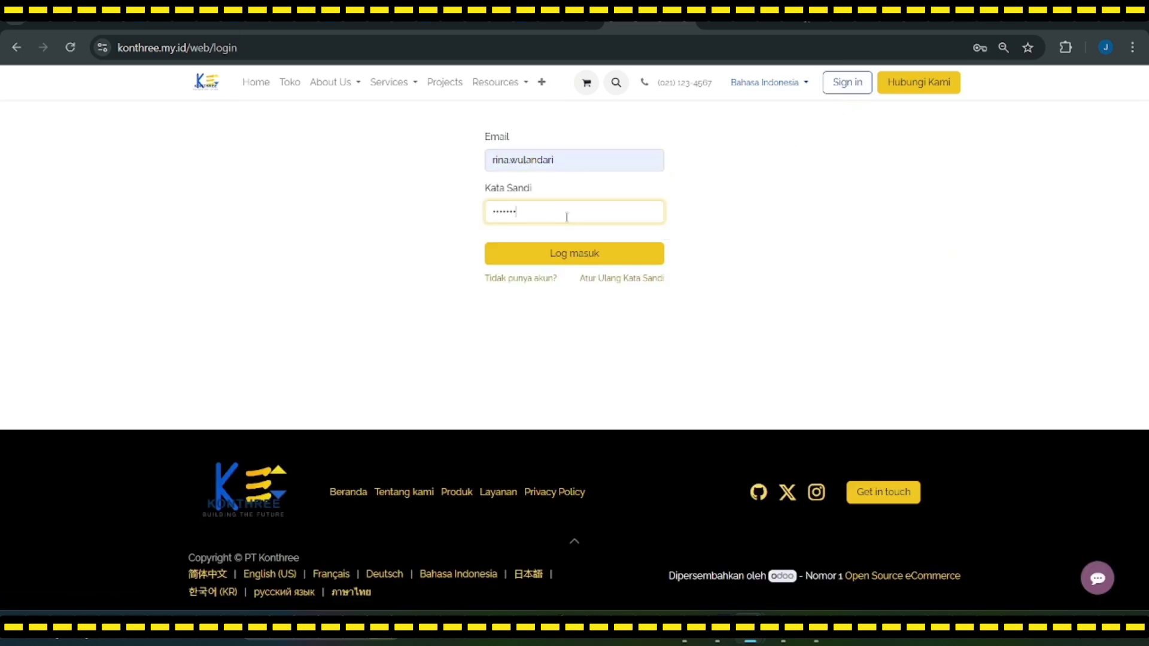
{"action": "type", "text": "••••"}
{"action": "left_click", "coordinate": [579, 254]}
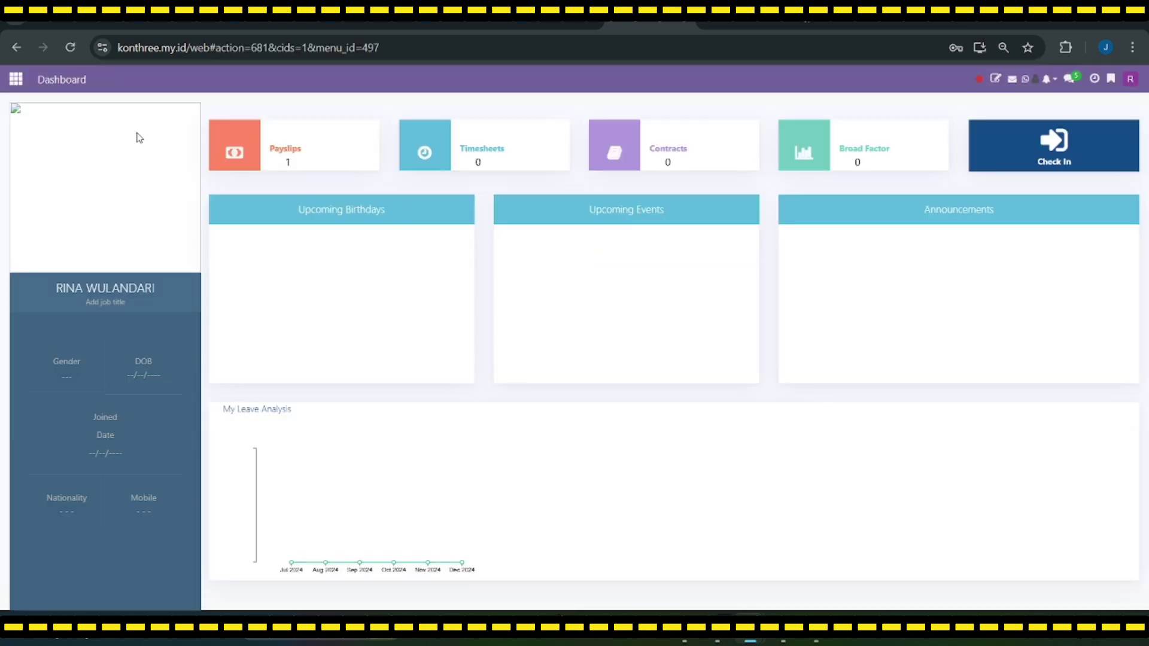
Step: Go to Website > eCommerce > Orders and open order S00014 (7.00 K-300, To Invoice)
{"action": "left_click", "coordinate": [16, 80]}
{"action": "left_click", "coordinate": [675, 376]}
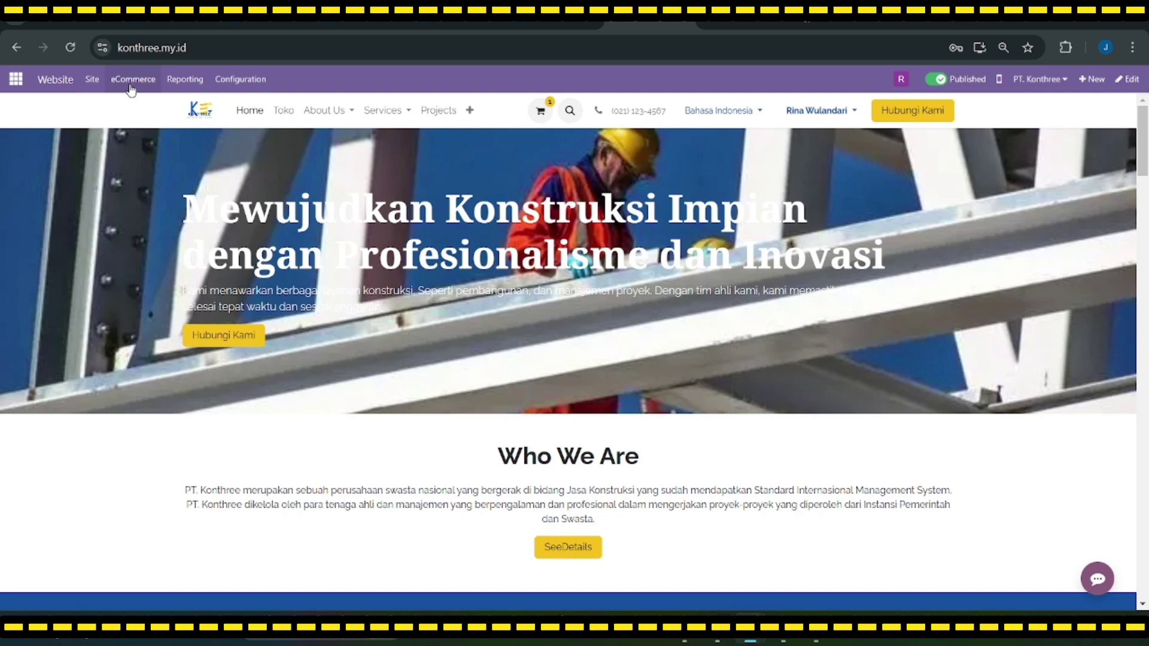
{"action": "left_click", "coordinate": [131, 88]}
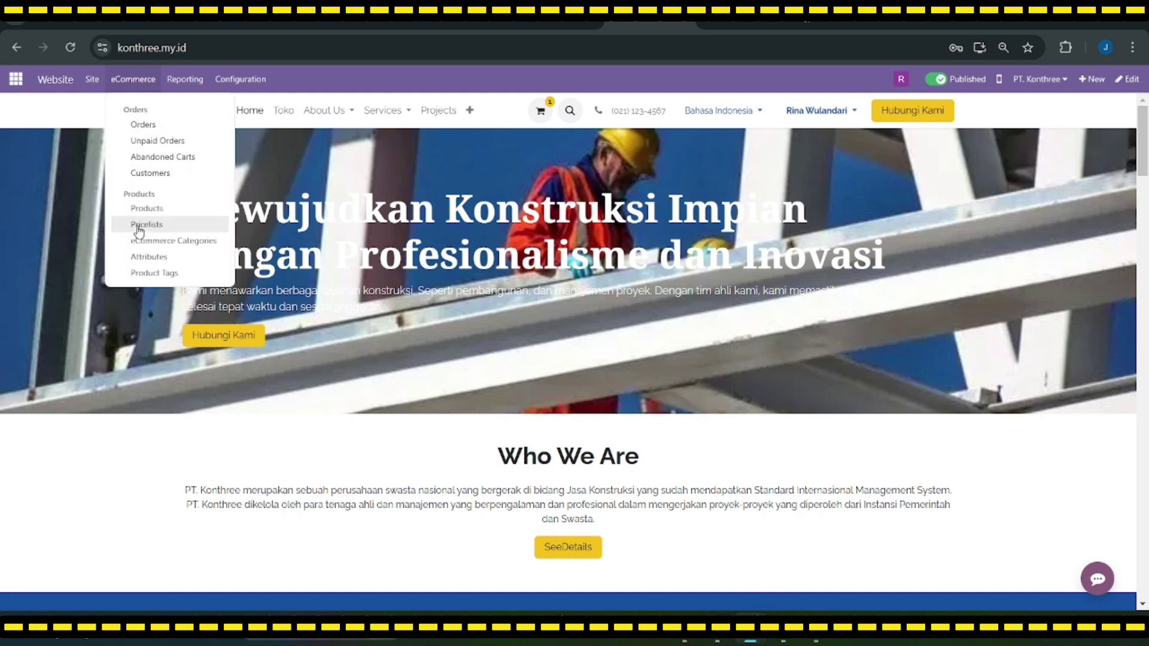
{"action": "left_click", "coordinate": [149, 124]}
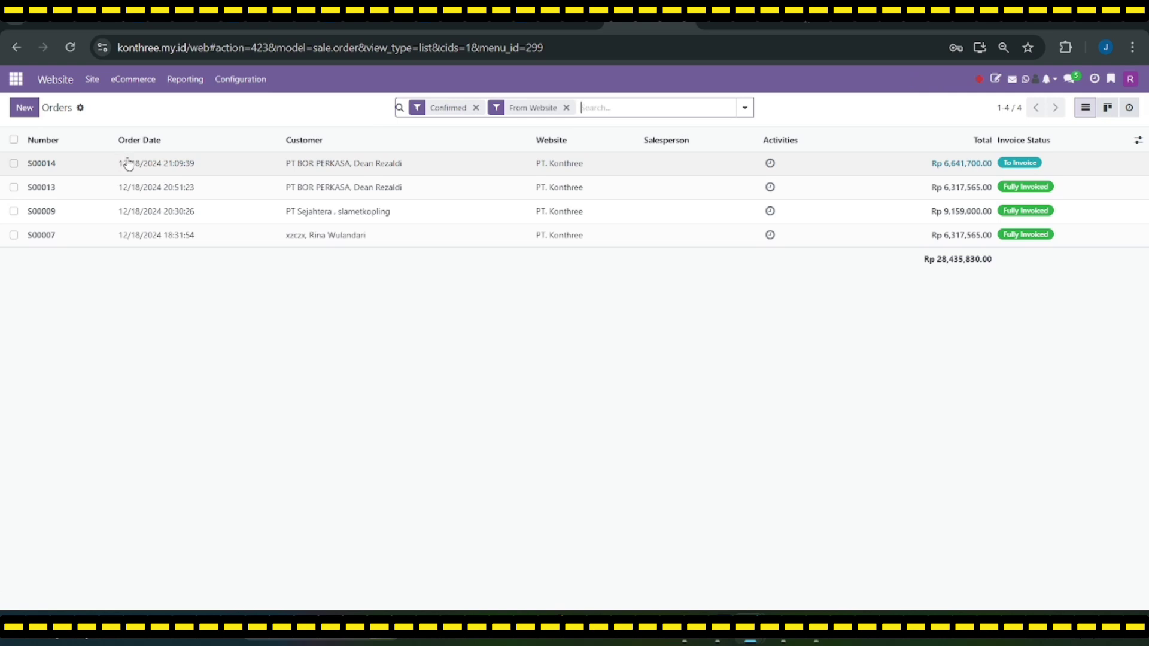
{"action": "left_click", "coordinate": [122, 162]}
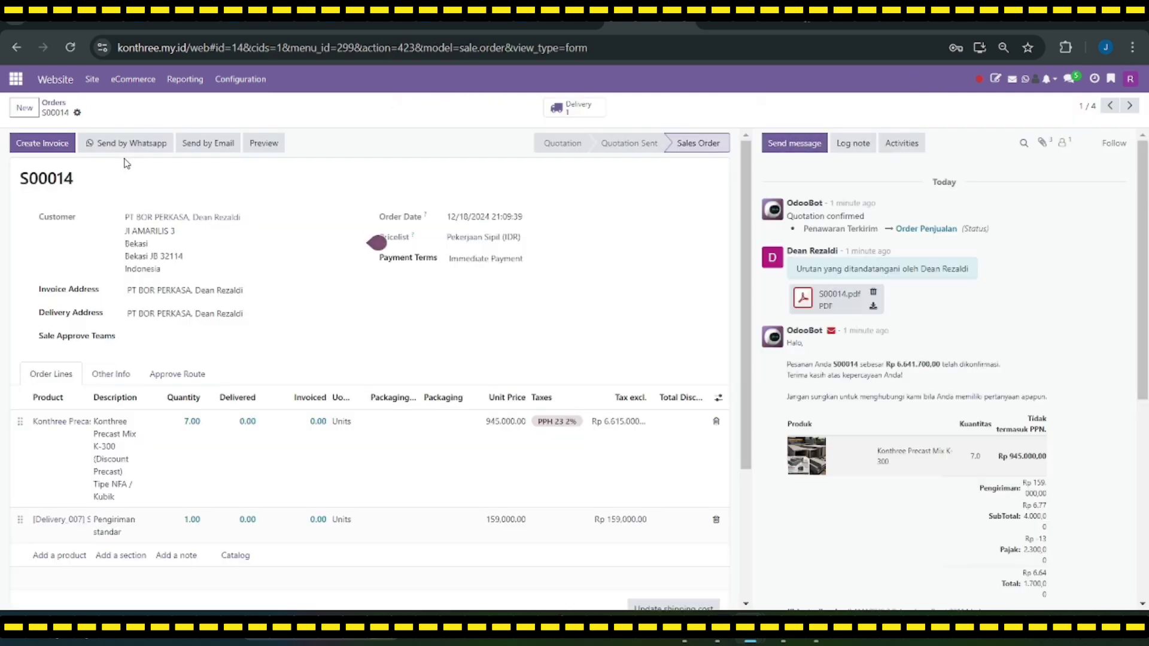
{"action": "scroll", "coordinate": [111, 313], "scroll_direction": "down", "scroll_amount": 2}
{"action": "scroll", "coordinate": [112, 313], "scroll_direction": "up", "scroll_amount": 2}
{"action": "scroll", "coordinate": [576, 484], "scroll_direction": "down", "scroll_amount": 4}
{"action": "scroll", "coordinate": [576, 483], "scroll_direction": "up", "scroll_amount": 3}
{"action": "scroll", "coordinate": [150, 247], "scroll_direction": "down", "scroll_amount": 2}
{"action": "scroll", "coordinate": [150, 248], "scroll_direction": "up", "scroll_amount": 2}
Step: Create a Regular draft invoice for order S00014
{"action": "left_click", "coordinate": [44, 149]}
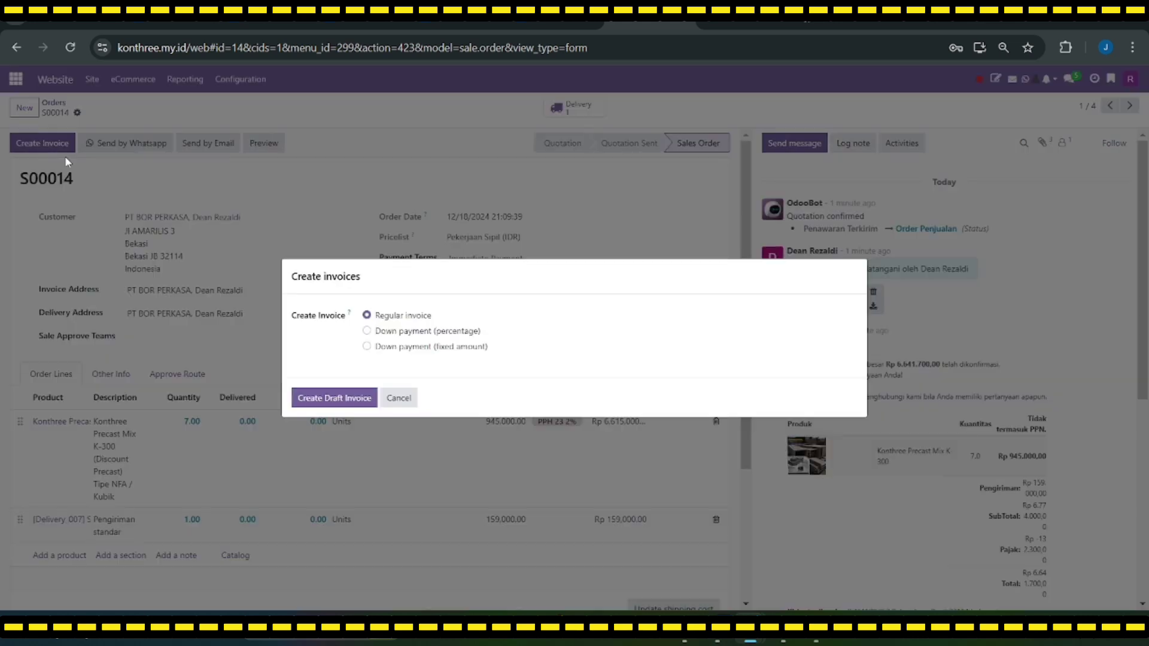
{"action": "left_click", "coordinate": [345, 397]}
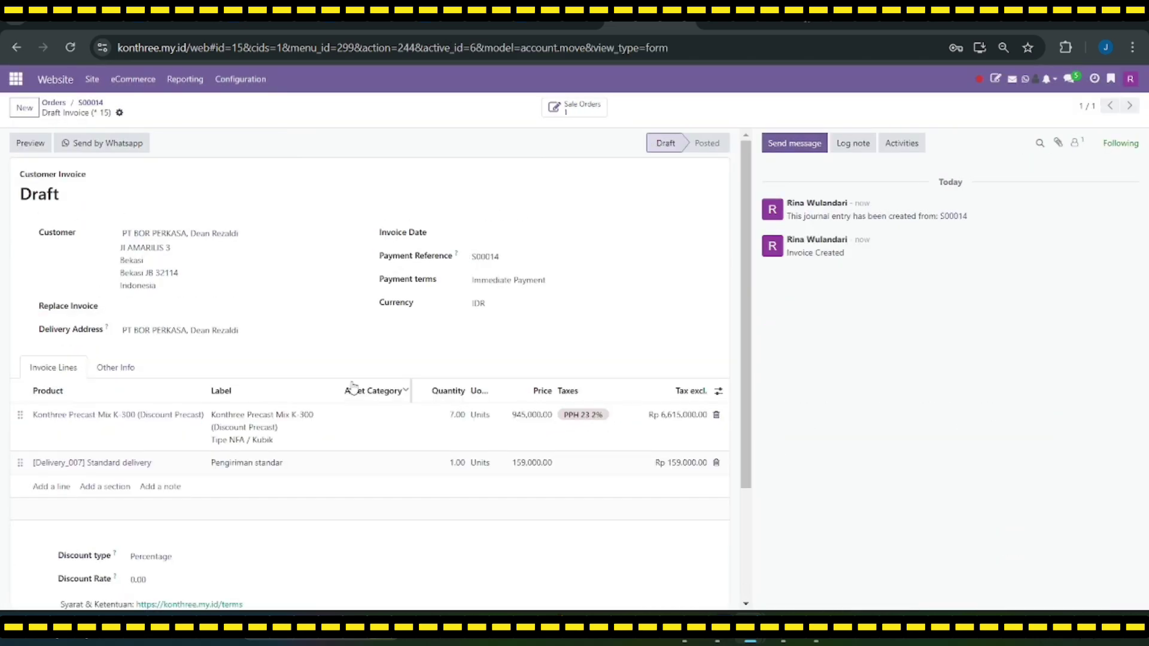
{"action": "scroll", "coordinate": [365, 389], "scroll_direction": "down", "scroll_amount": 3}
{"action": "scroll", "coordinate": [203, 372], "scroll_direction": "up", "scroll_amount": 3}
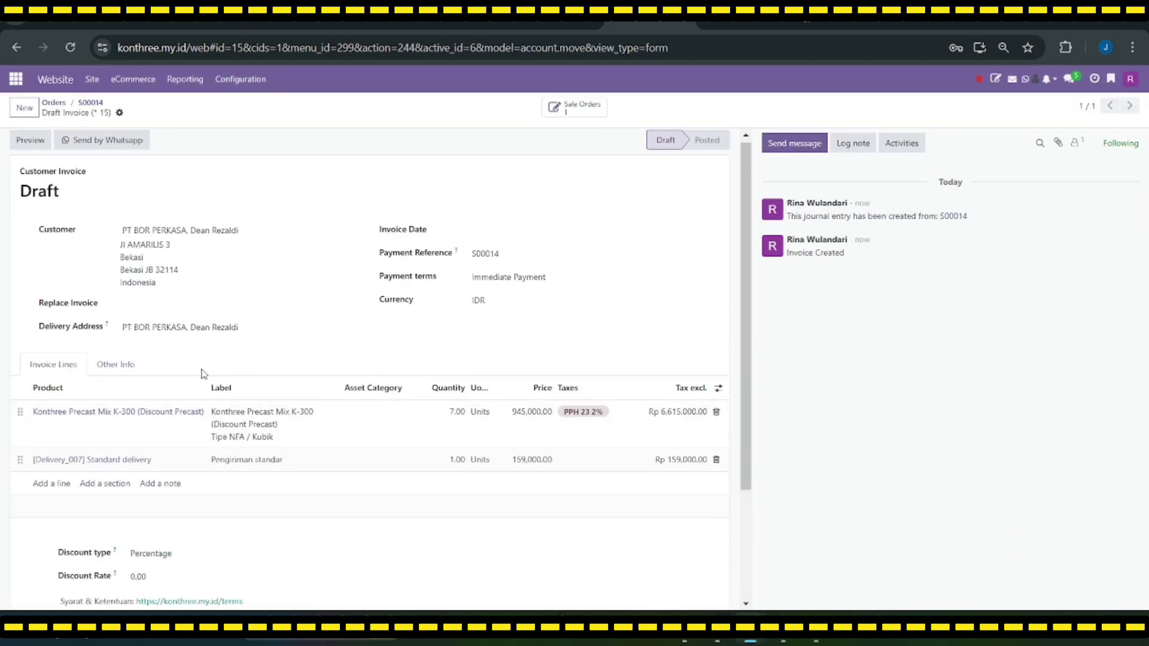
{"action": "scroll", "coordinate": [326, 369], "scroll_direction": "down", "scroll_amount": 1}
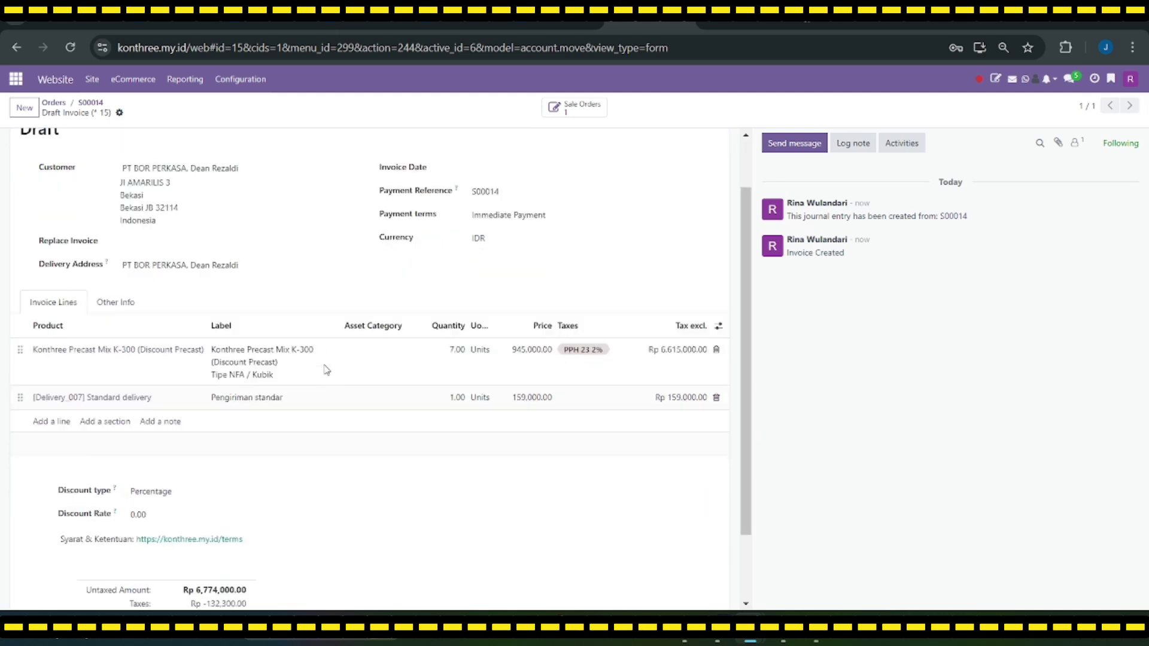
{"action": "scroll", "coordinate": [326, 369], "scroll_direction": "down", "scroll_amount": 2}
{"action": "scroll", "coordinate": [720, 252], "scroll_direction": "up", "scroll_amount": 3}
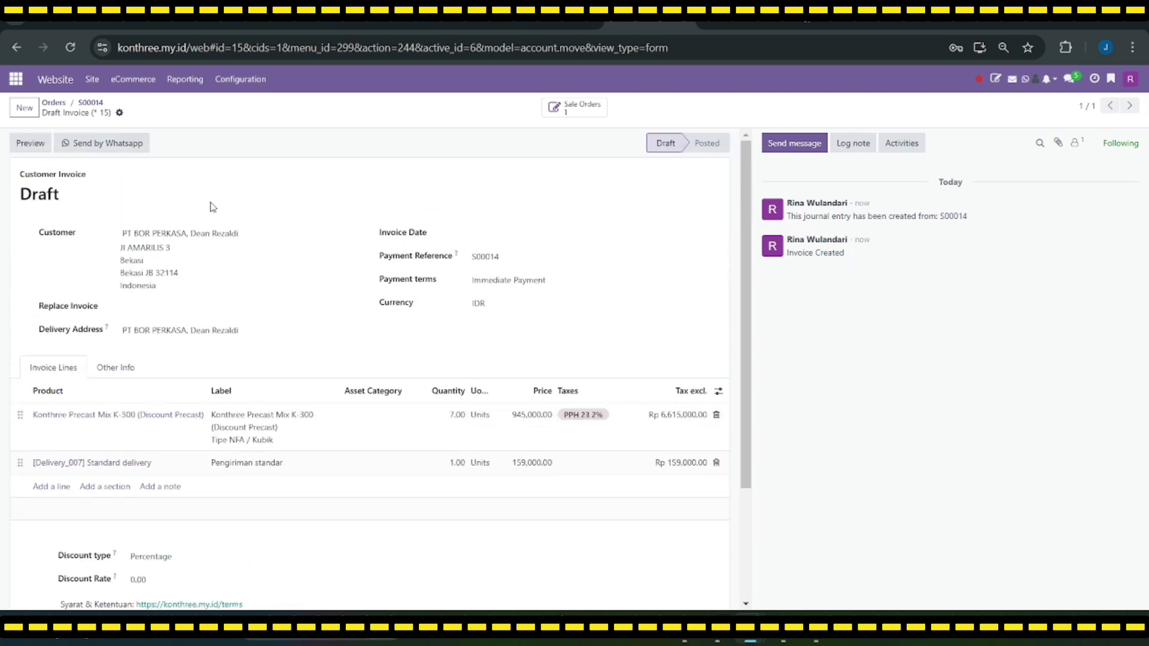
Step: Preview the draft invoice in the customer portal, then return to edit mode
{"action": "left_click", "coordinate": [19, 148]}
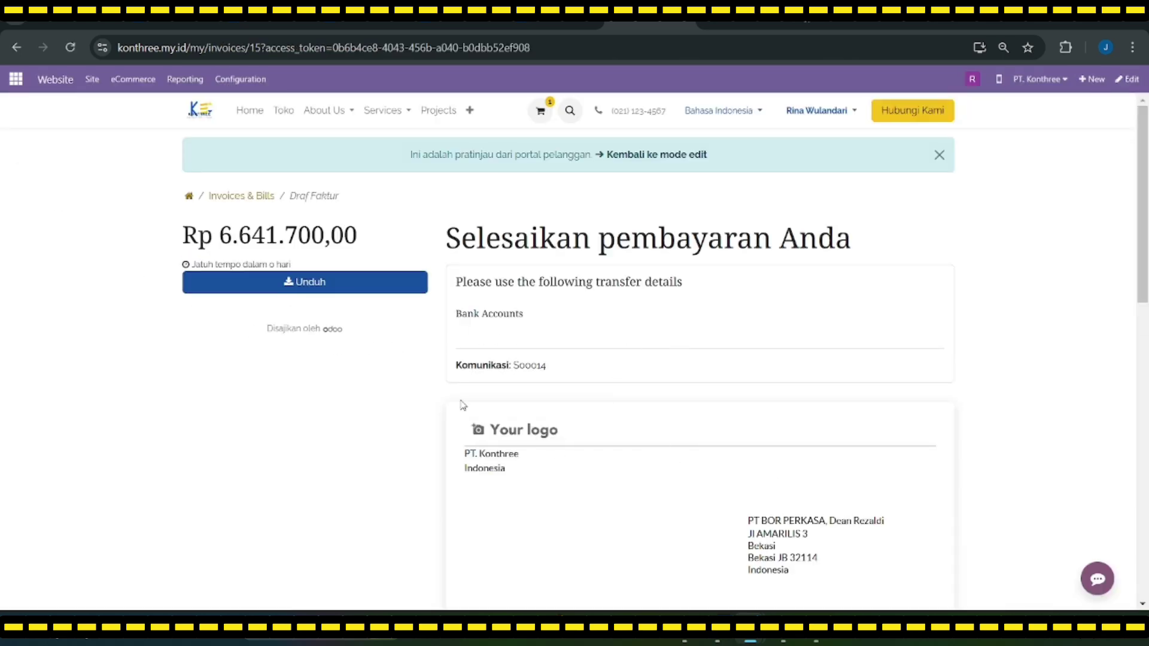
{"action": "scroll", "coordinate": [599, 395], "scroll_direction": "down", "scroll_amount": 3}
{"action": "scroll", "coordinate": [579, 384], "scroll_direction": "up", "scroll_amount": 3}
{"action": "left_click", "coordinate": [655, 155]}
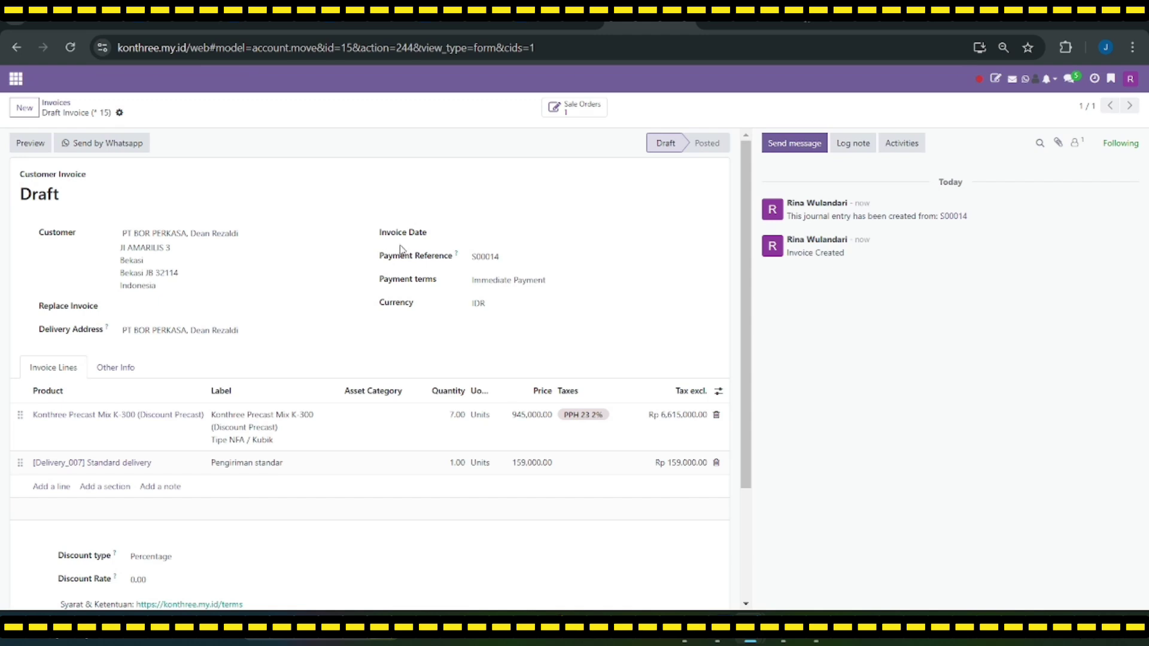
{"action": "scroll", "coordinate": [310, 289], "scroll_direction": "down", "scroll_amount": 3}
{"action": "scroll", "coordinate": [323, 303], "scroll_direction": "up", "scroll_amount": 3}
Step: Open the Maintenance Requests board and the Kerusakan Paving card under New Request
{"action": "left_click", "coordinate": [556, 108]}
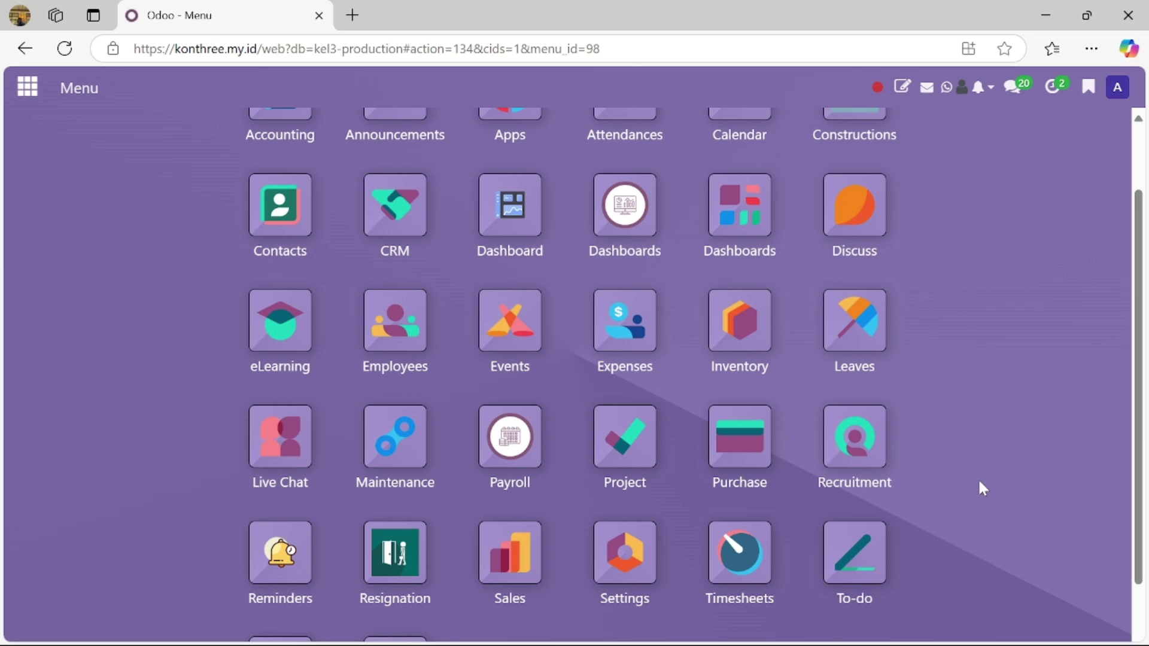
{"action": "left_click", "coordinate": [393, 432]}
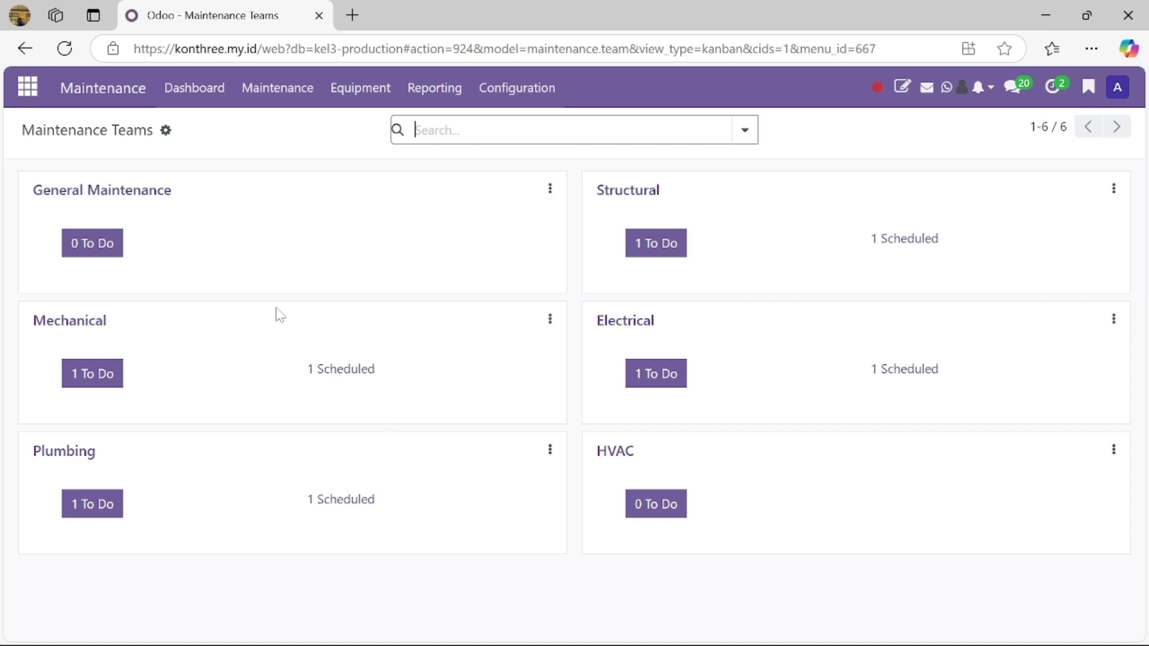
{"action": "left_click", "coordinate": [273, 95]}
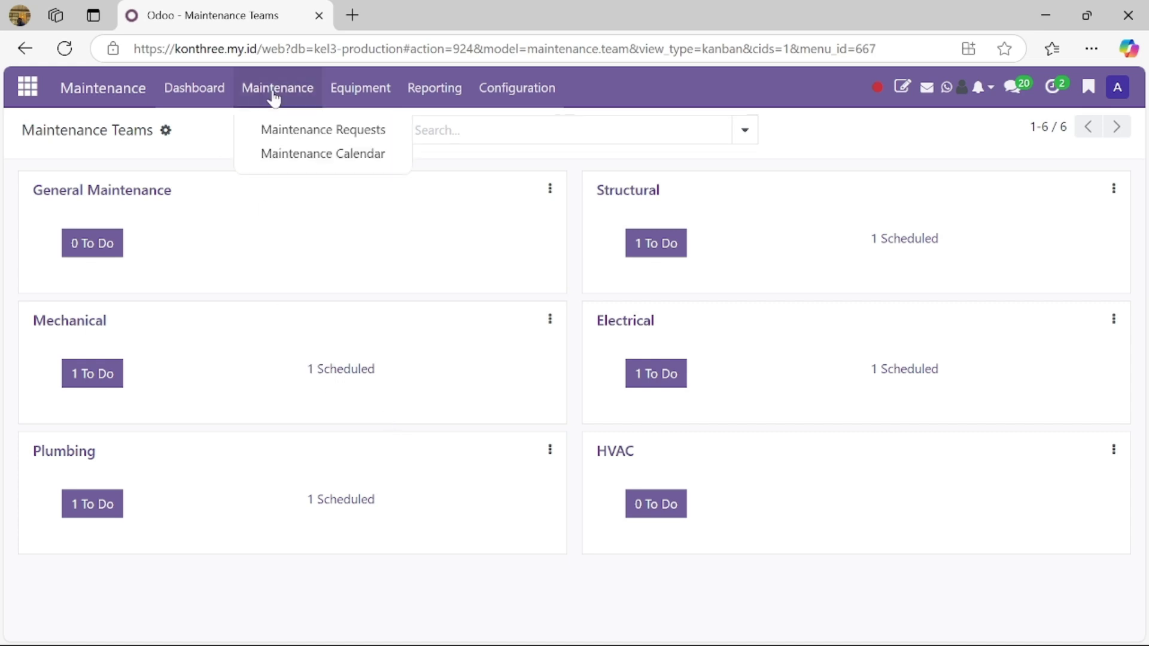
{"action": "left_click", "coordinate": [296, 129]}
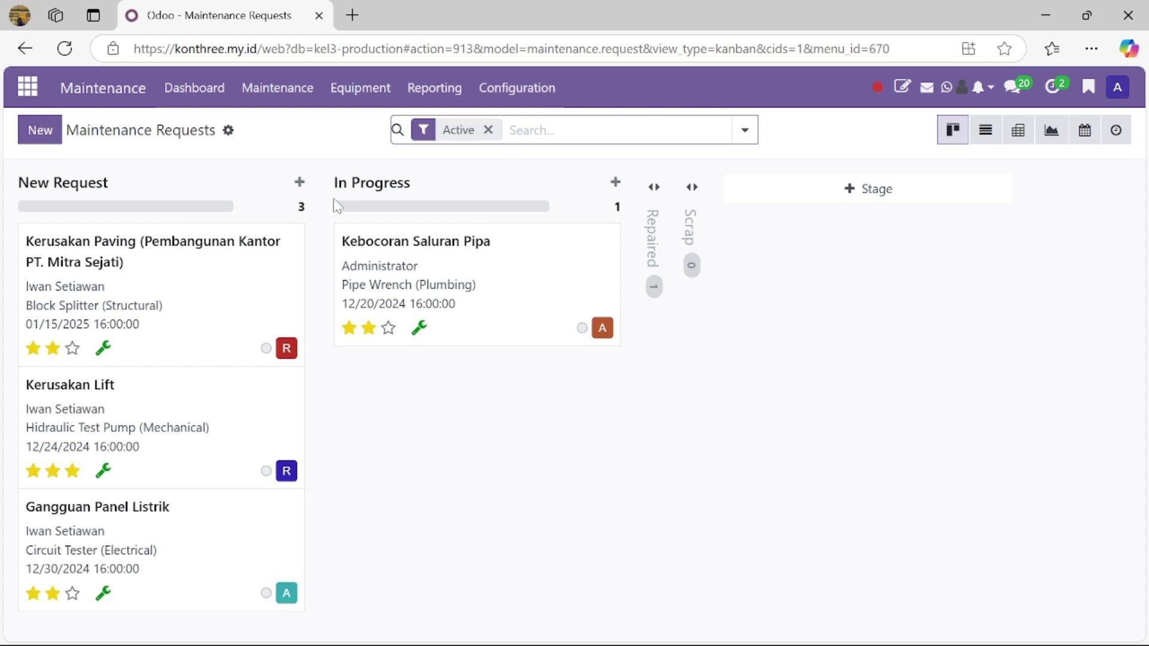
{"action": "mouse_move", "coordinate": [200, 265]}
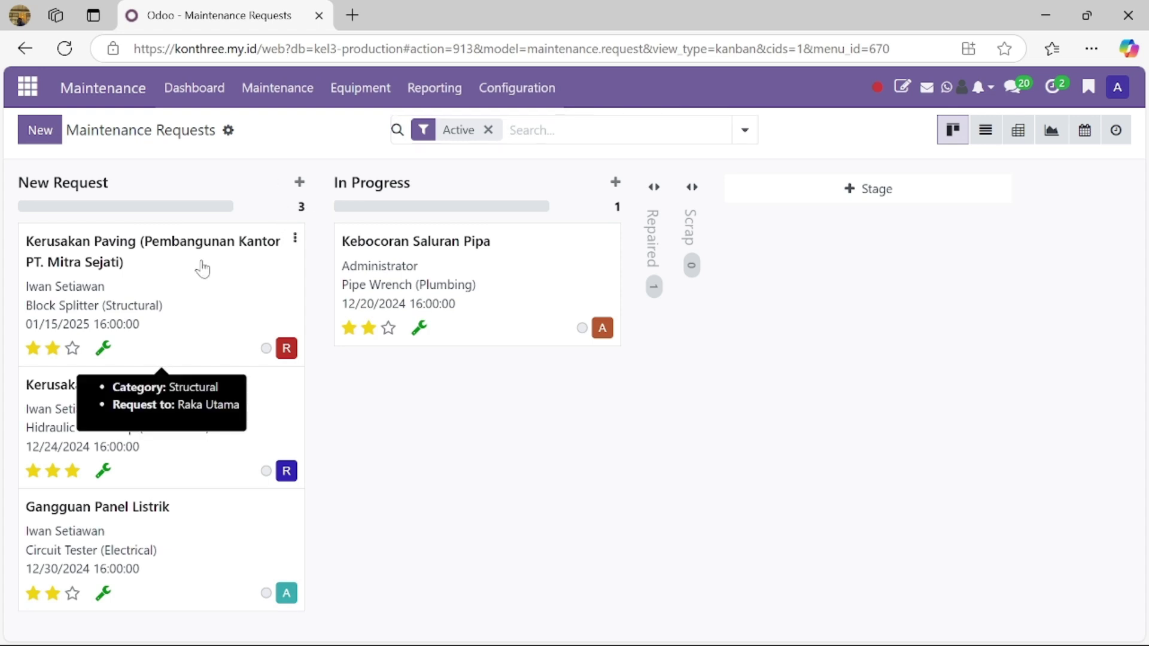
{"action": "left_click", "coordinate": [202, 270]}
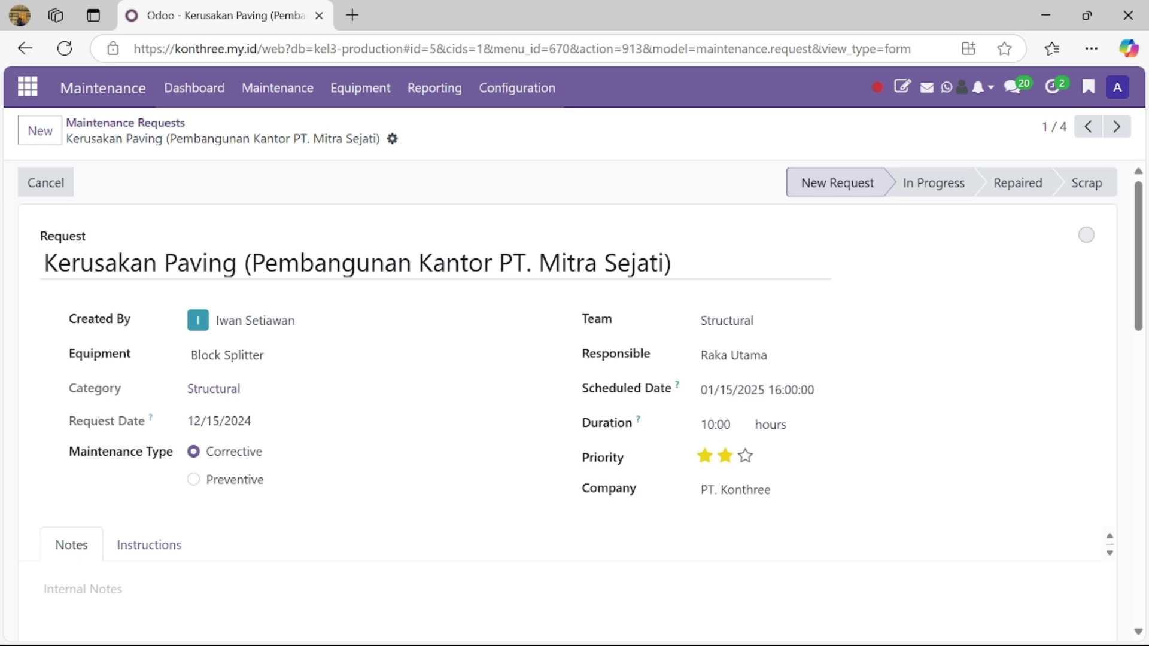
Step: Keep Block Splitter as the equipment on the Kerusakan Paving request
{"action": "left_click", "coordinate": [202, 262]}
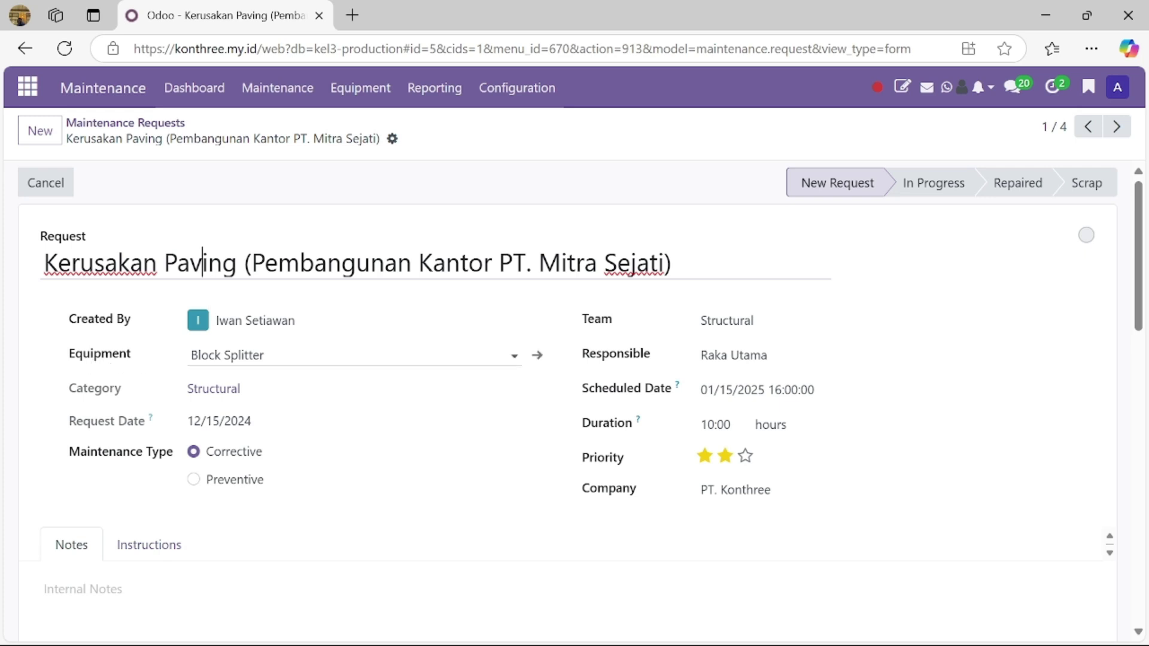
{"action": "left_click", "coordinate": [304, 355]}
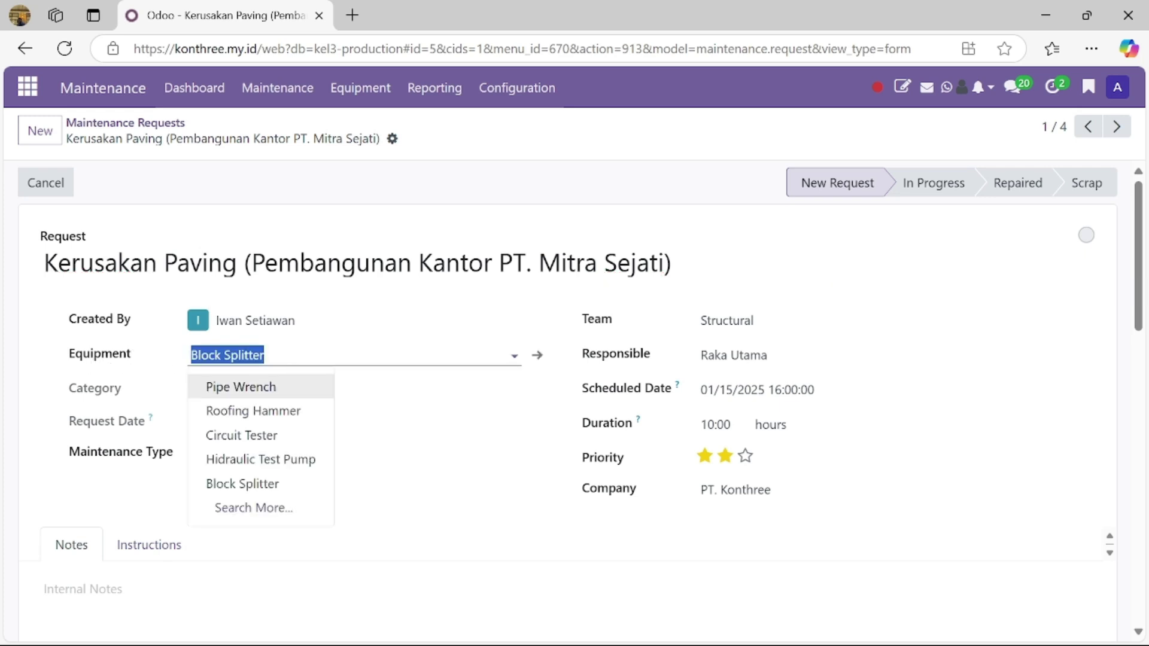
{"action": "left_click", "coordinate": [364, 399]}
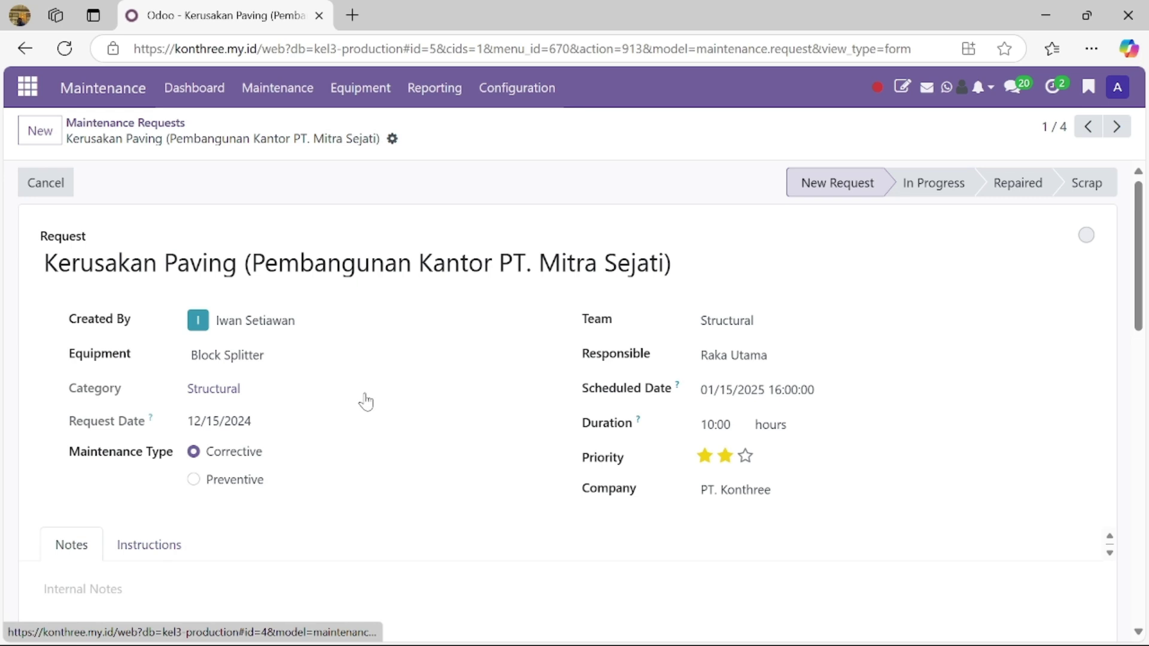
Step: View the Structural equipment category, then go back to the Maintenance Teams dashboard
{"action": "left_click", "coordinate": [251, 389]}
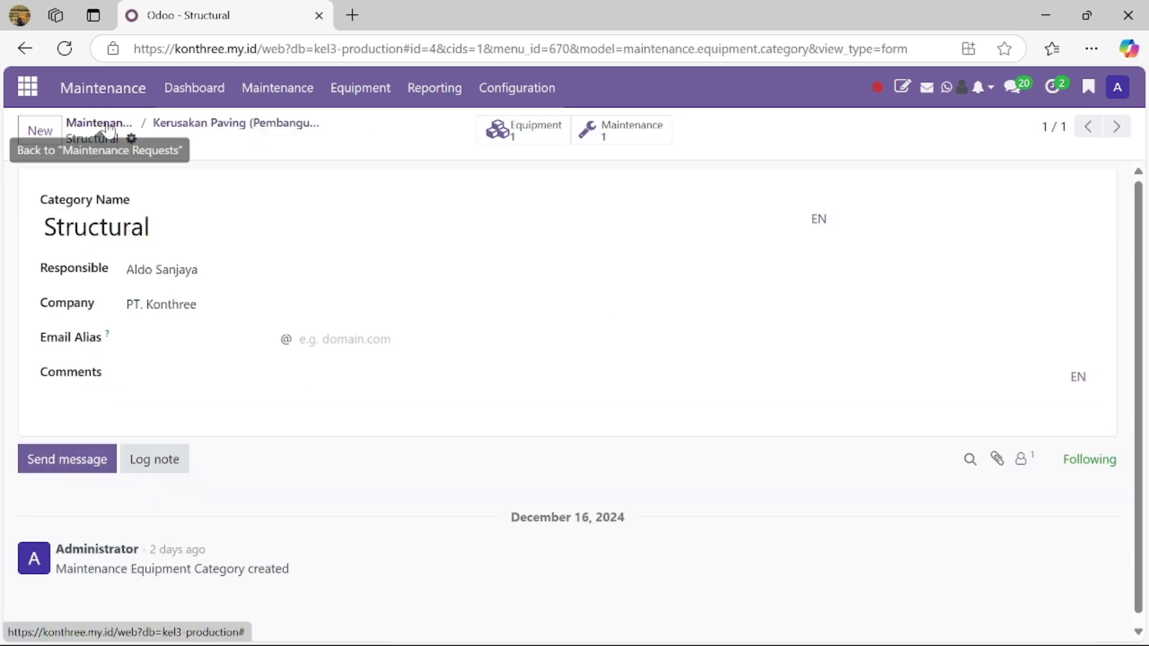
{"action": "left_click", "coordinate": [209, 127]}
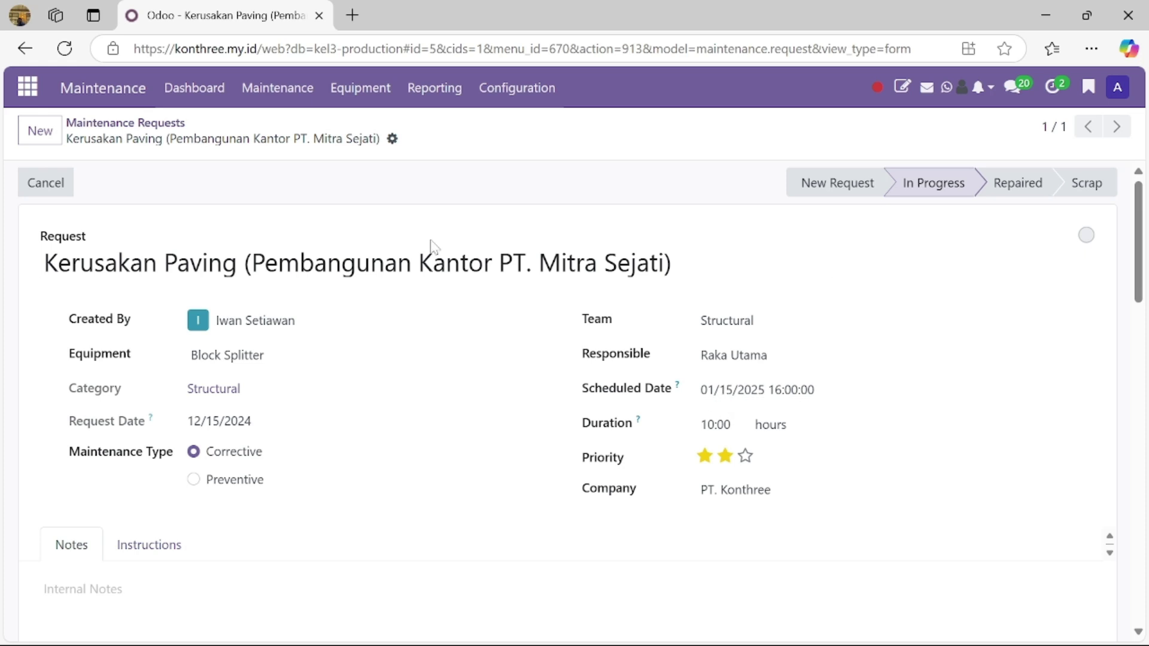
{"action": "left_click", "coordinate": [131, 123]}
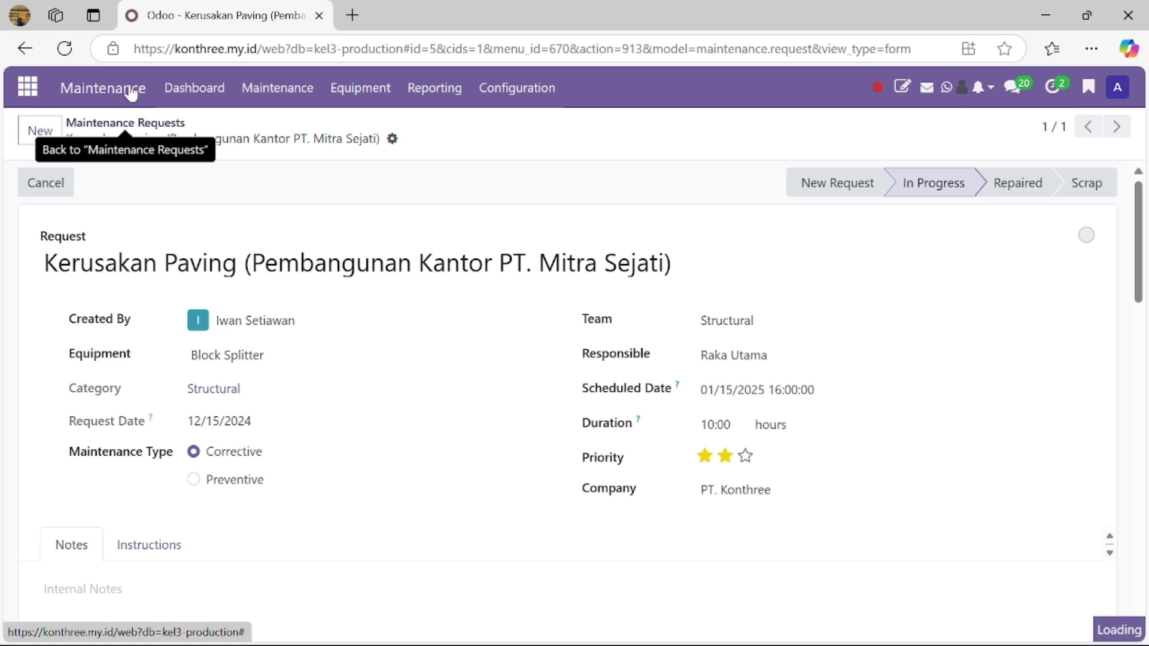
{"action": "left_click", "coordinate": [207, 90]}
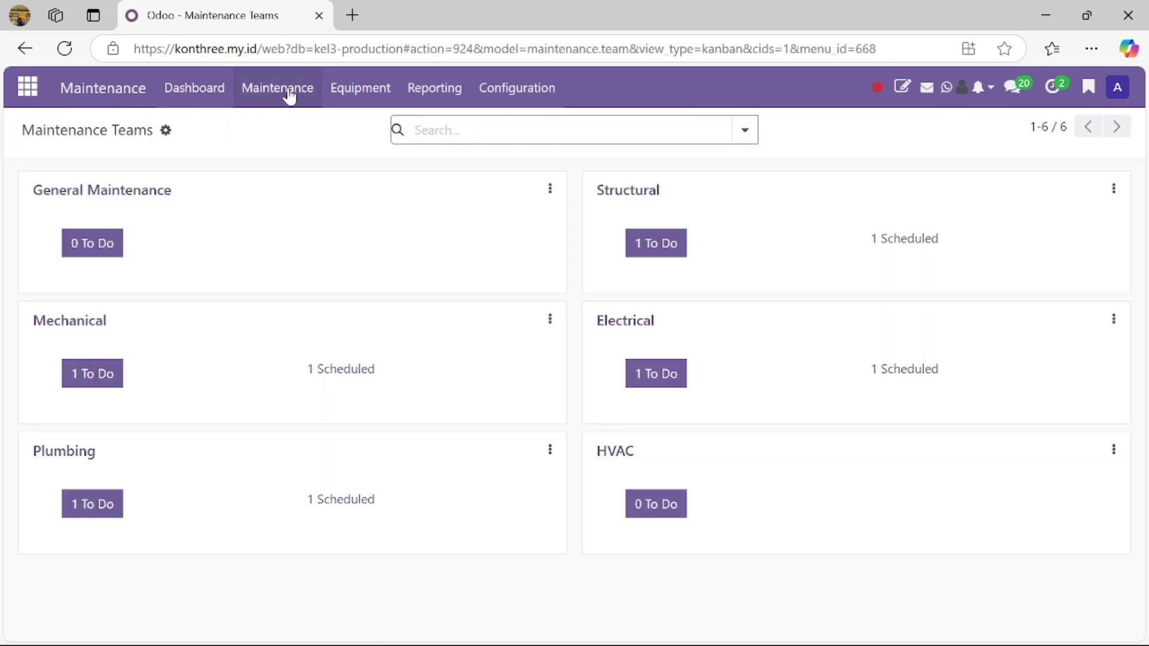
Step: Assign the first listed user as responsible for the Pipe Wrench equipment
{"action": "left_click", "coordinate": [352, 93]}
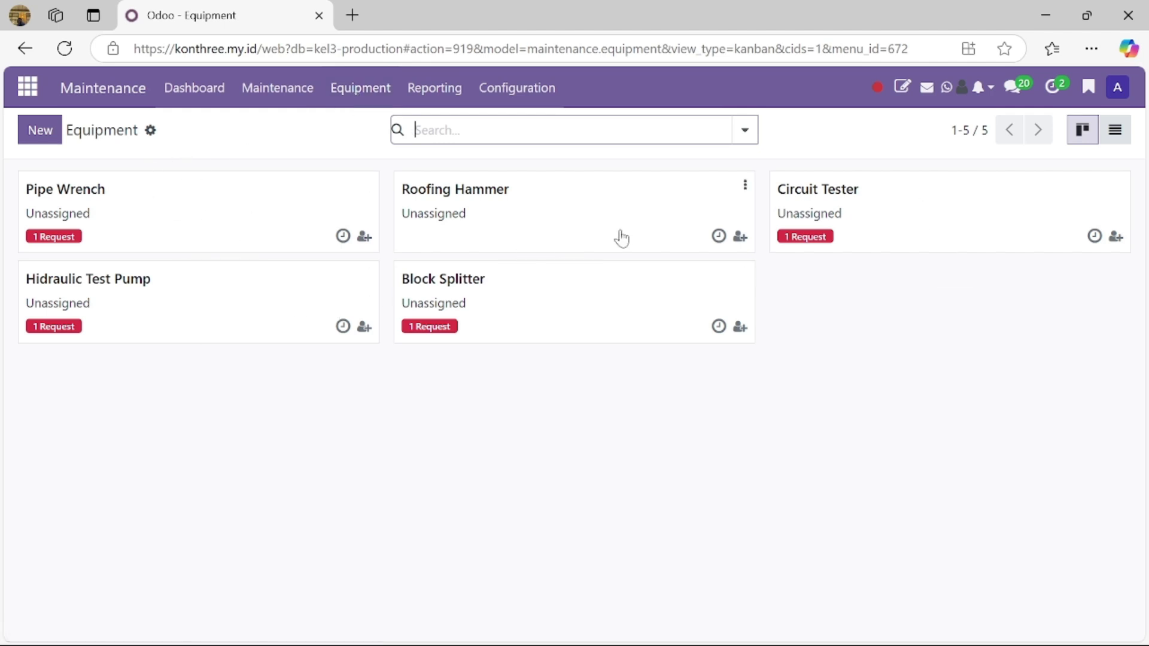
{"action": "left_click", "coordinate": [364, 238]}
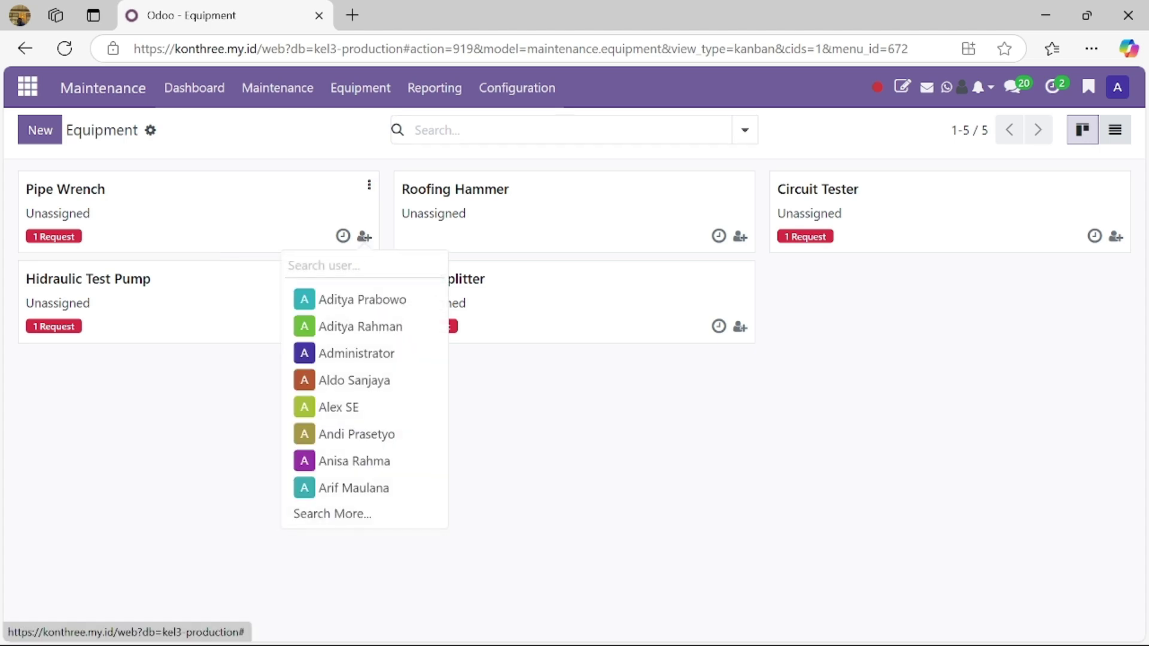
{"action": "left_click", "coordinate": [360, 300]}
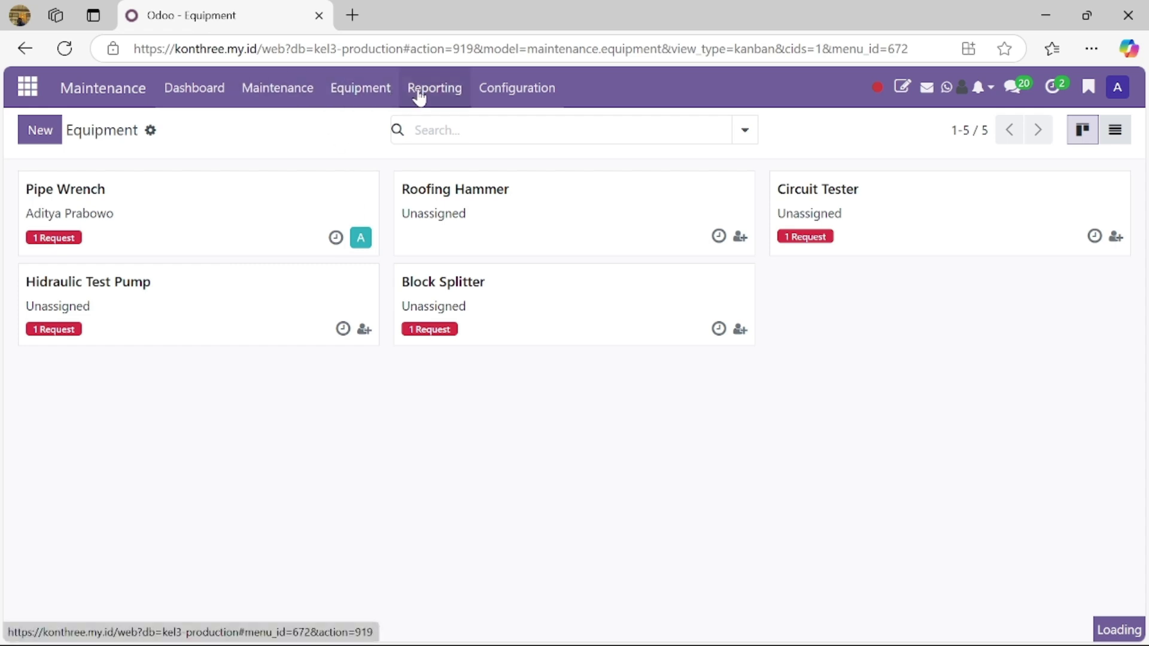
{"action": "left_click", "coordinate": [276, 88]}
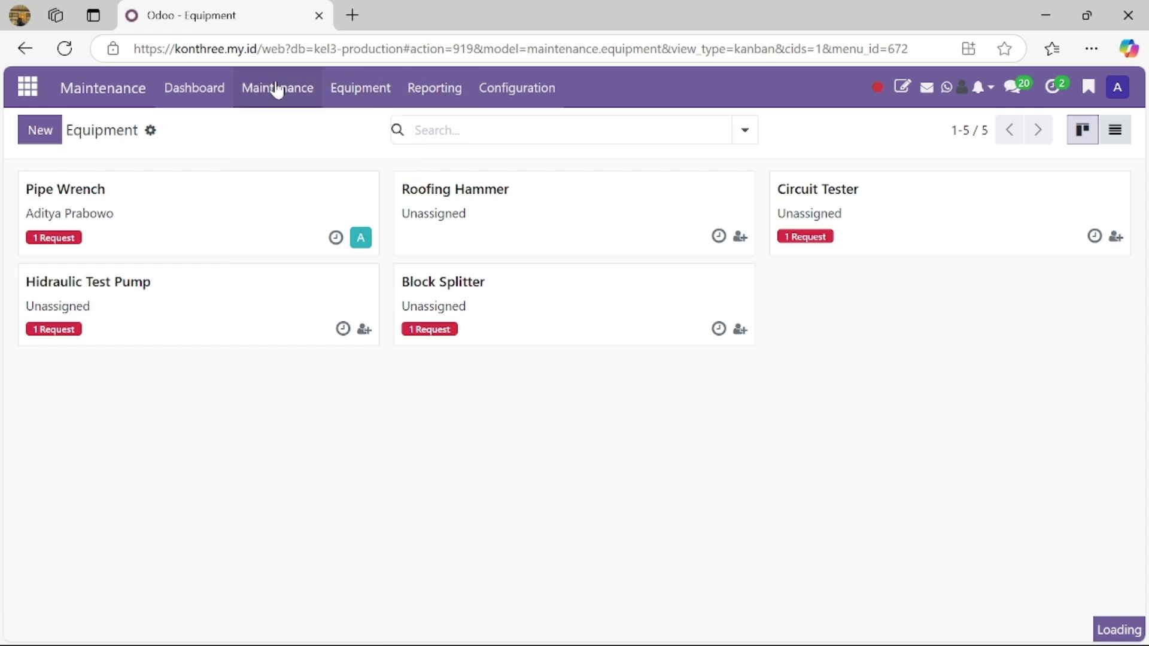
{"action": "left_click", "coordinate": [489, 88]}
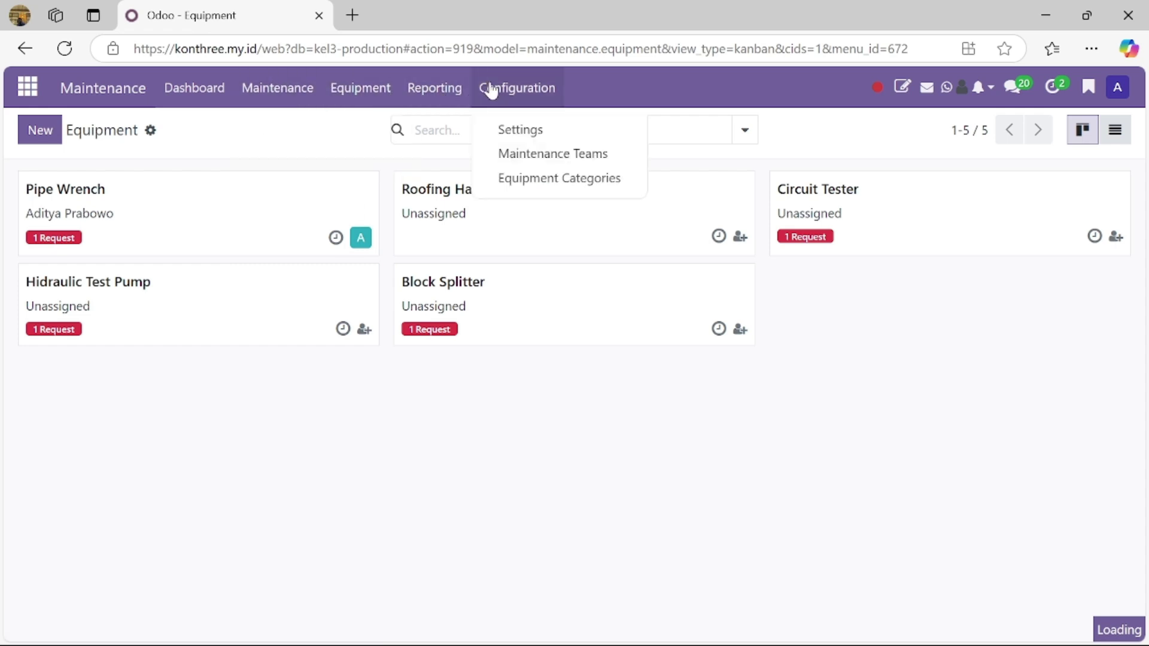
Step: Review the Maintenance Teams list and the Equipment Categories list
{"action": "left_click", "coordinate": [538, 164]}
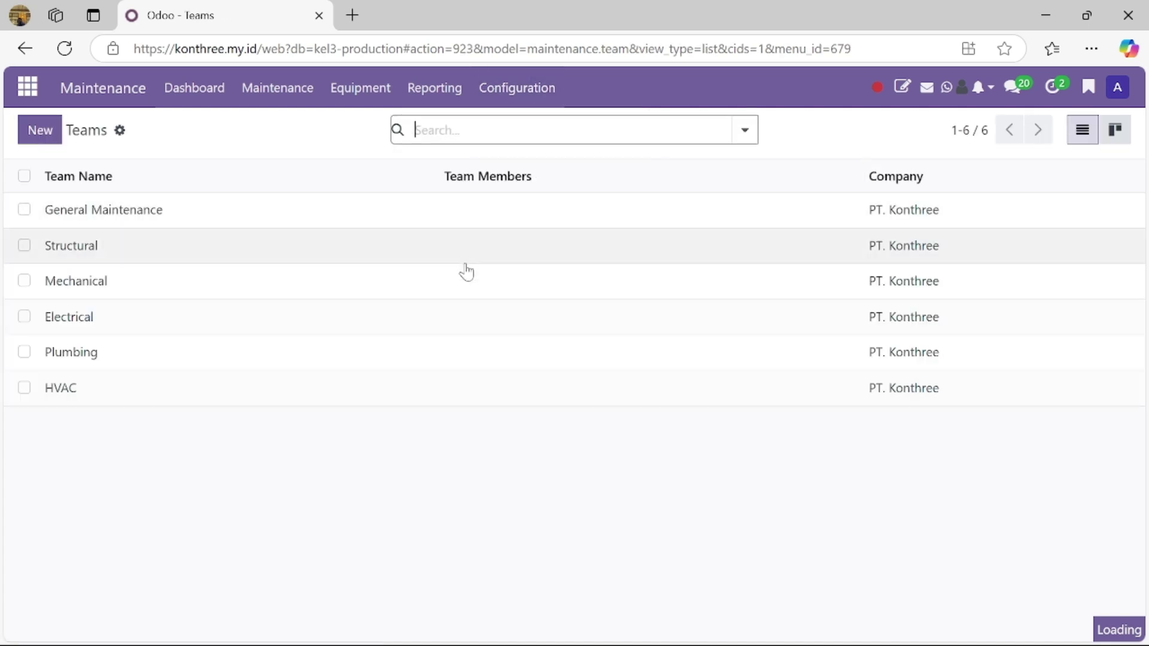
{"action": "left_click", "coordinate": [512, 96]}
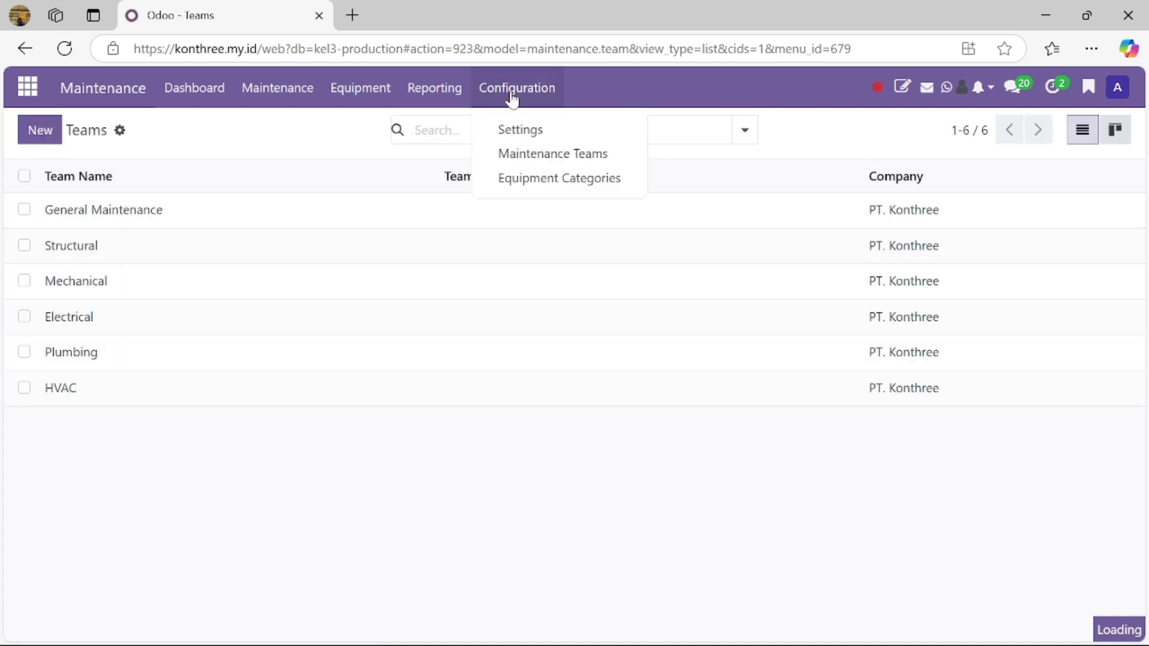
{"action": "left_click", "coordinate": [526, 178]}
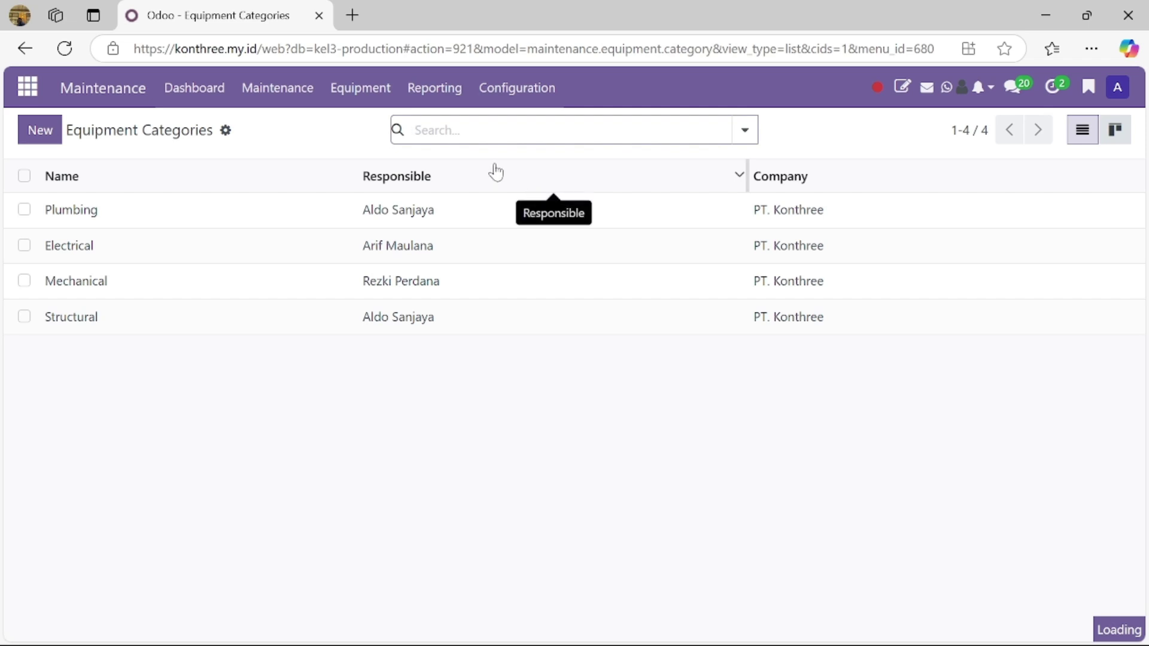
Step: Show the Maintenance Calendar without the Active and To Do filters, then return to the dashboard
{"action": "left_click", "coordinate": [310, 94]}
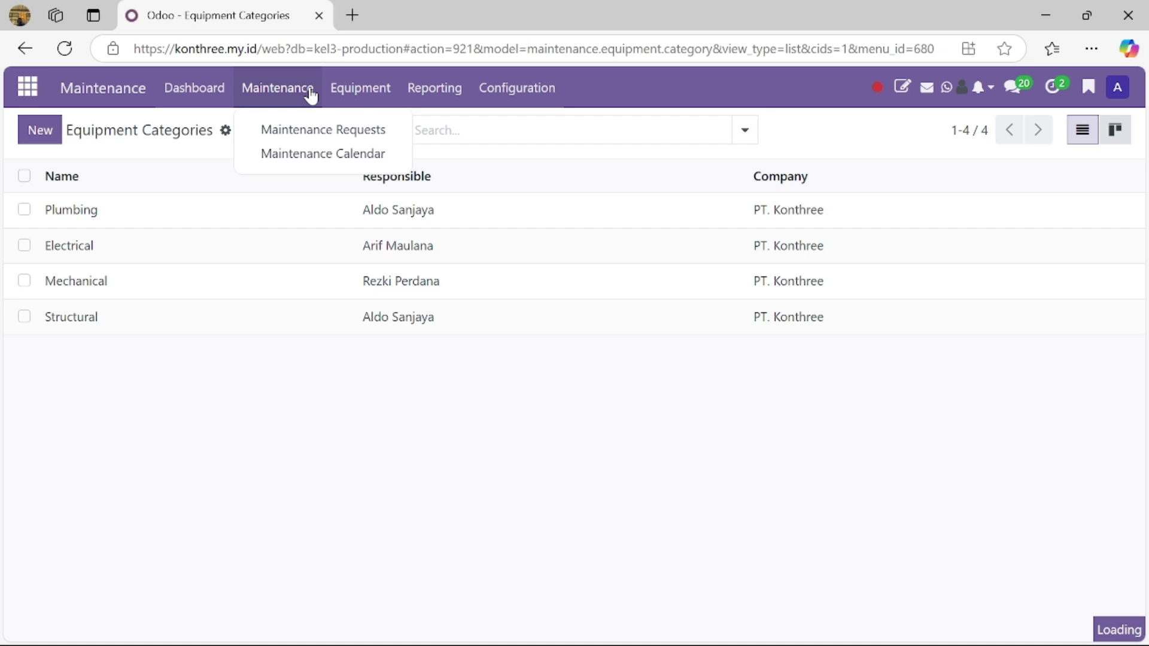
{"action": "left_click", "coordinate": [303, 154]}
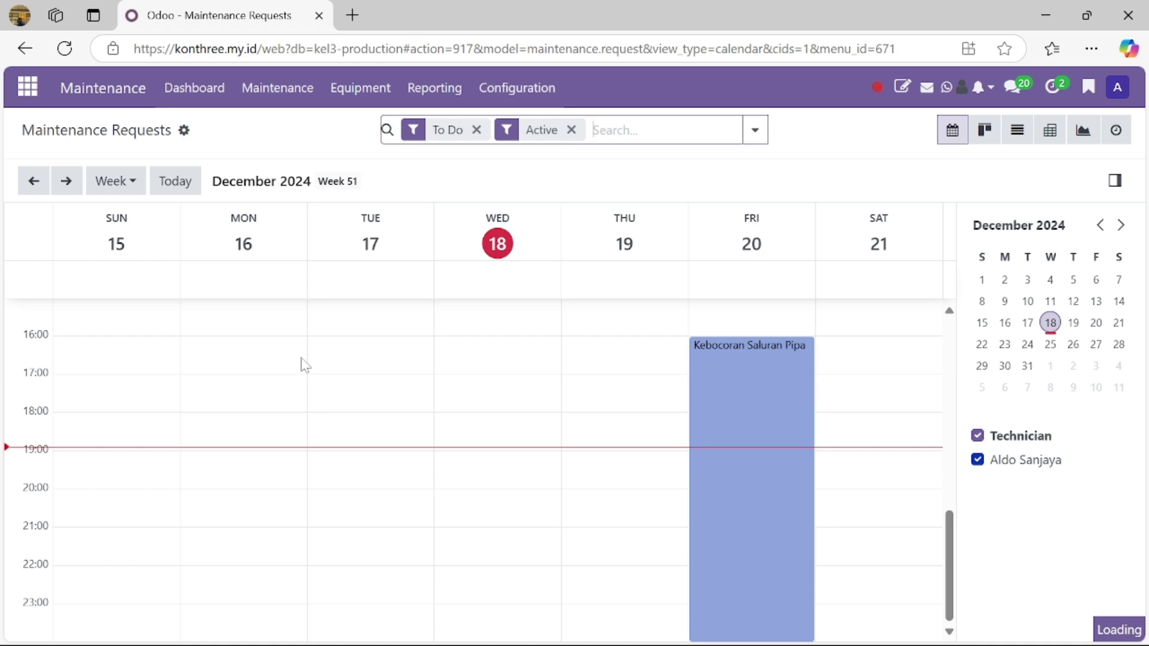
{"action": "left_click", "coordinate": [572, 130]}
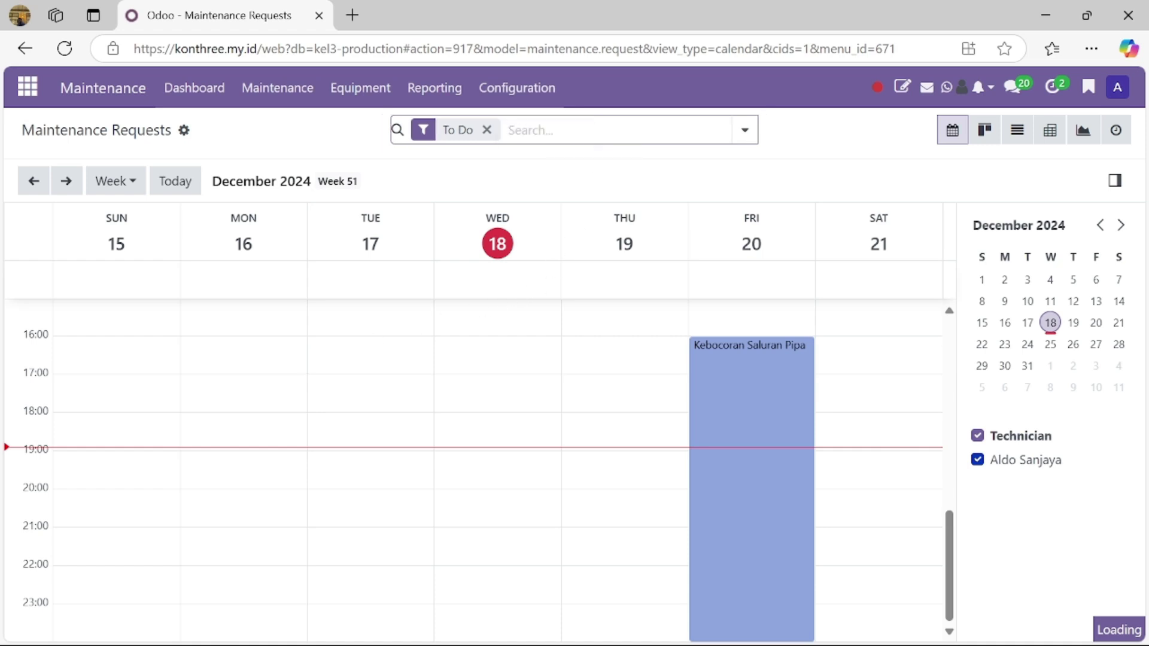
{"action": "left_click", "coordinate": [486, 132]}
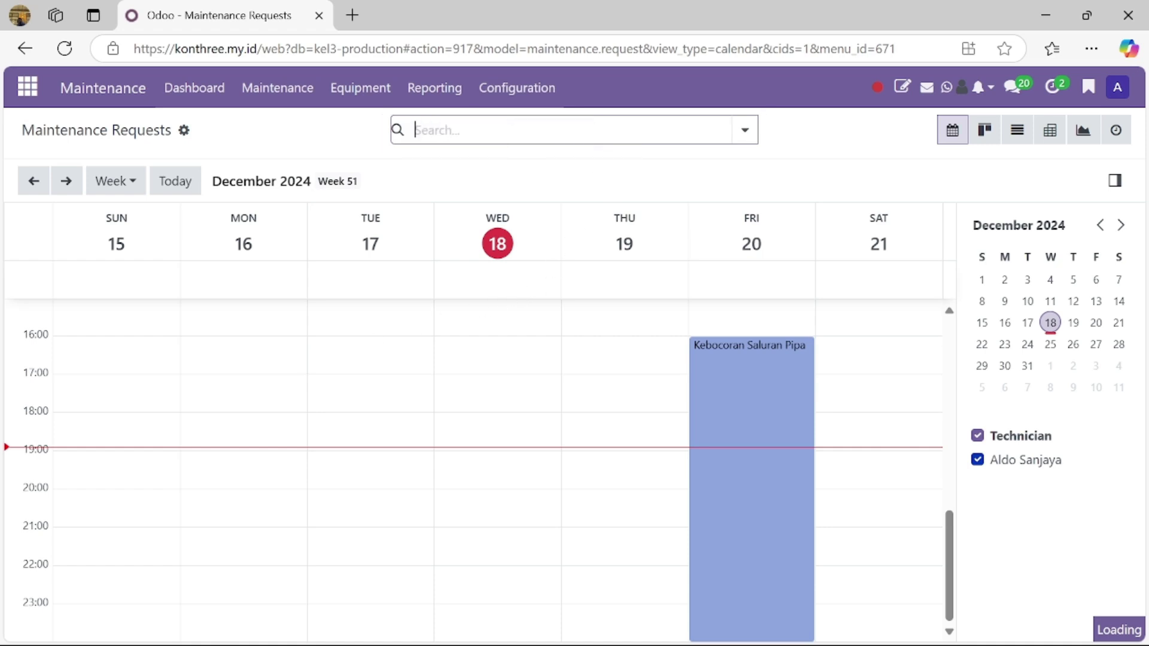
{"action": "left_click", "coordinate": [200, 105]}
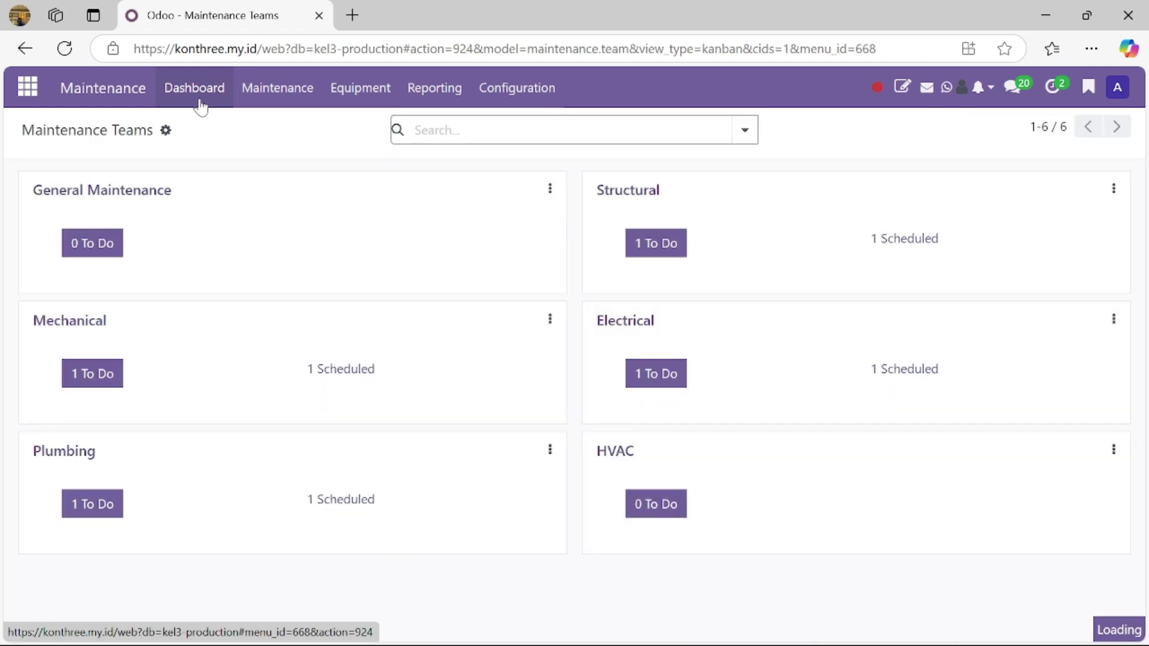